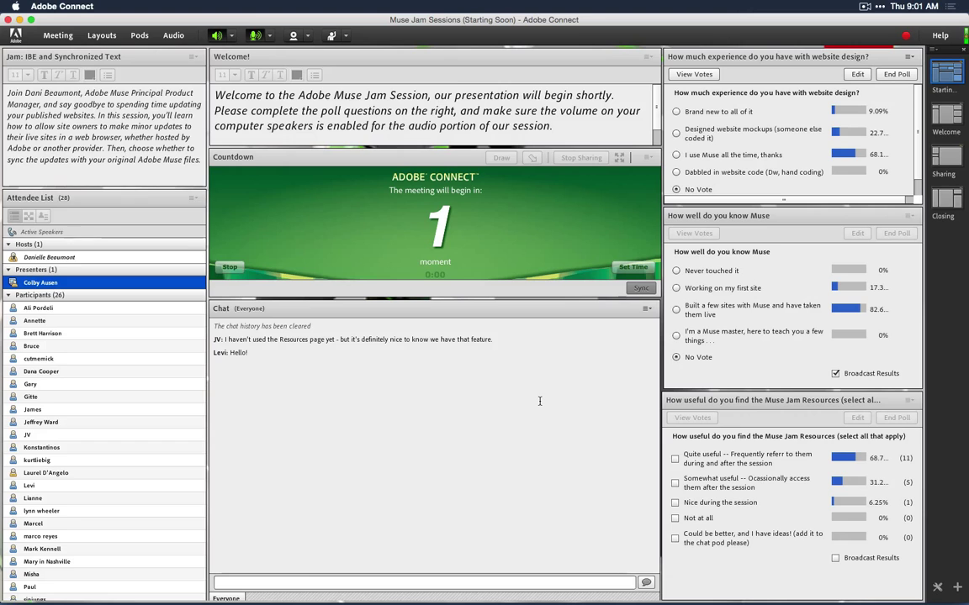
- Switch the meeting room to the Welcome layout
click(948, 118)
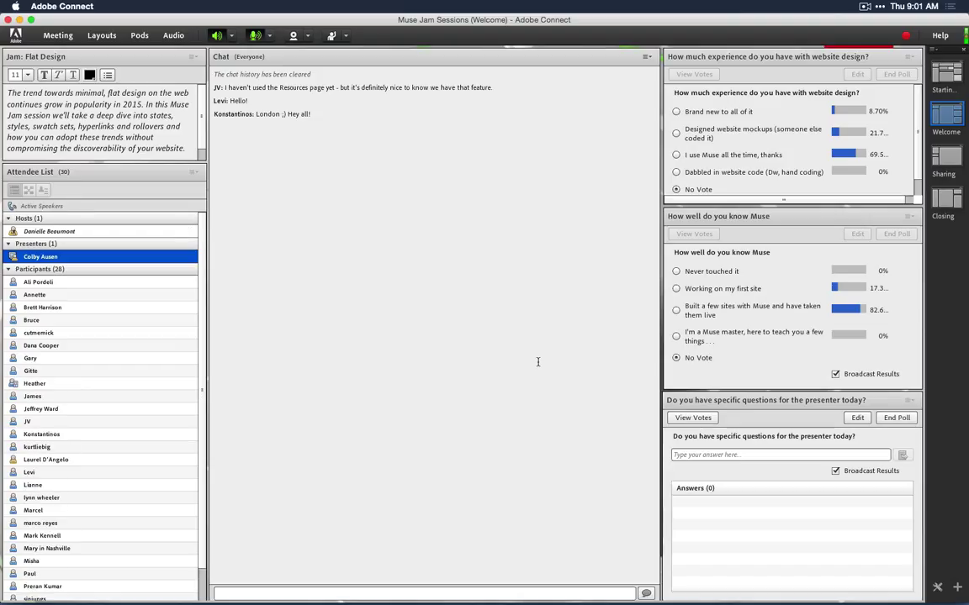
key(super+Tab)
key(super+Tab)
key(super+Tab)
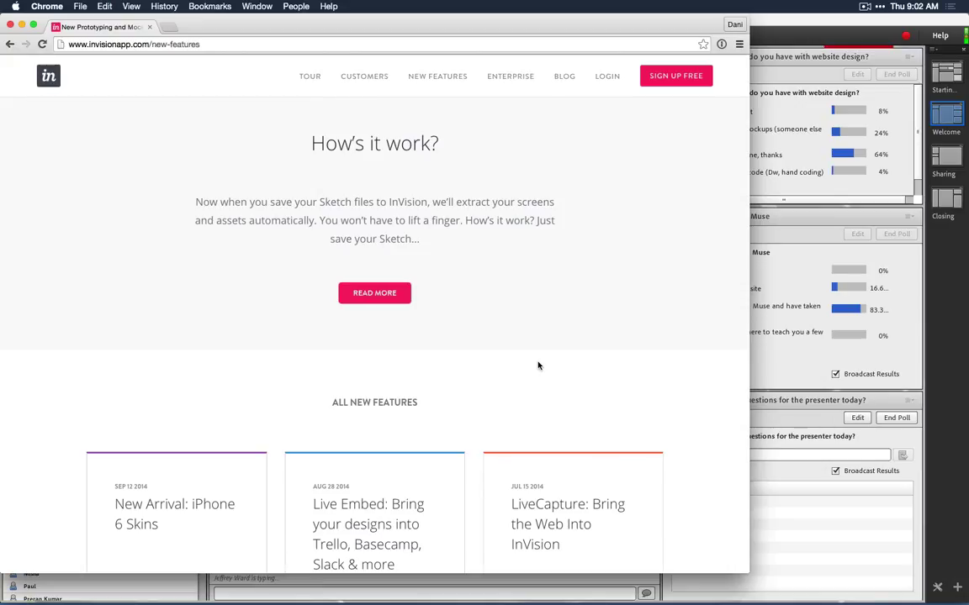
click(755, 325)
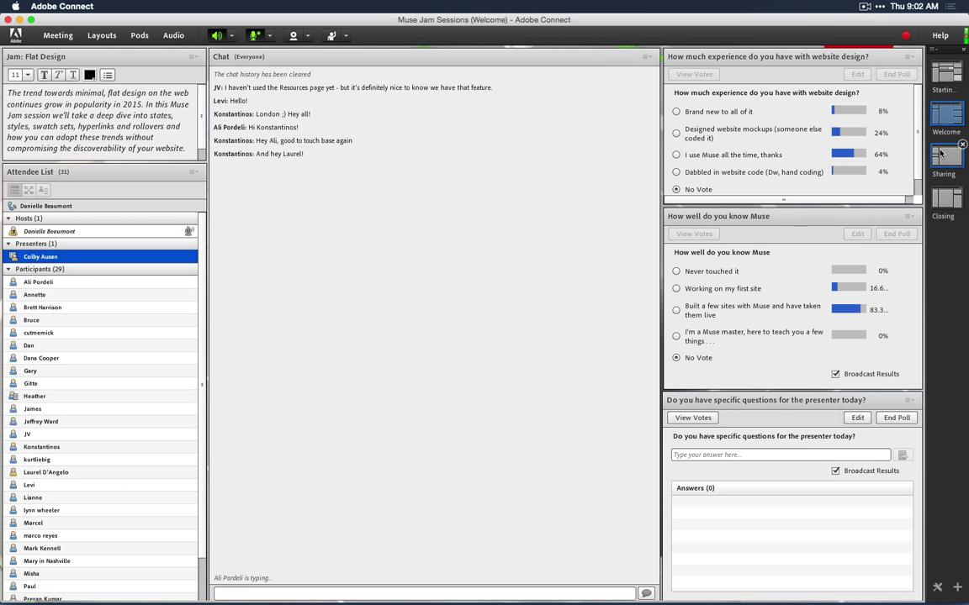
- Switch the meeting to the Sharing layout and start sharing the entire desktop with attendees
click(941, 154)
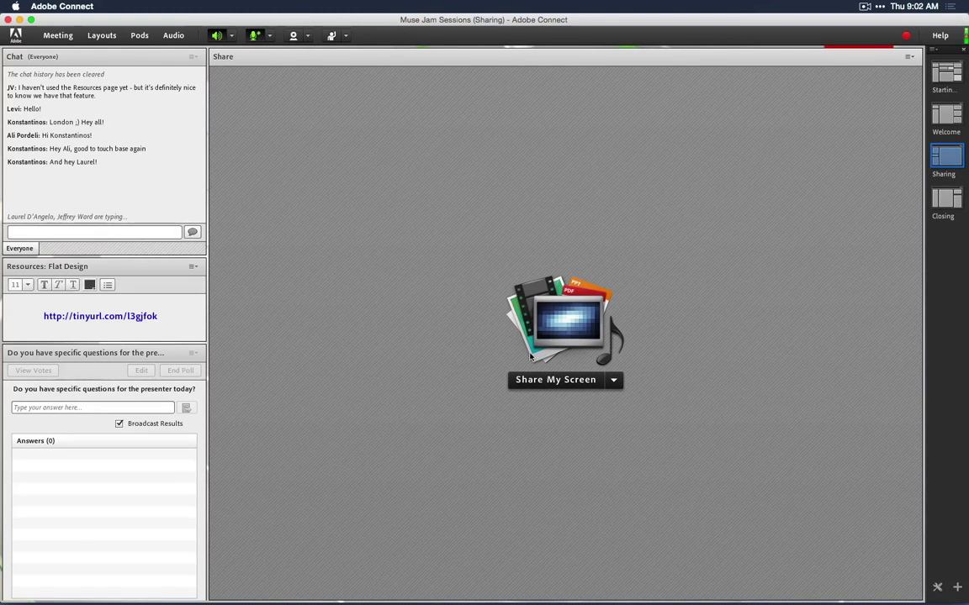
click(538, 380)
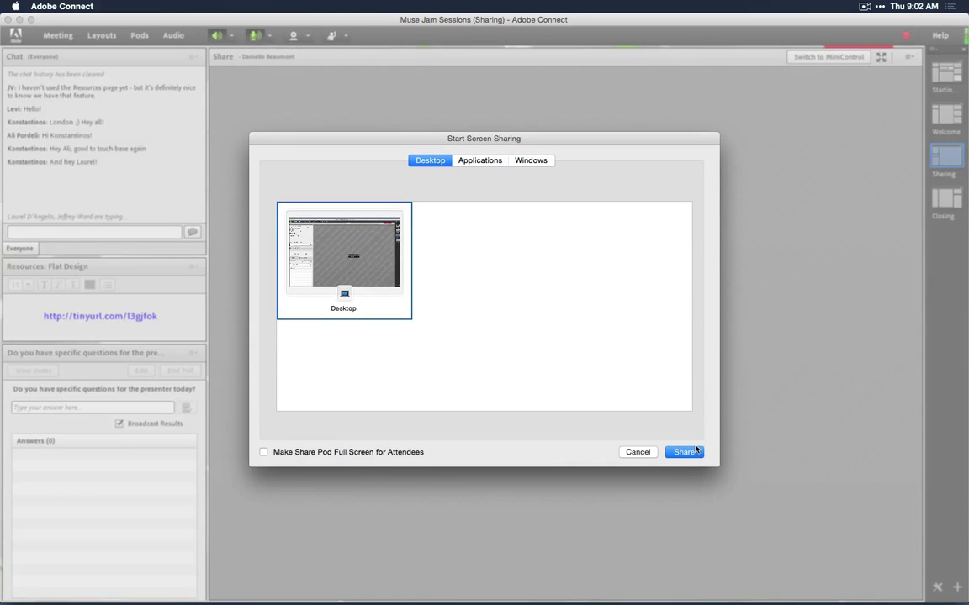
click(685, 452)
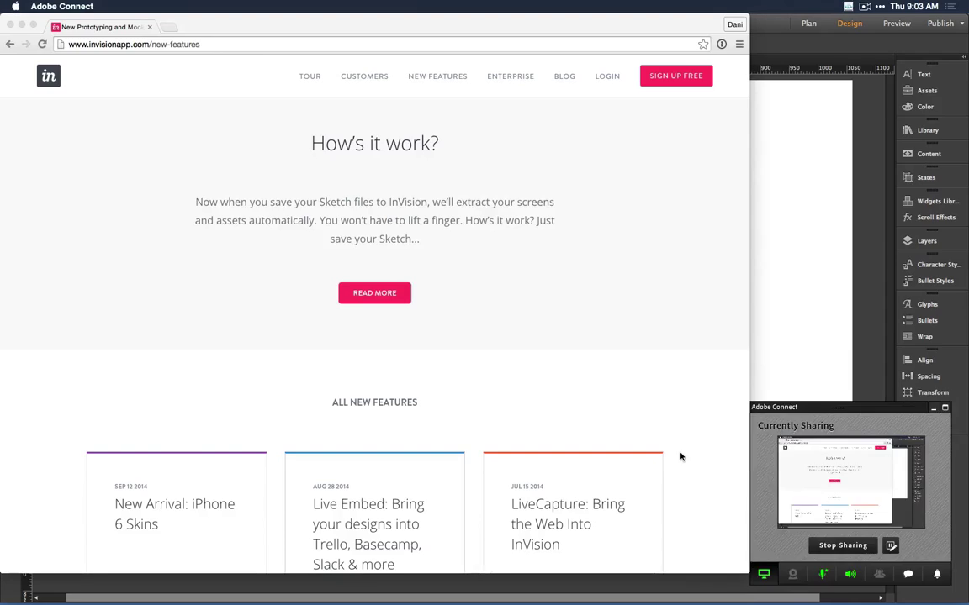
- Go to the InVision home page in Chrome from the New Features page
click(71, 82)
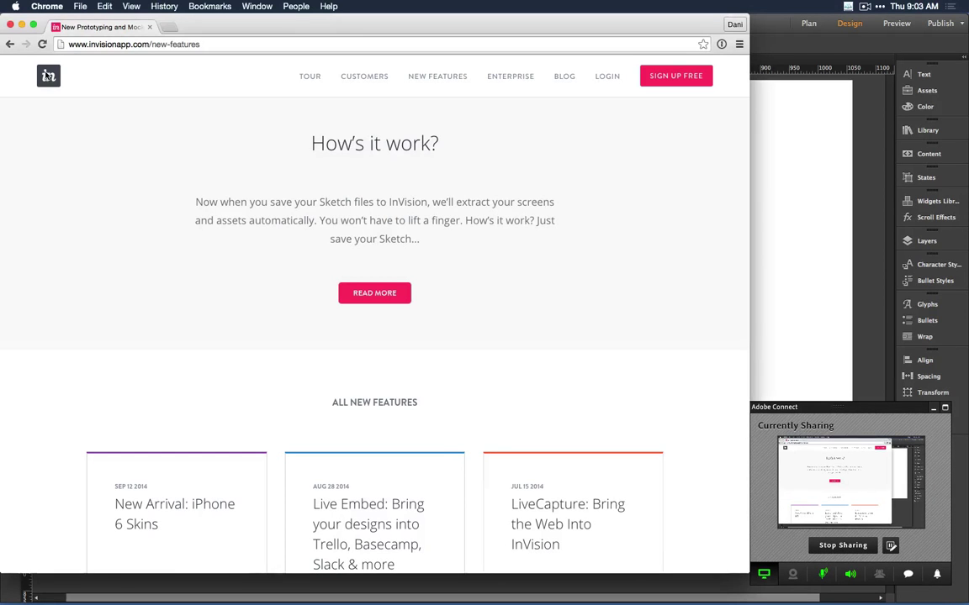
click(48, 78)
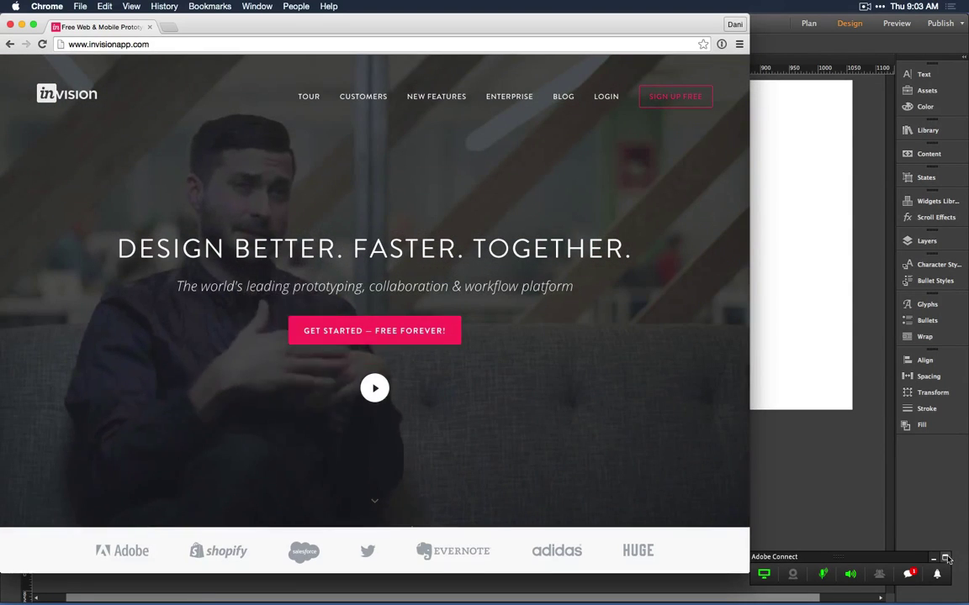
- Return from the sharing mini control to the full meeting room and minimize its window
click(946, 559)
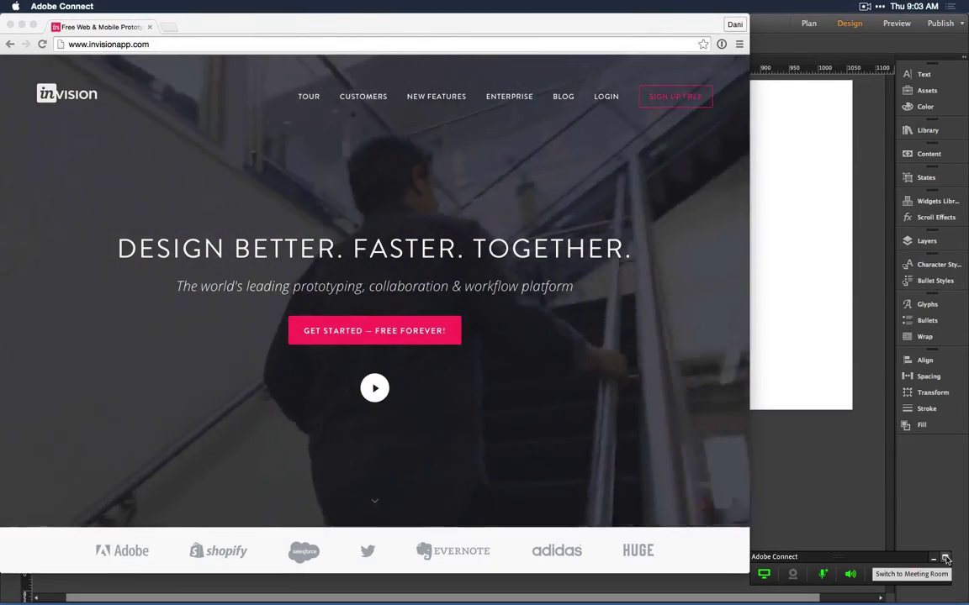
click(946, 559)
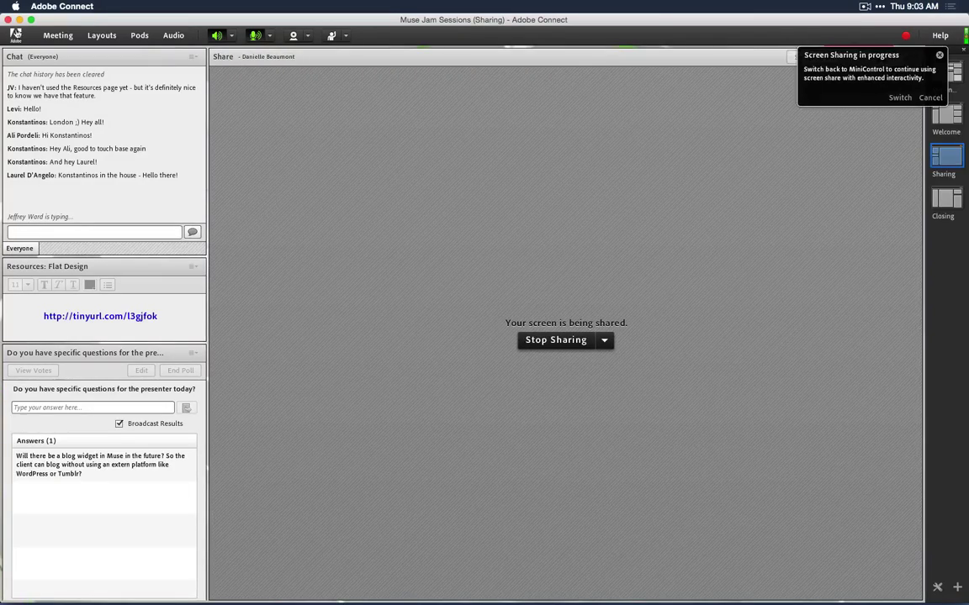
click(19, 20)
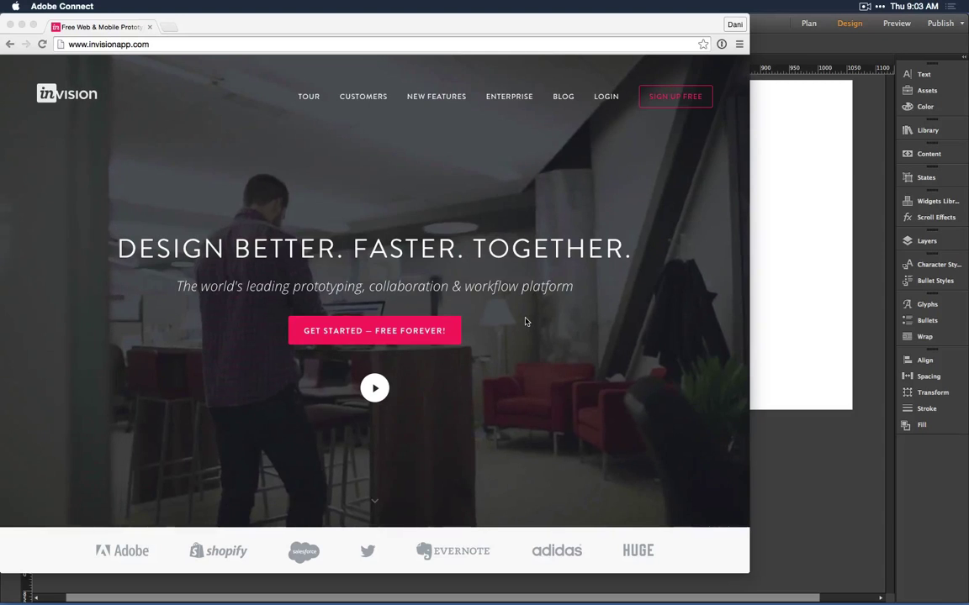
- Examine the InVision home page's hero area, its navigation bar during scrolling and the prototyping tool section
scroll(525, 321, down, 5)
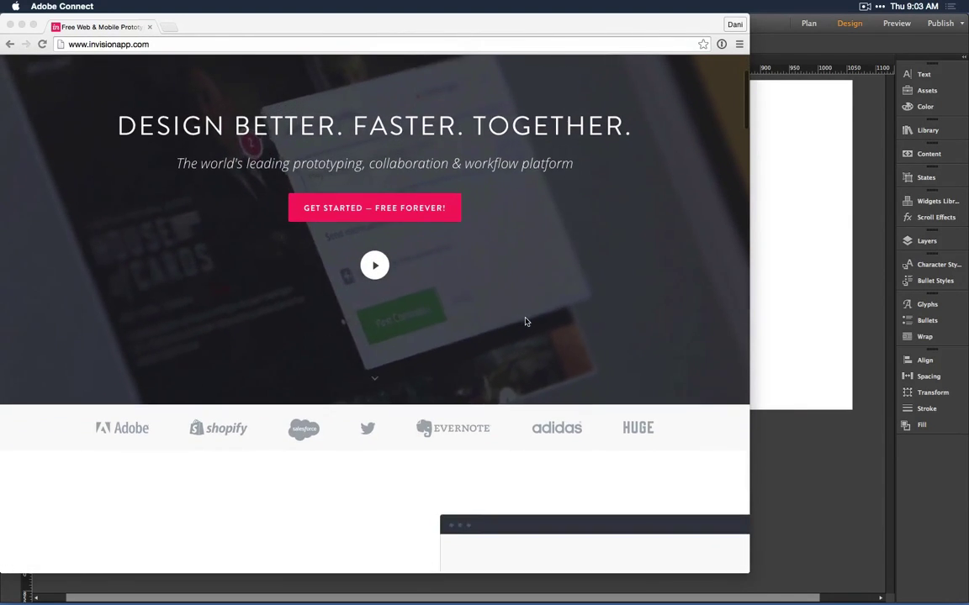
scroll(525, 321, up, 4)
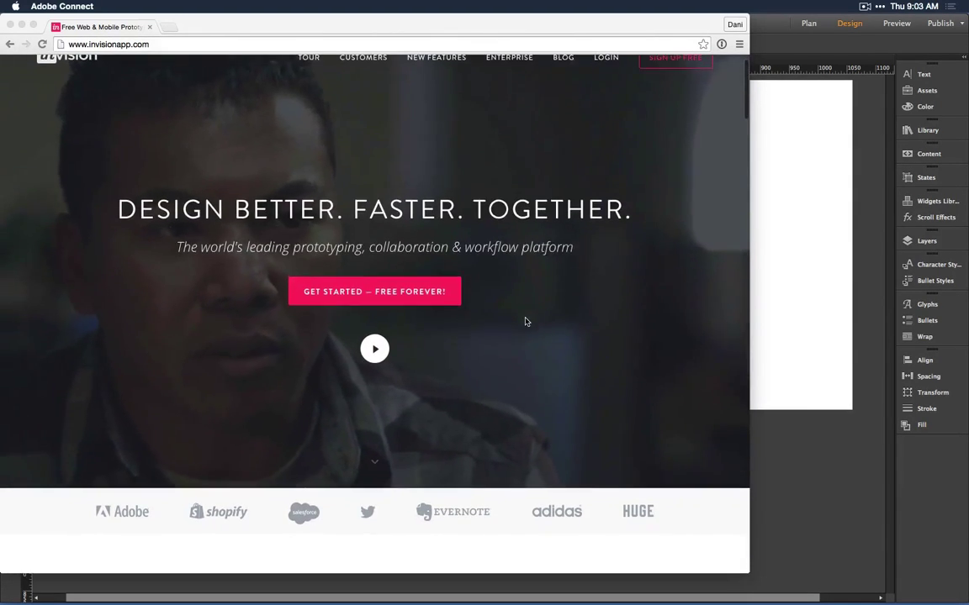
scroll(525, 322, down, 6)
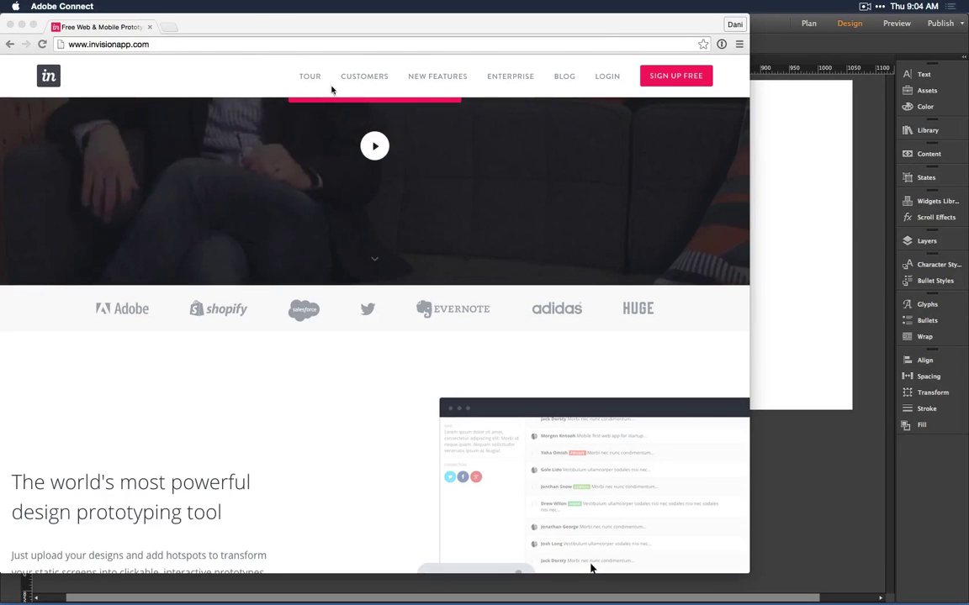
scroll(562, 197, down, 5)
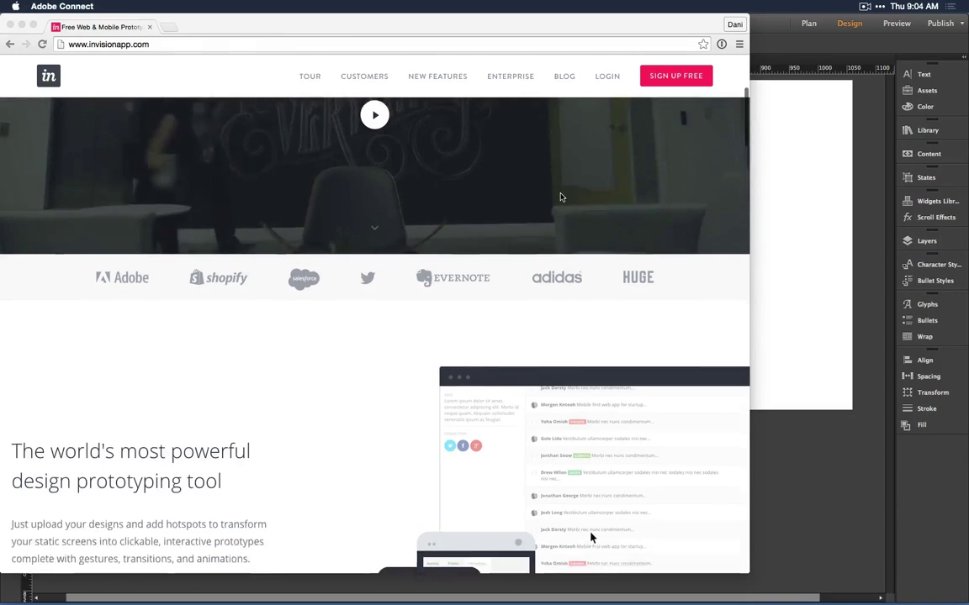
scroll(562, 197, down, 5)
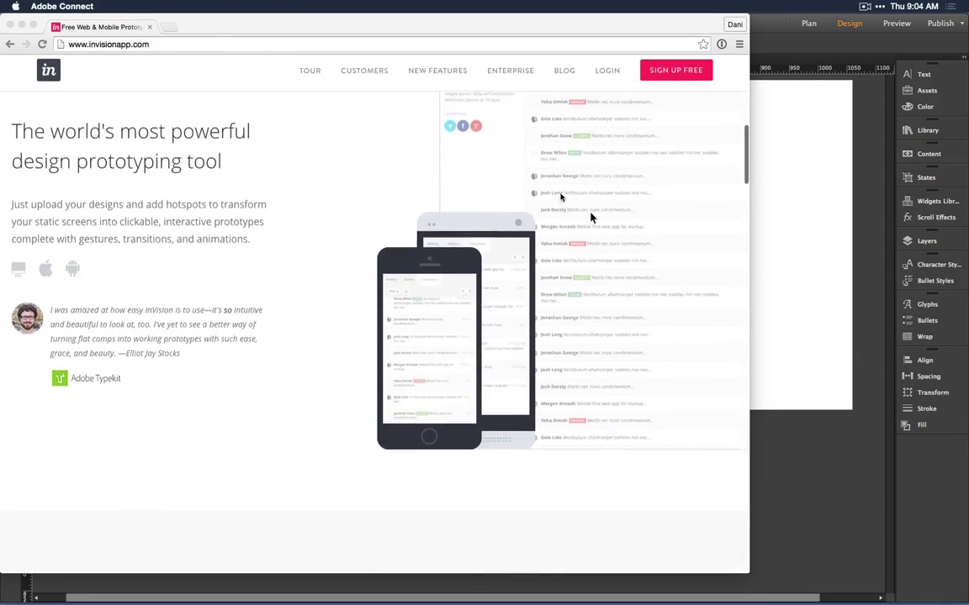
scroll(562, 196, up, 2)
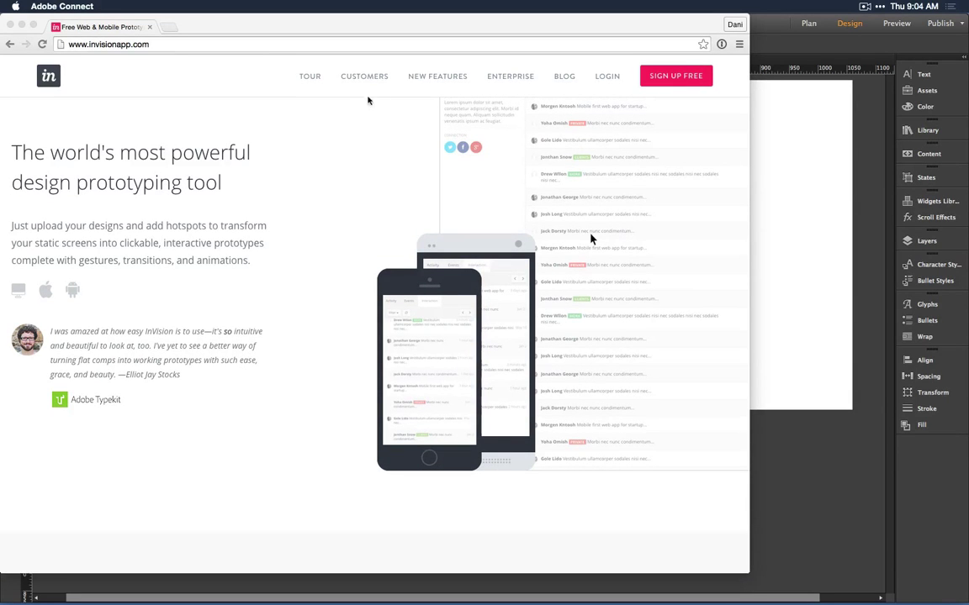
- Open InVision's New Features page and look through its hero area and the colour-edged feature cards
click(444, 78)
click(444, 77)
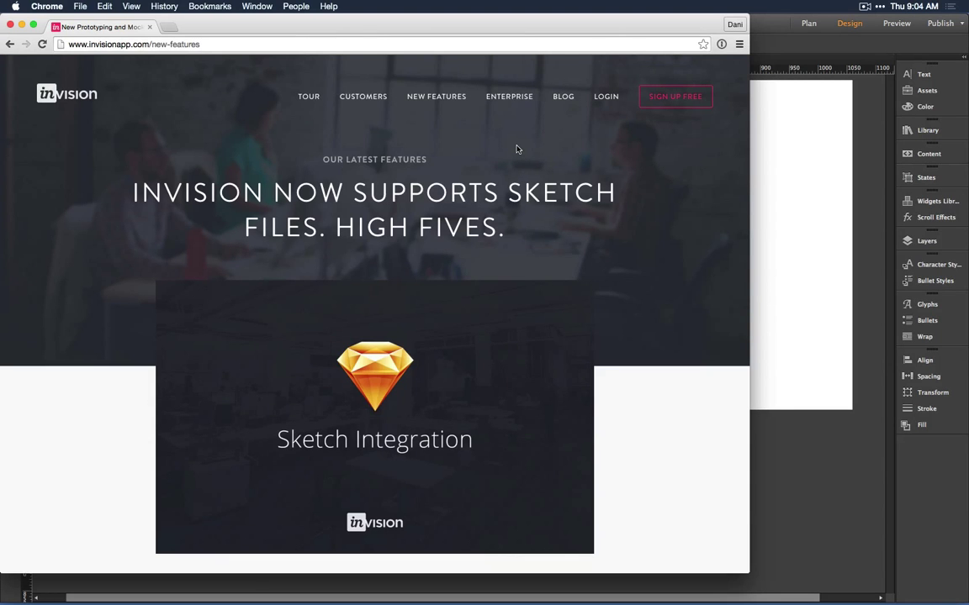
scroll(518, 149, down, 10)
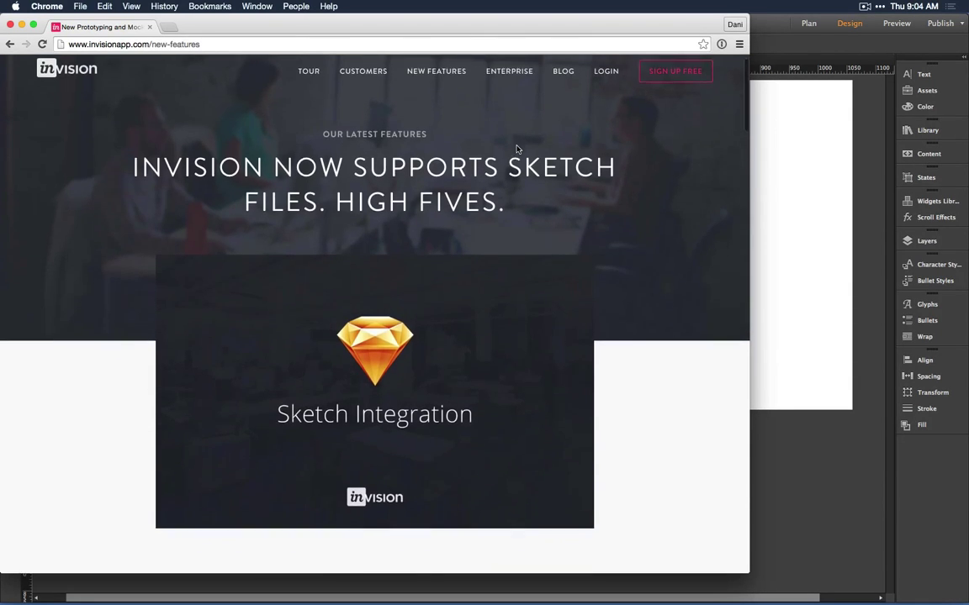
scroll(517, 150, down, 2)
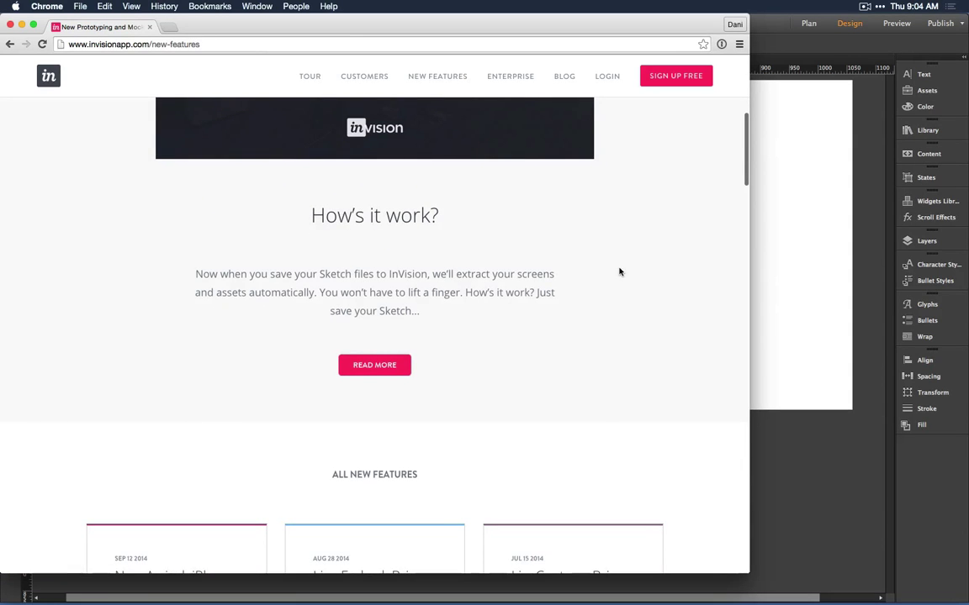
scroll(618, 270, down, 11)
scroll(618, 270, down, 1)
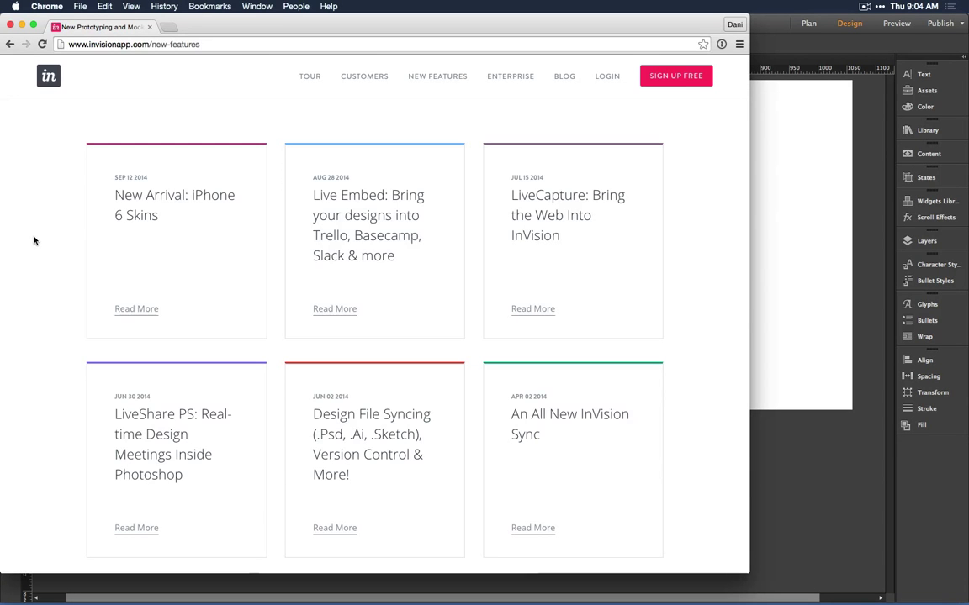
scroll(33, 240, down, 5)
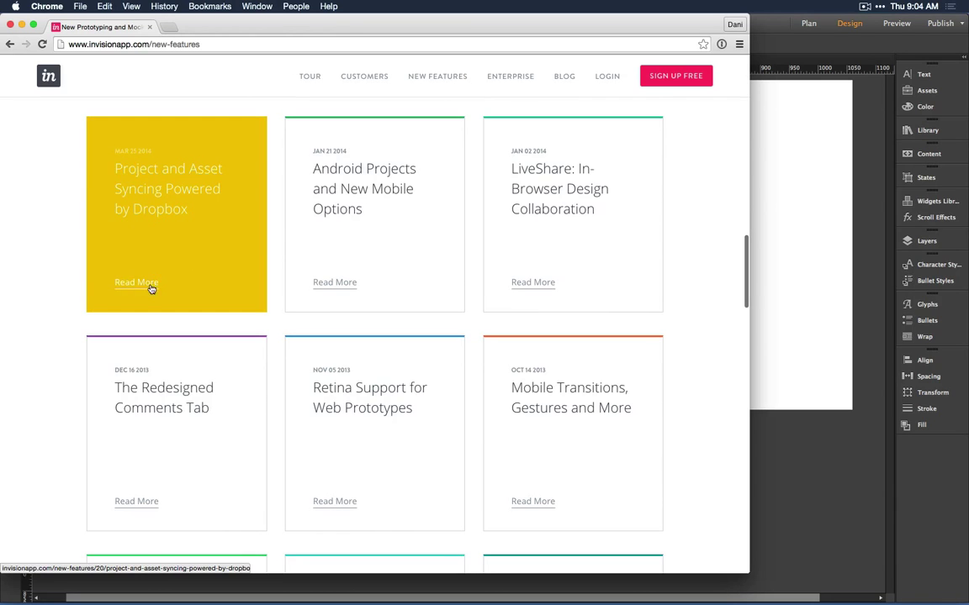
scroll(274, 263, down, 8)
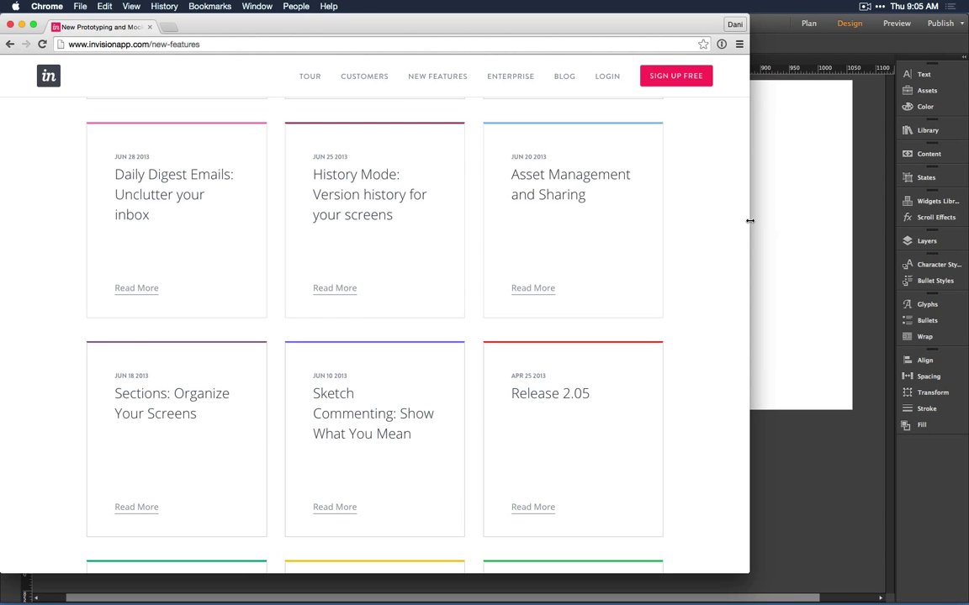
- Narrow the browser window in stages to check how the feature cards adapt, and widen it back to about its original width
drag(750, 220, 476, 215)
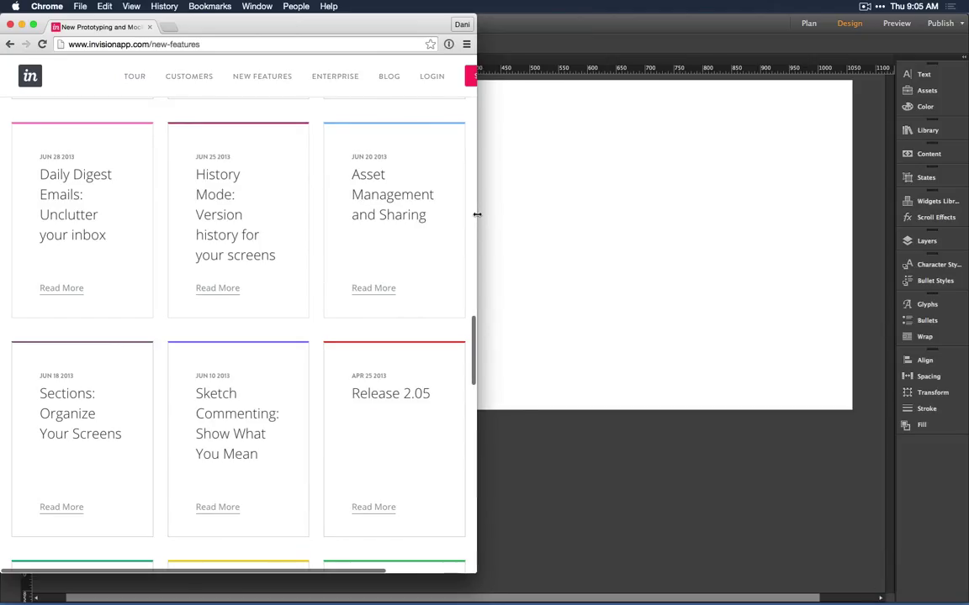
drag(476, 215, 153, 190)
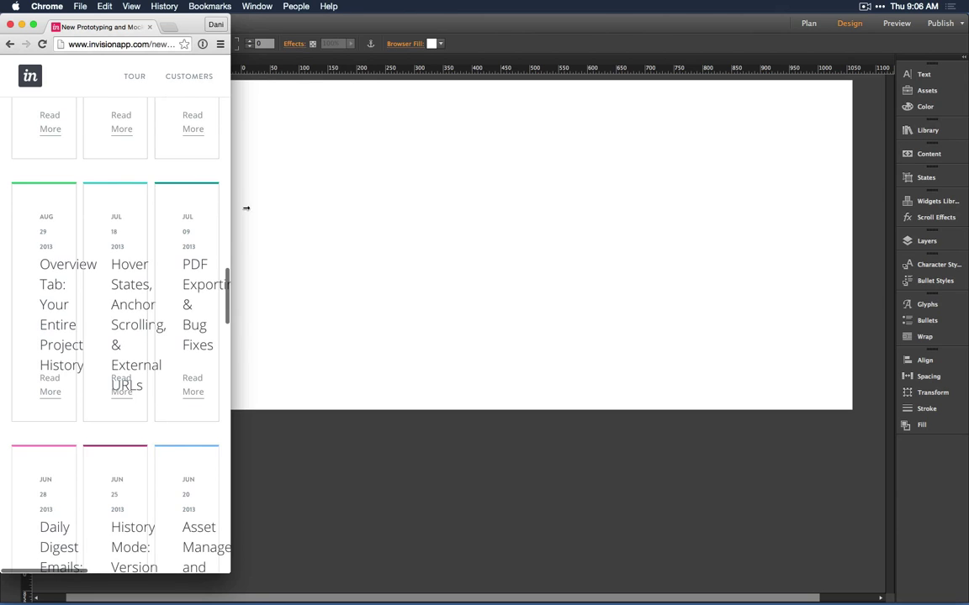
drag(246, 207, 168, 171)
drag(201, 164, 753, 183)
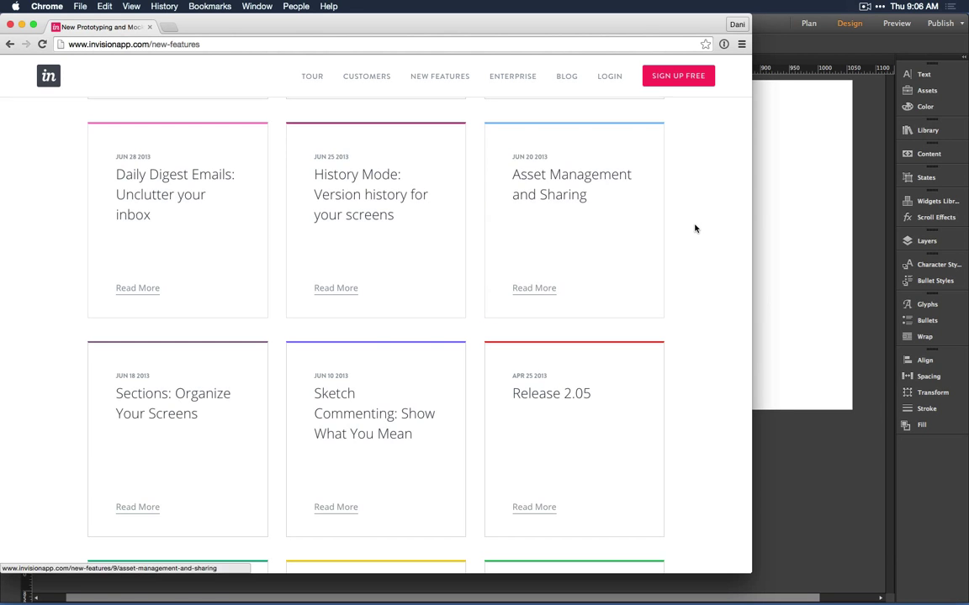
- Review the New Features page from its hero area through the feature cards to the subscribe and sign-up forms
scroll(695, 229, up, 15)
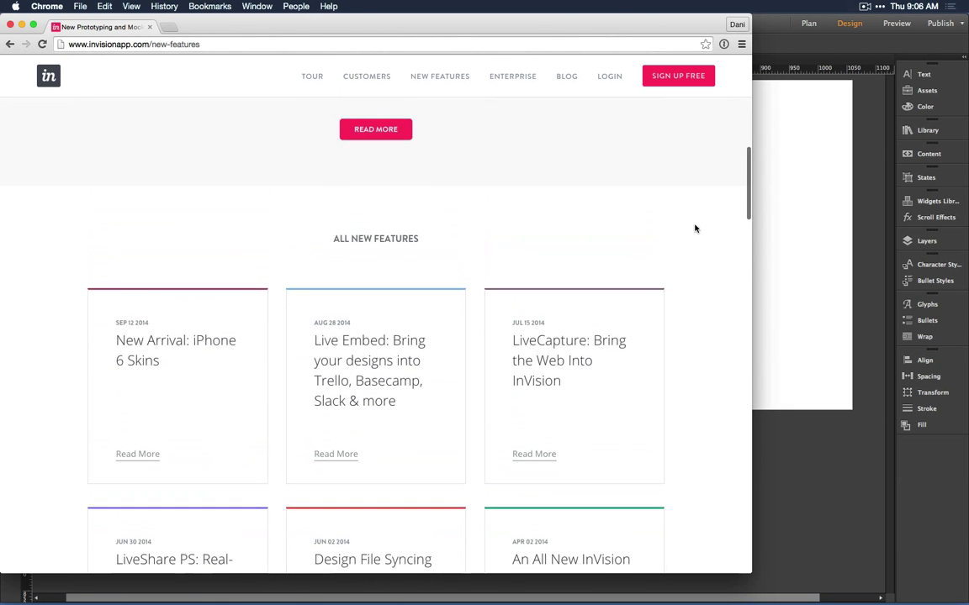
scroll(695, 229, up, 10)
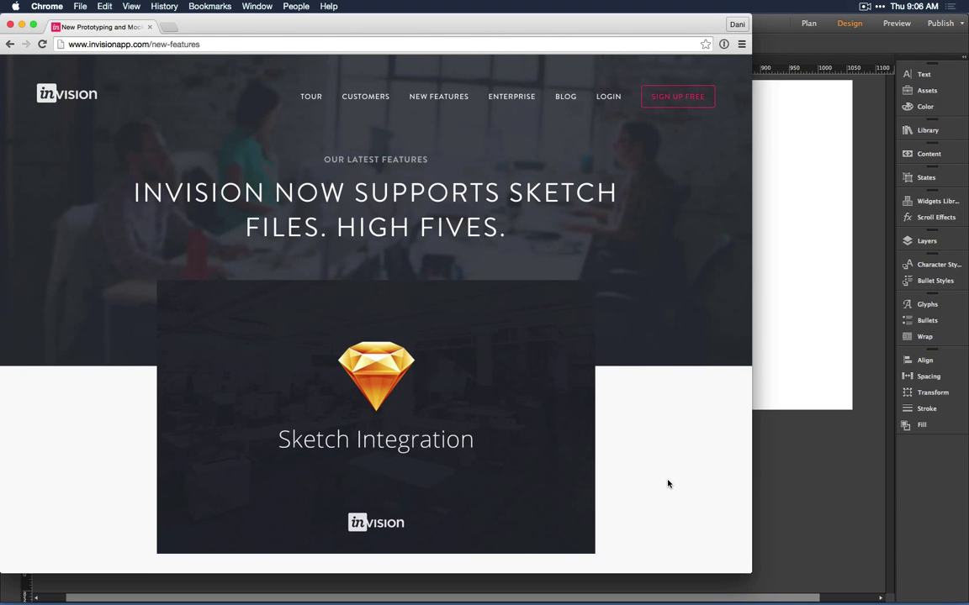
scroll(667, 484, down, 10)
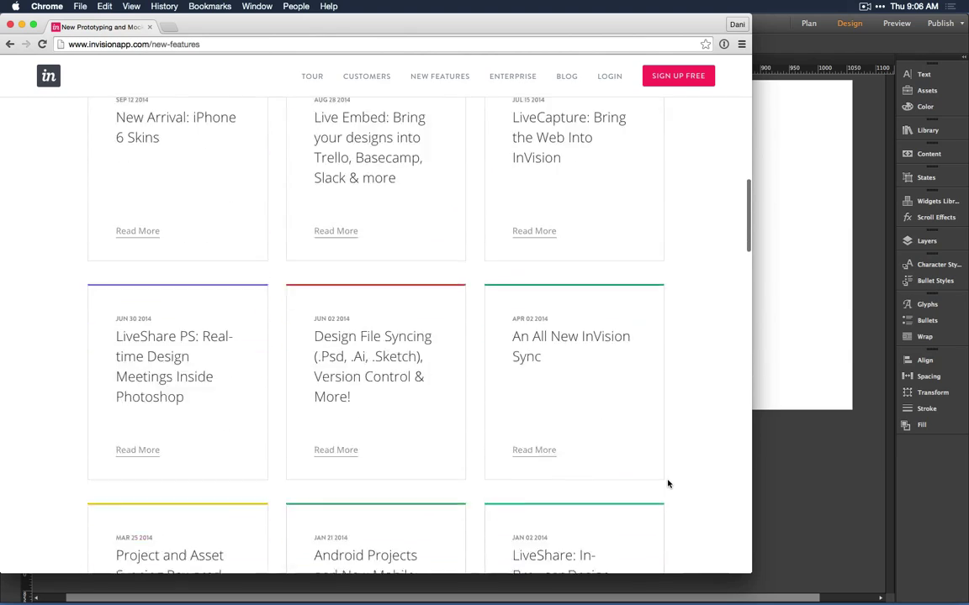
scroll(667, 484, down, 6)
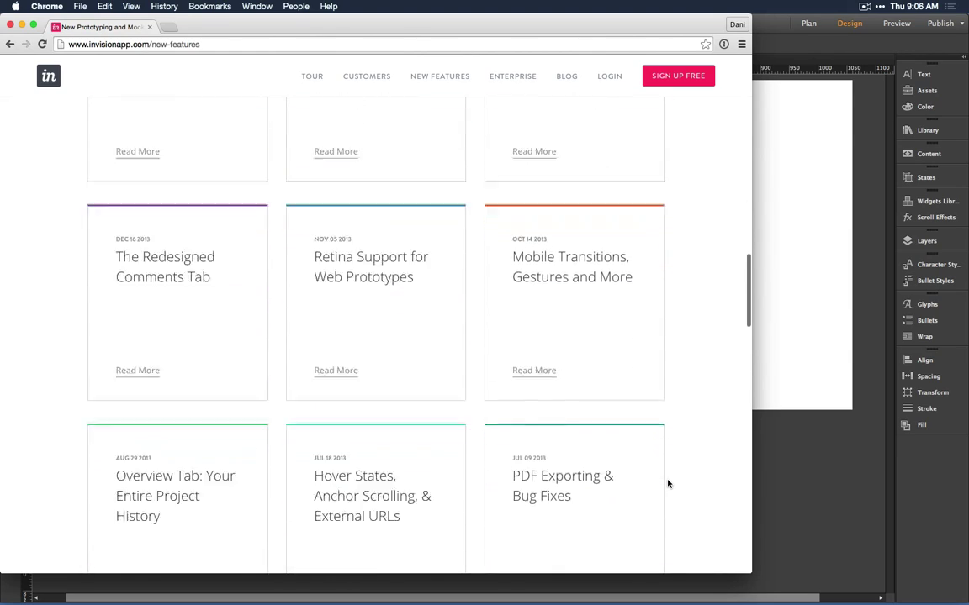
scroll(668, 484, down, 8)
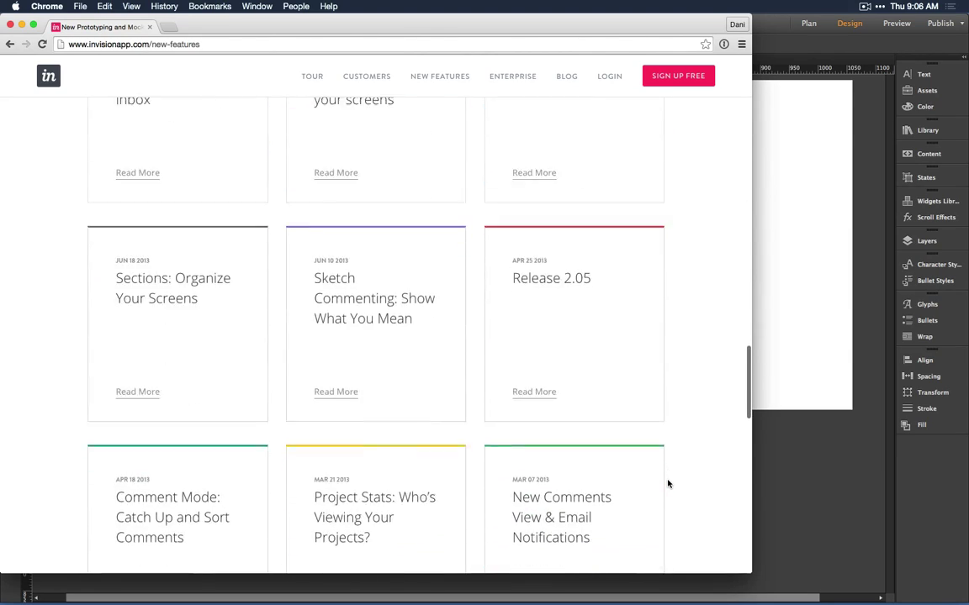
scroll(668, 484, down, 12)
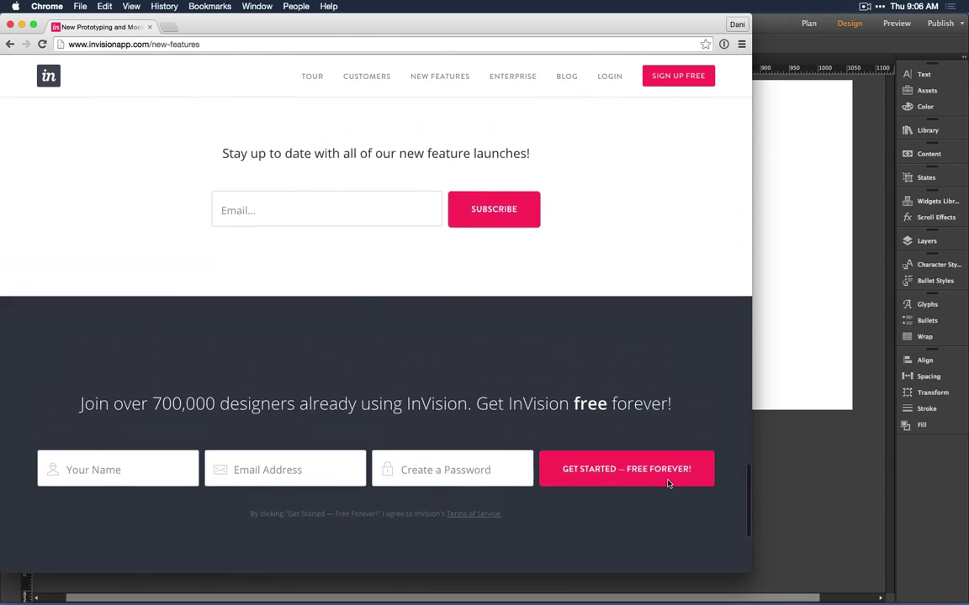
scroll(606, 408, up, 2)
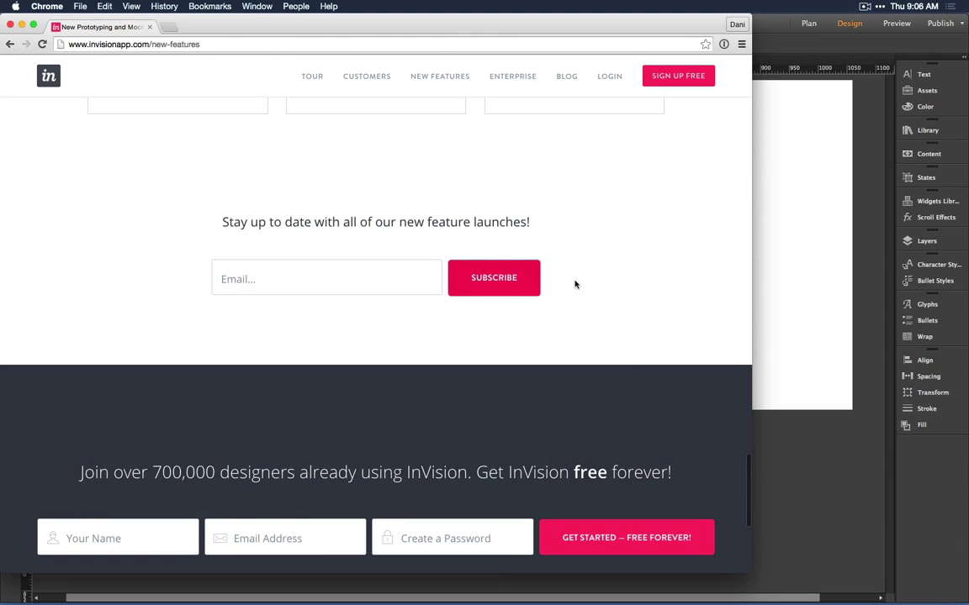
scroll(694, 219, down, 5)
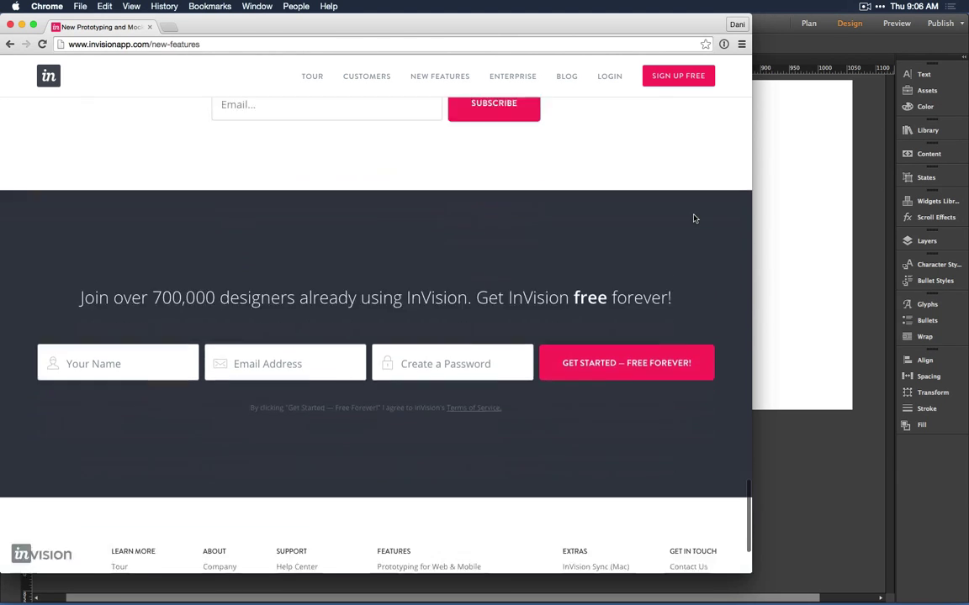
scroll(694, 218, up, 4)
scroll(694, 219, up, 20)
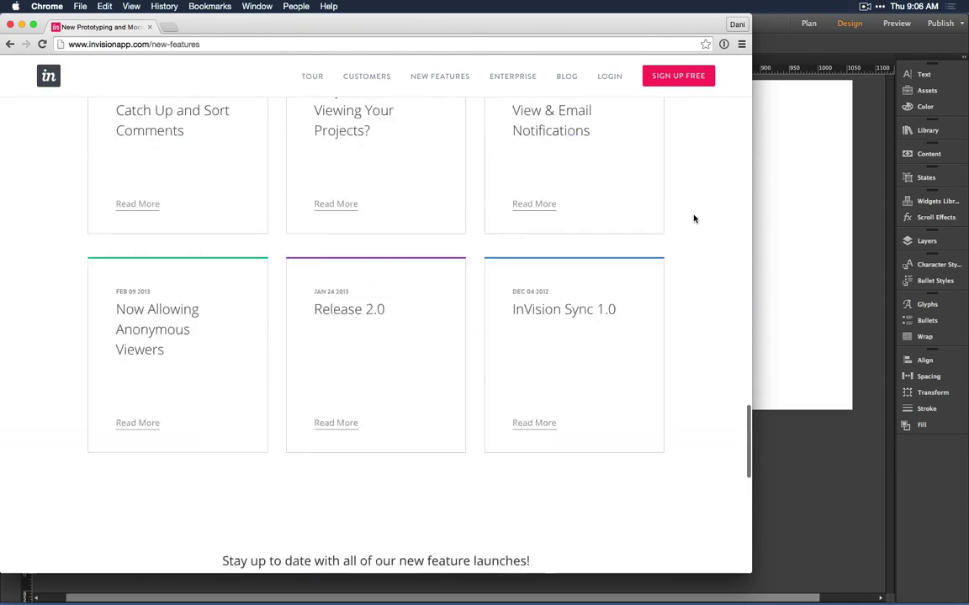
- Open InVision's Tour section and look through the prototyping tool and real-time collaboration sections, returning to the hero area
scroll(693, 218, up, 10)
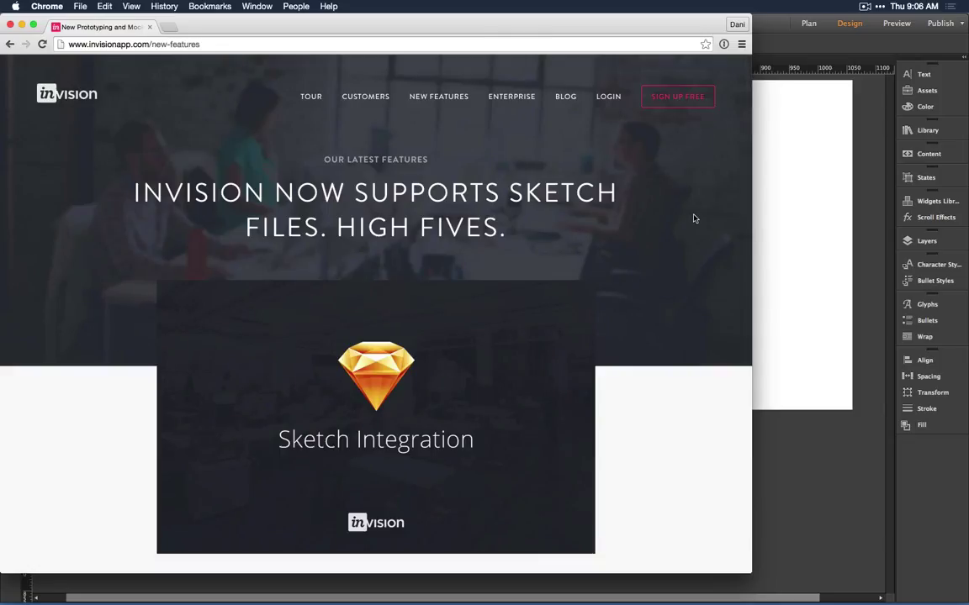
click(311, 98)
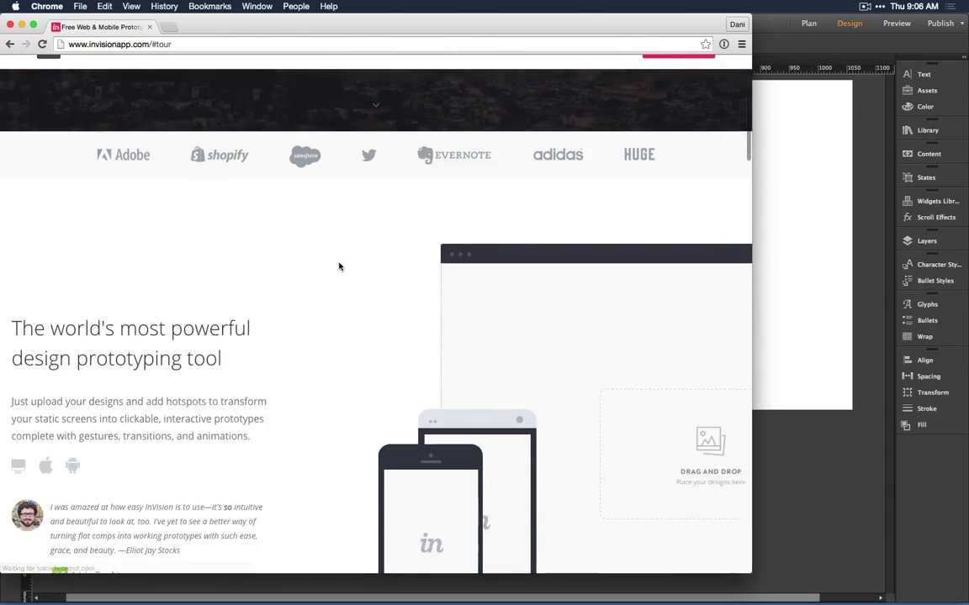
scroll(319, 312, down, 5)
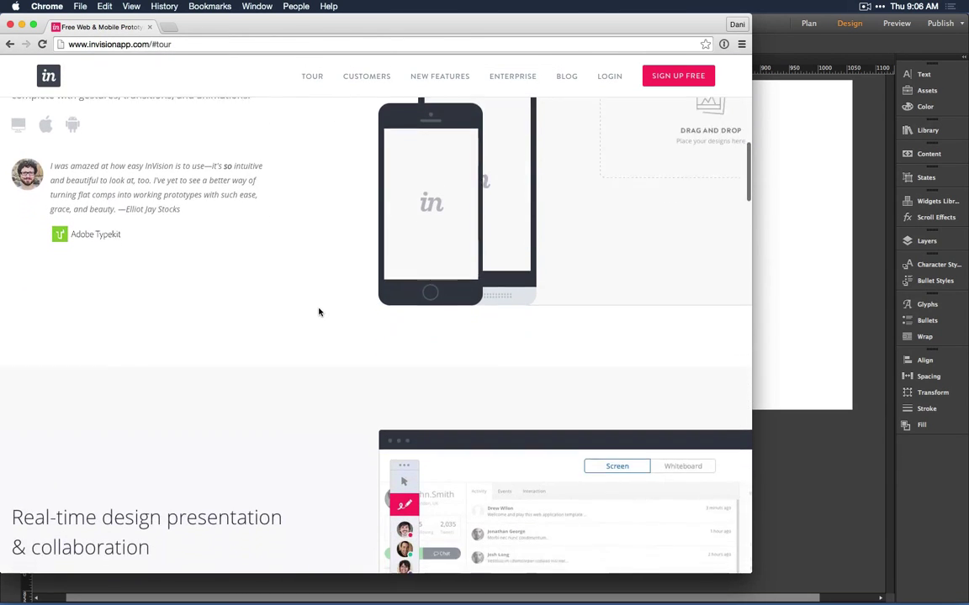
scroll(318, 312, down, 5)
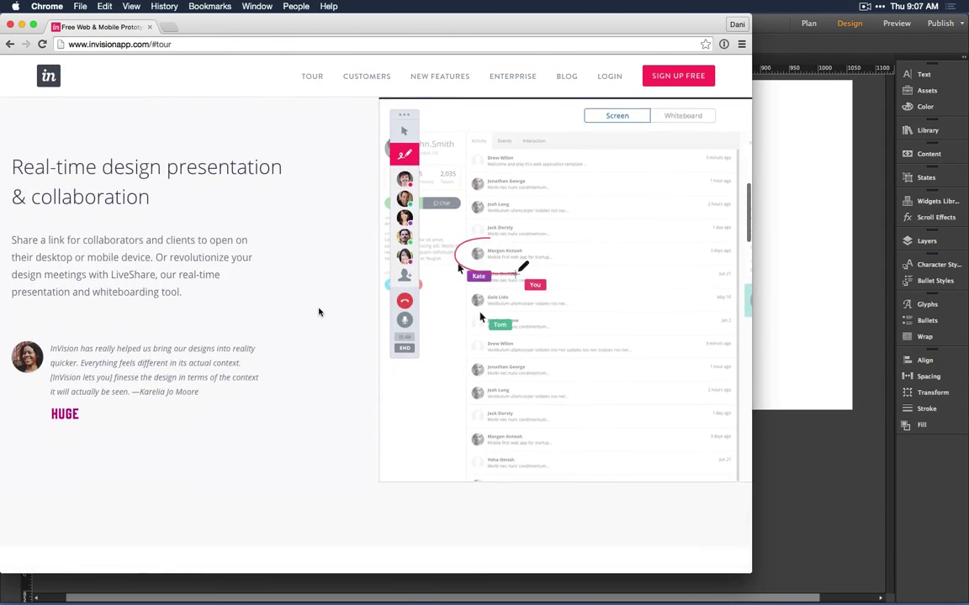
scroll(319, 312, up, 15)
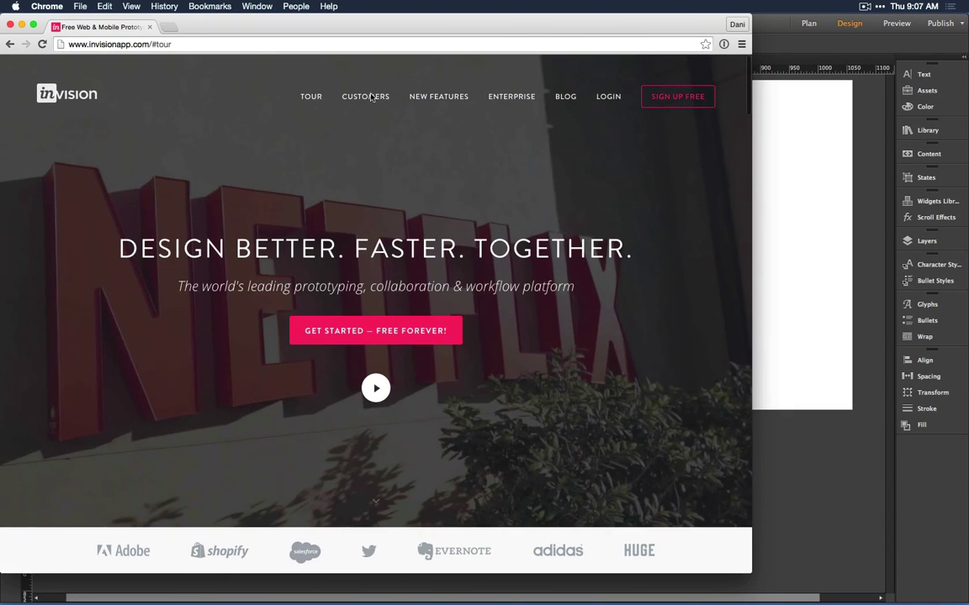
- Open InVision's Customers page and look through its hero area, the startups video section and the customer testimonials
click(364, 98)
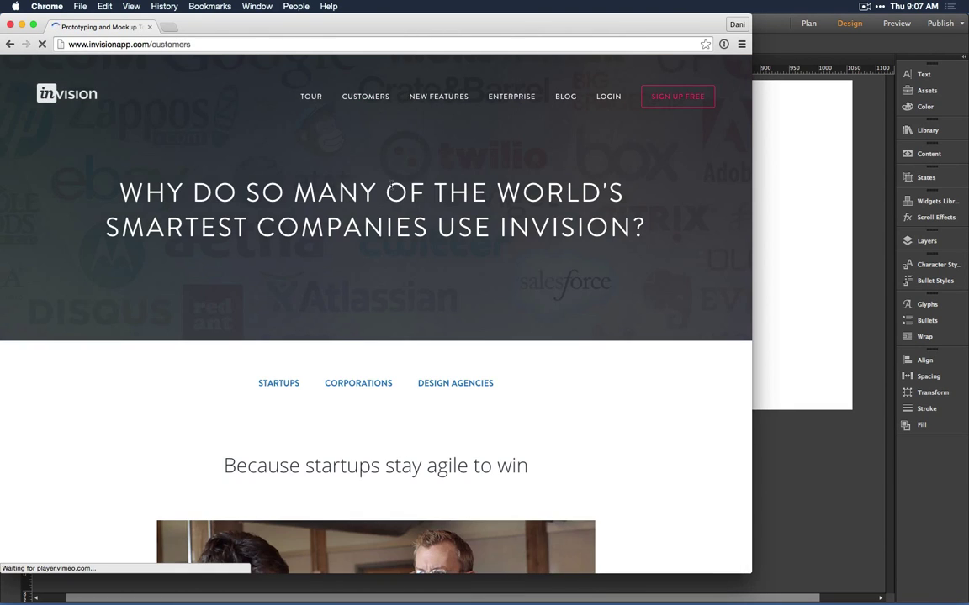
scroll(408, 332, down, 2)
scroll(409, 335, down, 1)
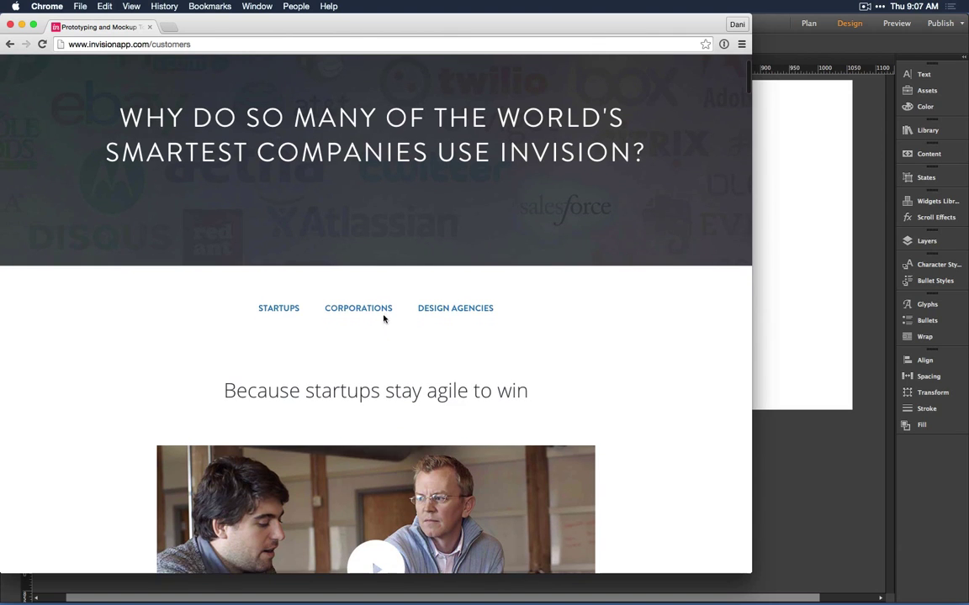
scroll(319, 362, down, 8)
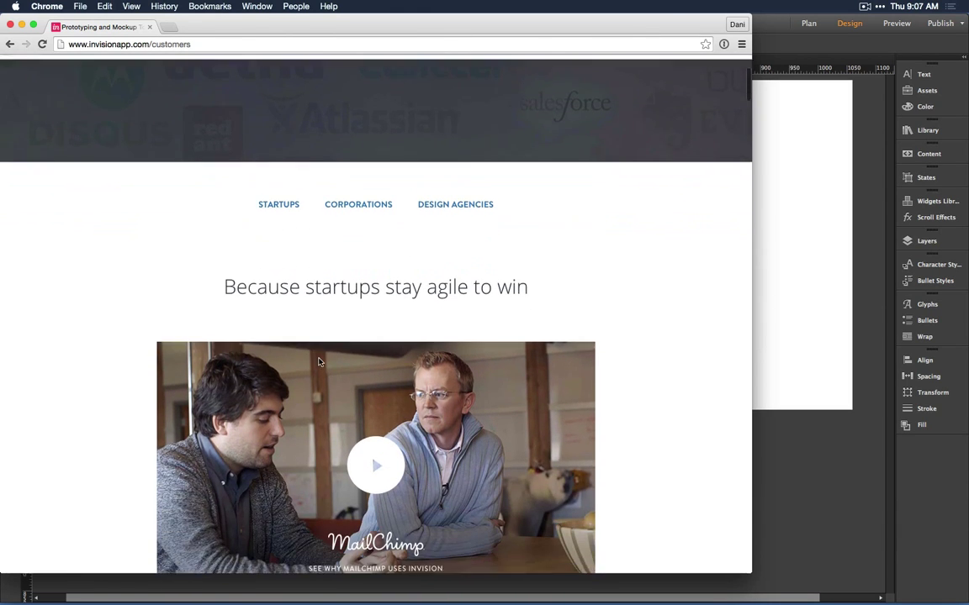
scroll(319, 362, down, 3)
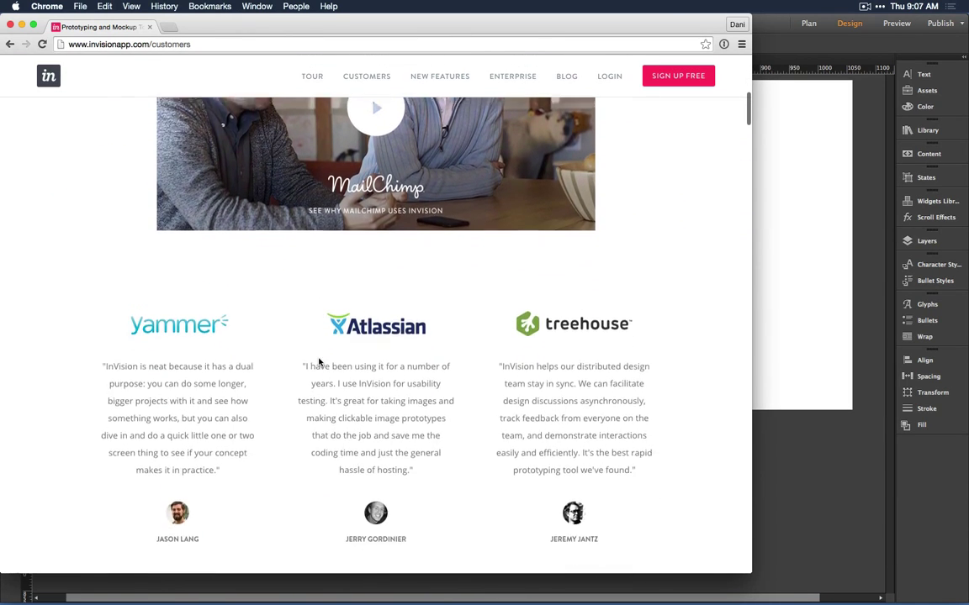
scroll(319, 363, down, 1)
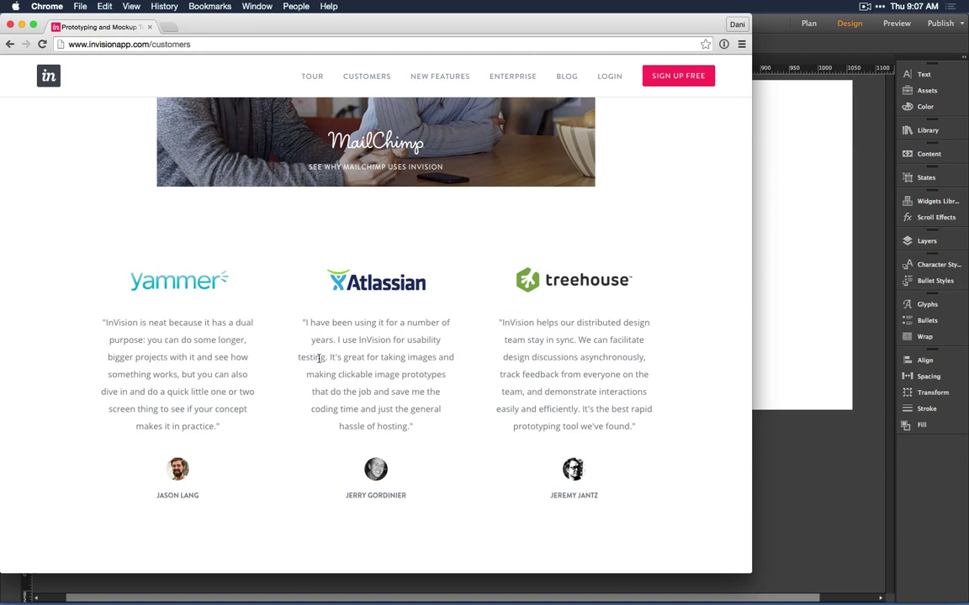
key(super+Tab)
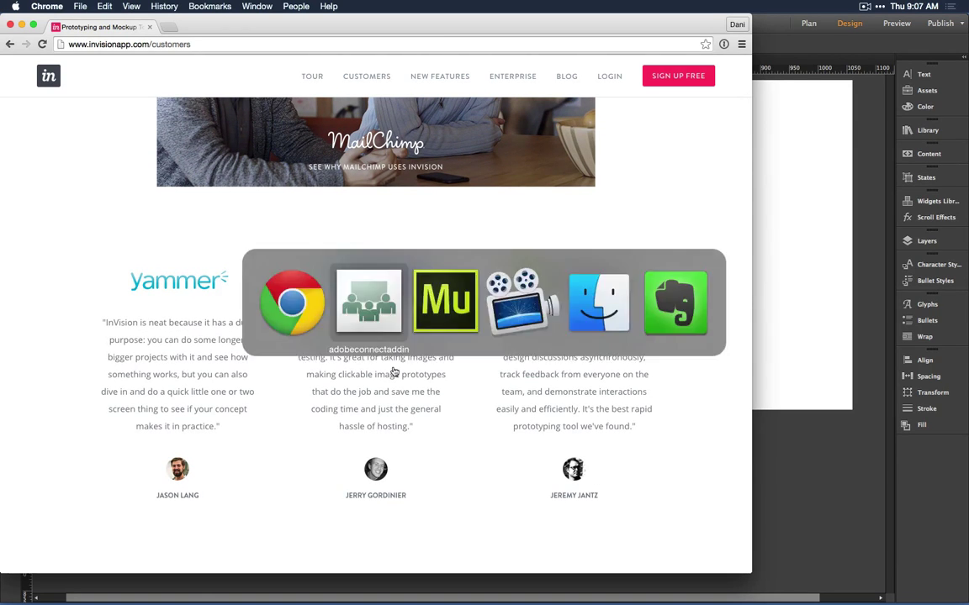
key(super+Tab)
key(super+Tab)
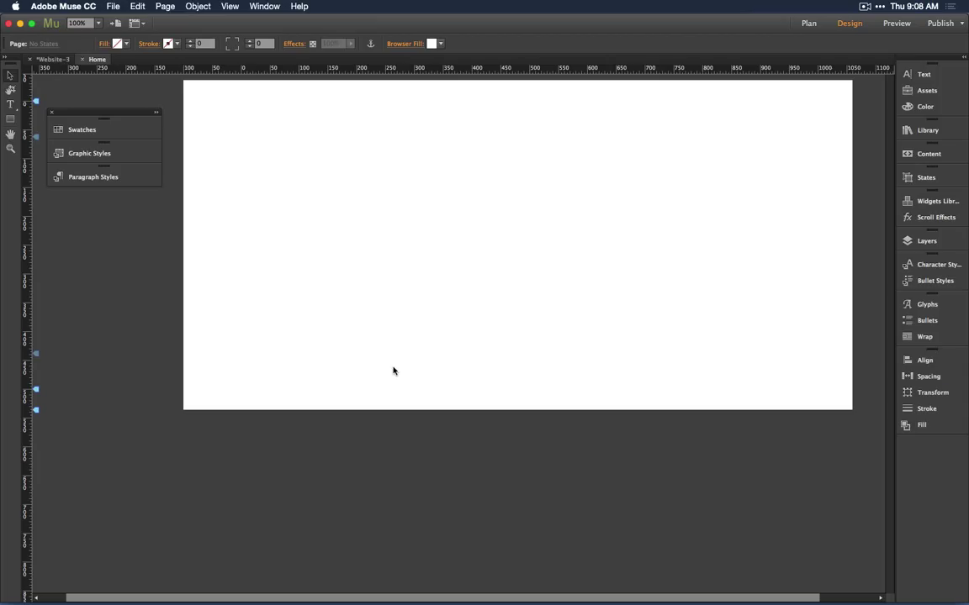
key(super+Tab)
key(super+Tab)
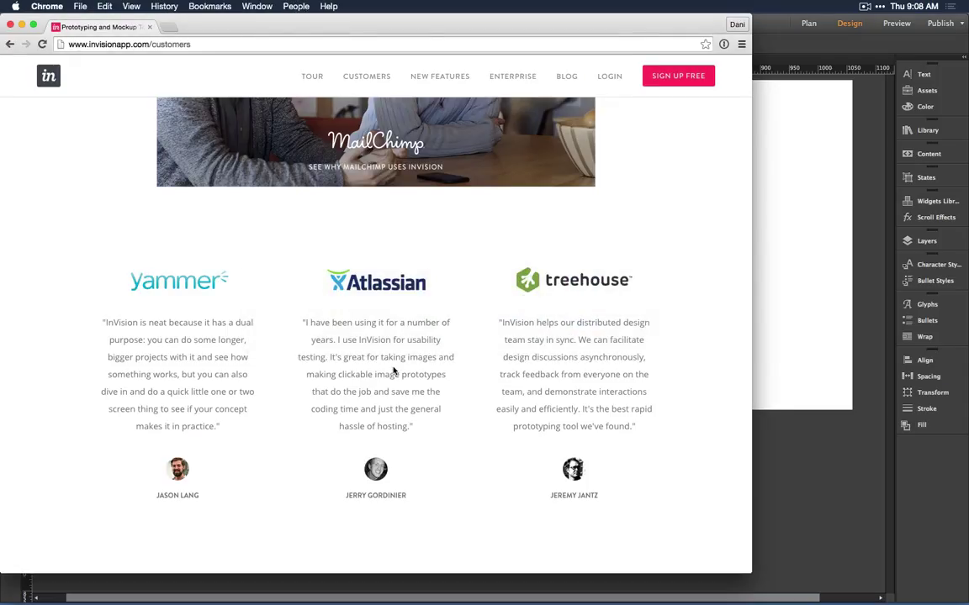
key(super+n)
text(muse)
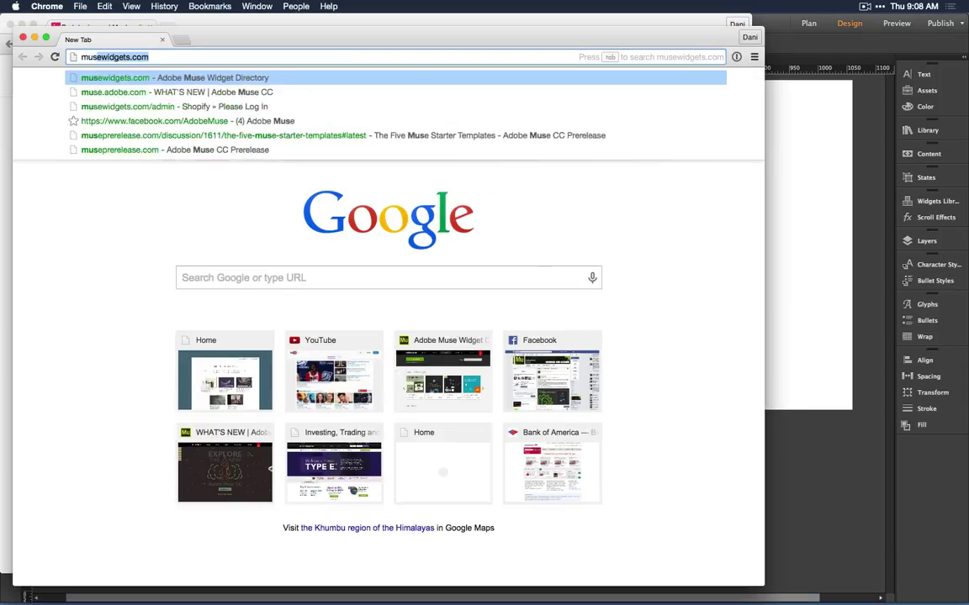
text(starter)
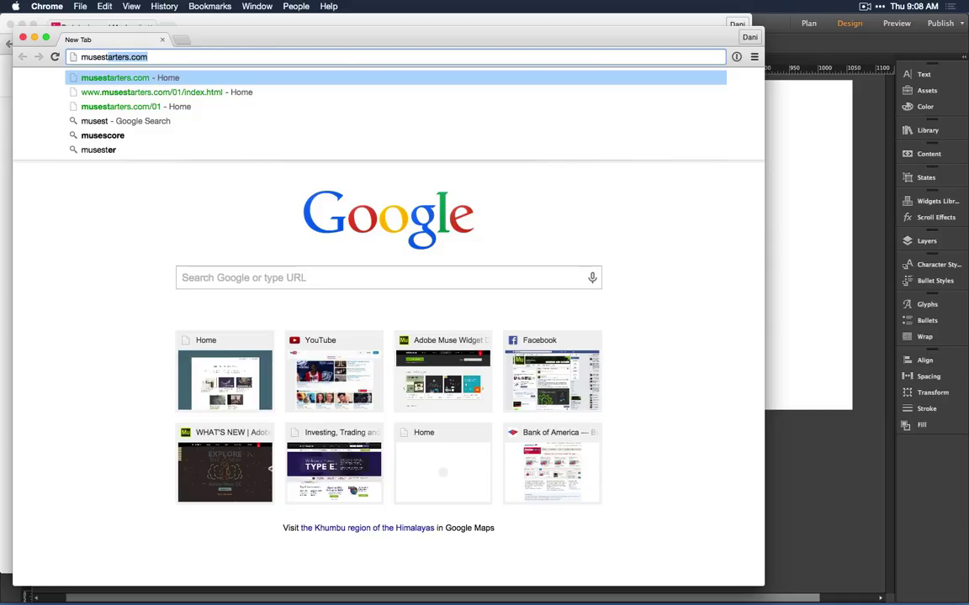
key(Down)
key(Down)
key(Return)
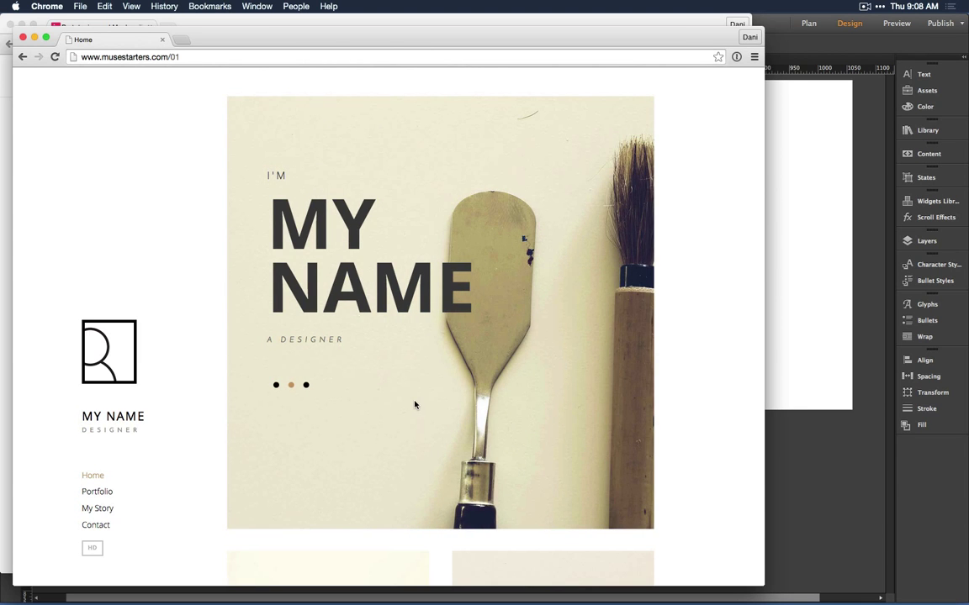
scroll(415, 406, down, 5)
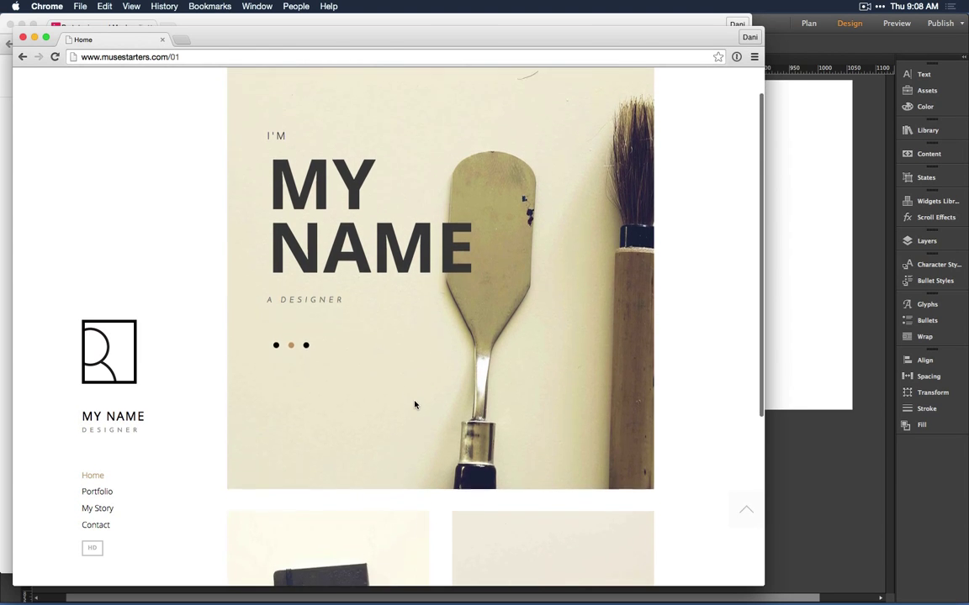
scroll(414, 405, down, 3)
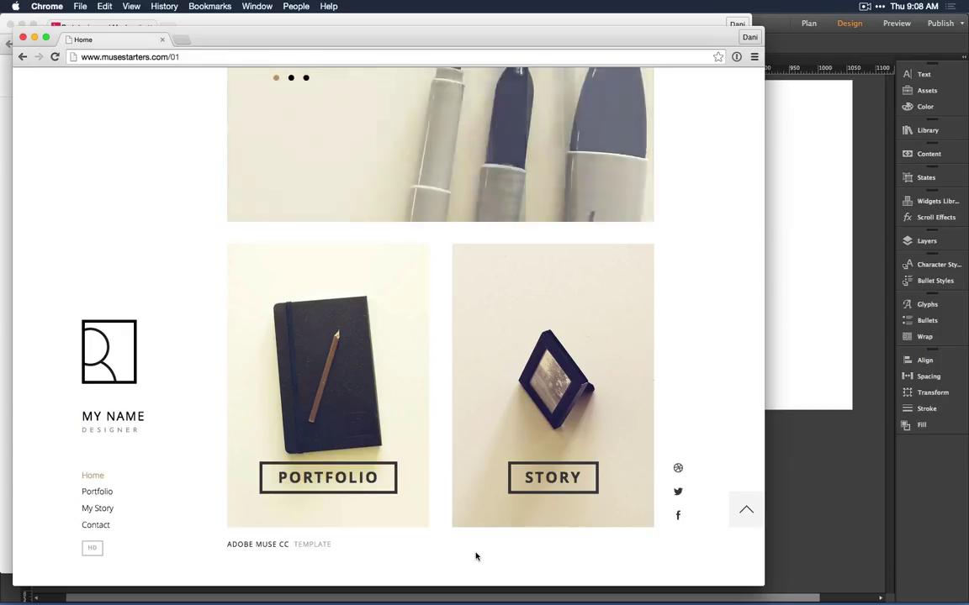
- Try to open the template's Story and Portfolio pages from their home page tiles, going back after each one
click(526, 510)
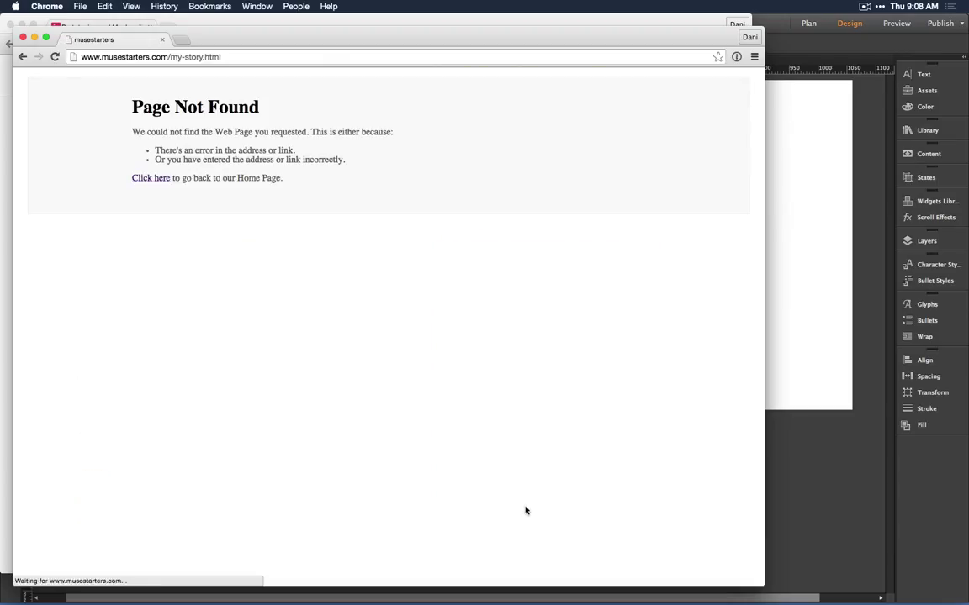
click(22, 57)
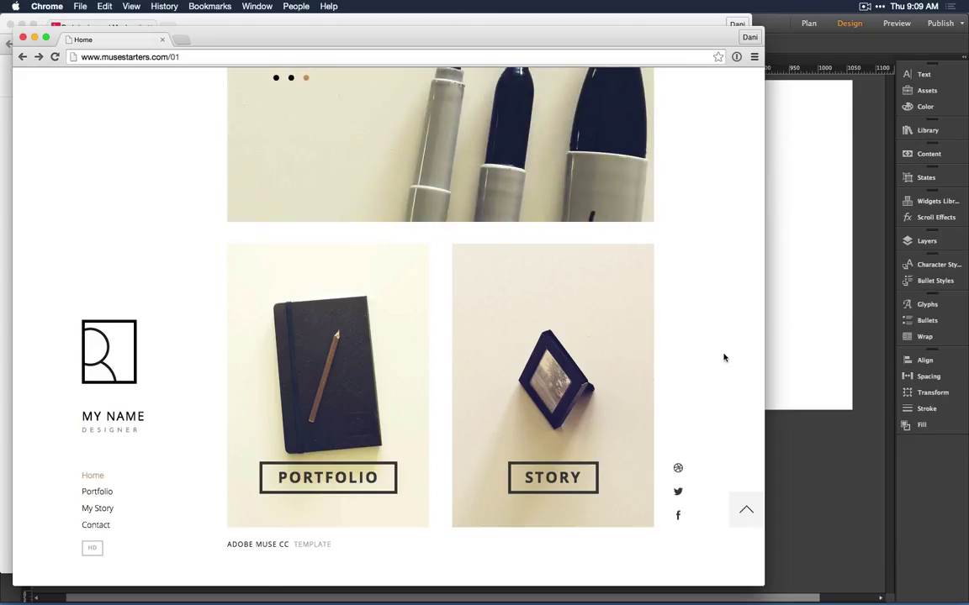
click(367, 475)
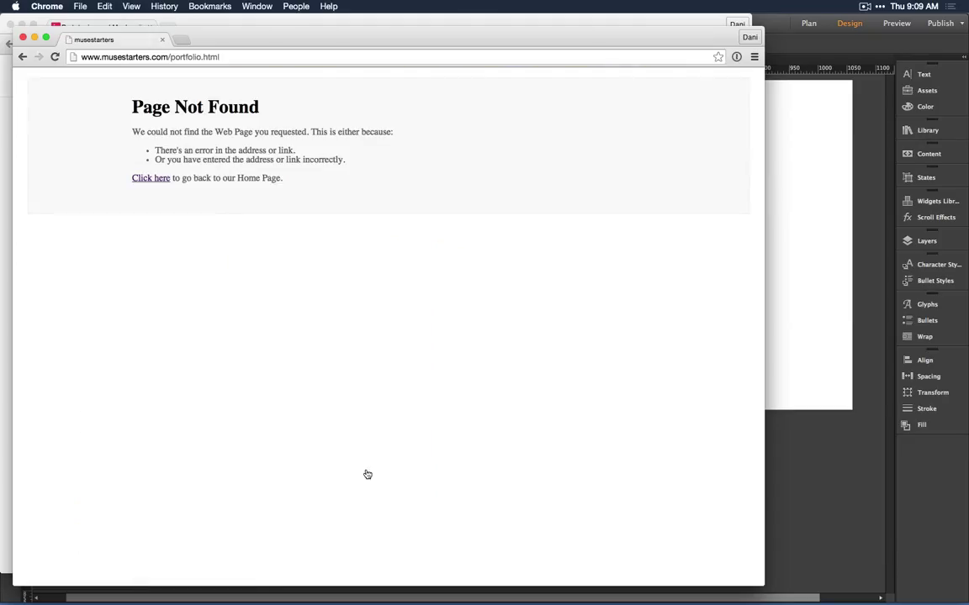
click(22, 56)
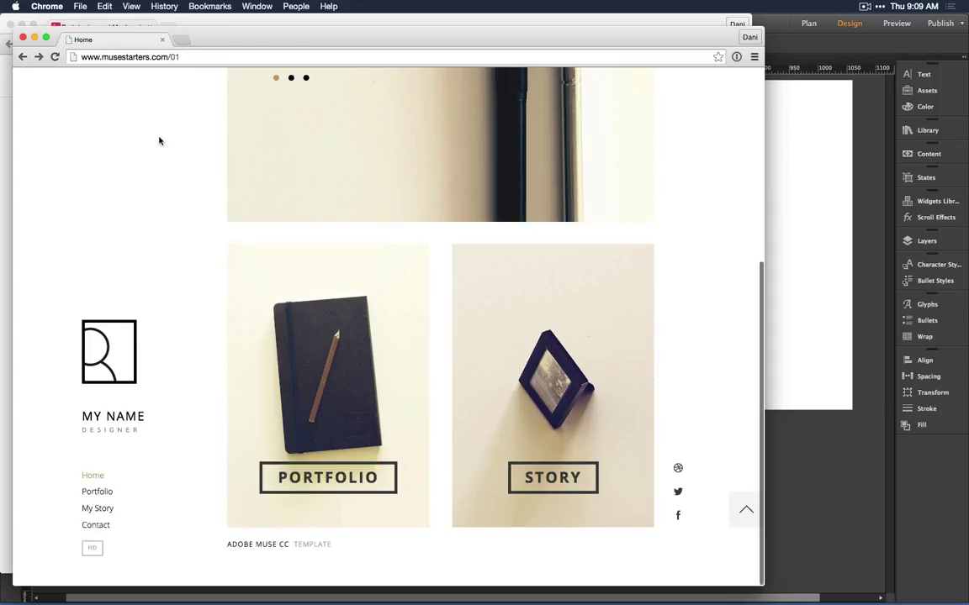
double_click(205, 57)
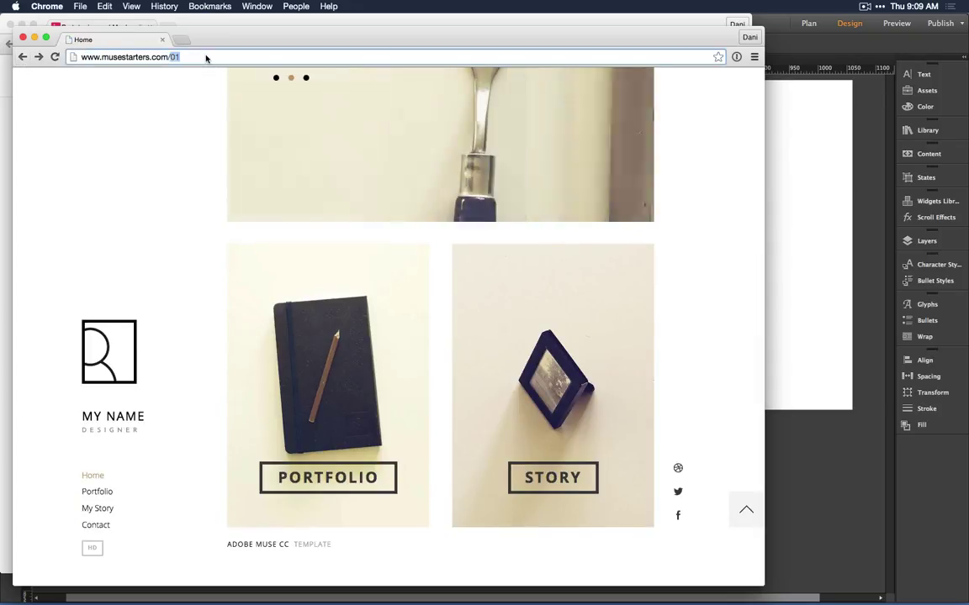
click(205, 57)
text(/index)
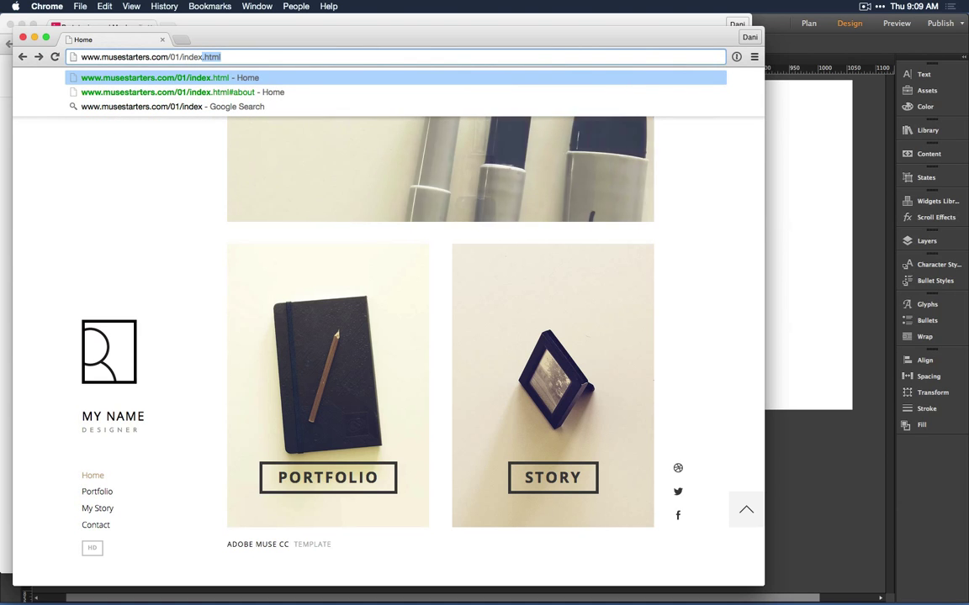
key(Return)
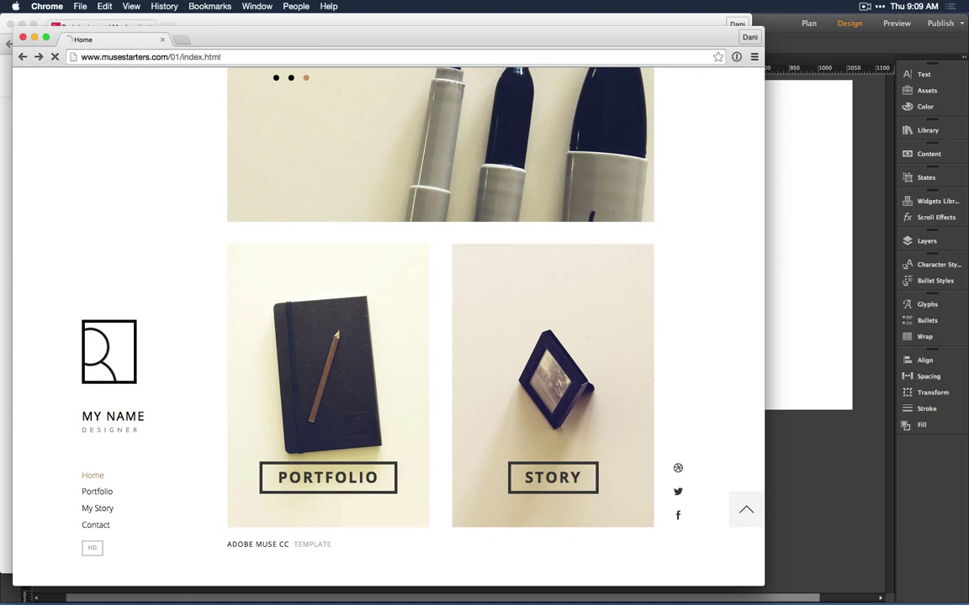
scroll(171, 216, down, 5)
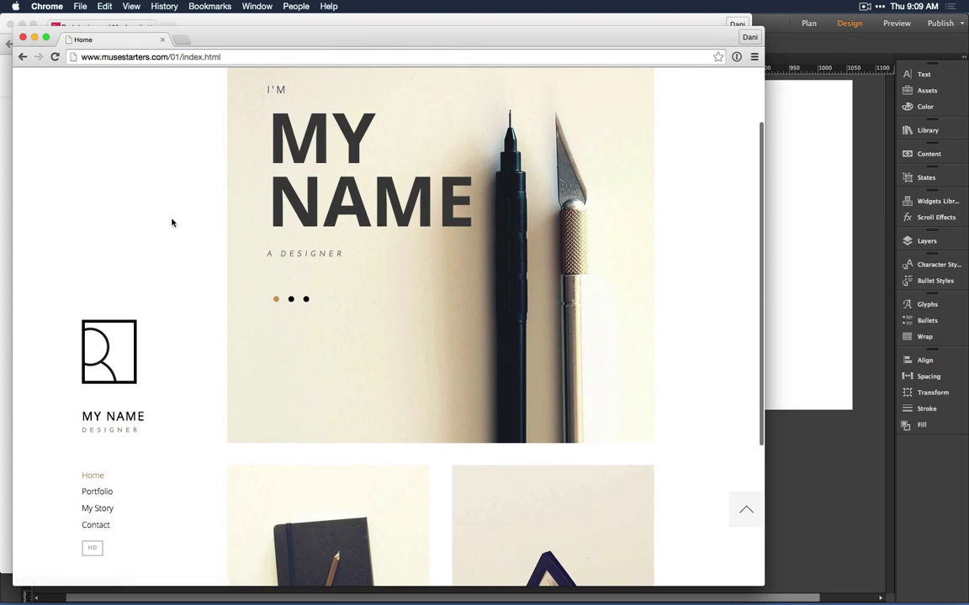
click(365, 456)
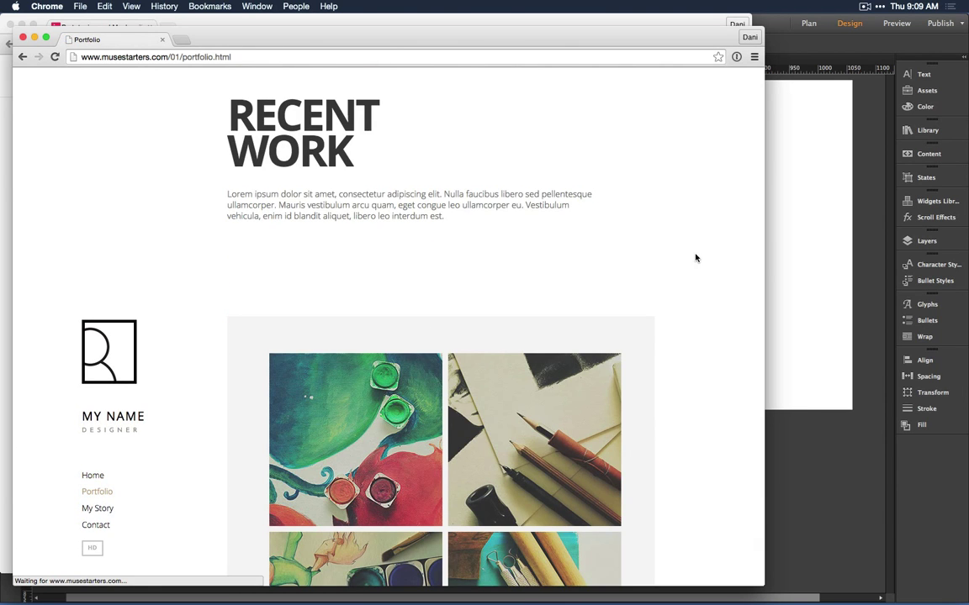
- Look through the Recent Work gallery, enlarging the first picture and advancing the lightbox by two images
scroll(695, 258, down, 5)
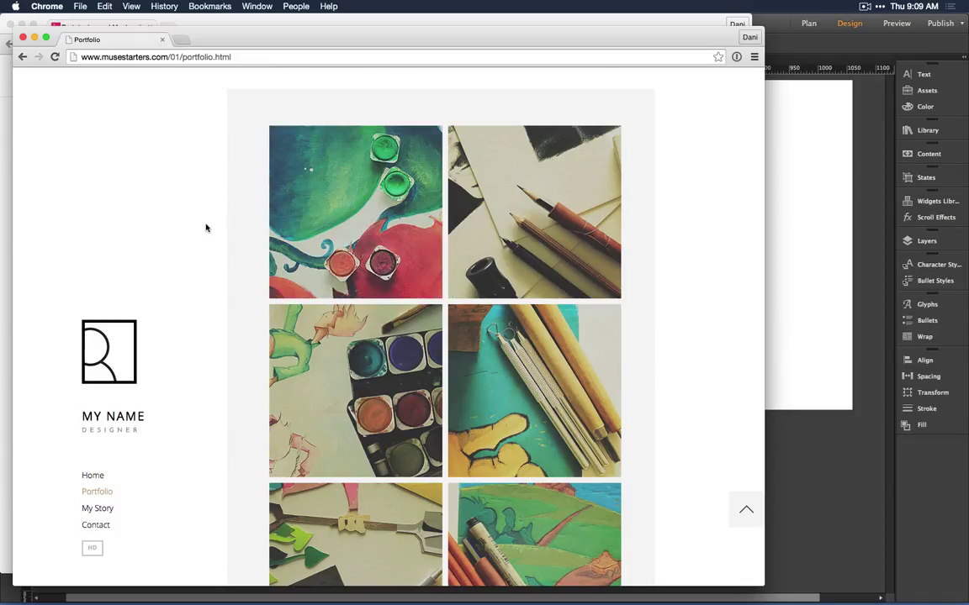
click(314, 205)
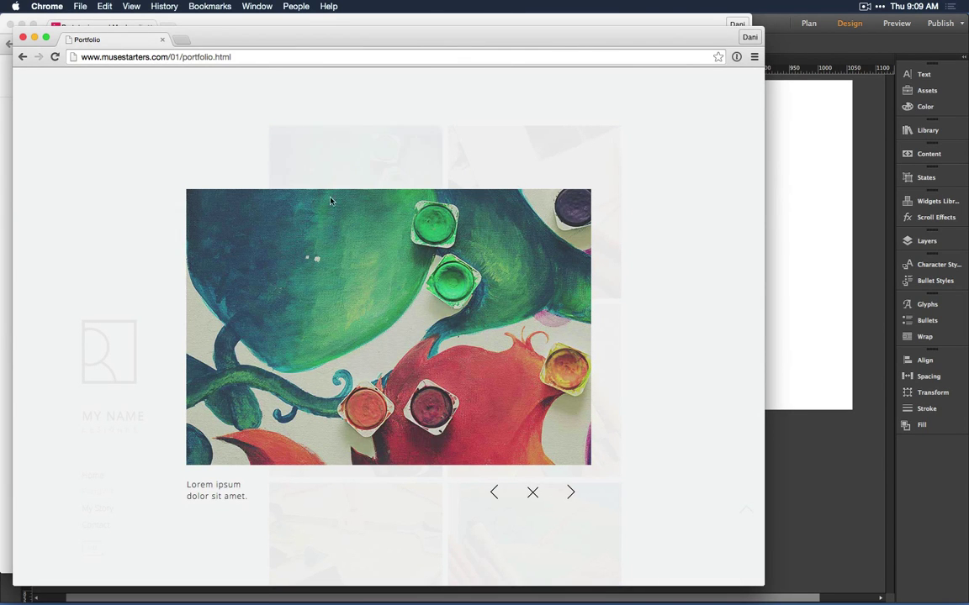
scroll(659, 272, down, 3)
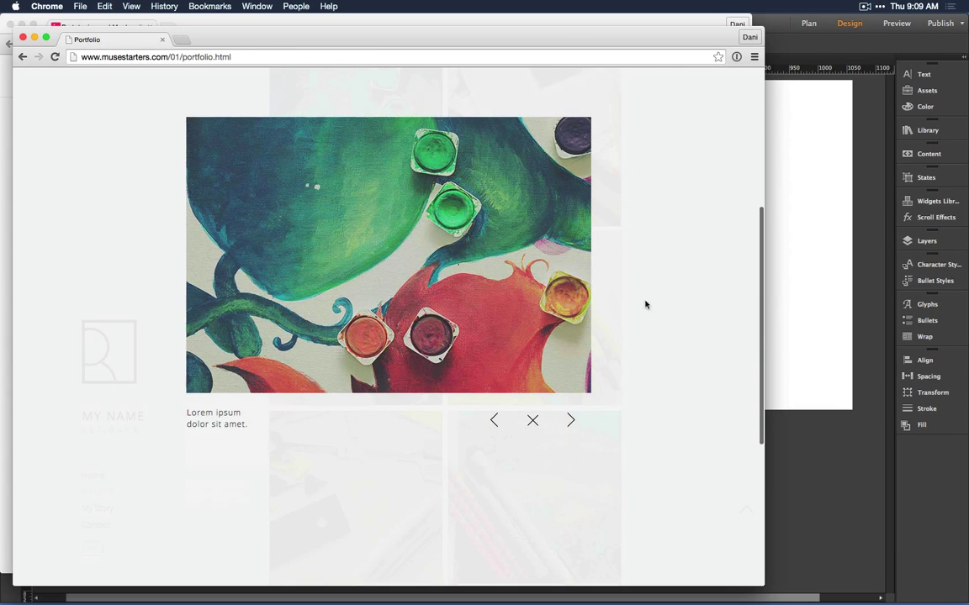
click(571, 430)
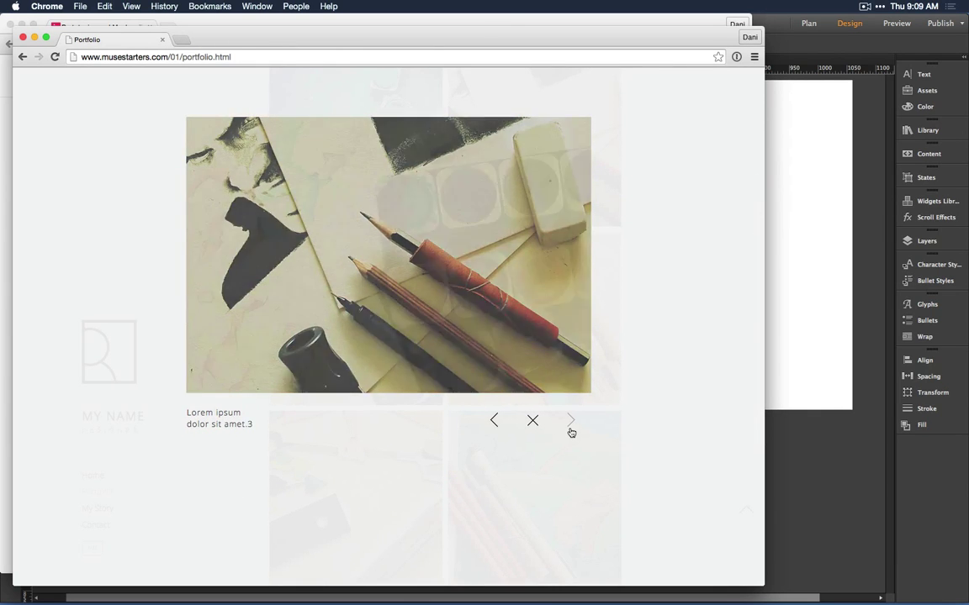
click(571, 430)
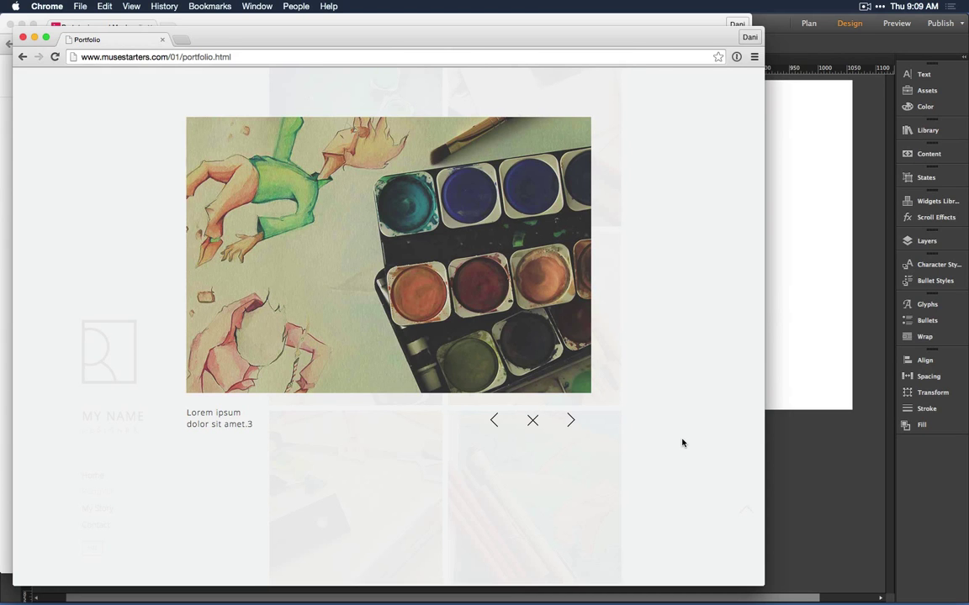
scroll(682, 443, up, 5)
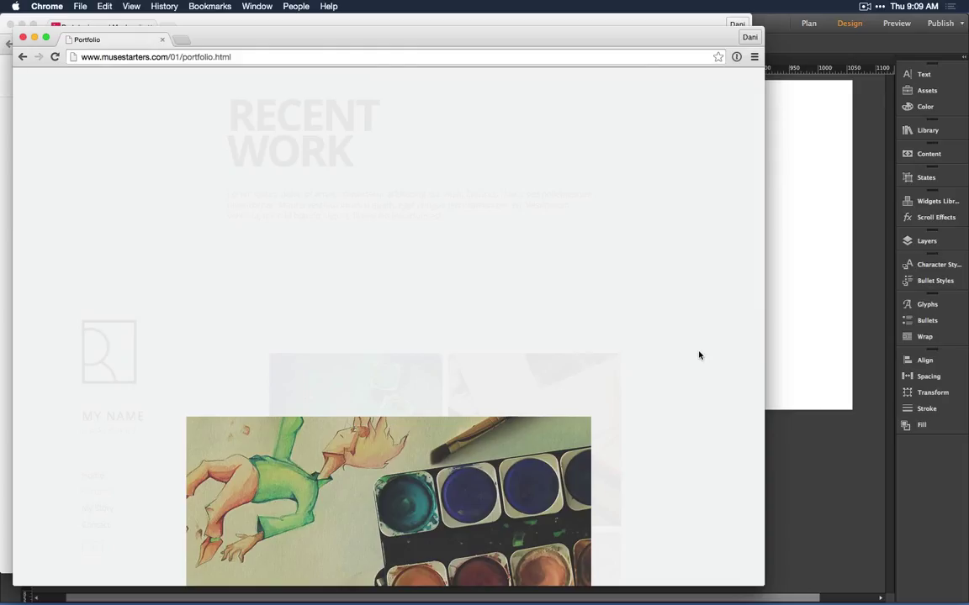
key(super+Tab)
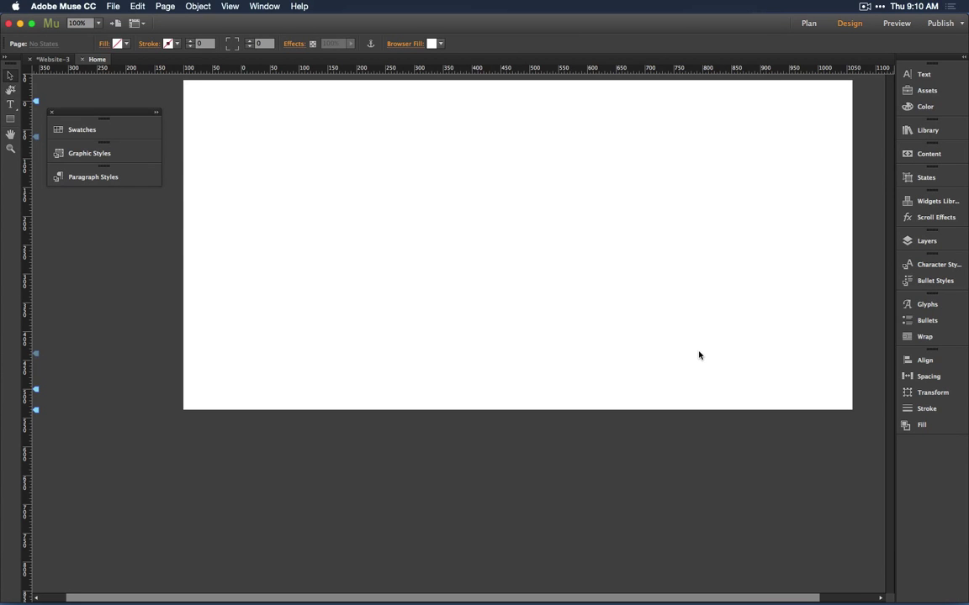
key(super+Tab)
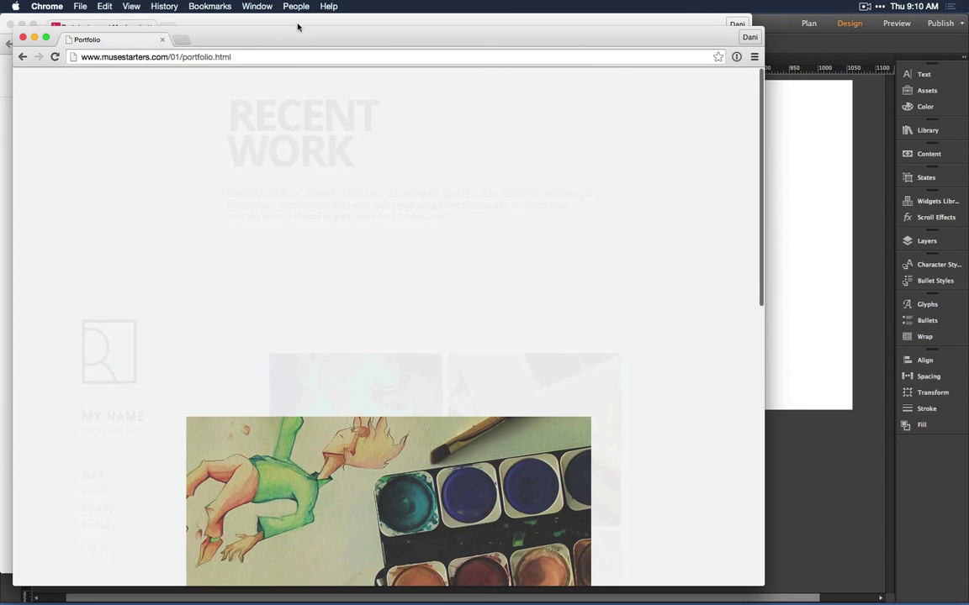
- Bring the InVision window to the front and hide the browser to return to Adobe Muse
drag(285, 45, 284, 171)
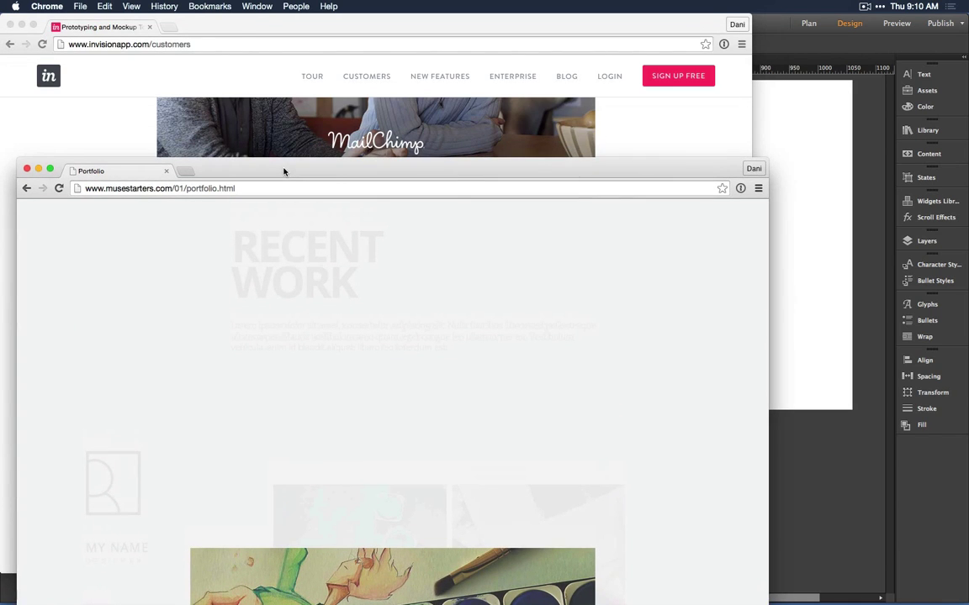
click(278, 91)
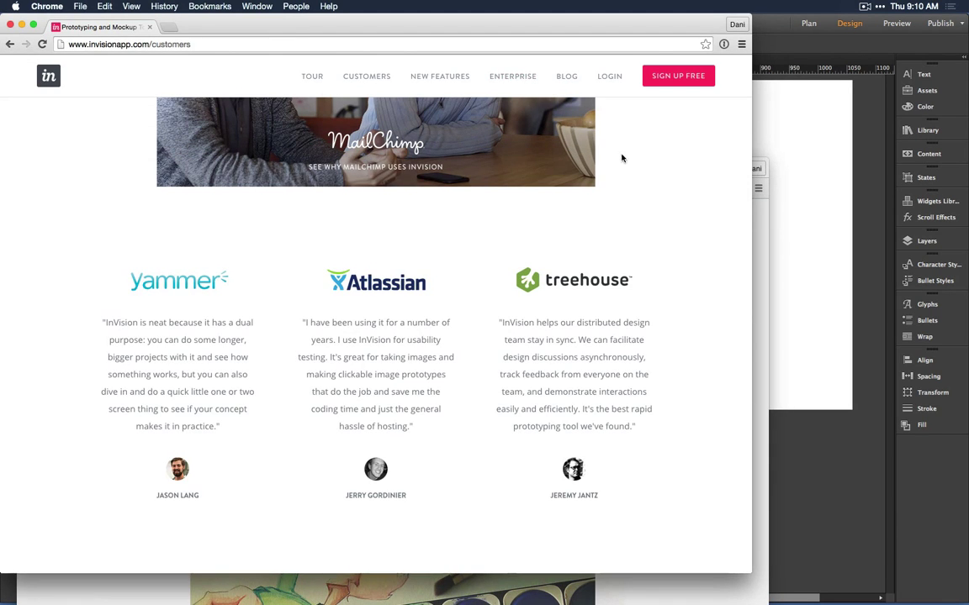
key(super+h)
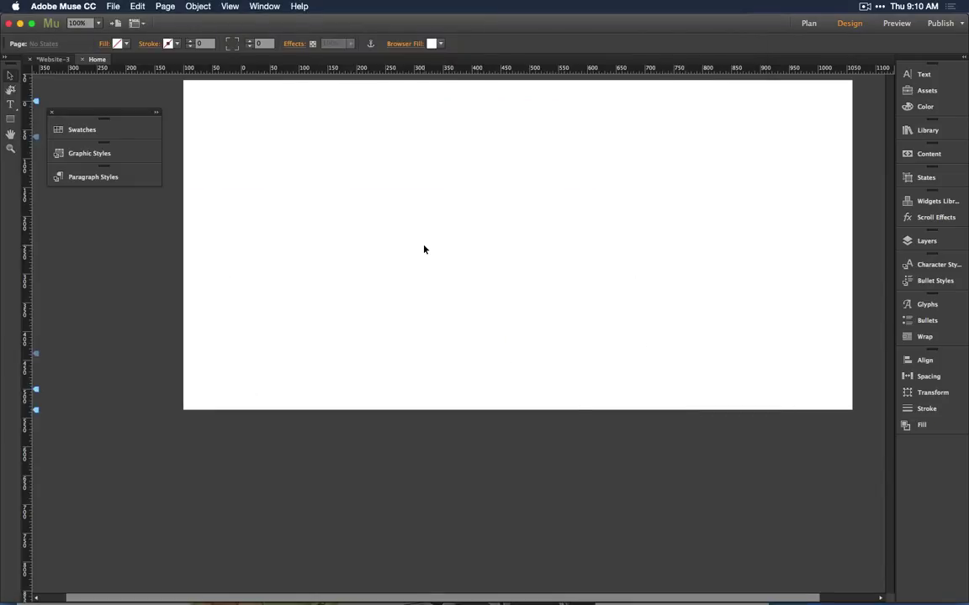
- Add three top-level pages named Portfolio, About and Contact after Home in the site plan
click(805, 24)
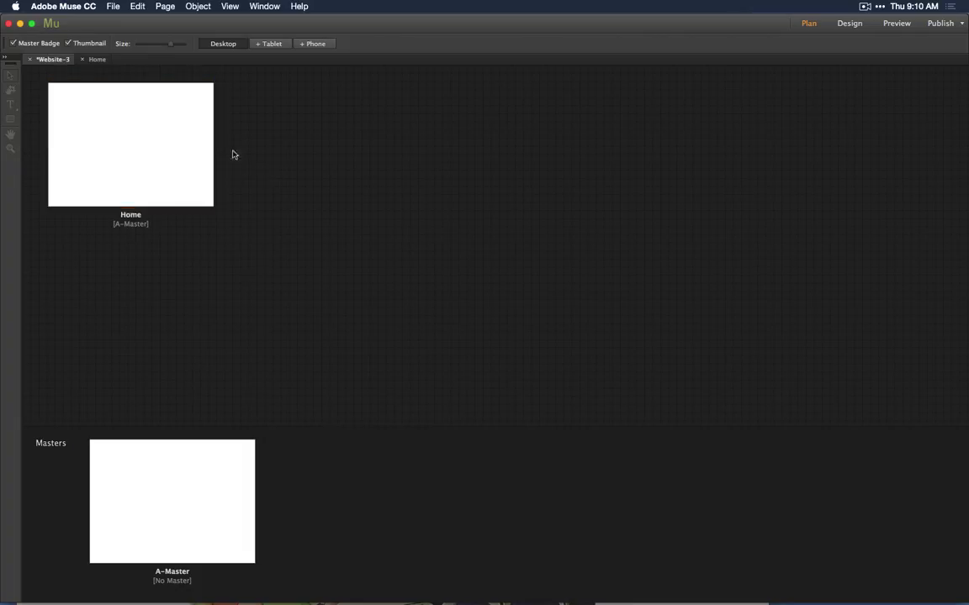
click(220, 145)
text(Pr)
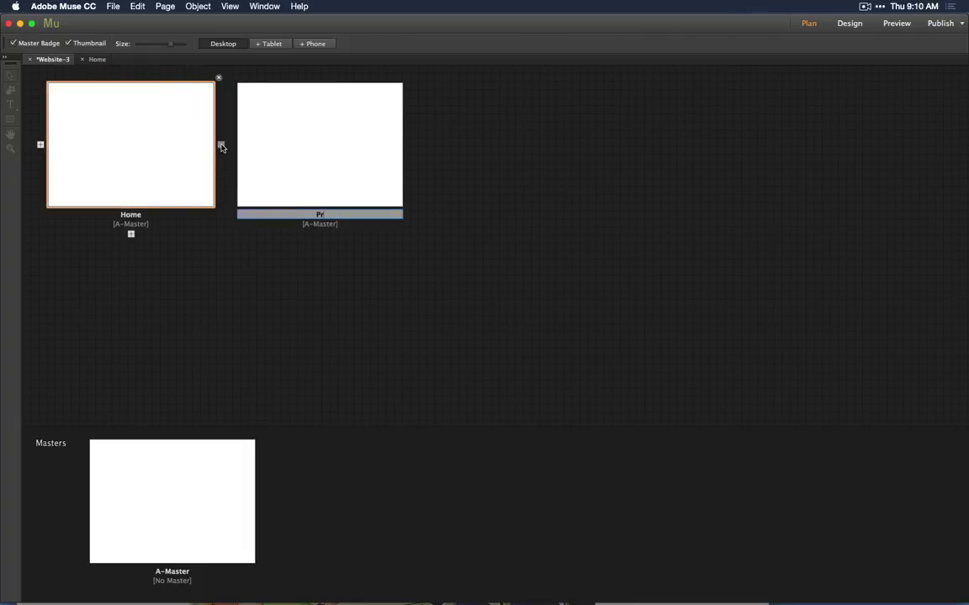
key(BackSpace)
text(ortfolio)
click(410, 147)
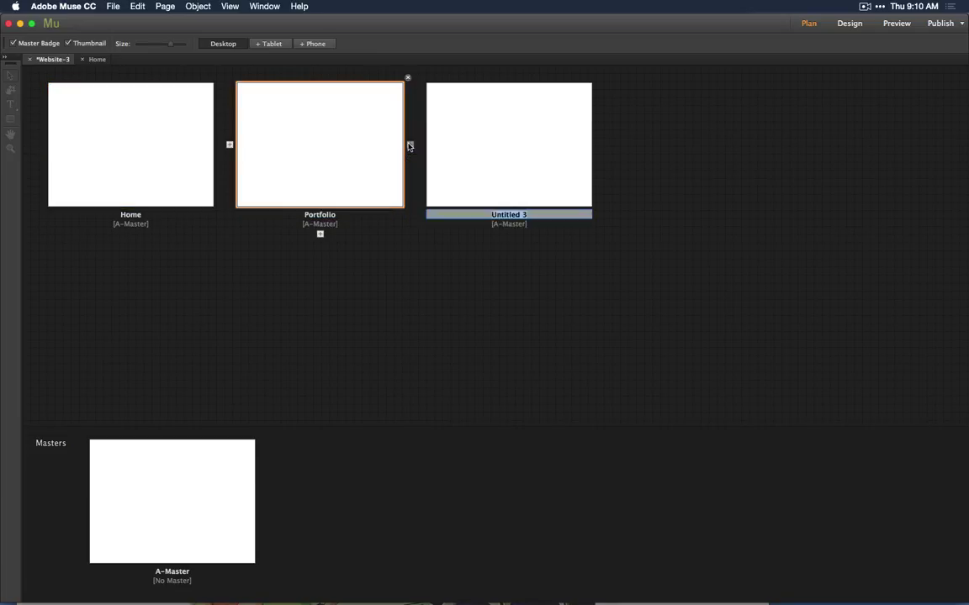
text(About)
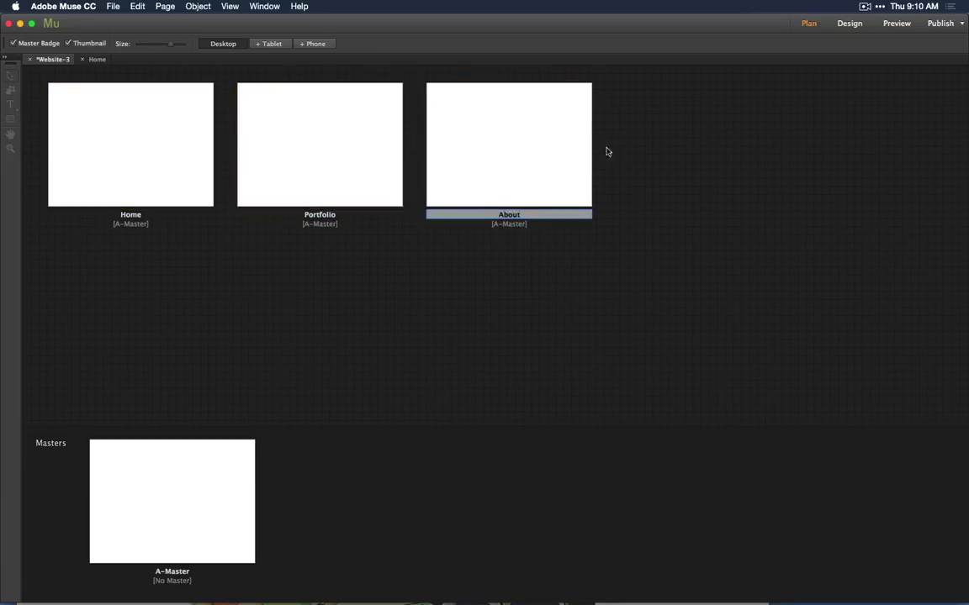
click(599, 145)
text(Conta)
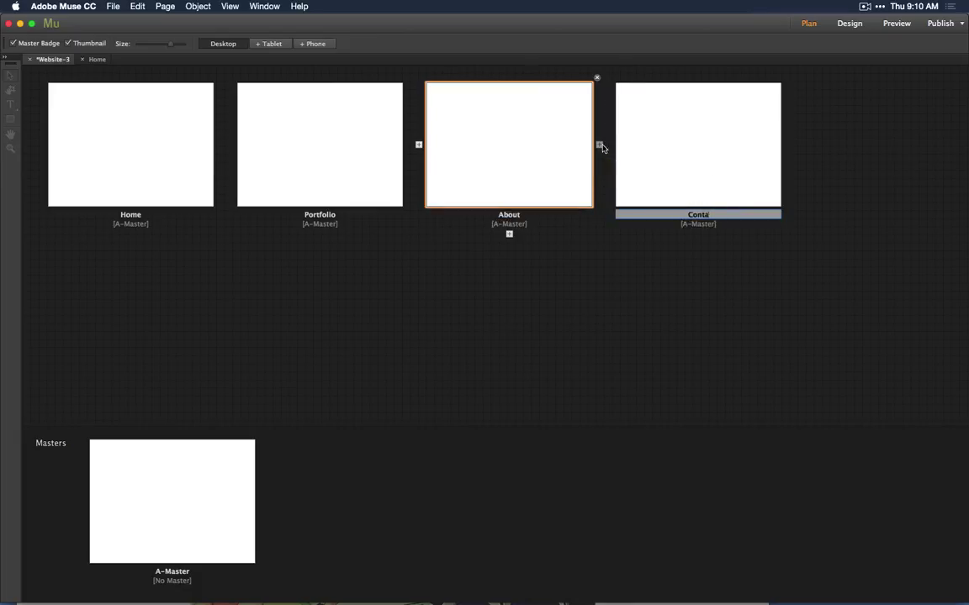
text(ct)
click(568, 249)
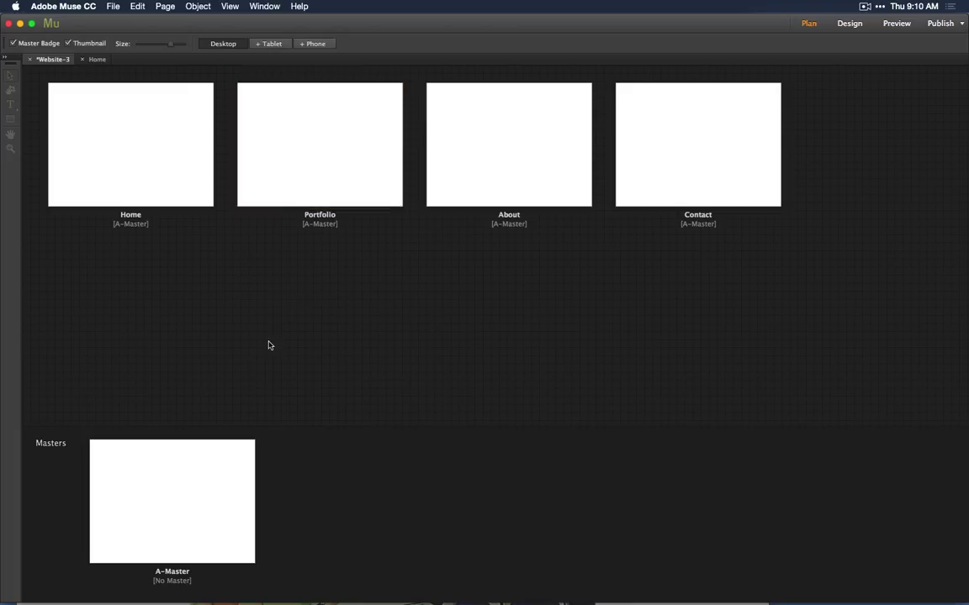
- Open the A-Master page for design and browse the menu, composition and slideshow widgets in the Widgets Library
double_click(171, 510)
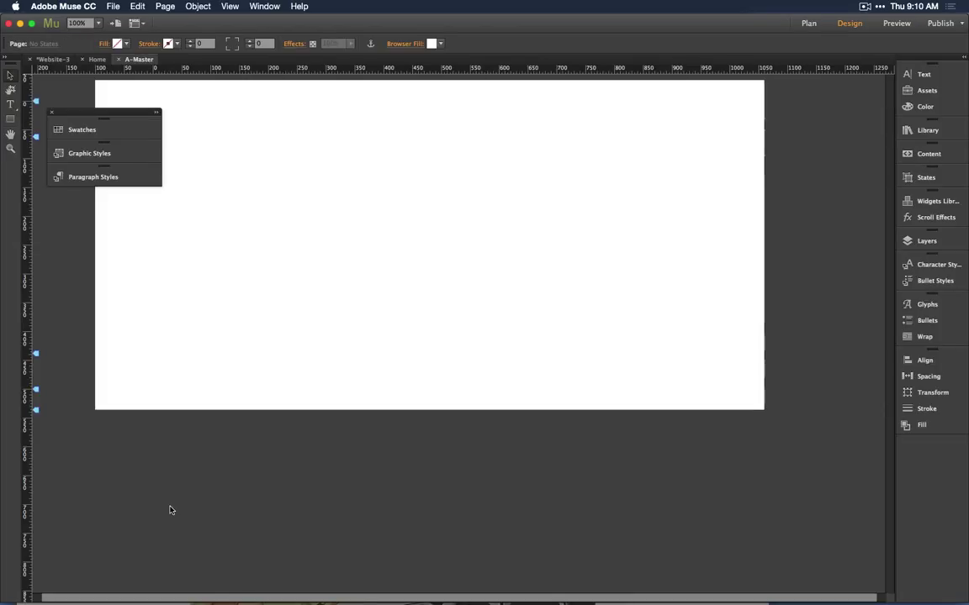
click(927, 202)
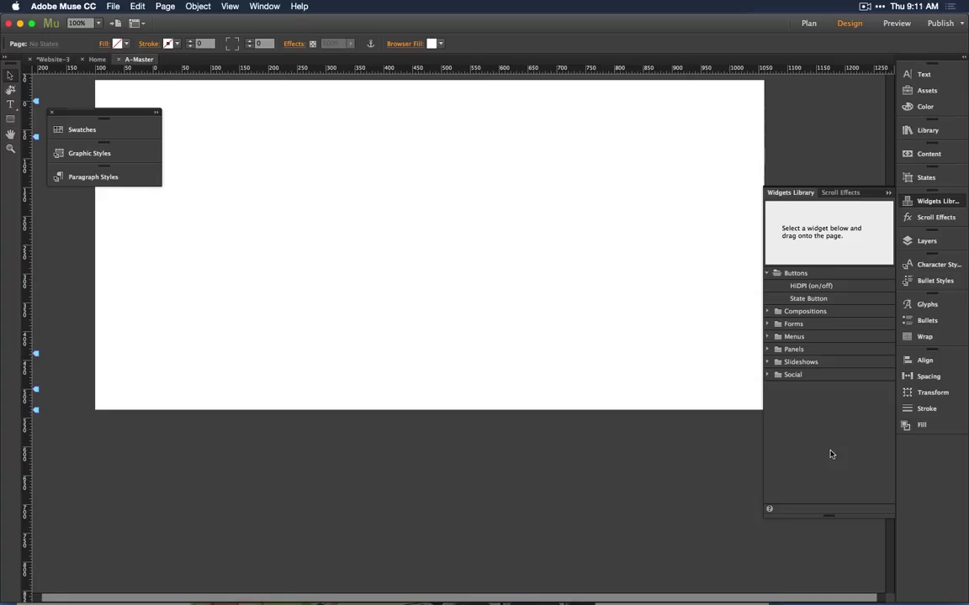
click(776, 336)
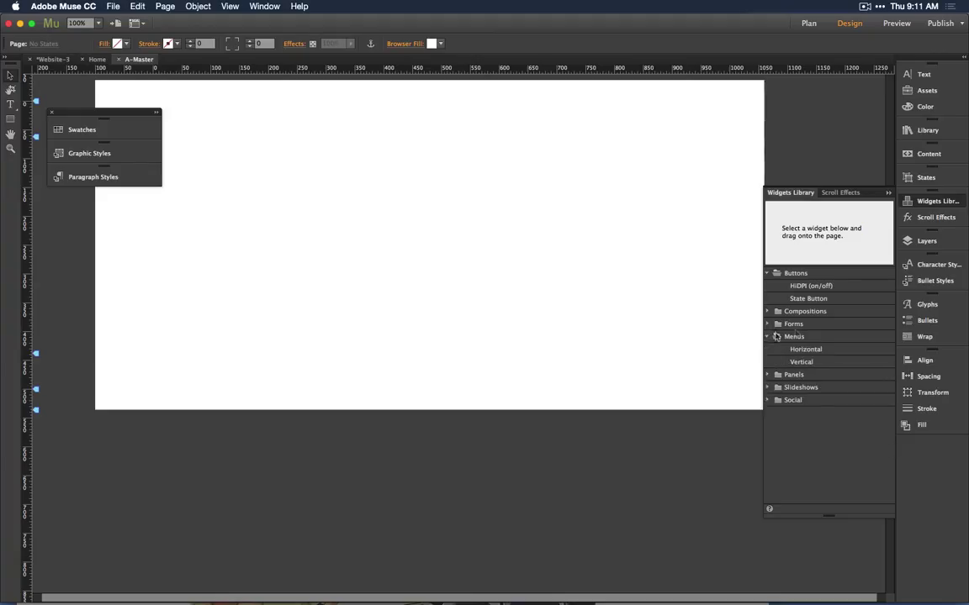
click(815, 352)
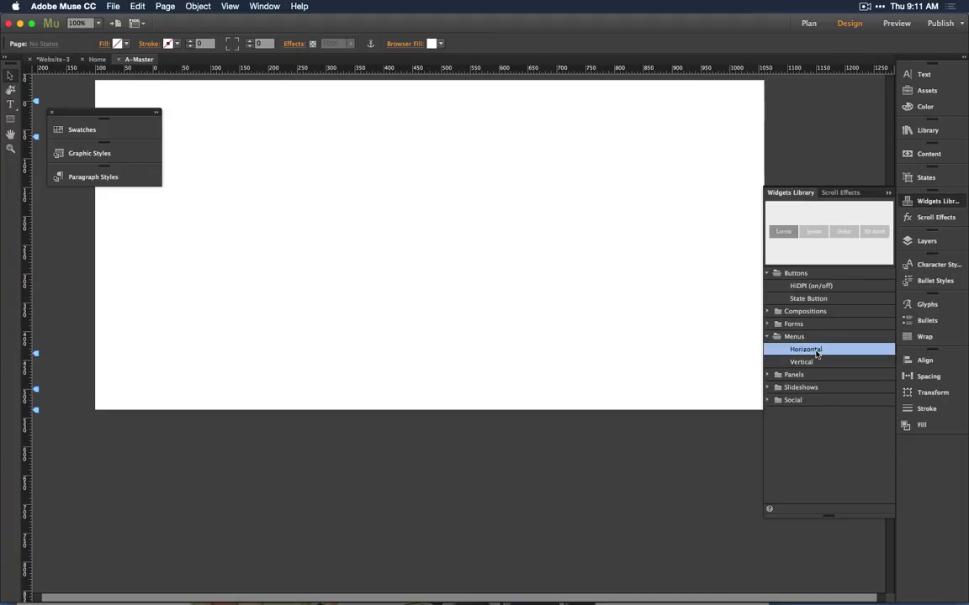
click(803, 361)
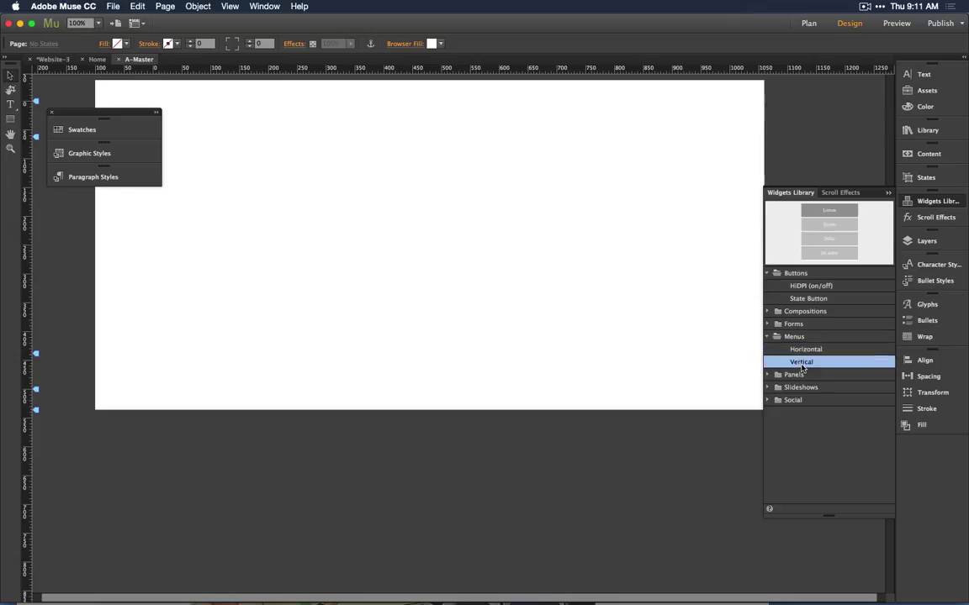
click(803, 348)
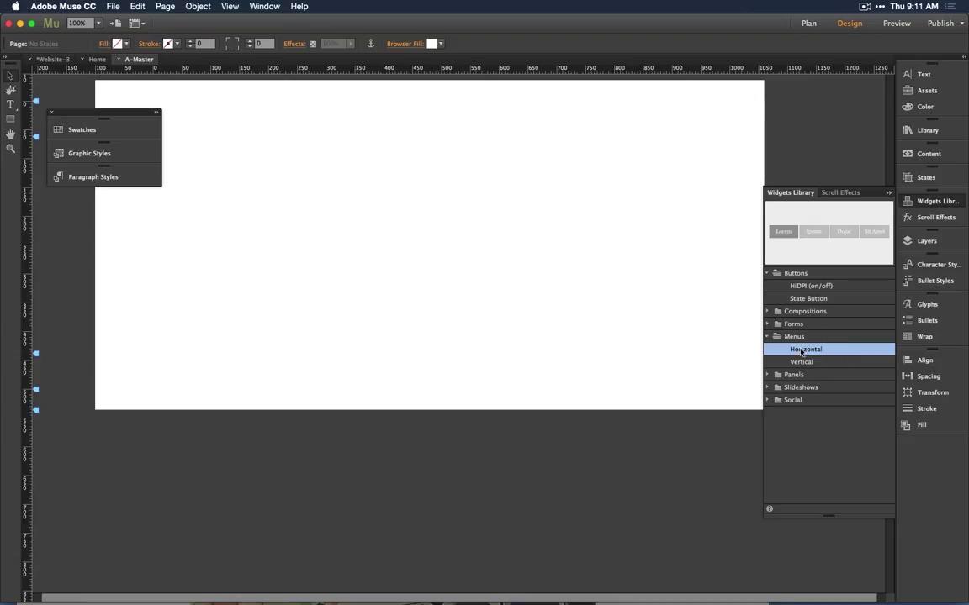
click(800, 312)
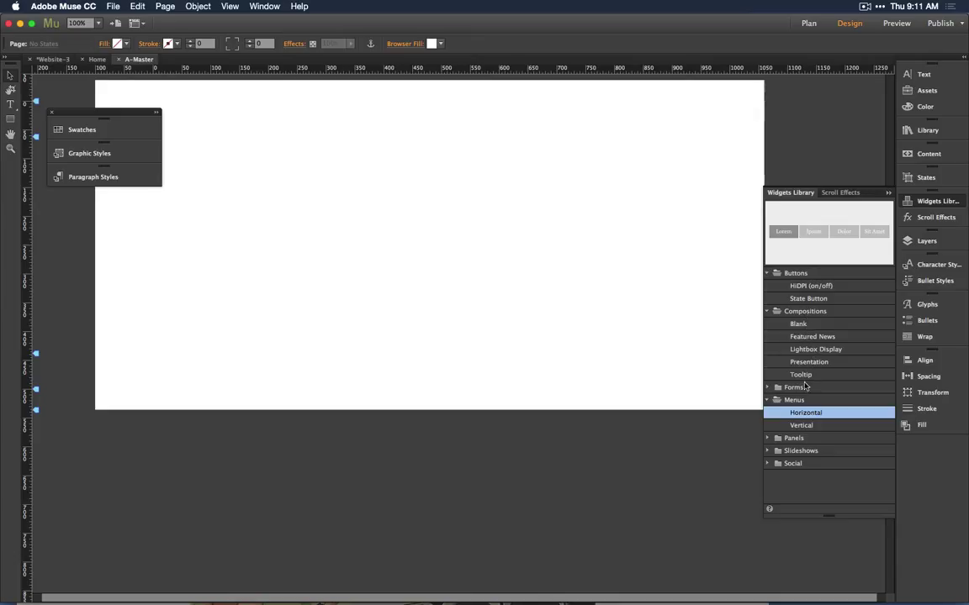
click(768, 311)
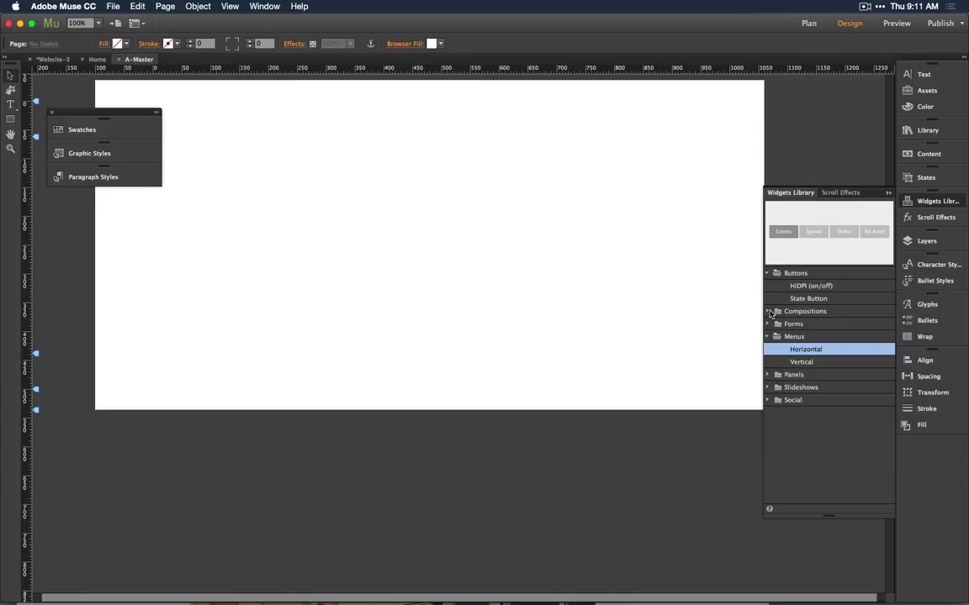
click(768, 387)
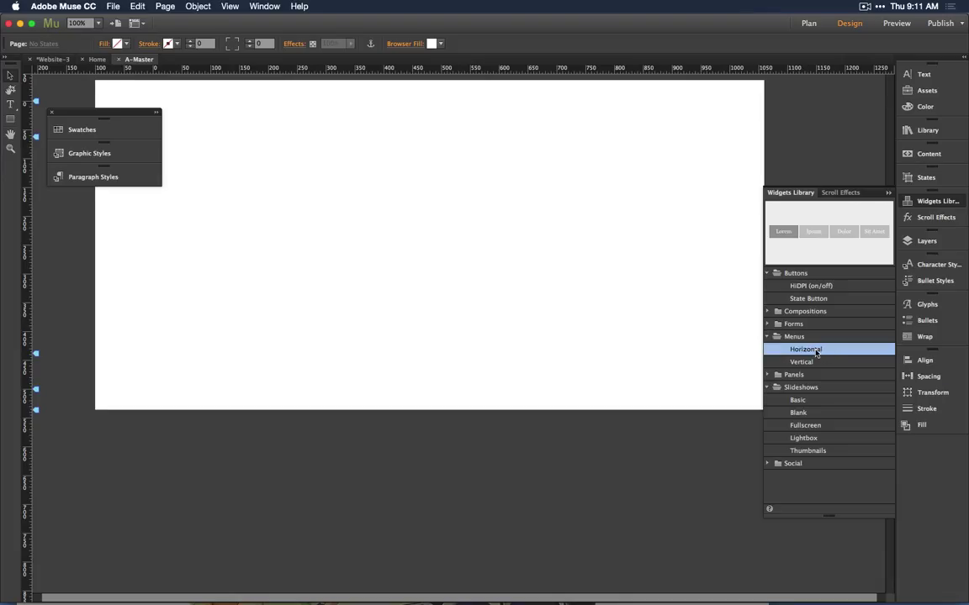
- Place a horizontal menu widget near the top of A-Master at about X 183, Y 23 and widen it to about 787 px
drag(815, 352, 276, 134)
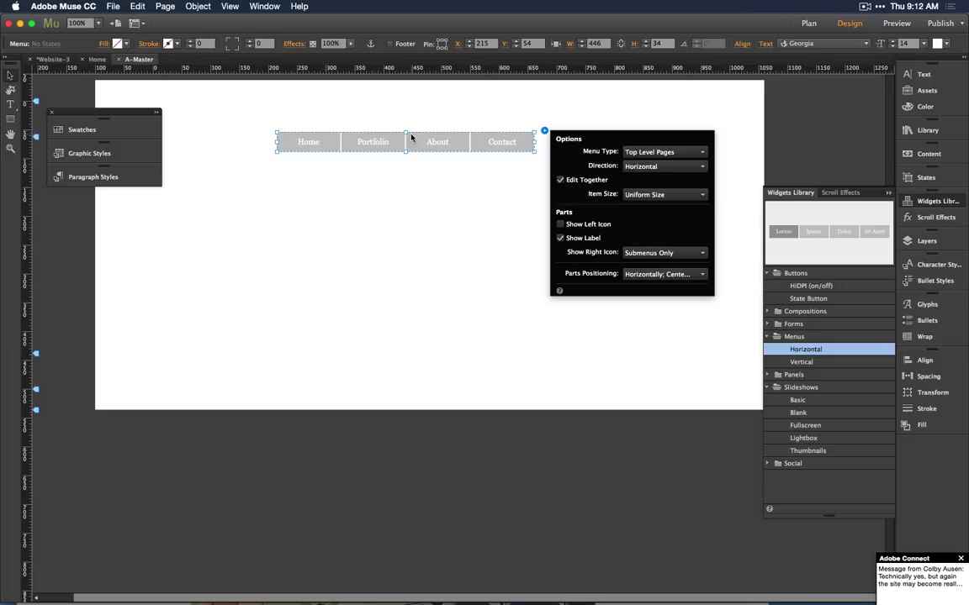
drag(416, 145, 399, 127)
drag(514, 124, 714, 125)
- Try Uniform Spacing as the menu's item size and switch it back to Uniform Size
click(722, 112)
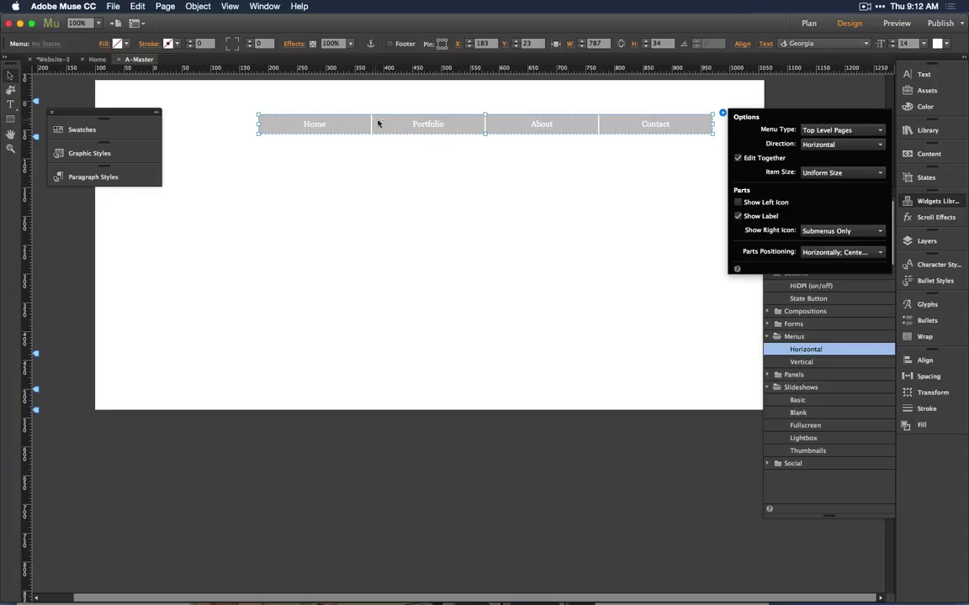
click(838, 174)
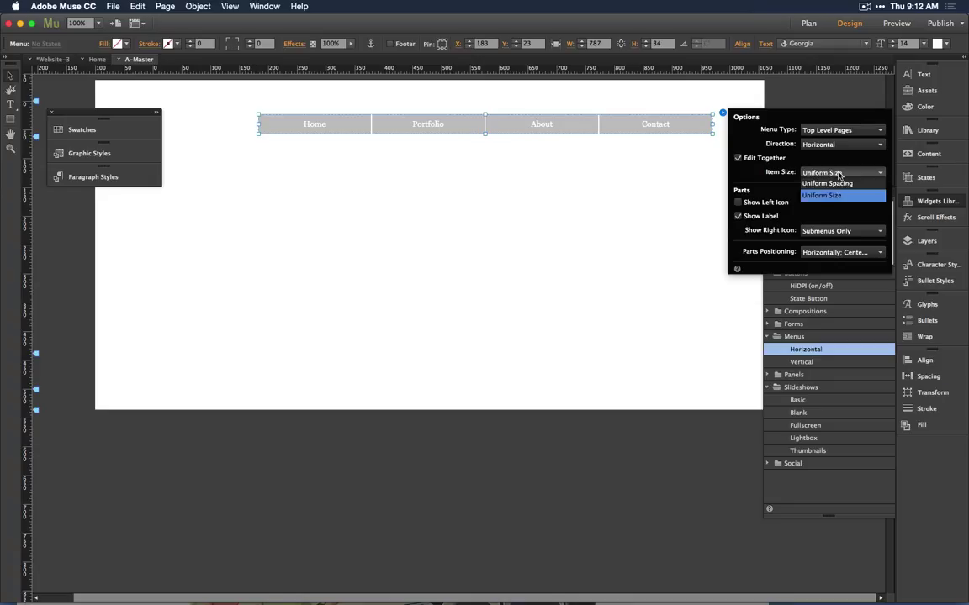
click(837, 190)
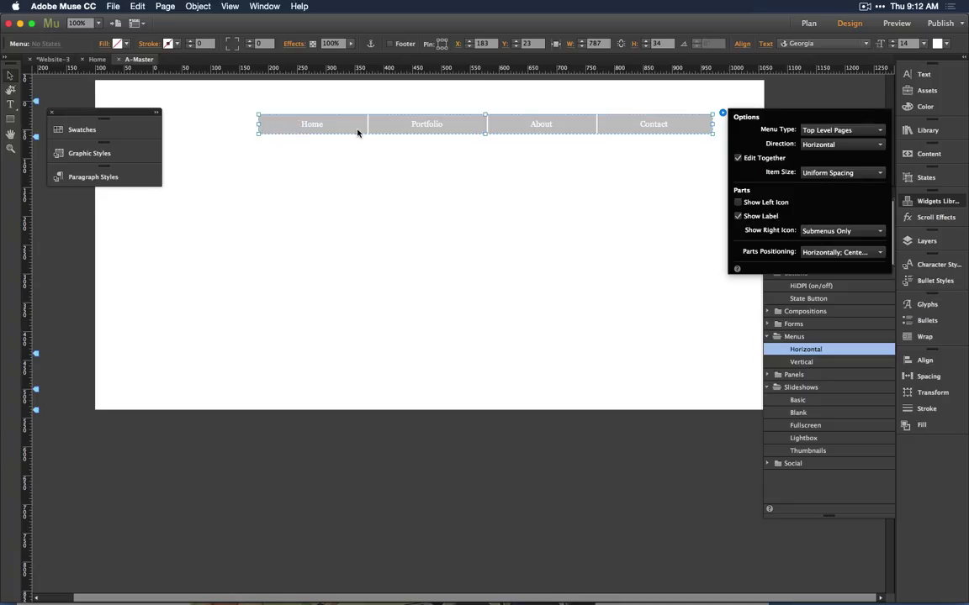
click(824, 175)
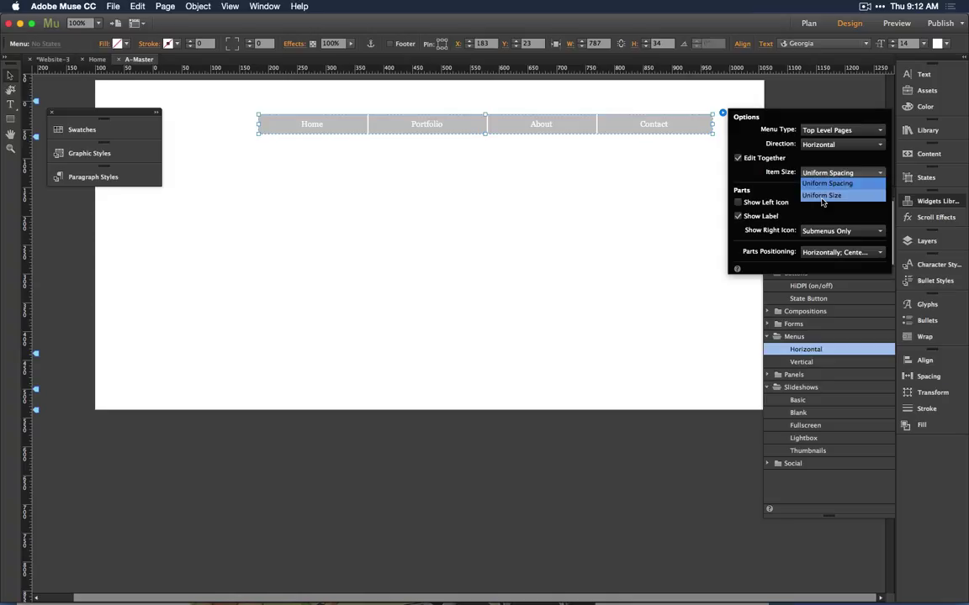
click(823, 198)
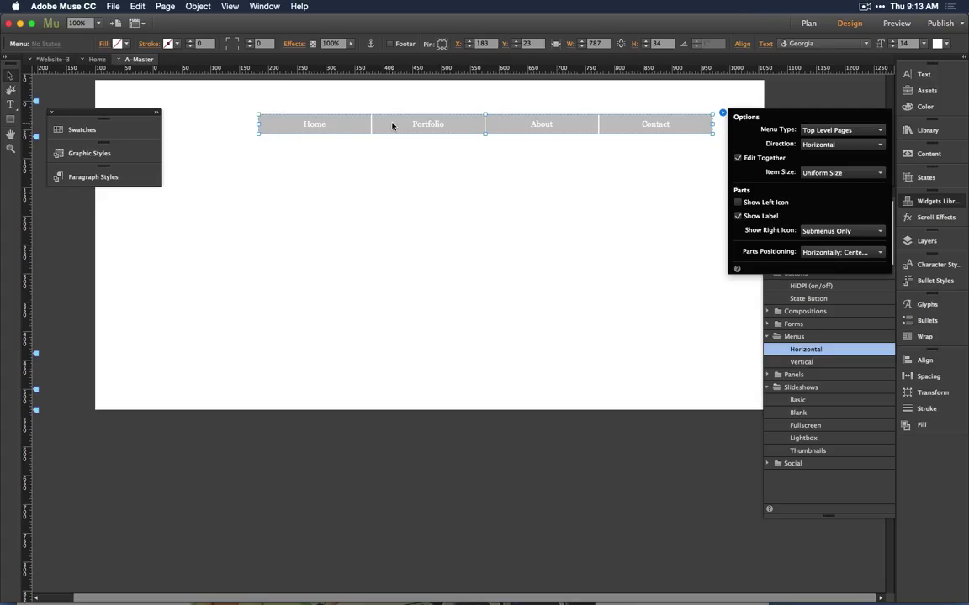
key(super+Tab)
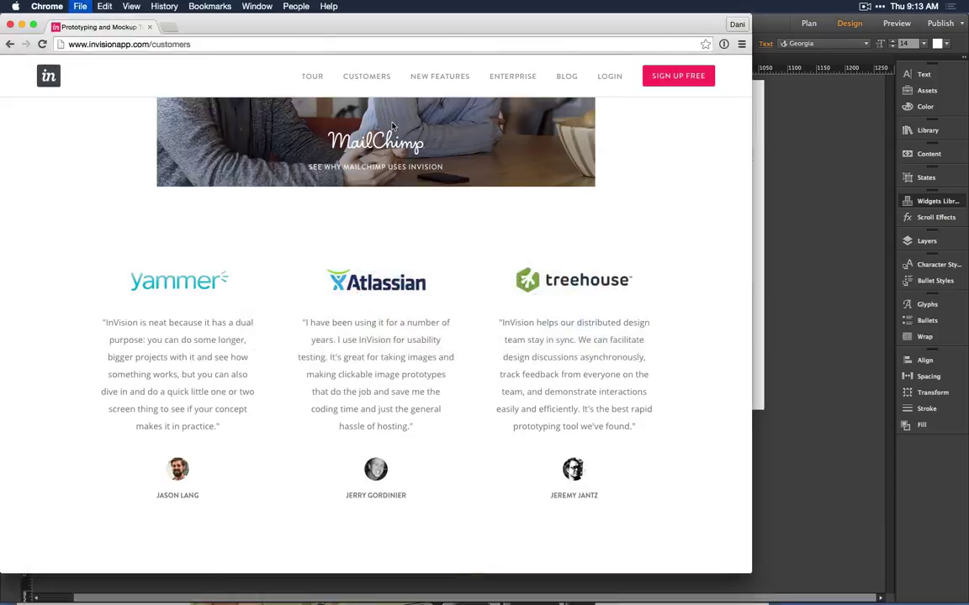
key(super+n)
text(a)
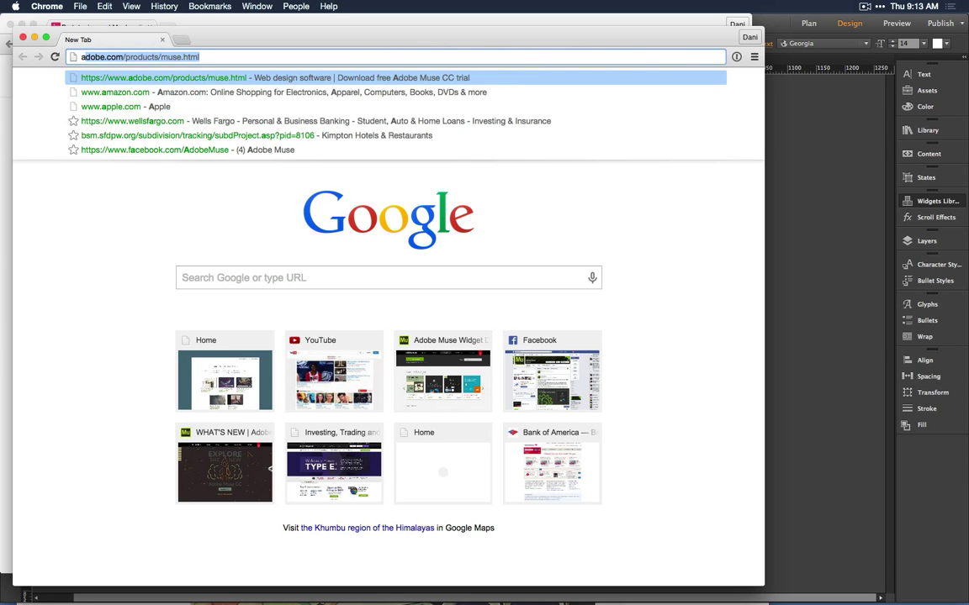
text(pple)
key(Return)
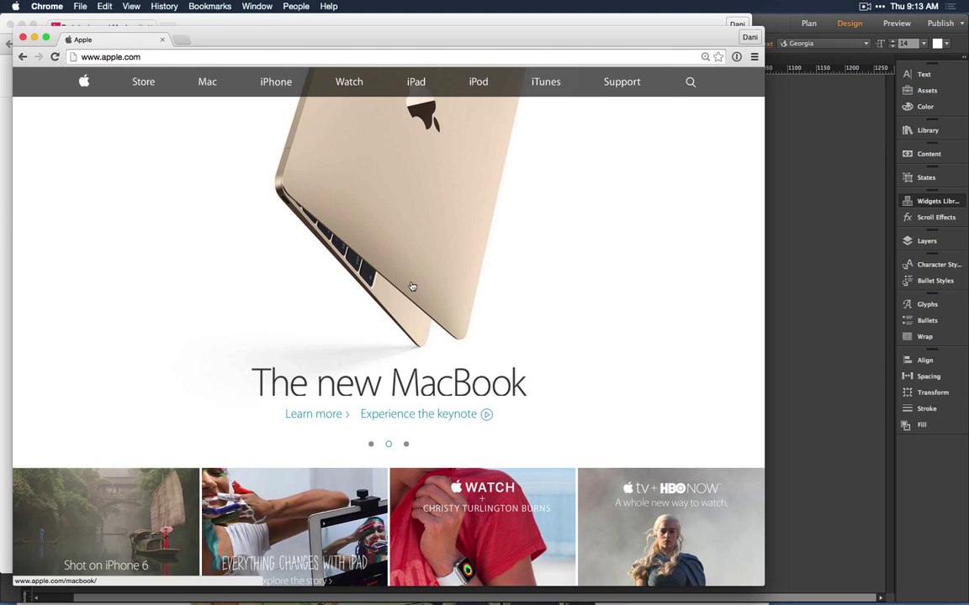
scroll(411, 283, up, 3)
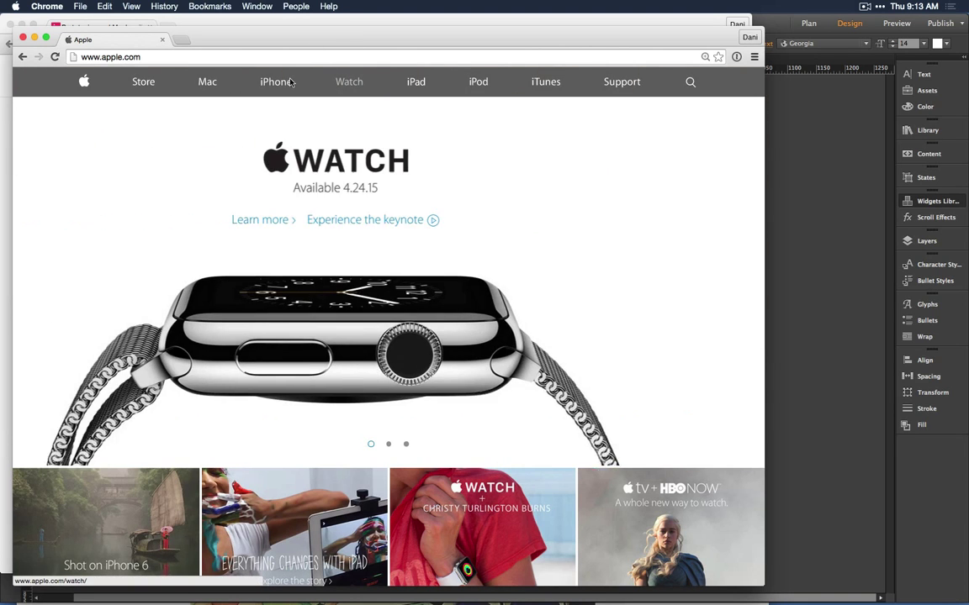
- Compare the navigation on Apple's iTunes, iPhone and iPod pages, closing the window to return to Adobe Muse
click(543, 81)
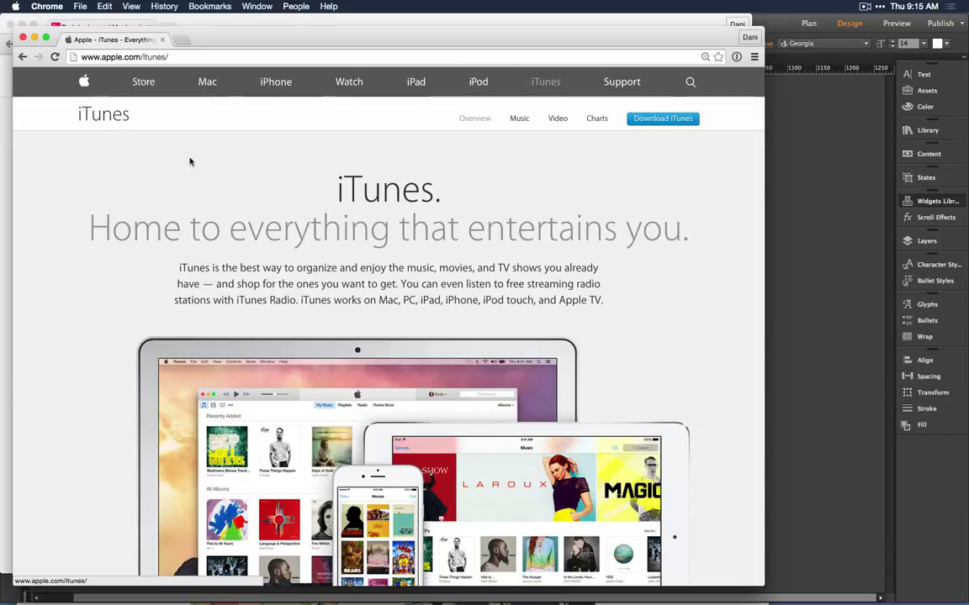
click(286, 92)
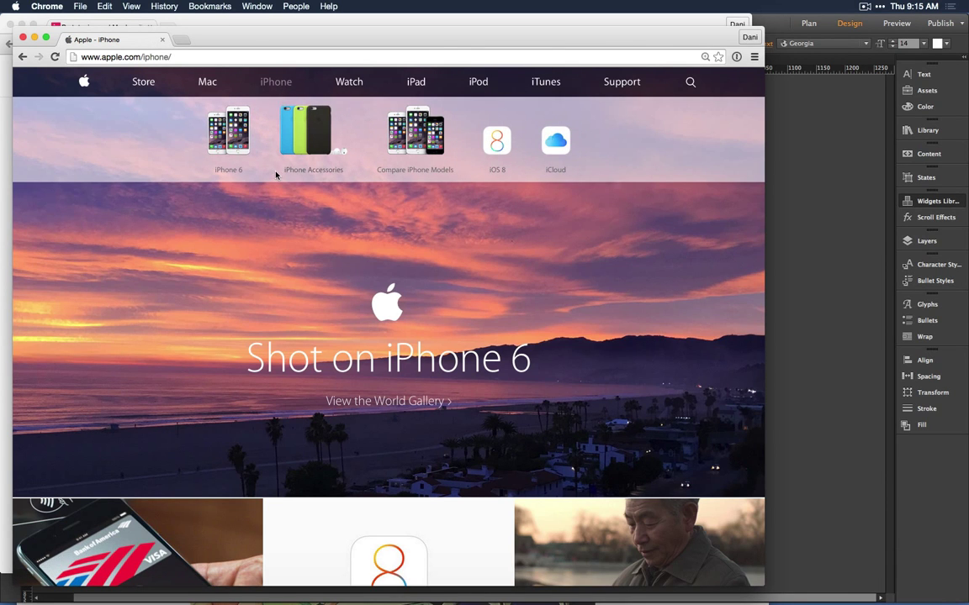
click(481, 88)
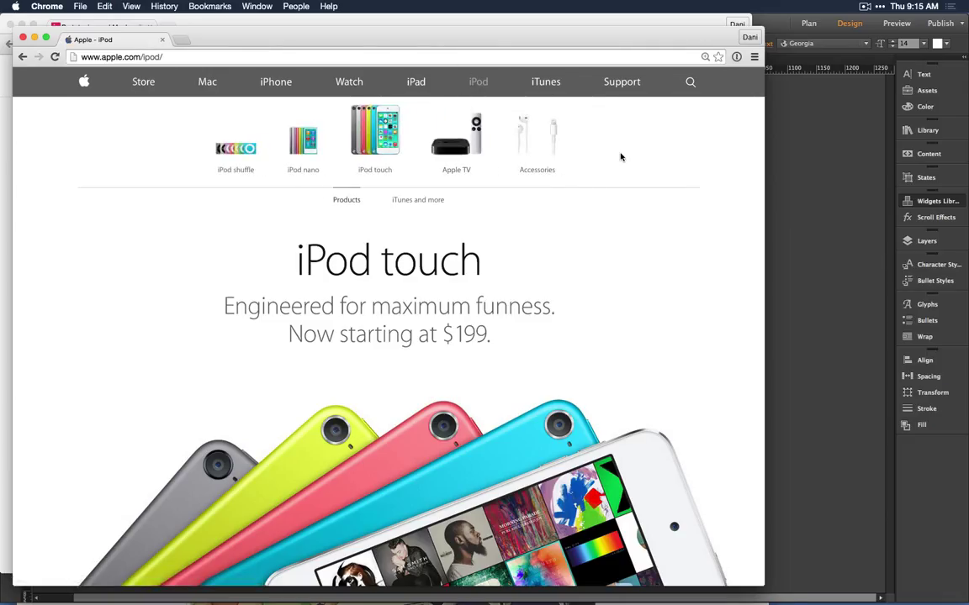
key(super+w)
key(super+Tab)
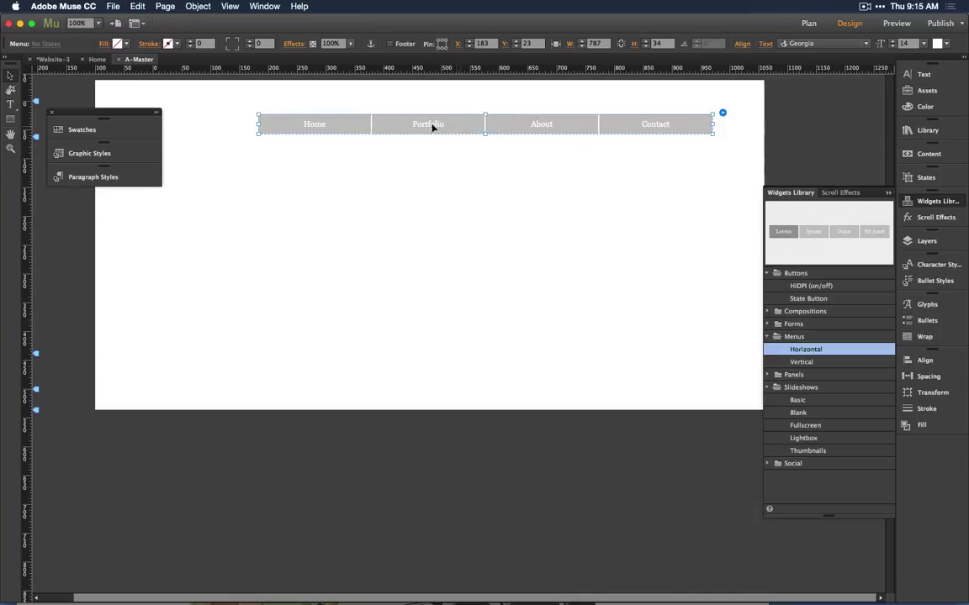
- Center the menu on the master page at about X 87, Y 4 and test its About link in the site preview
drag(432, 126, 407, 122)
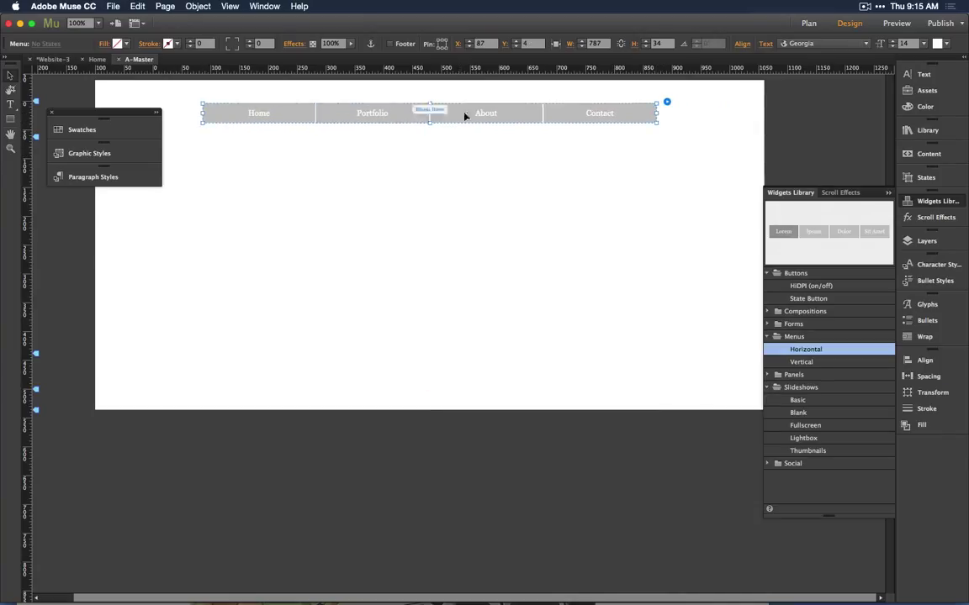
click(896, 25)
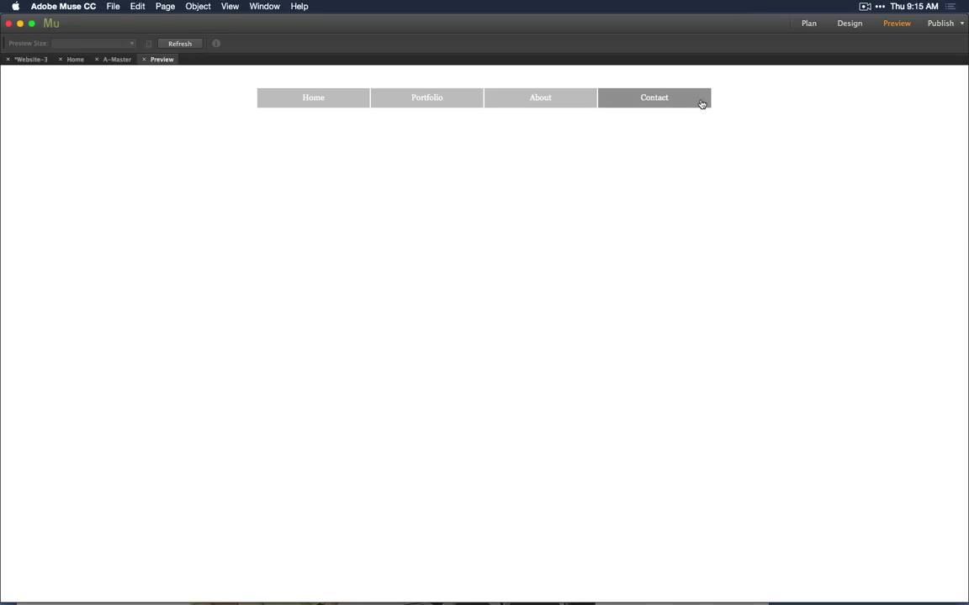
click(581, 104)
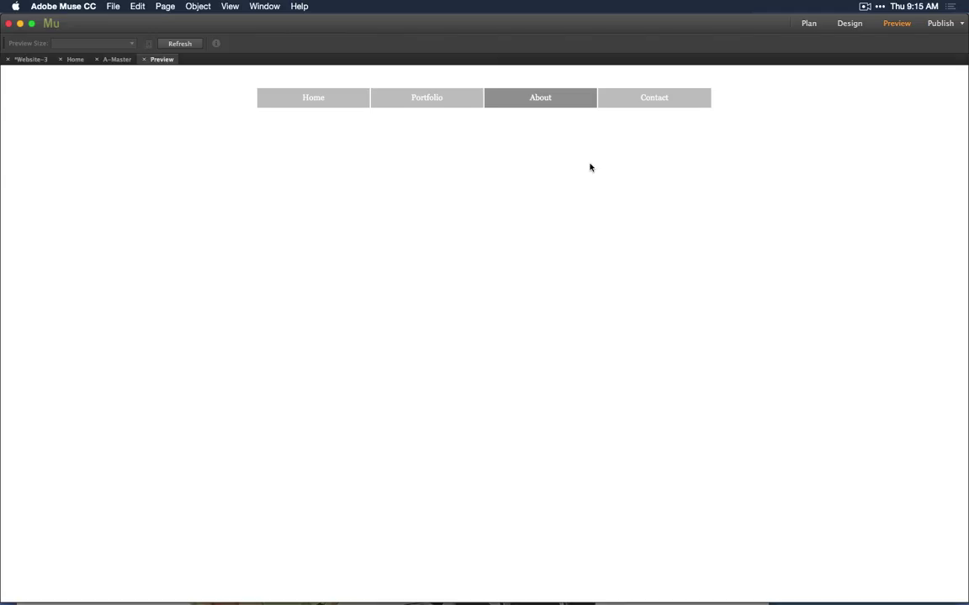
- Return to the A-Master page's design view and expand the collapsed Swatches, Graphic Styles and Paragraph Styles panels
click(848, 23)
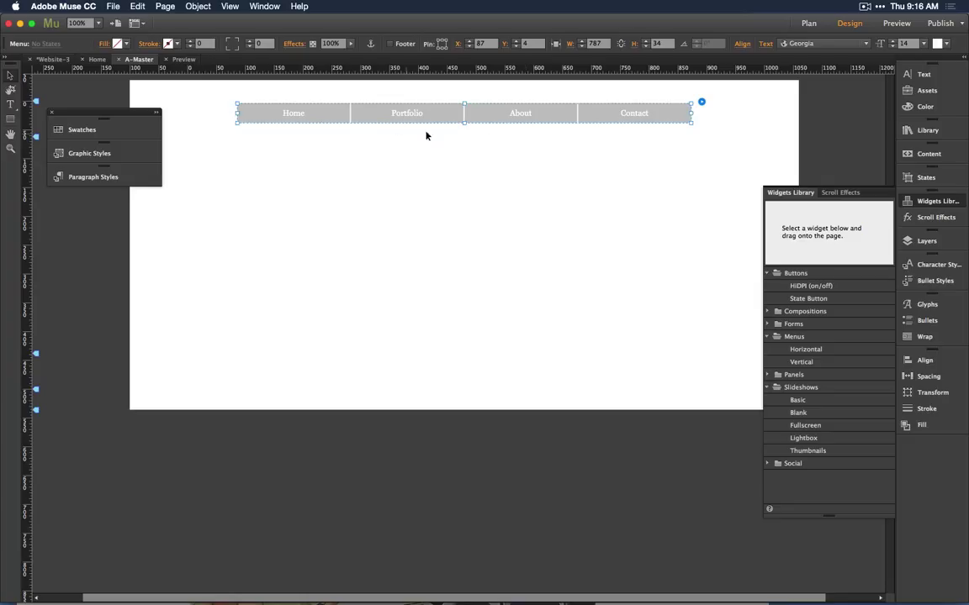
right_click(123, 128)
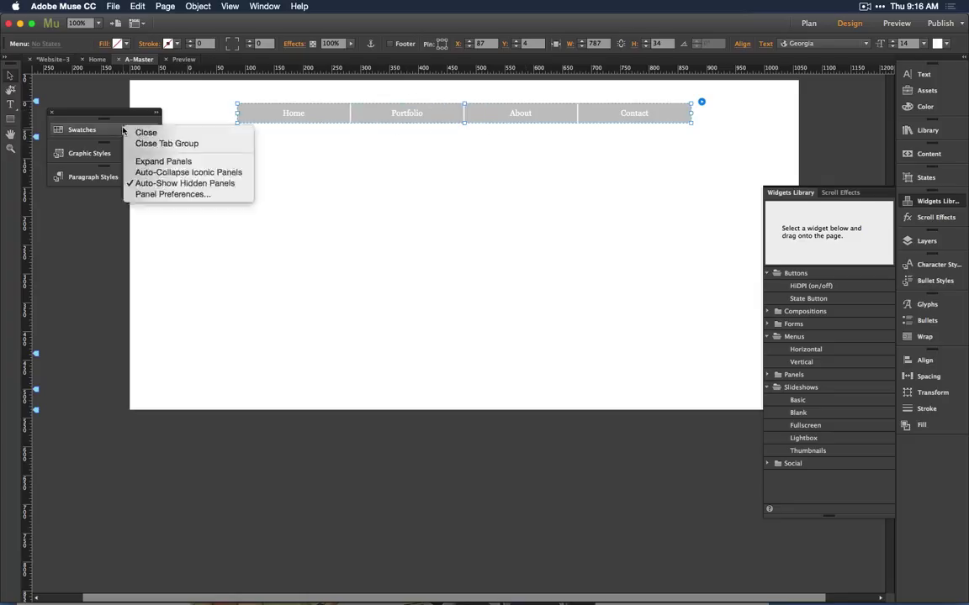
click(143, 161)
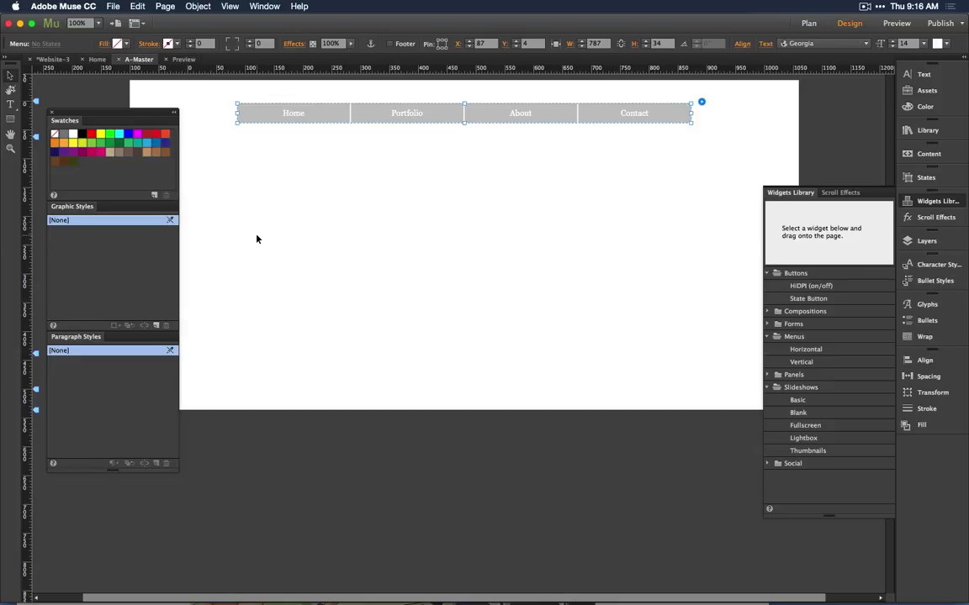
- Show the States panel, shorten it and dock it beneath Paragraph Styles, leaving nothing selected on the page
click(261, 7)
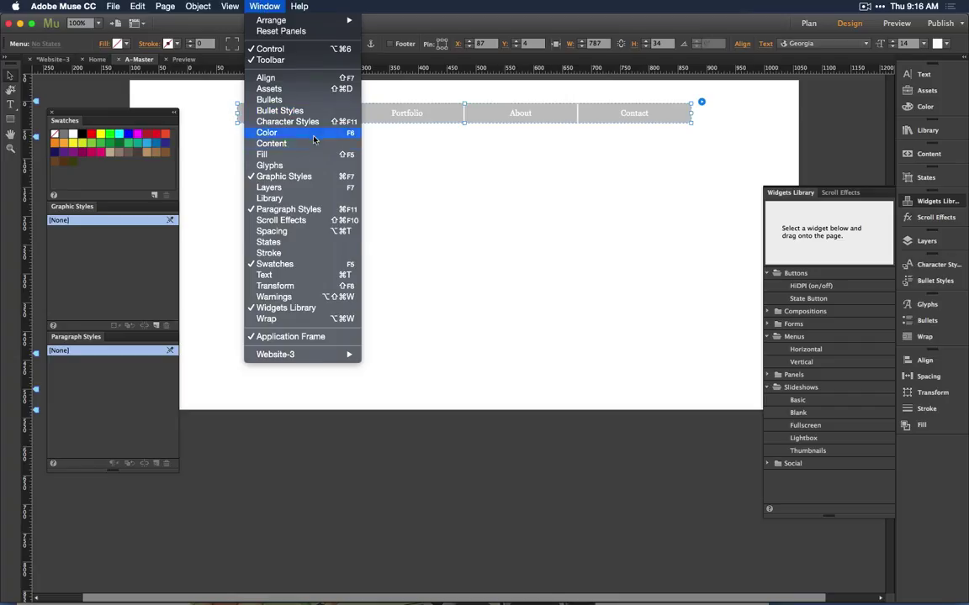
click(309, 242)
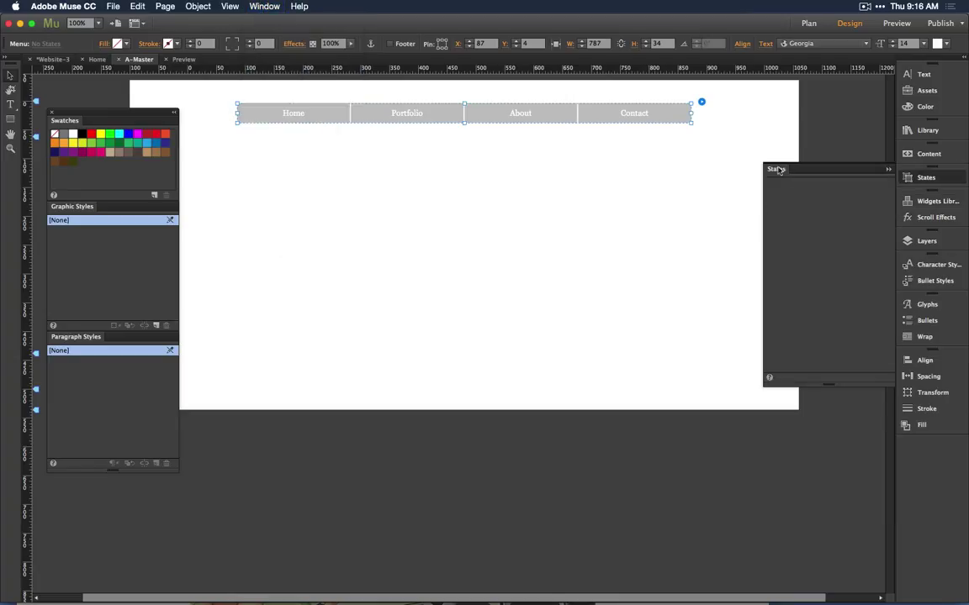
drag(779, 170, 313, 257)
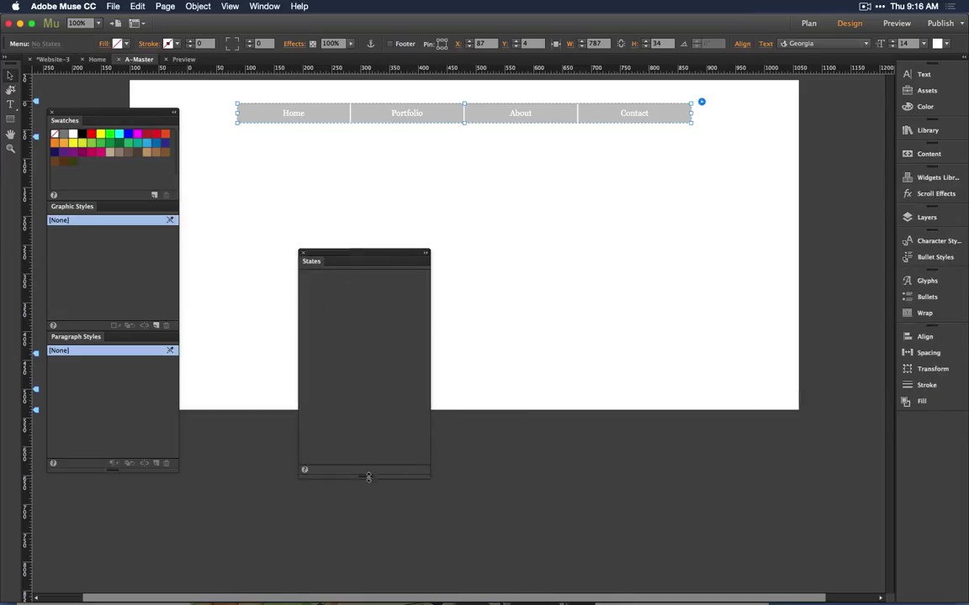
drag(367, 476, 368, 382)
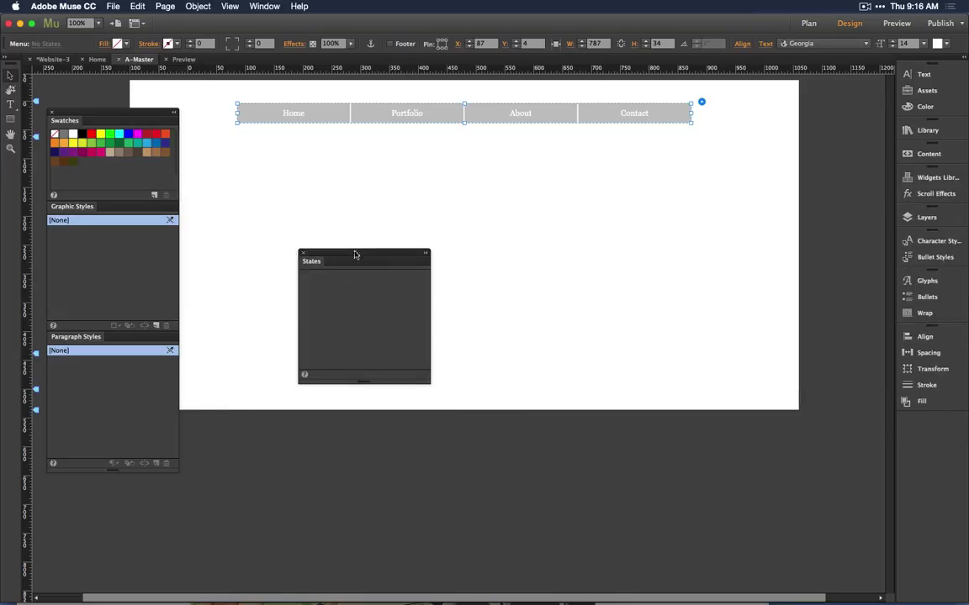
drag(355, 254, 124, 476)
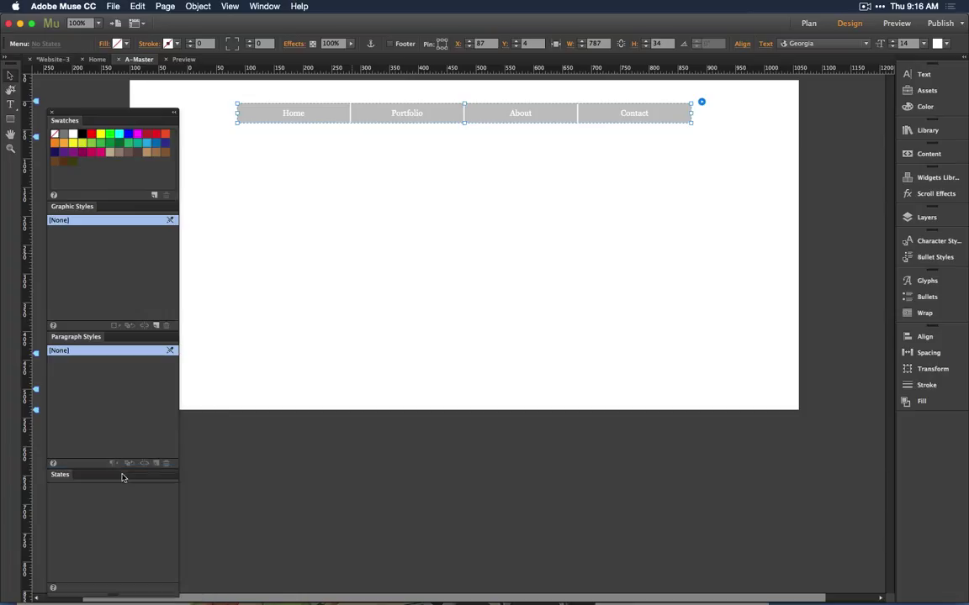
click(477, 210)
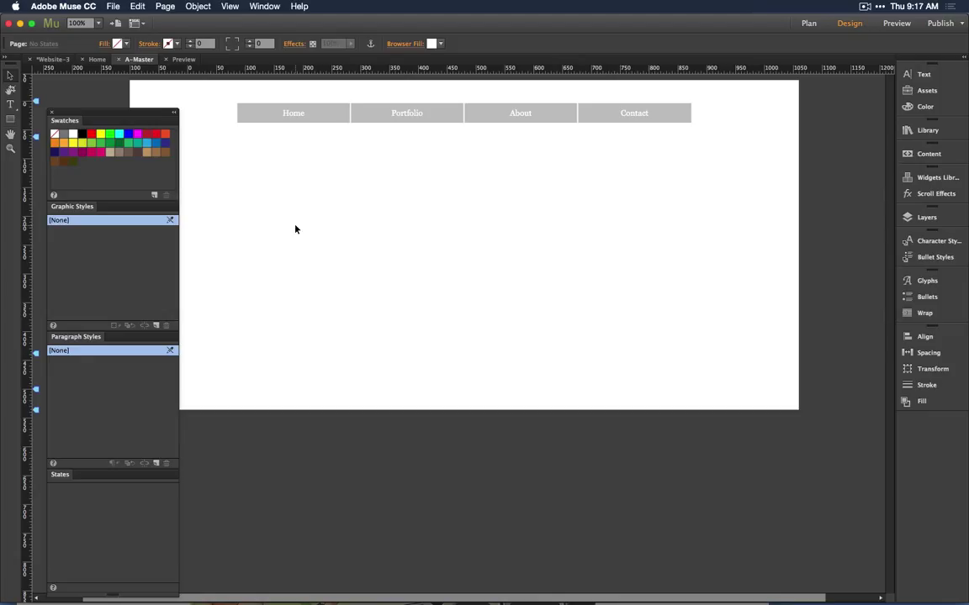
- Examine the menu's nested selection levels, from the whole menu to the Home item and its text label, ending on the Home item
click(258, 116)
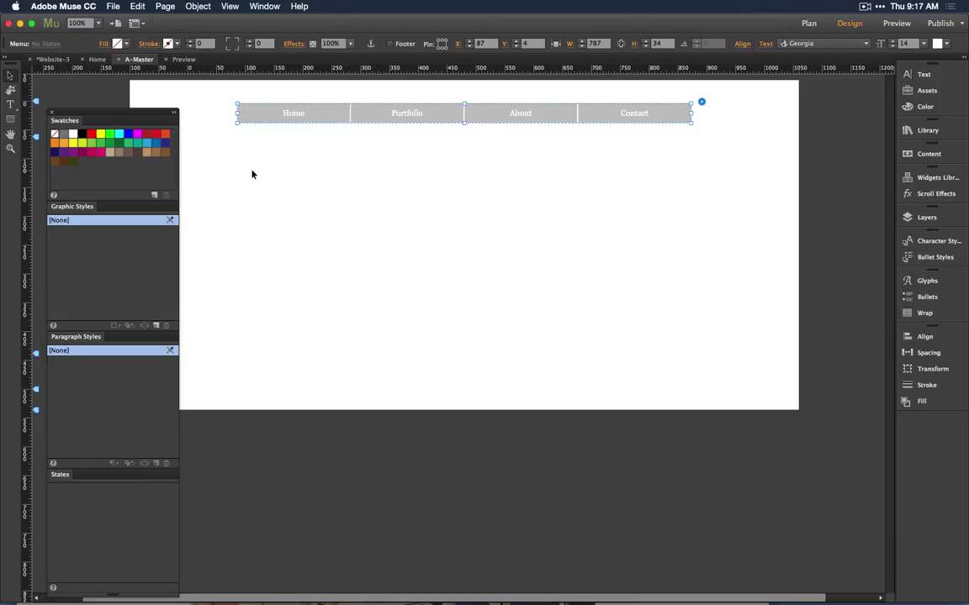
click(262, 114)
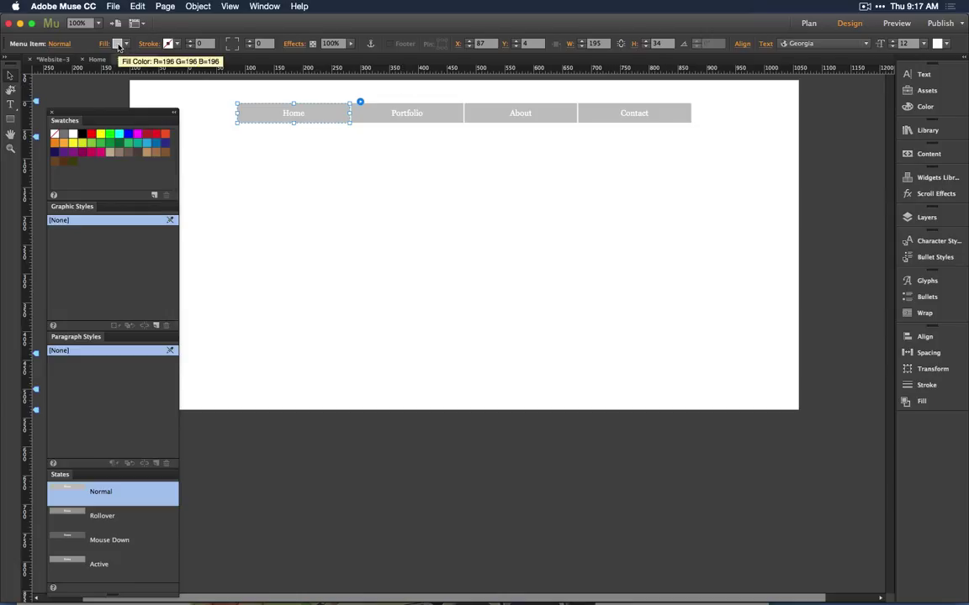
click(290, 117)
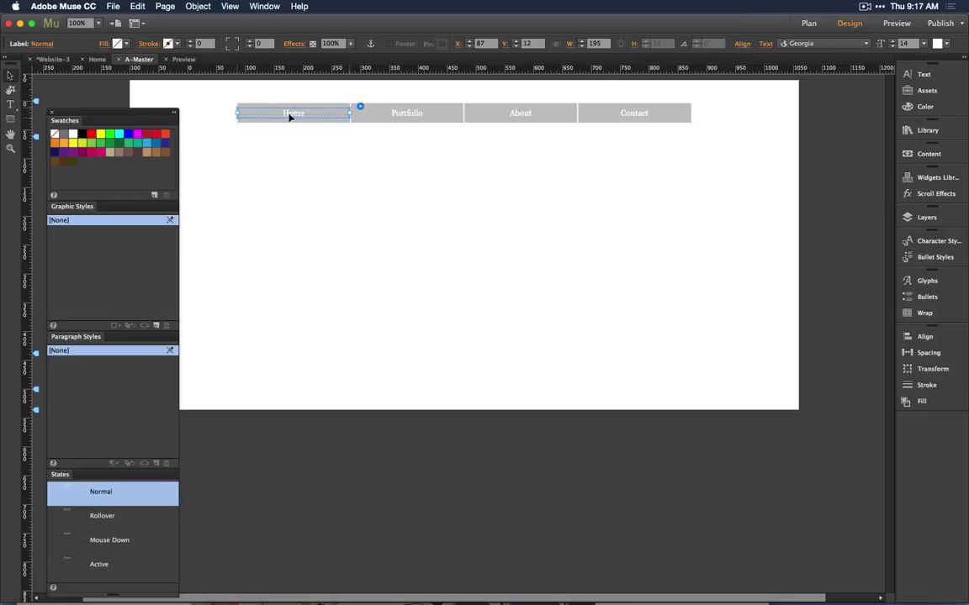
click(12, 105)
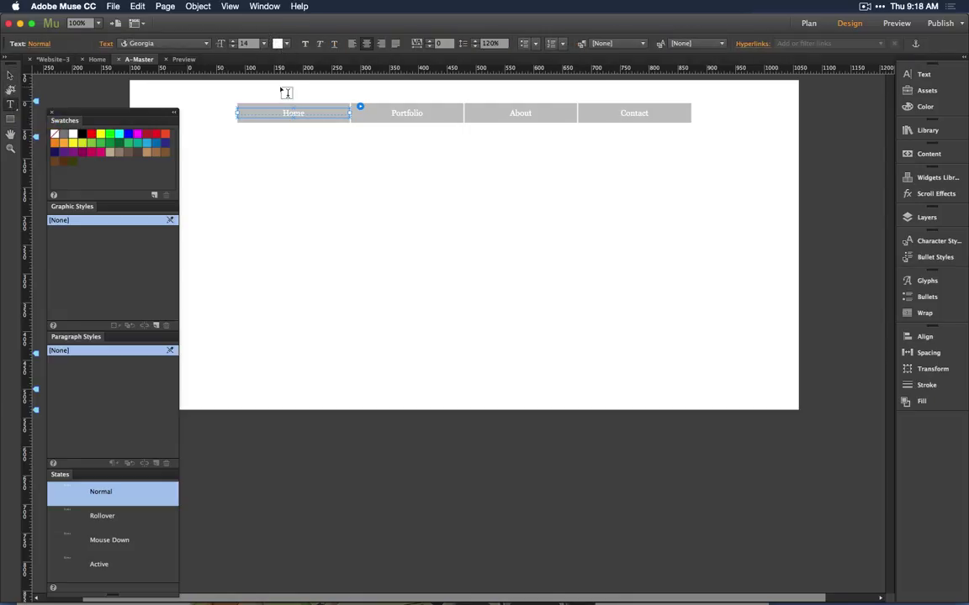
click(10, 75)
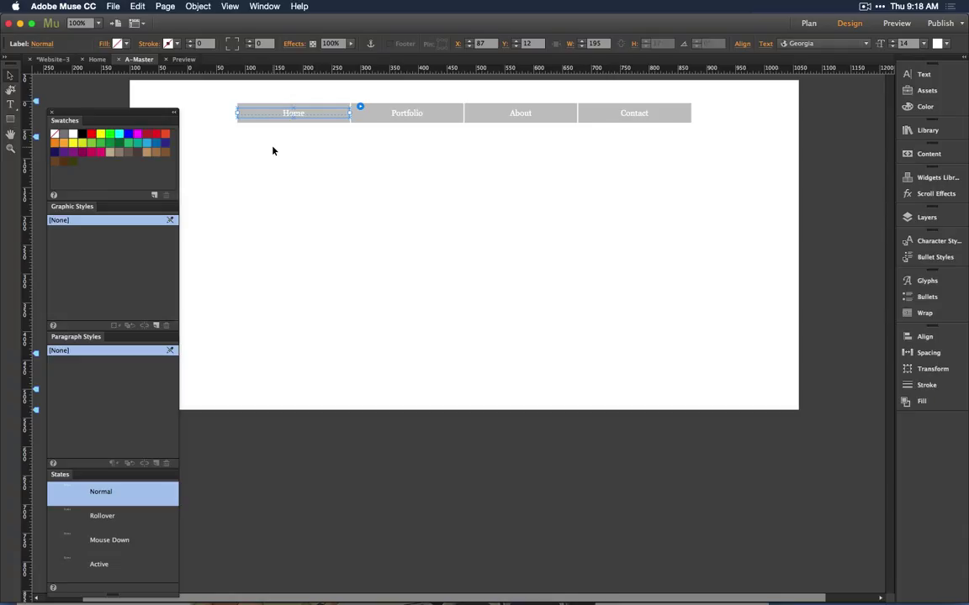
key(Escape)
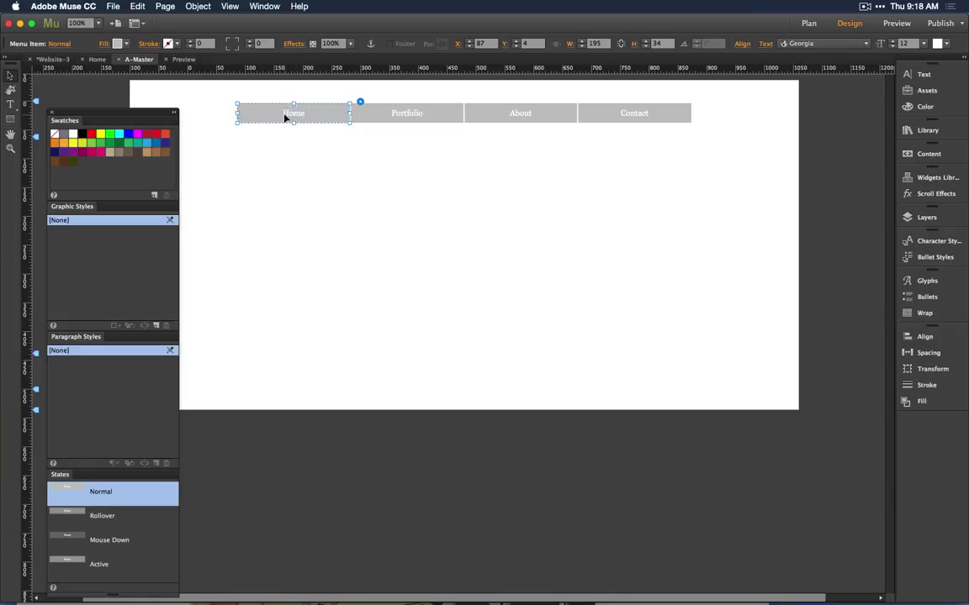
click(285, 118)
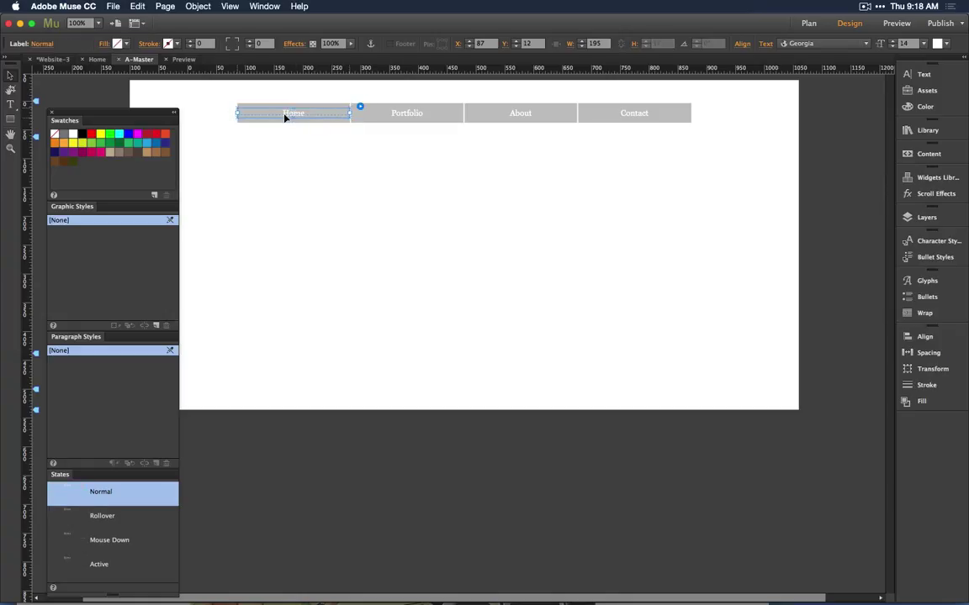
key(Escape)
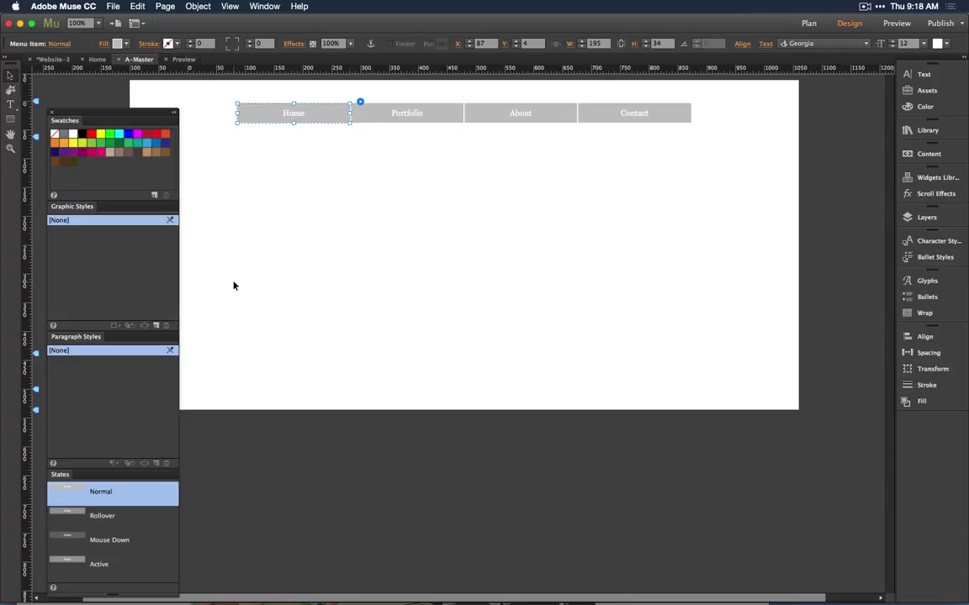
- Compare the Home menu item's Rollover, Mouse Down and Active states and return to Normal
click(131, 520)
click(135, 544)
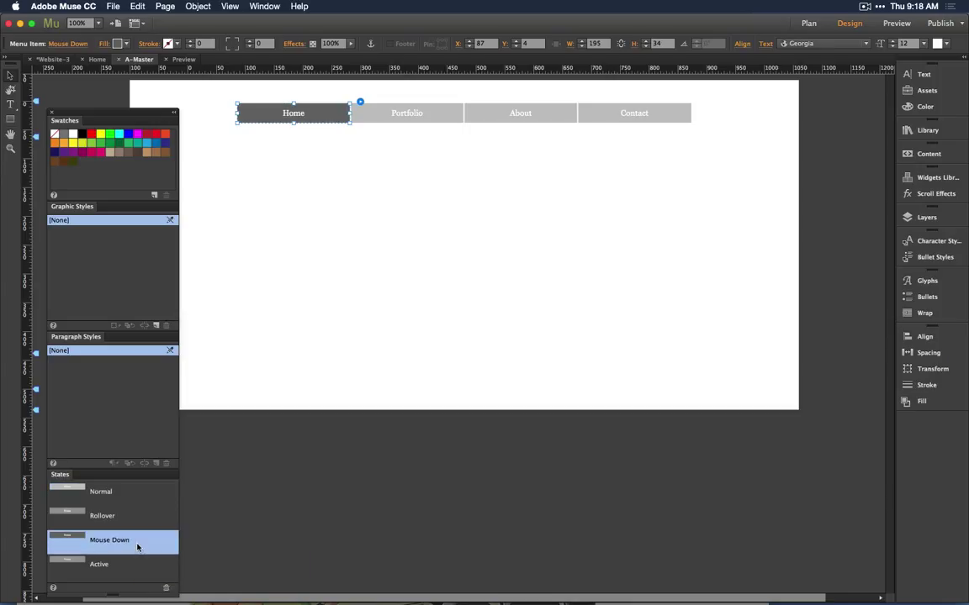
click(117, 571)
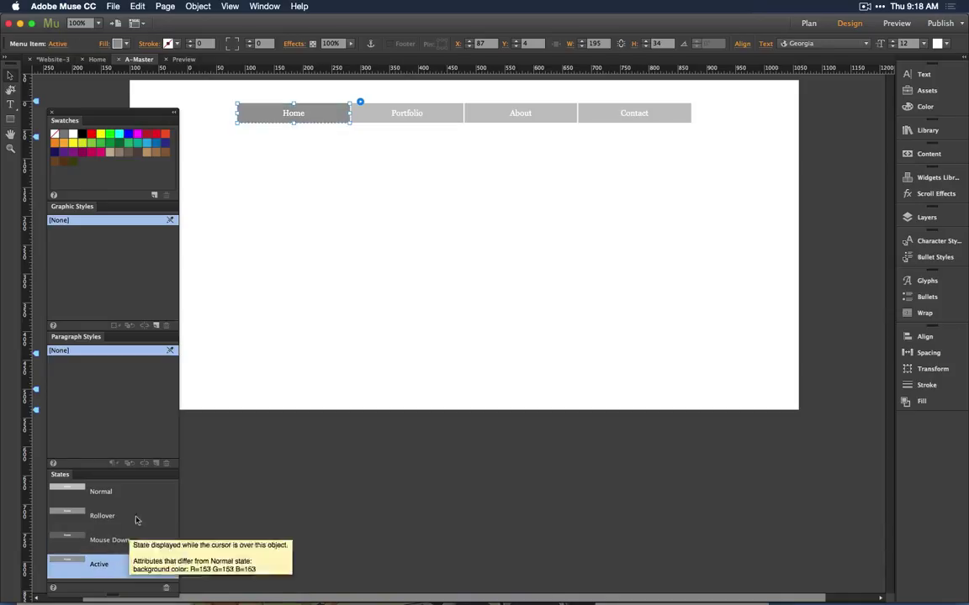
click(151, 492)
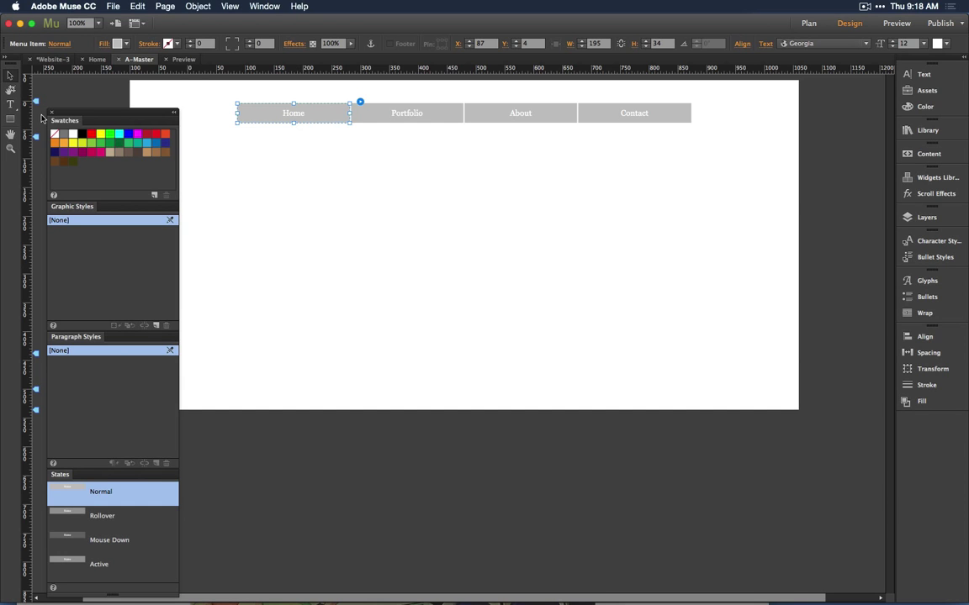
- Draw a rectangle about 168 by 171 px below the menu and fill it with T01_works_00.jpg from the Starter_01 (Personal) images
click(10, 118)
mouse_move(285, 141)
mouse_down()
mouse_move(381, 190)
mouse_move(382, 240)
mouse_up()
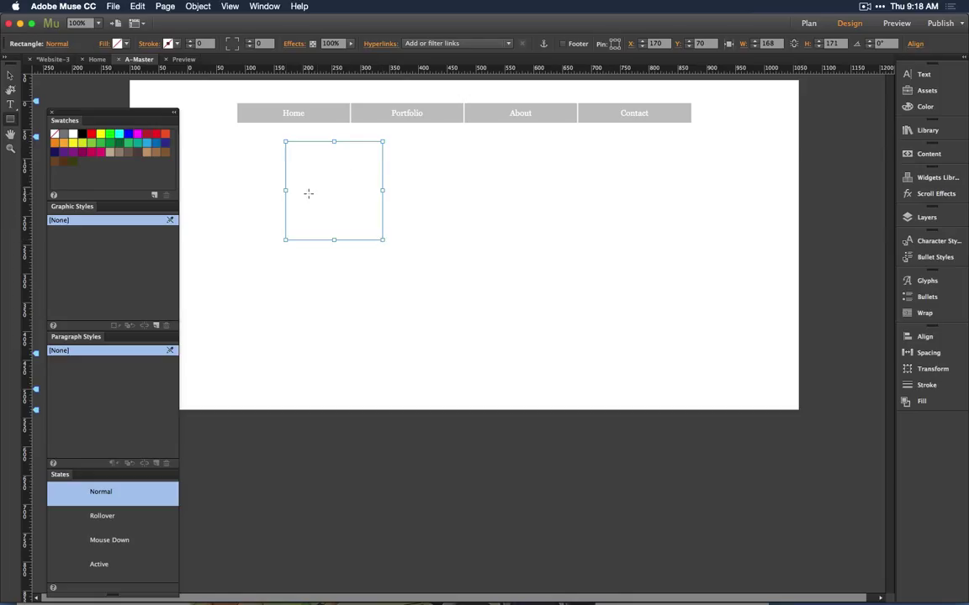
click(103, 43)
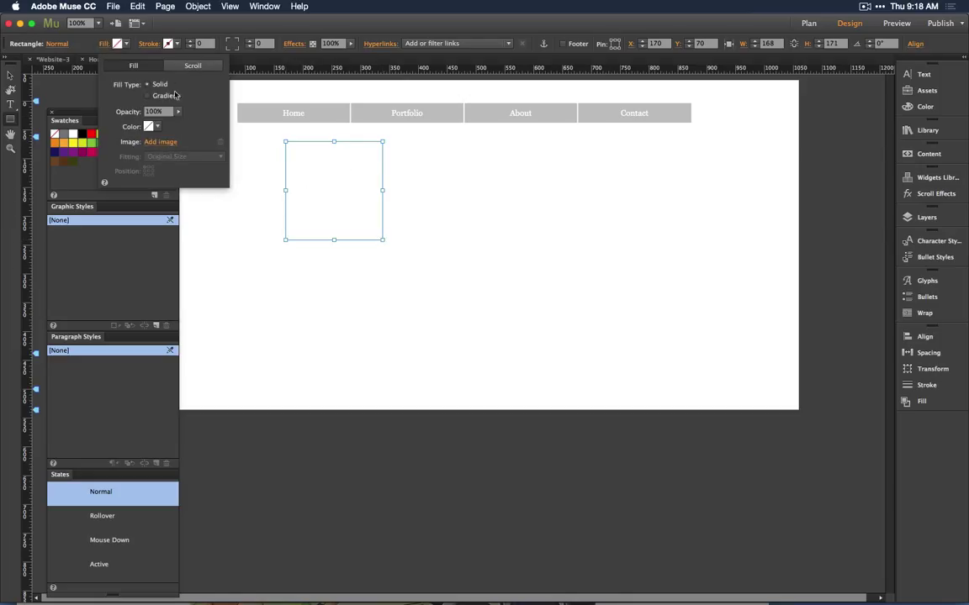
click(161, 143)
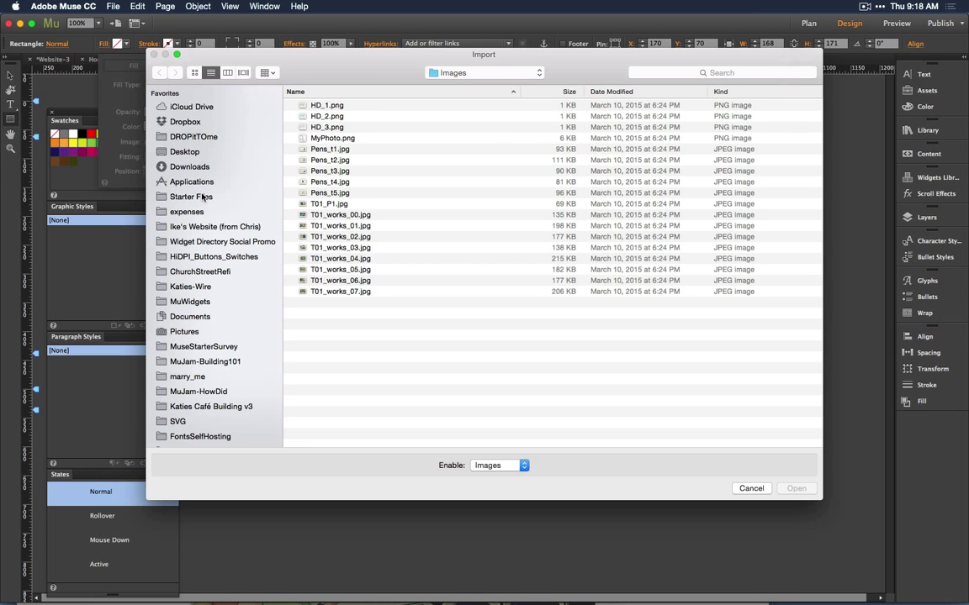
click(191, 196)
double_click(351, 117)
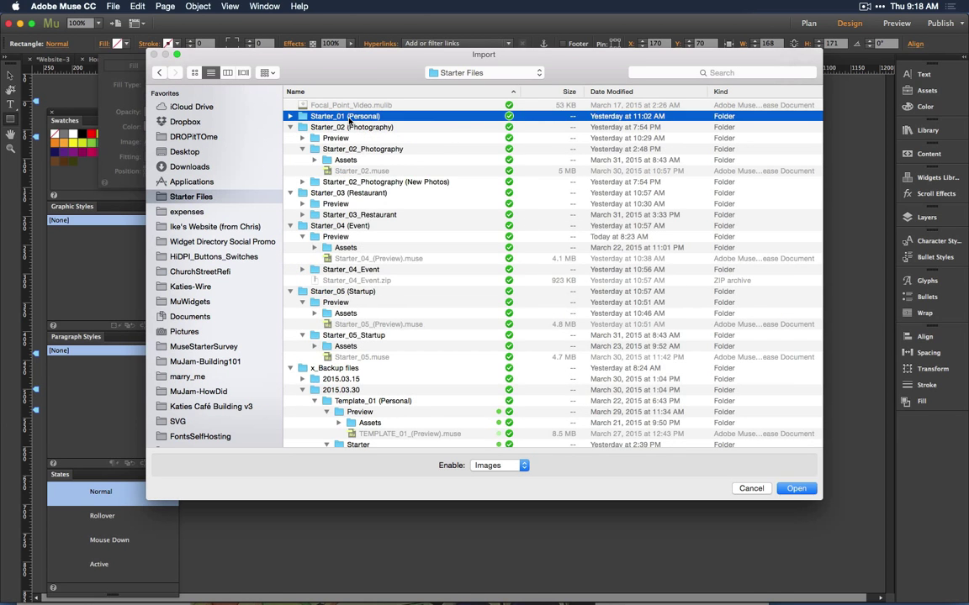
click(338, 117)
double_click(338, 117)
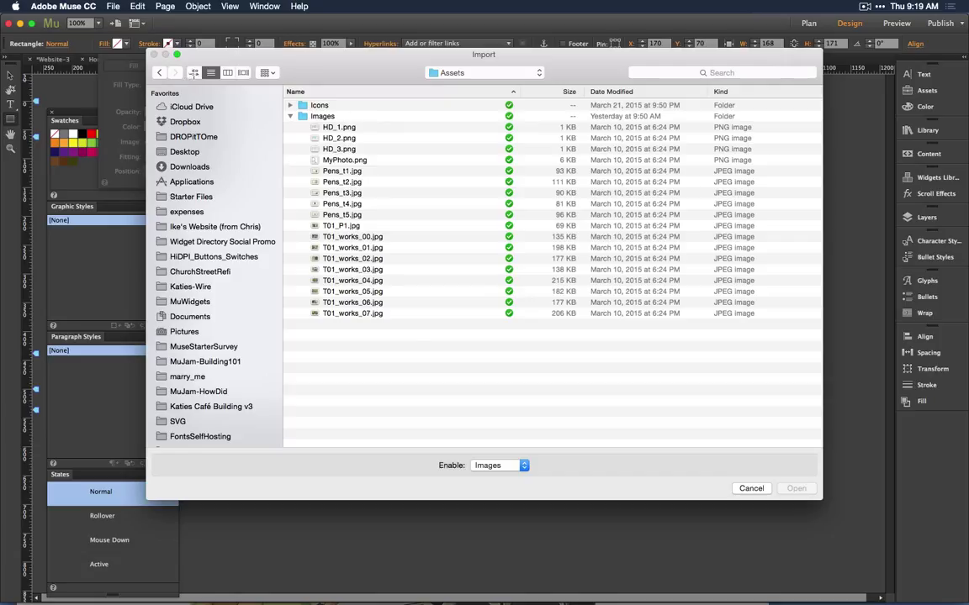
click(194, 72)
double_click(330, 106)
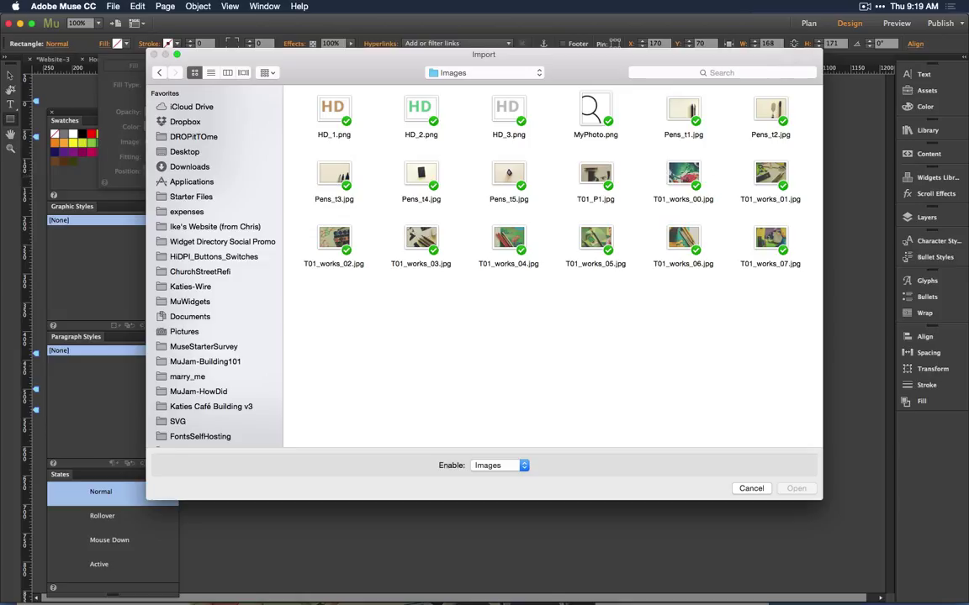
double_click(681, 174)
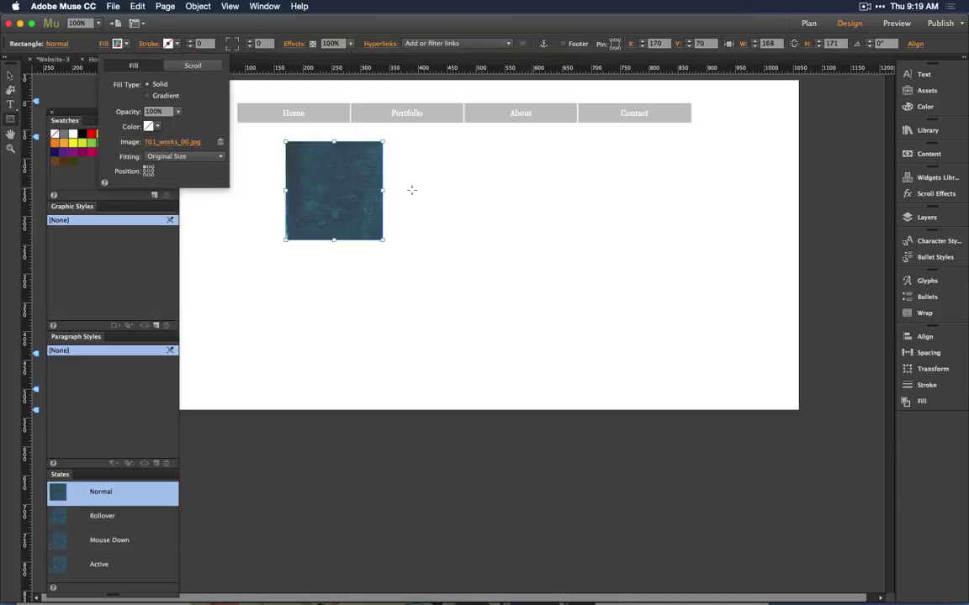
- Set the fill image to Scale To Fill with a centered position and move the rectangle to about X 198, Y 204
click(174, 157)
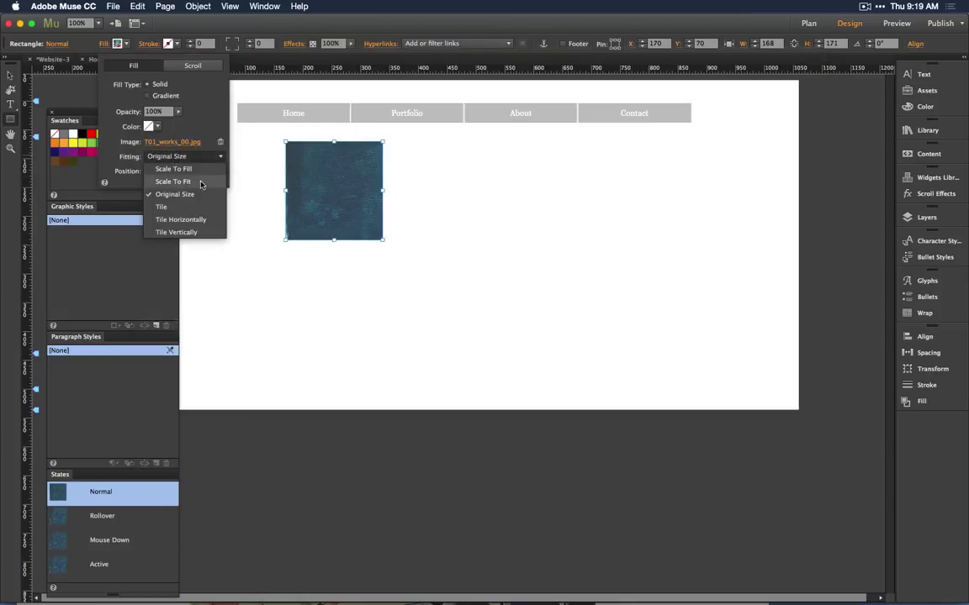
click(194, 169)
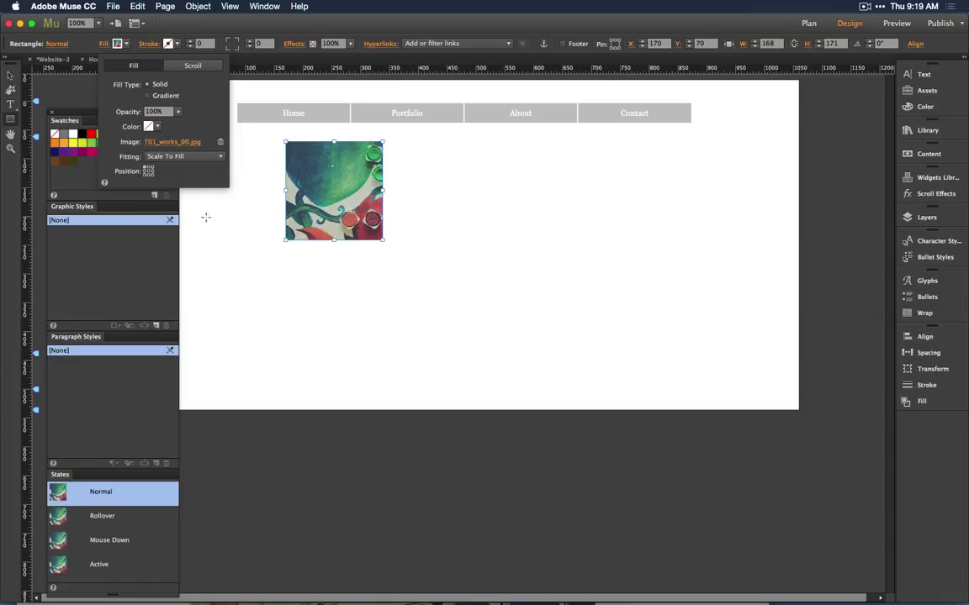
click(148, 171)
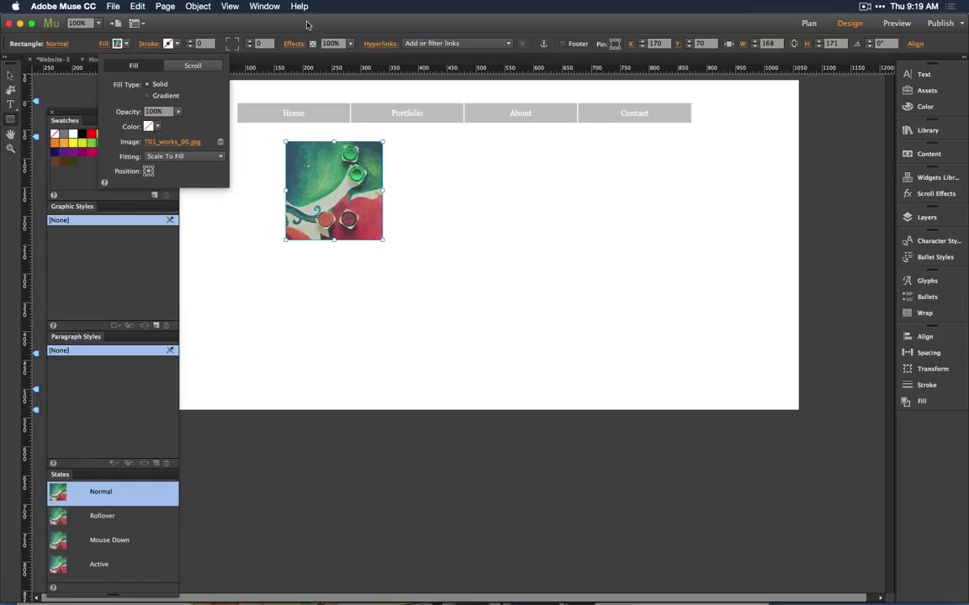
click(279, 23)
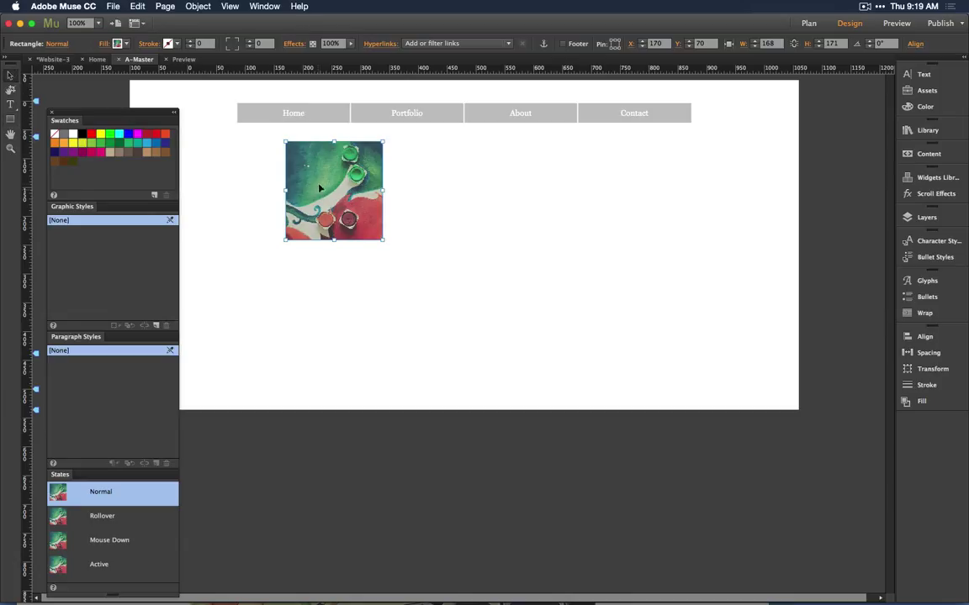
drag(318, 193, 336, 265)
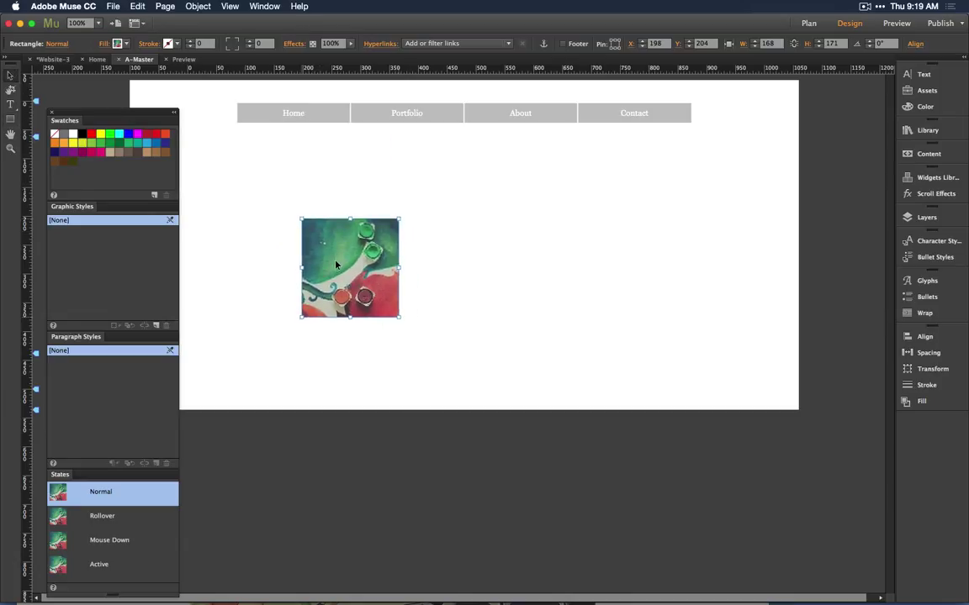
click(233, 265)
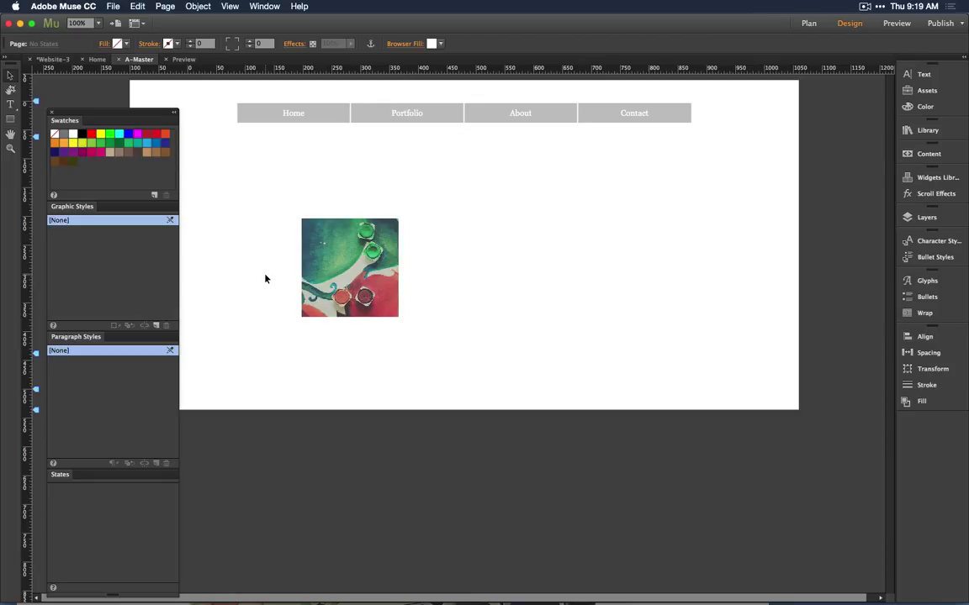
- Set the image rectangle's opacity to 70% in its Normal state
click(328, 264)
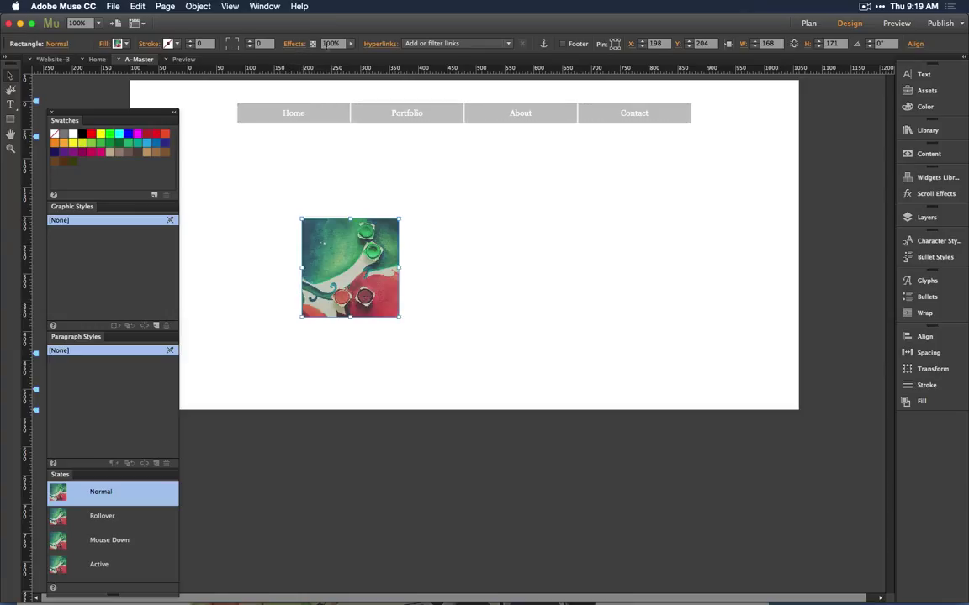
click(313, 43)
text(70)
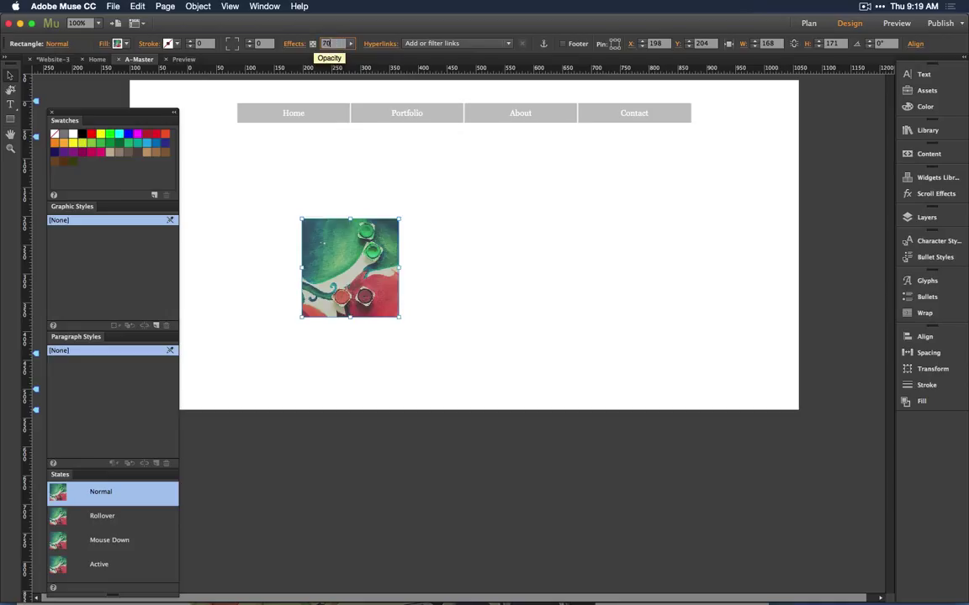
key(Return)
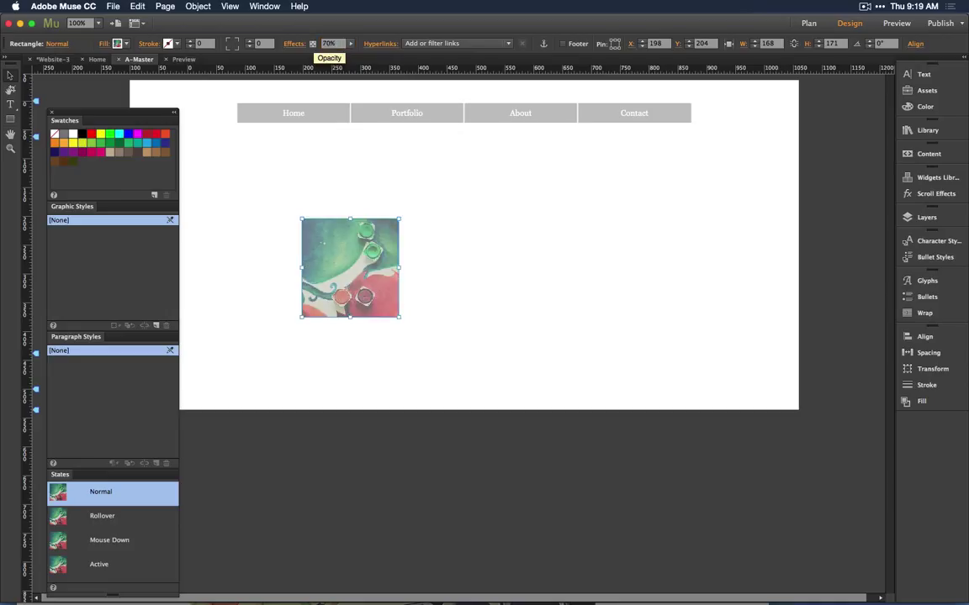
click(277, 210)
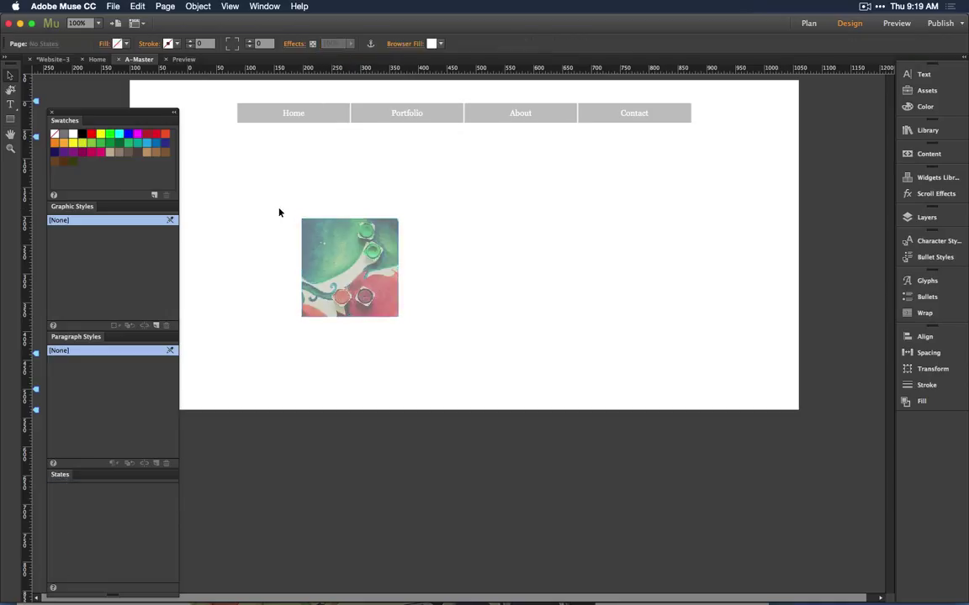
- Set the image rectangle's opacity to 100% in its Rollover state
click(304, 286)
click(121, 520)
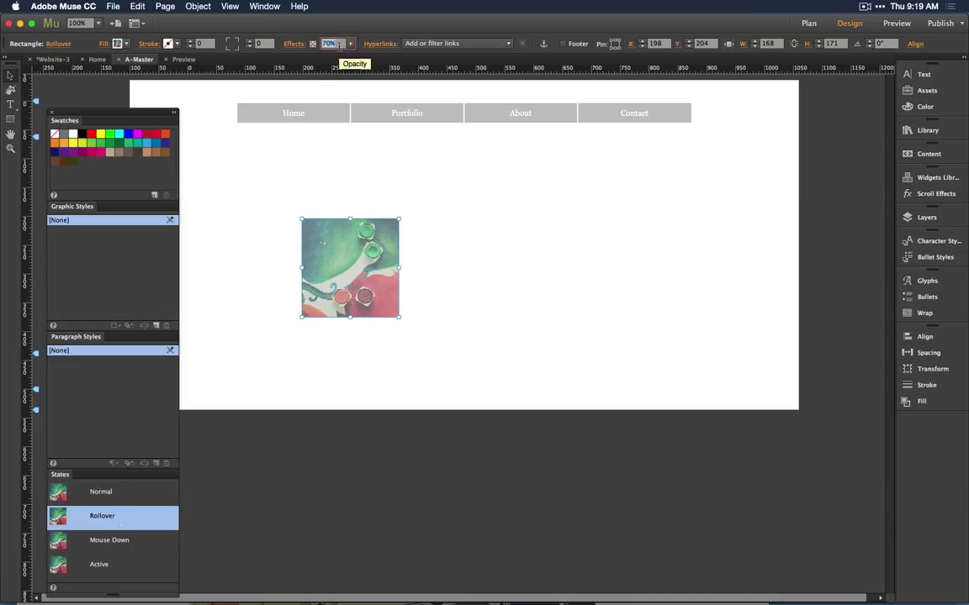
text(100)
key(Return)
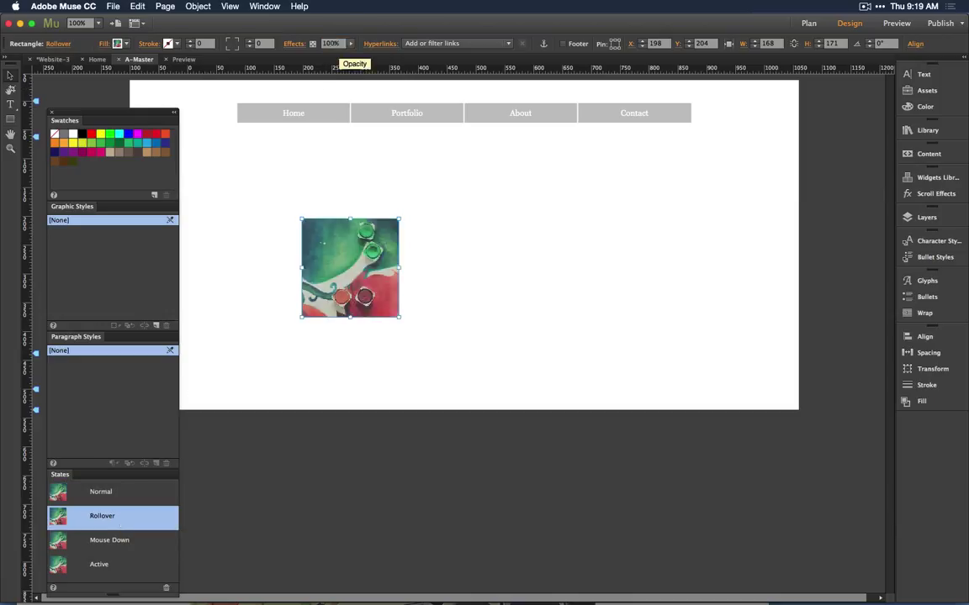
click(513, 205)
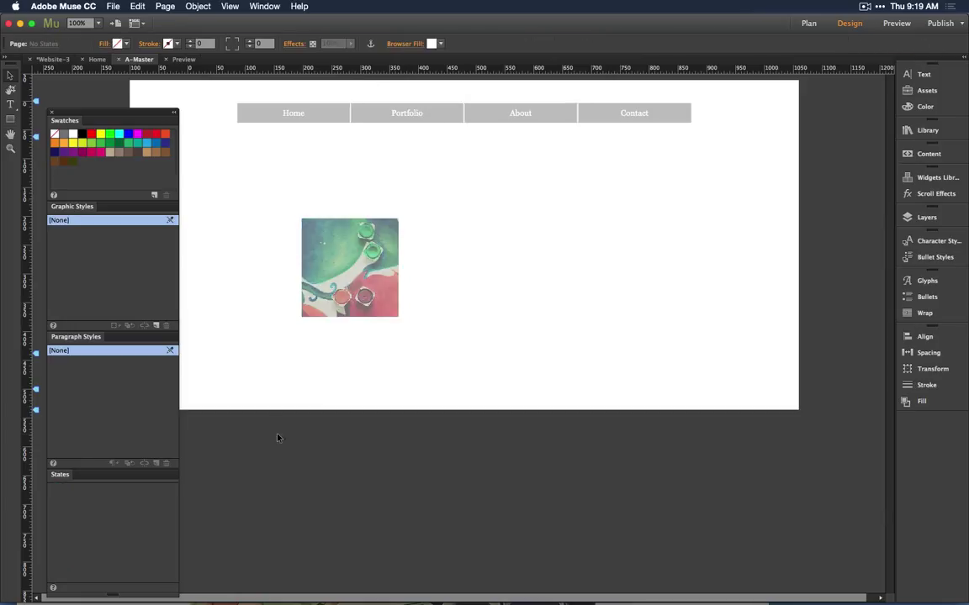
- Compare the image rectangle's Normal and Rollover states, ending on Rollover
click(361, 252)
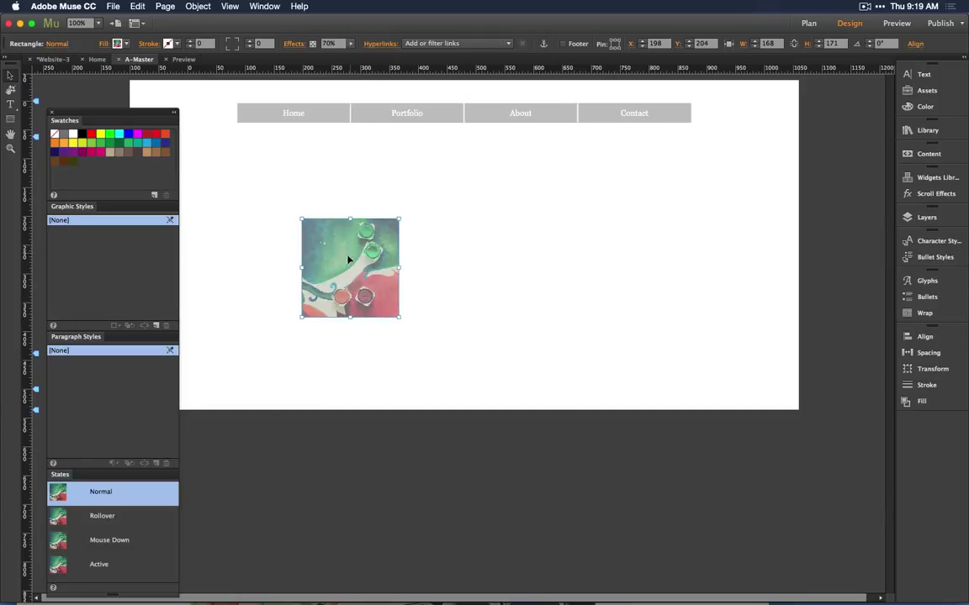
click(130, 519)
click(125, 496)
click(113, 517)
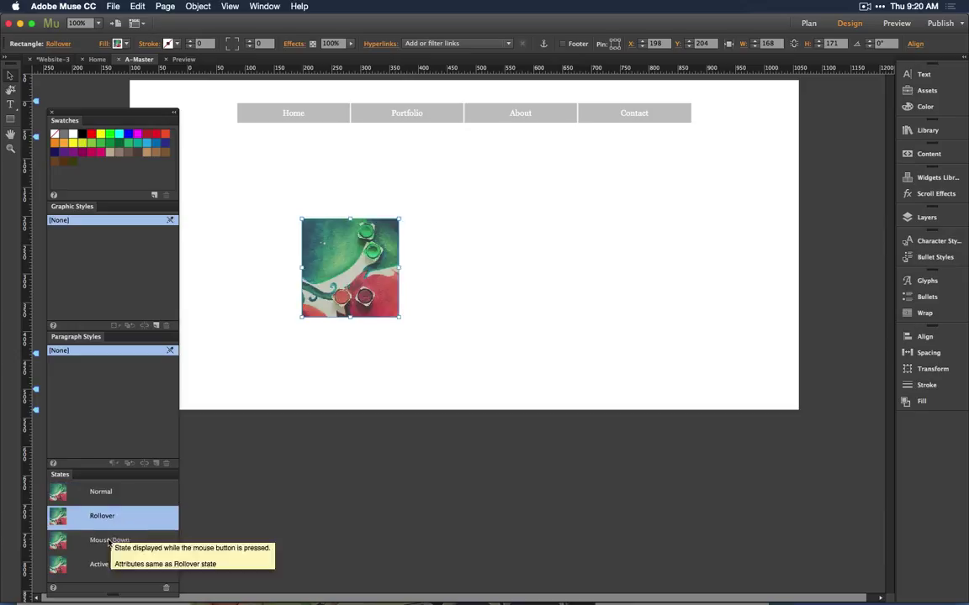
- Set the fill color of the image rectangle's Mouse Down state to black
click(102, 542)
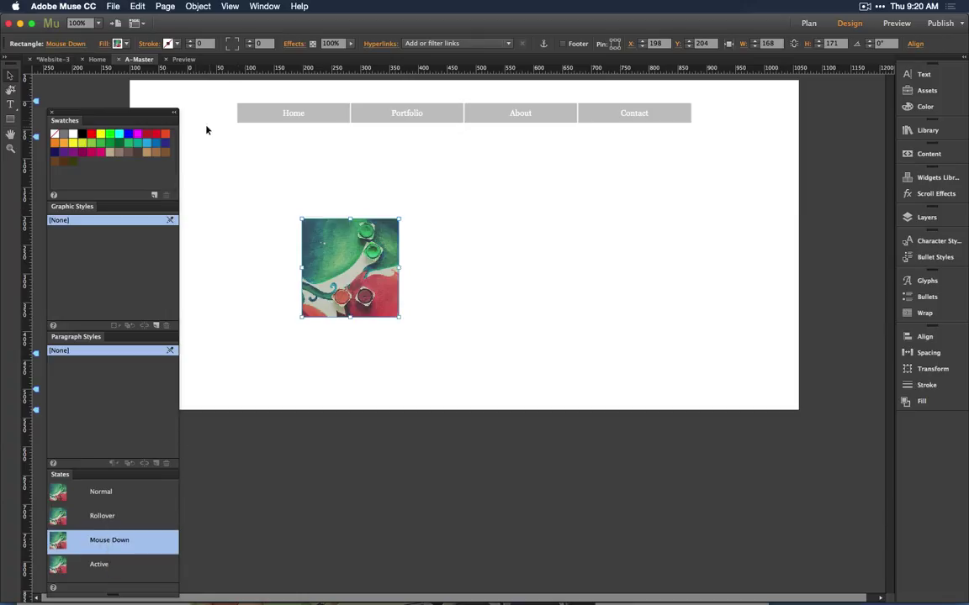
click(101, 43)
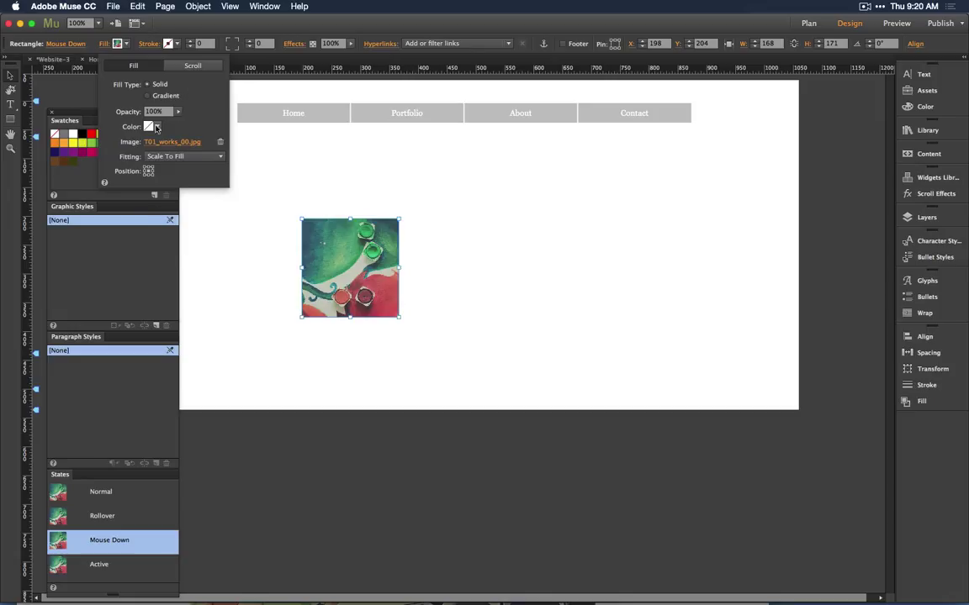
click(150, 126)
click(312, 143)
- Switch the image rectangle between its Rollover and Normal states to review their difference
click(118, 515)
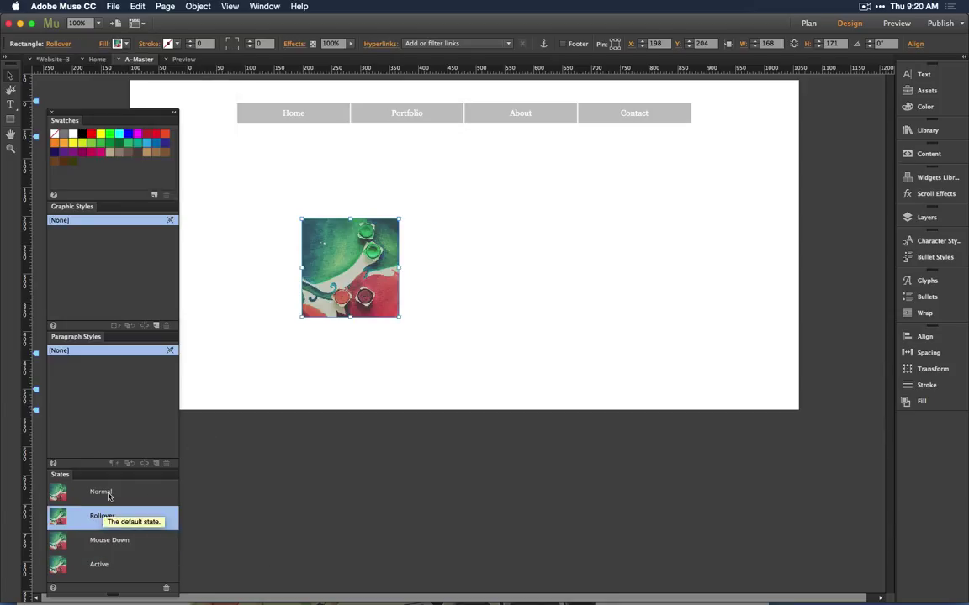
click(99, 496)
click(103, 515)
- Give the image rectangle's Mouse Down state a stroke of weight 7 in green 428F74 sampled from the image
click(95, 543)
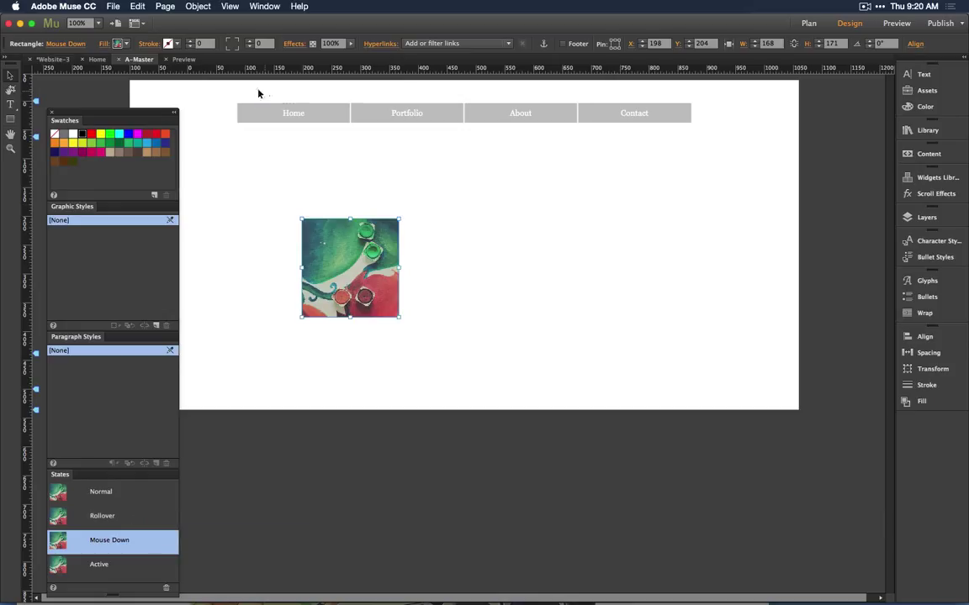
click(172, 45)
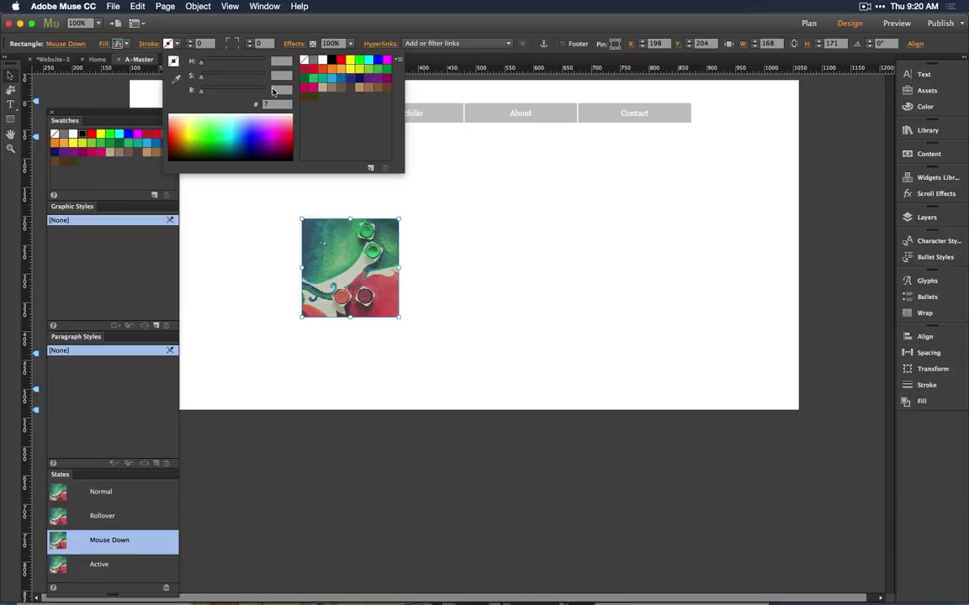
click(174, 78)
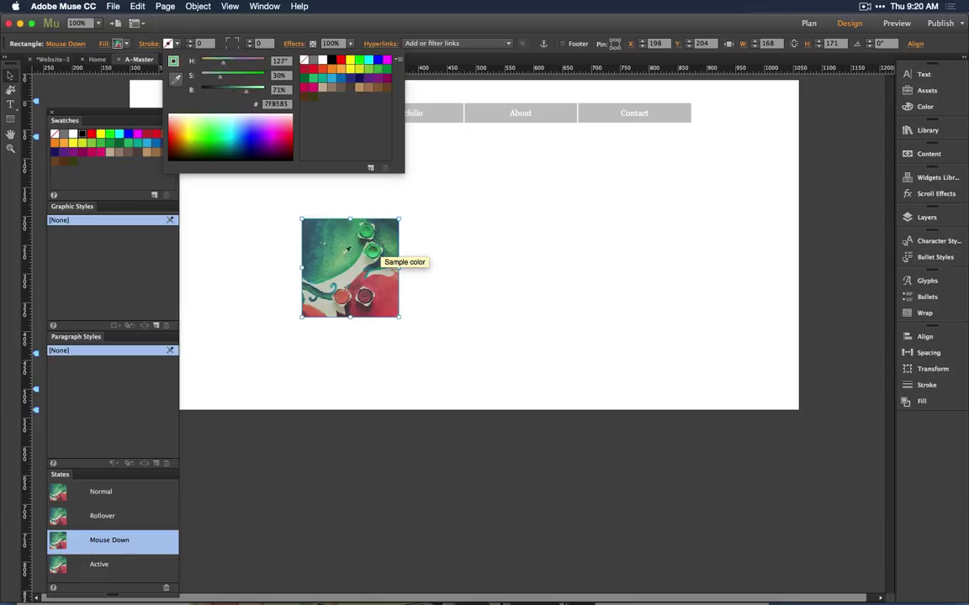
click(331, 247)
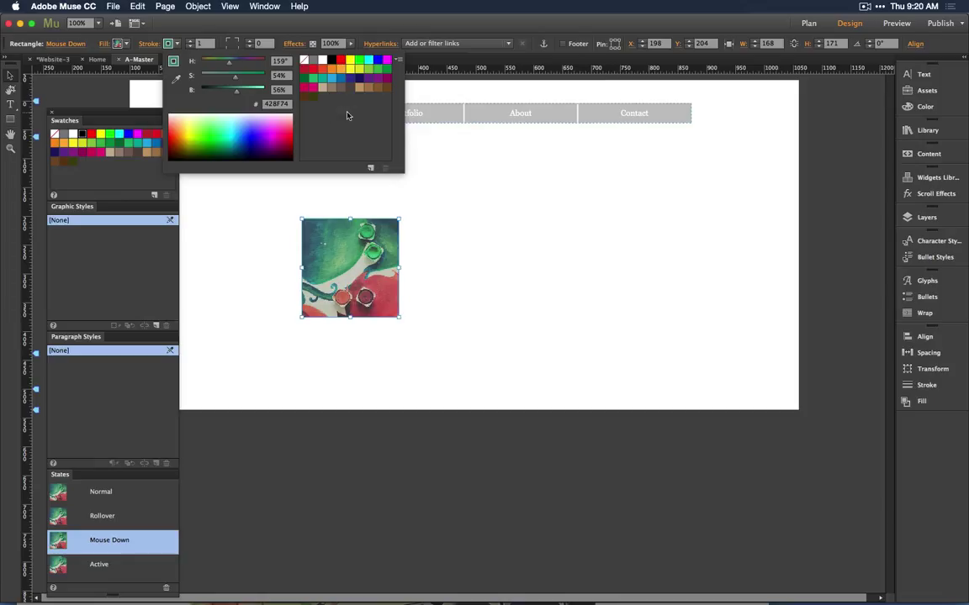
click(191, 41)
click(191, 41)
click(191, 41)
click(191, 41)
click(191, 40)
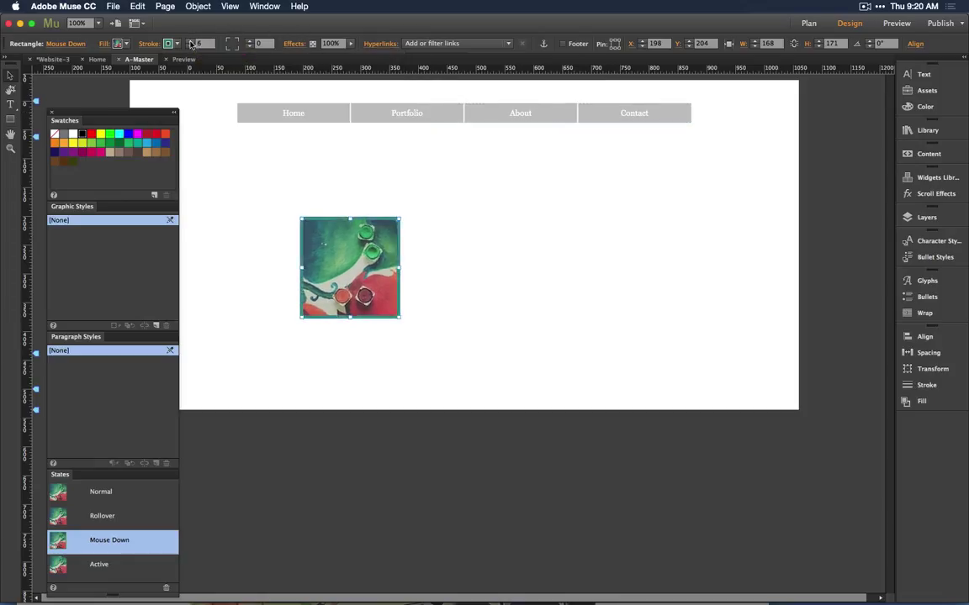
click(191, 40)
click(225, 136)
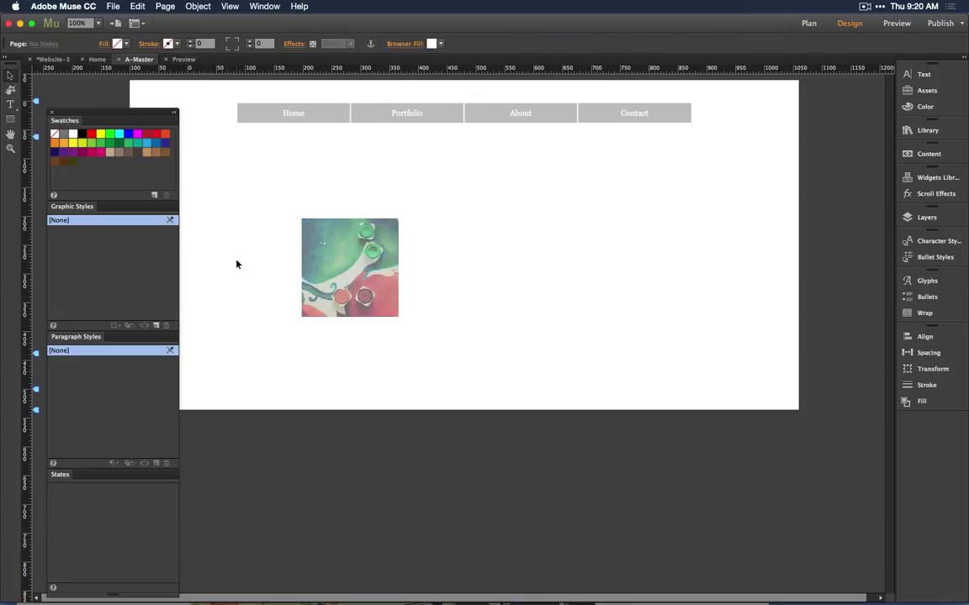
- Review the image rectangle's Normal, Rollover, Mouse Down and Active states in turn, then deselect it
click(374, 269)
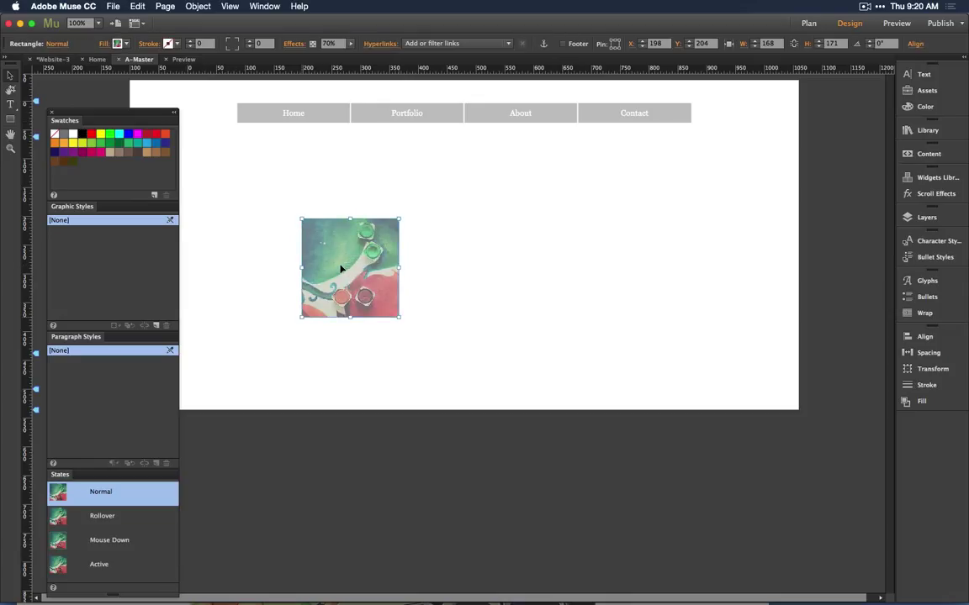
click(147, 516)
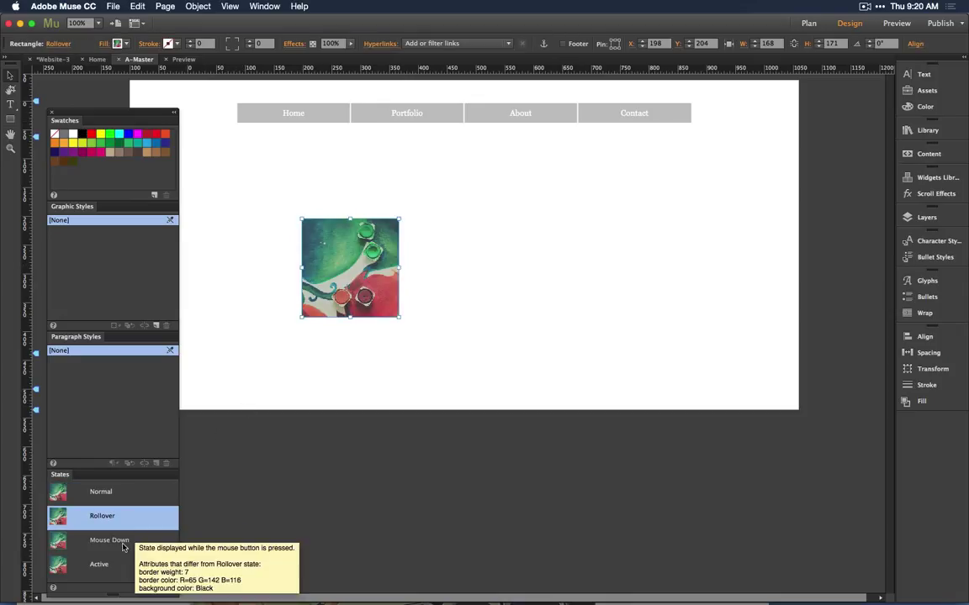
click(122, 547)
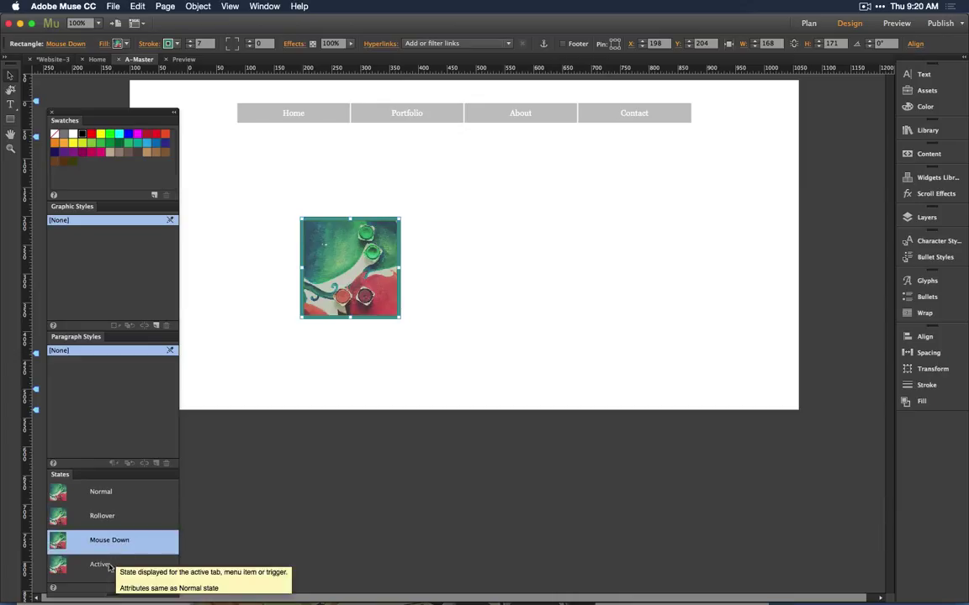
click(101, 567)
click(247, 301)
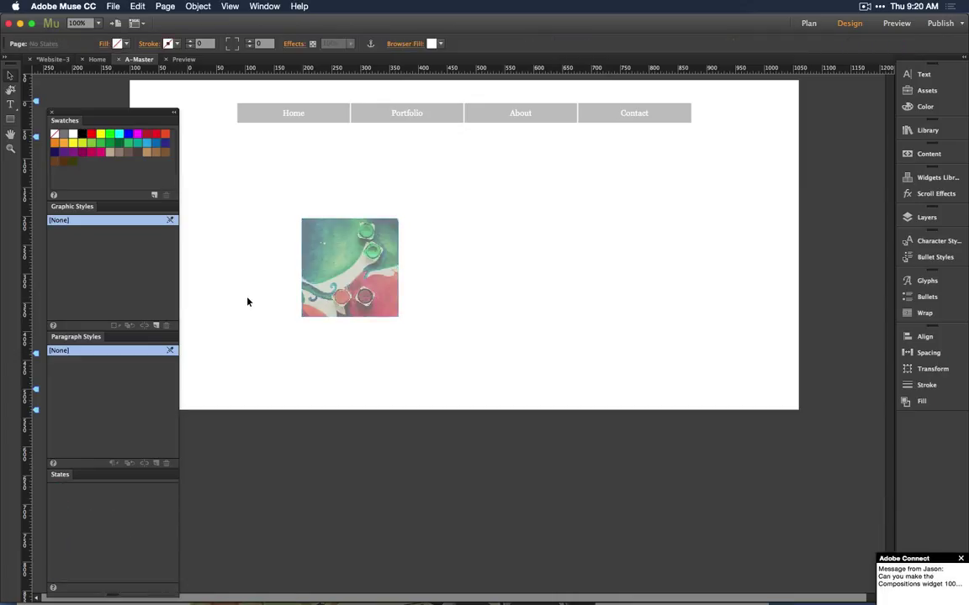
- Move the image rectangle to about X 109, Y 128, closer to the menu, and deselect it
click(320, 266)
drag(305, 258, 253, 216)
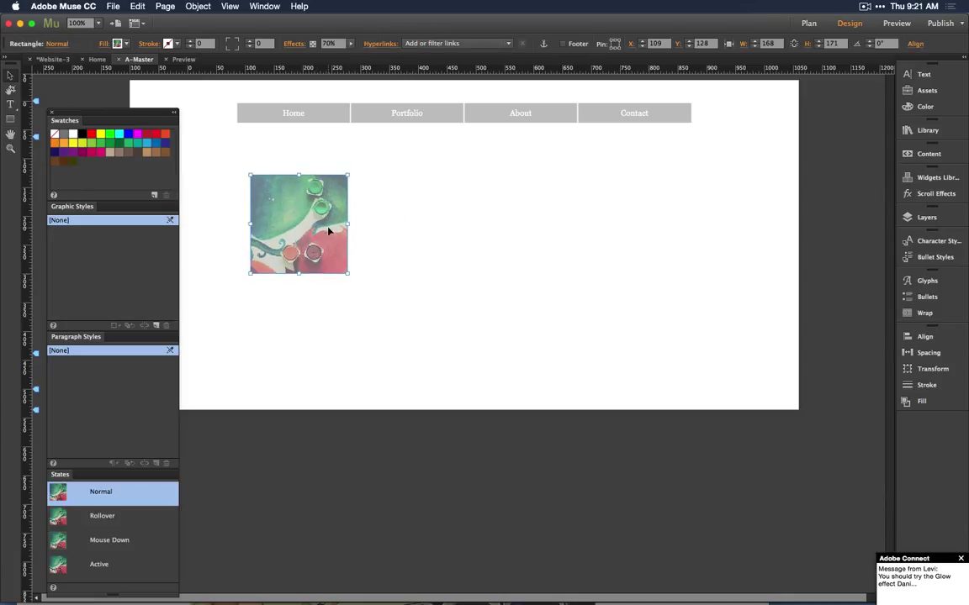
click(401, 250)
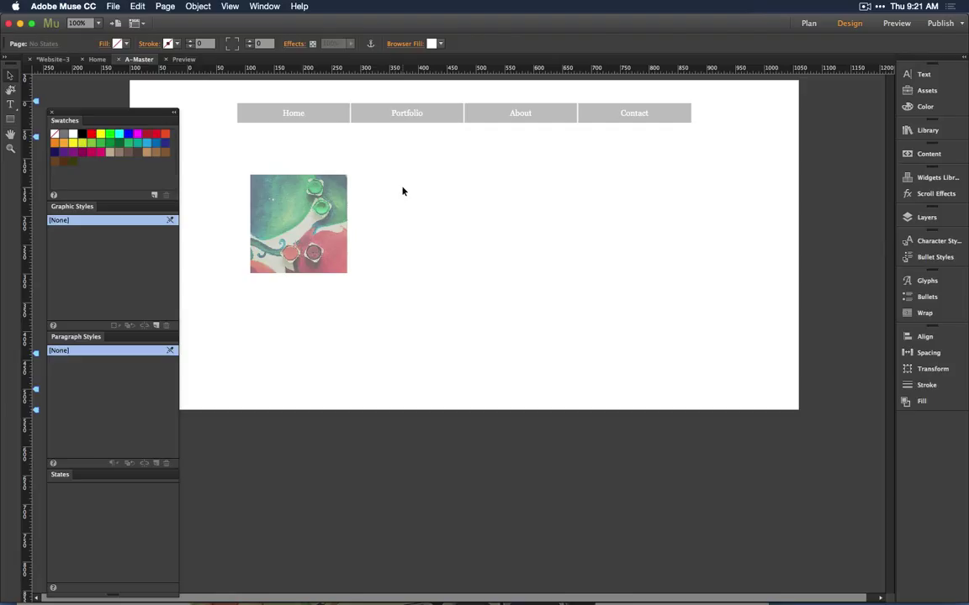
- Review the Home menu item's Rollover, Mouse Down and Active states, then return it to Normal
click(326, 121)
click(324, 121)
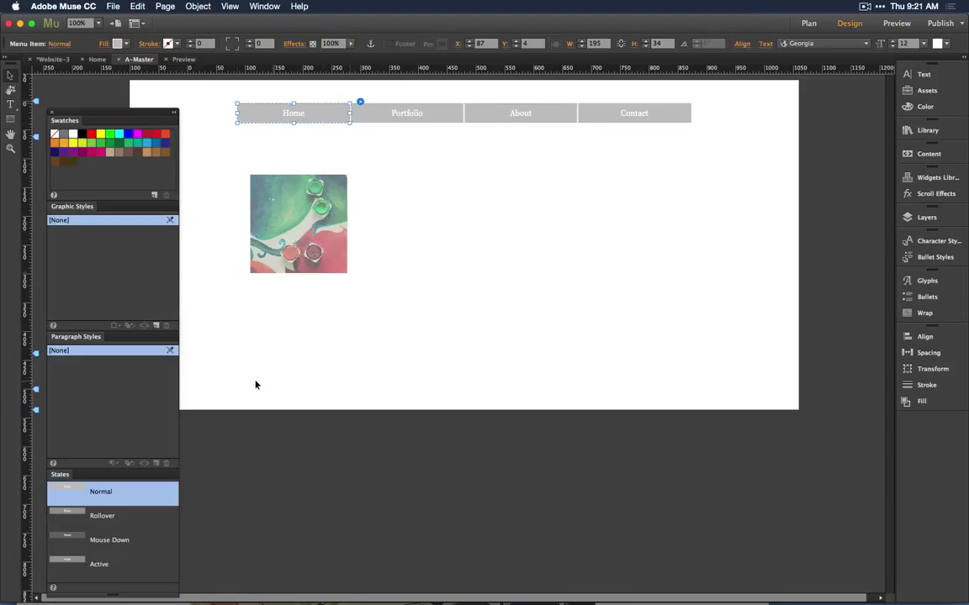
click(134, 516)
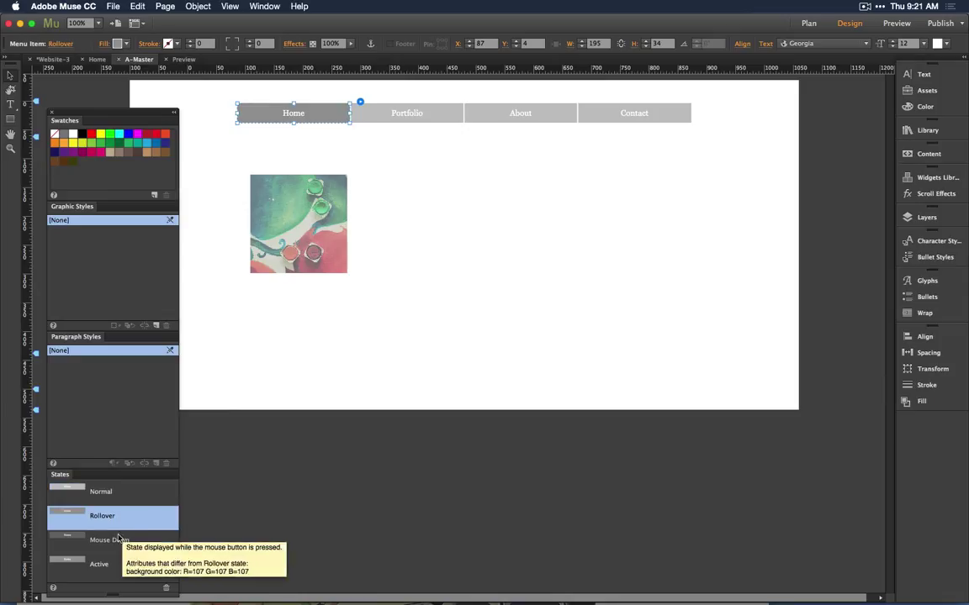
click(108, 540)
click(102, 564)
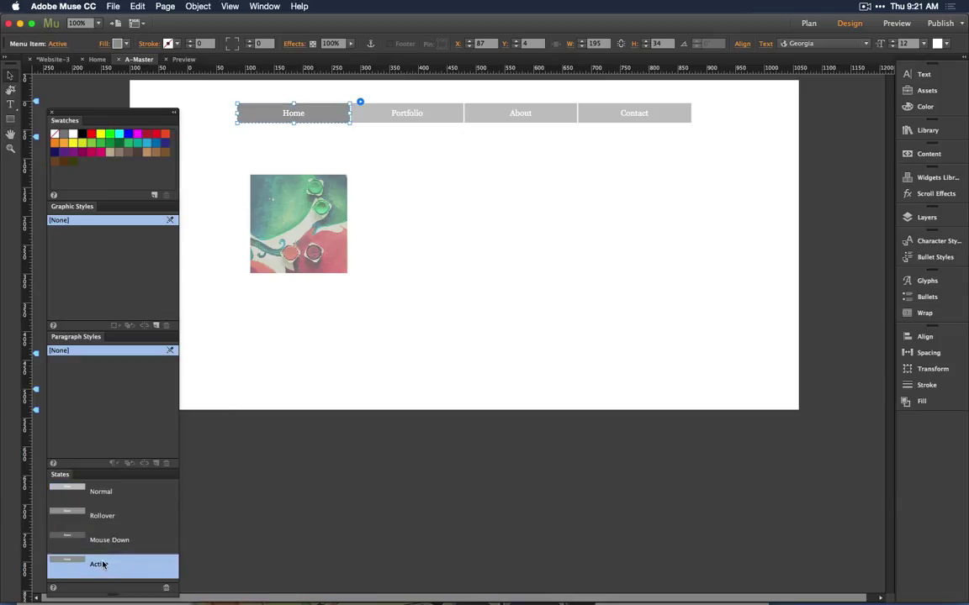
click(117, 497)
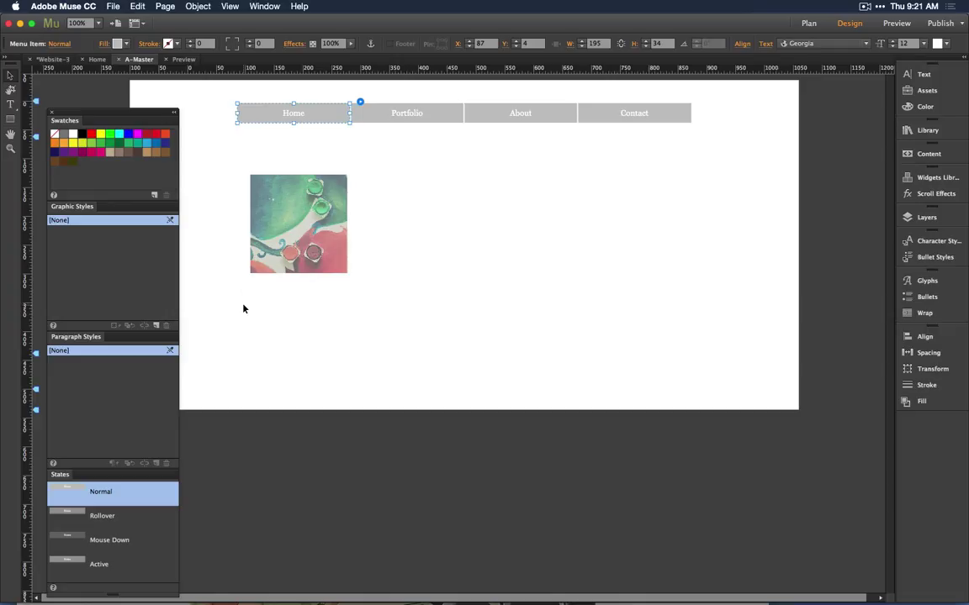
- Examine the menu's widget options from the Home item, including menu type, Edit Together, item size and parts settings
click(360, 102)
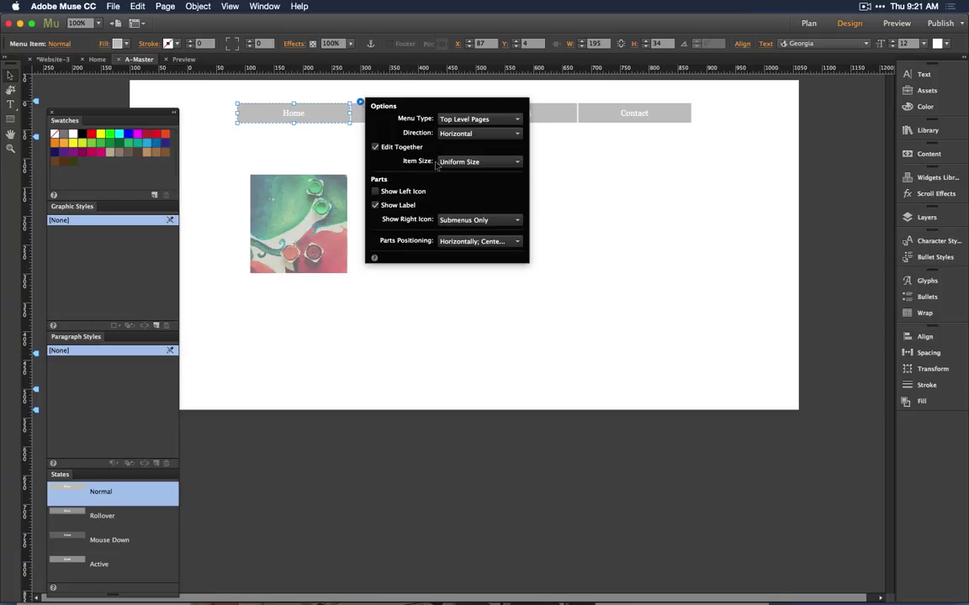
click(594, 183)
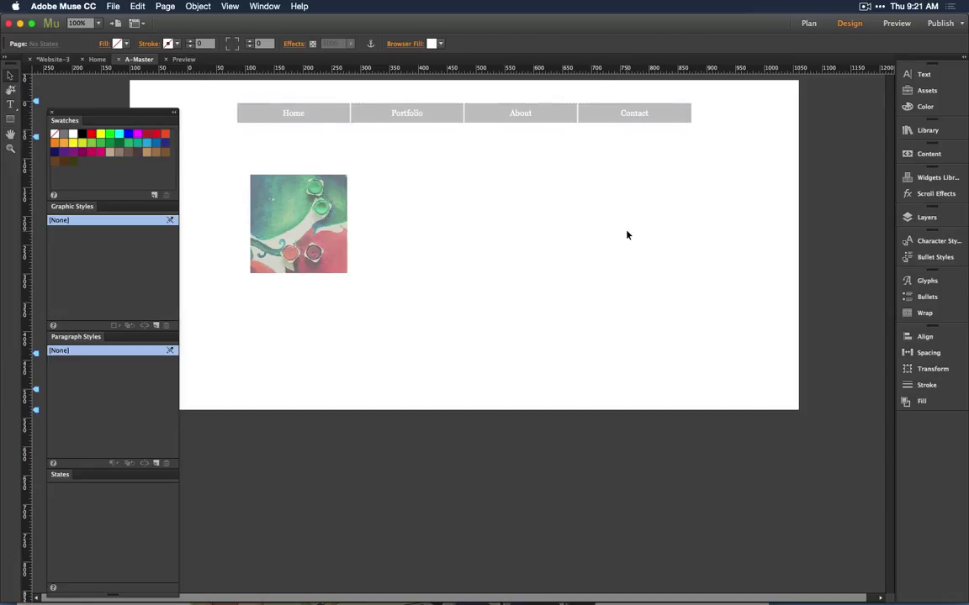
click(449, 119)
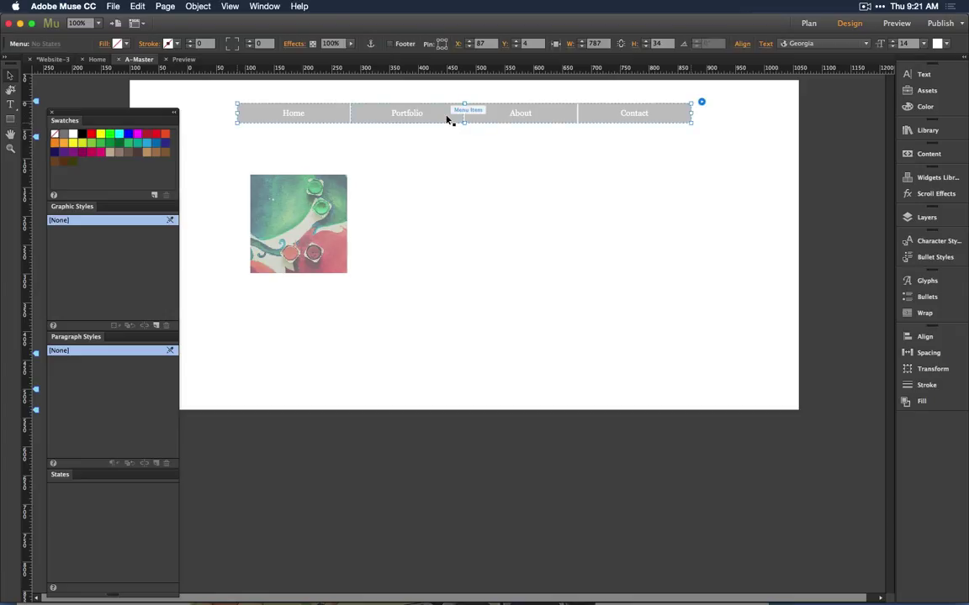
click(298, 117)
click(359, 101)
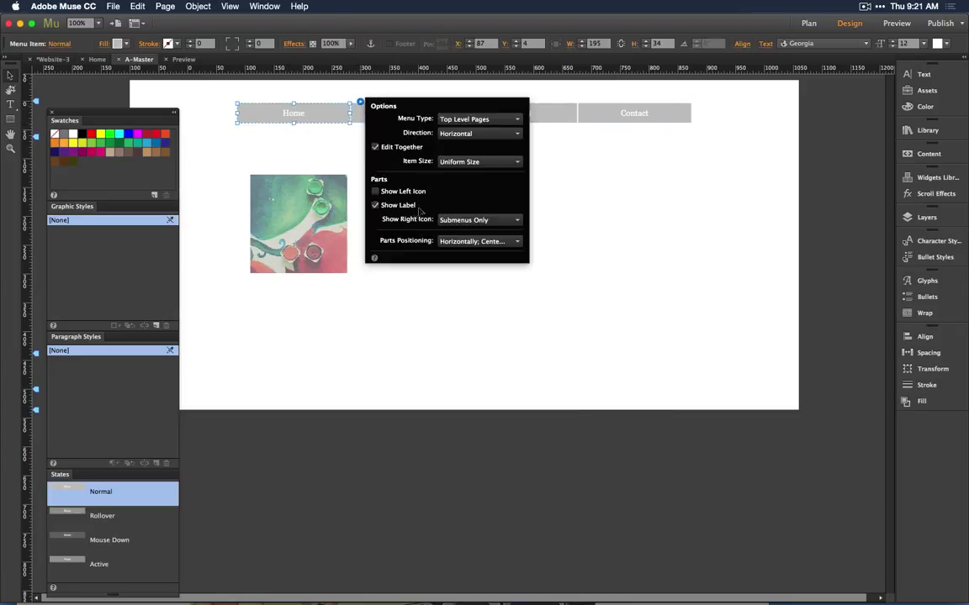
- Select the Home item's text label, clear the selection and select the Home menu item again
click(295, 106)
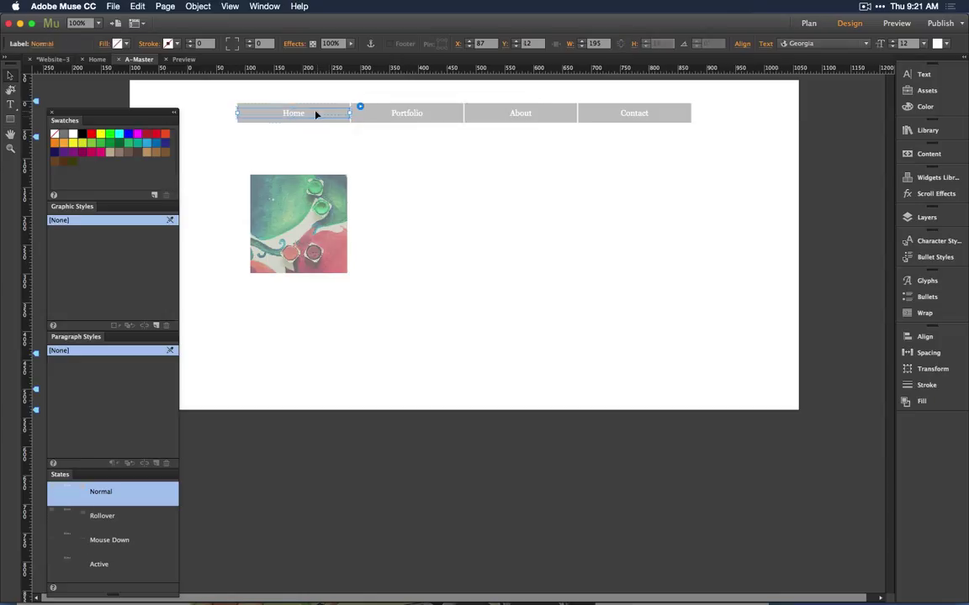
click(459, 164)
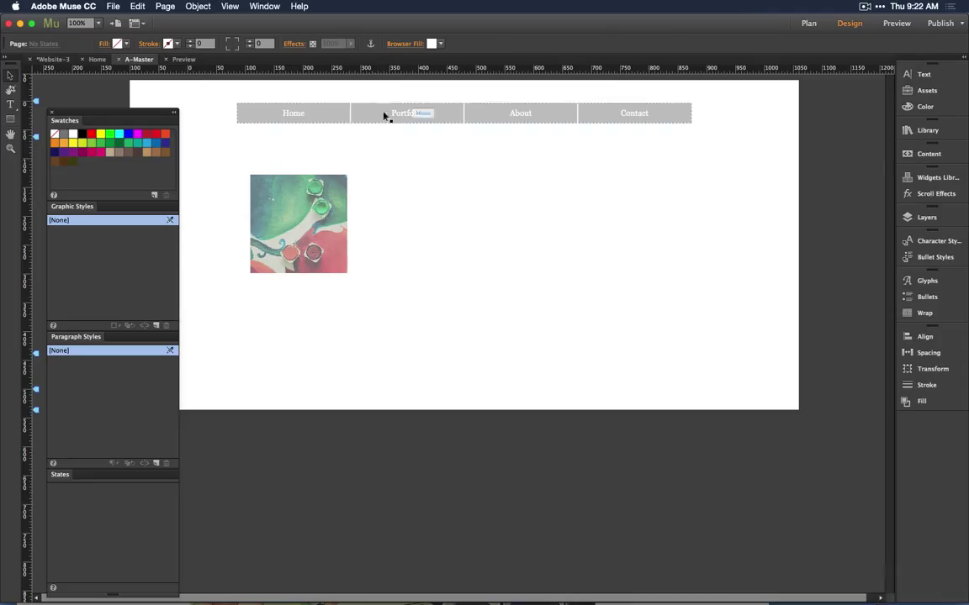
click(333, 115)
click(333, 116)
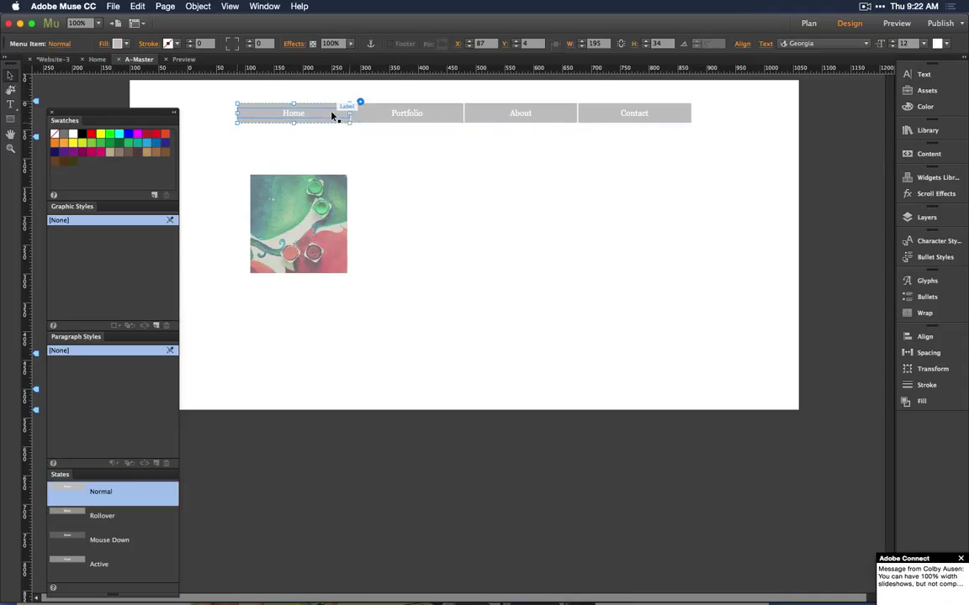
- Select the Home item's label and set the menu text font to Unkempt Bold
click(333, 115)
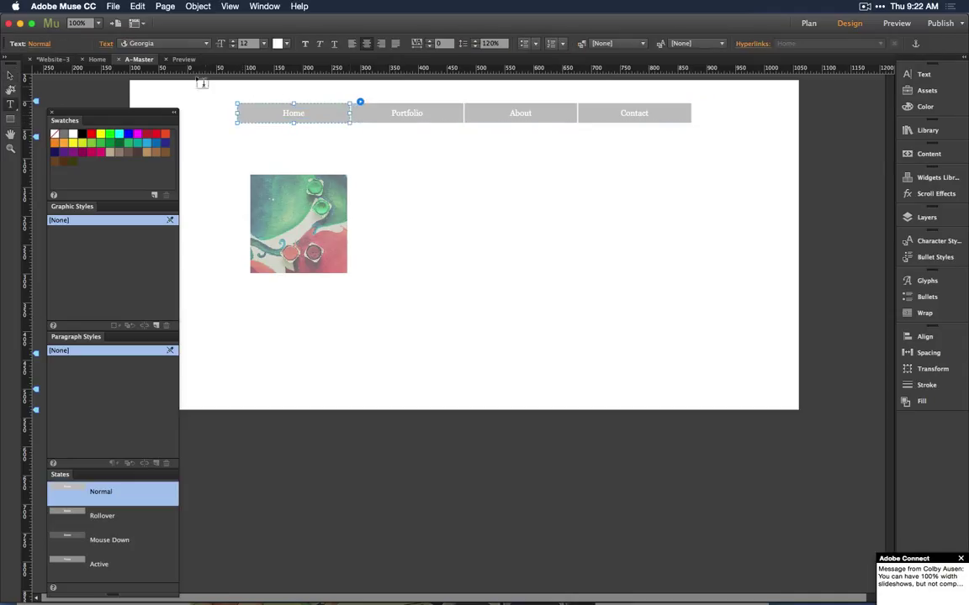
click(193, 48)
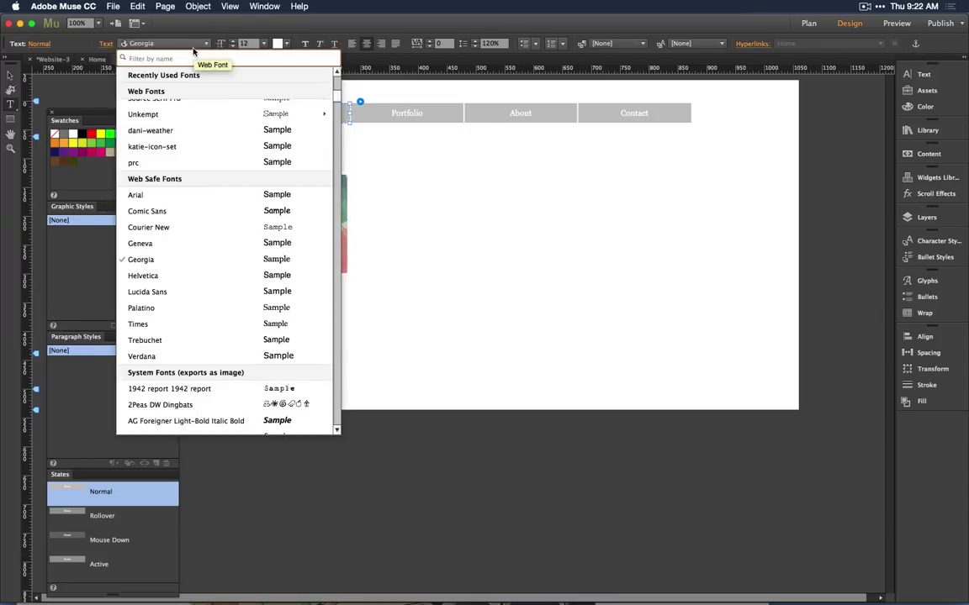
scroll(217, 142, up, 10)
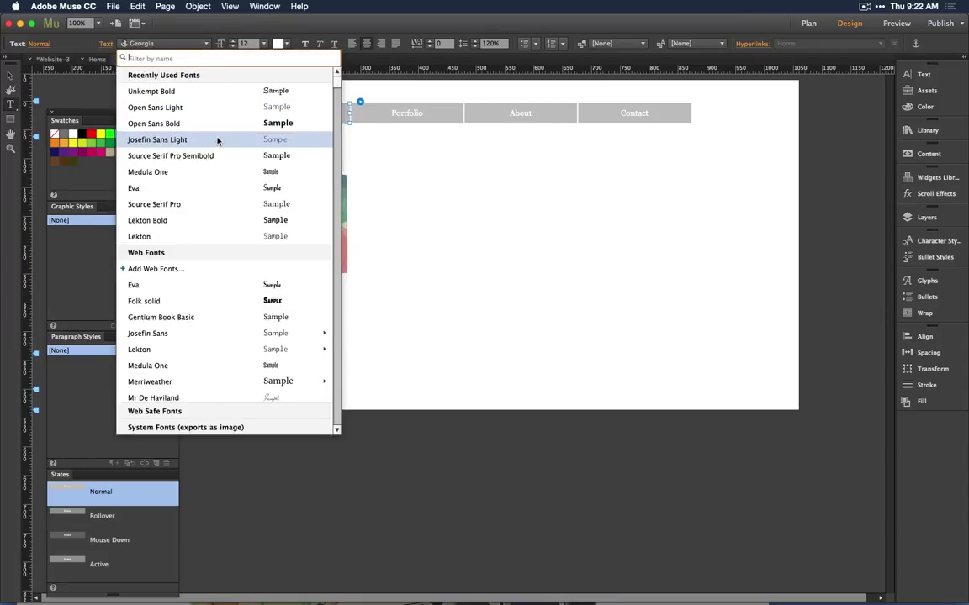
click(219, 92)
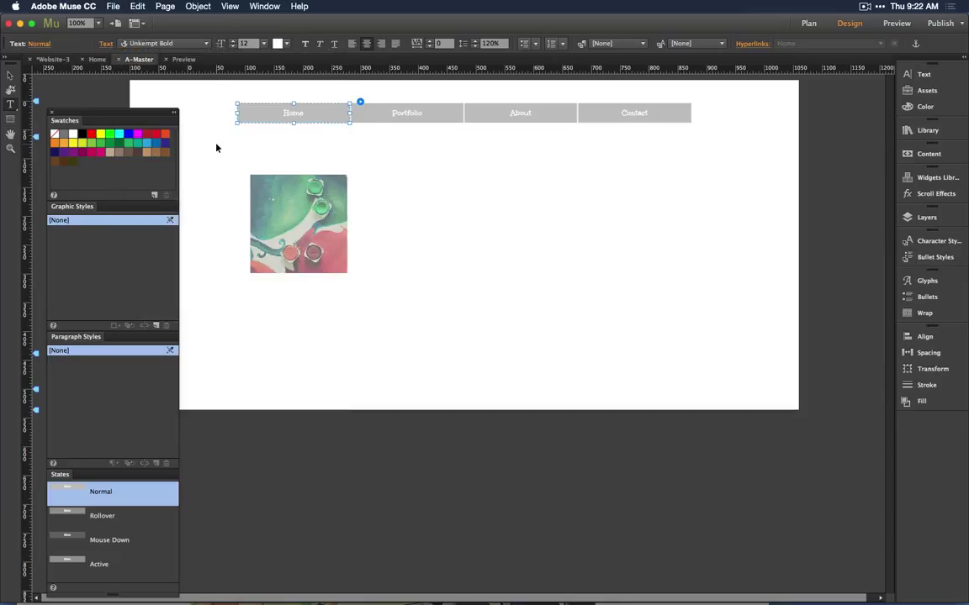
- Set the menu label text to black at size 17 and return to the Selection tool
click(277, 43)
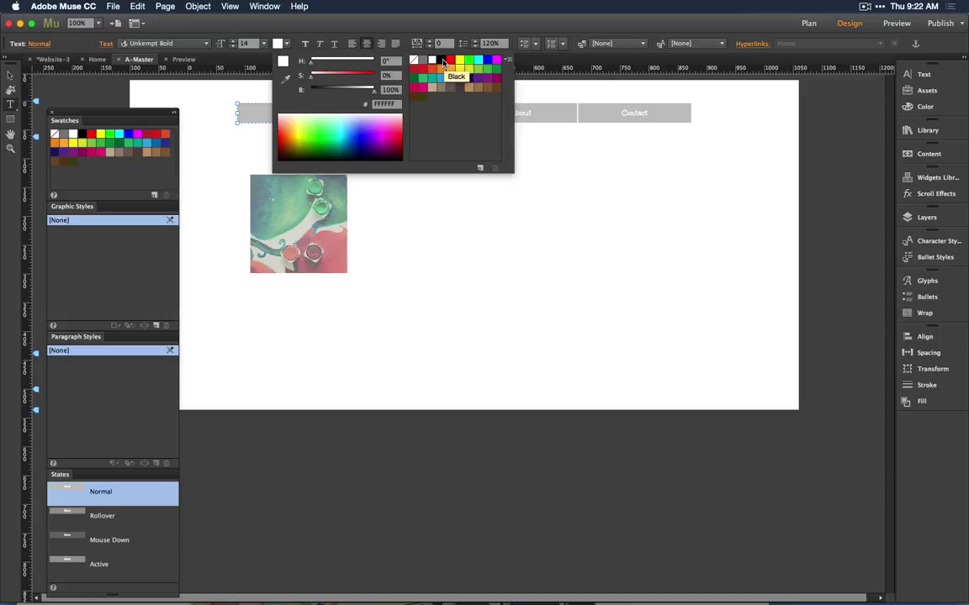
click(444, 62)
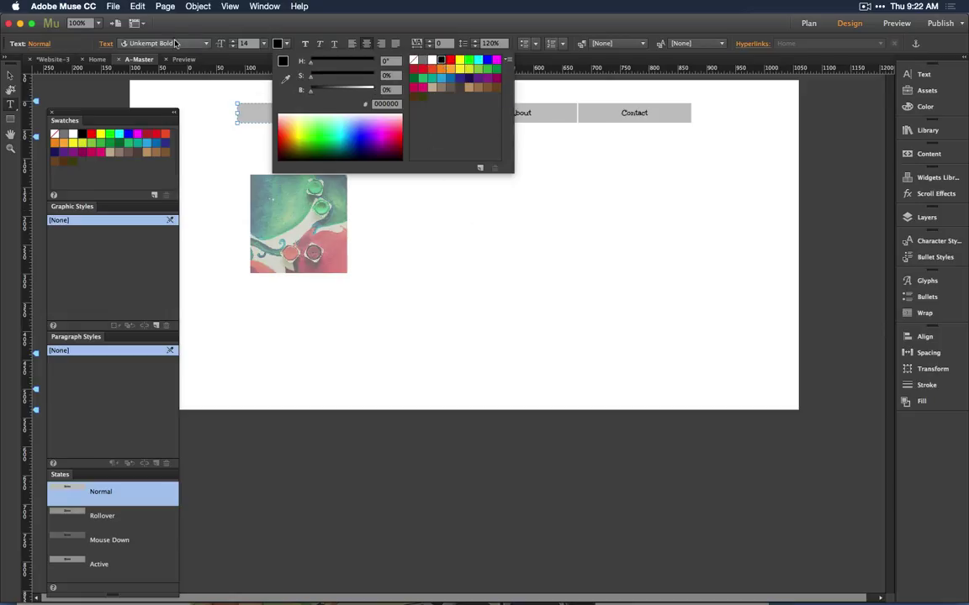
click(228, 24)
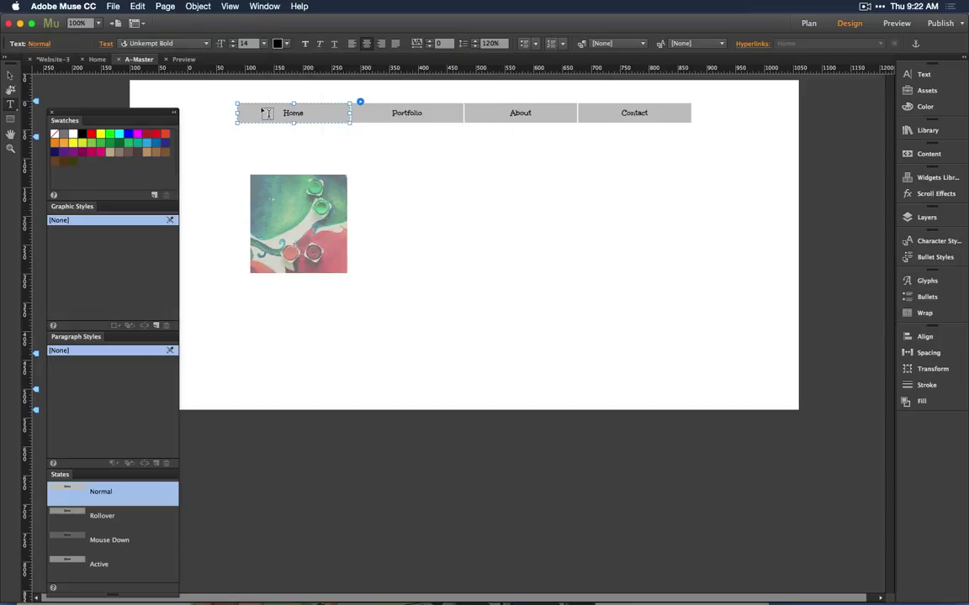
click(233, 40)
click(233, 40)
click(232, 41)
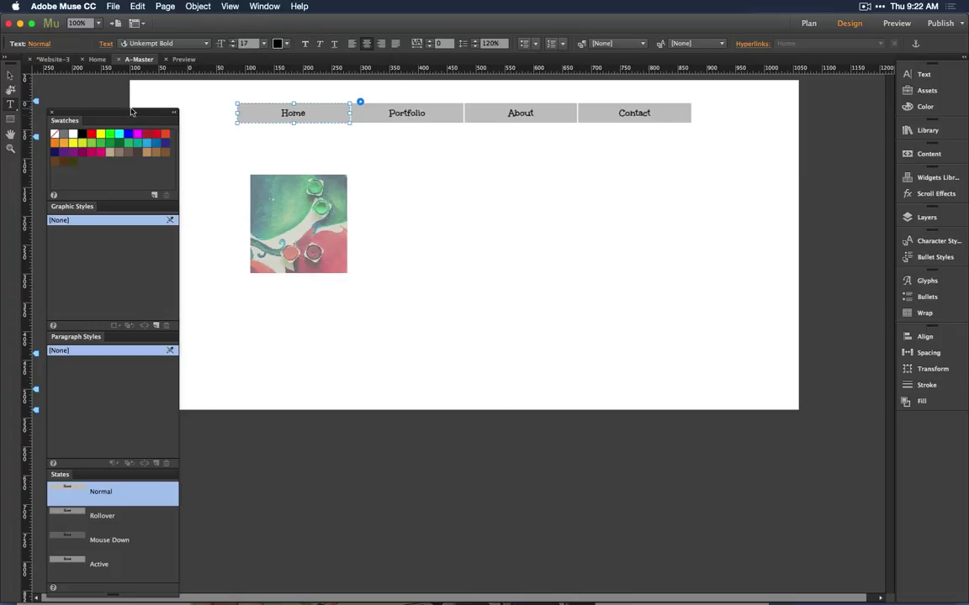
click(10, 74)
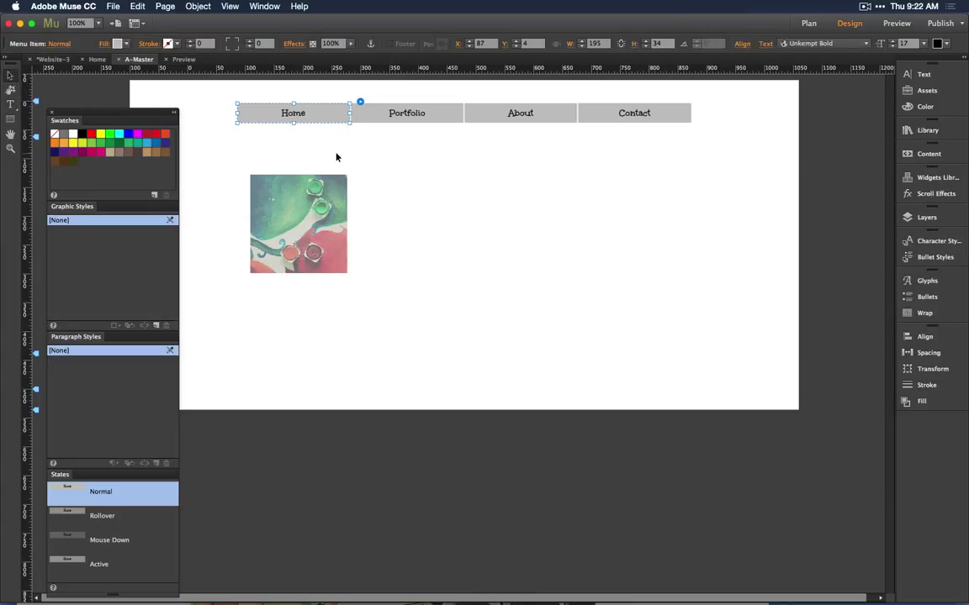
- Turn off Edit Together in the whole menu's options and deselect the menu
click(362, 104)
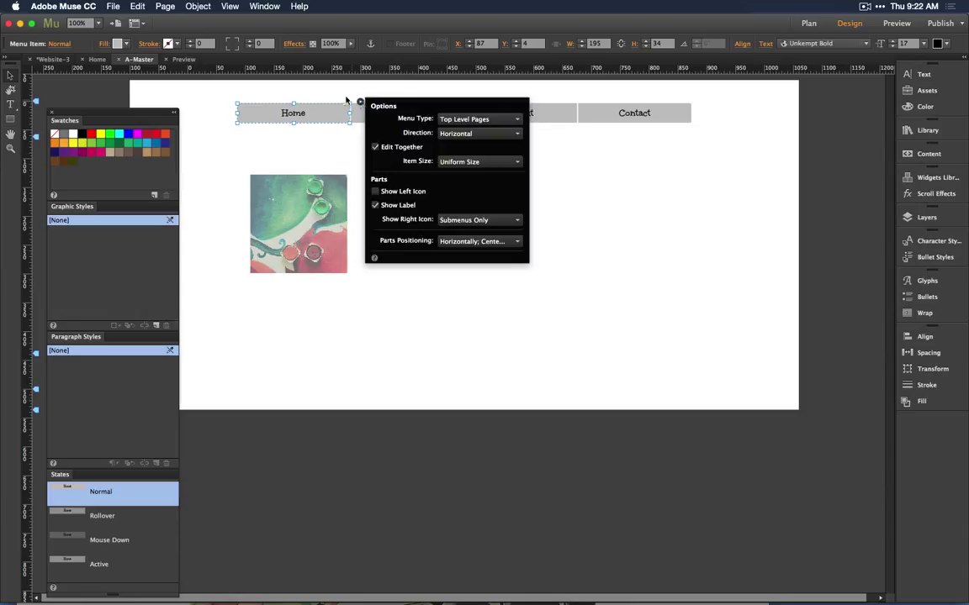
click(340, 98)
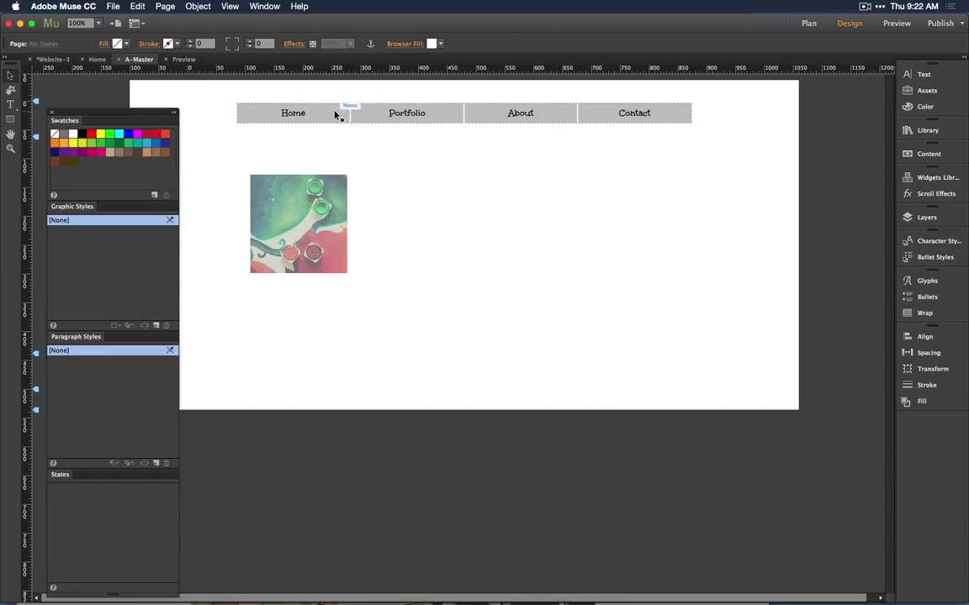
click(336, 114)
click(335, 115)
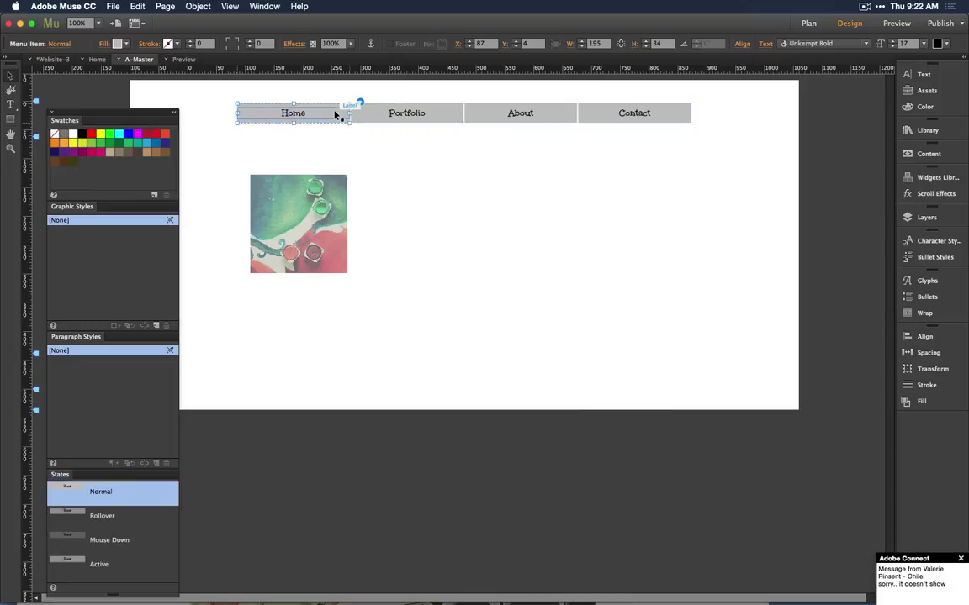
click(335, 151)
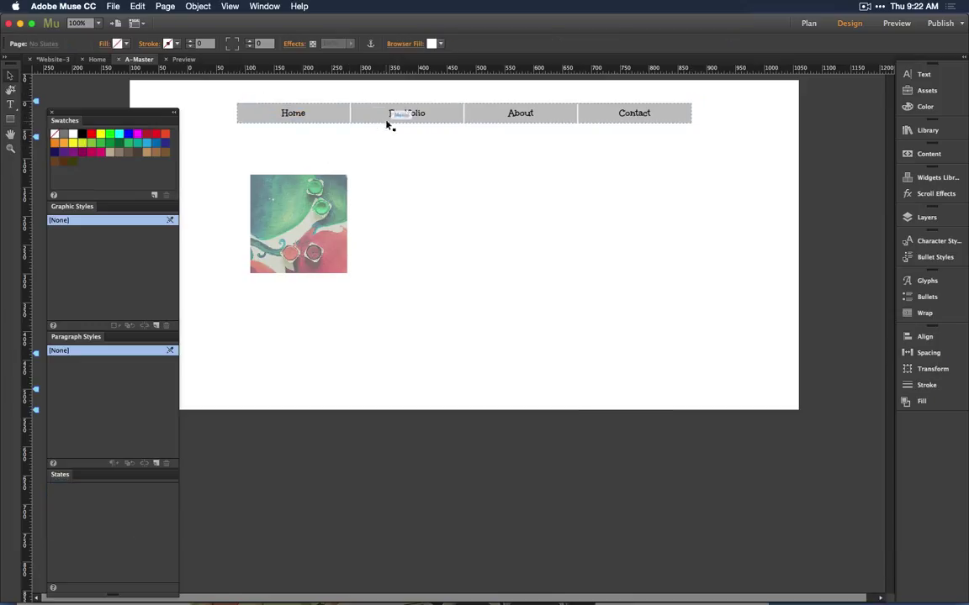
click(677, 120)
click(702, 102)
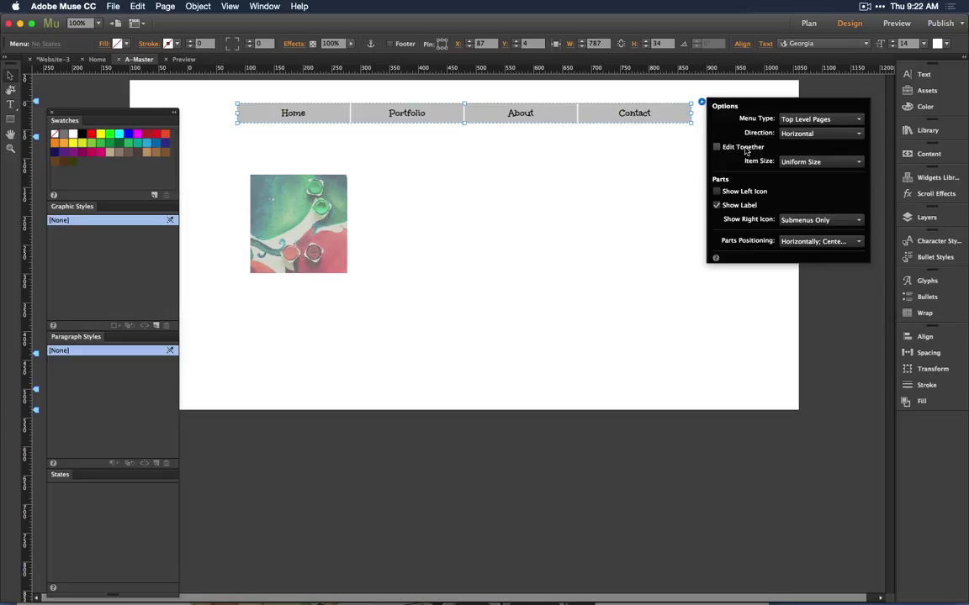
click(505, 159)
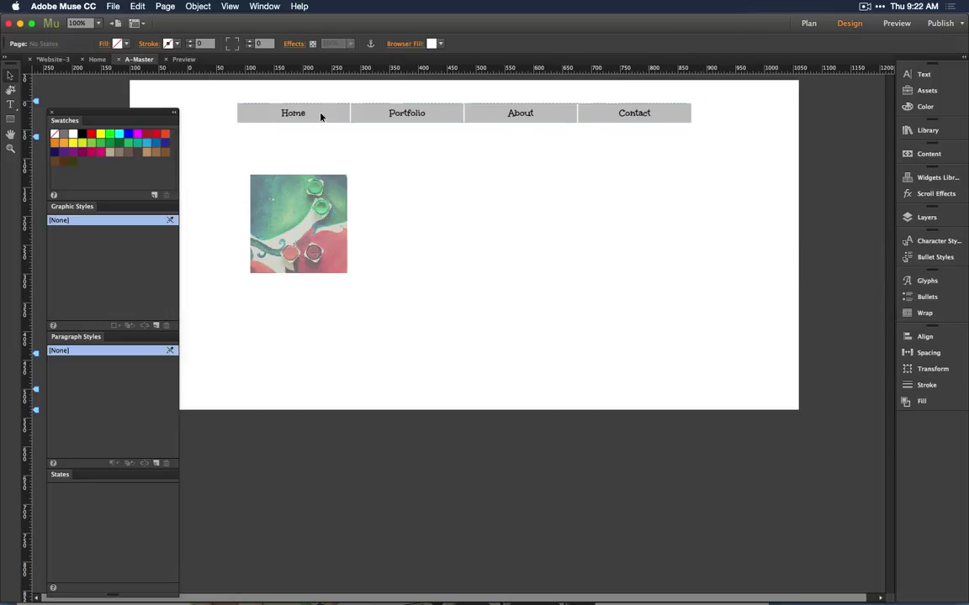
- Round only the left corners of the Home menu item with a corner radius of 15
click(262, 120)
click(261, 120)
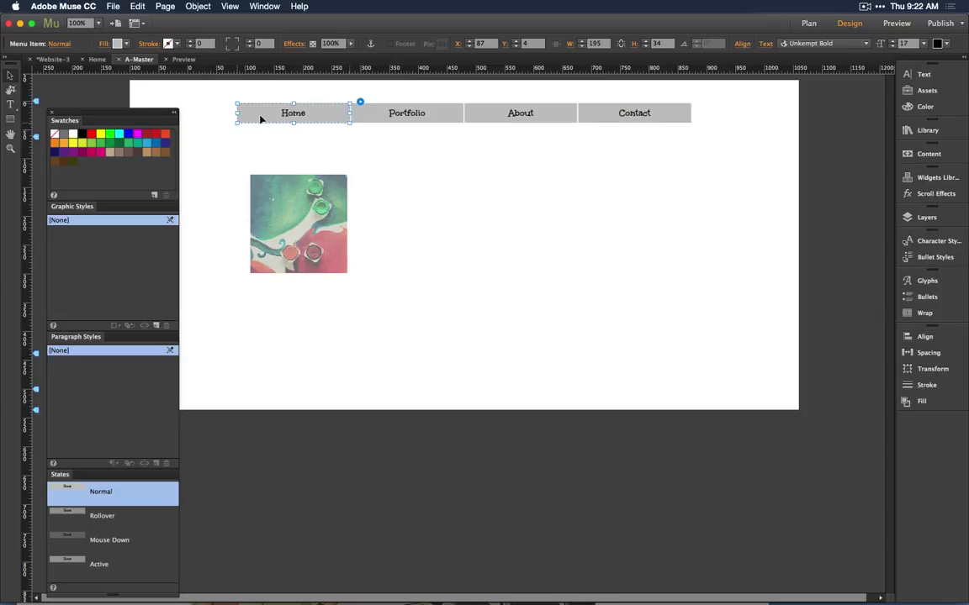
click(232, 43)
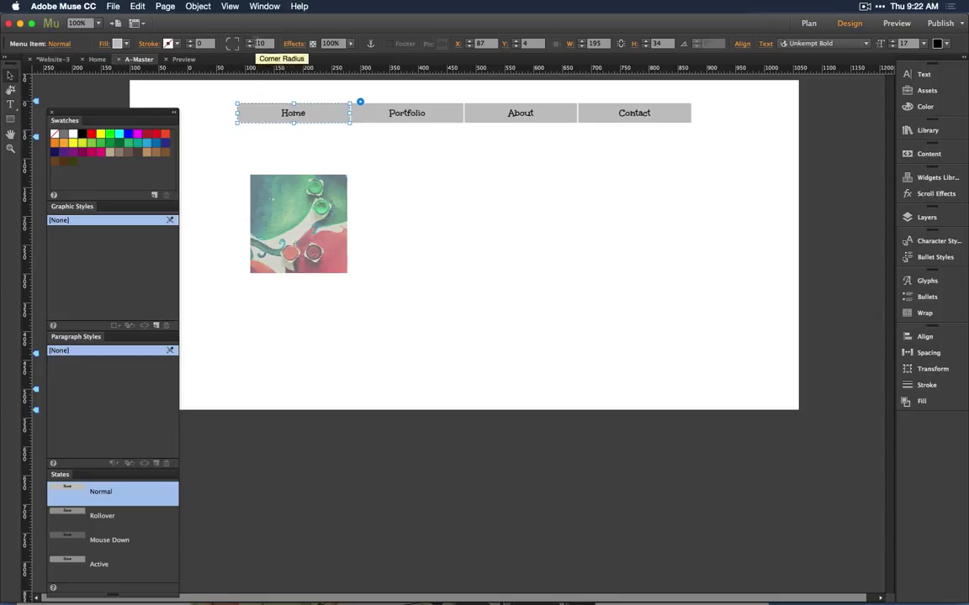
click(250, 40)
click(250, 41)
click(249, 40)
click(250, 40)
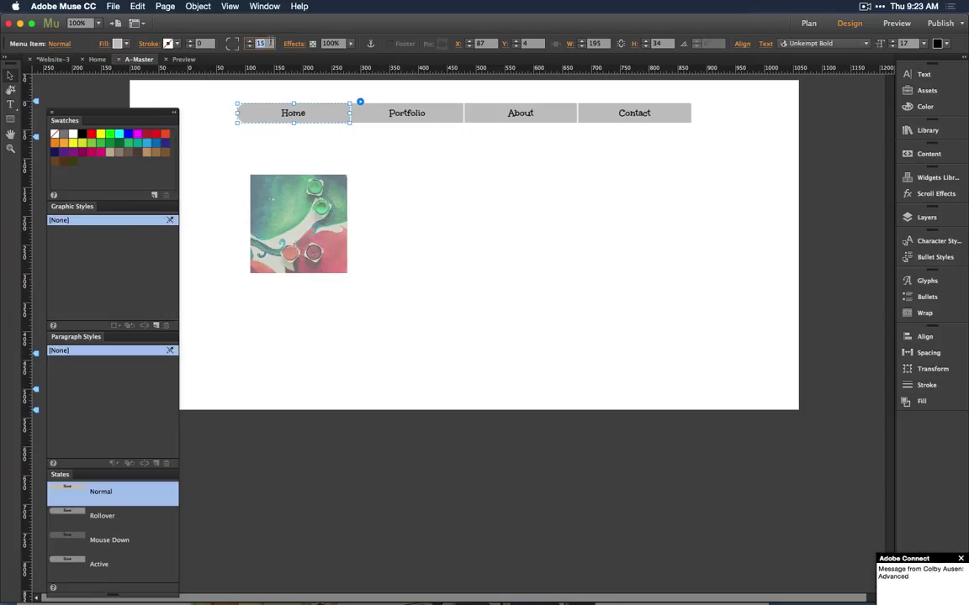
click(448, 184)
- Round only the right corners of the Contact menu item with a corner radius of 15
click(657, 118)
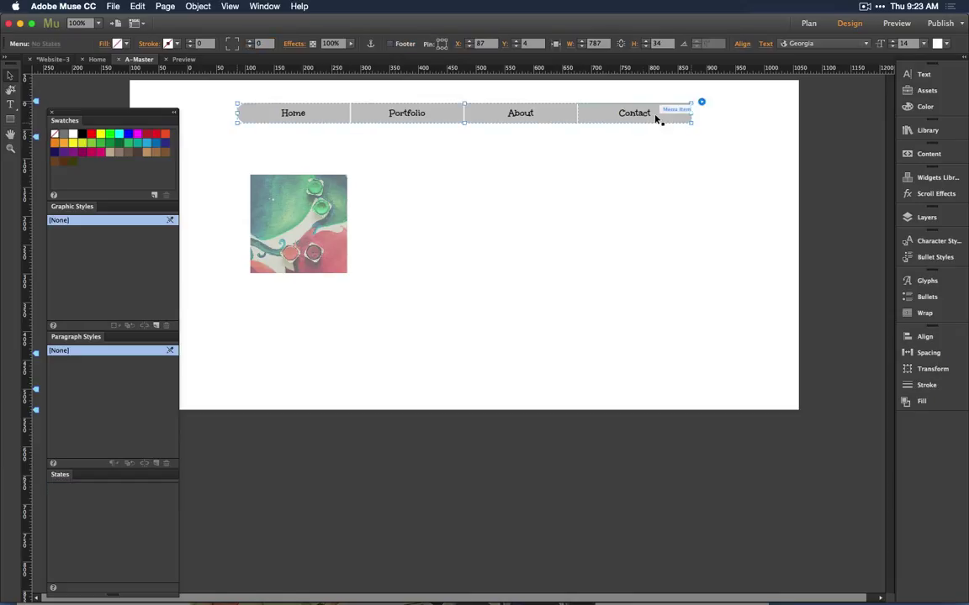
click(652, 113)
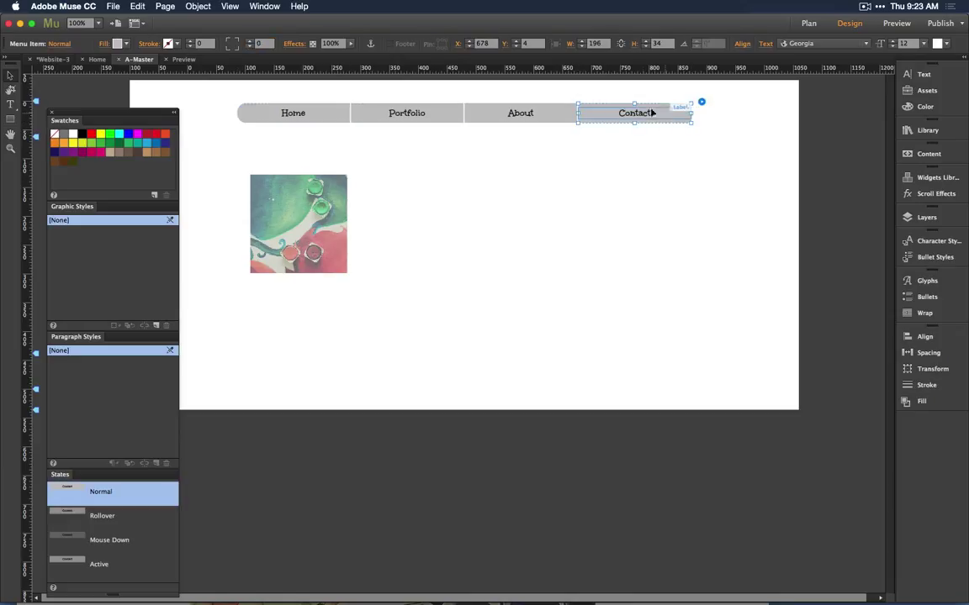
click(238, 39)
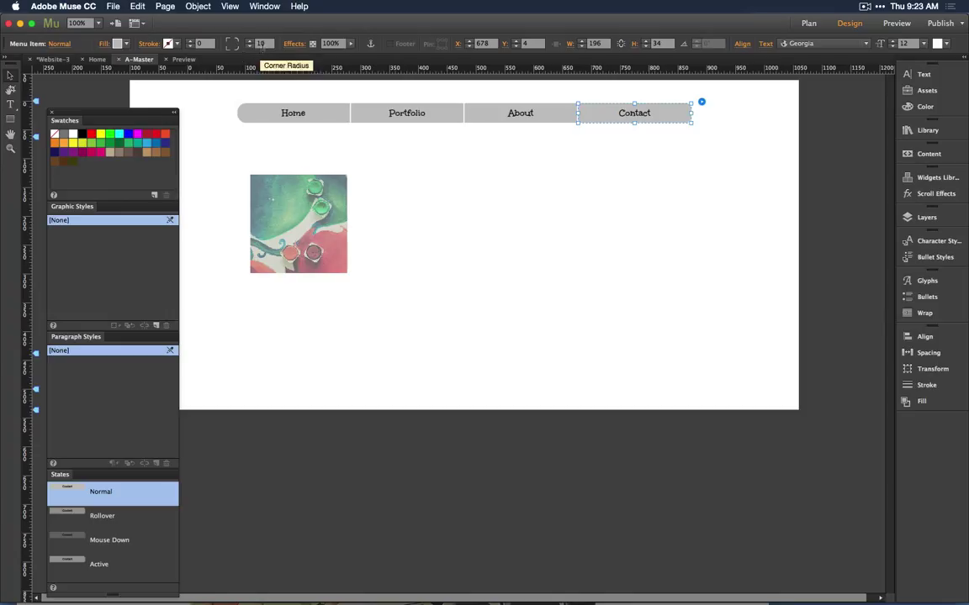
click(250, 41)
click(250, 41)
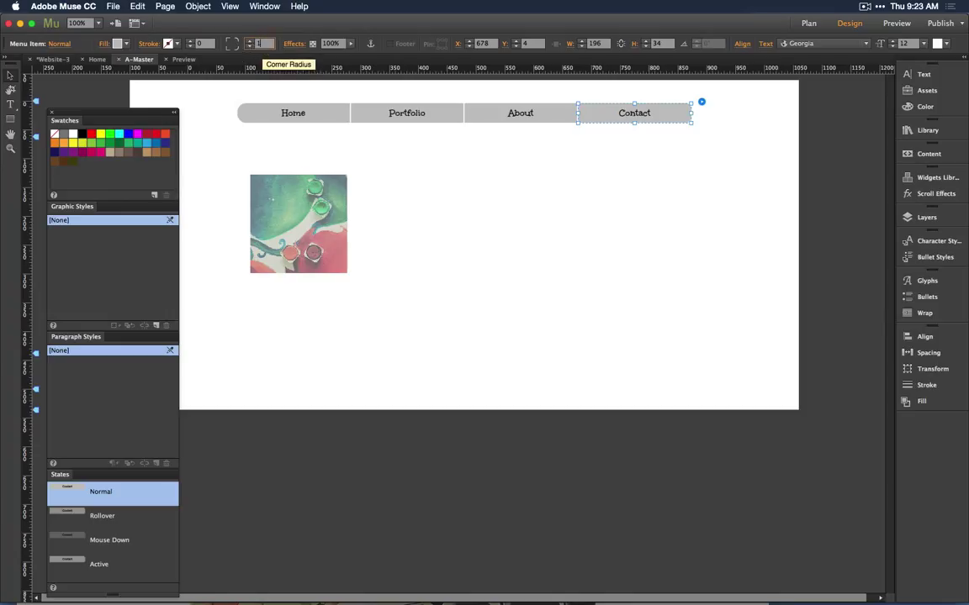
click(249, 41)
click(250, 41)
click(250, 41)
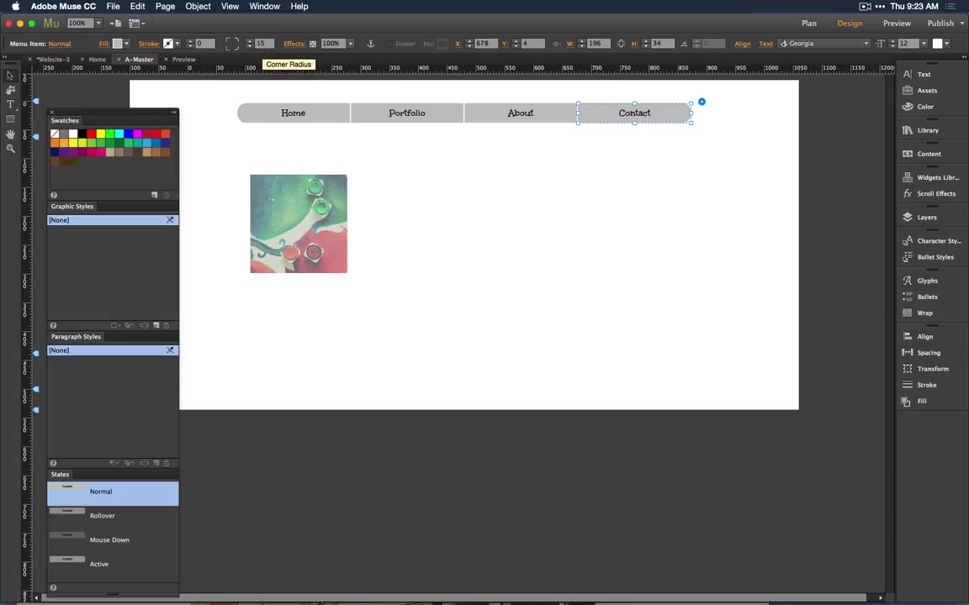
click(456, 215)
- Move the whole menu to X 132, Y 6, and check the About and Contact items individually
click(508, 122)
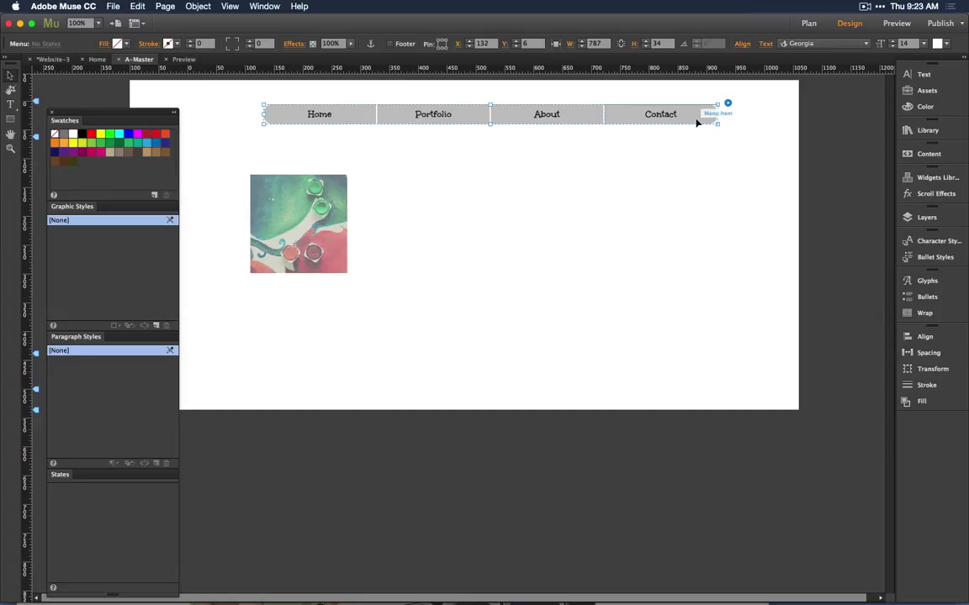
click(577, 119)
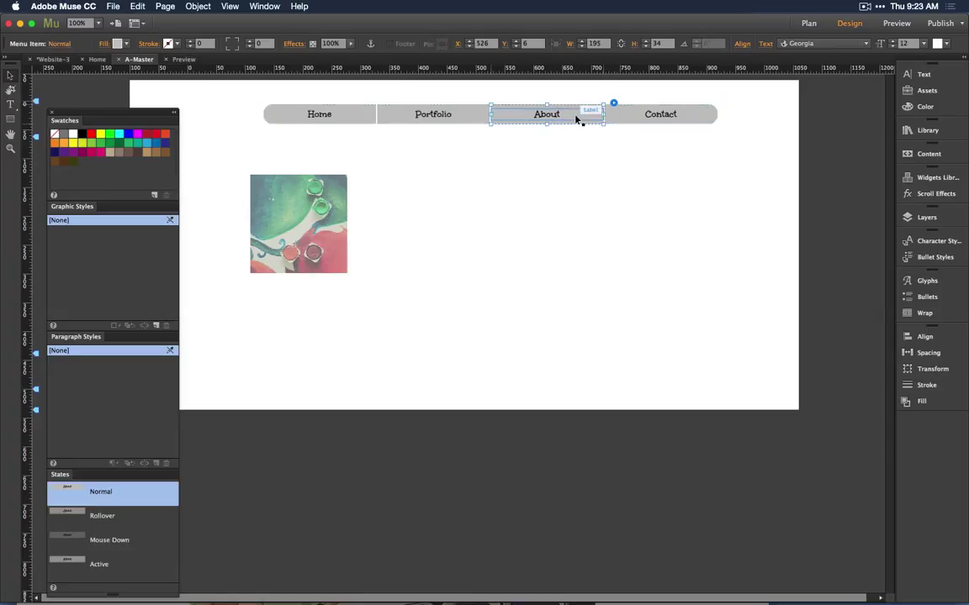
click(689, 115)
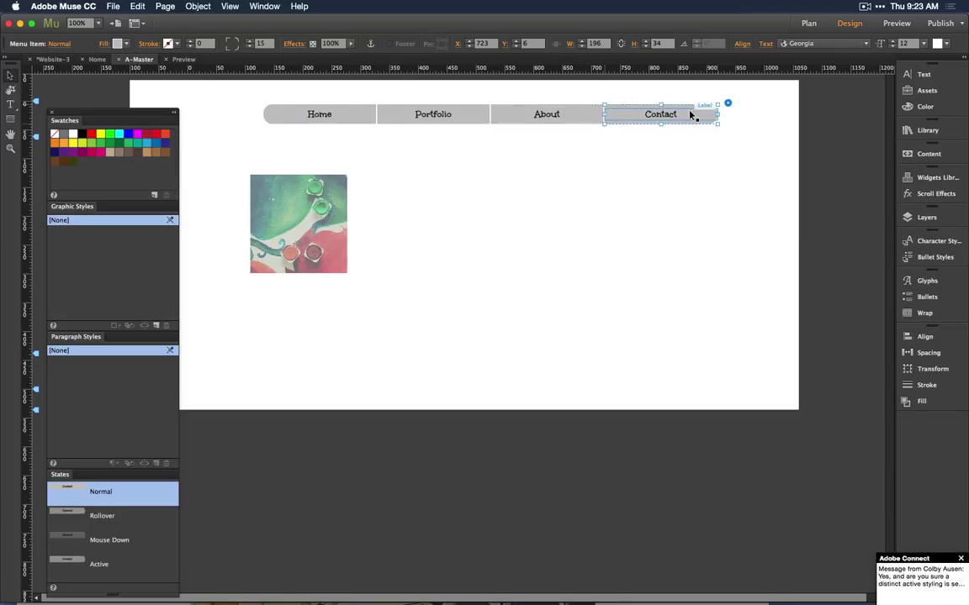
key(Escape)
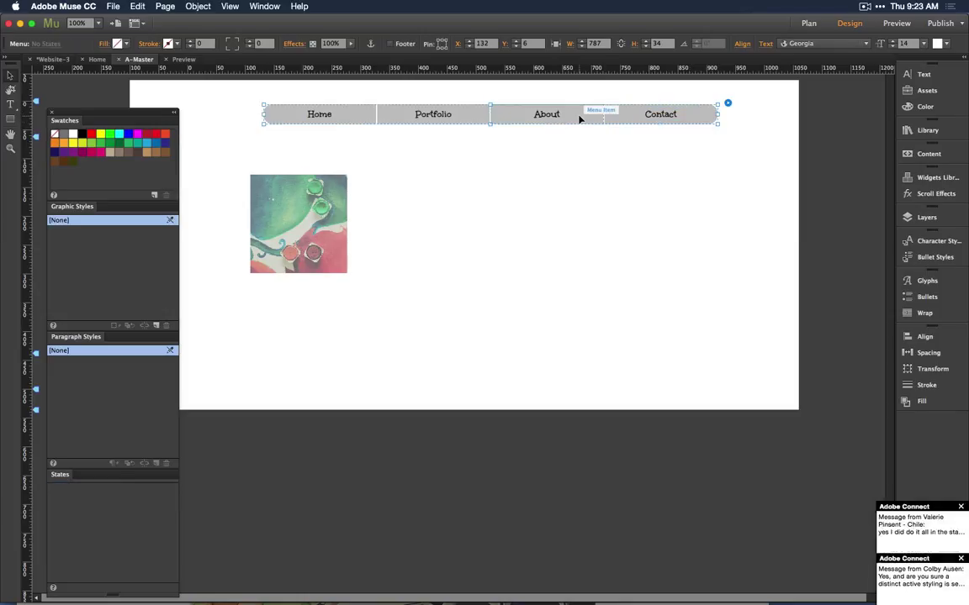
- Try Clear All Styling on the whole menu, undo it and deselect the menu
right_click(579, 120)
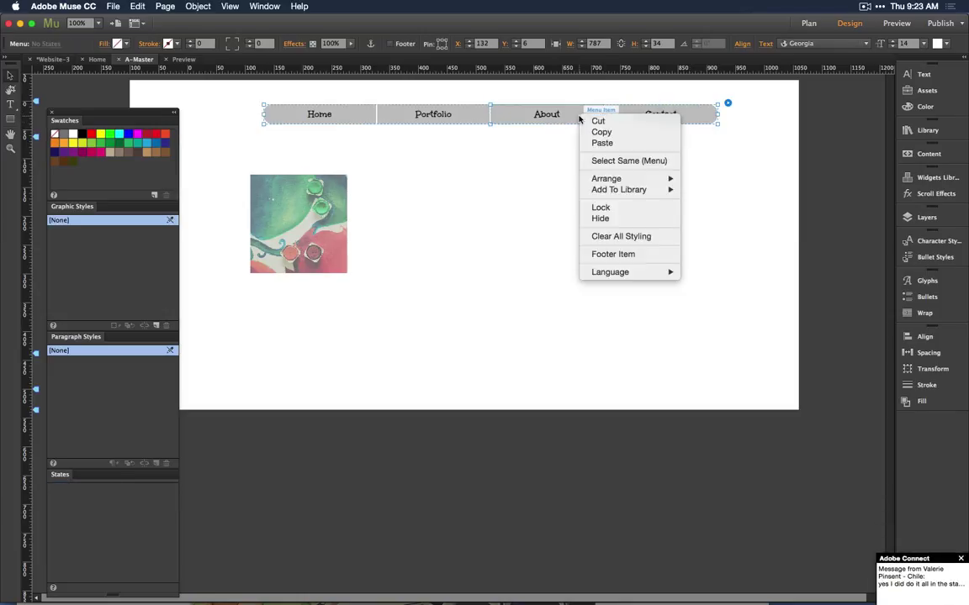
click(602, 240)
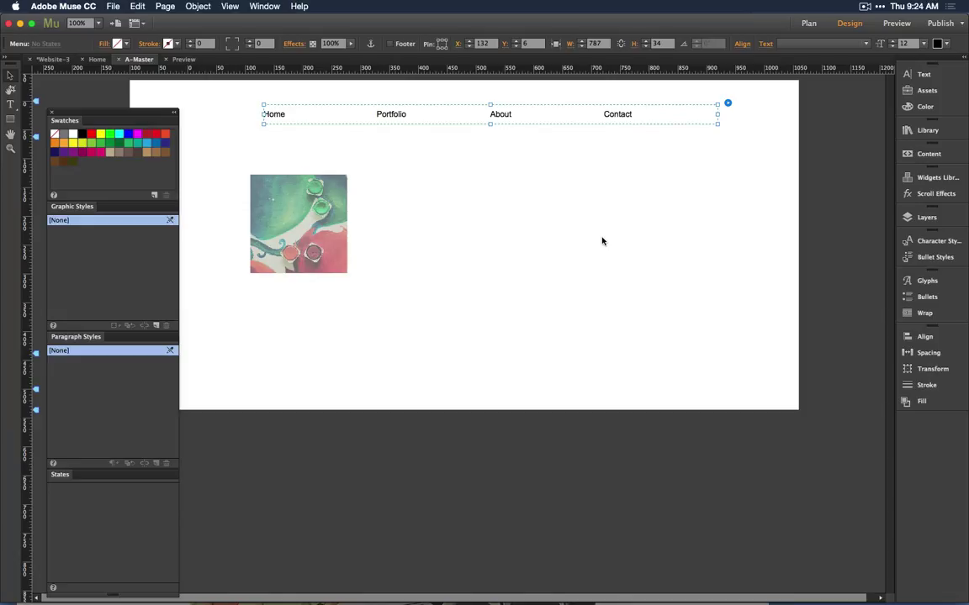
key(super+z)
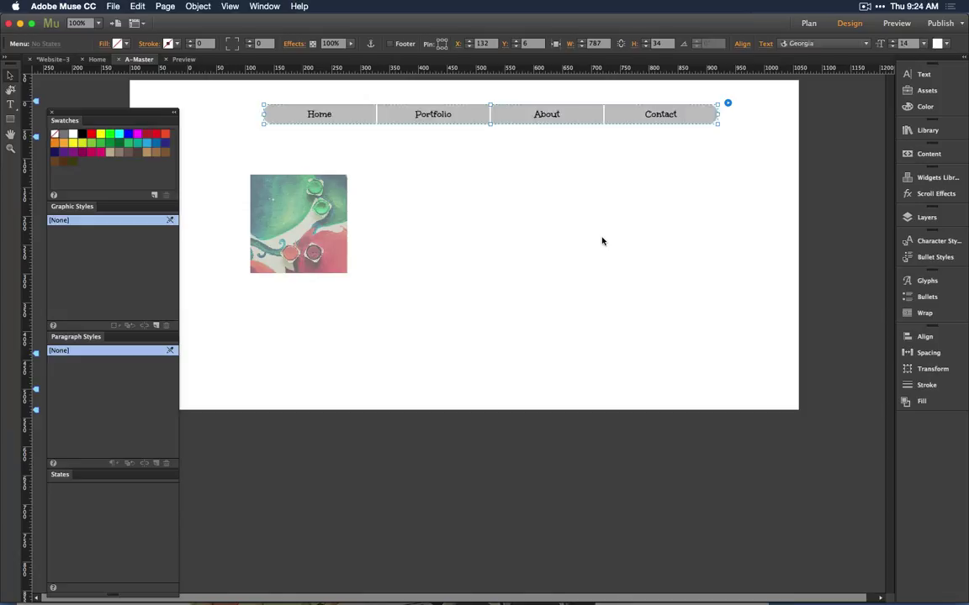
click(583, 251)
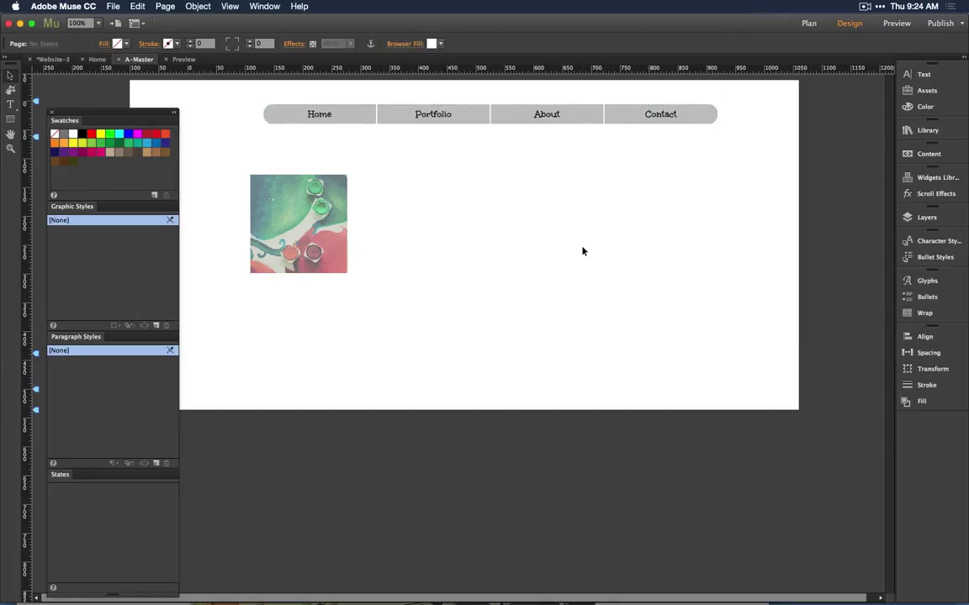
- Review the Portfolio menu item's Rollover, Mouse Down and Active states, returning to Mouse Down
click(445, 119)
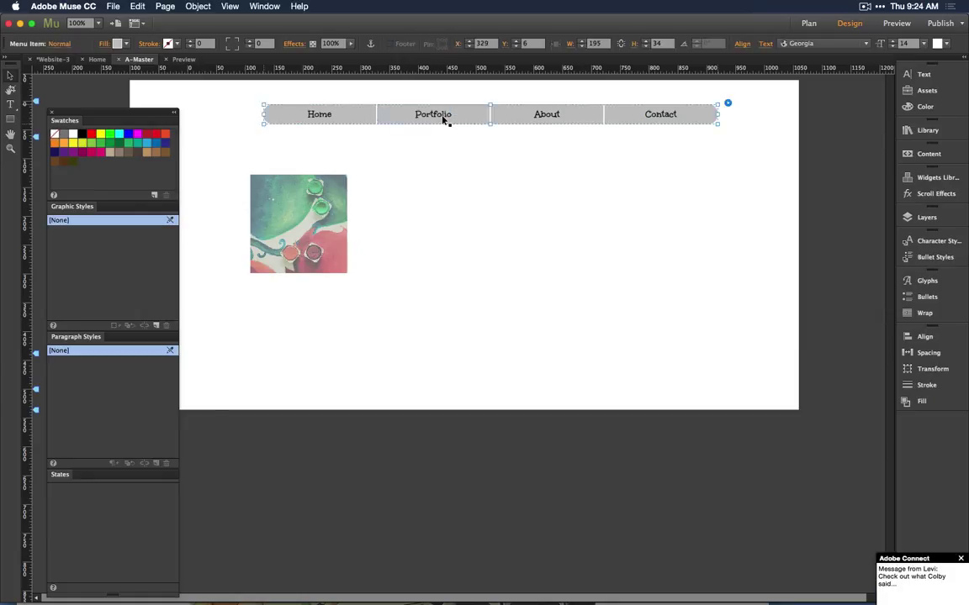
click(445, 118)
click(104, 523)
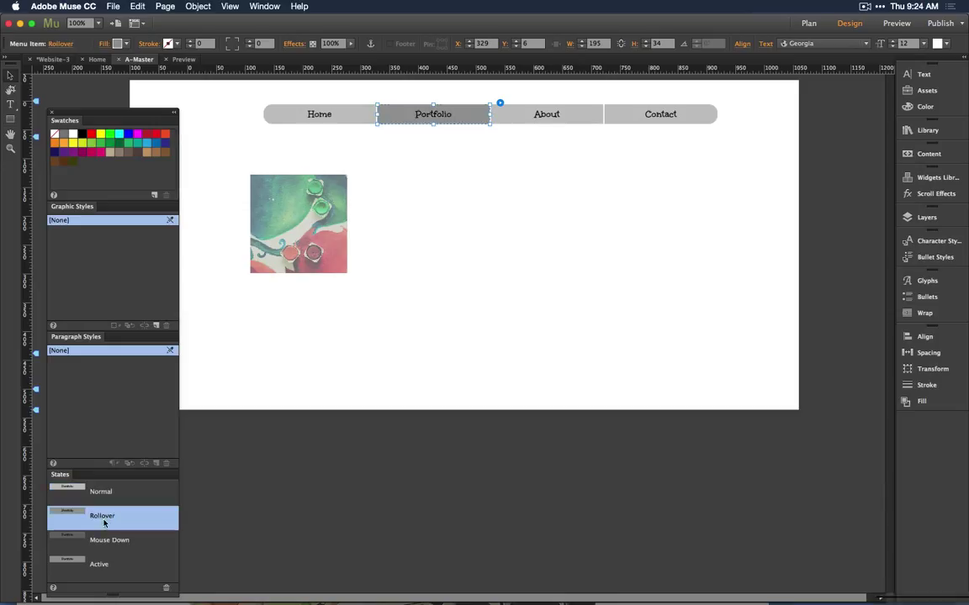
click(94, 541)
click(92, 565)
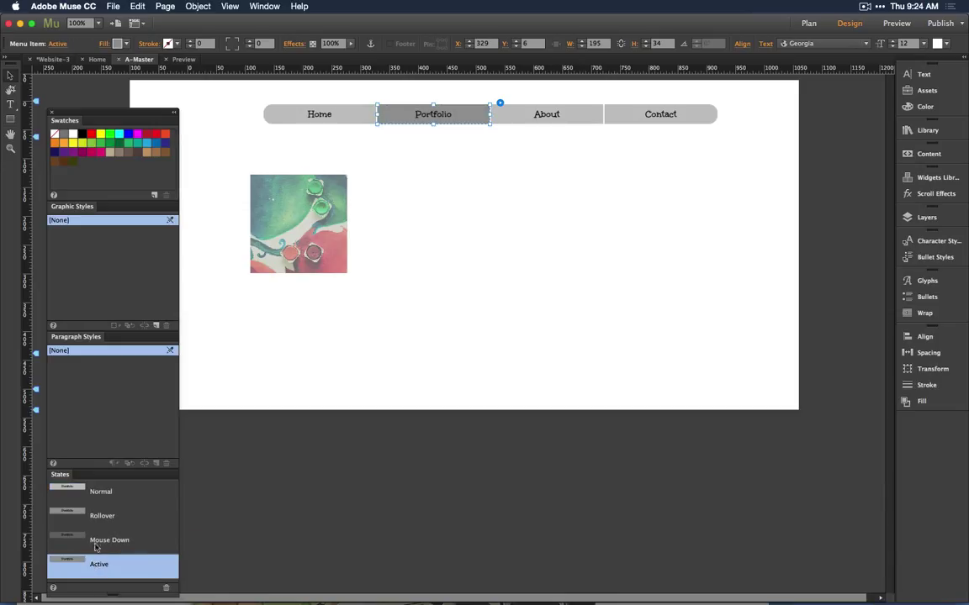
click(94, 540)
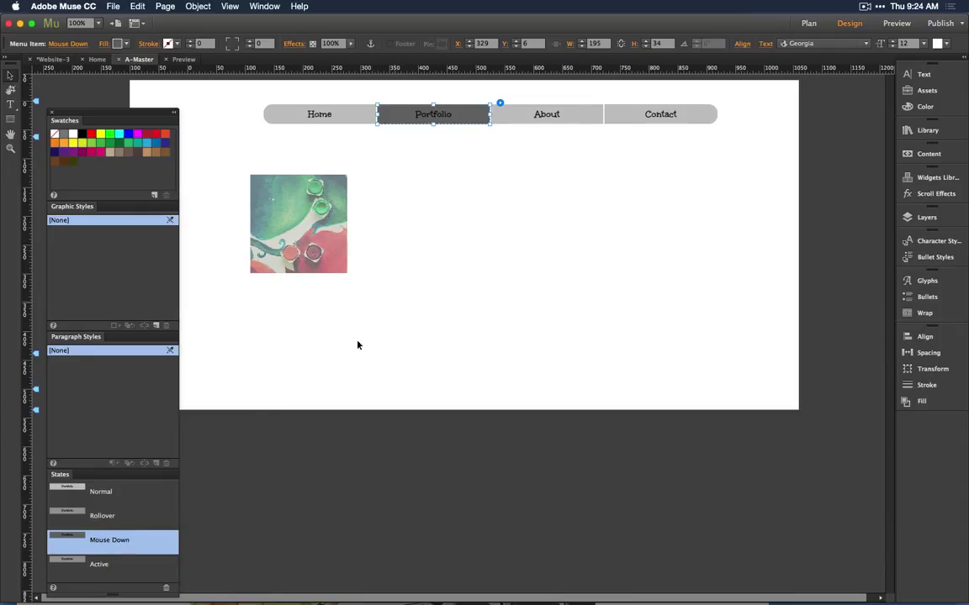
- Examine the Mouse Down state of the Contact, About and Home menu items and of the image rectangle
mouse_move(113, 550)
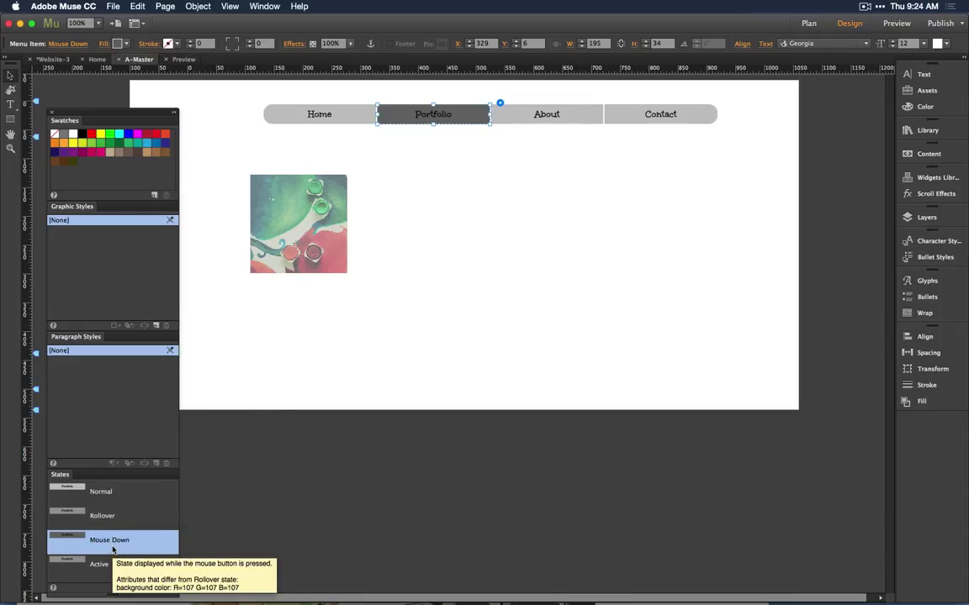
click(629, 122)
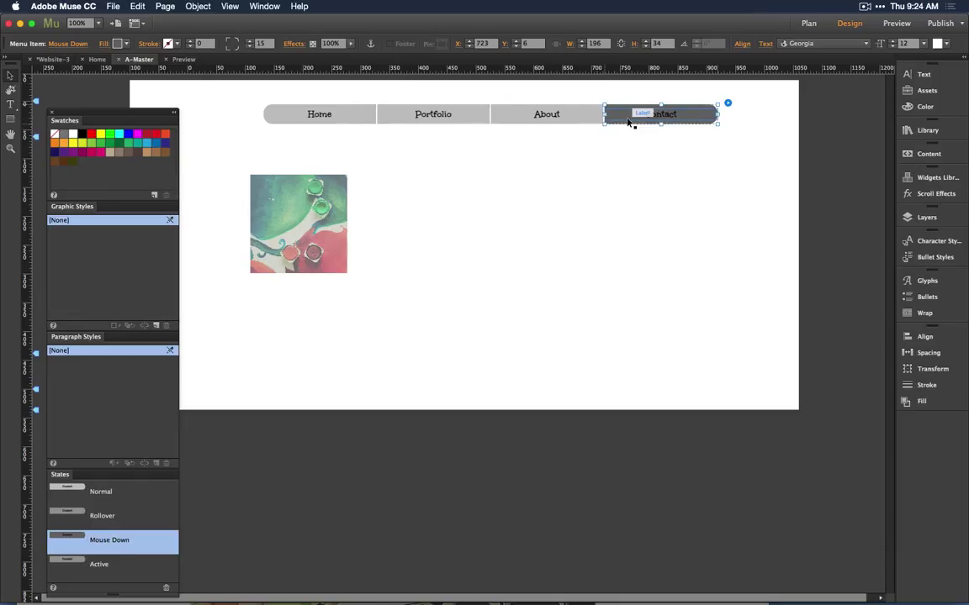
click(559, 123)
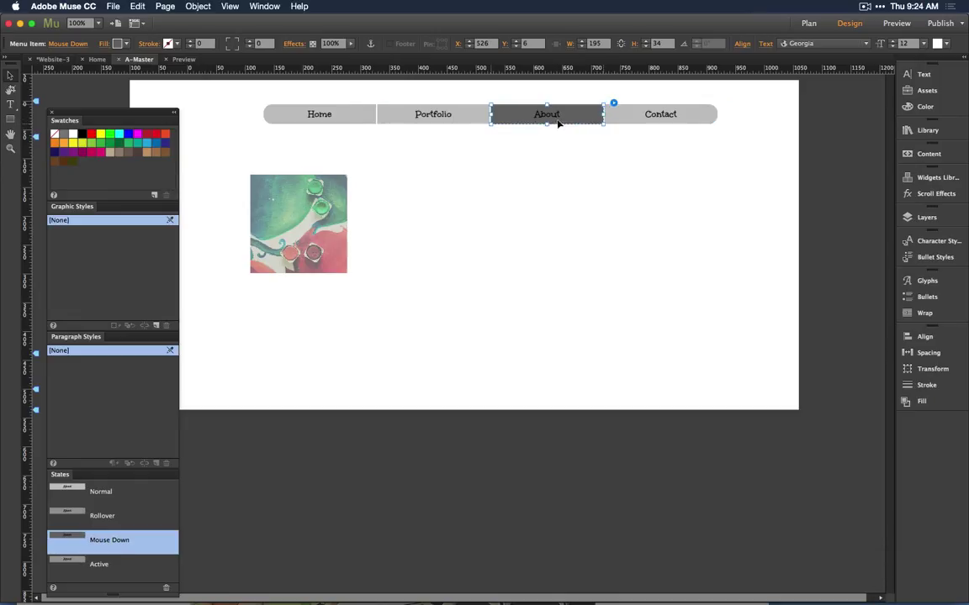
click(304, 119)
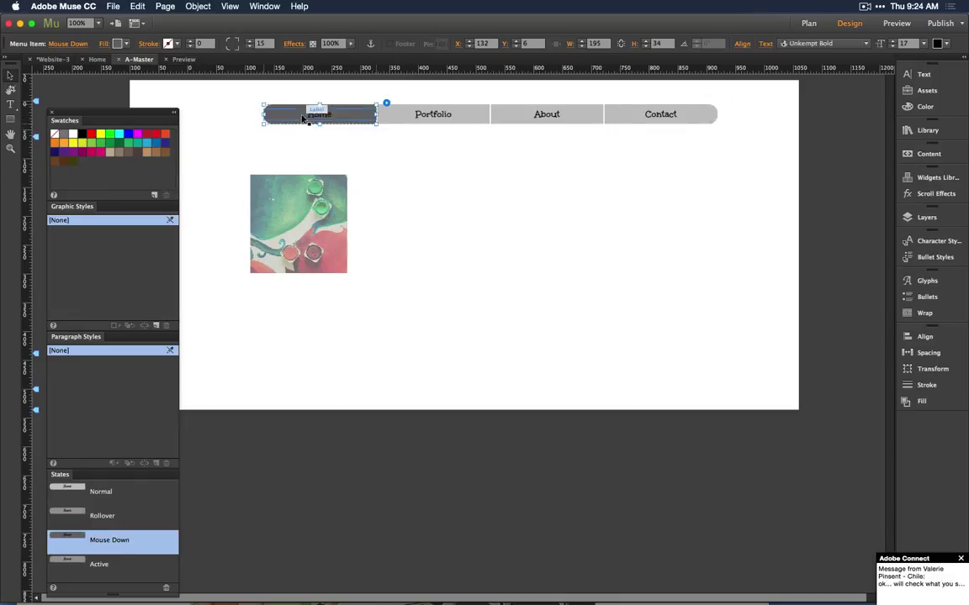
click(304, 235)
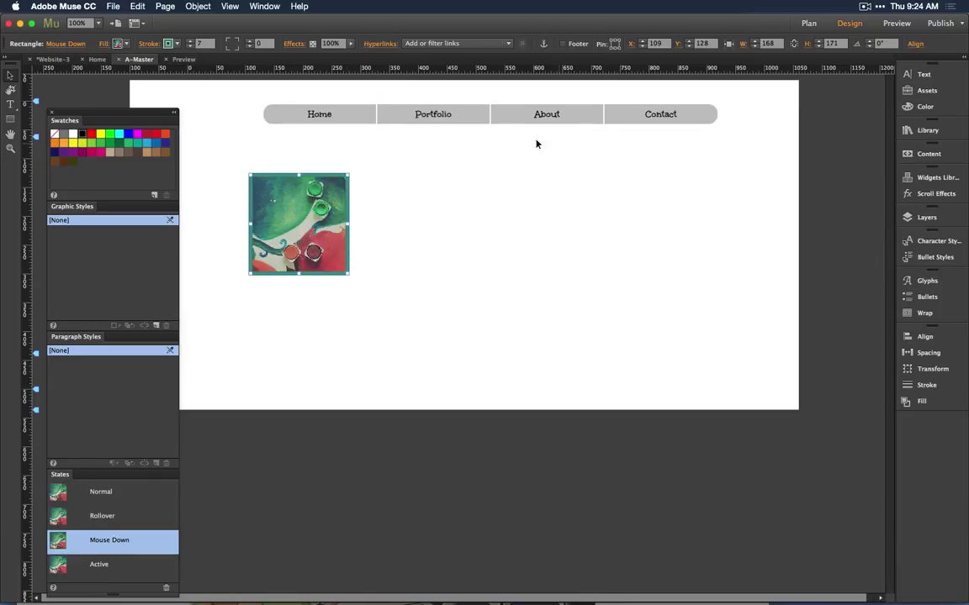
- Check the Normal state of the About and Portfolio menu items, and the Active state of Portfolio and the image rectangle
click(520, 114)
click(519, 114)
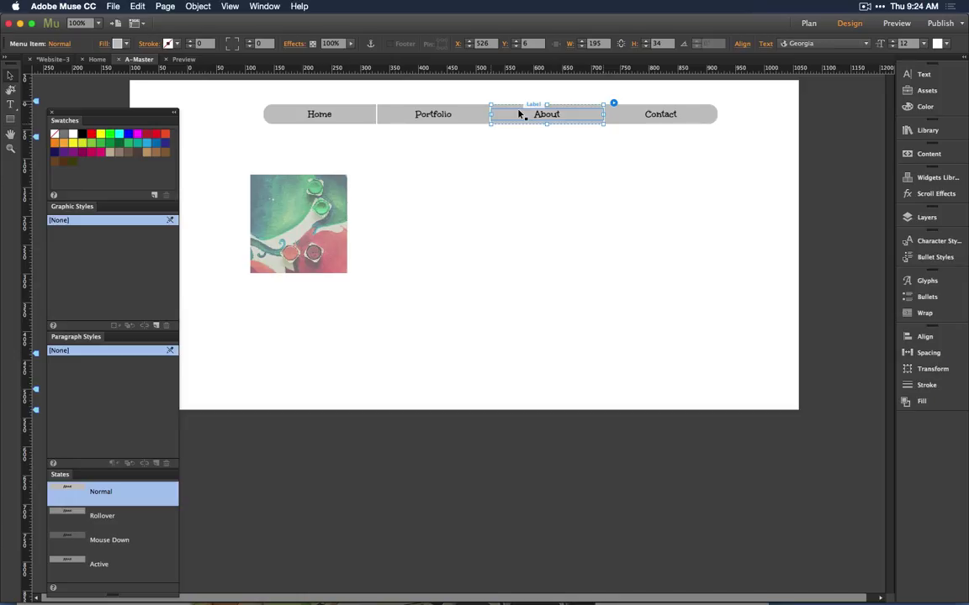
click(557, 179)
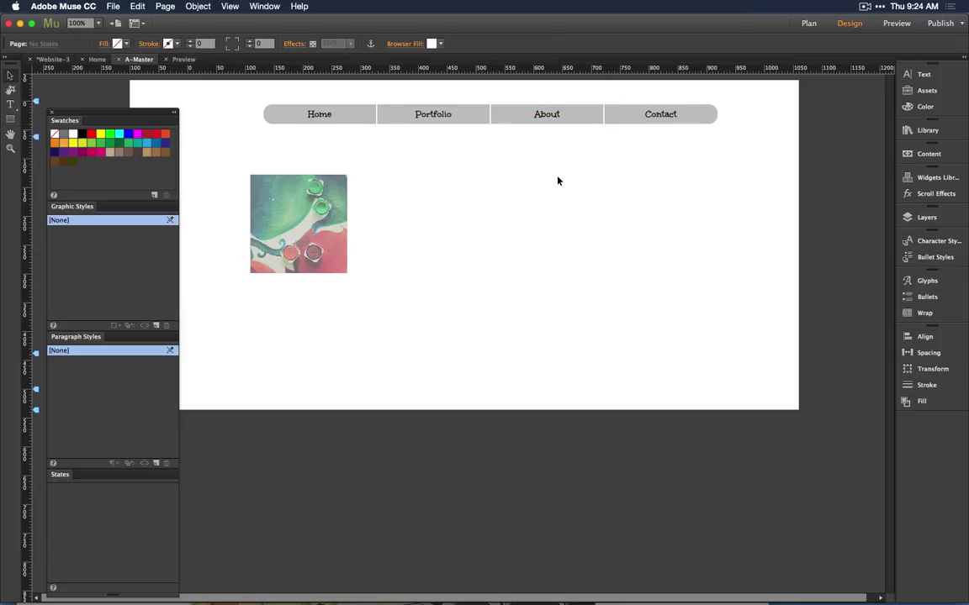
click(440, 122)
click(441, 122)
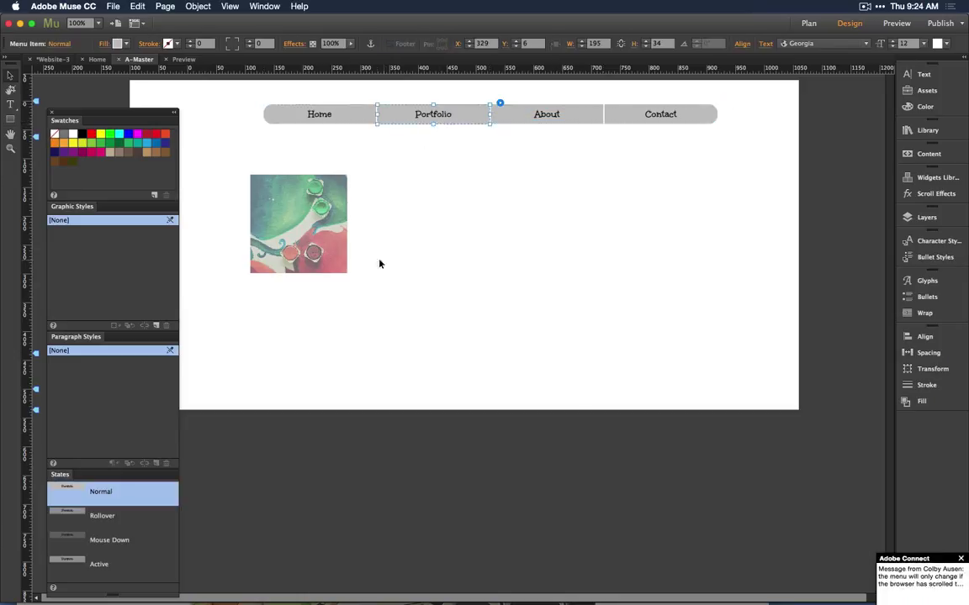
click(67, 562)
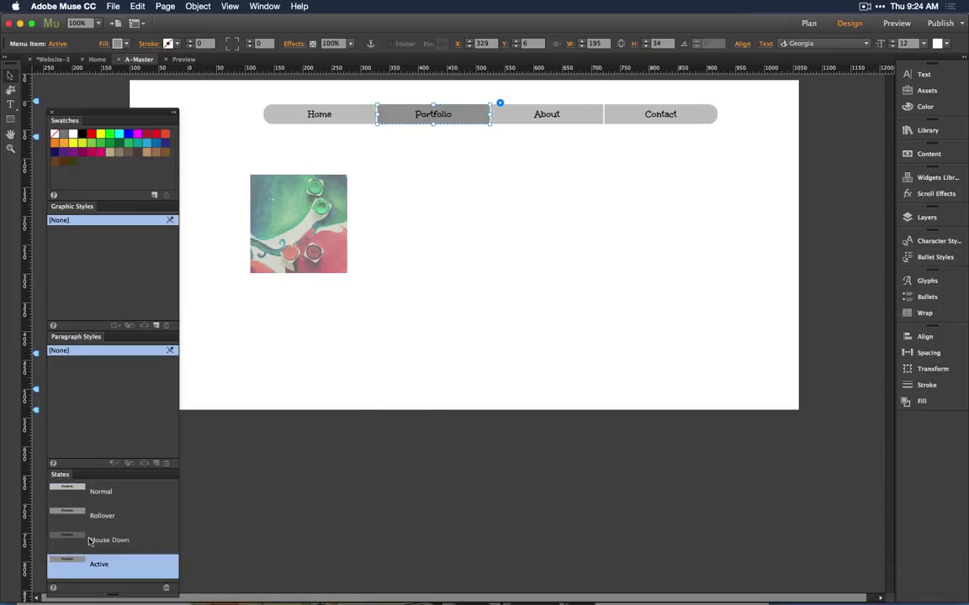
click(287, 244)
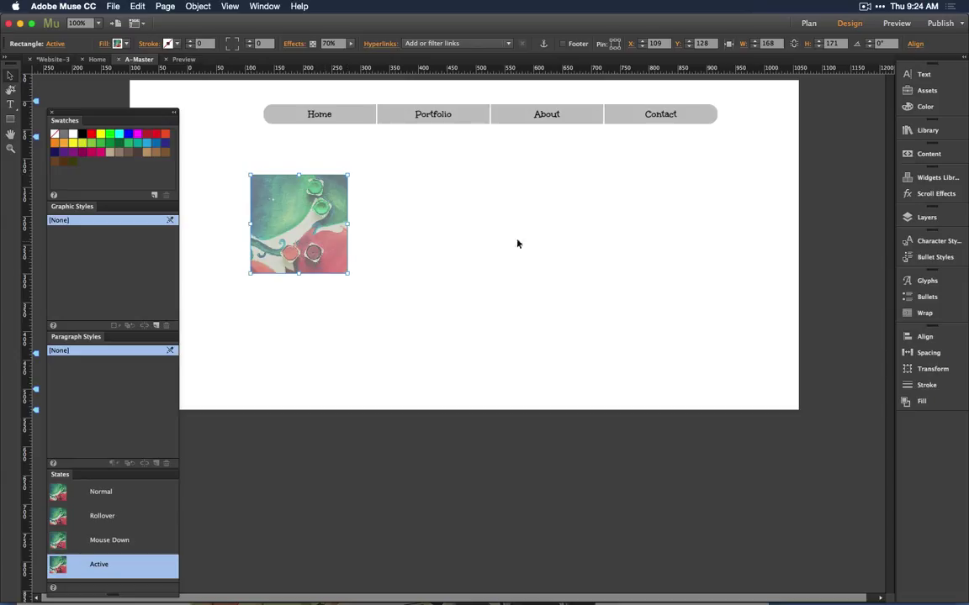
- Review the Contact menu item's Rollover, Mouse Down and Active states and deselect it
click(641, 114)
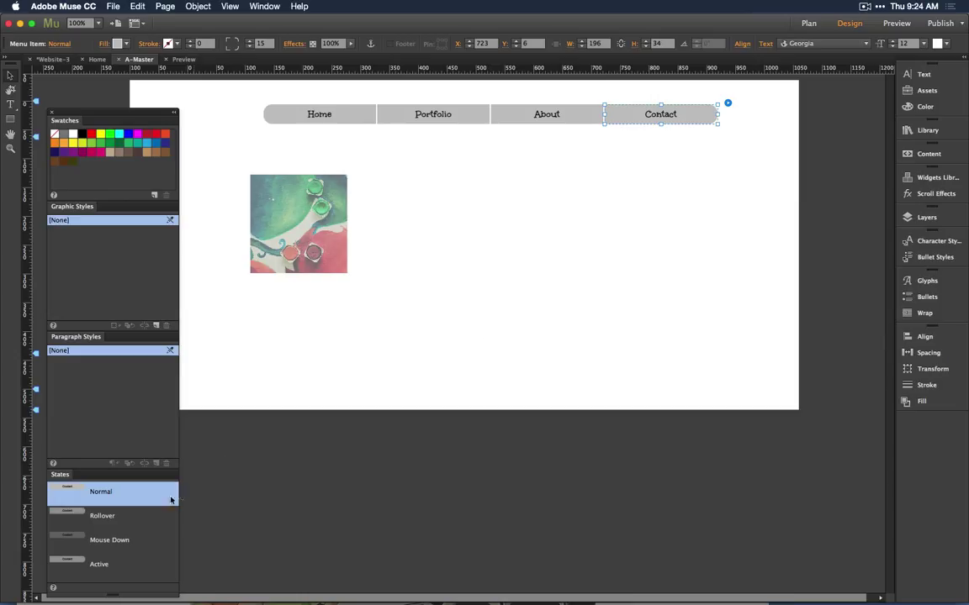
click(126, 515)
click(141, 541)
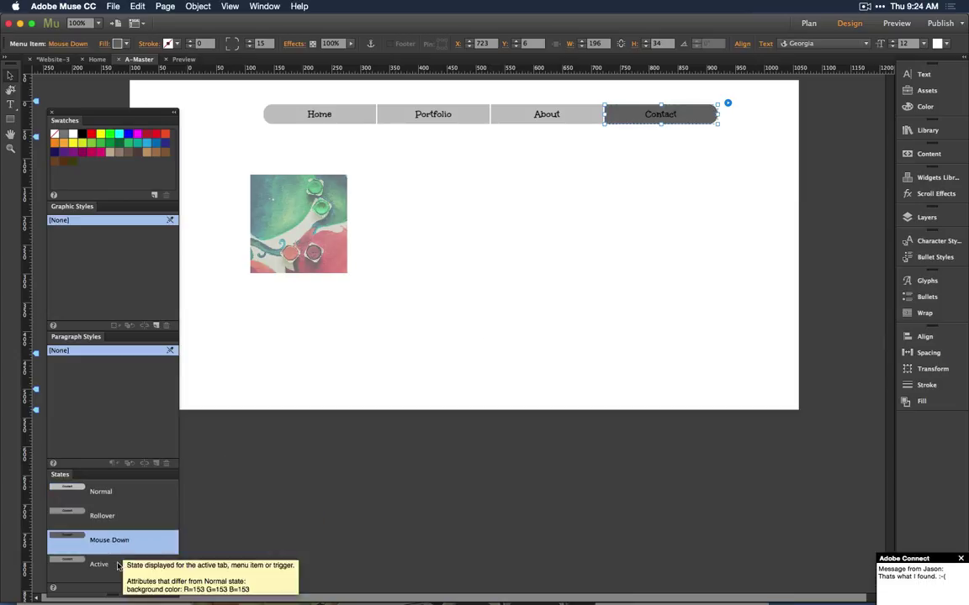
click(117, 565)
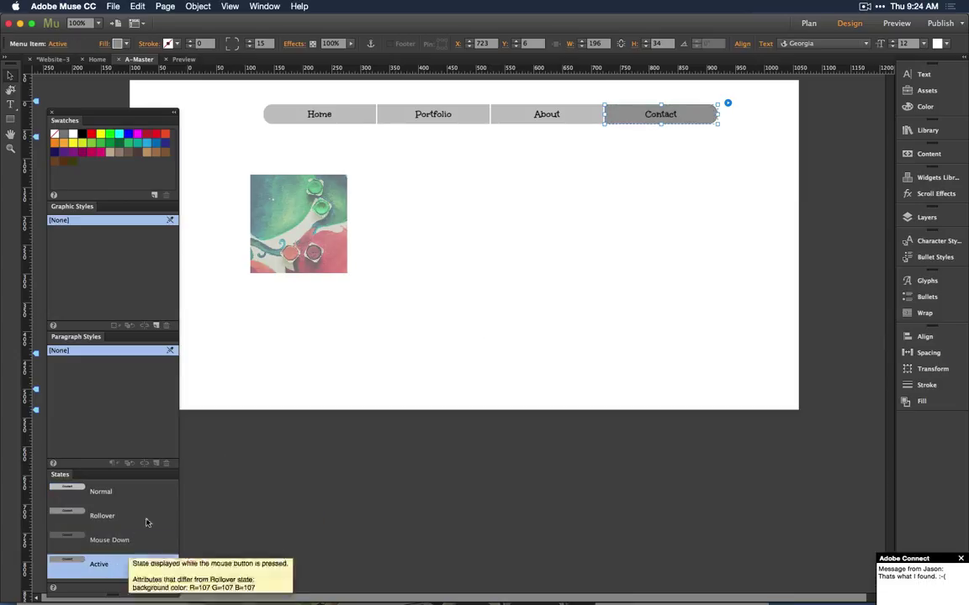
click(414, 277)
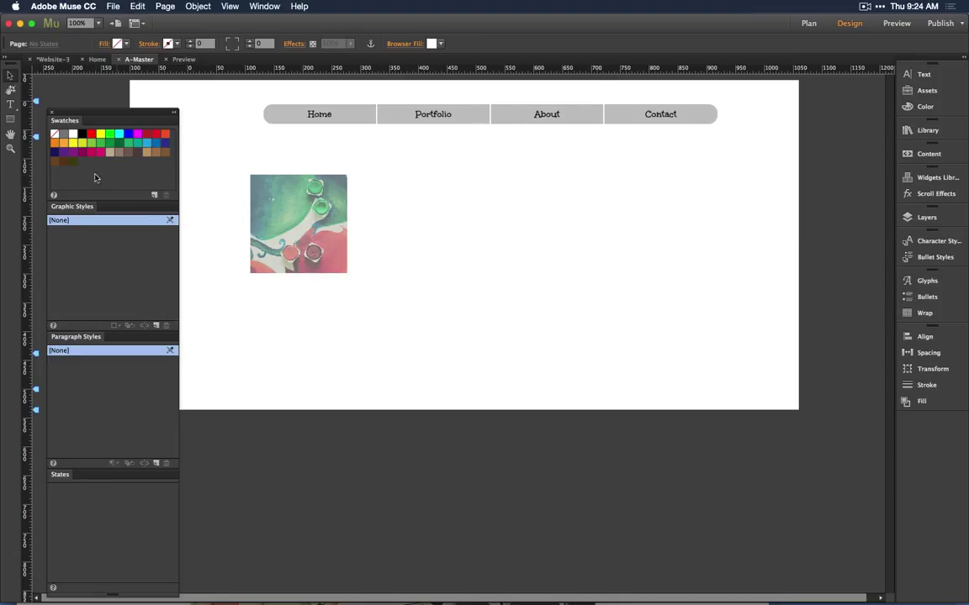
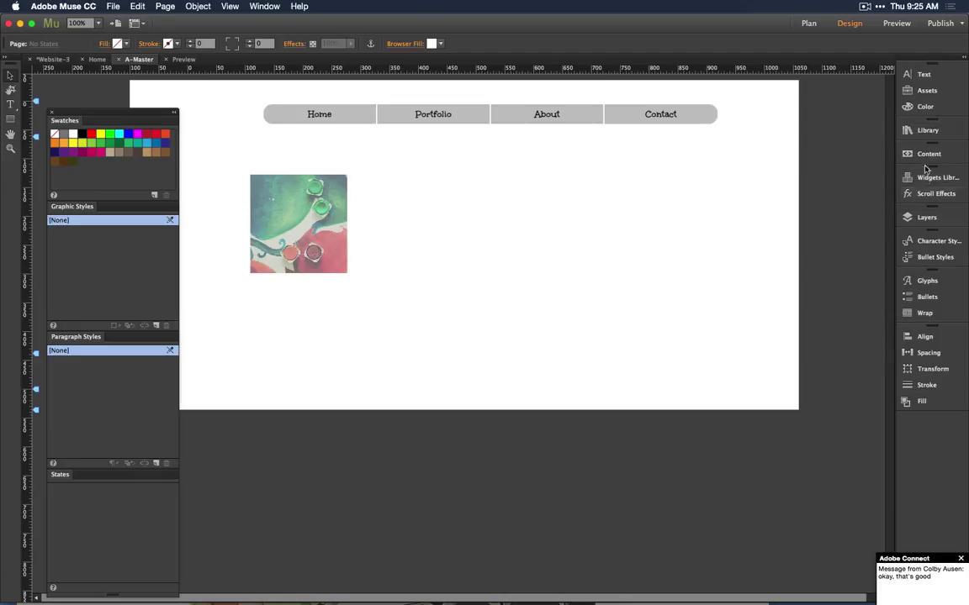
- Try out a Vertical menu widget below the image at X 62, Y 380, and delete it
click(936, 178)
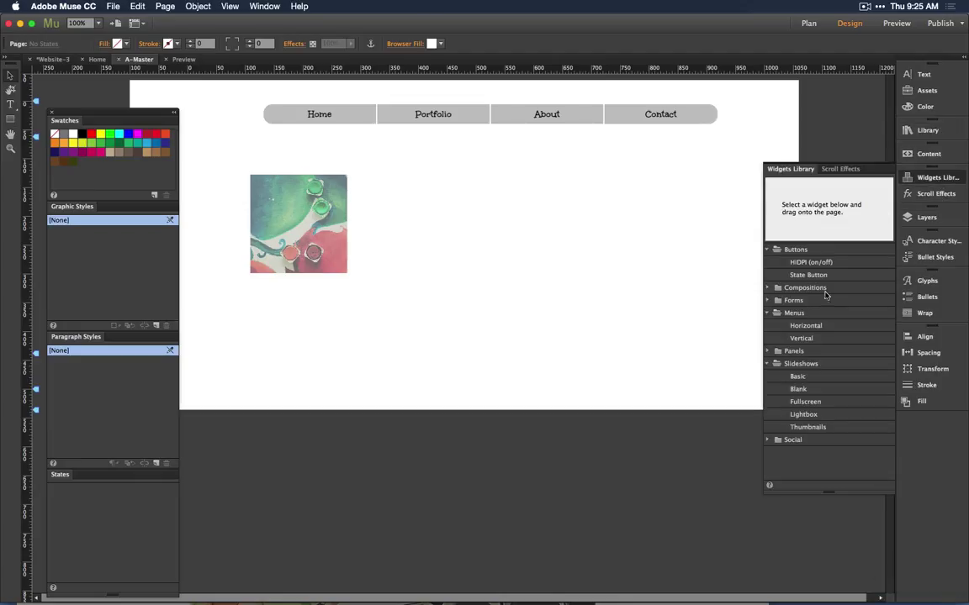
click(795, 338)
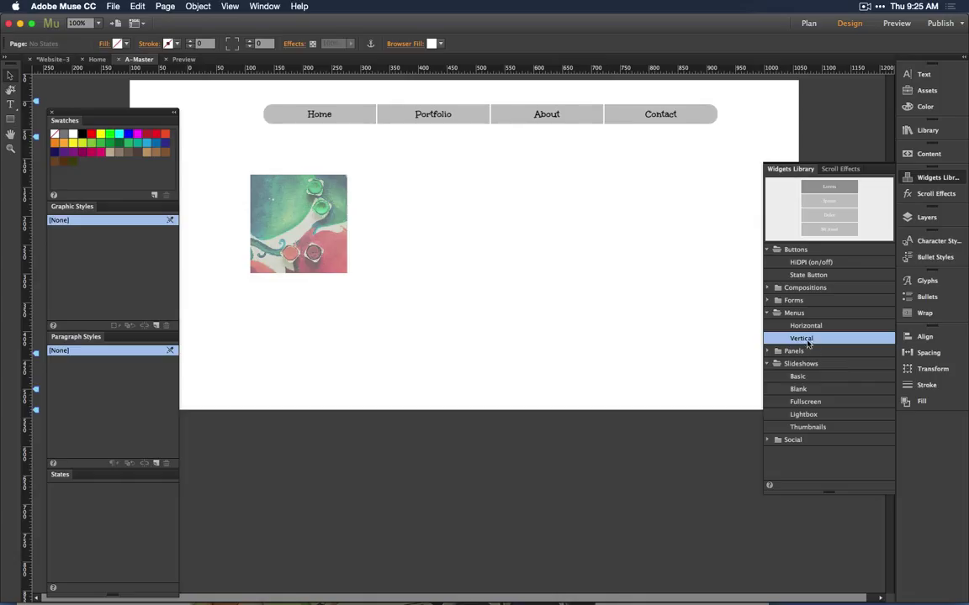
drag(790, 339, 286, 323)
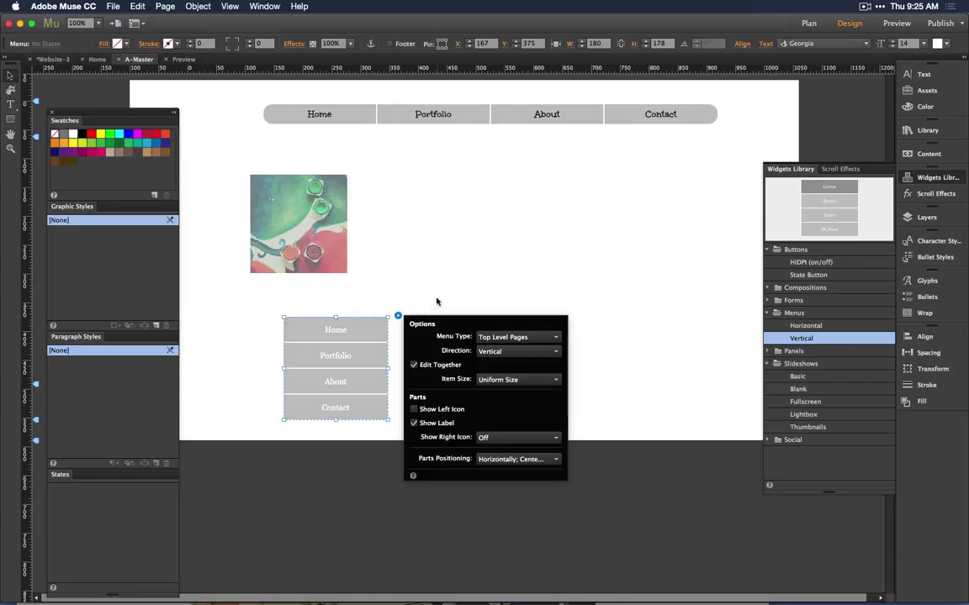
drag(360, 329, 302, 335)
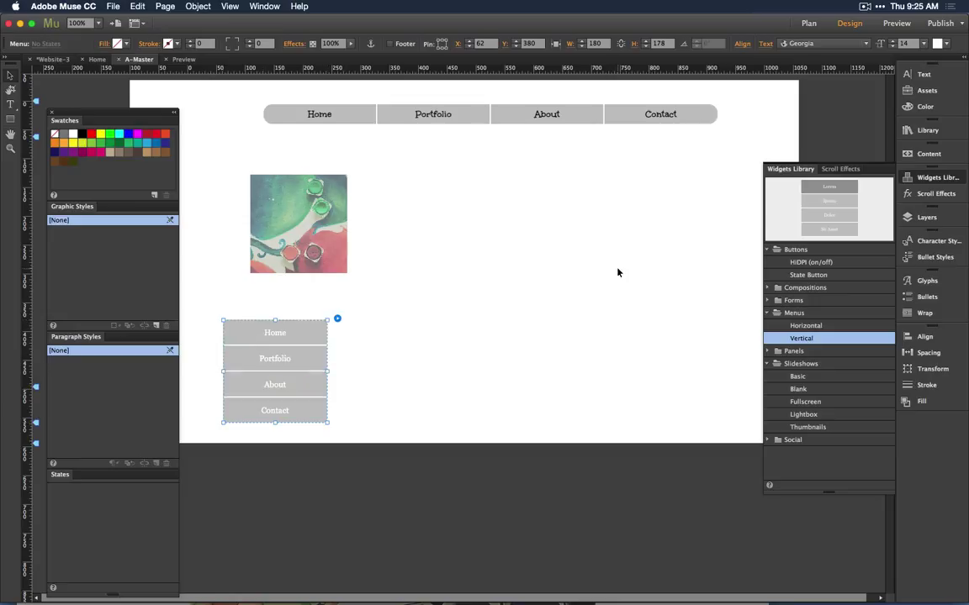
click(586, 122)
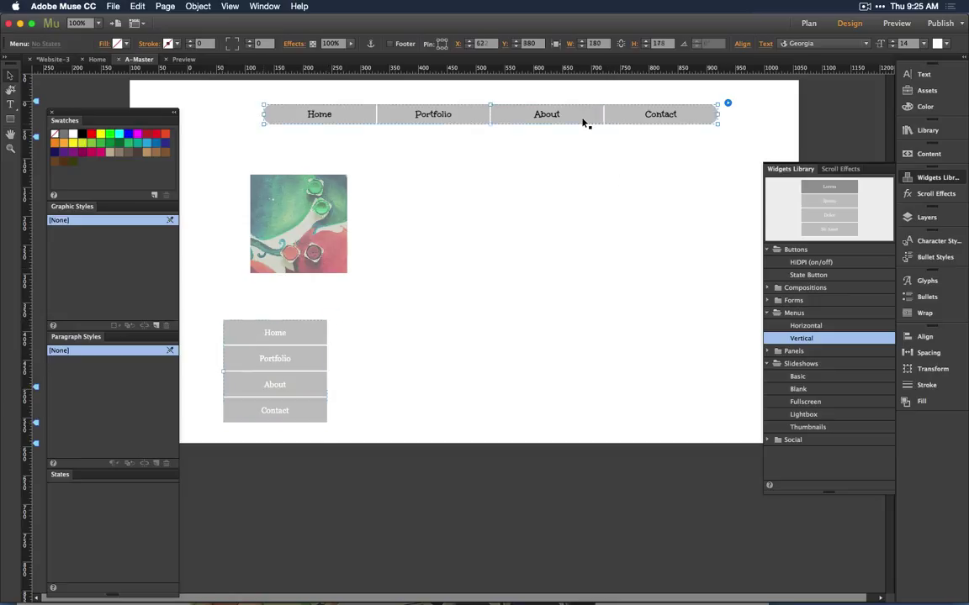
click(267, 370)
key(Delete)
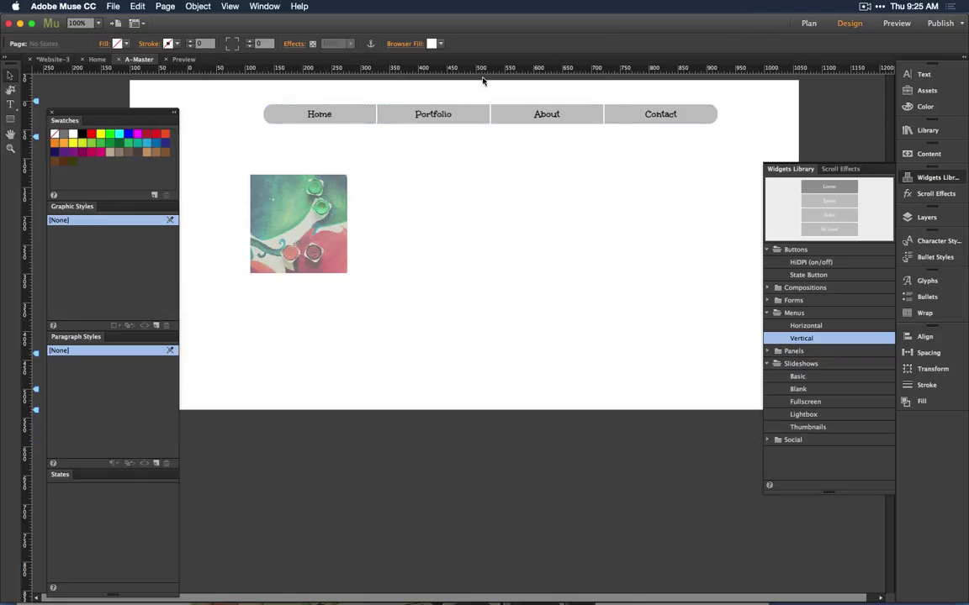
- Duplicate the styled horizontal menu to X 35, Y 361 below the image, with the copy's Direction set to Vertical
drag(468, 119, 428, 341)
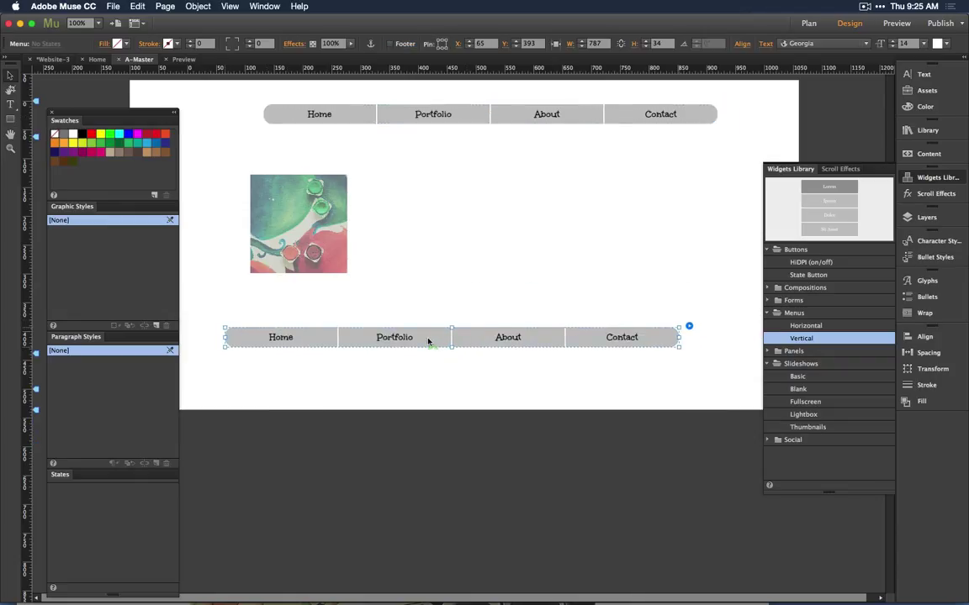
click(688, 326)
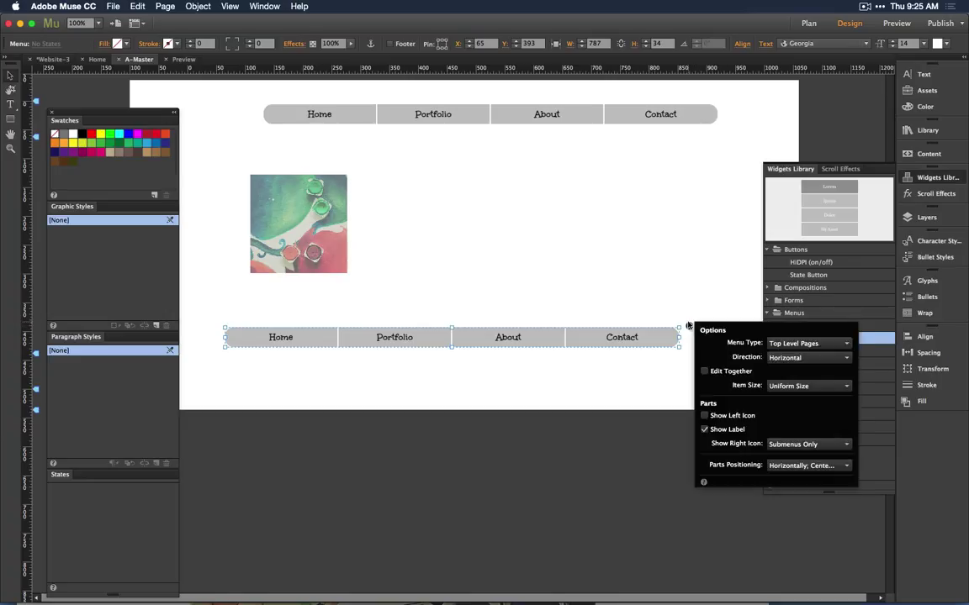
click(789, 359)
click(788, 358)
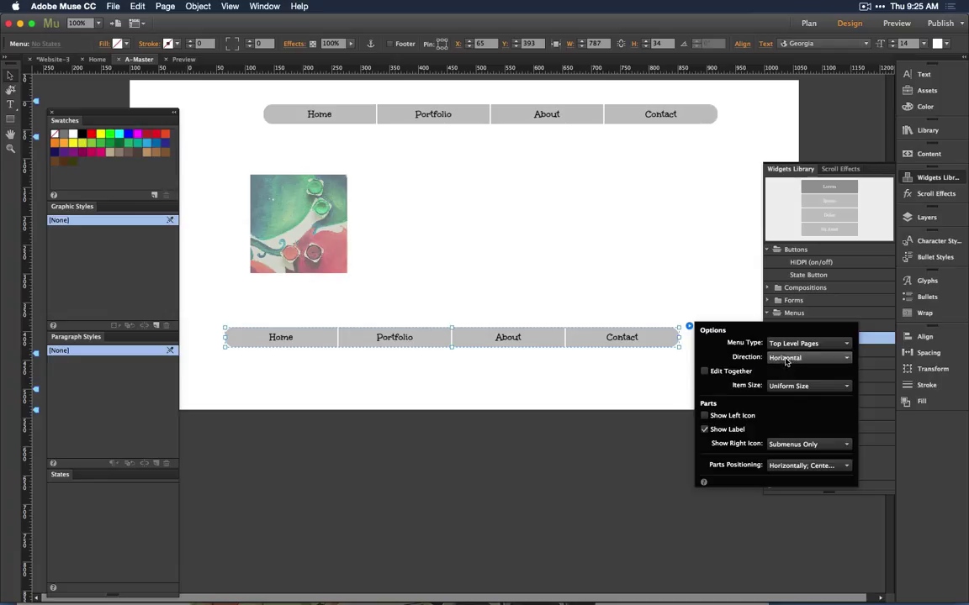
click(786, 359)
click(781, 381)
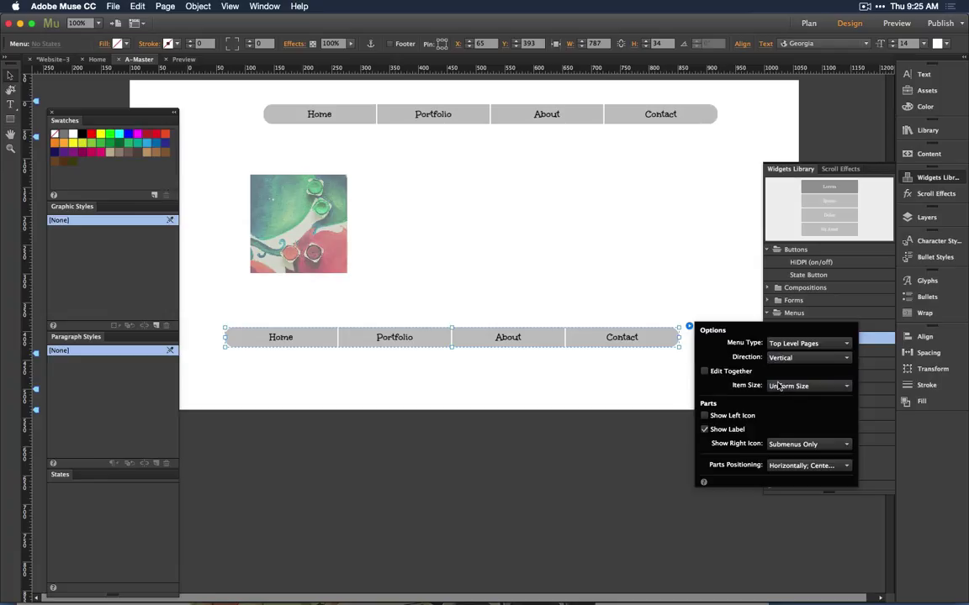
click(580, 365)
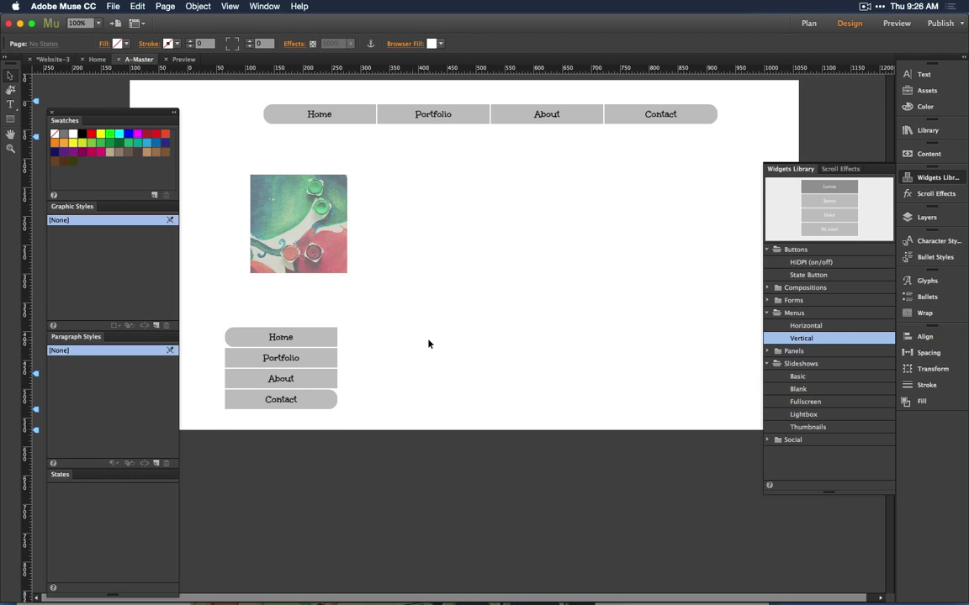
click(286, 355)
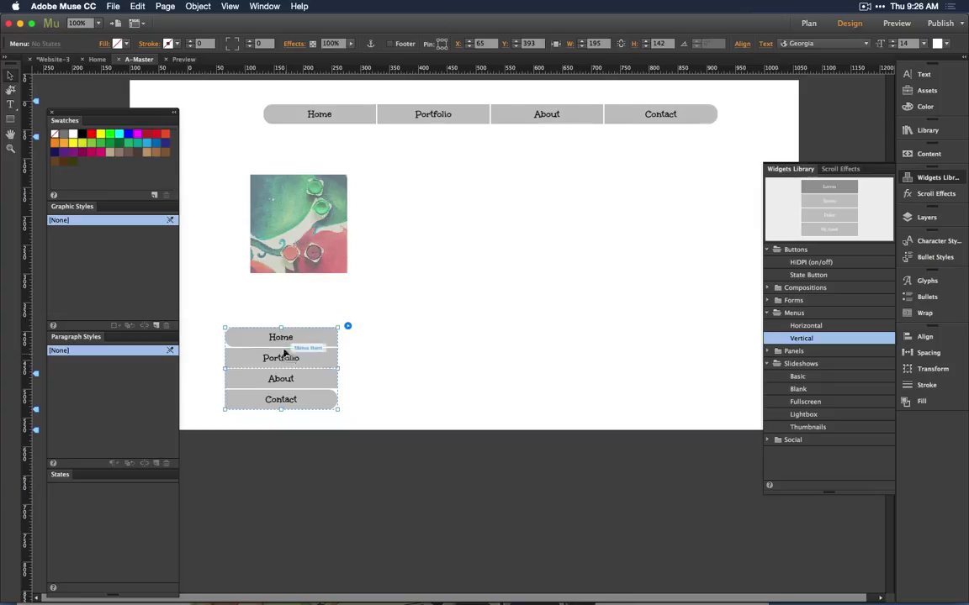
drag(303, 336, 284, 319)
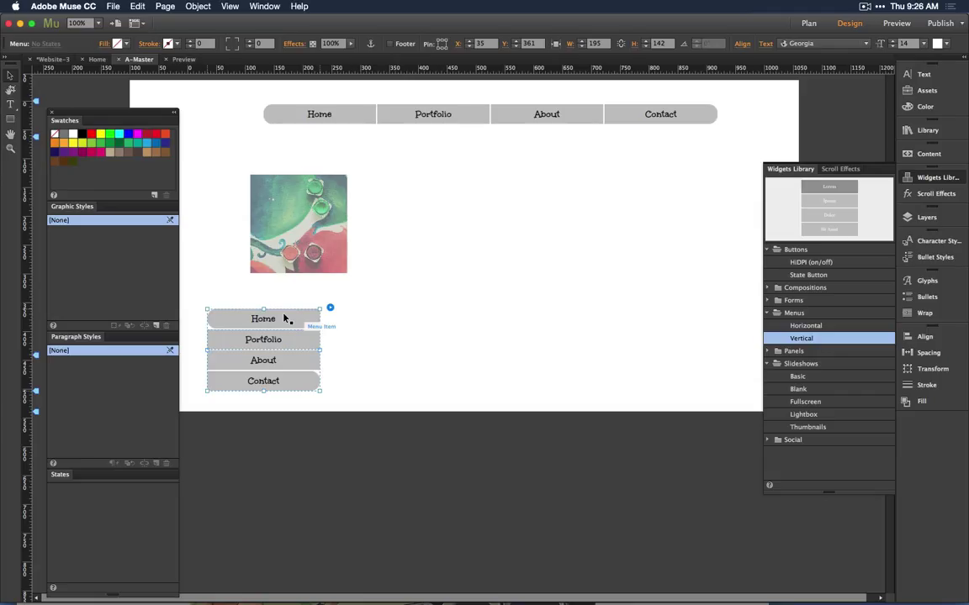
- Reorder the About page between Home and Portfolio in the site plan, and return to the A-Master page
click(808, 23)
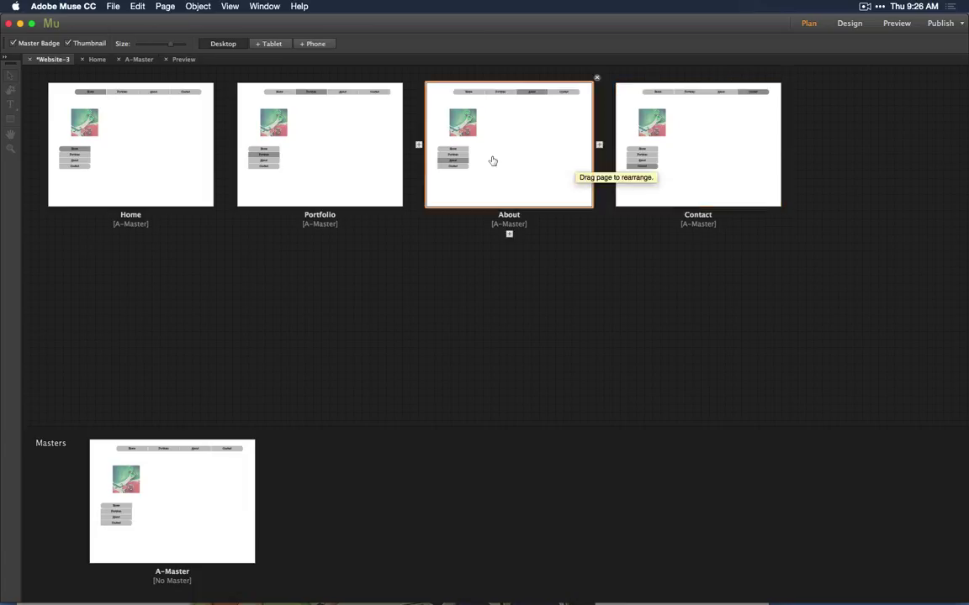
drag(510, 158, 231, 144)
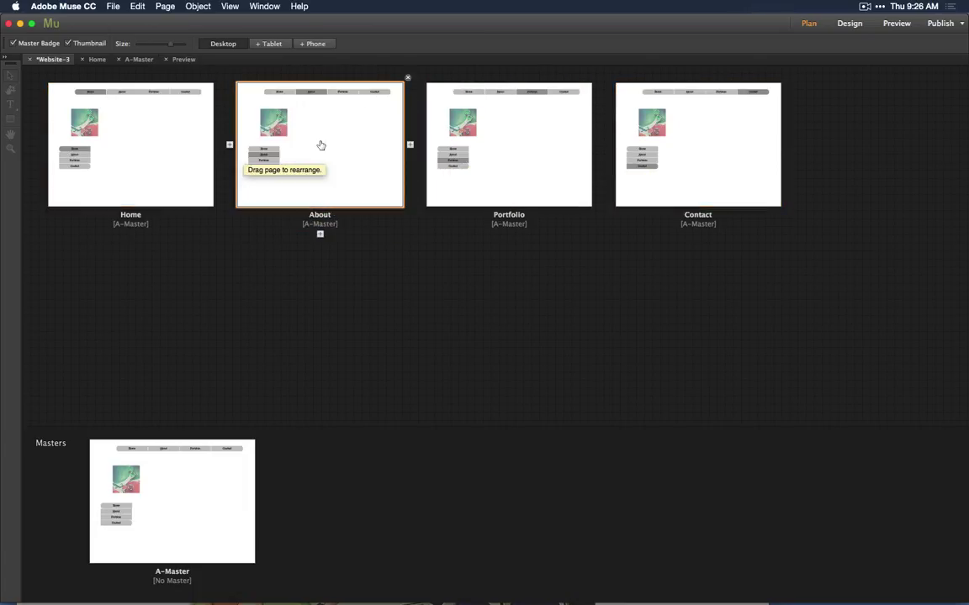
double_click(227, 483)
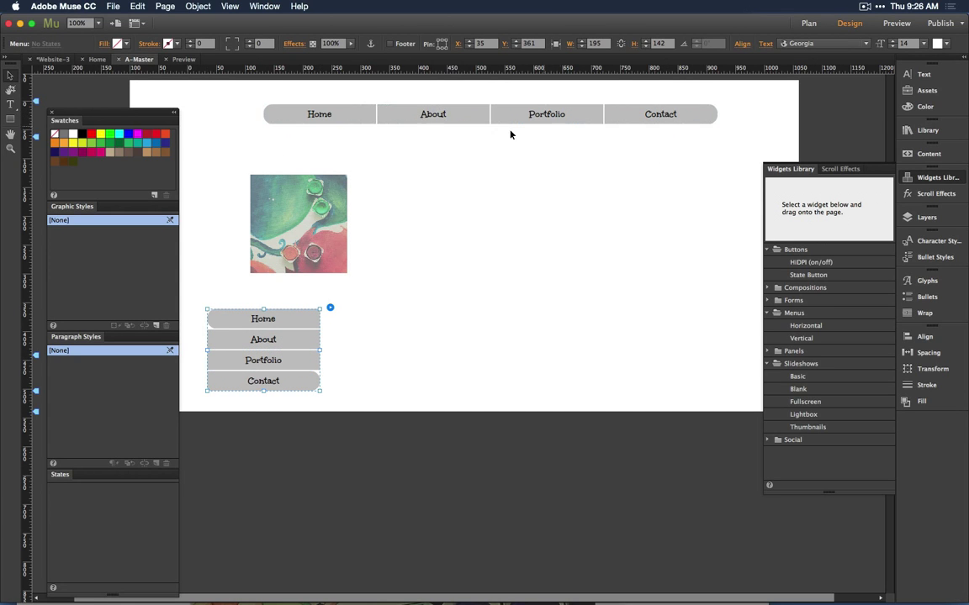
click(472, 264)
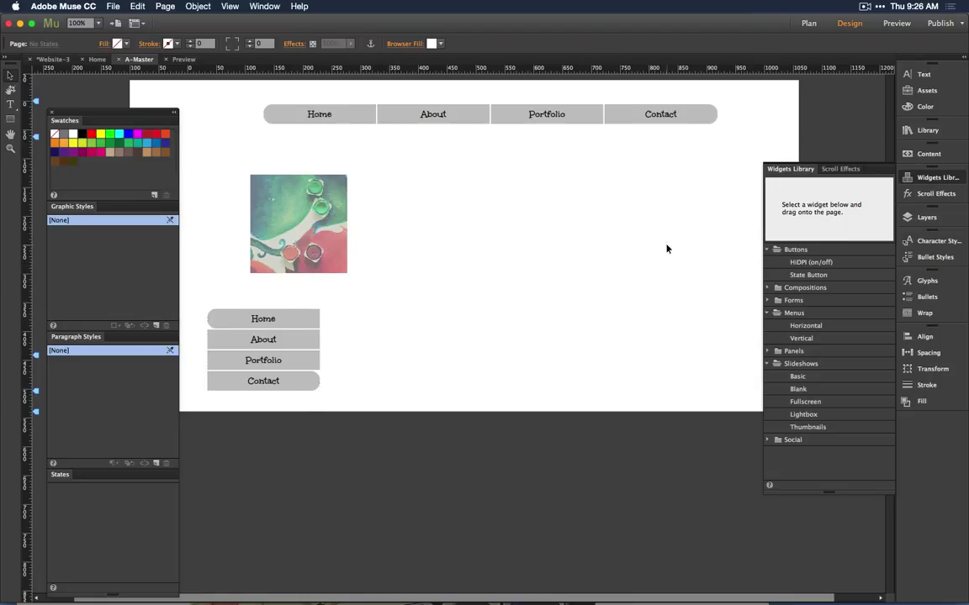
- Try deleting the vertical menu copy selected together with the horizontal menu's Portfolio item, and undo the deletion
click(572, 118)
click(571, 118)
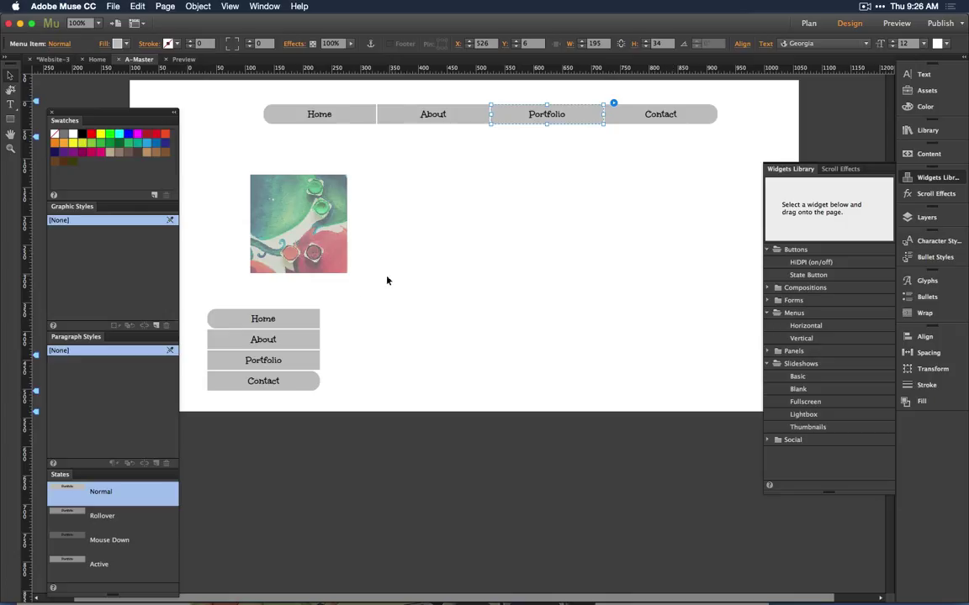
shift+click(287, 340)
key(Delete)
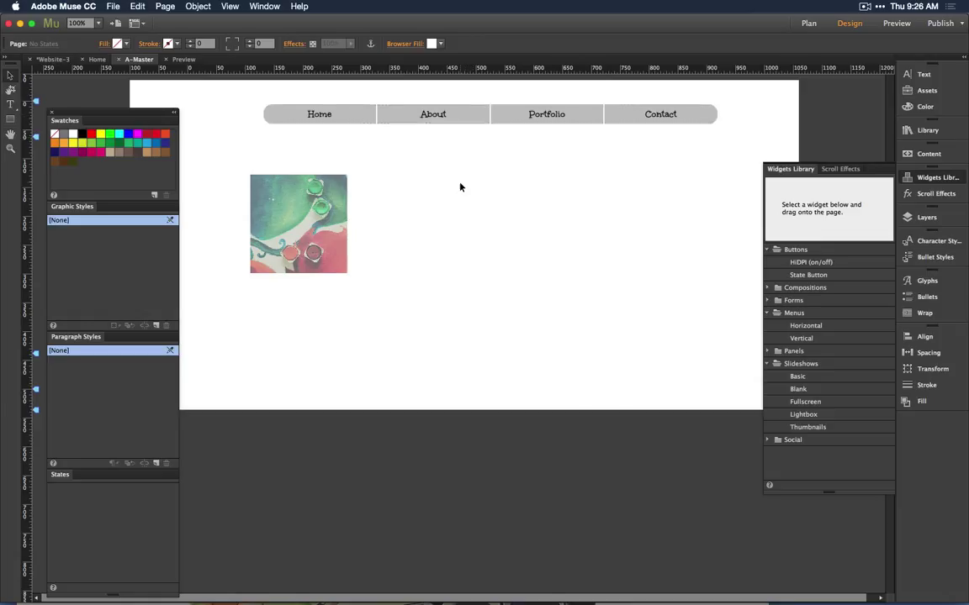
key(super+z)
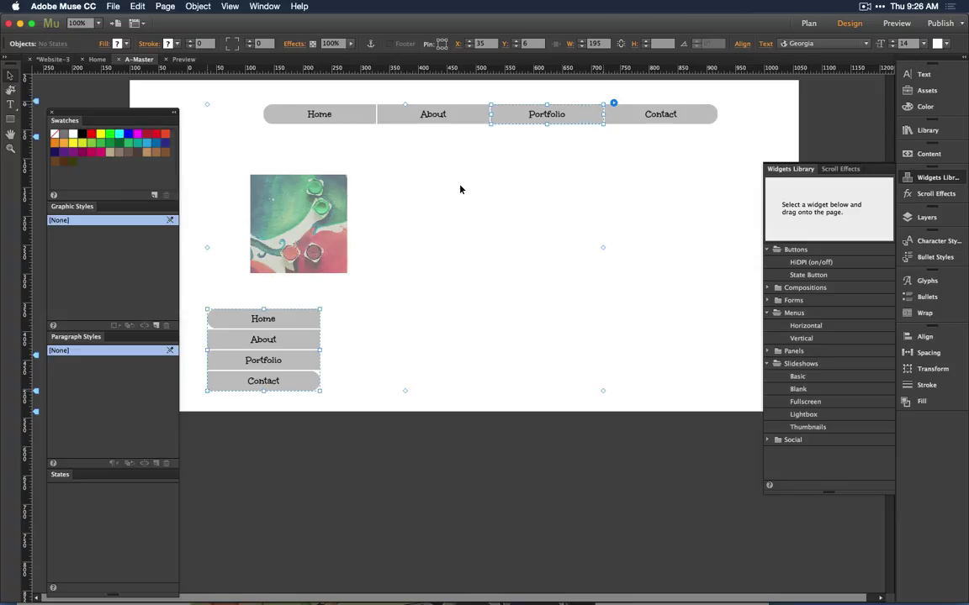
- Give the Active state of the horizontal menu's About item a bottom stroke weight of 2
click(418, 121)
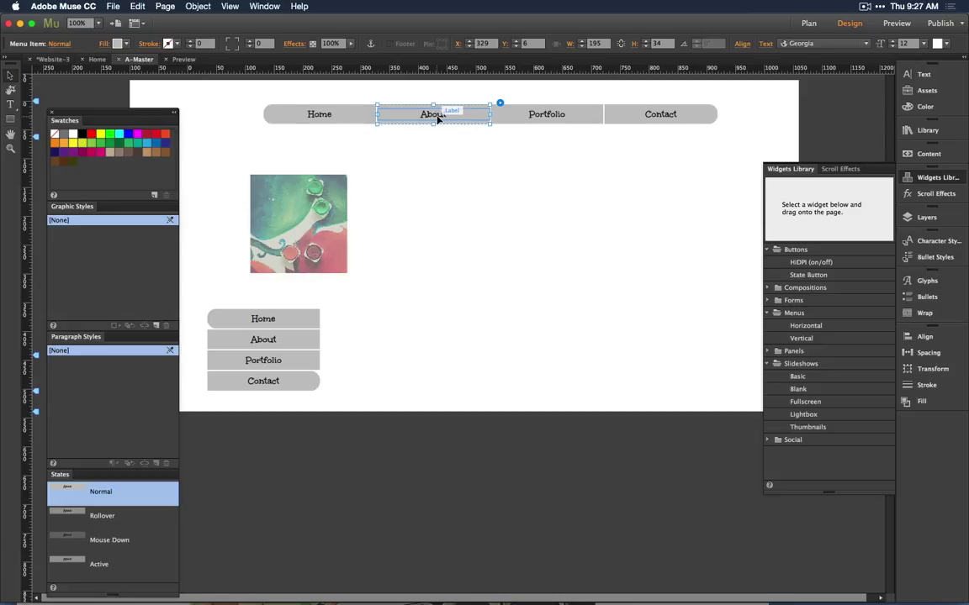
click(98, 564)
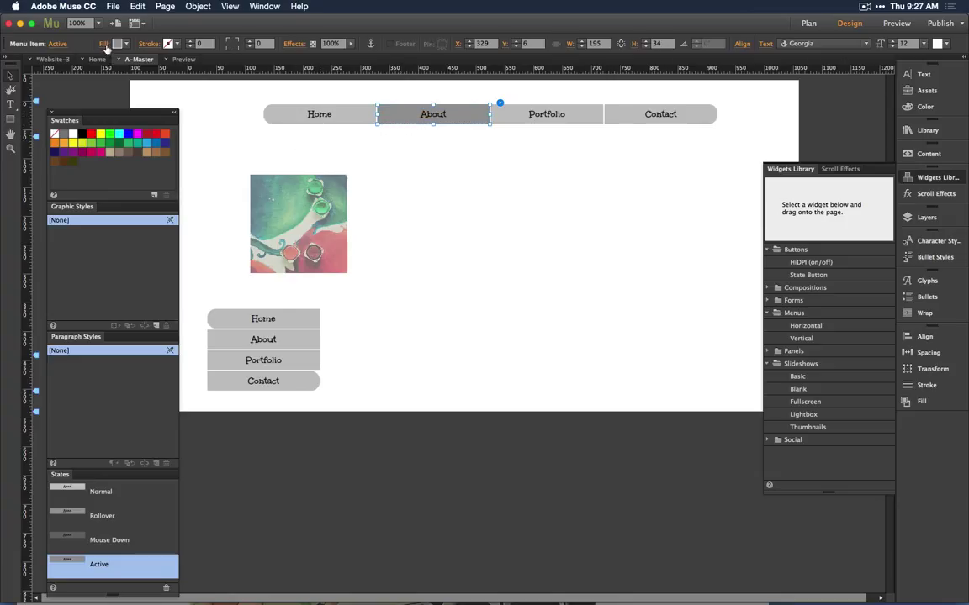
click(144, 45)
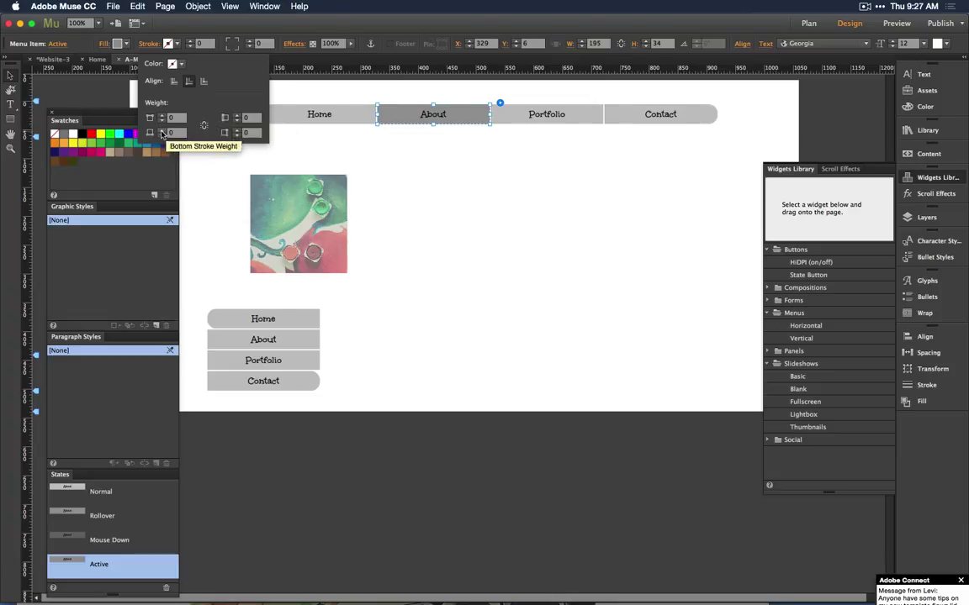
click(162, 130)
click(162, 130)
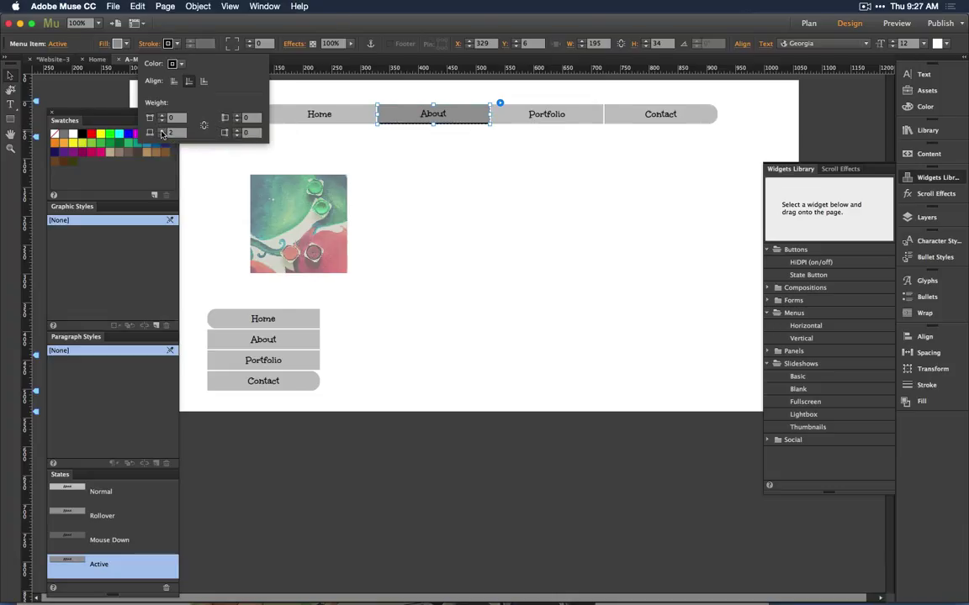
click(423, 162)
- Examine the Home, About and Portfolio items of the horizontal menu, including Portfolio's Active state, for the bottom stroke
click(359, 122)
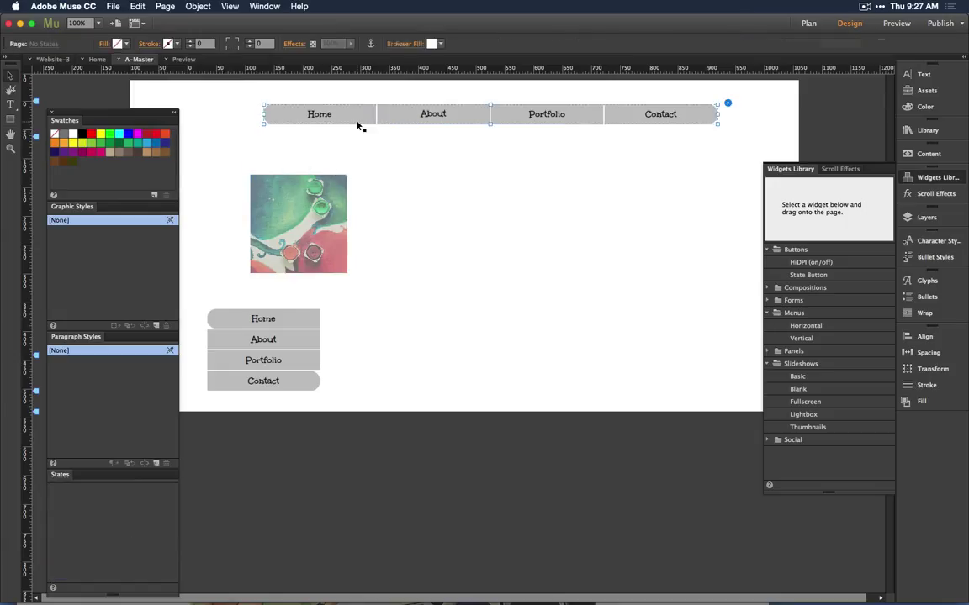
click(347, 116)
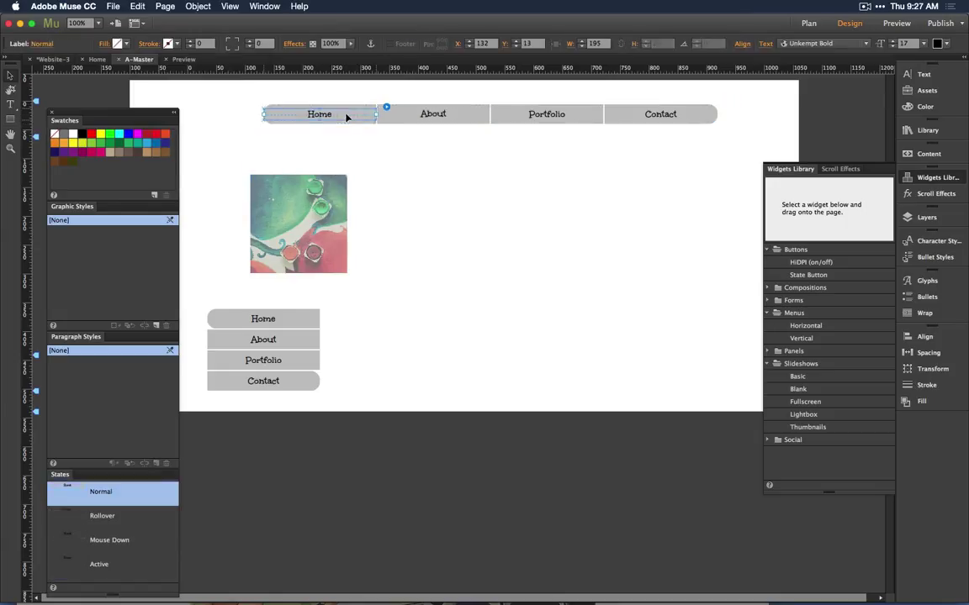
click(360, 135)
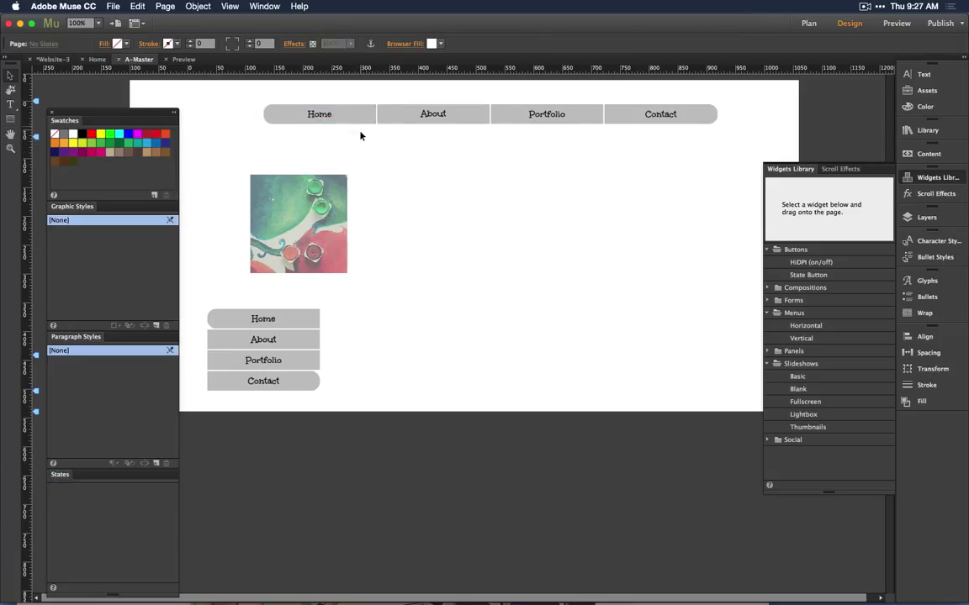
click(479, 116)
click(479, 116)
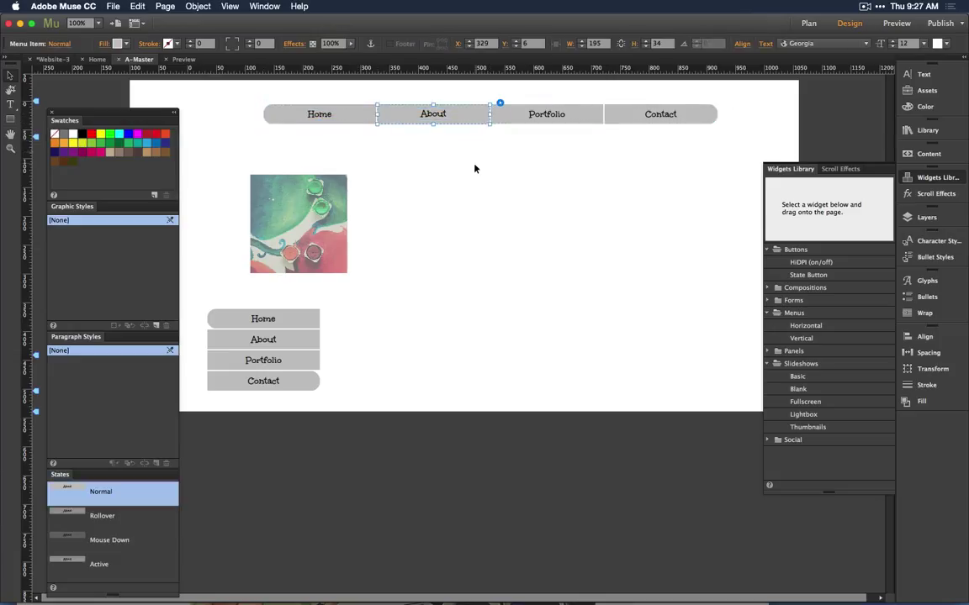
click(515, 123)
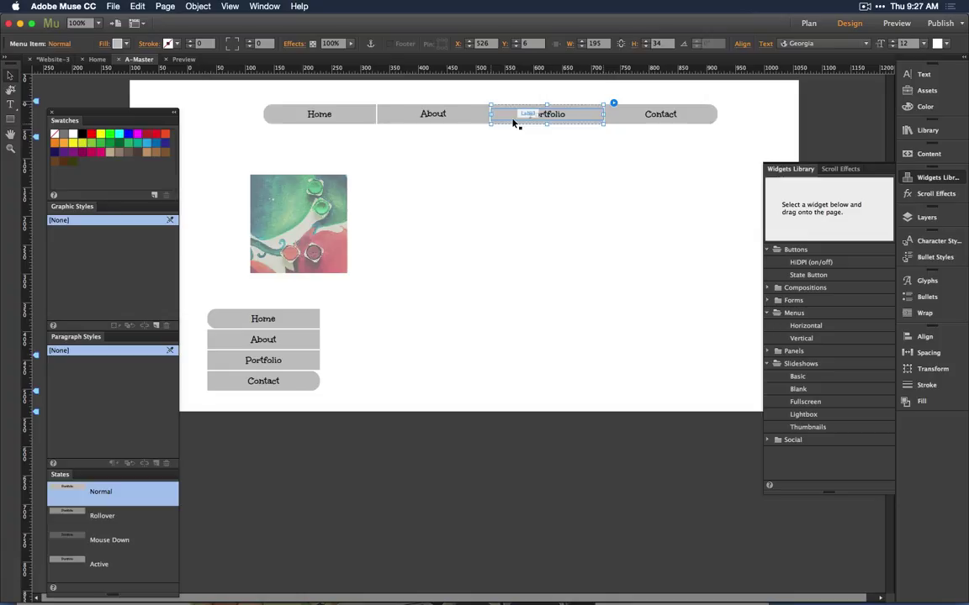
click(515, 124)
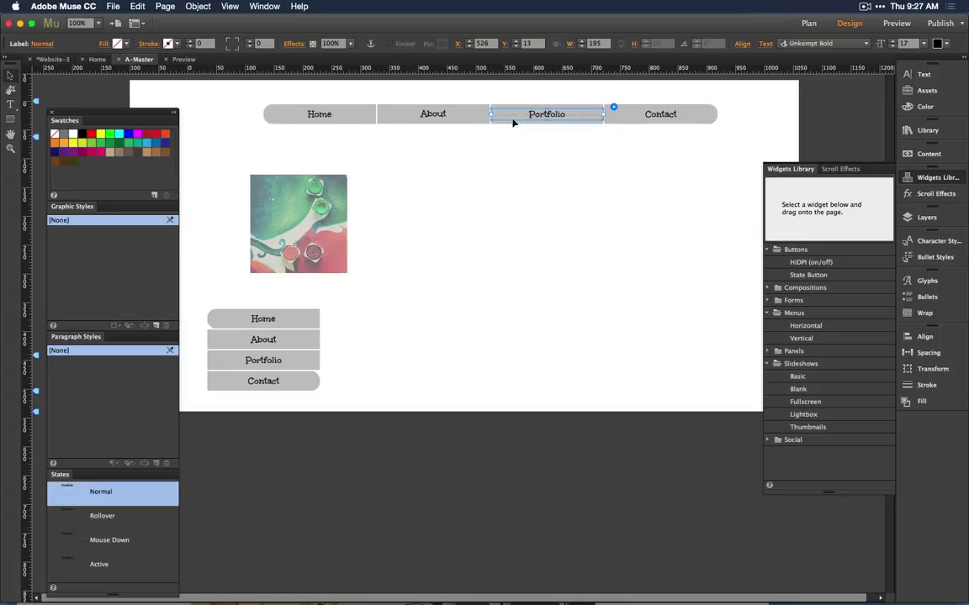
click(122, 566)
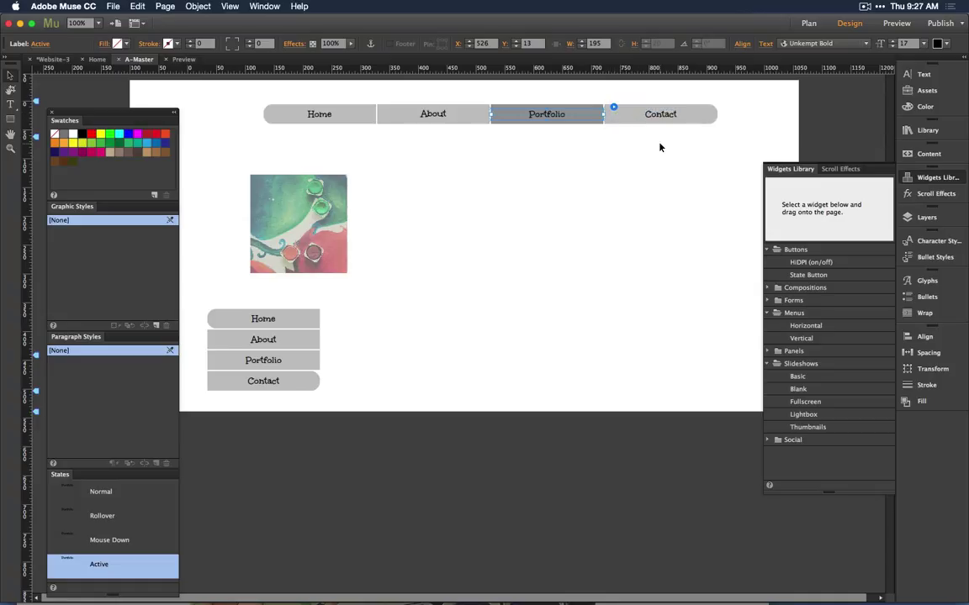
key(Escape)
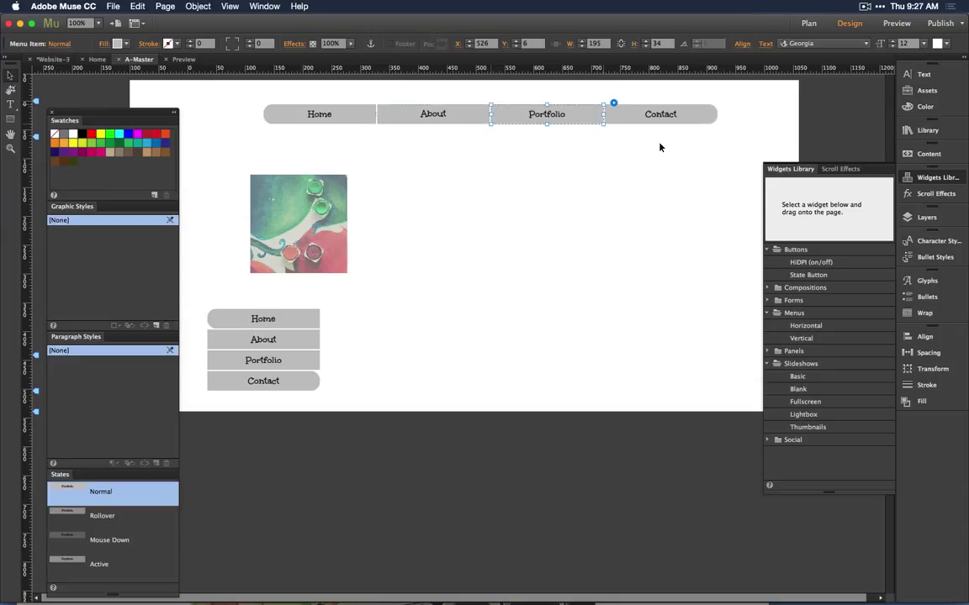
key(Escape)
- Turn on Edit Together for the whole horizontal menu
click(475, 113)
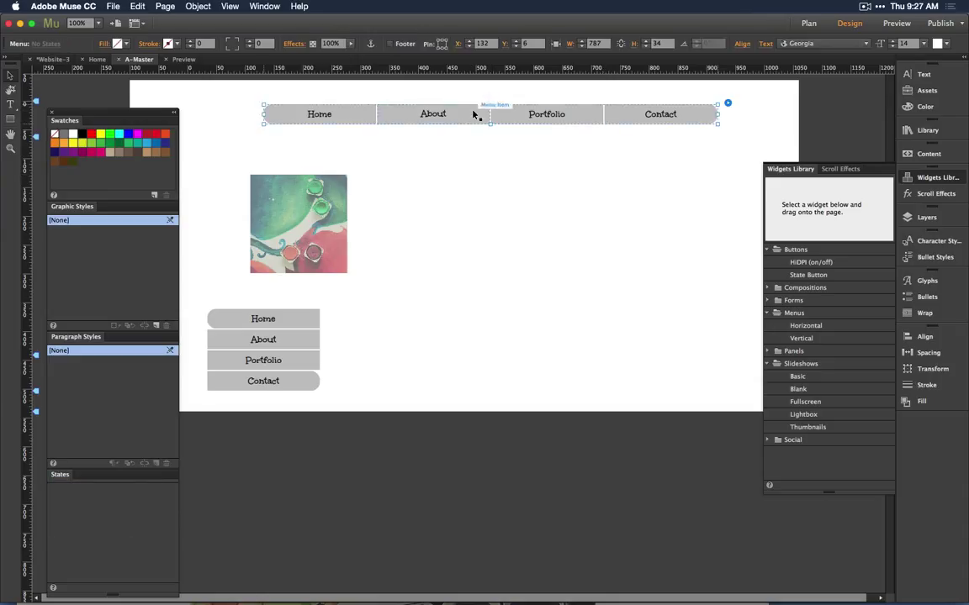
click(727, 105)
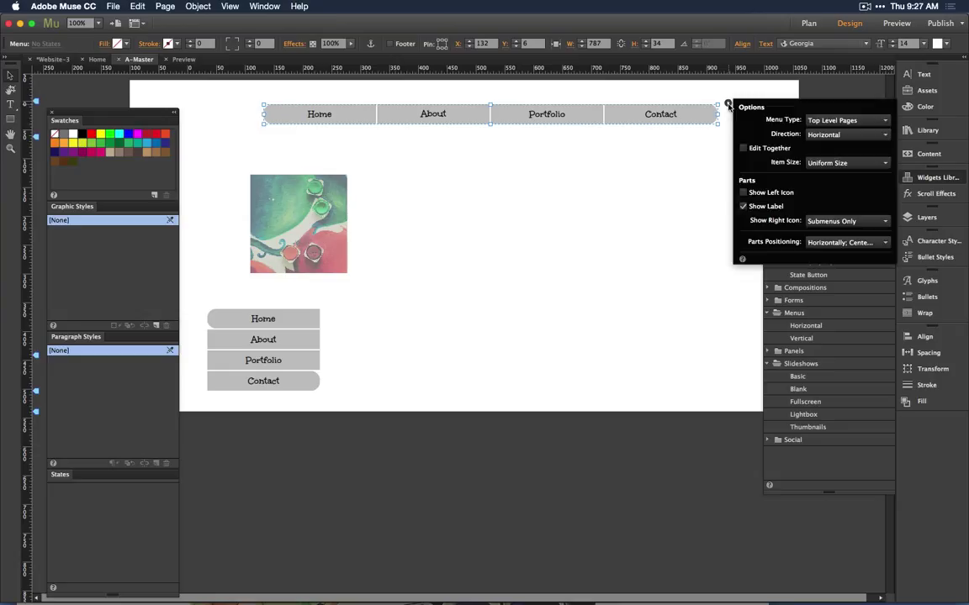
click(742, 149)
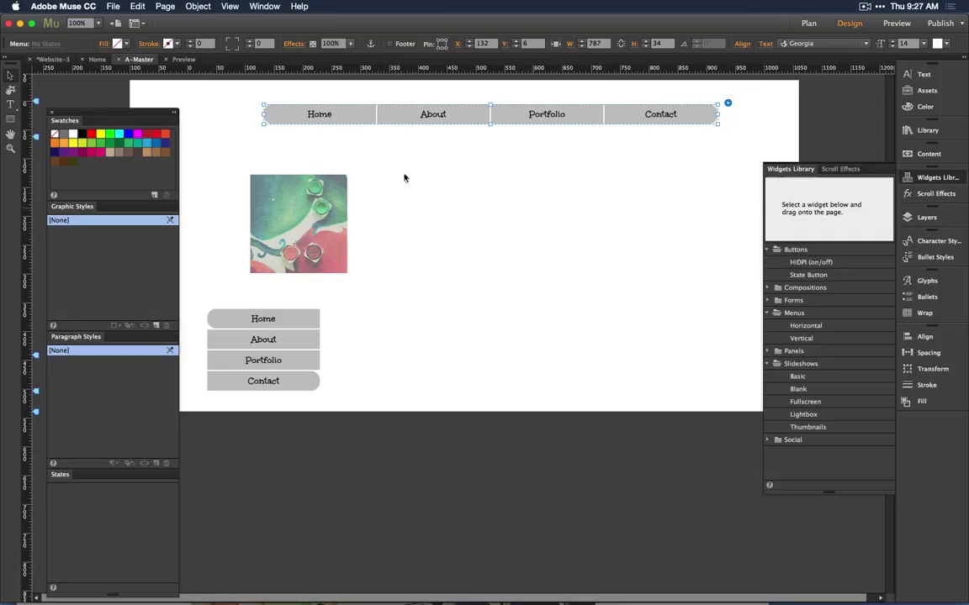
- Check the About item's Active state, and give Portfolio's Active state a bottom stroke weight of 2
click(401, 118)
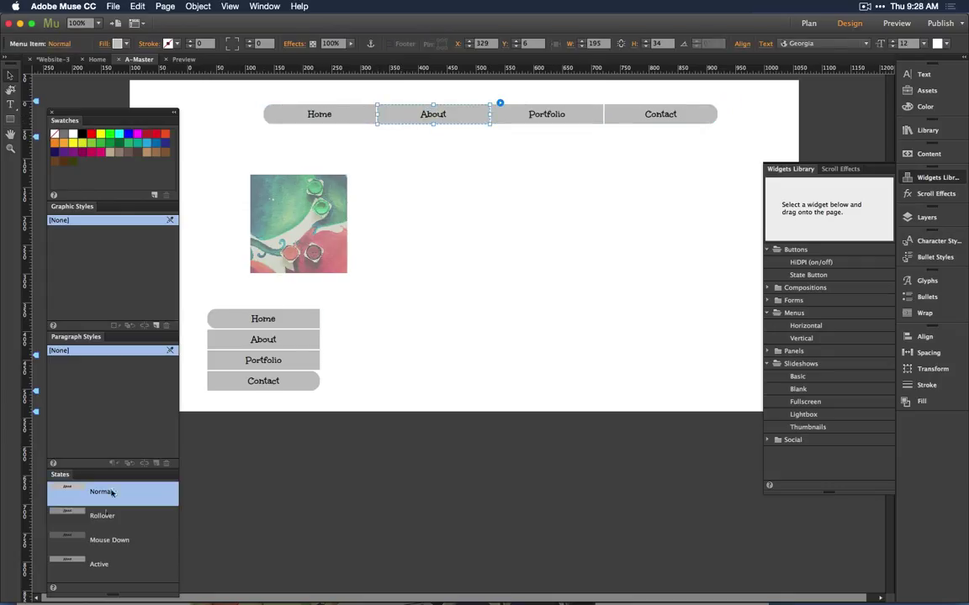
click(82, 565)
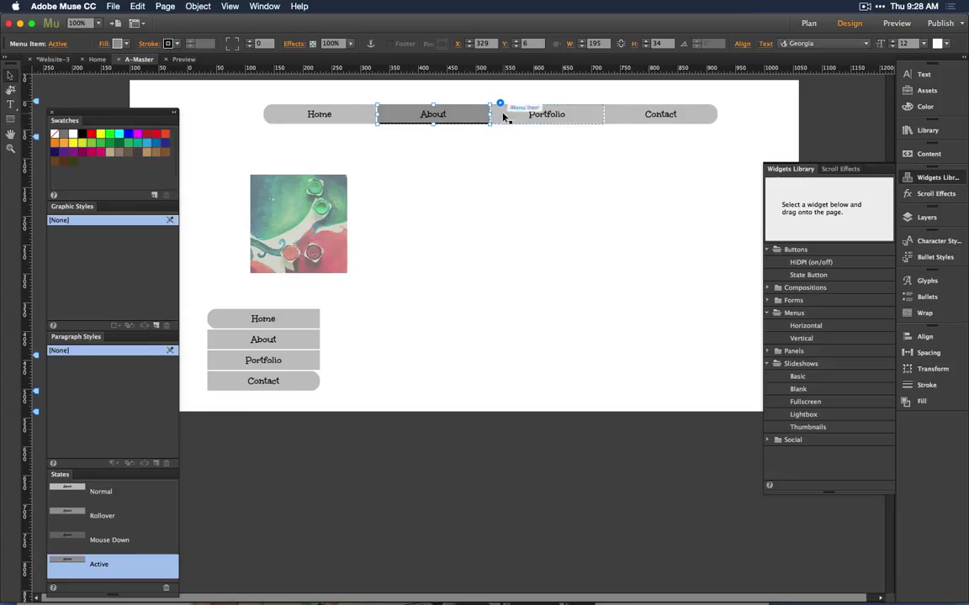
click(506, 116)
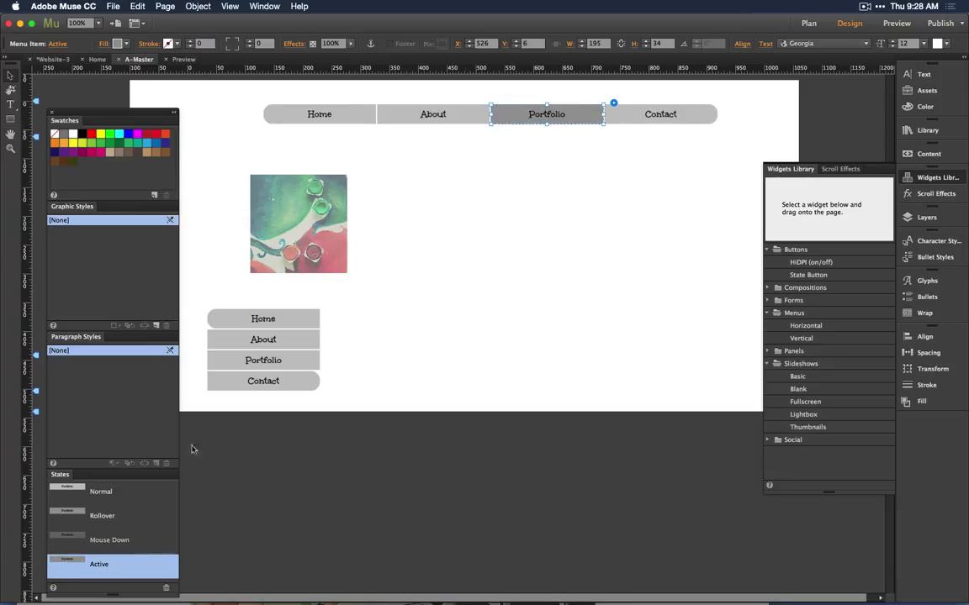
click(150, 44)
click(153, 45)
click(145, 45)
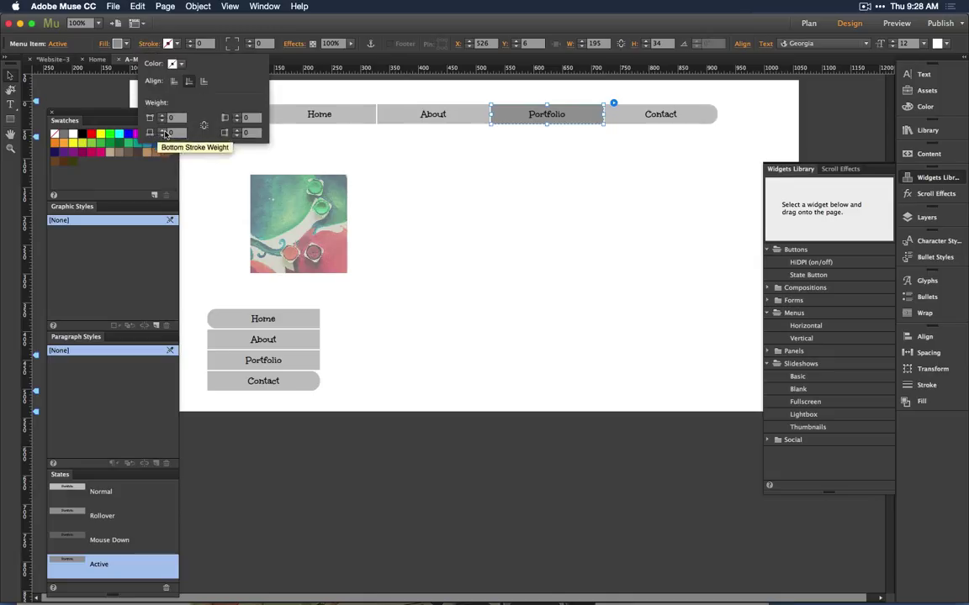
click(162, 130)
click(162, 131)
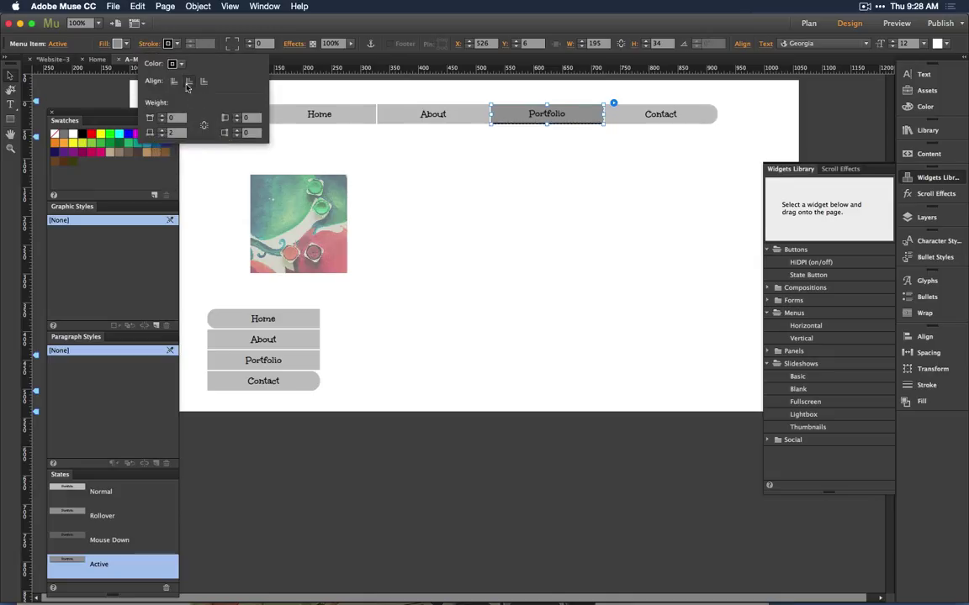
click(188, 83)
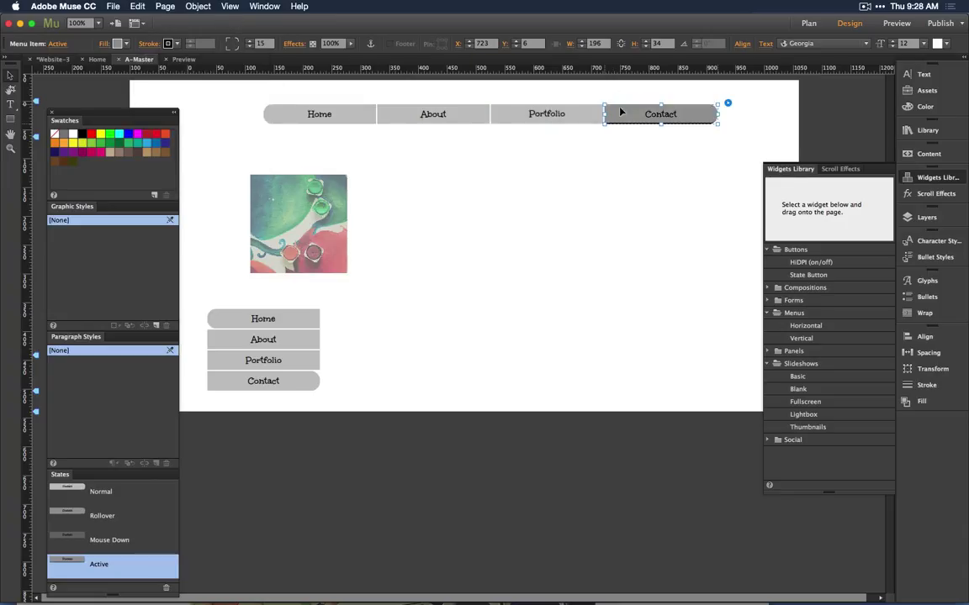
- Compare the Active state's bottom stroke on the About and Home items of the horizontal menu, and clear the selection
click(446, 113)
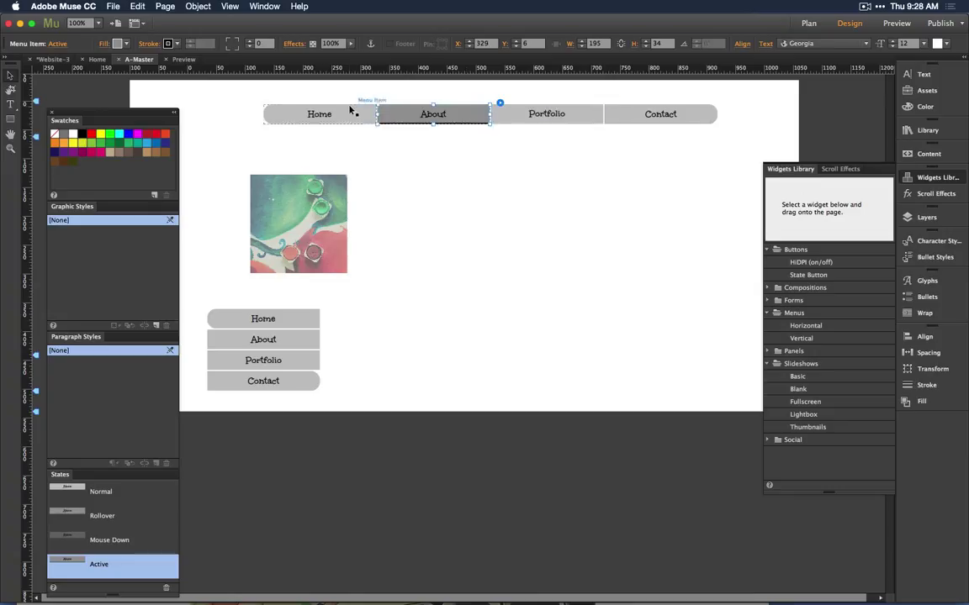
click(352, 110)
click(412, 113)
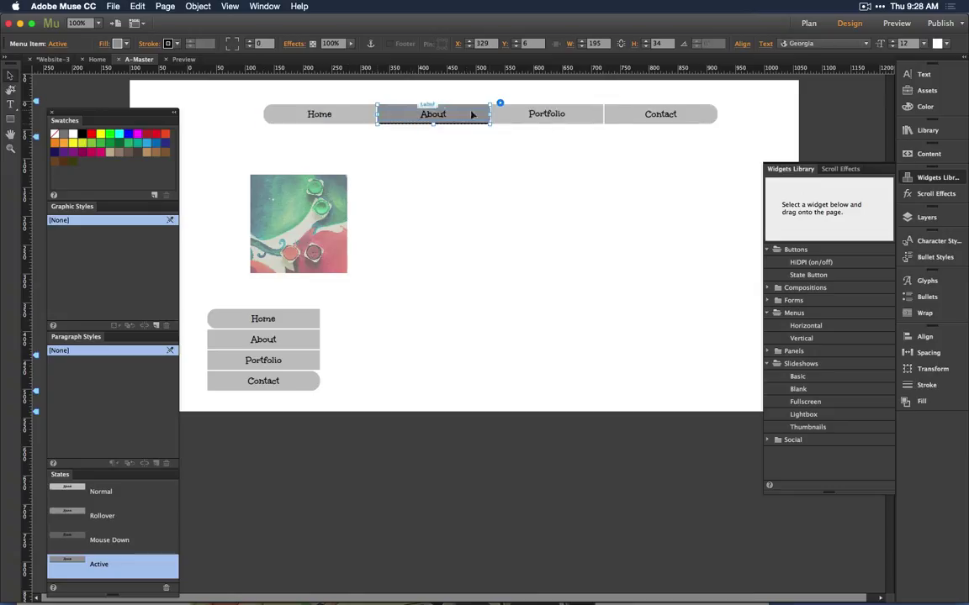
click(607, 189)
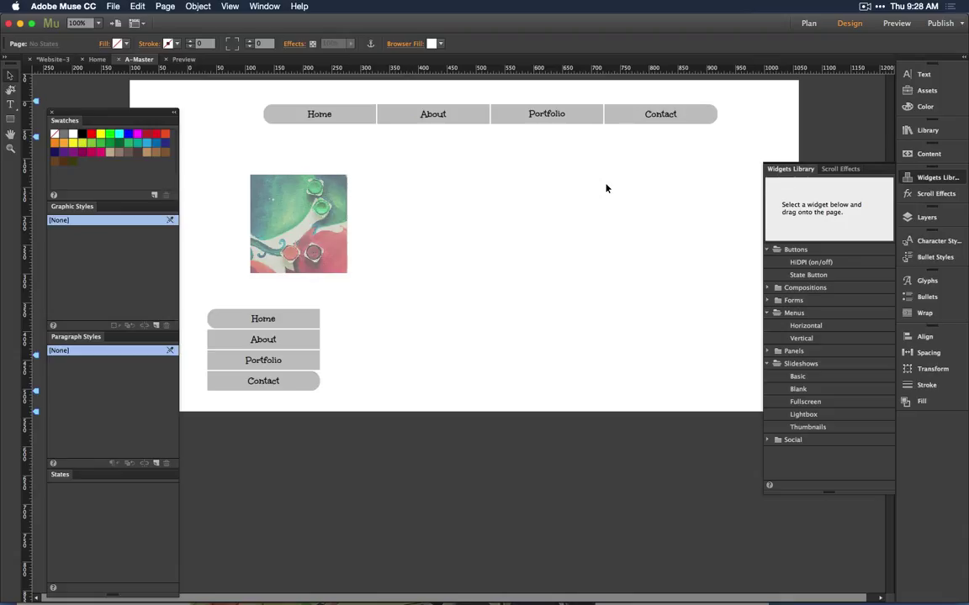
click(361, 114)
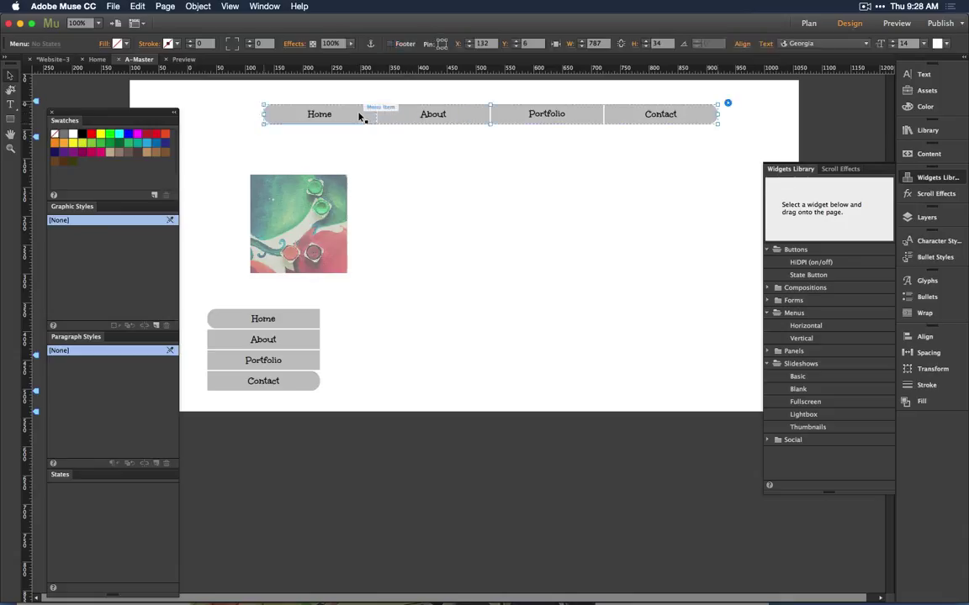
click(359, 116)
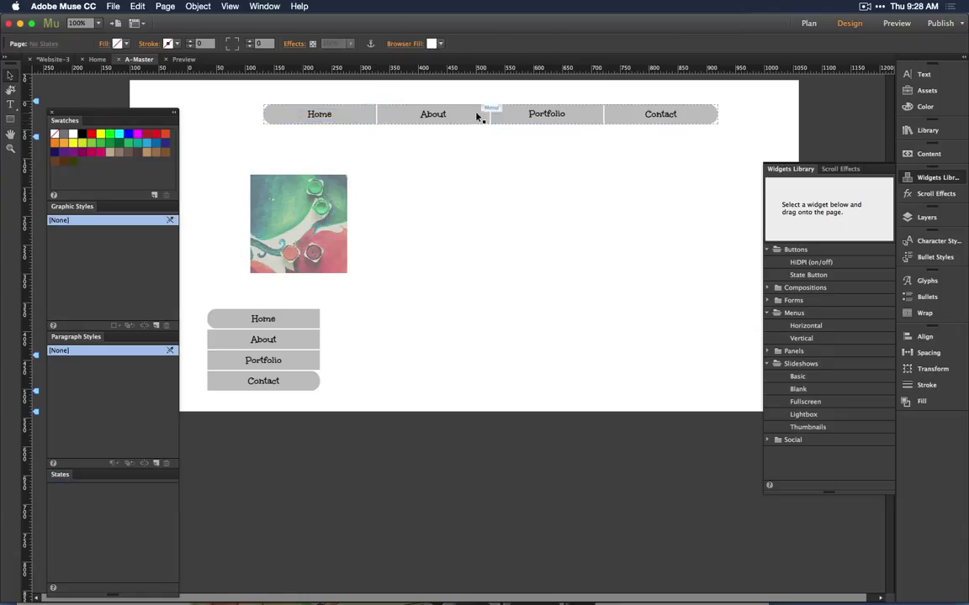
key(Escape)
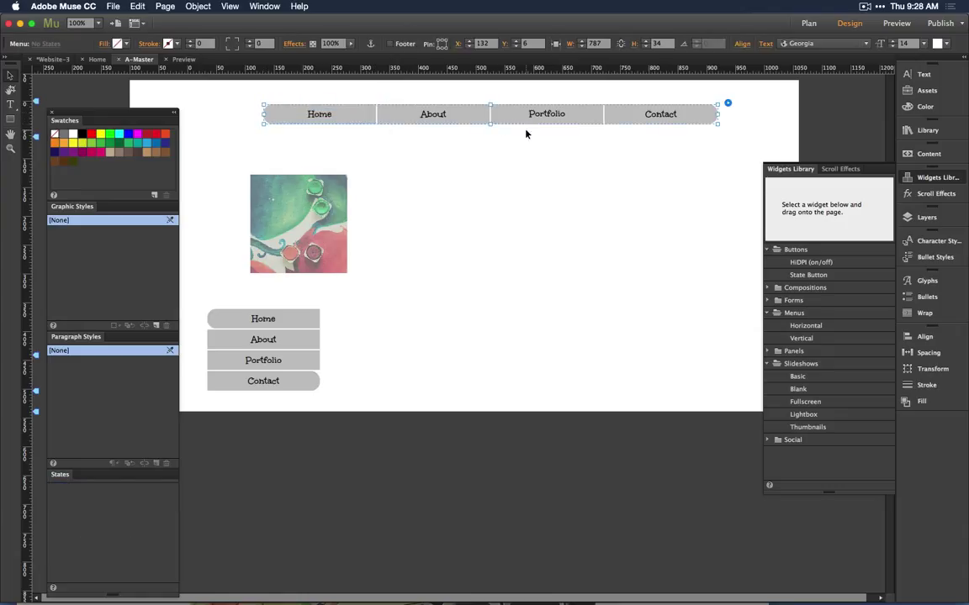
click(701, 167)
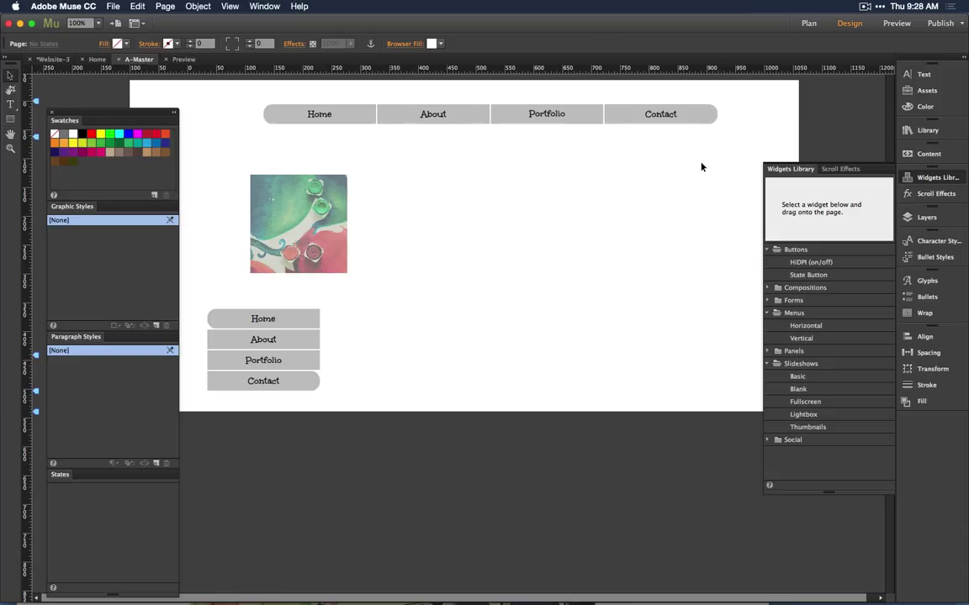
- Review the Active state of the Home, About, Portfolio and Contact items in turn, and reselect the whole horizontal menu
click(458, 118)
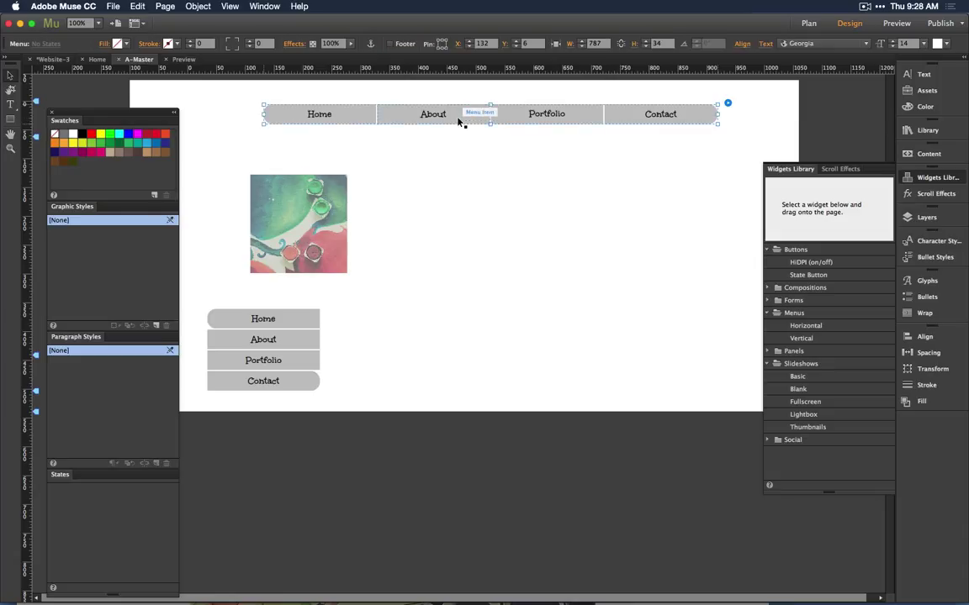
click(424, 116)
click(359, 119)
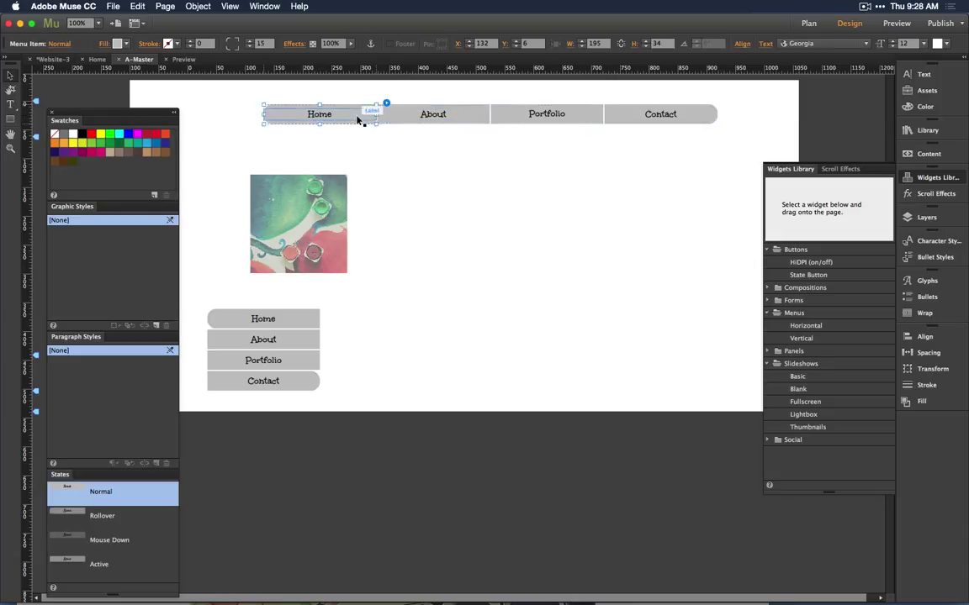
click(126, 566)
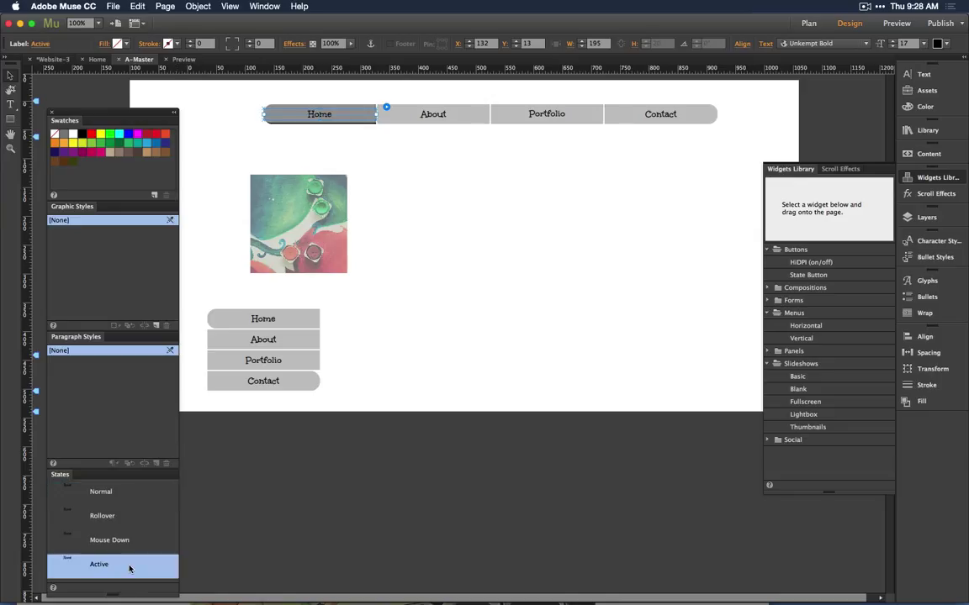
click(475, 116)
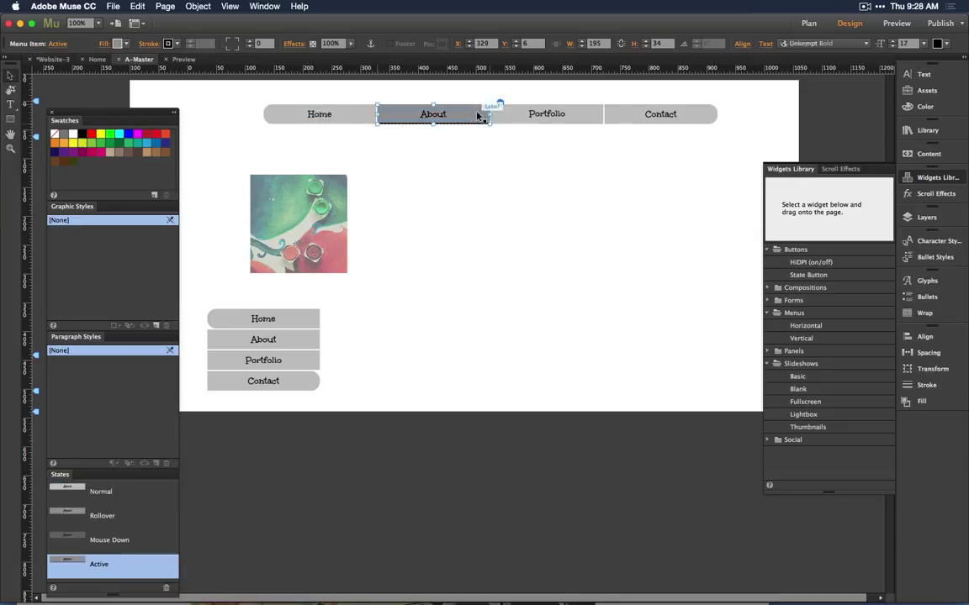
click(534, 116)
click(635, 113)
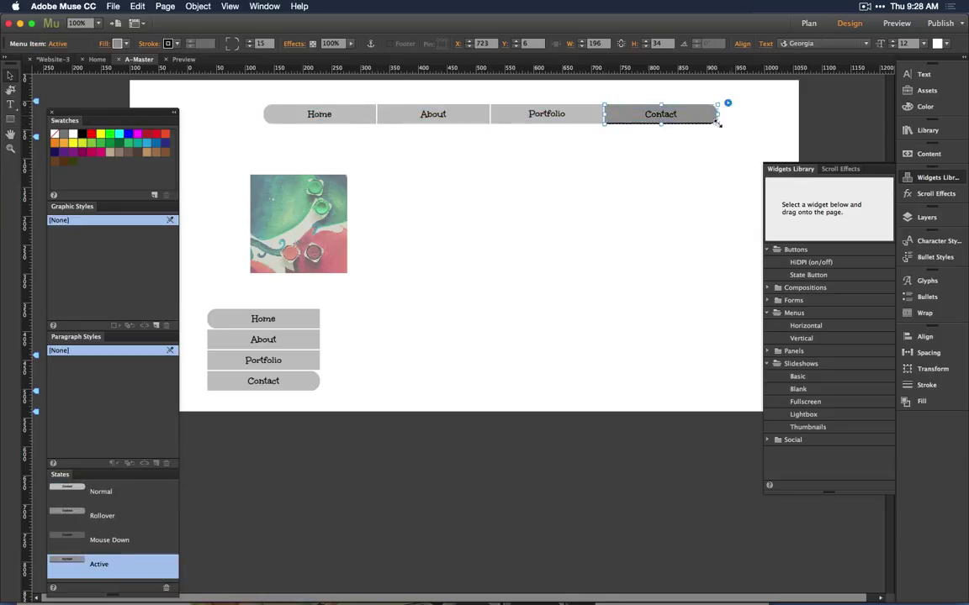
click(661, 220)
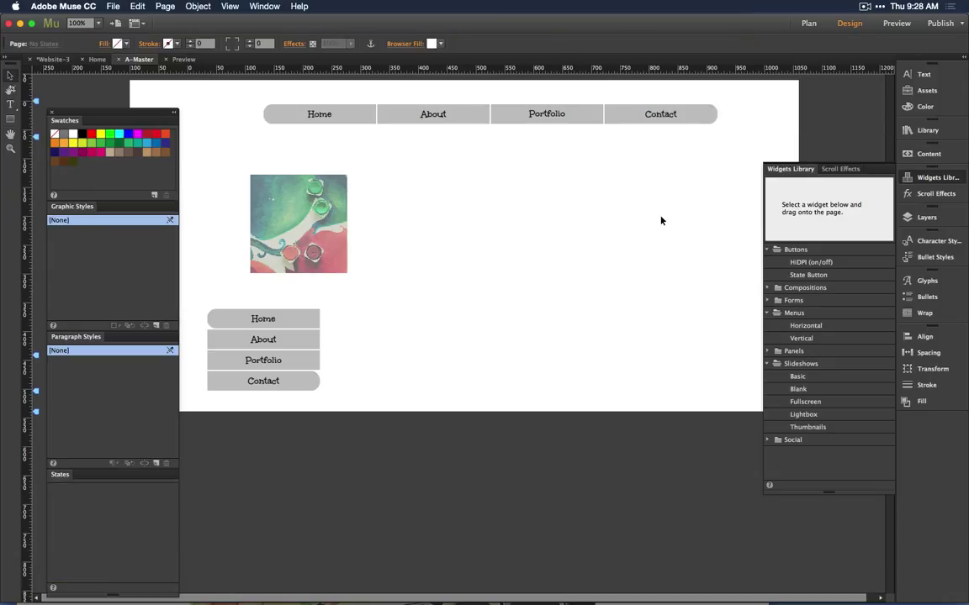
click(450, 118)
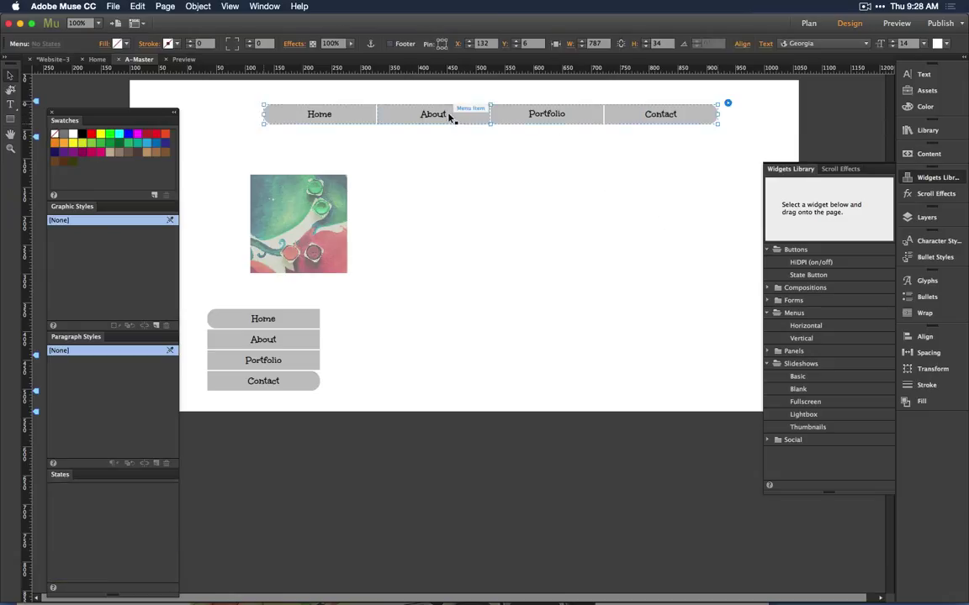
- Add a Tabbed Panels widget to the right of the vertical menu, and move it to X 369, Y 241
click(450, 117)
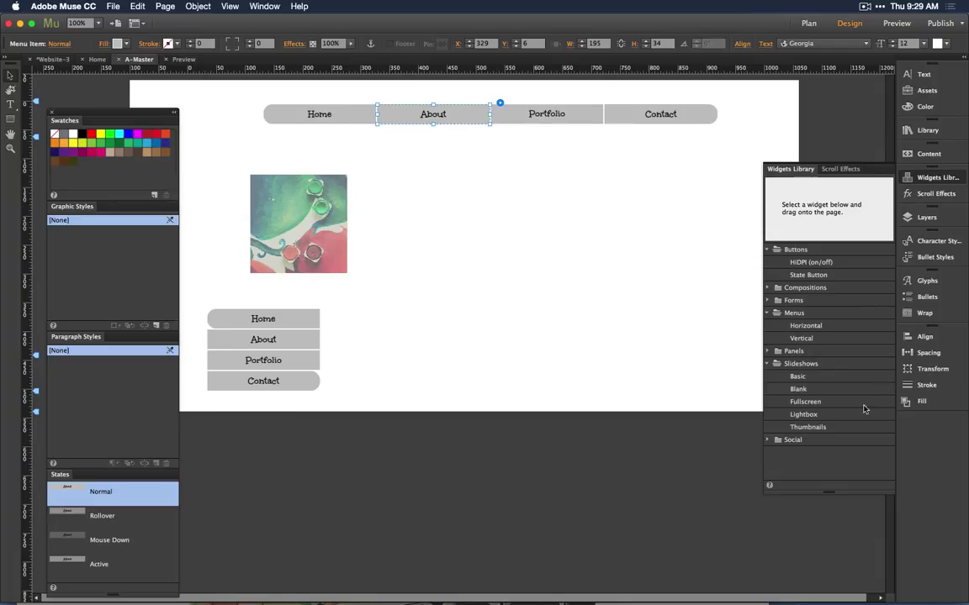
click(767, 352)
click(821, 377)
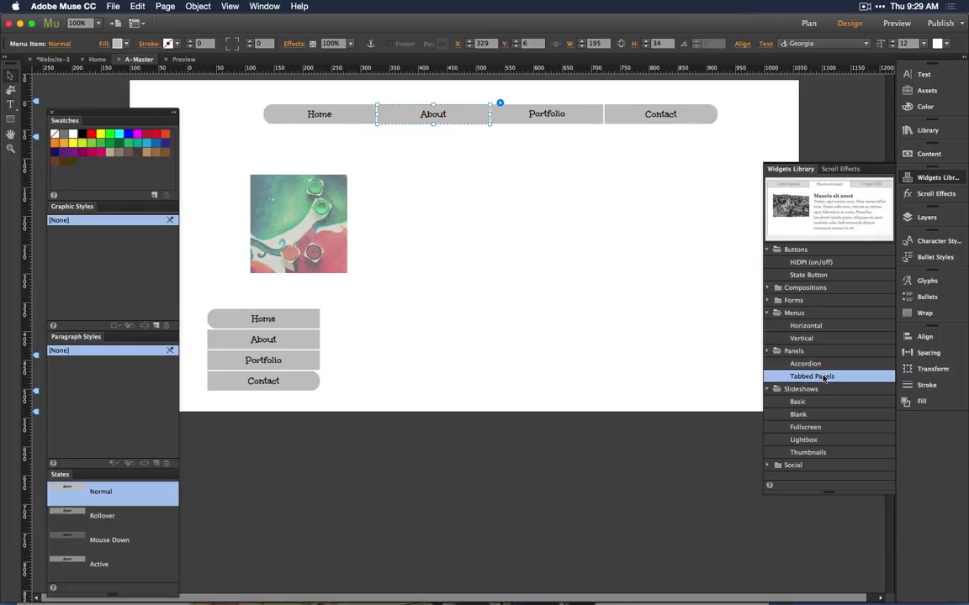
drag(822, 377, 439, 267)
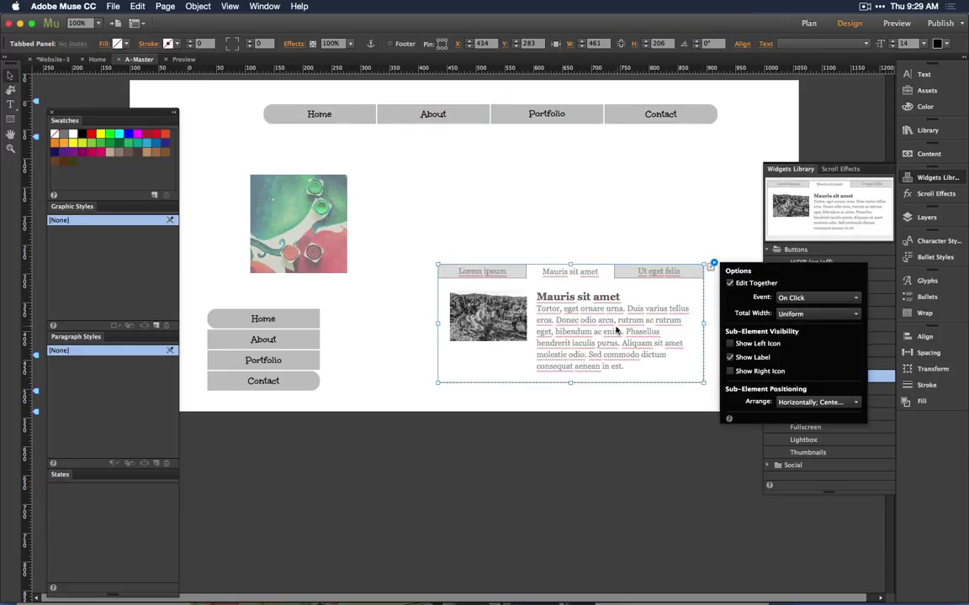
drag(606, 334, 567, 310)
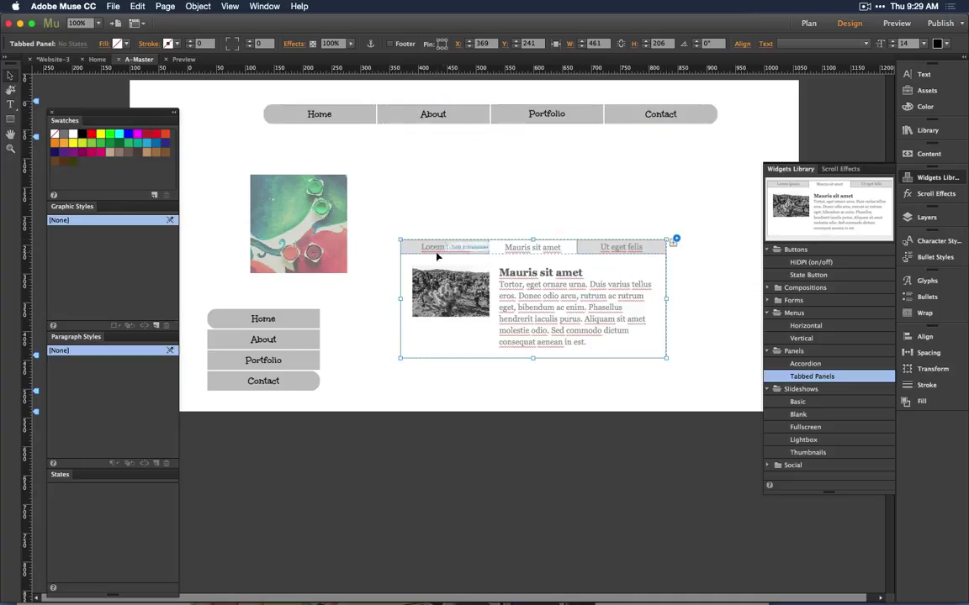
click(500, 218)
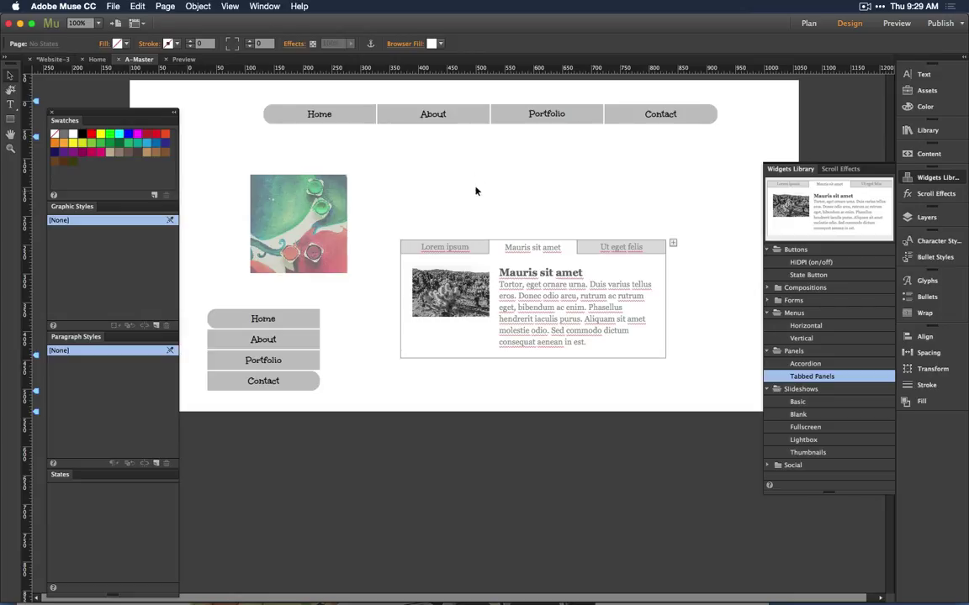
- Fill the Normal state of the horizontal menu's items with light green 9BC464, lowering the swatch's saturation to 49%
click(465, 122)
click(465, 122)
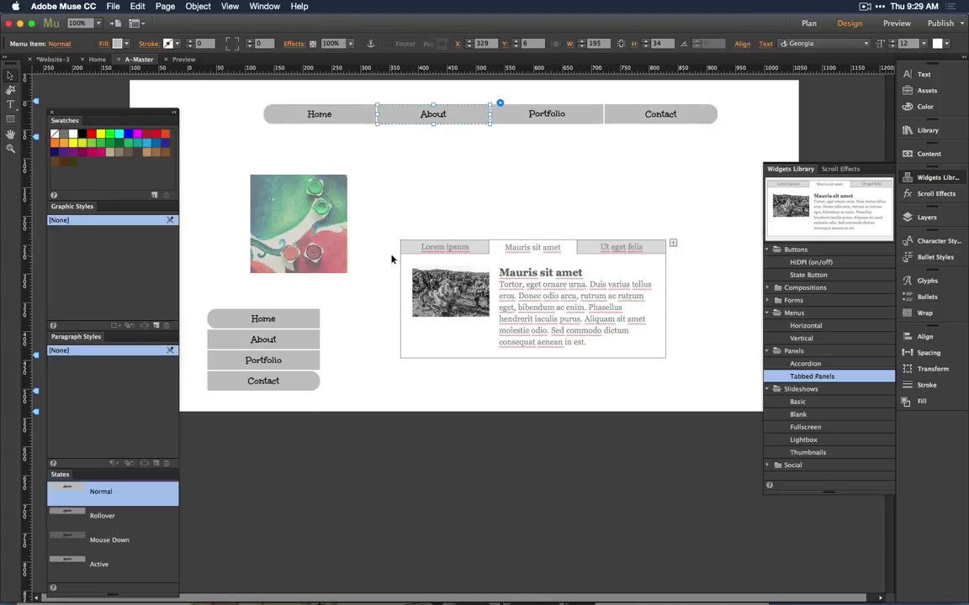
click(118, 43)
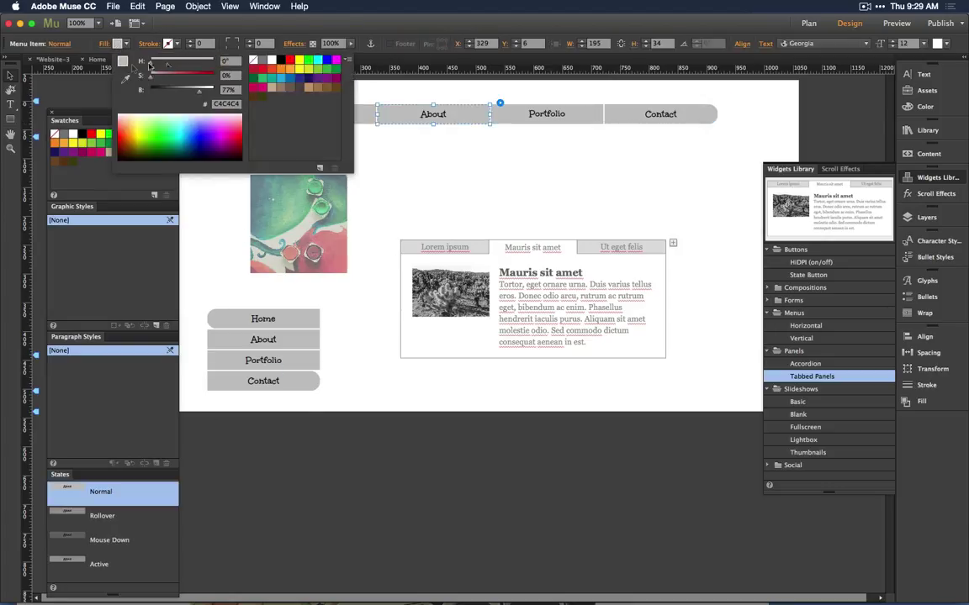
click(126, 77)
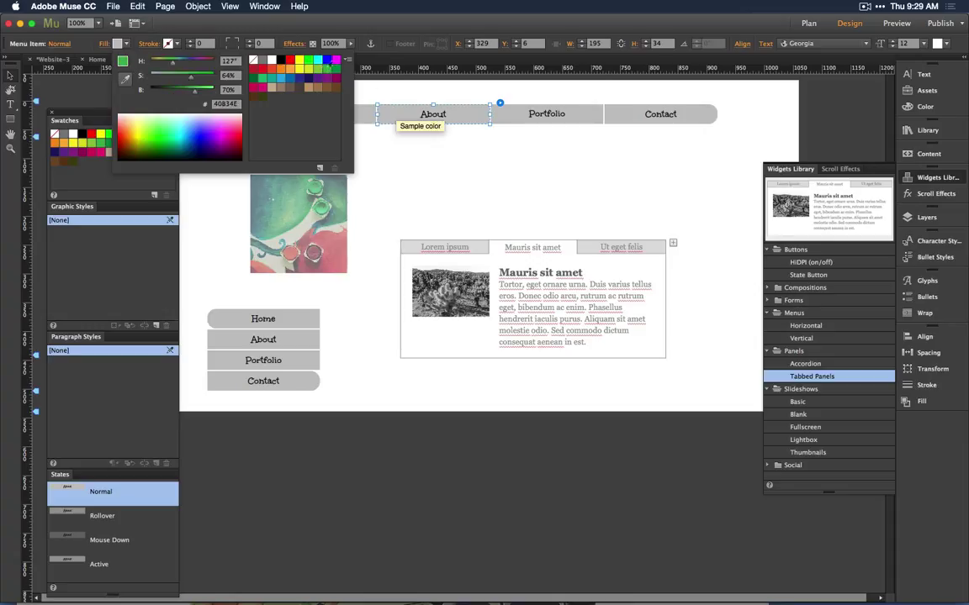
click(320, 72)
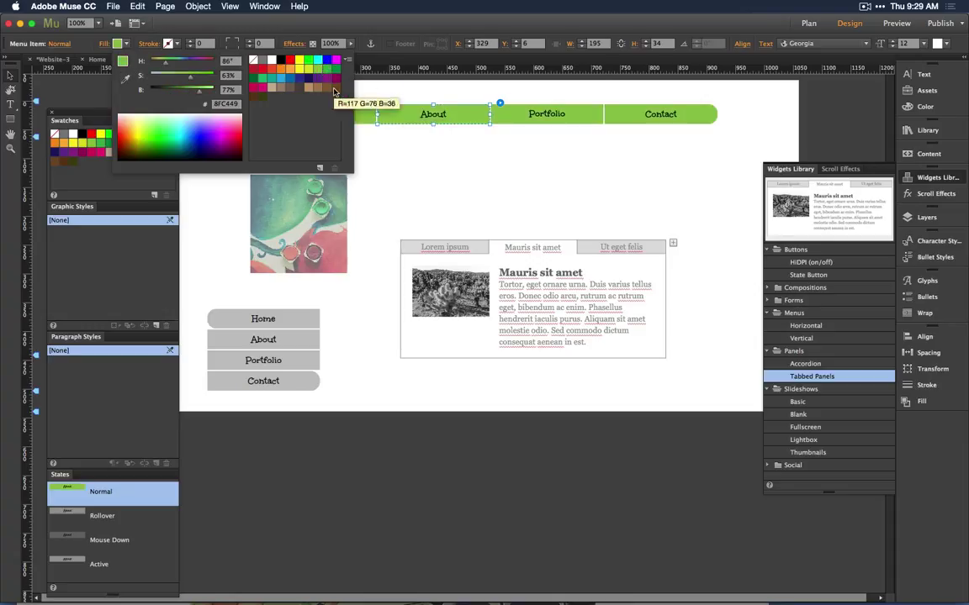
mouse_move(198, 81)
mouse_down()
mouse_move(171, 80)
mouse_move(181, 80)
mouse_up()
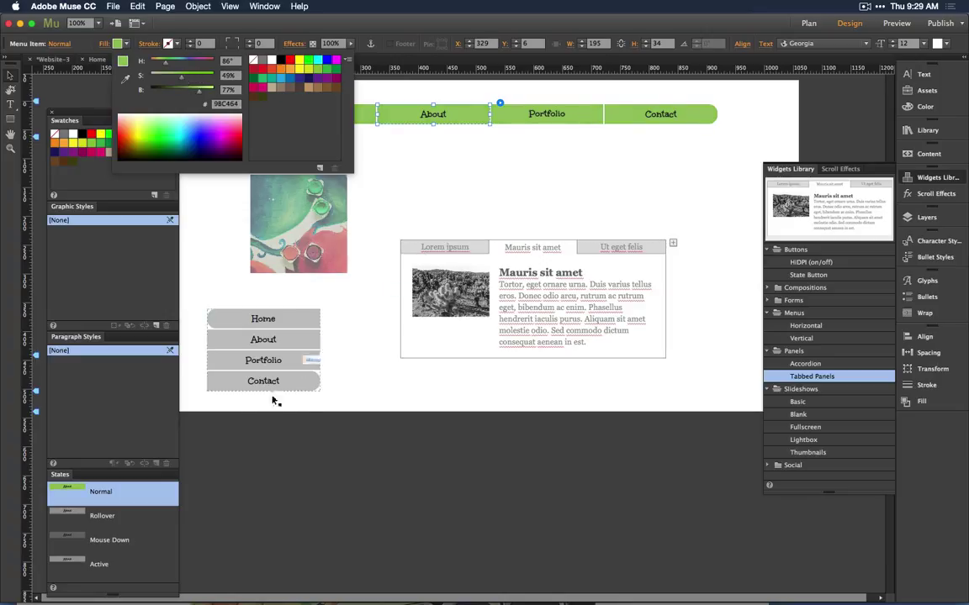
click(374, 382)
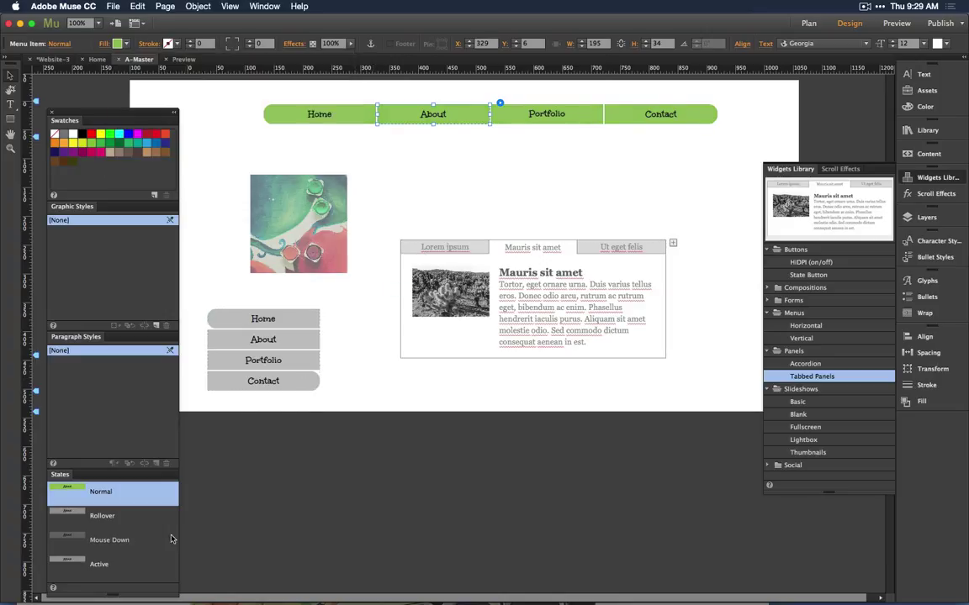
- Fill the menu items' Active state with the menu's sampled green, darkened to 45% brightness
click(118, 565)
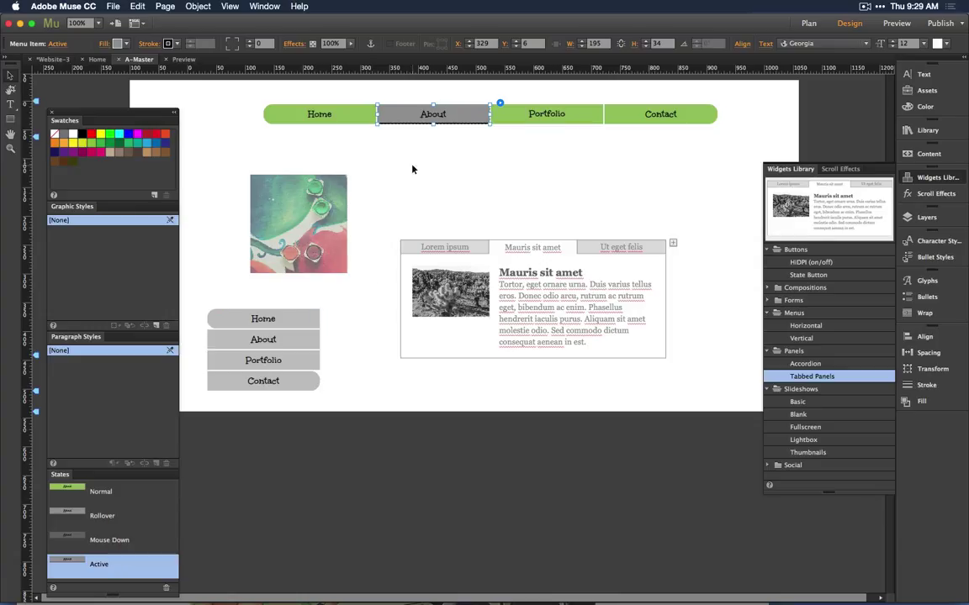
click(123, 43)
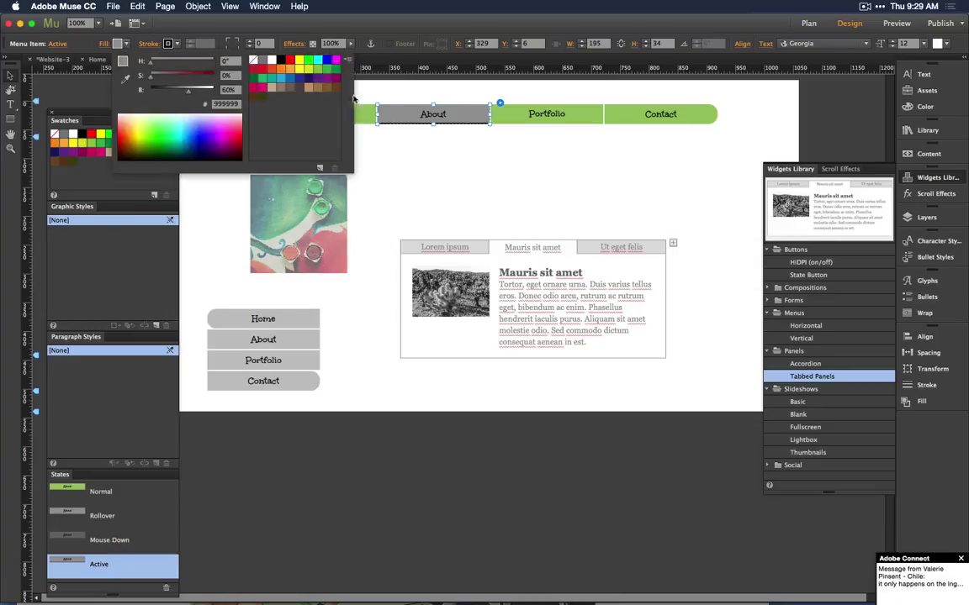
click(126, 79)
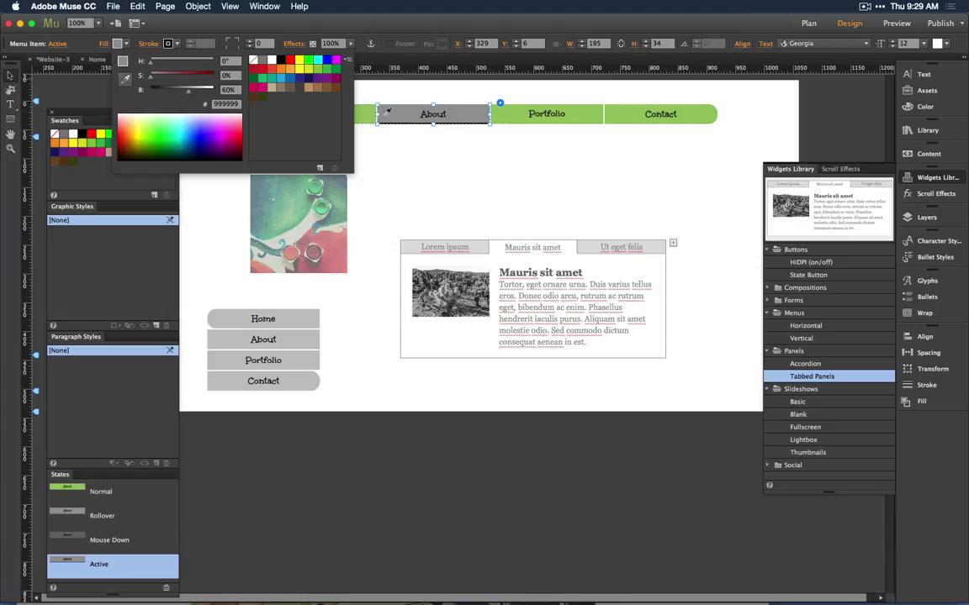
click(368, 118)
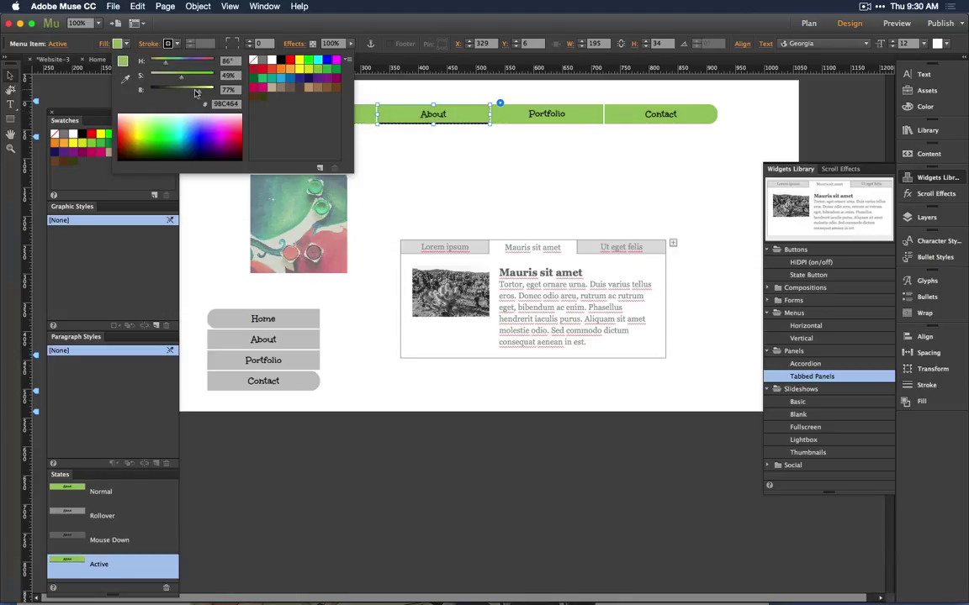
drag(201, 94, 179, 97)
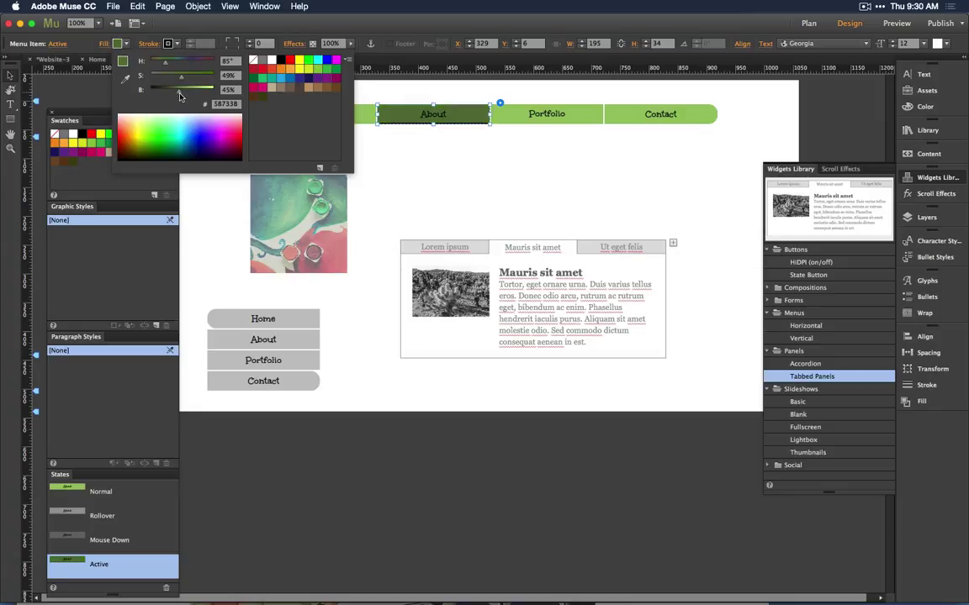
click(440, 167)
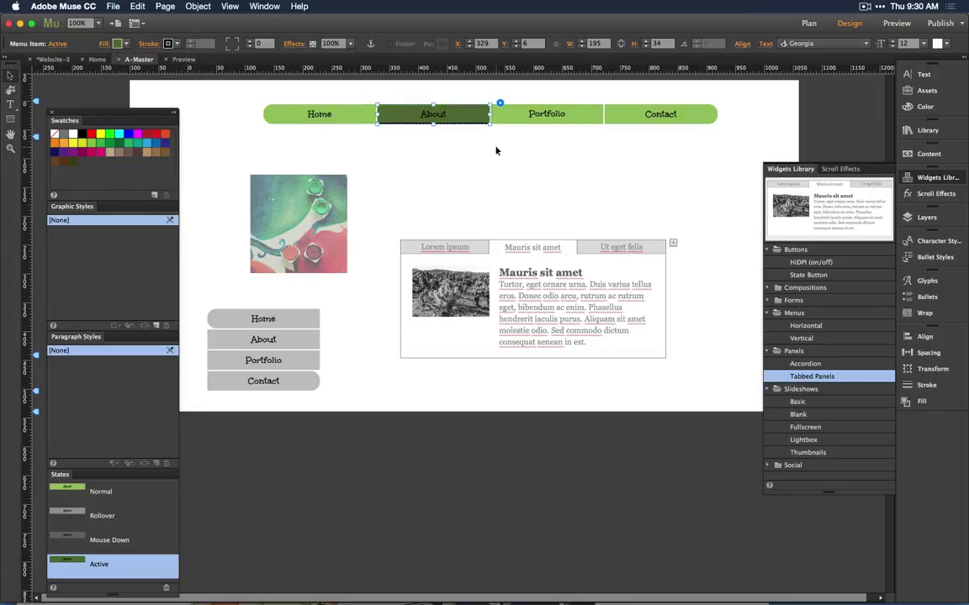
- Review the Portfolio item's Normal, Rollover, Mouse Down and Active states, and clear the selection
click(518, 107)
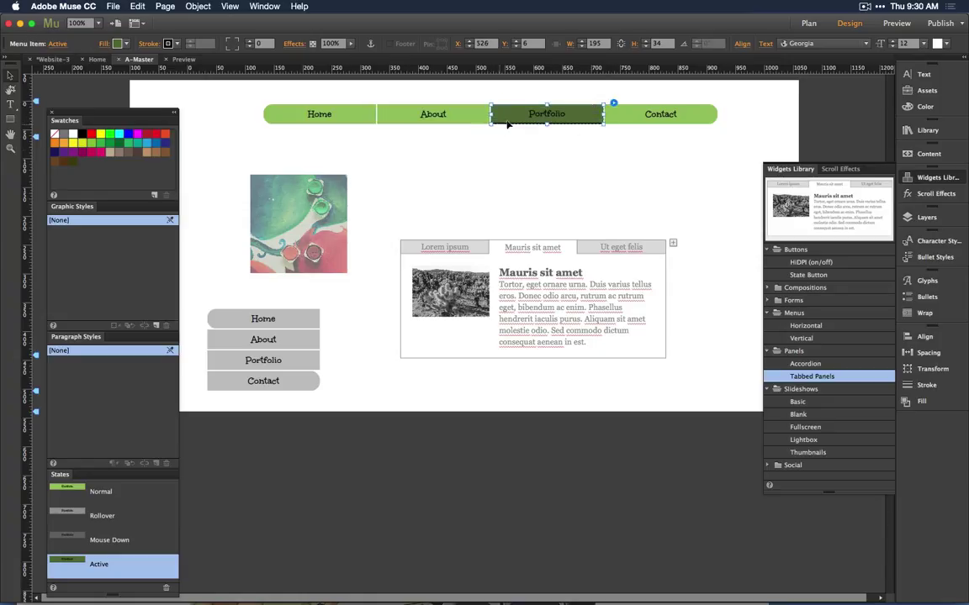
click(125, 494)
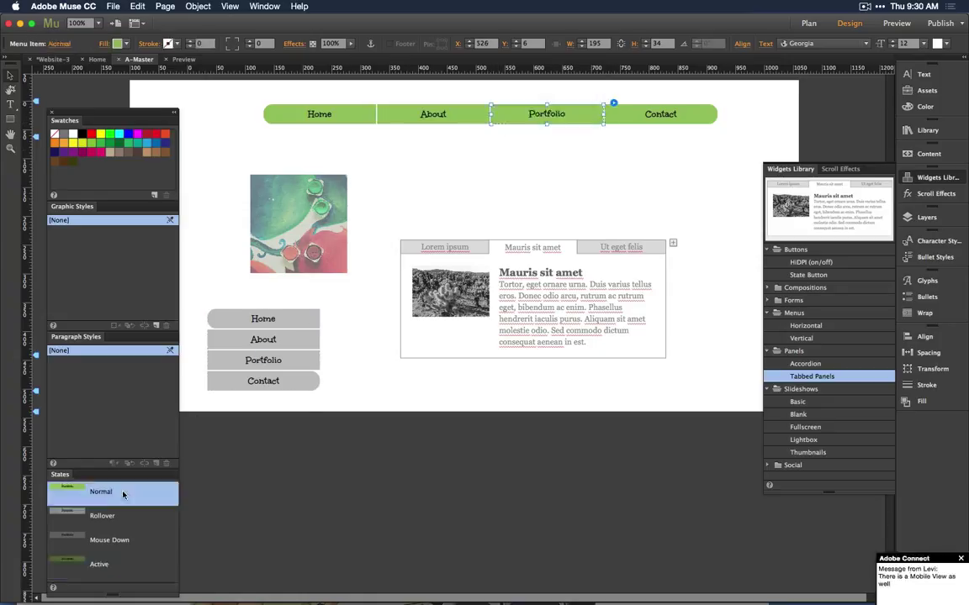
click(115, 517)
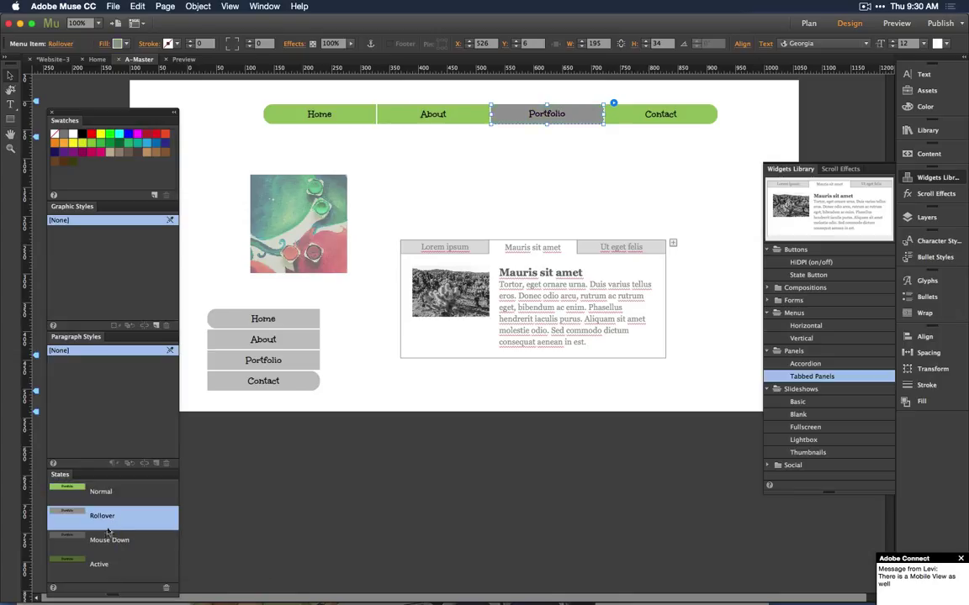
click(101, 541)
click(100, 563)
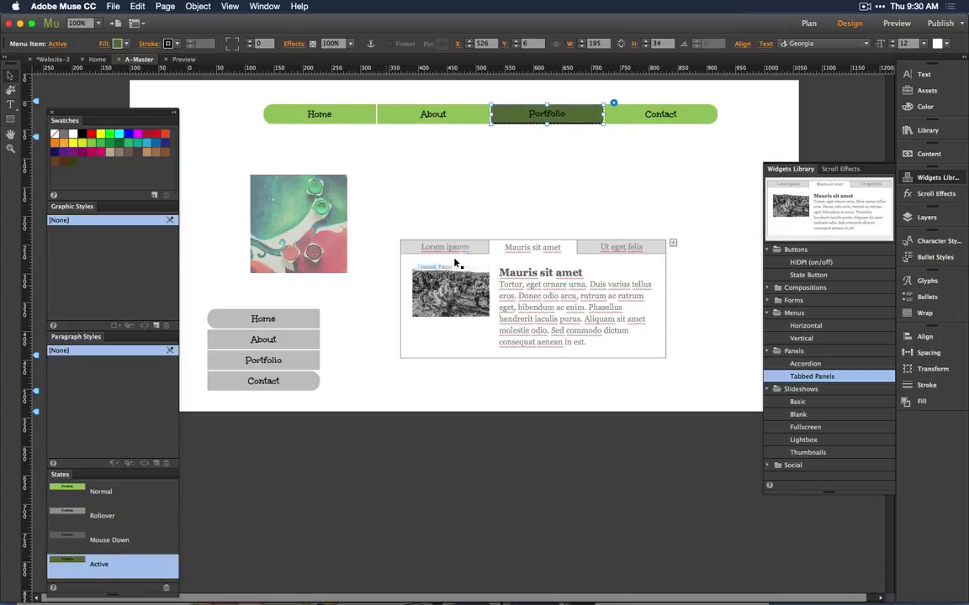
click(472, 202)
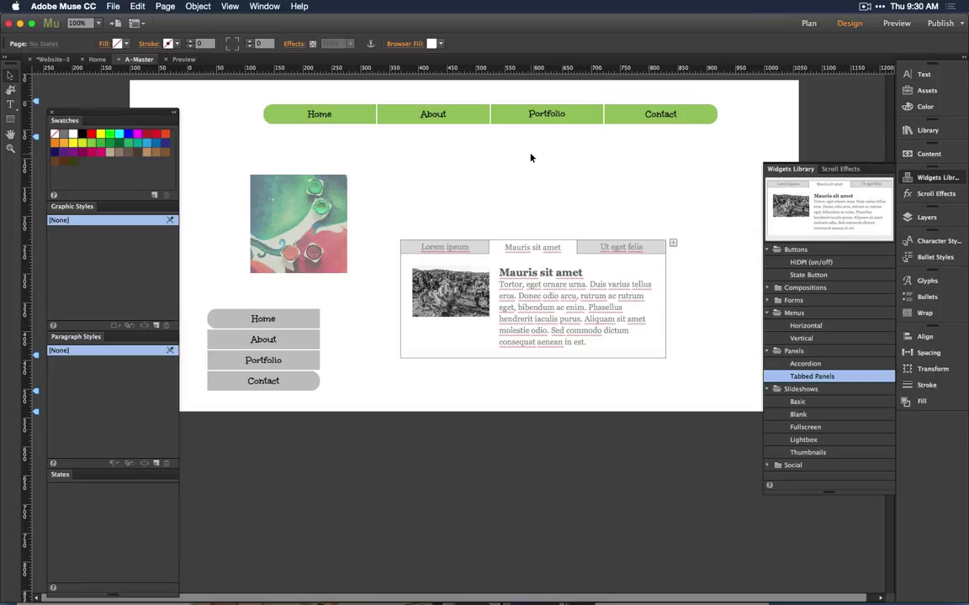
- Select the horizontal menu, its About item and that item's label in turn, and return to the About item
click(428, 115)
click(455, 167)
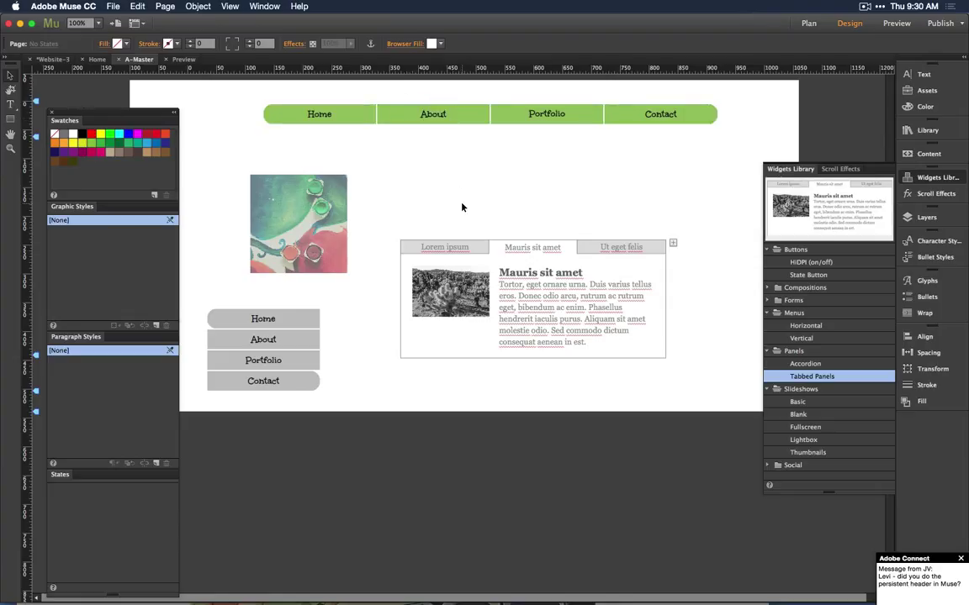
click(415, 114)
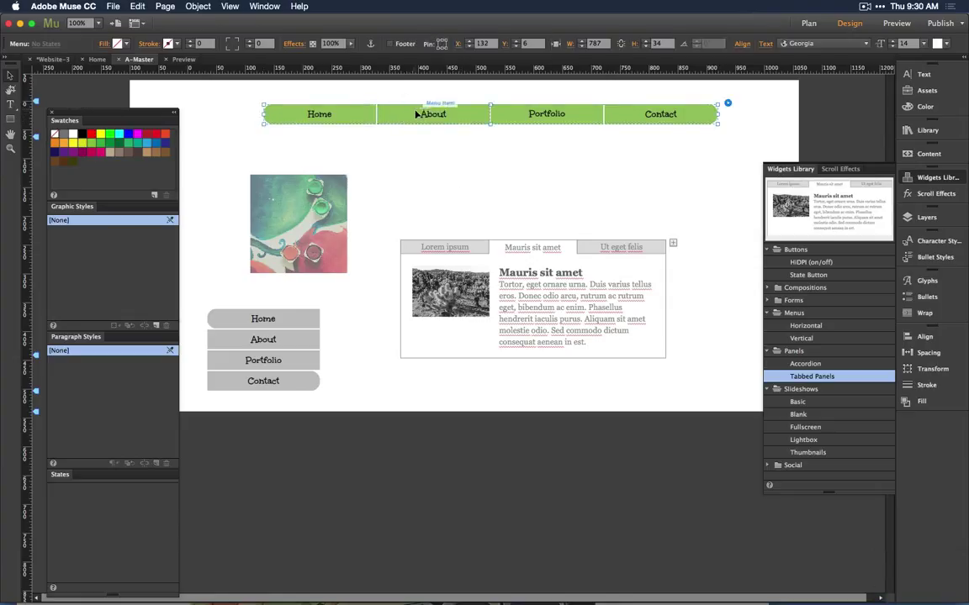
click(416, 113)
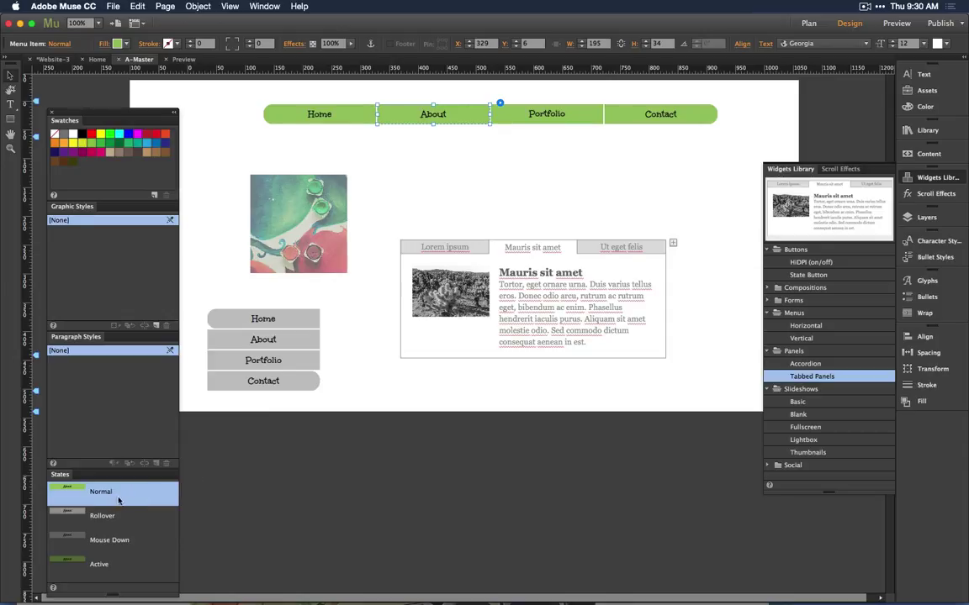
click(431, 115)
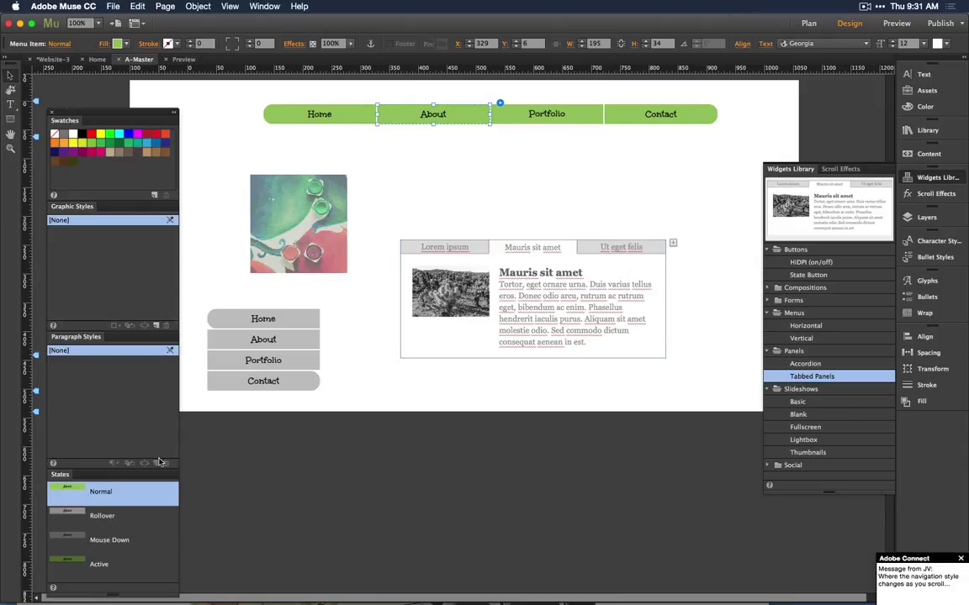
click(433, 114)
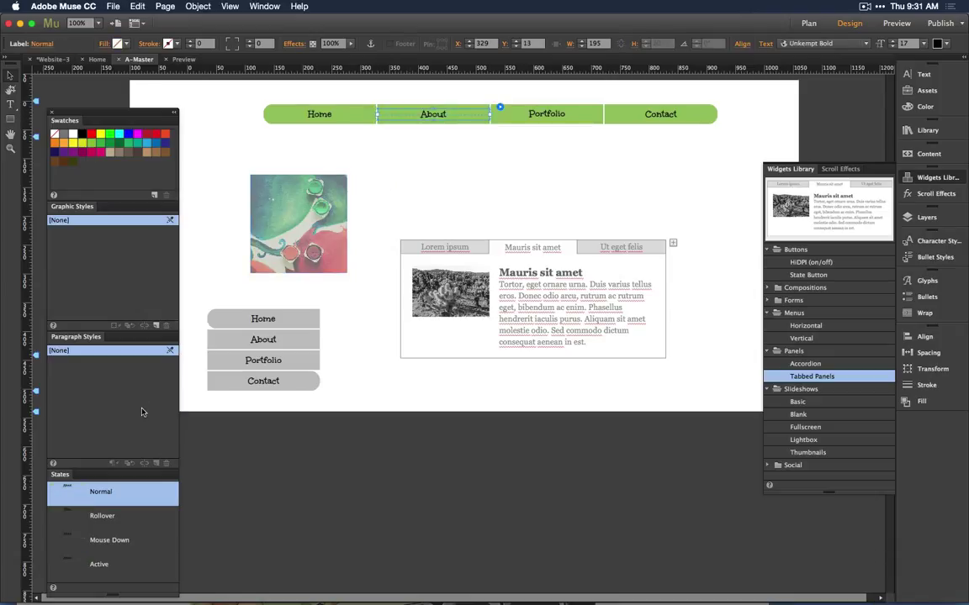
key(Escape)
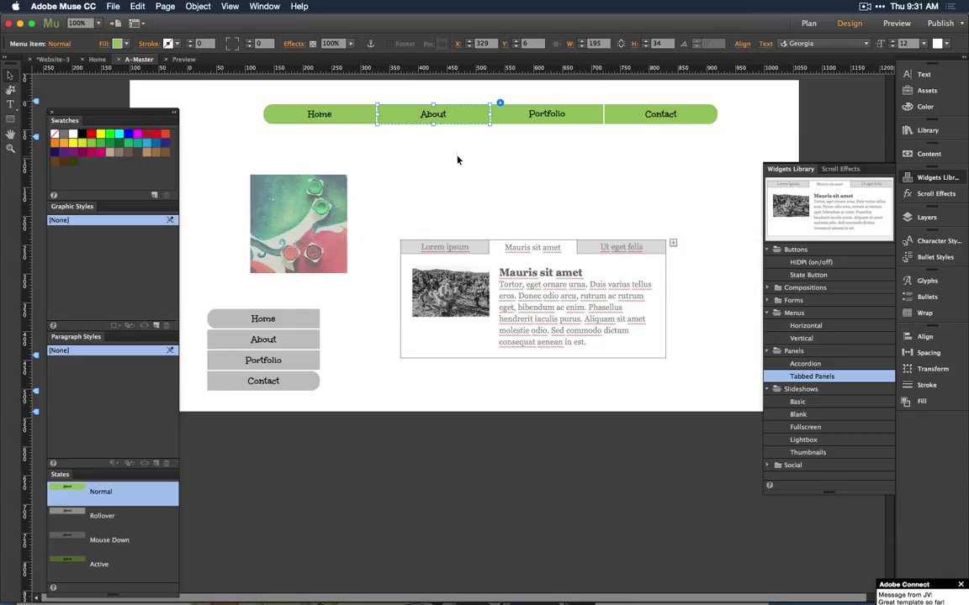
- Drill down into the About label's text in the horizontal menu, and return to the Selection tool with nothing selected
click(441, 114)
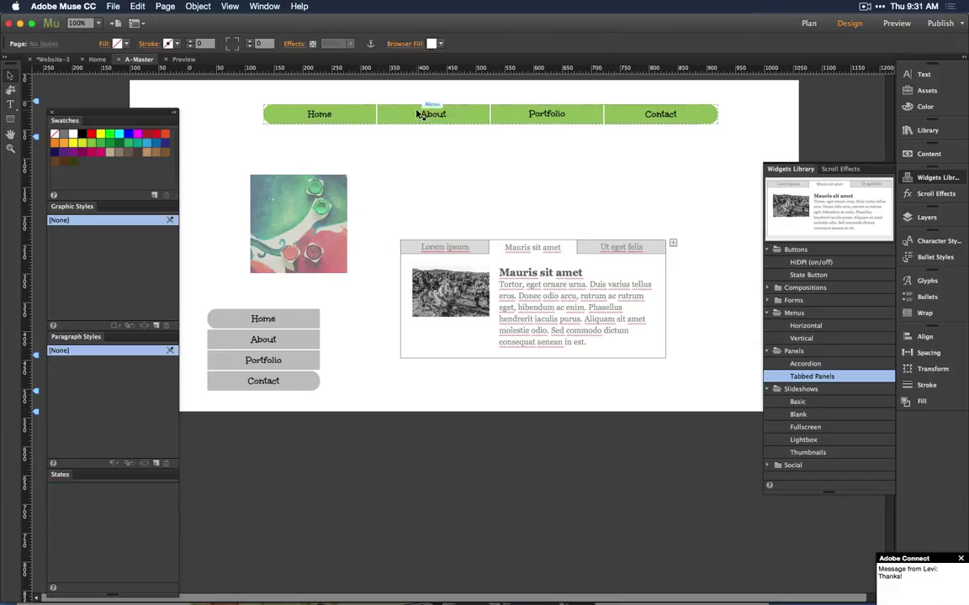
click(425, 115)
click(411, 122)
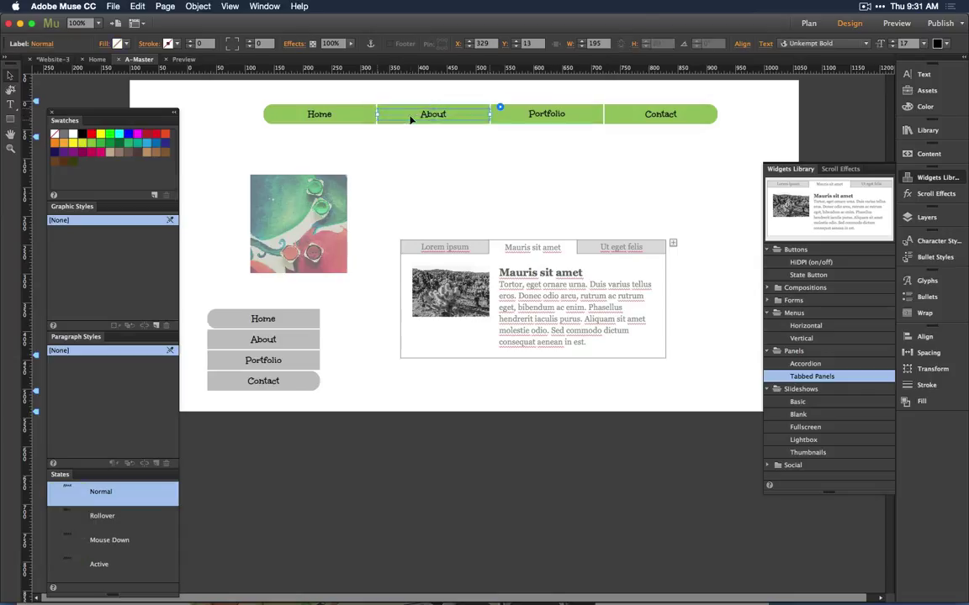
click(410, 120)
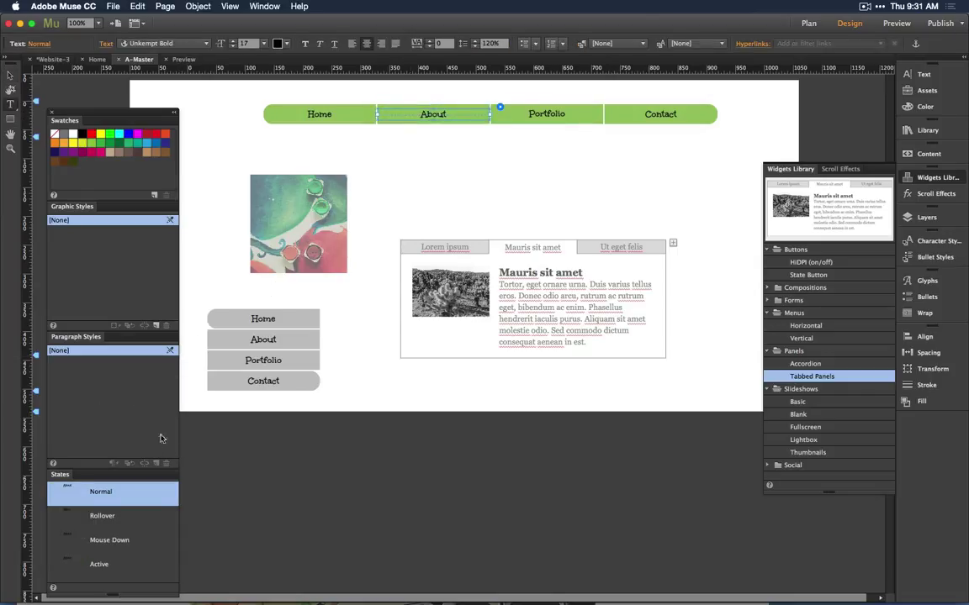
click(10, 76)
click(420, 158)
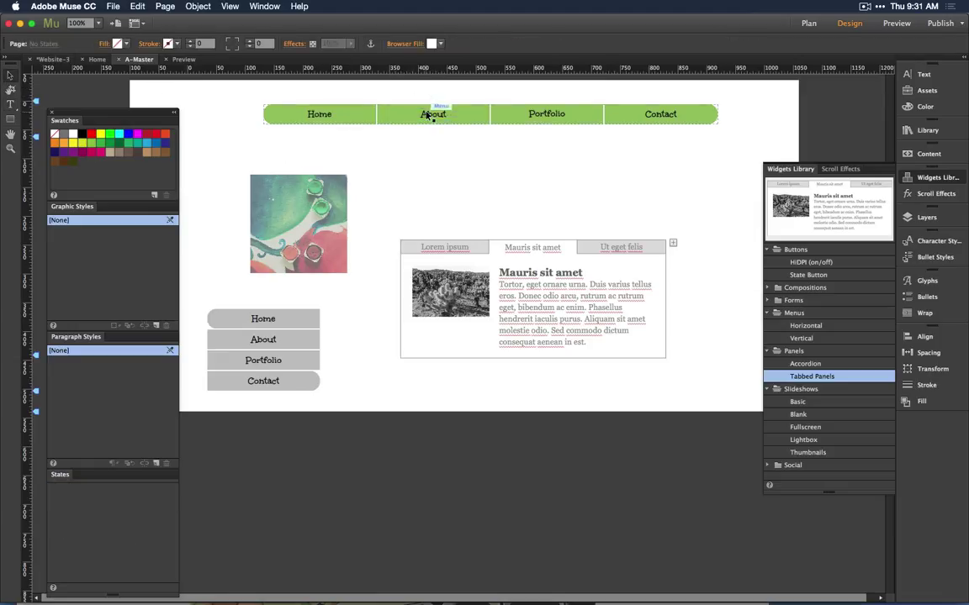
- Select the About label inside the horizontal menu and place the text cursor in it with the Text tool
click(420, 119)
click(419, 119)
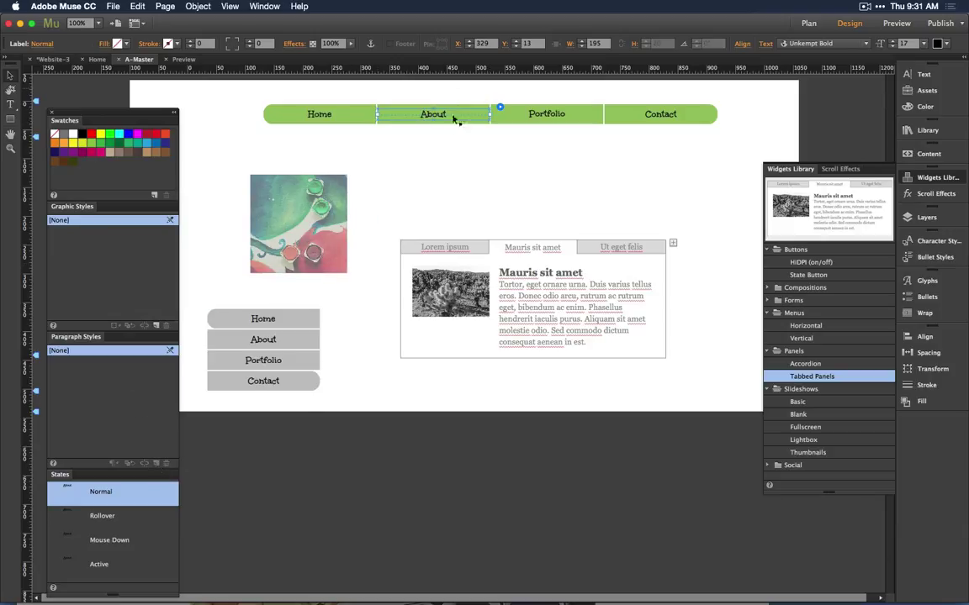
key(t)
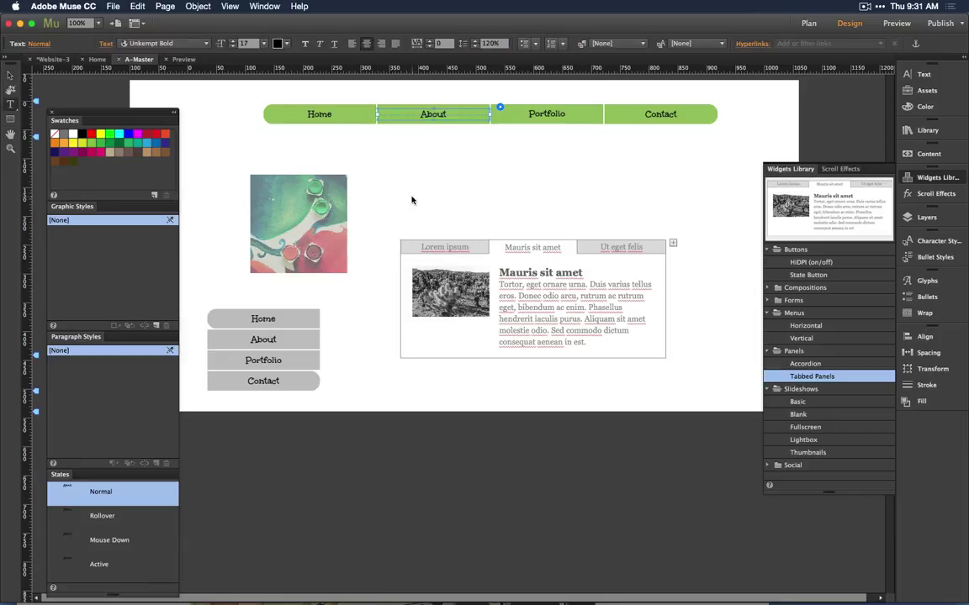
click(446, 117)
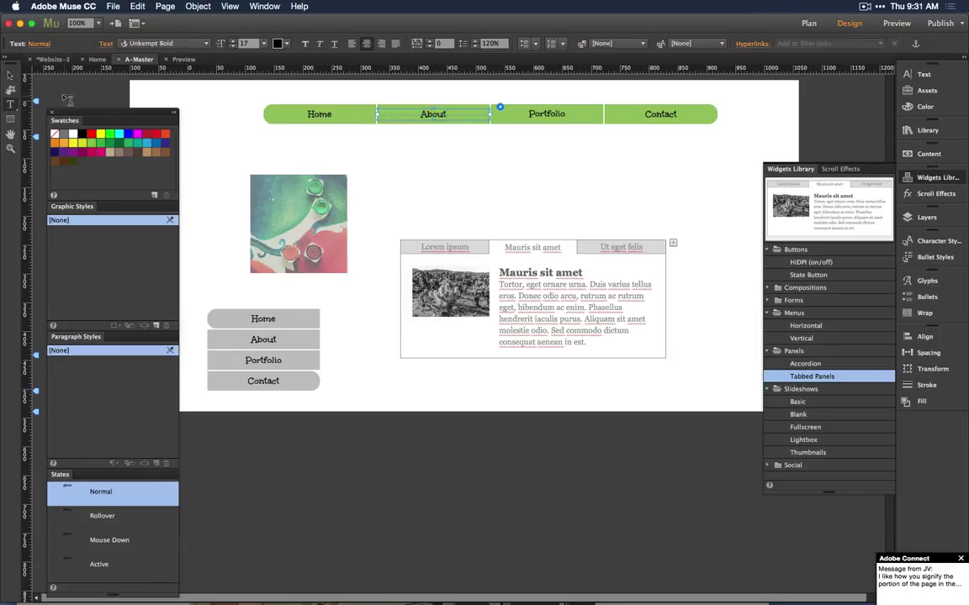
- Select the Portfolio label in the horizontal menu and review its Rollover and Mouse Down states, ending on Normal
click(9, 77)
click(432, 158)
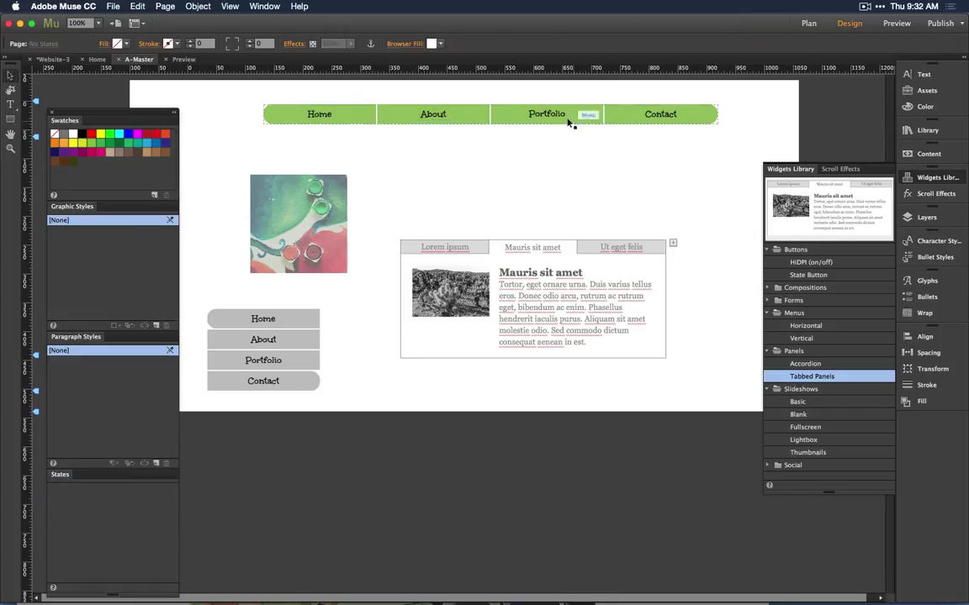
click(547, 118)
click(547, 118)
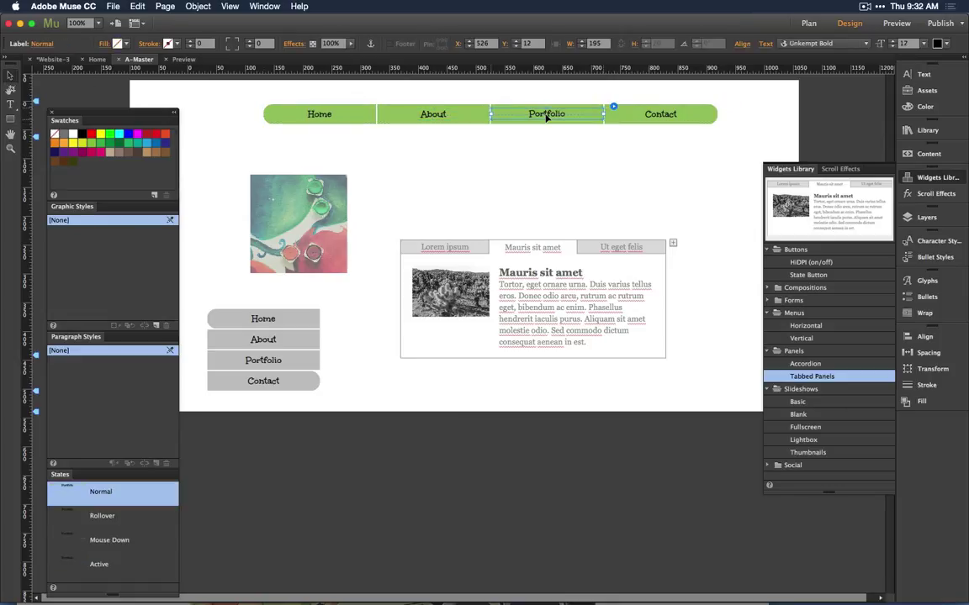
click(151, 516)
click(133, 542)
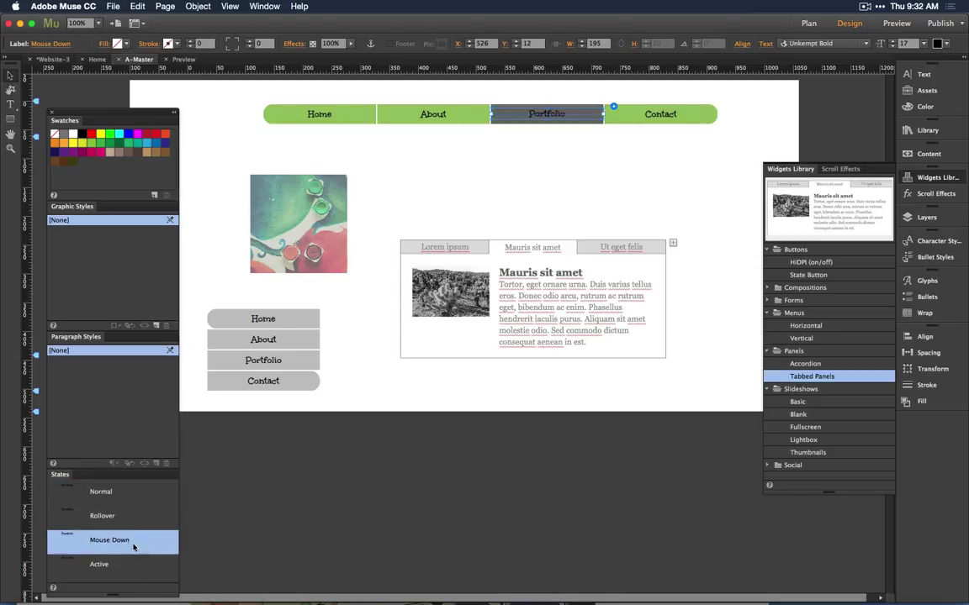
click(126, 493)
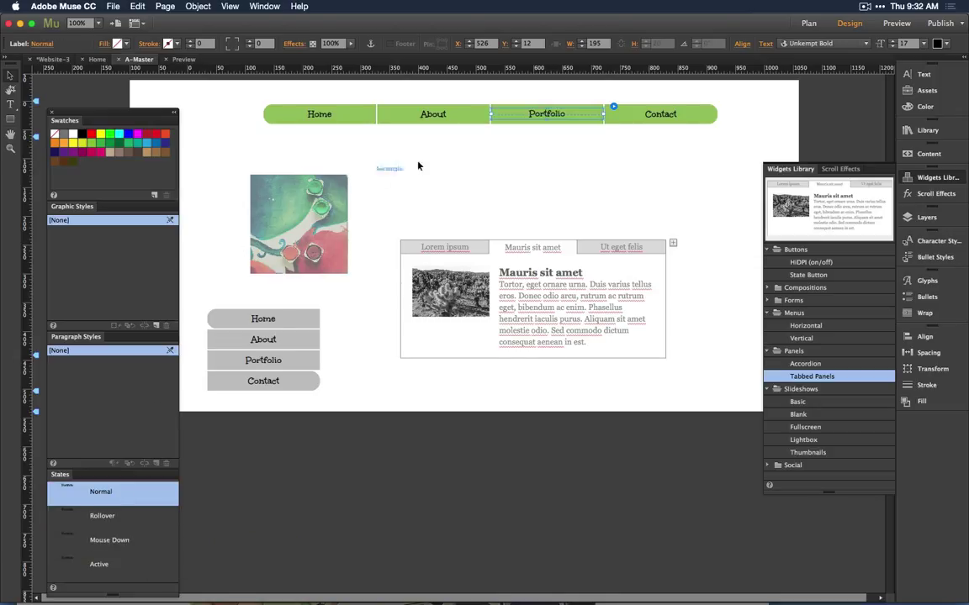
- Create a colour swatch from the About menu item's green fill, naming it btn-normal instead of using its colour value
click(429, 114)
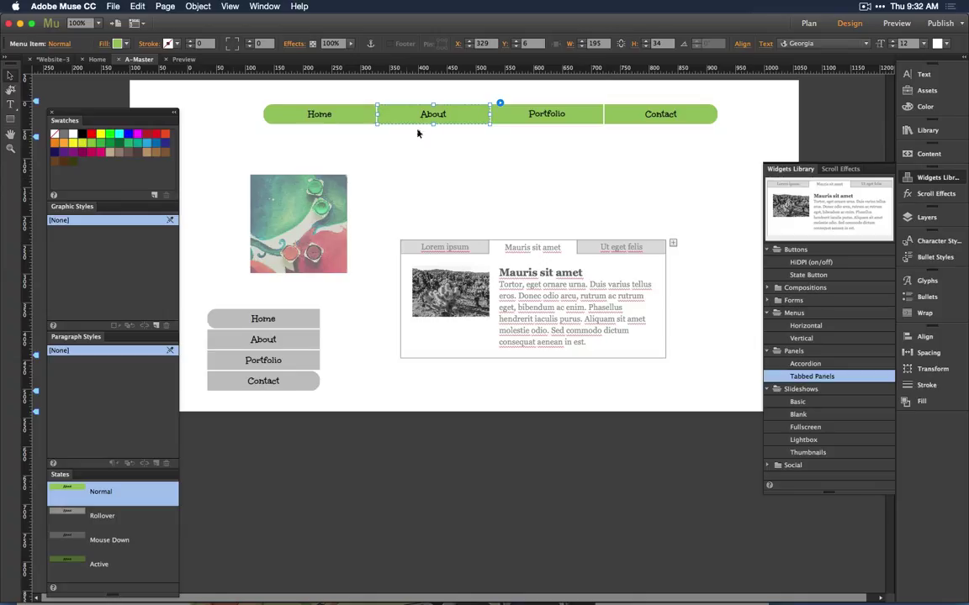
click(155, 196)
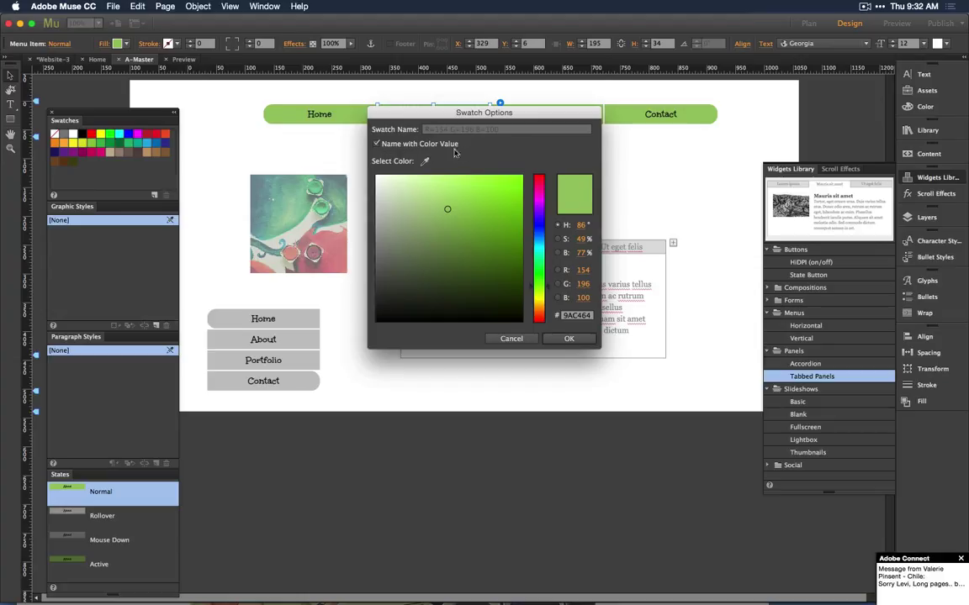
click(378, 144)
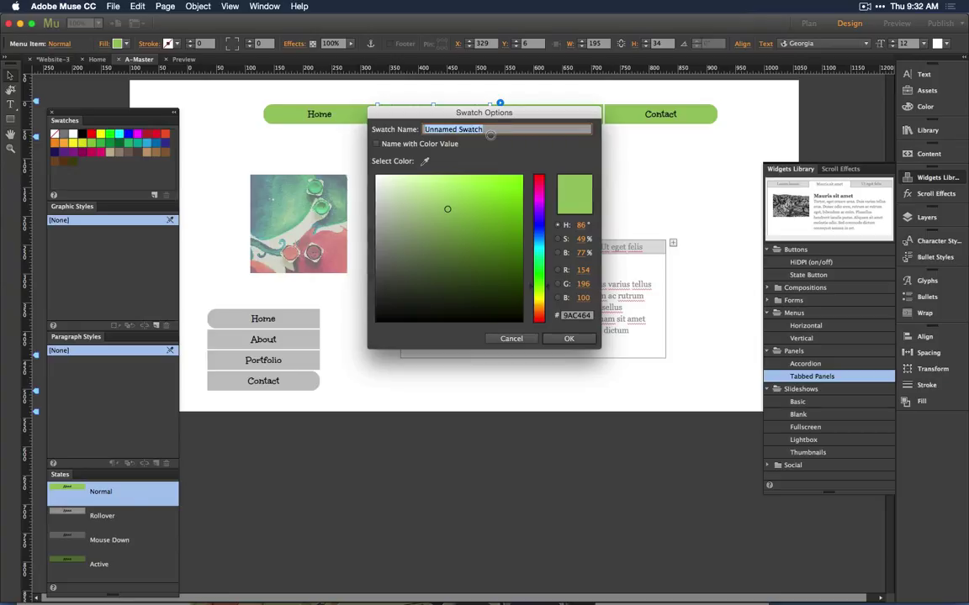
text(normal)
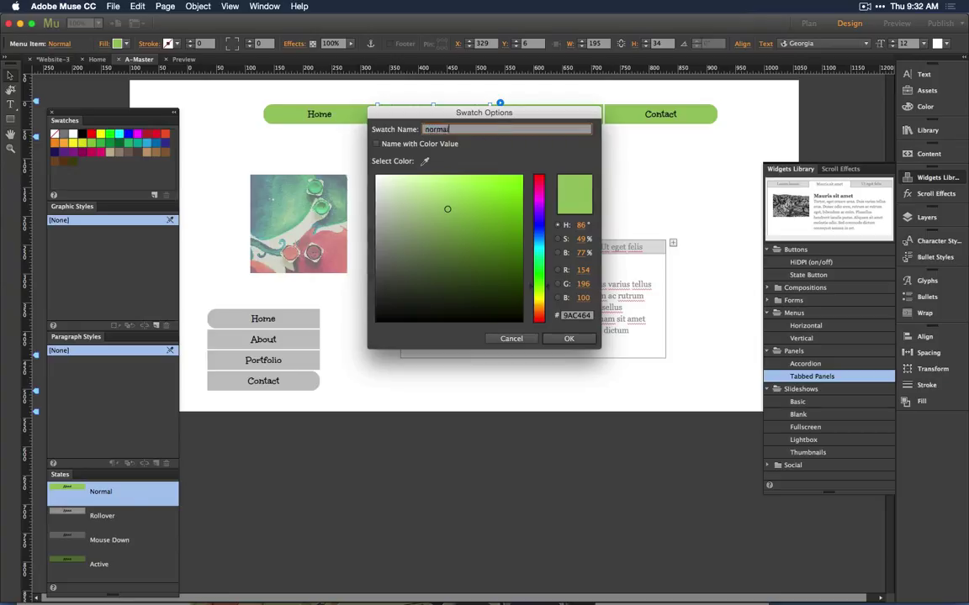
text(butn)
key(BackSpace)
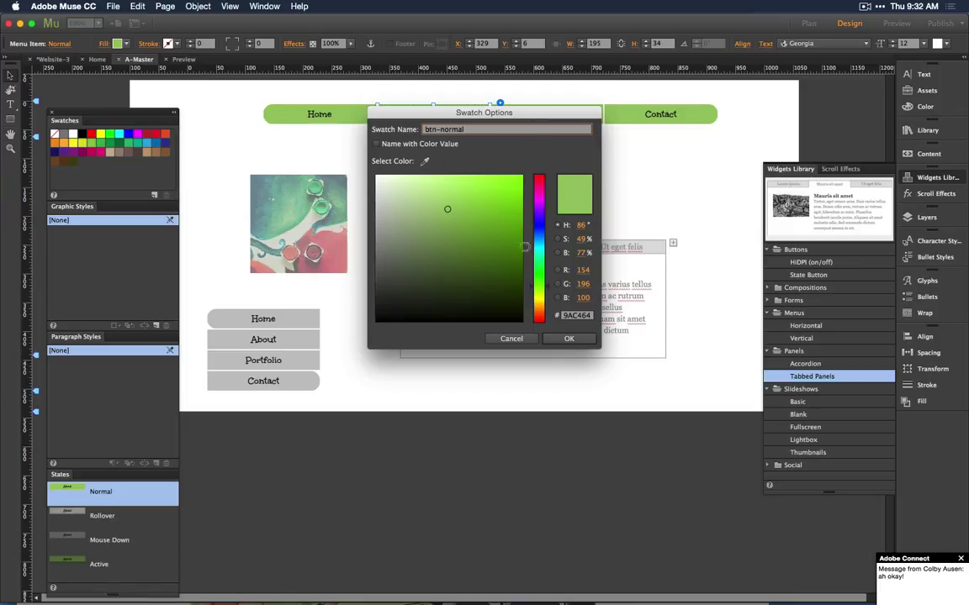
key(Return)
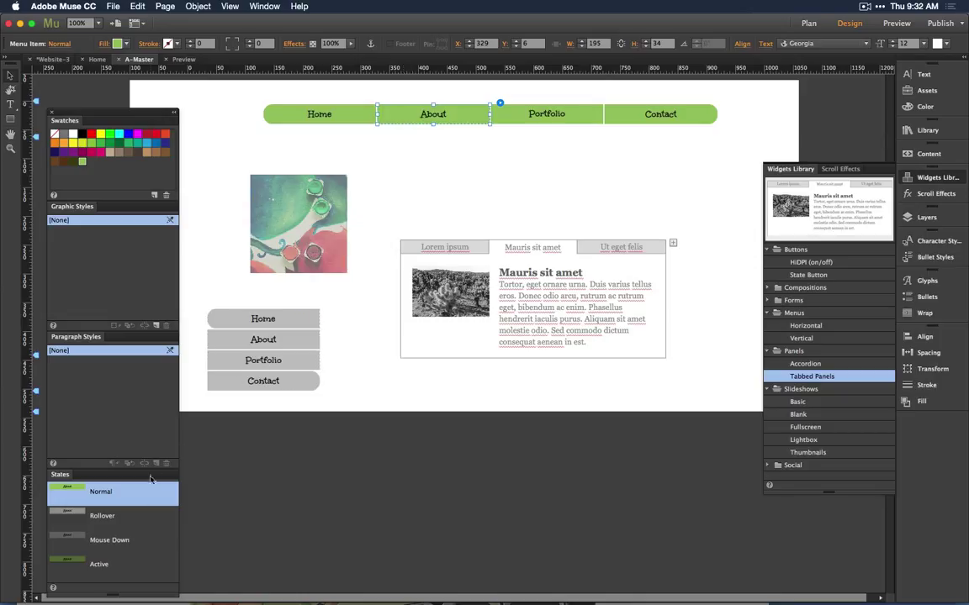
- Create a graphic style from the About item's Normal state, after checking its Active state, and name the style btn-normal
click(112, 567)
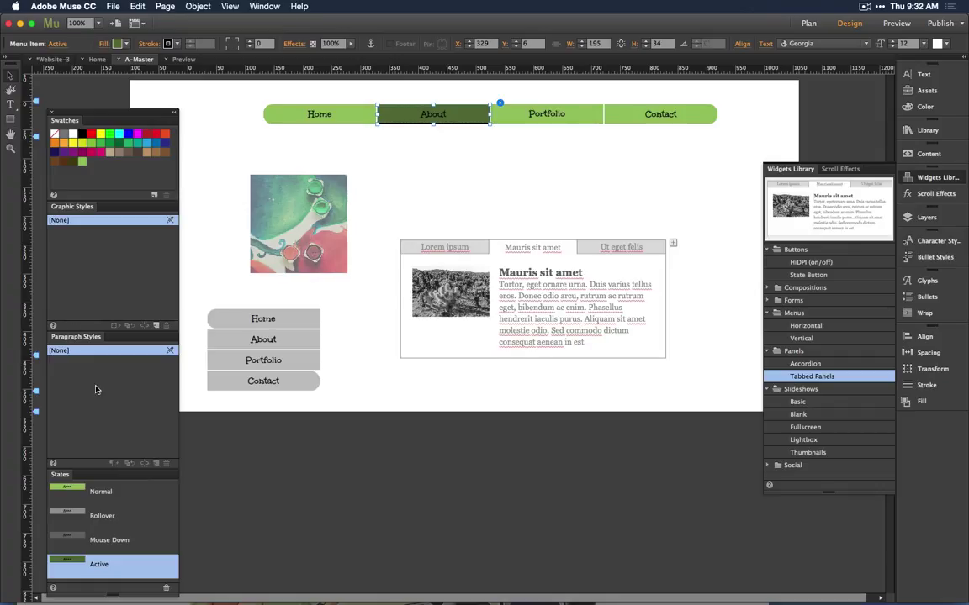
click(119, 498)
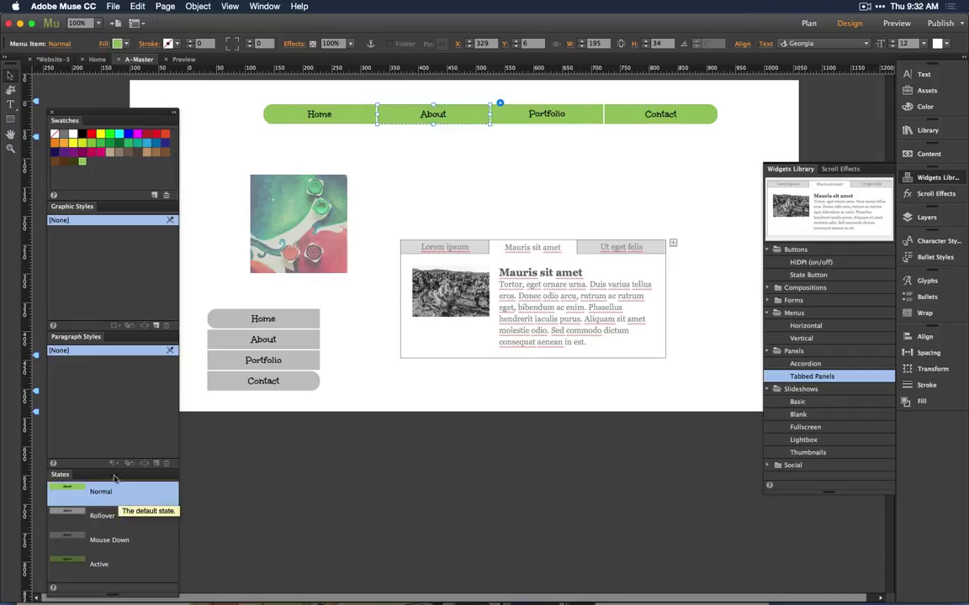
click(156, 327)
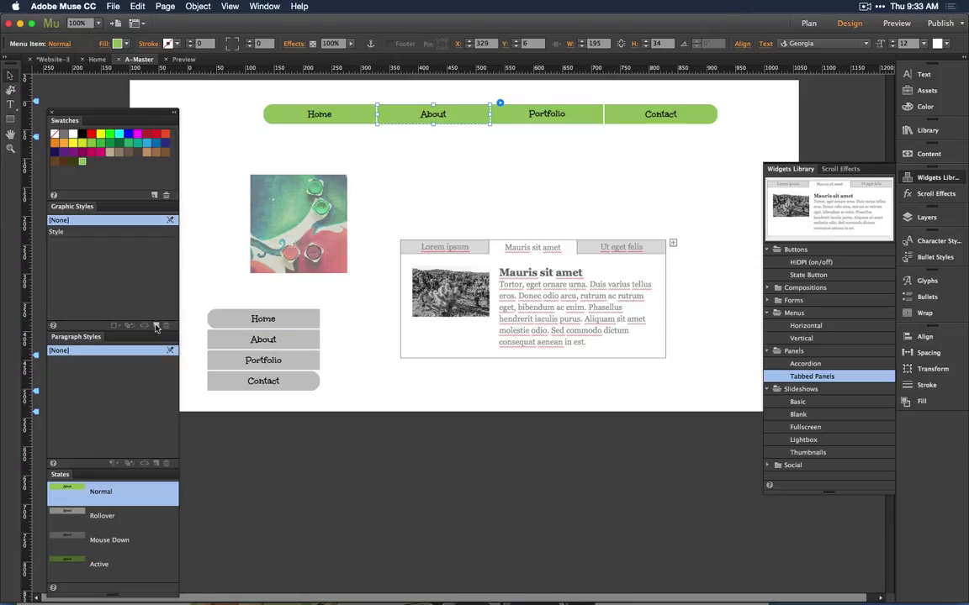
click(93, 233)
double_click(94, 233)
text(btn)
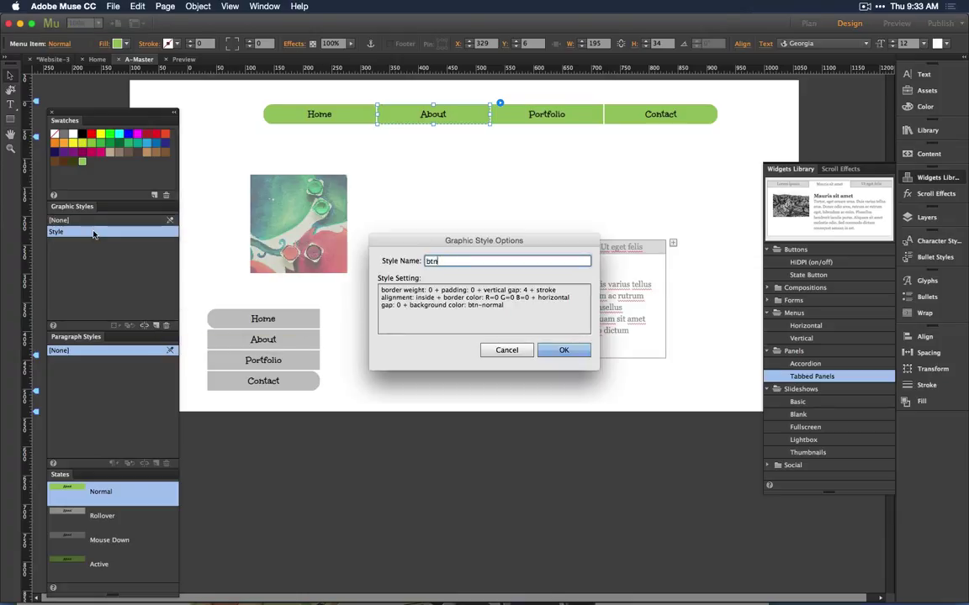
text(-normal)
key(Return)
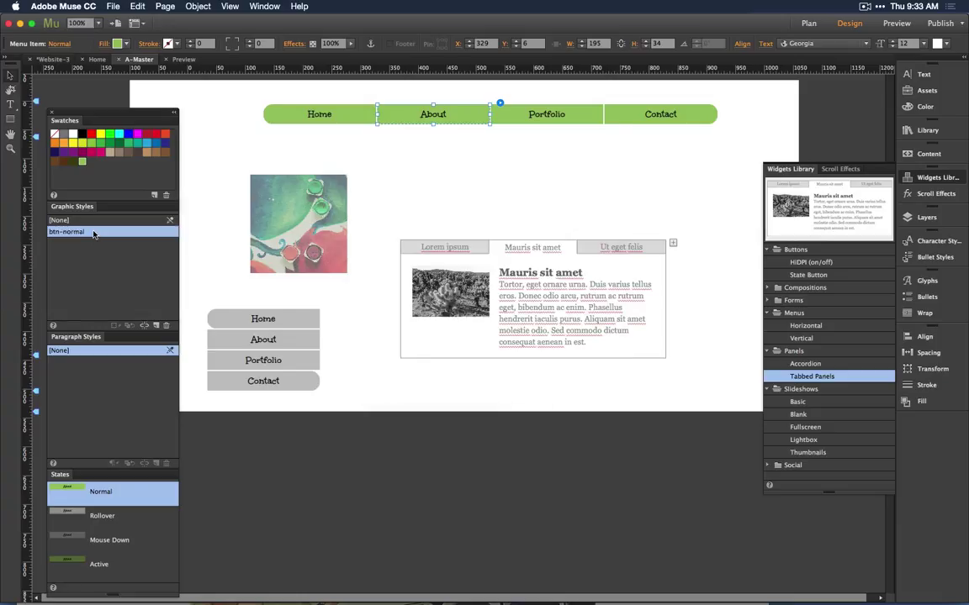
- Rename the btn-normal colour swatch as button-light in its swatch options
right_click(83, 163)
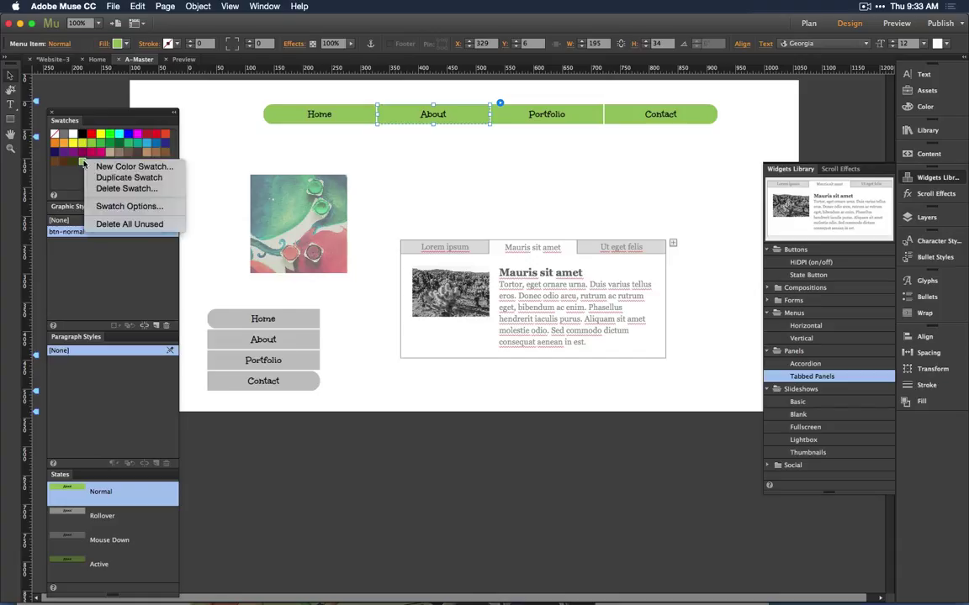
click(126, 206)
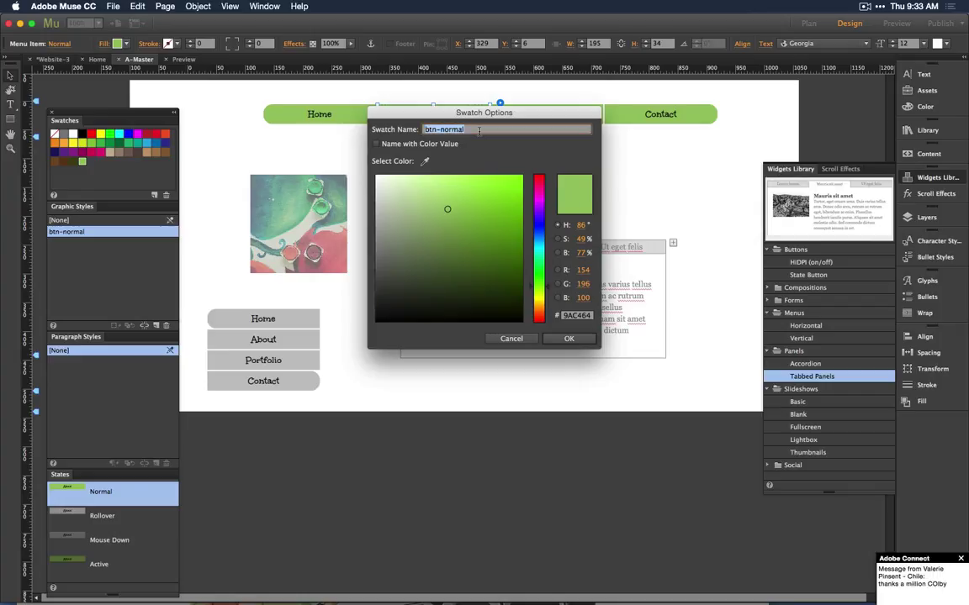
text(color)
key(BackSpace)
key(BackSpace)
key(BackSpace)
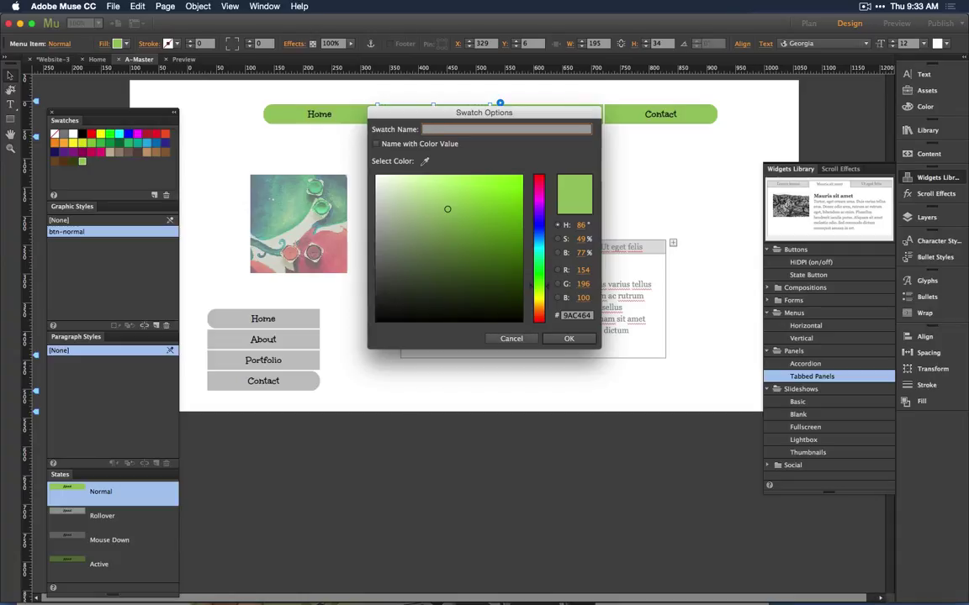
text(button-light)
click(568, 338)
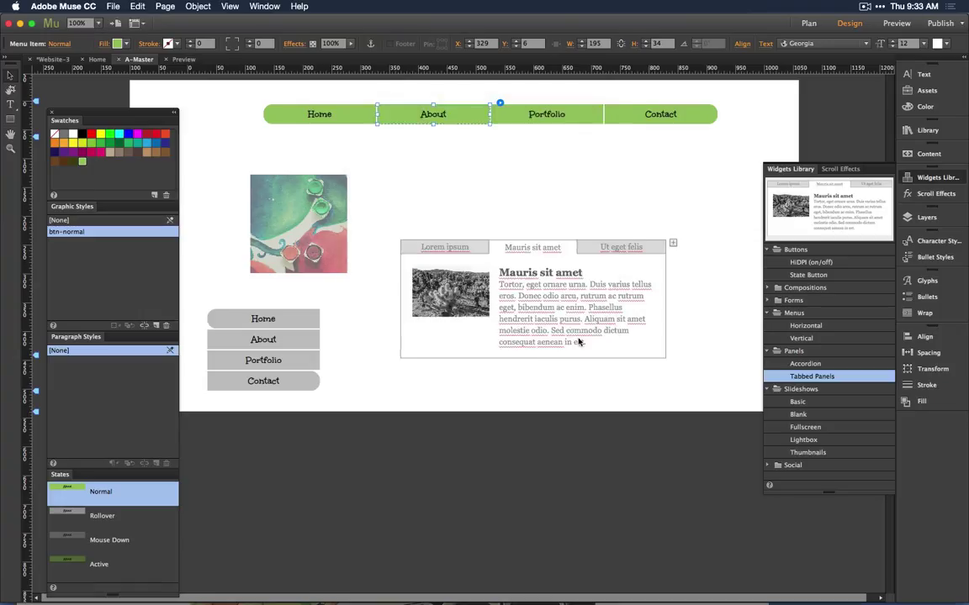
- Switch the About menu item to its Active state
click(99, 564)
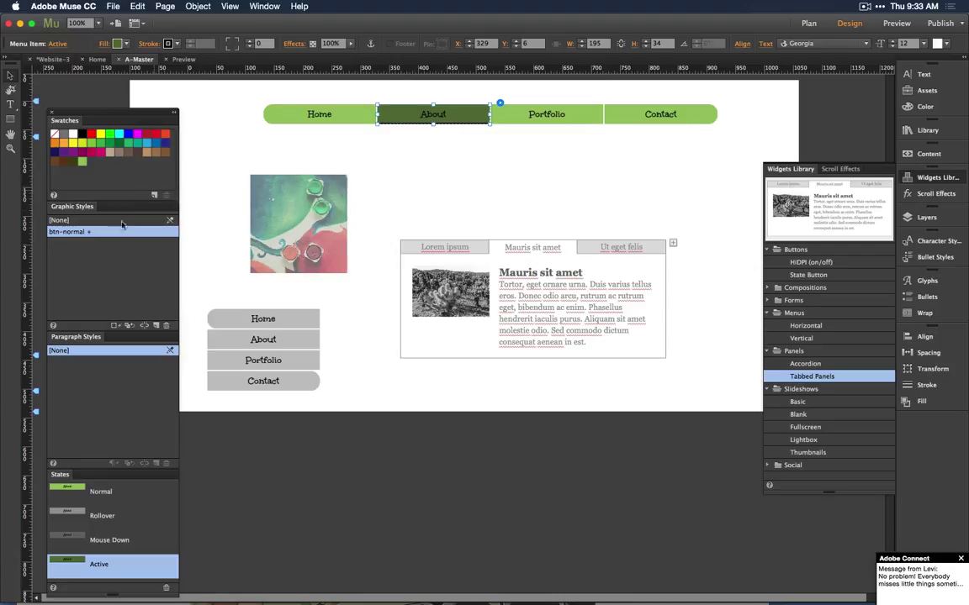
- Save the About menu item's active-state appearance as a new graphic style named btn-active
click(156, 326)
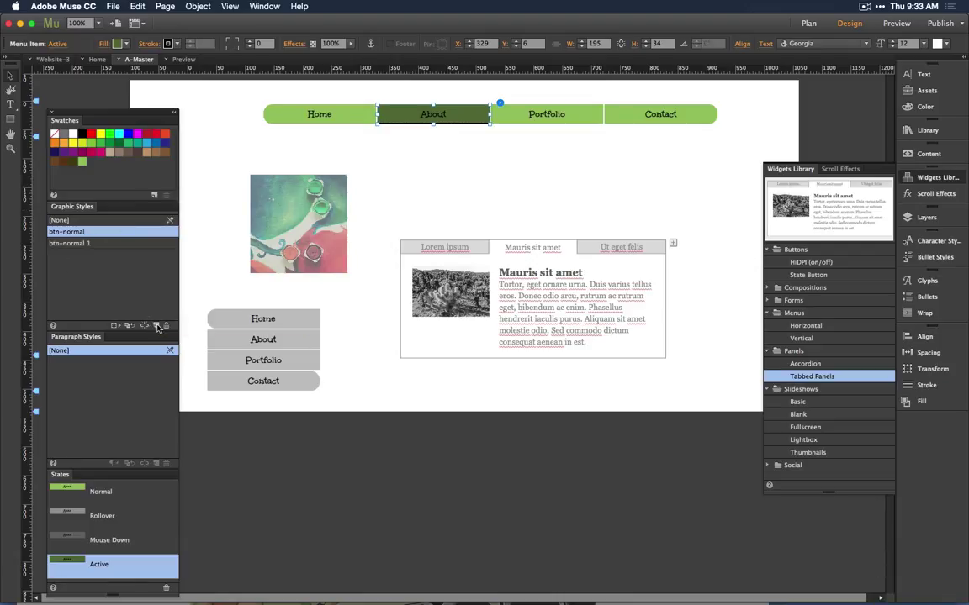
mouse_move(93, 244)
double_click(94, 243)
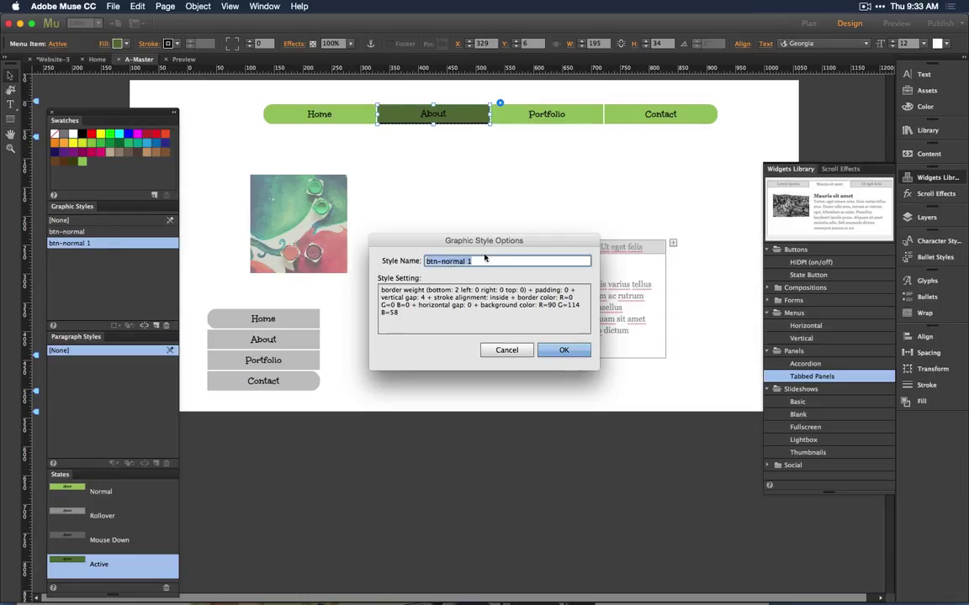
click(489, 260)
key(BackSpace)
key(BackSpace)
key(BackSpace)
key(BackSpace)
key(BackSpace)
key(BackSpace)
key(BackSpace)
key(BackSpace)
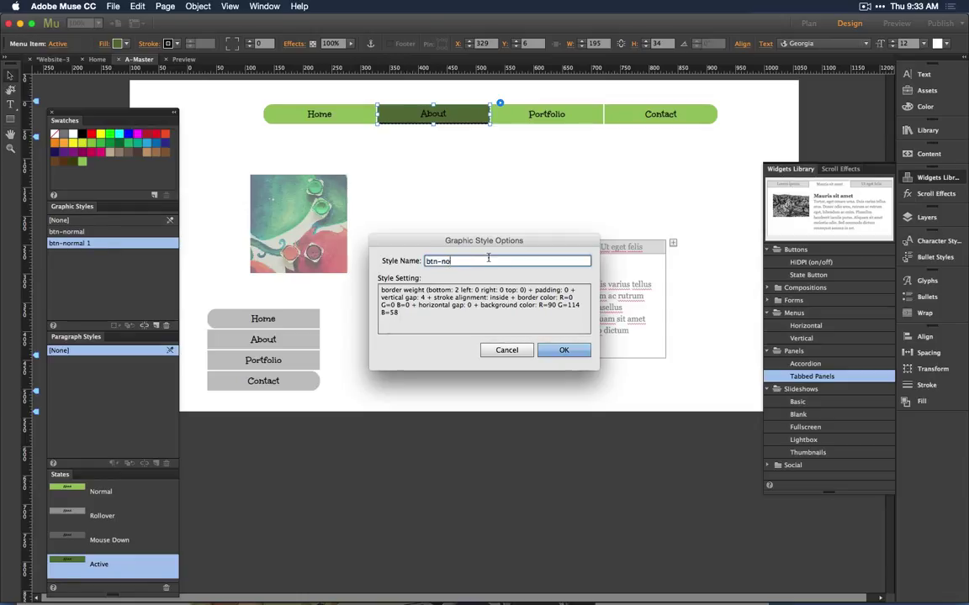
text(active)
click(557, 352)
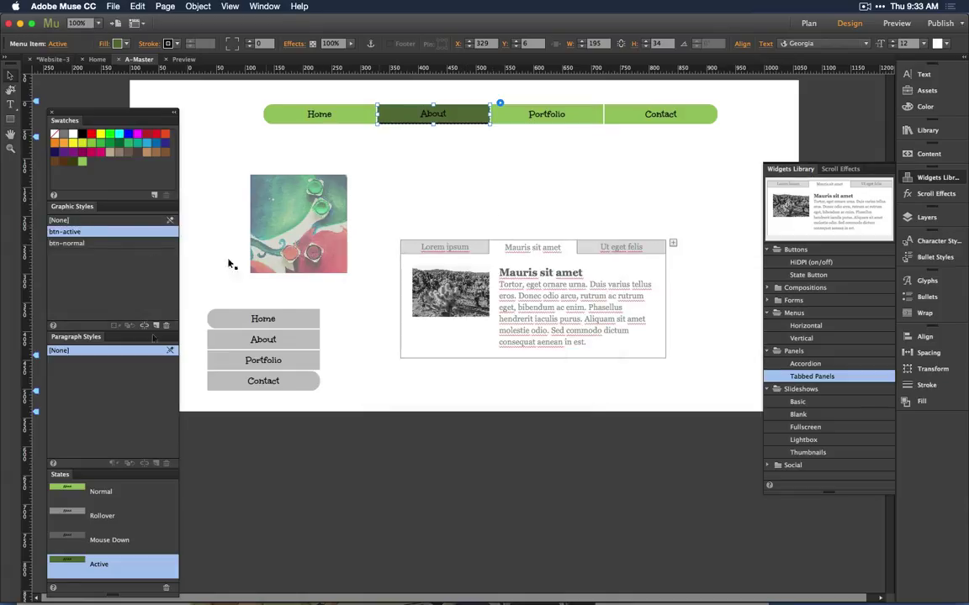
- Save the dark green fill of the About menu item's active state as a swatch named btn-dark
click(80, 493)
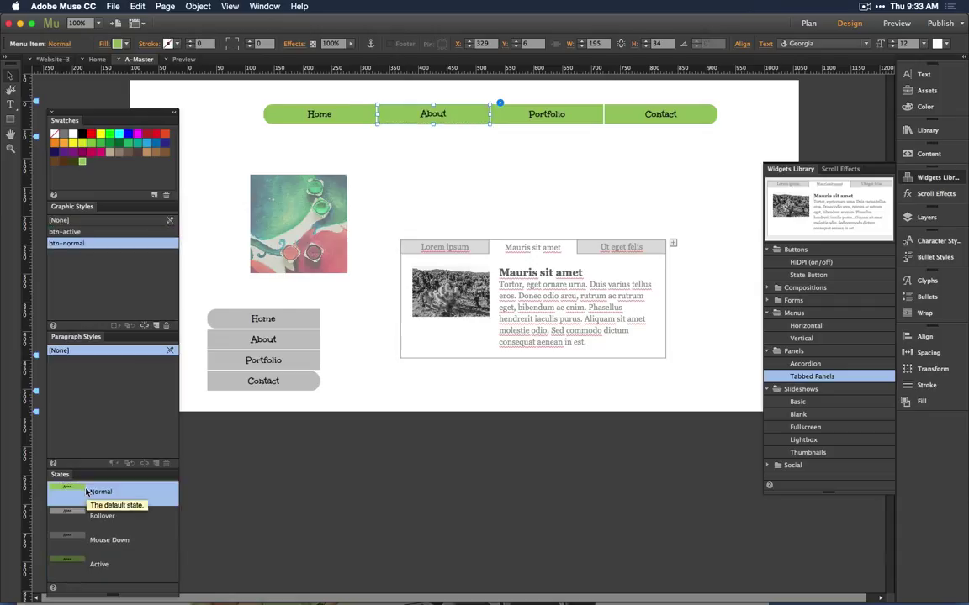
click(84, 571)
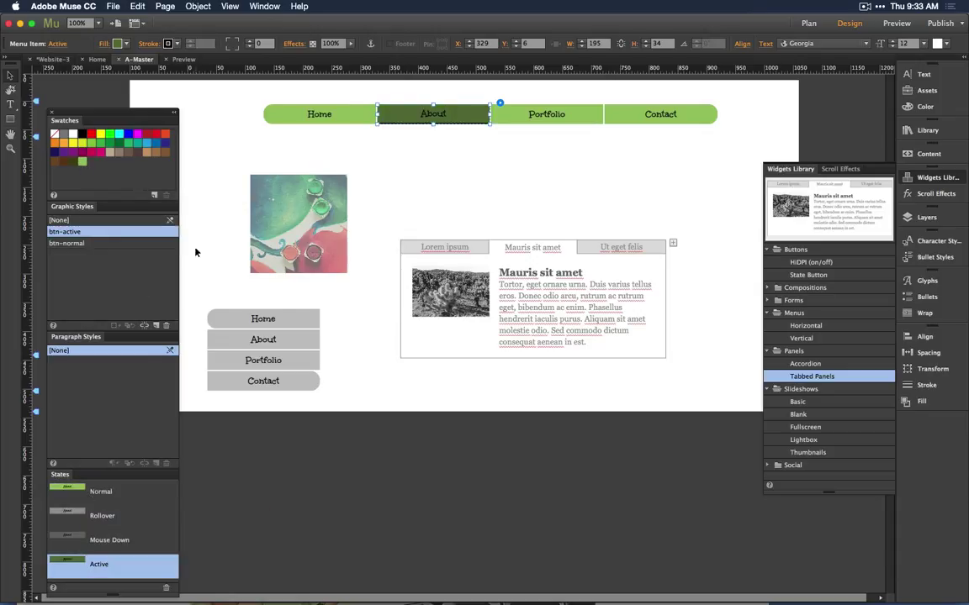
click(154, 195)
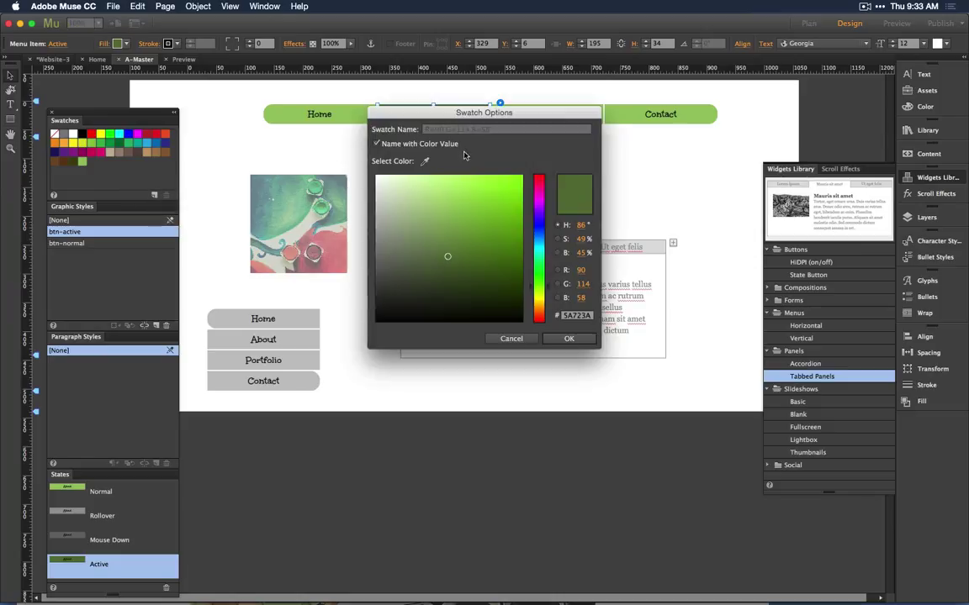
click(376, 144)
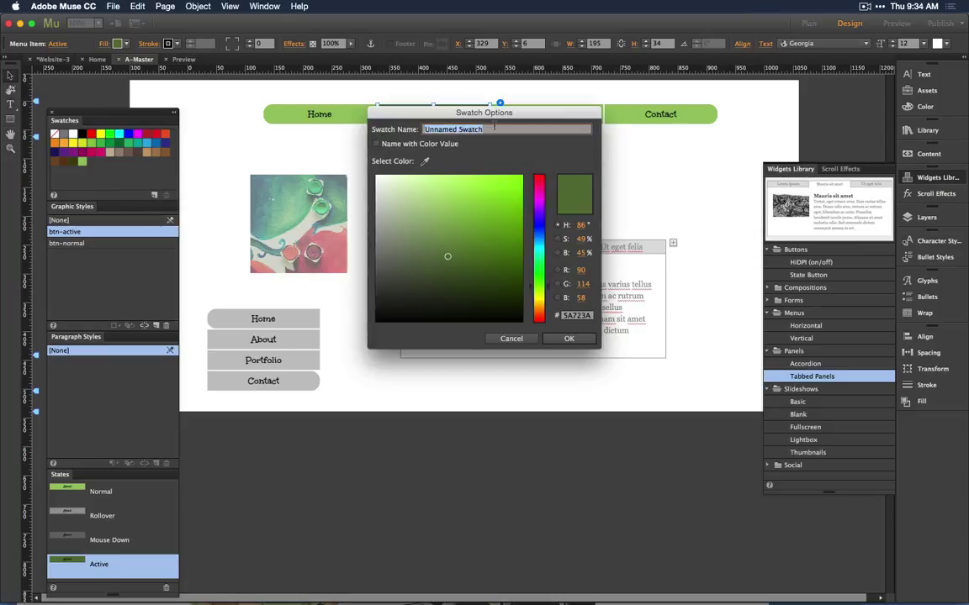
text(btn-dark)
click(569, 338)
click(374, 195)
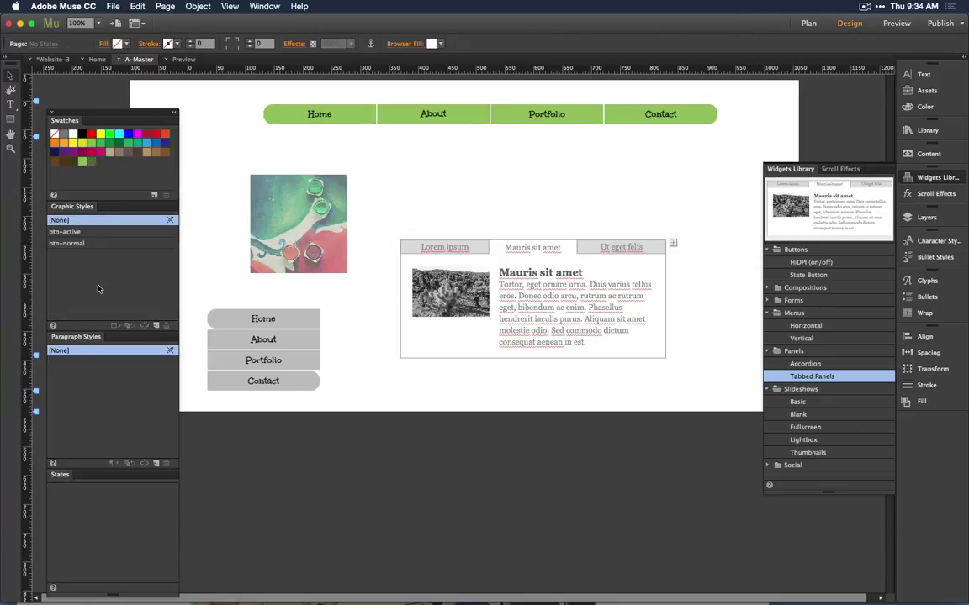
- Examine the text formatting of the About menu label and of the Mauris sit amet heading in the tabbed panel
click(440, 115)
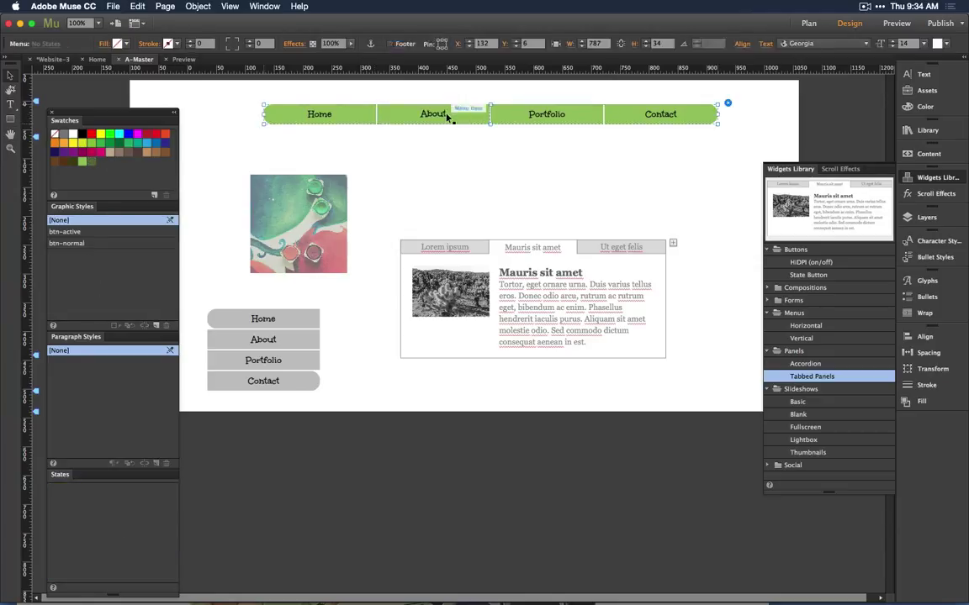
click(447, 117)
click(443, 115)
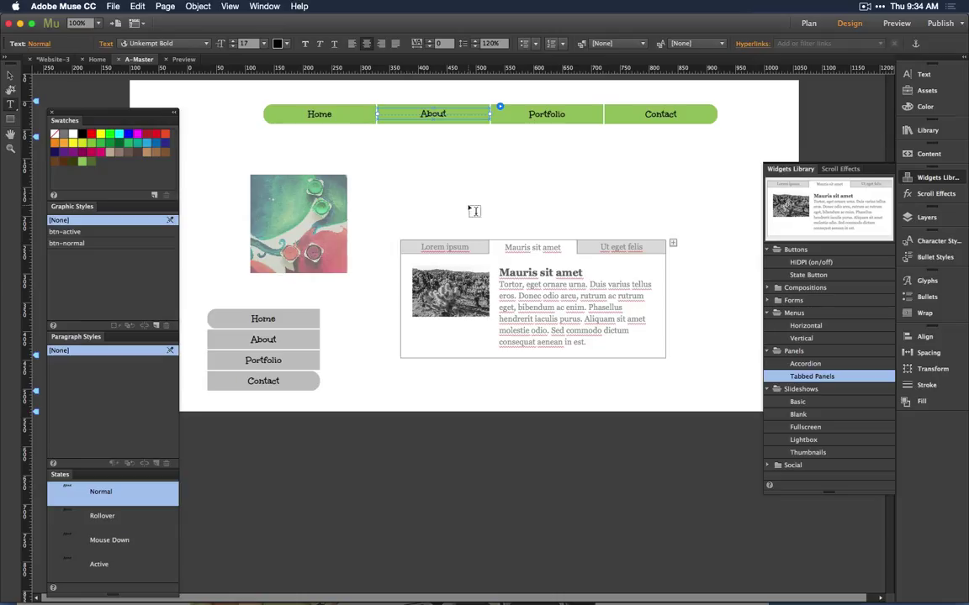
click(10, 78)
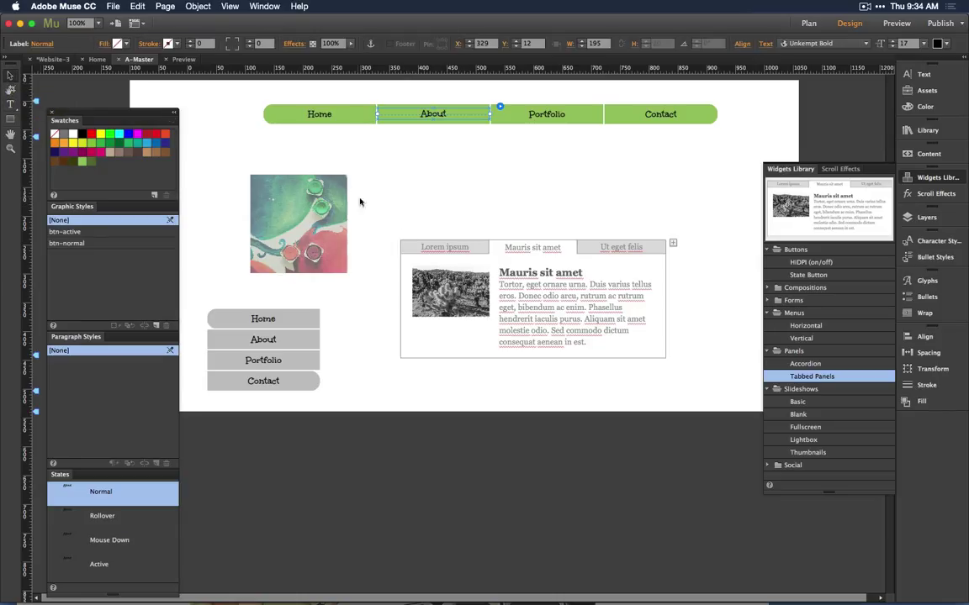
click(532, 306)
click(521, 309)
click(522, 308)
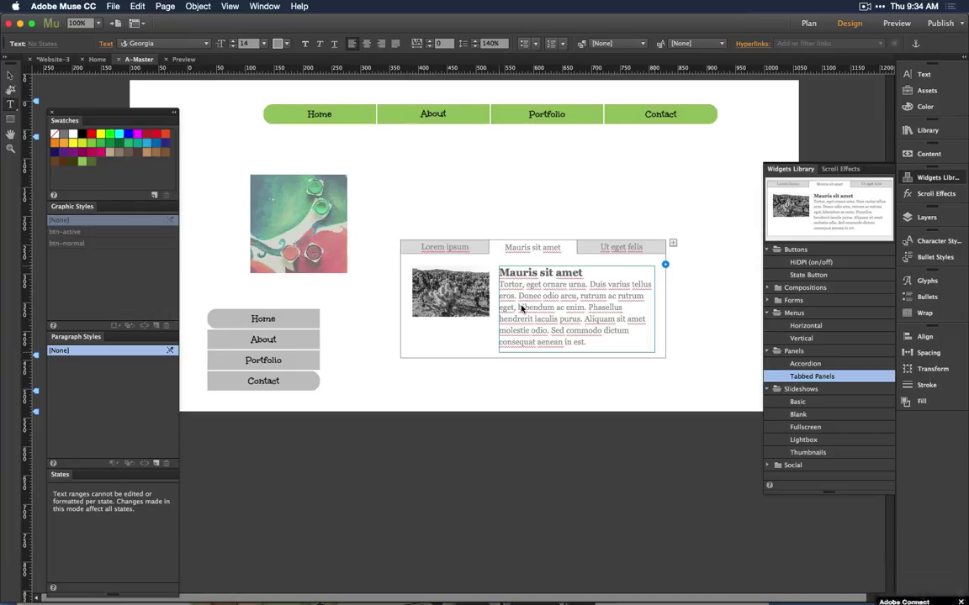
click(569, 309)
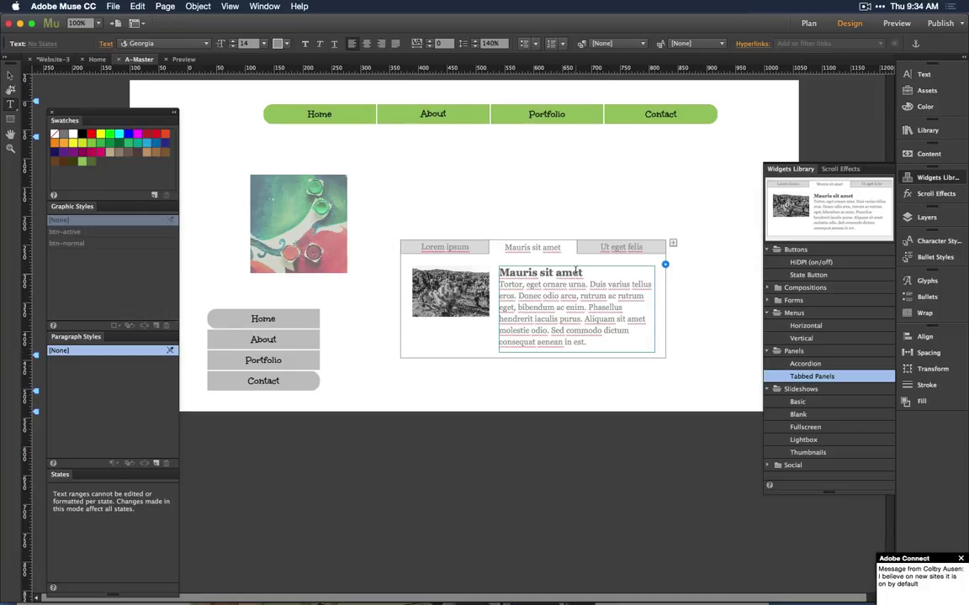
triple_click(530, 273)
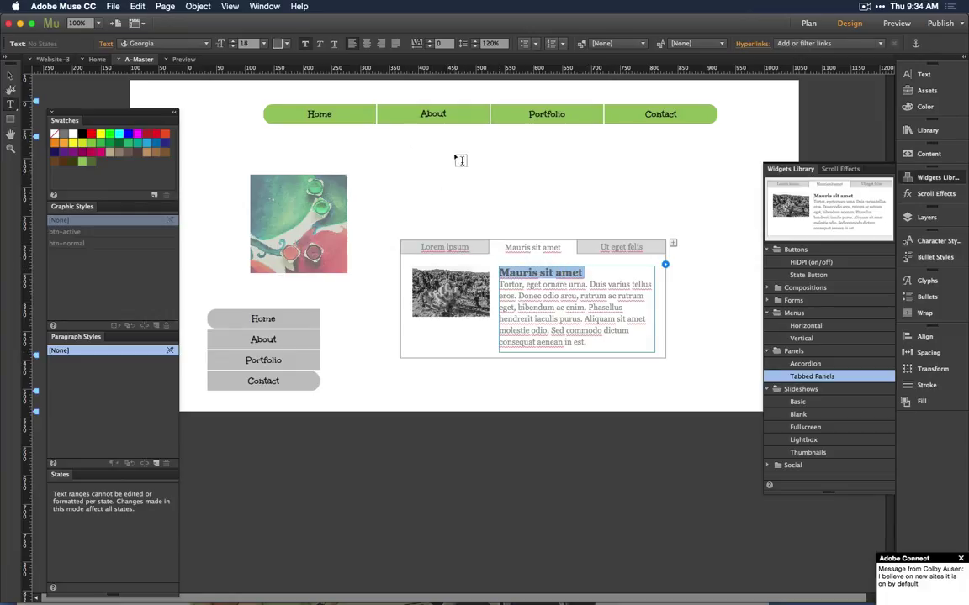
click(10, 76)
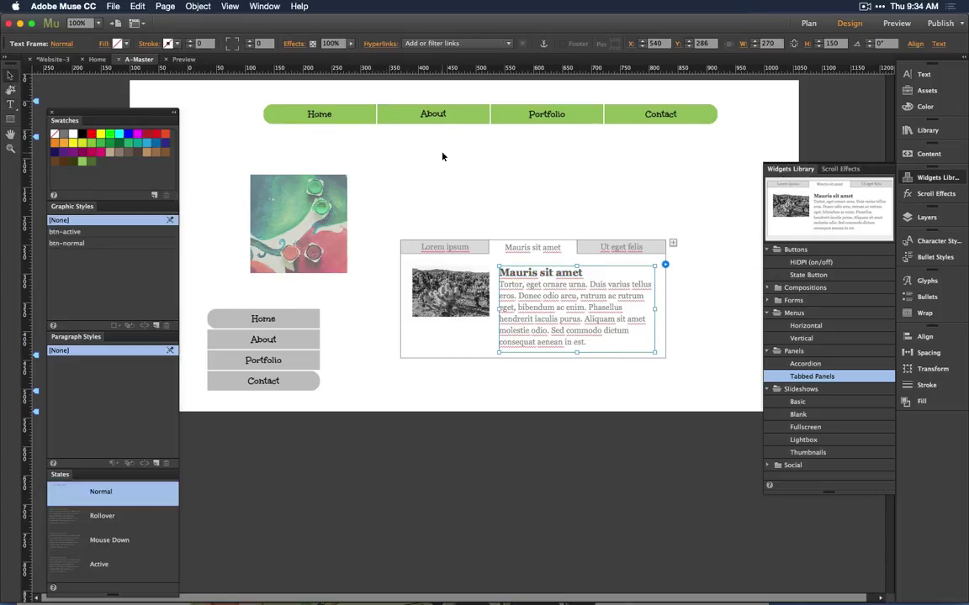
click(442, 118)
click(441, 120)
click(441, 120)
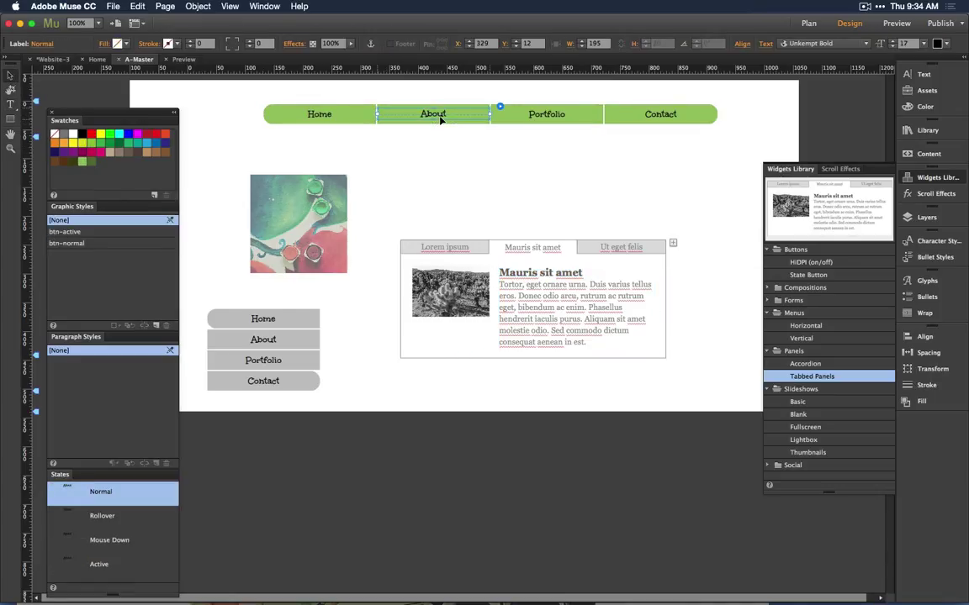
double_click(417, 119)
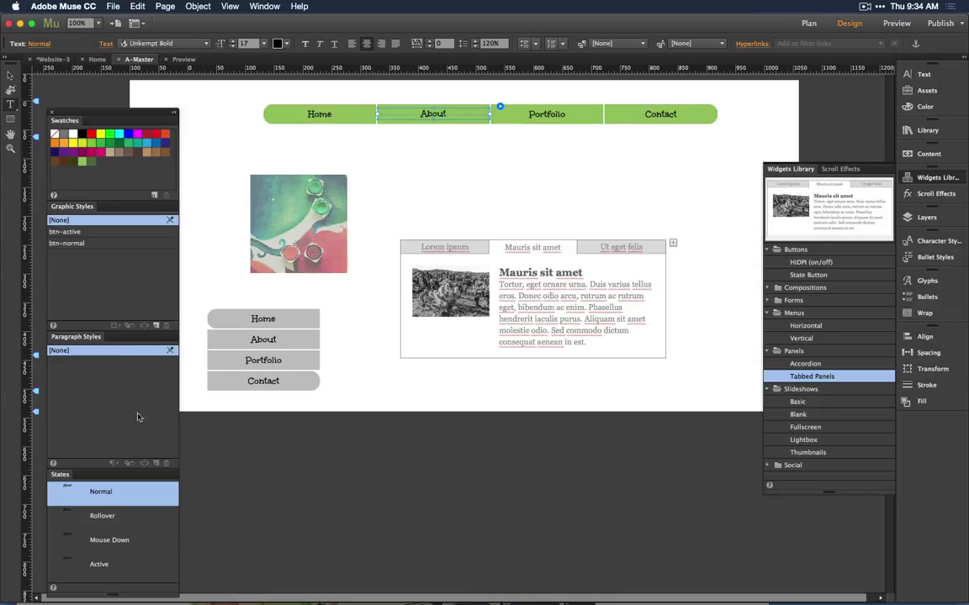
- Format the Mauris sit amet heading in the tabbed panel's content area as Unkempt Bold, size 17, in black
click(539, 273)
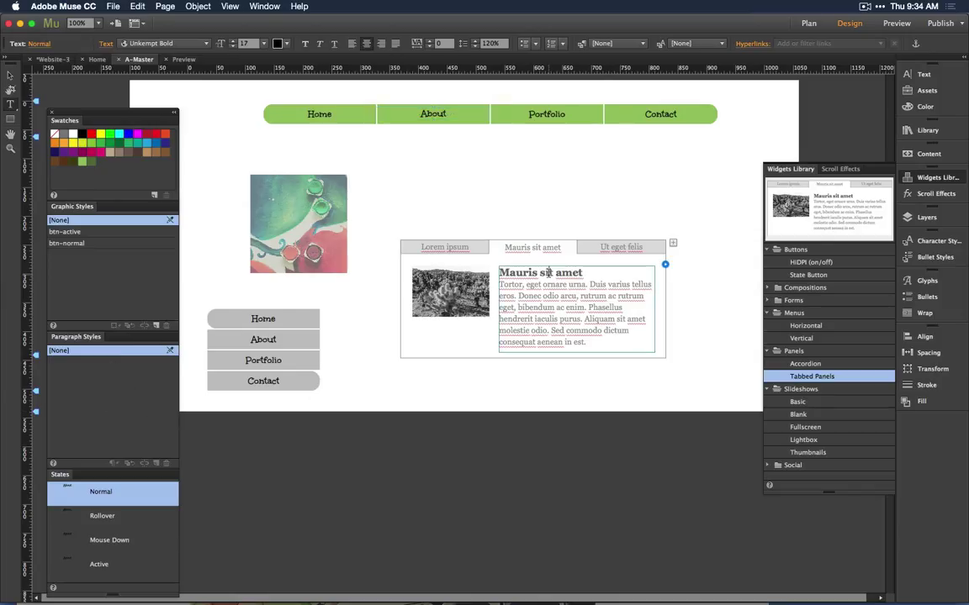
triple_click(539, 273)
click(152, 43)
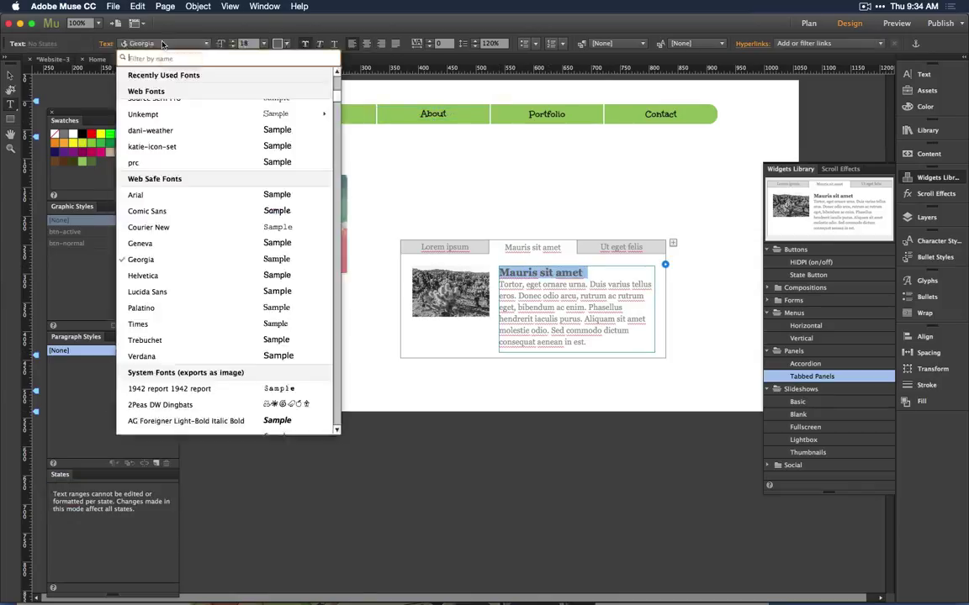
mouse_move(183, 115)
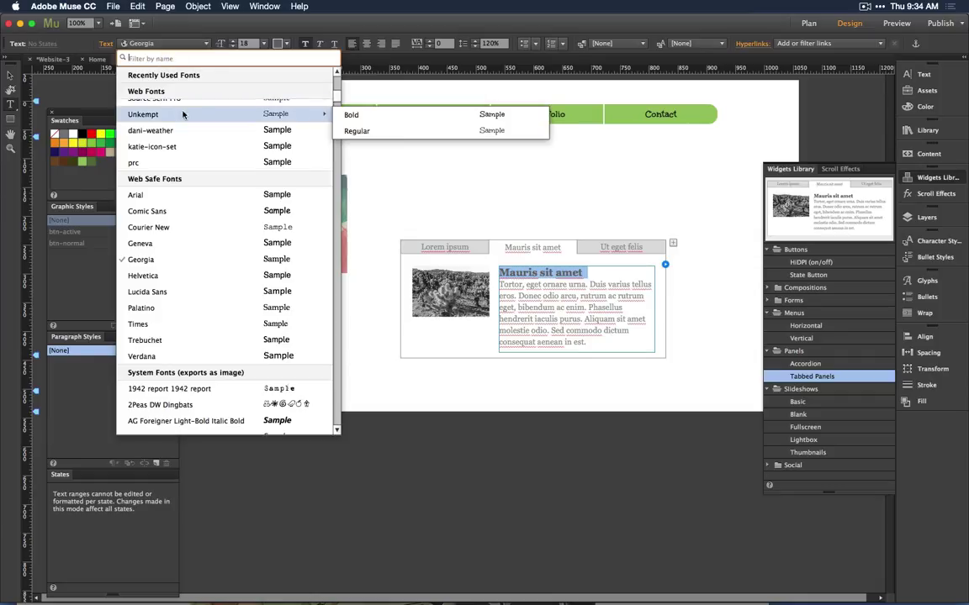
click(349, 114)
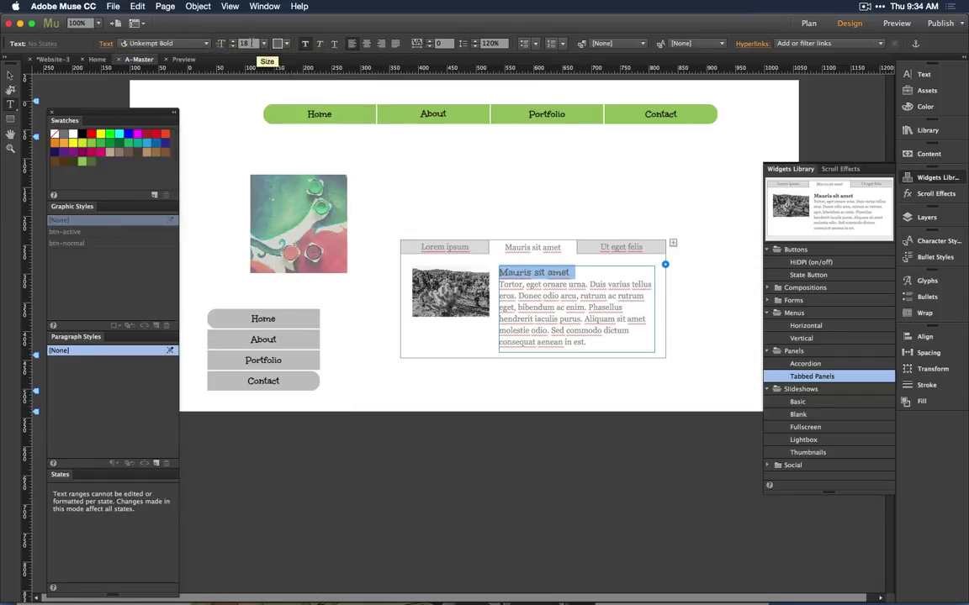
click(220, 45)
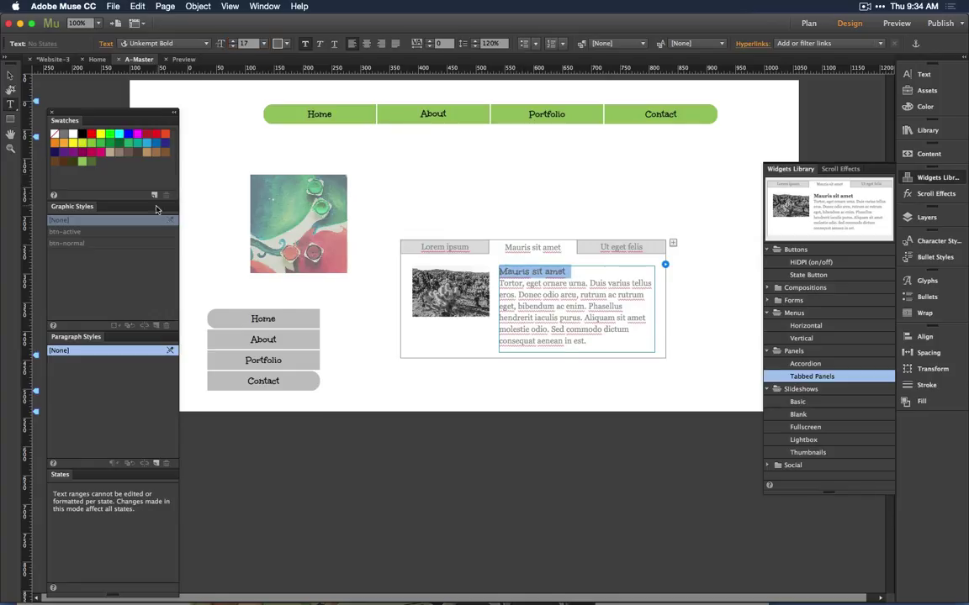
click(280, 43)
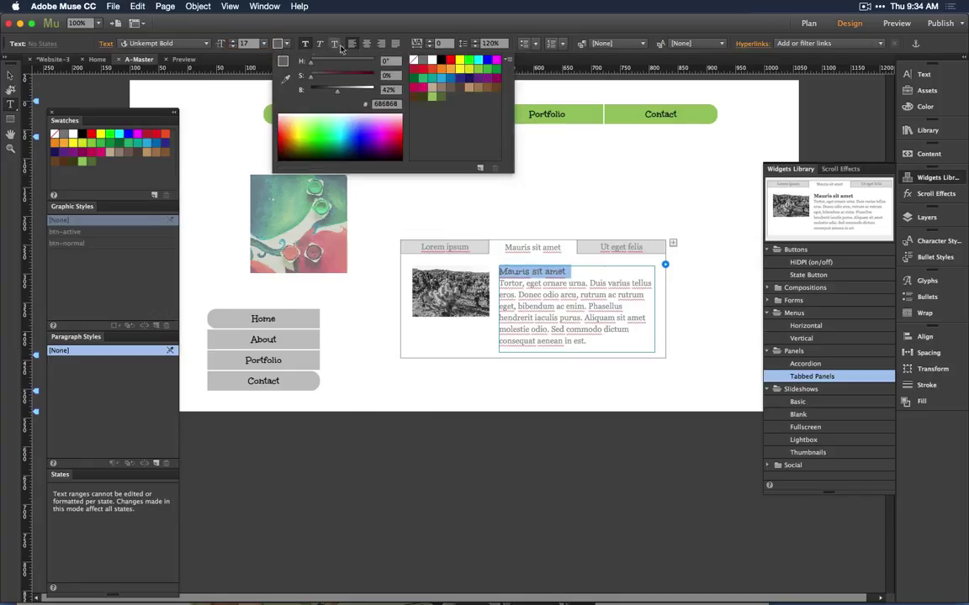
click(440, 60)
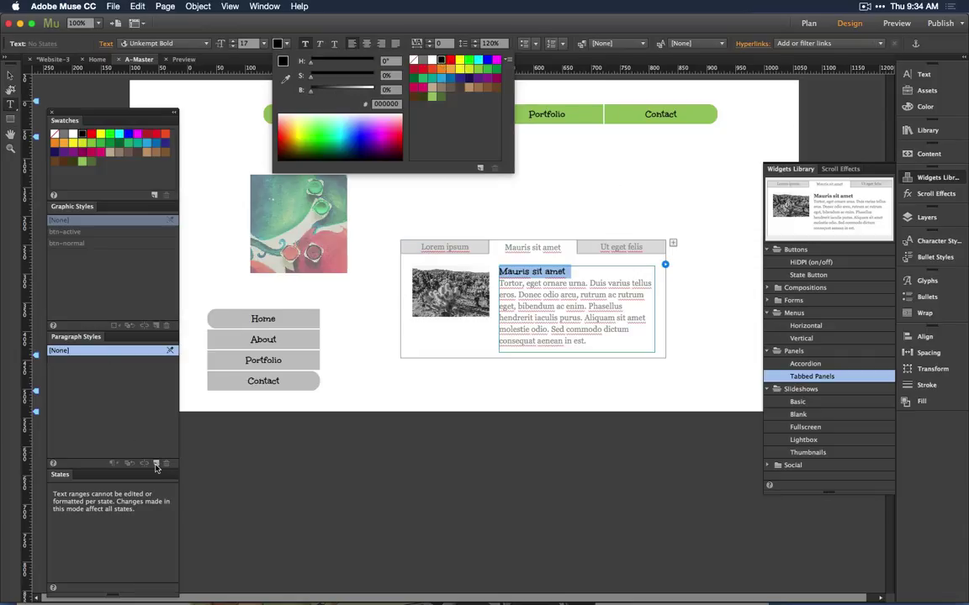
- Create a paragraph style named btn-text from the formatted Mauris sit amet heading
click(143, 423)
click(156, 465)
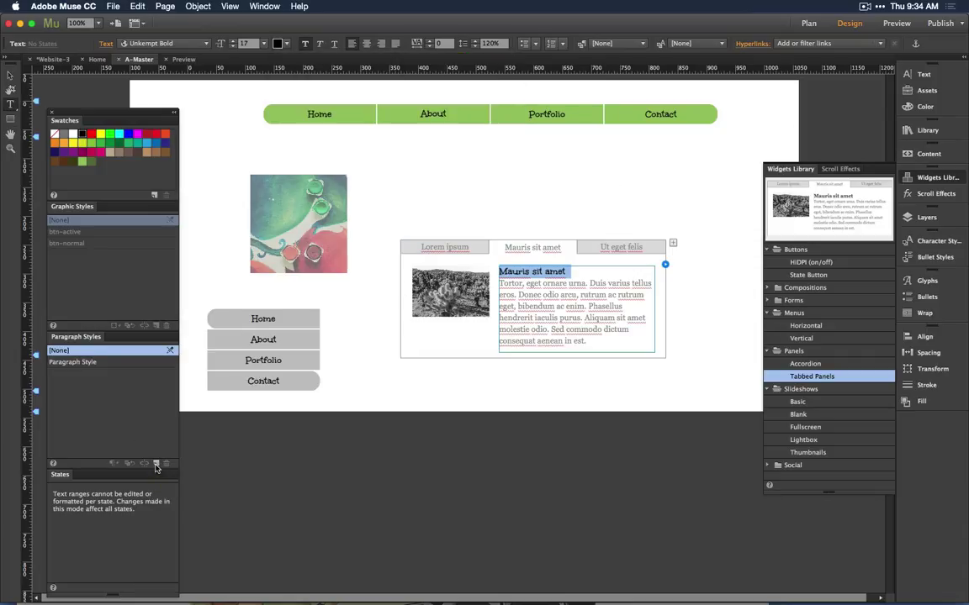
double_click(74, 363)
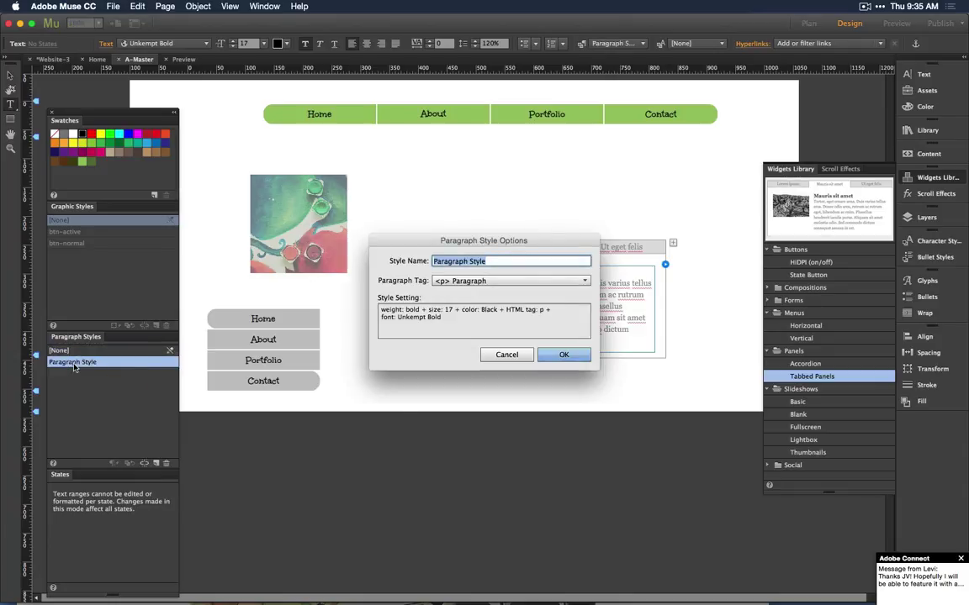
text(Button)
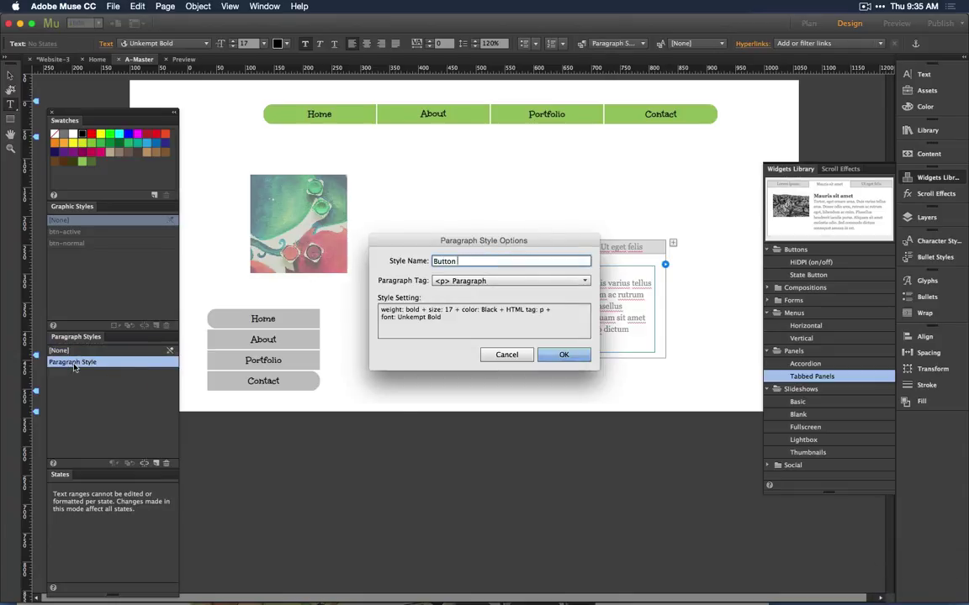
key(BackSpace)
click(563, 355)
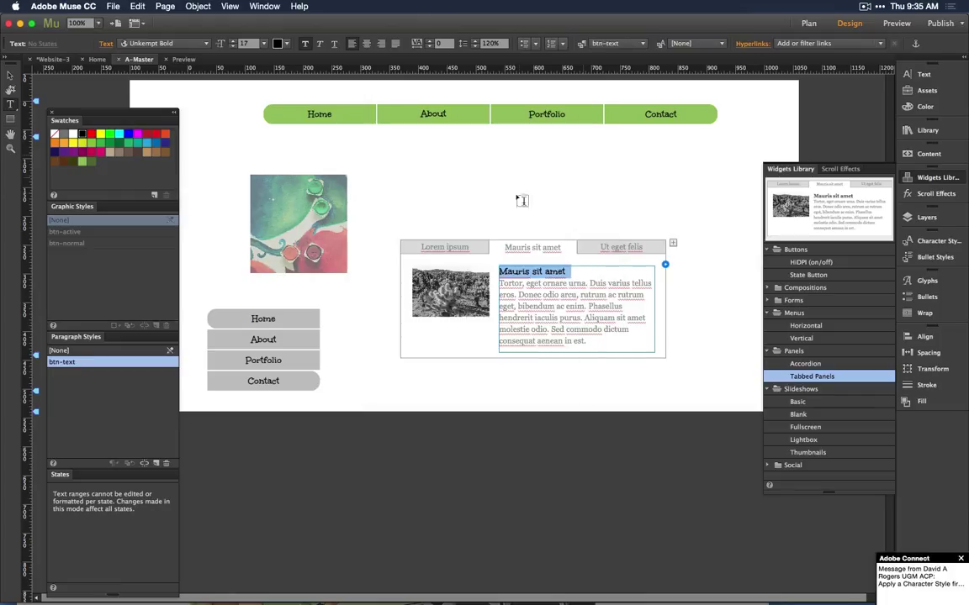
- Examine the nested parts of the tabbed panel: its content area, text frame, tab container and the commands available for the whole widget
click(10, 74)
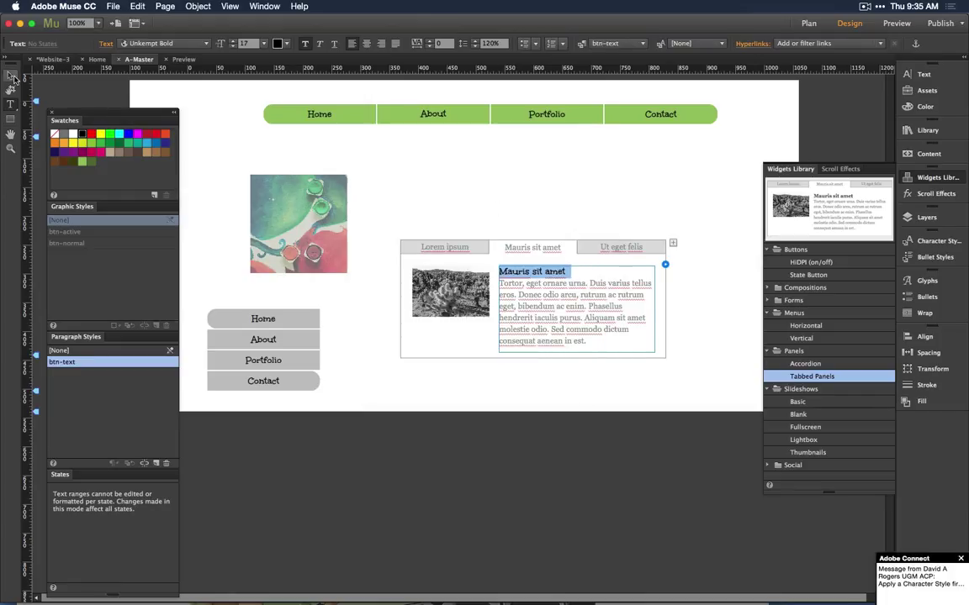
click(552, 213)
click(529, 309)
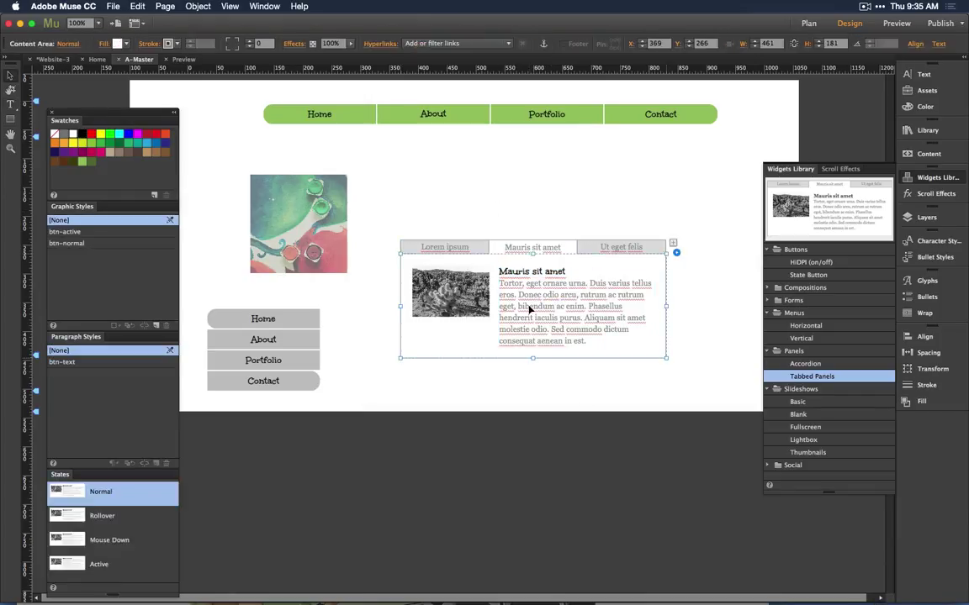
click(555, 301)
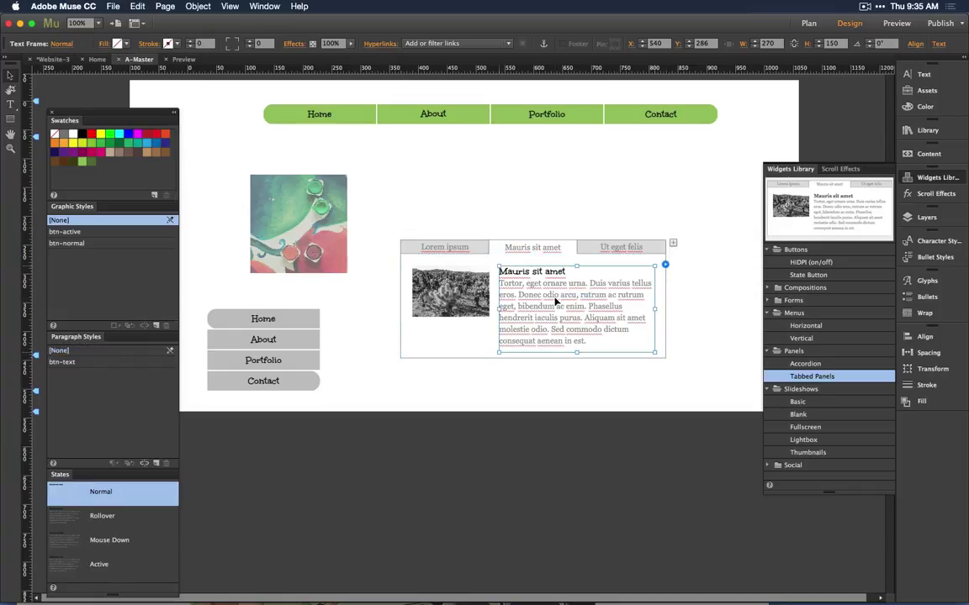
click(443, 345)
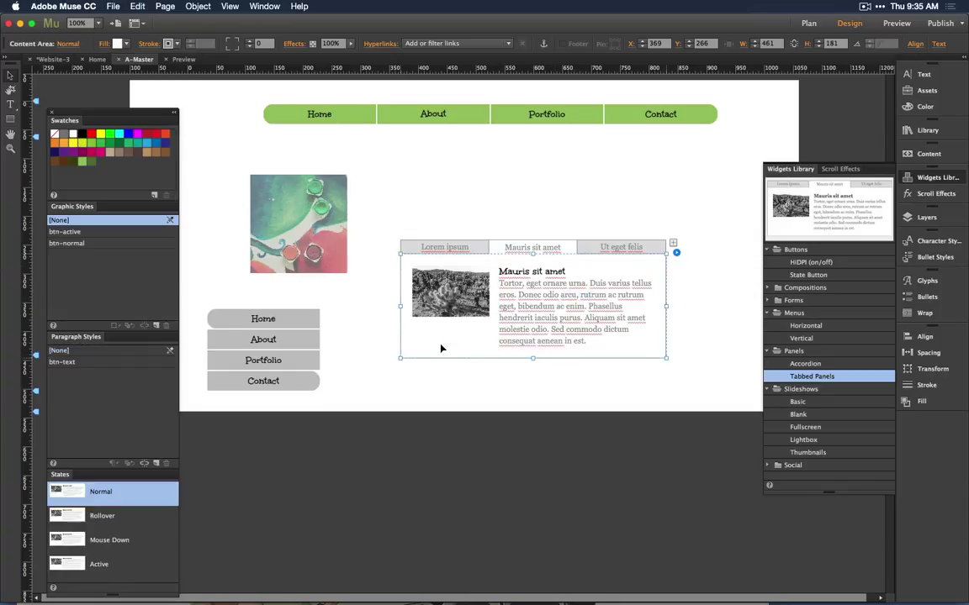
click(498, 196)
click(471, 246)
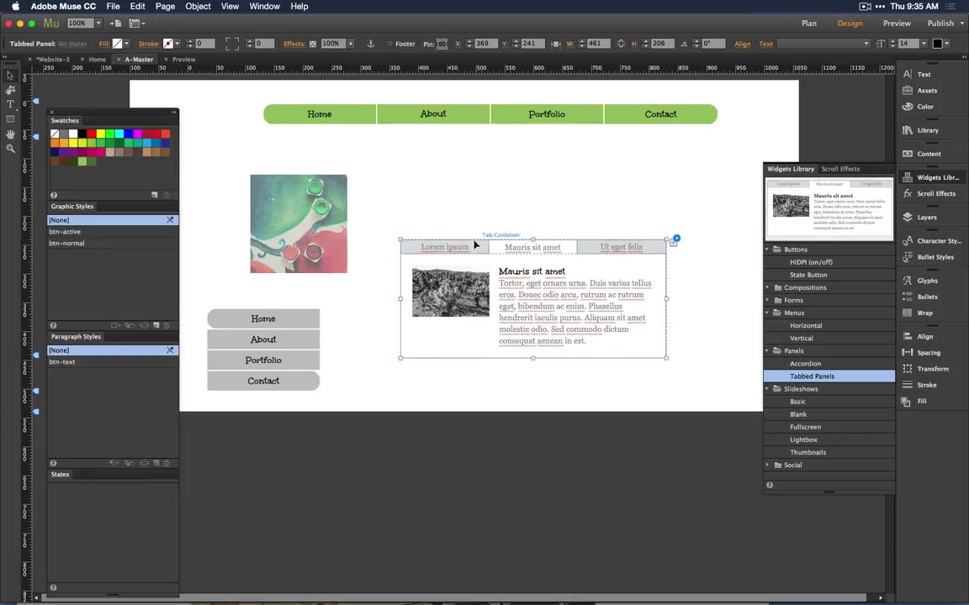
click(472, 247)
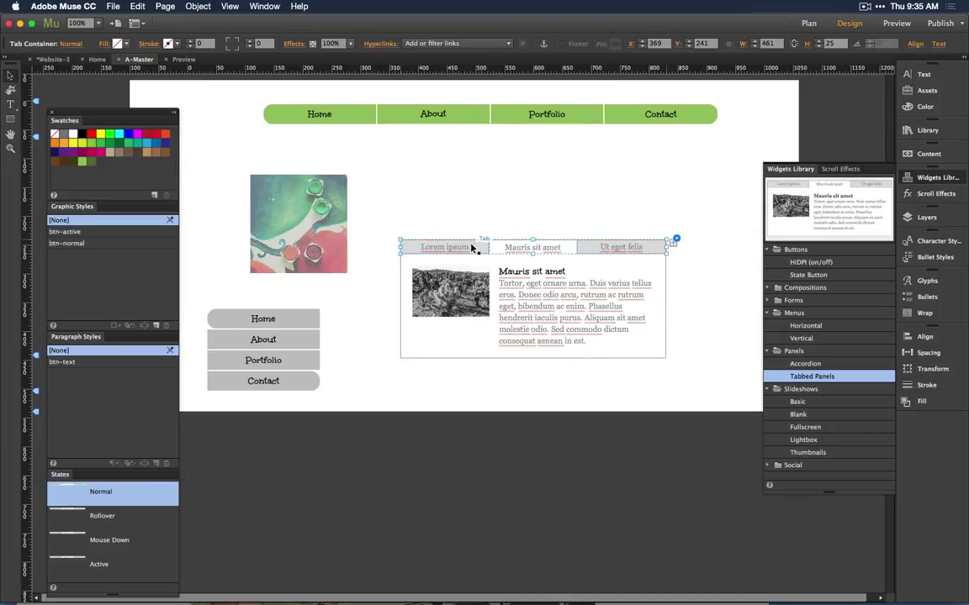
right_click(620, 265)
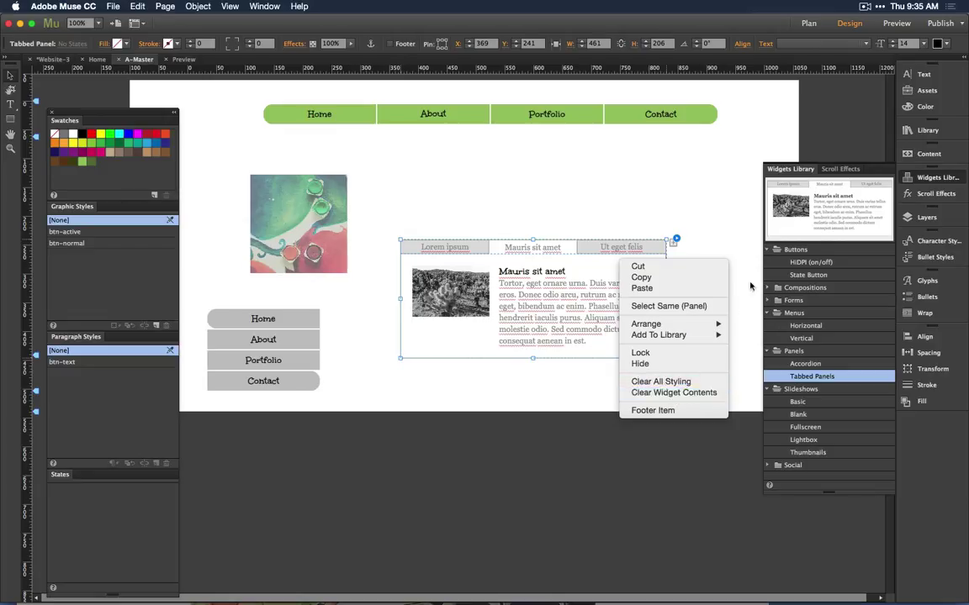
click(588, 190)
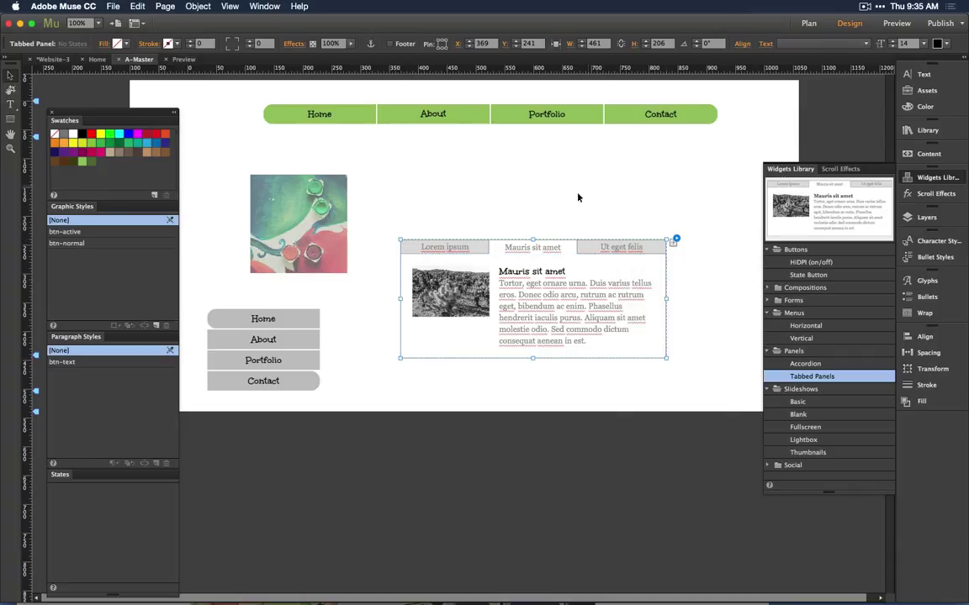
- Apply the btn-active graphic style and the btn-text paragraph style to the active state of the Mauris sit amet tab
click(504, 248)
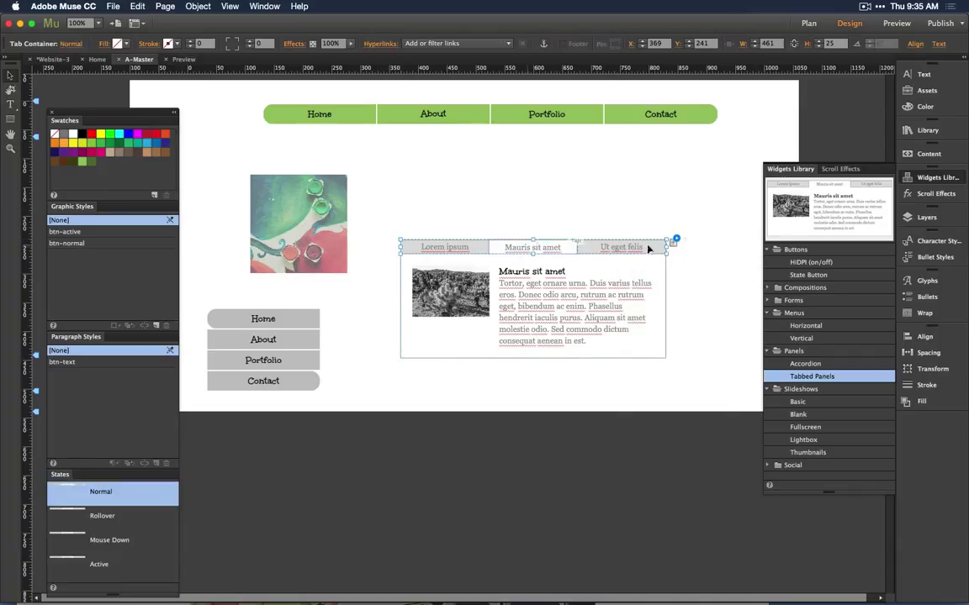
click(676, 240)
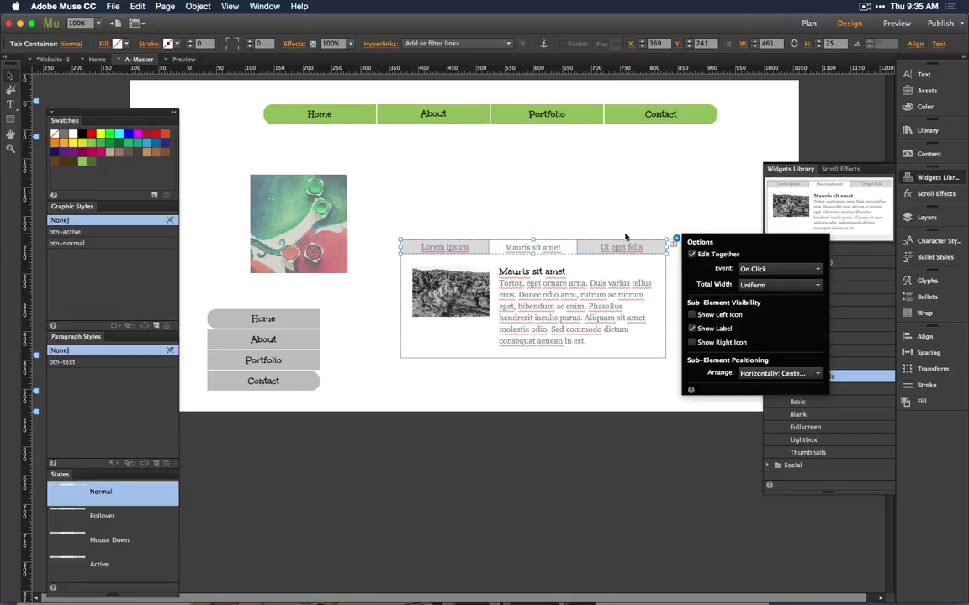
click(589, 204)
click(555, 250)
click(555, 249)
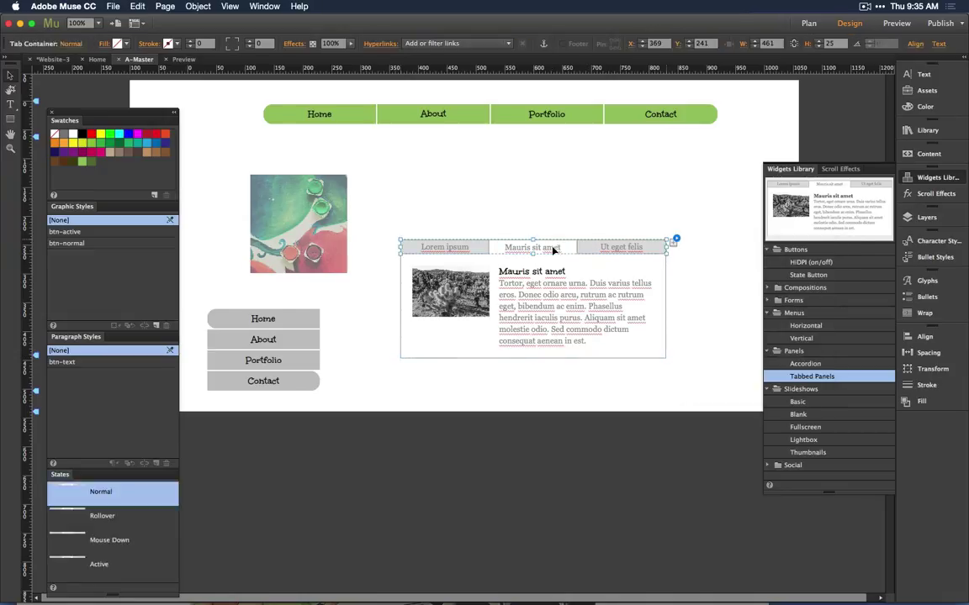
click(555, 250)
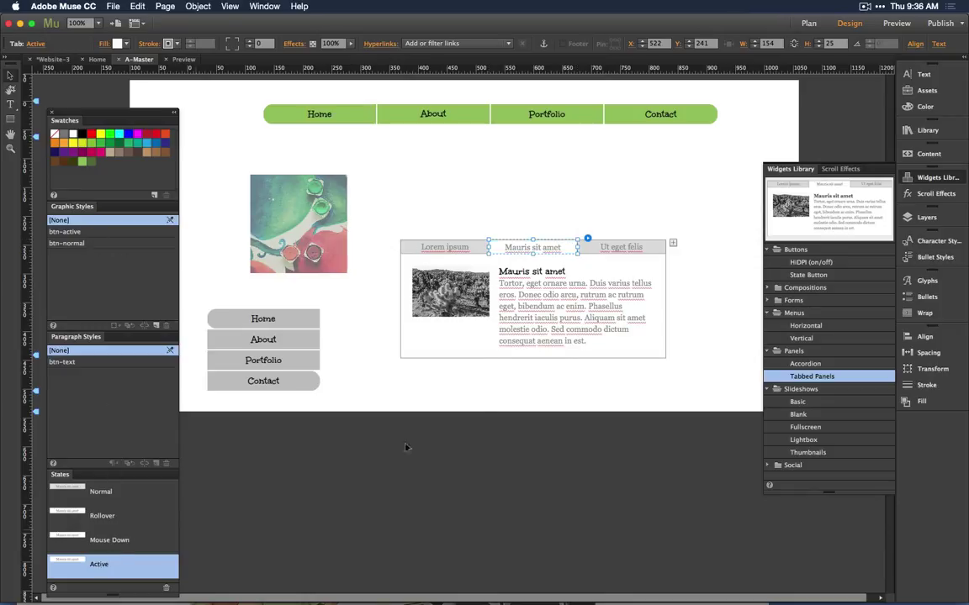
click(97, 234)
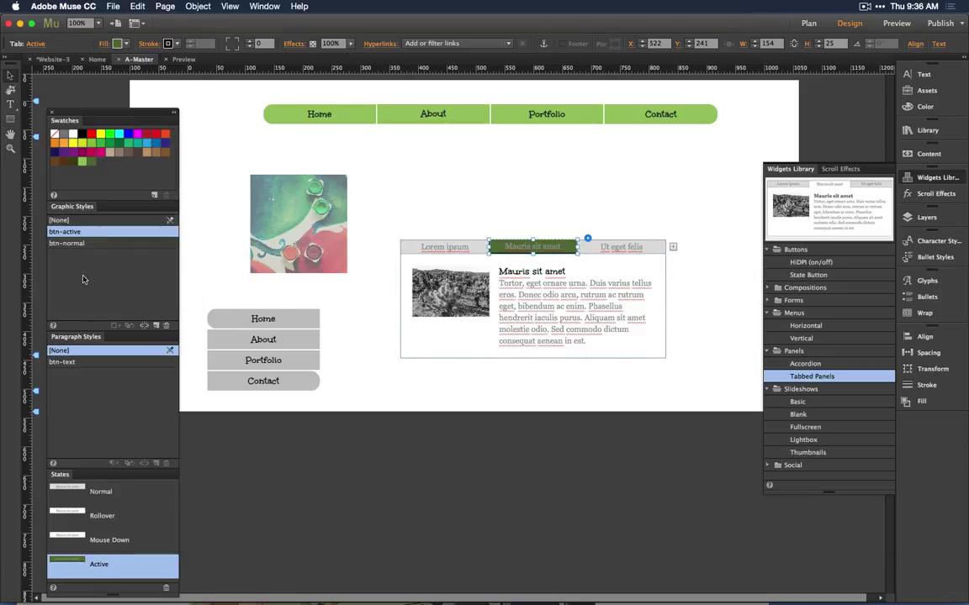
click(85, 363)
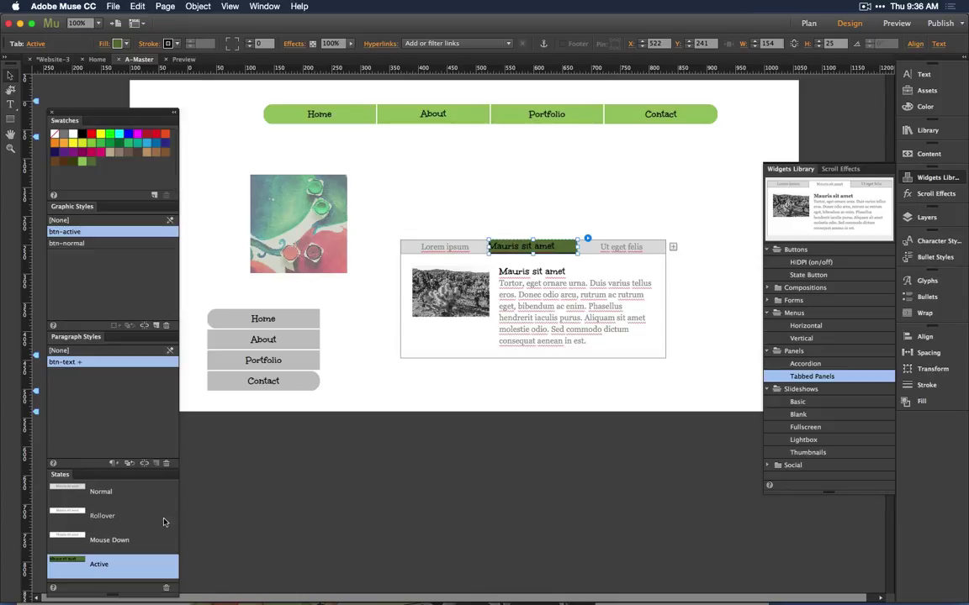
click(463, 220)
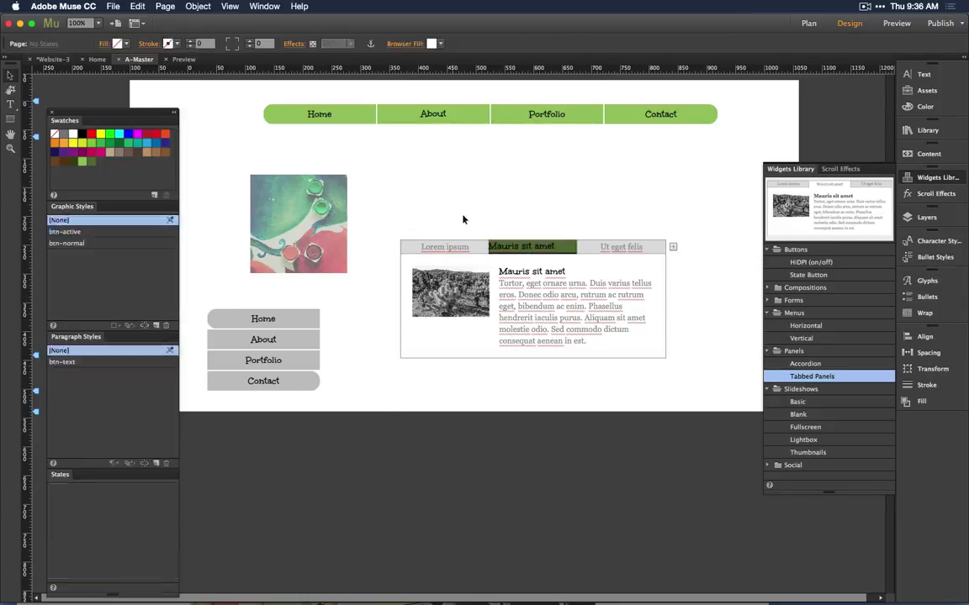
- Delete all unused color swatches from the site
click(417, 121)
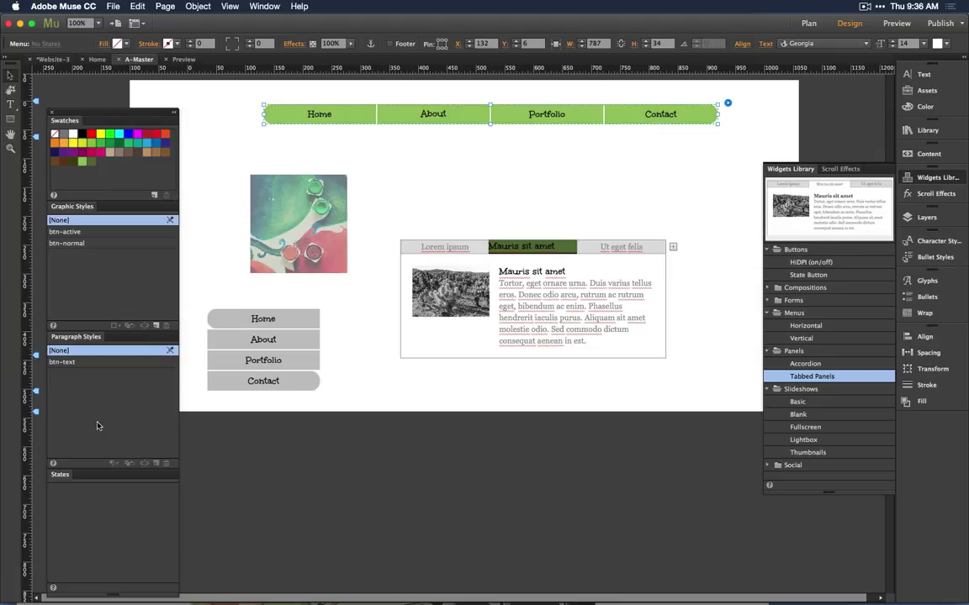
right_click(124, 175)
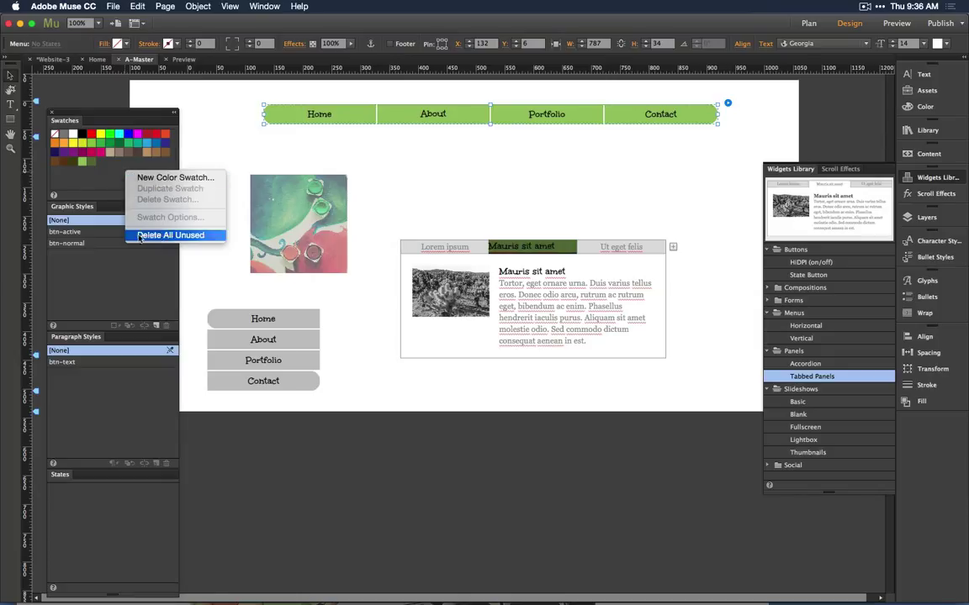
click(196, 234)
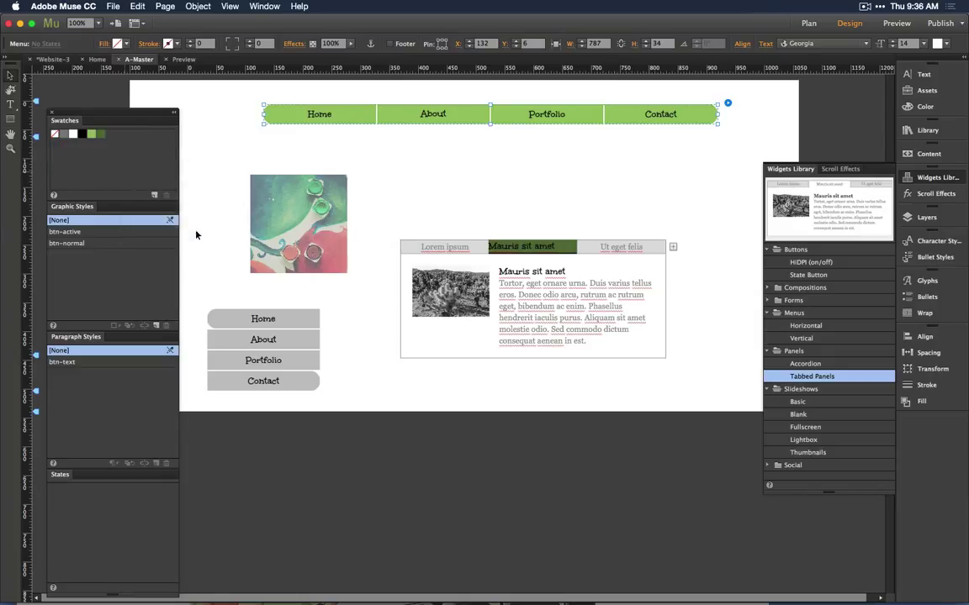
- Fill the whole horizontal menu with the button-light swatch, then try black and undo it
click(90, 135)
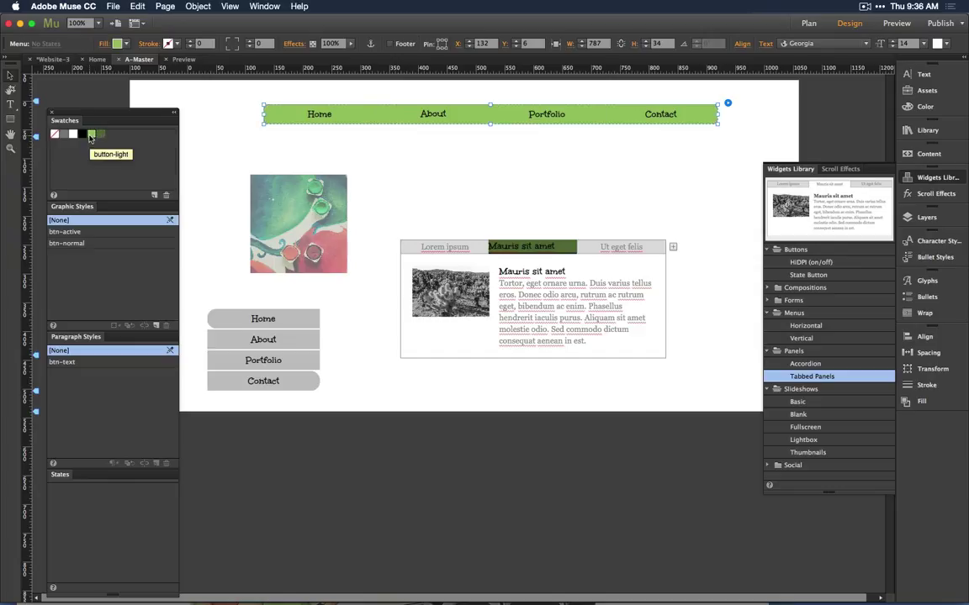
click(84, 136)
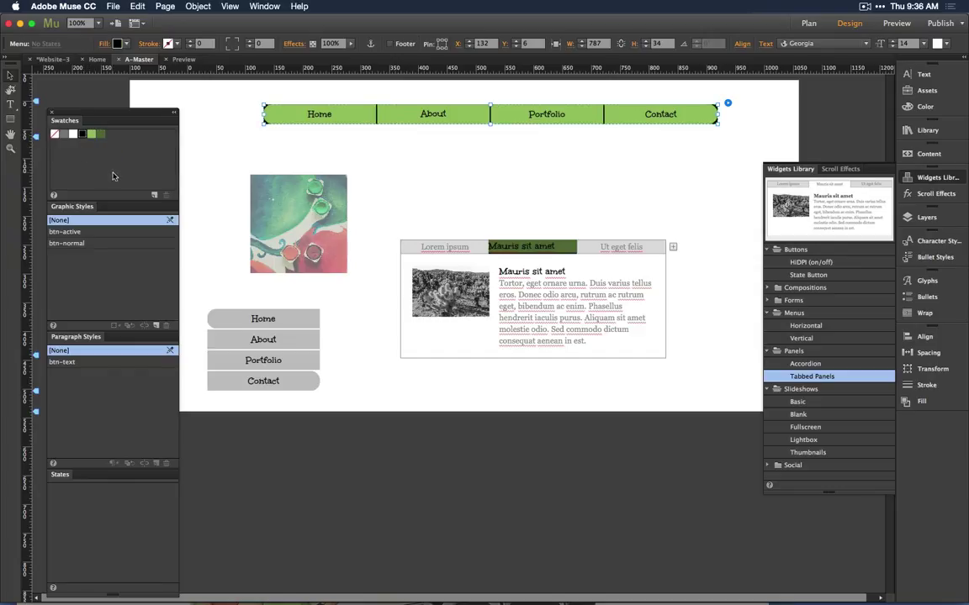
key(super+z)
click(258, 148)
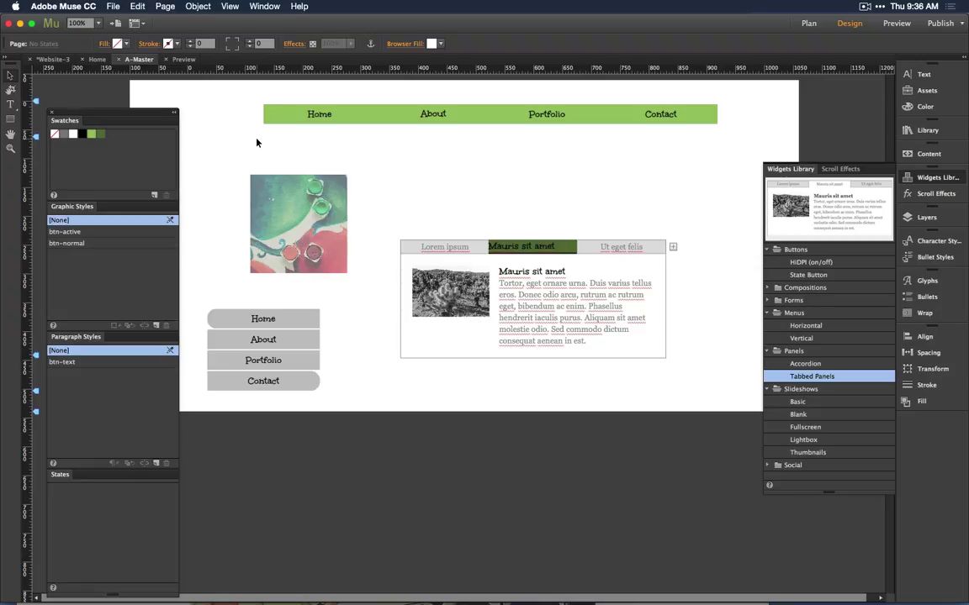
- Place an Accordion widget below the tabbed panel and delete its Ut egel felis and Mauris sit amet panels
click(534, 253)
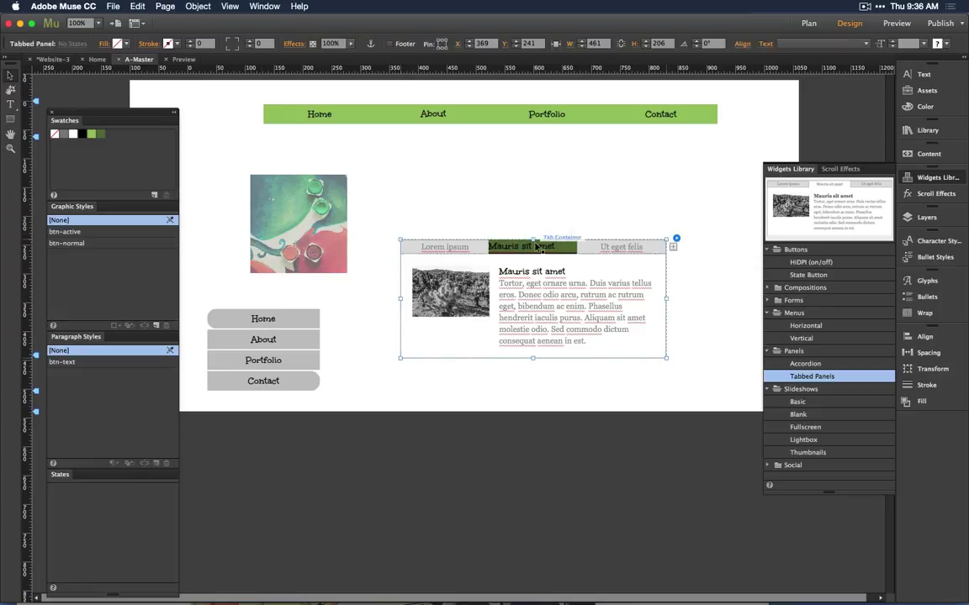
click(642, 194)
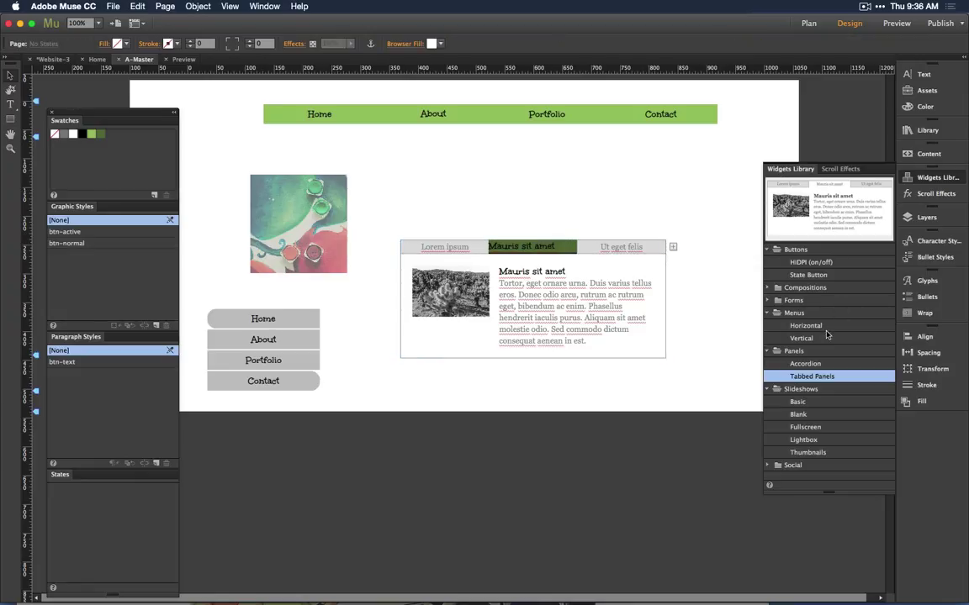
click(810, 365)
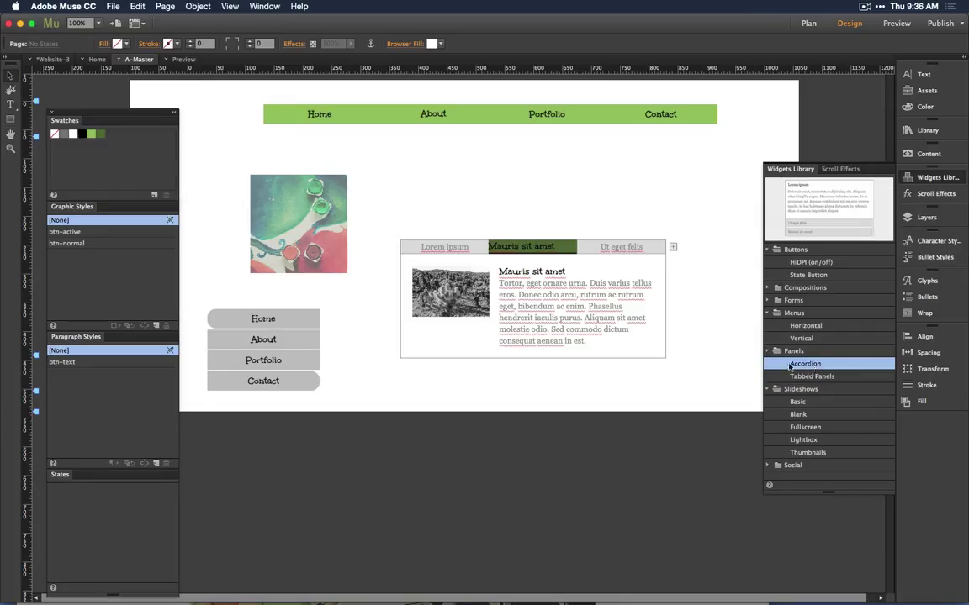
drag(790, 367, 448, 441)
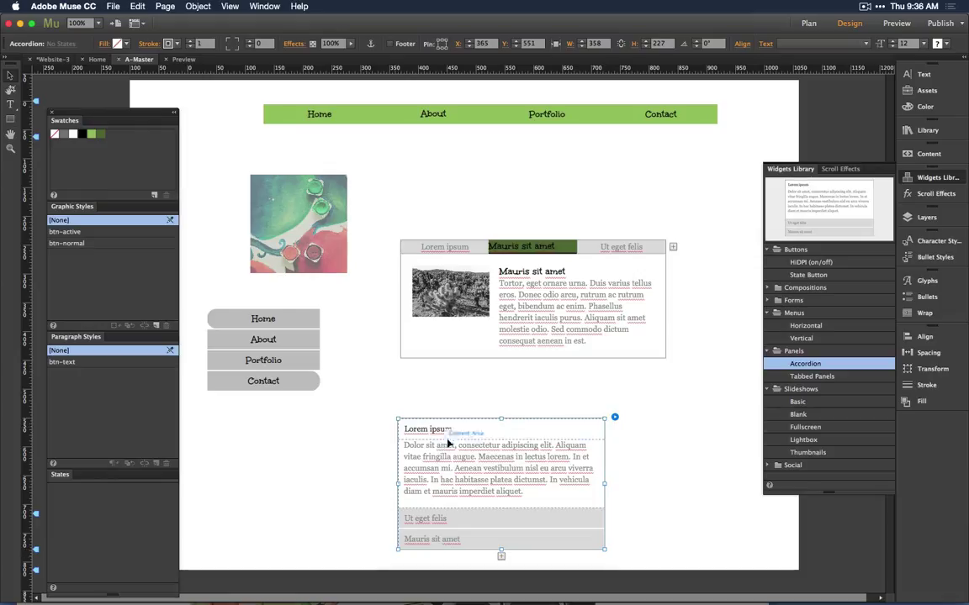
click(533, 516)
key(Delete)
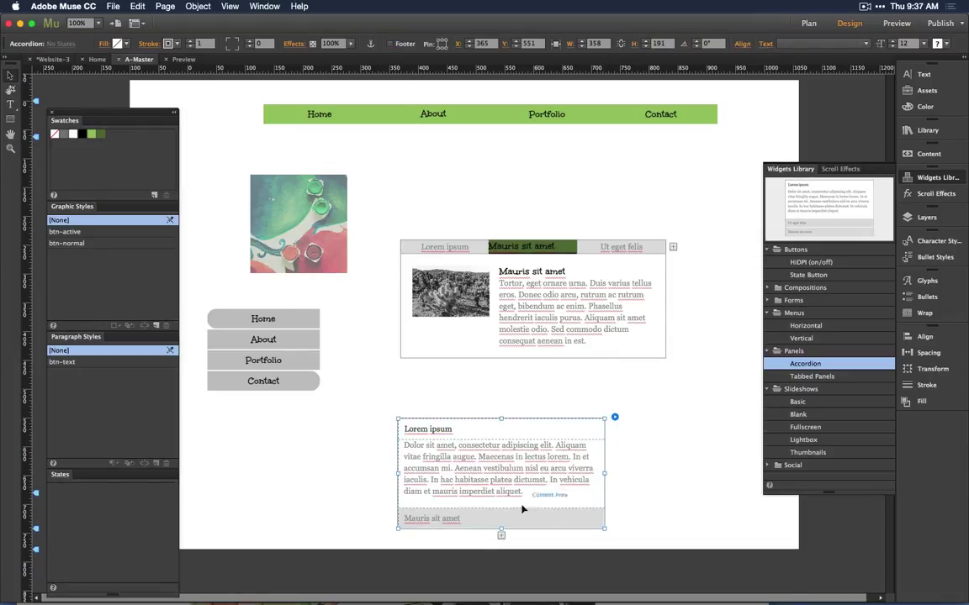
click(515, 518)
- Apply the btn-active graphic style and the btn-text paragraph style to the accordion's Lorem ipsum label in its active state
click(497, 430)
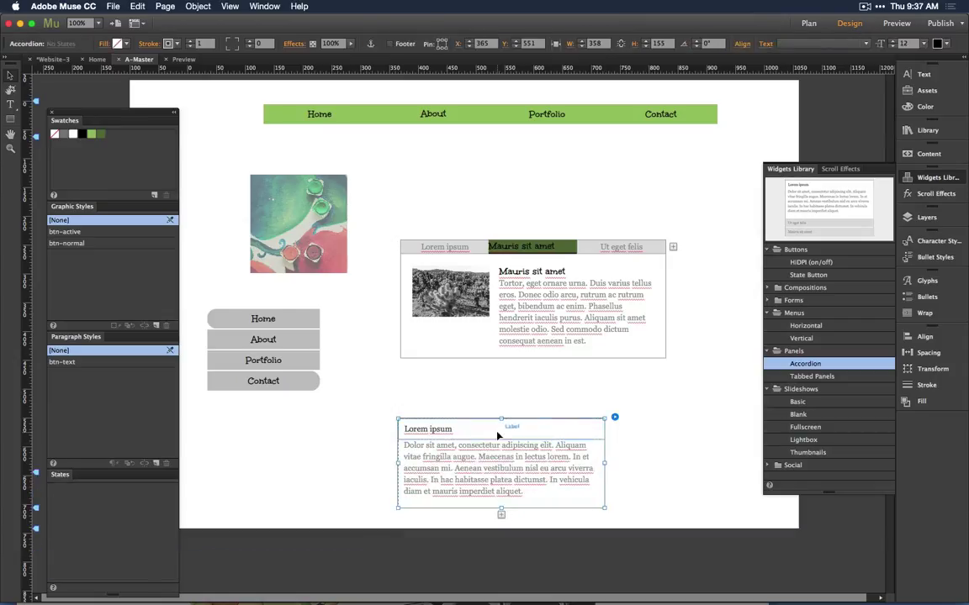
click(84, 231)
click(67, 362)
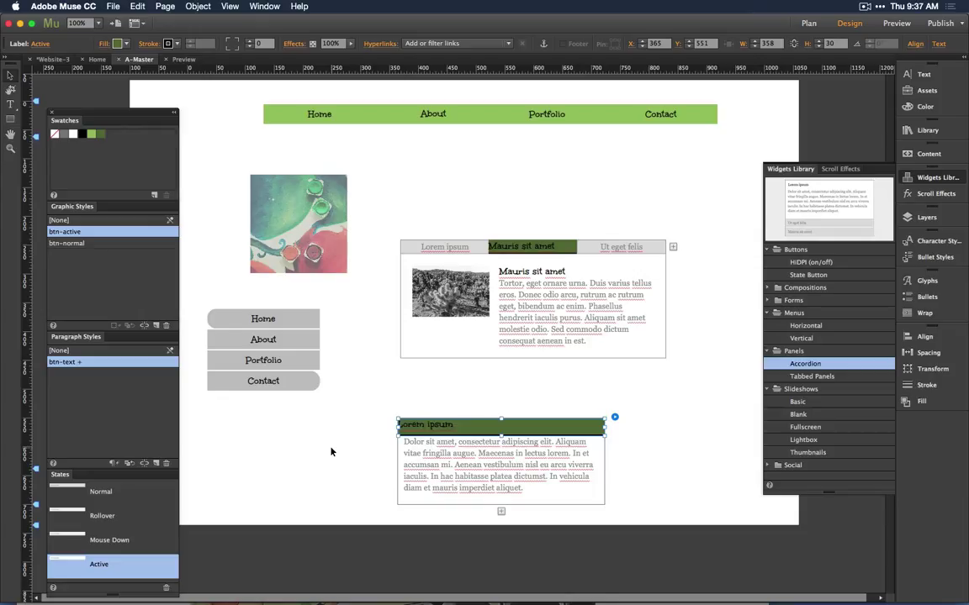
- Move the accordion closer to the tabbed panel and give it two more panels labelled Lorem ipsum2 and Lorem ipsum3
drag(517, 438, 521, 393)
drag(506, 470, 508, 496)
click(672, 443)
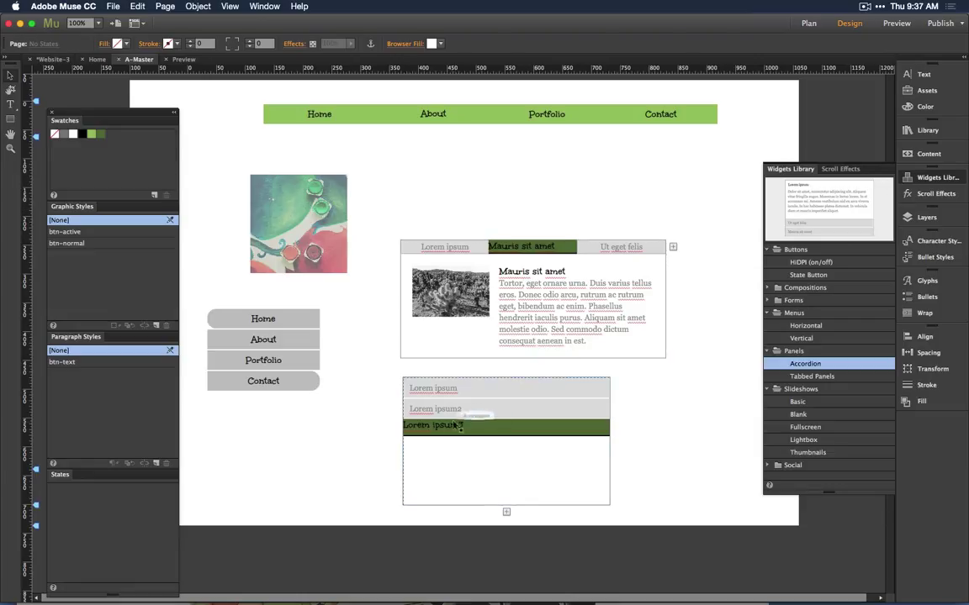
- Format the accordion's Lorem ipsum3 label in its active state as Medula One, size 20, in the light green swatch color 98C464
click(444, 428)
click(445, 433)
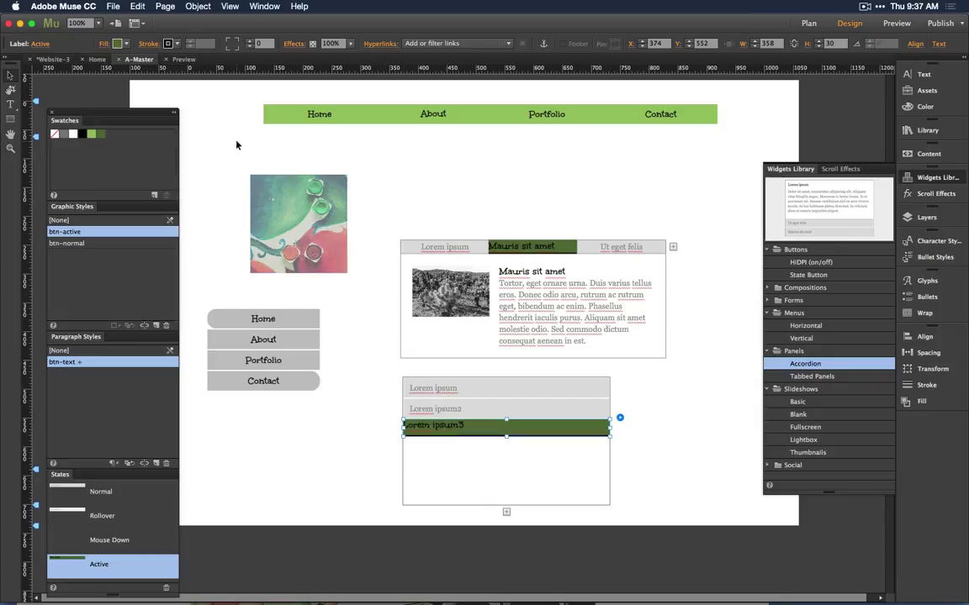
click(10, 103)
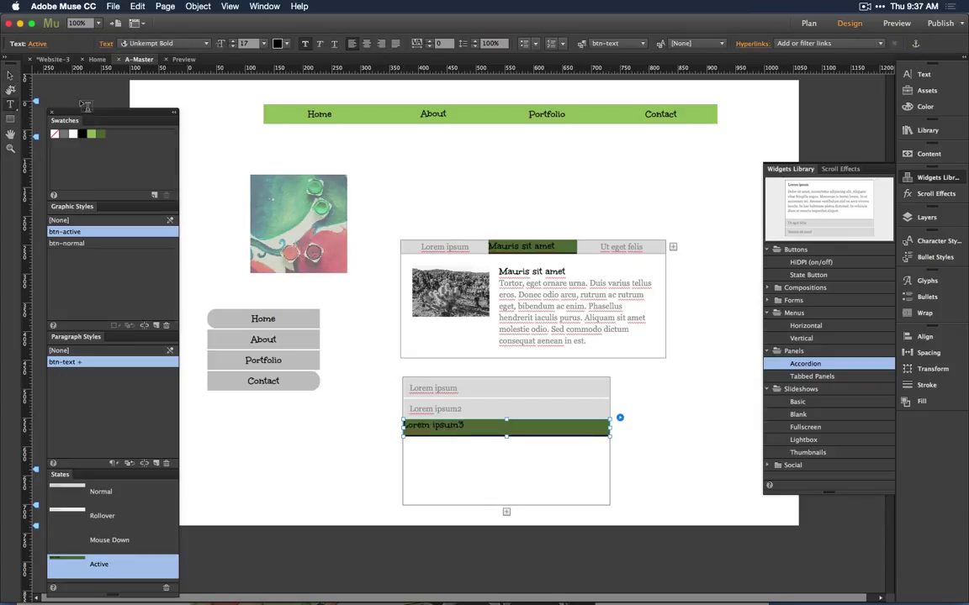
click(160, 43)
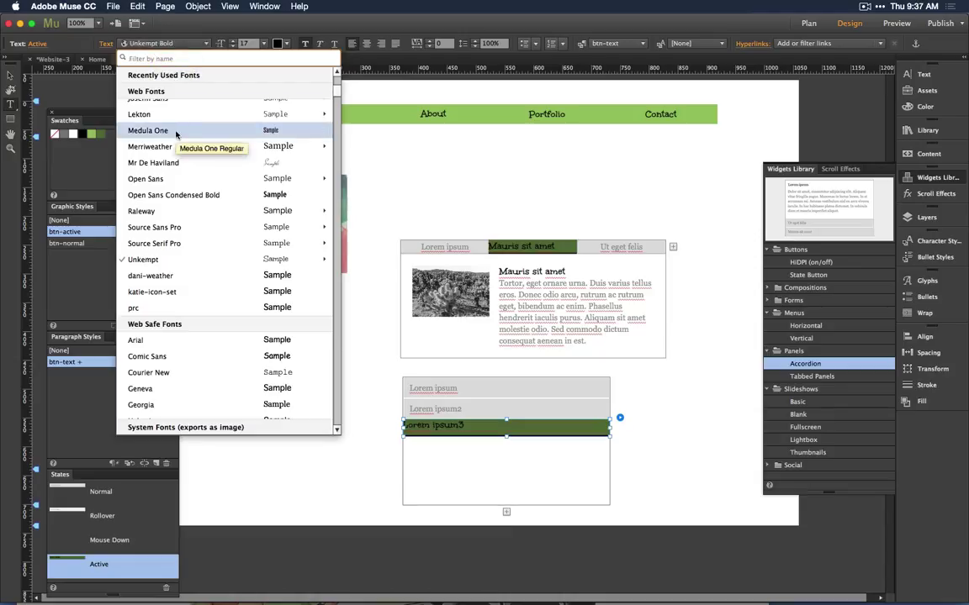
click(148, 130)
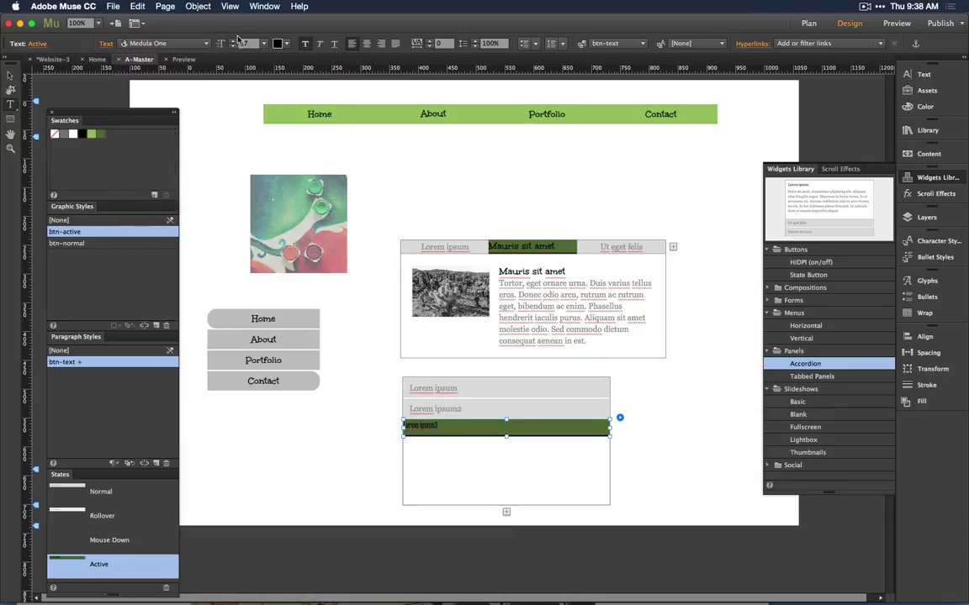
text(20)
key(Return)
click(278, 43)
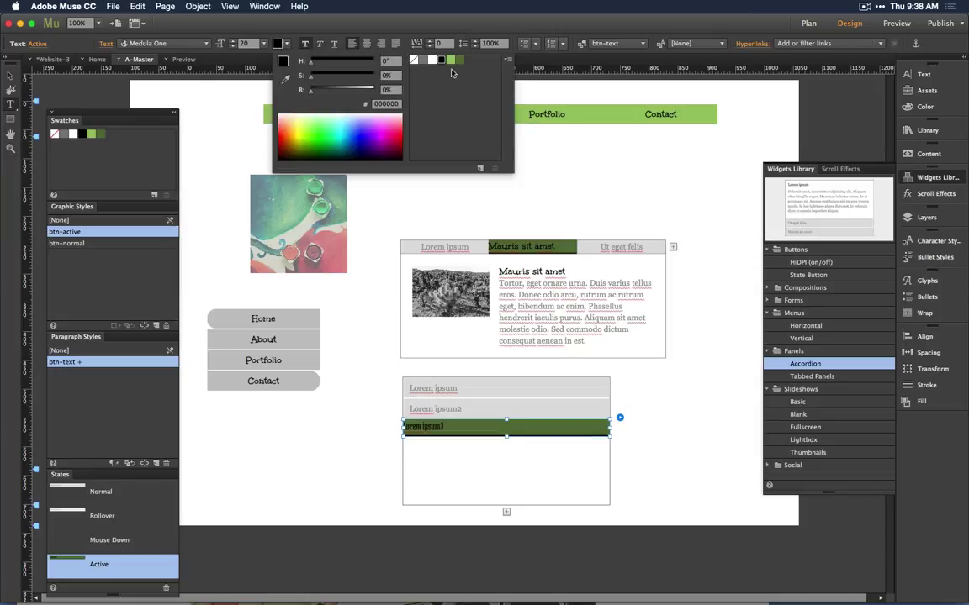
click(451, 61)
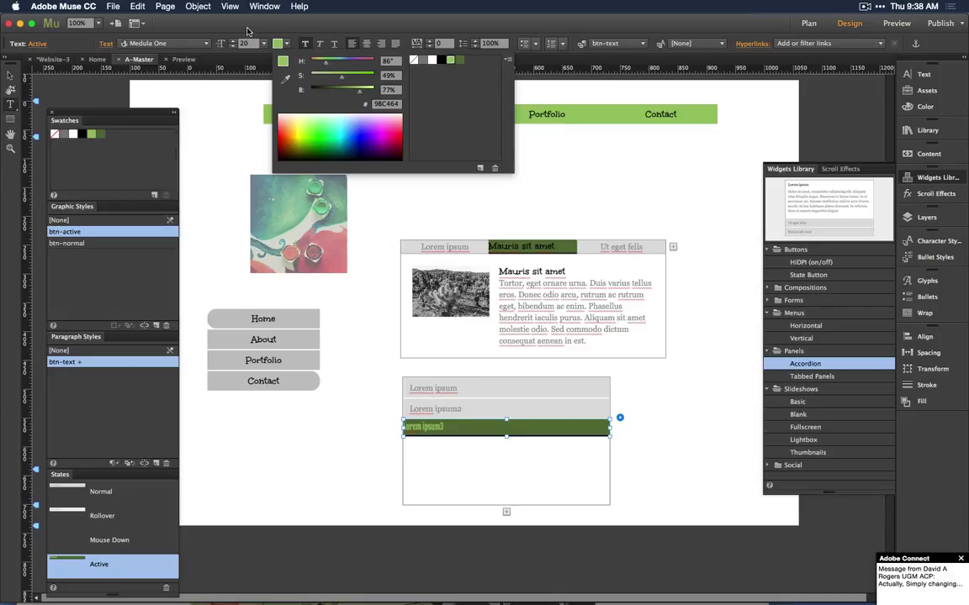
- Enlarge the accordion's Lorem ipsum3 label text to size 26 and center it in the active state
click(296, 20)
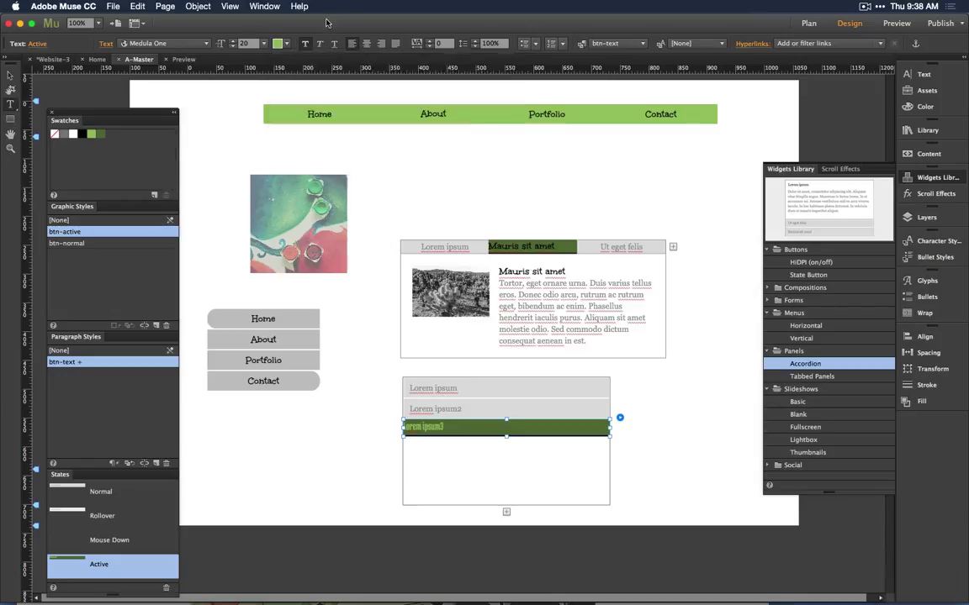
triple_click(467, 435)
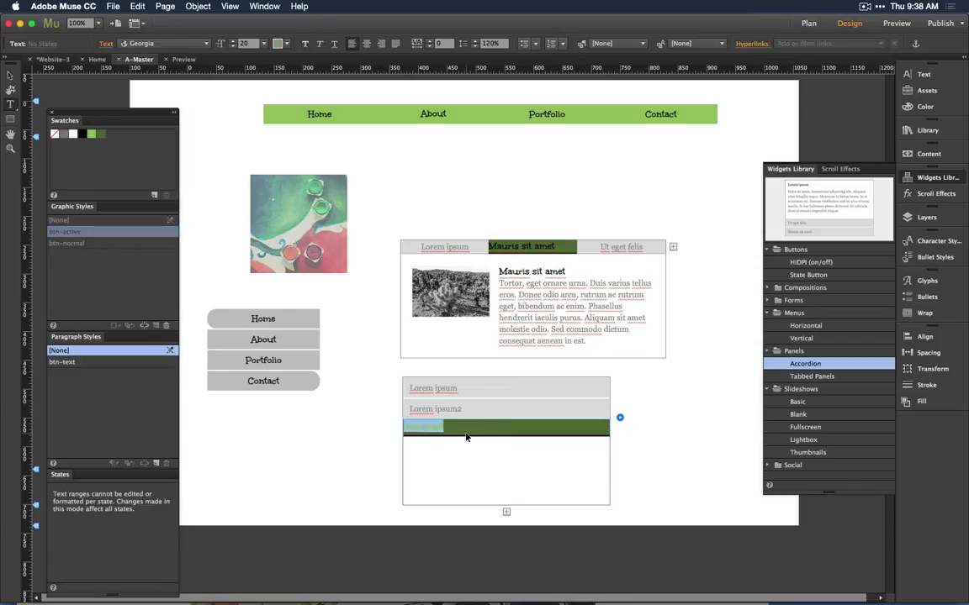
key(super+shift+period)
key(super+shift+period)
key(super+shift+period)
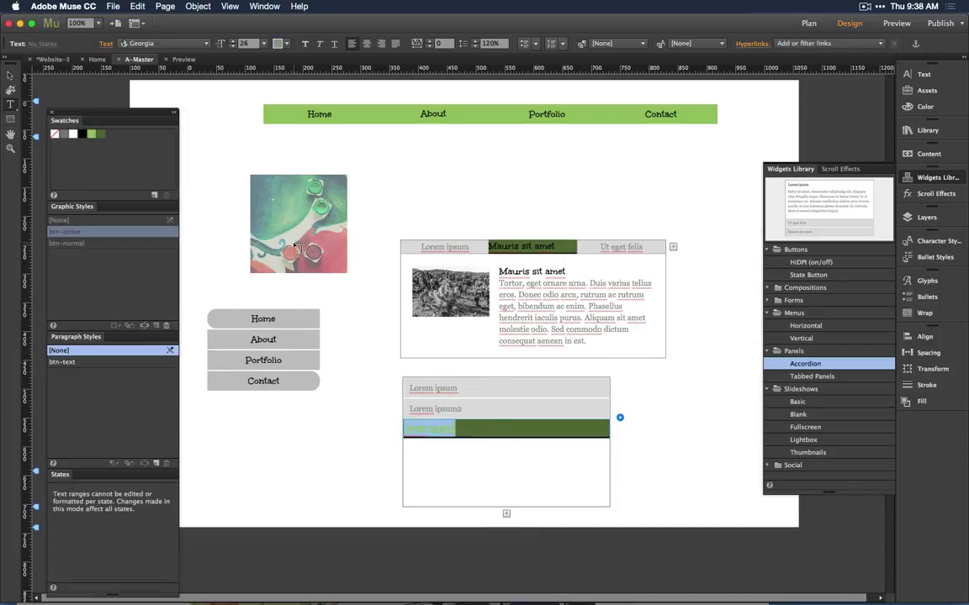
click(10, 74)
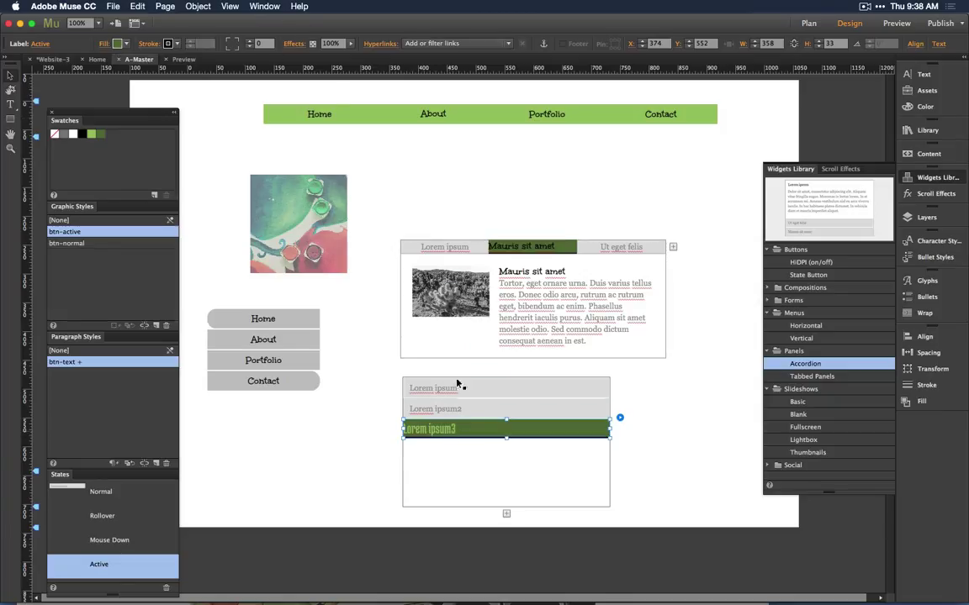
key(t)
click(366, 45)
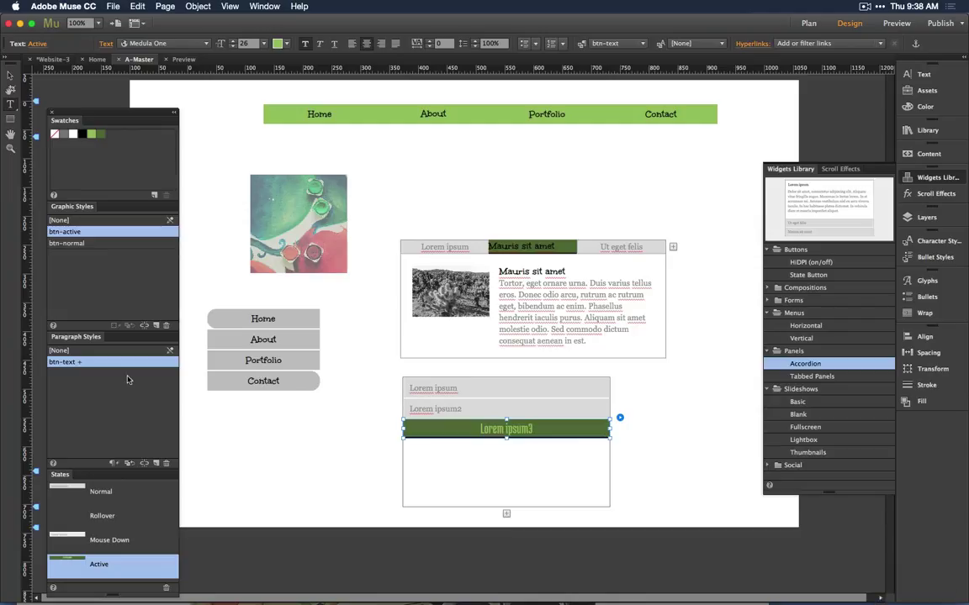
- Redefine the btn-text paragraph style from the active Lorem ipsum3 label's formatting
right_click(105, 365)
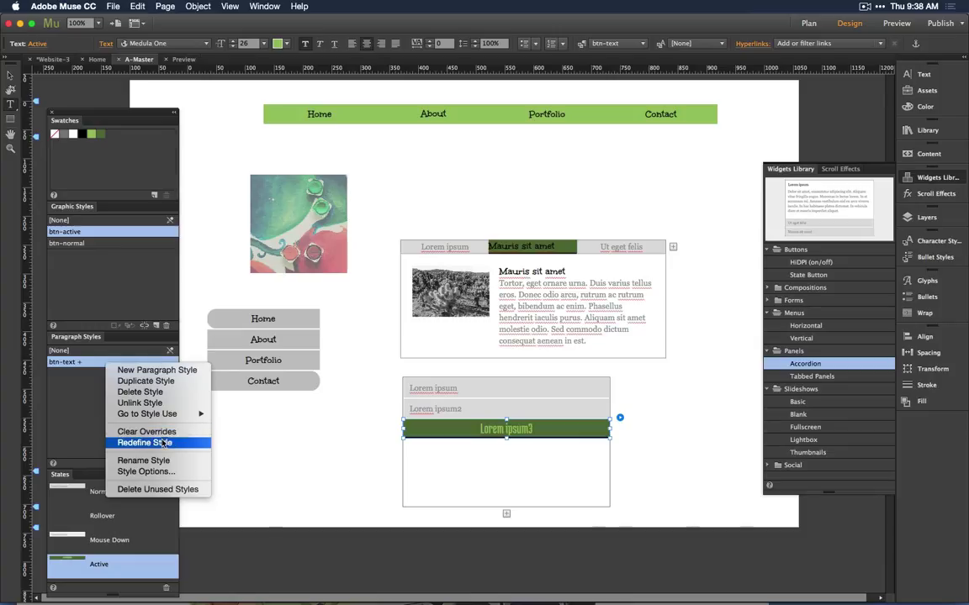
click(163, 443)
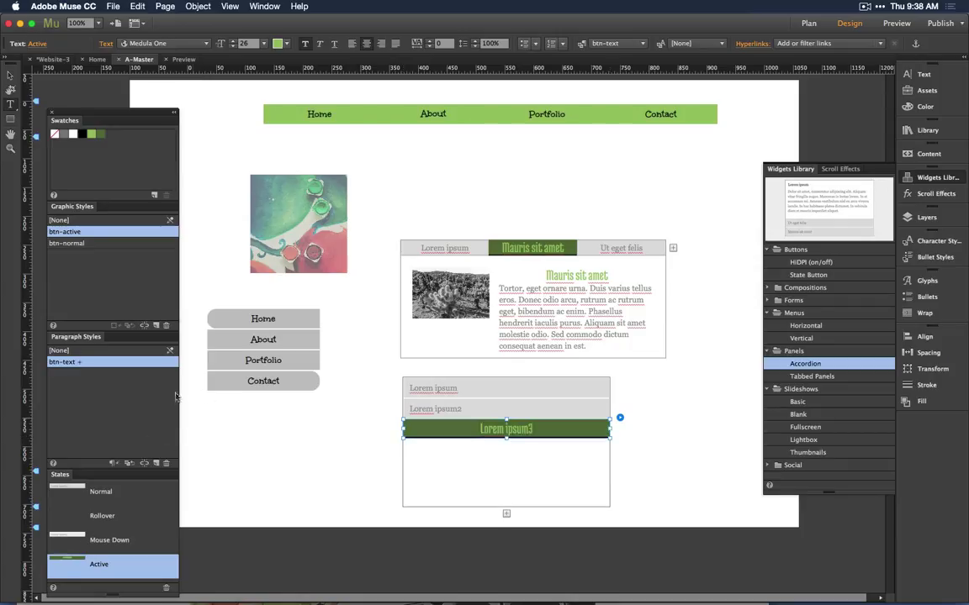
click(9, 76)
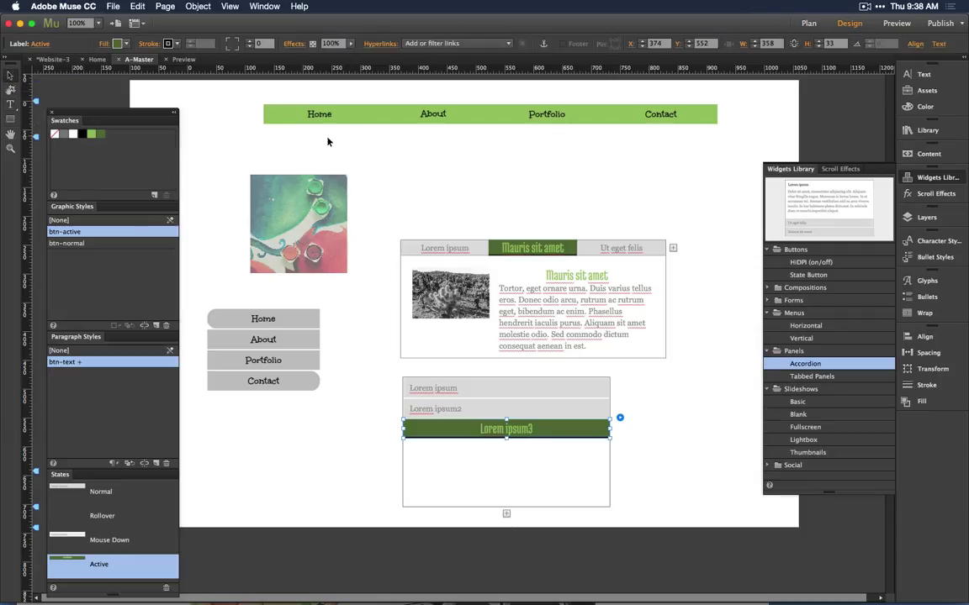
- Apply the btn-text paragraph style to the Home item of the green horizontal menu
click(320, 118)
click(322, 119)
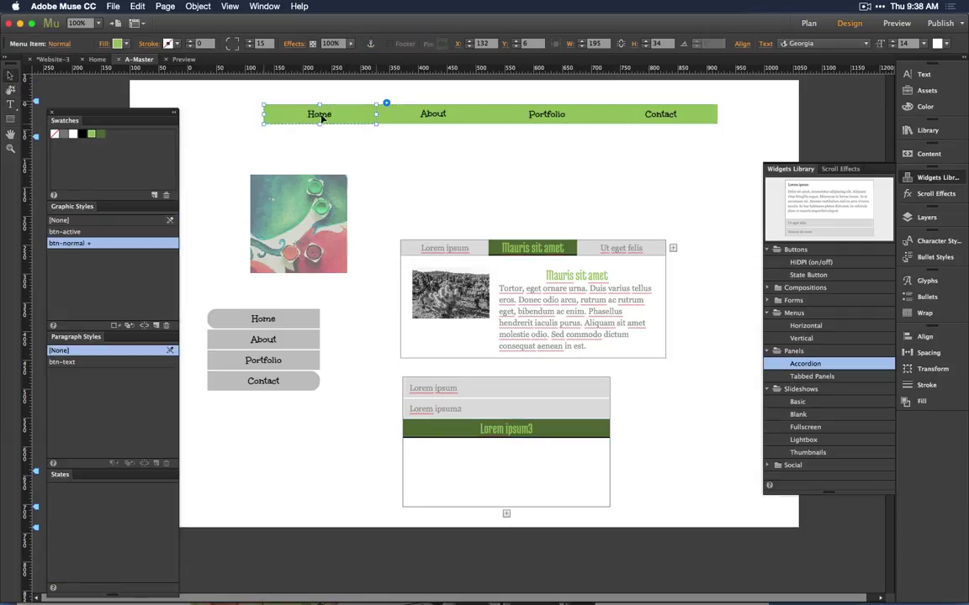
click(135, 363)
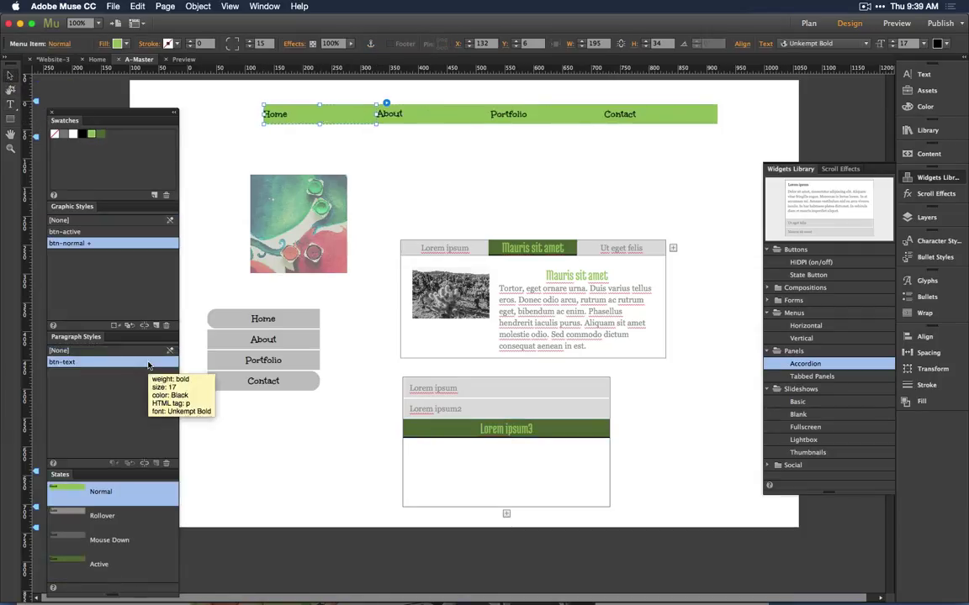
click(448, 172)
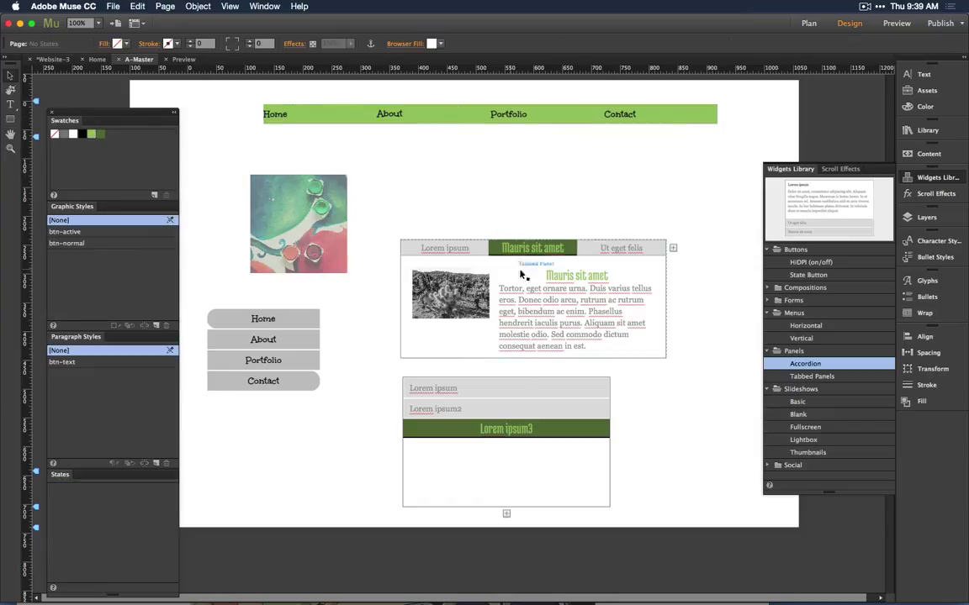
- Redefine the btn-text paragraph style again from the accordion's Lorem ipsum3 label and check the label's Normal, Rollover, Mouse Down and Active states
click(435, 439)
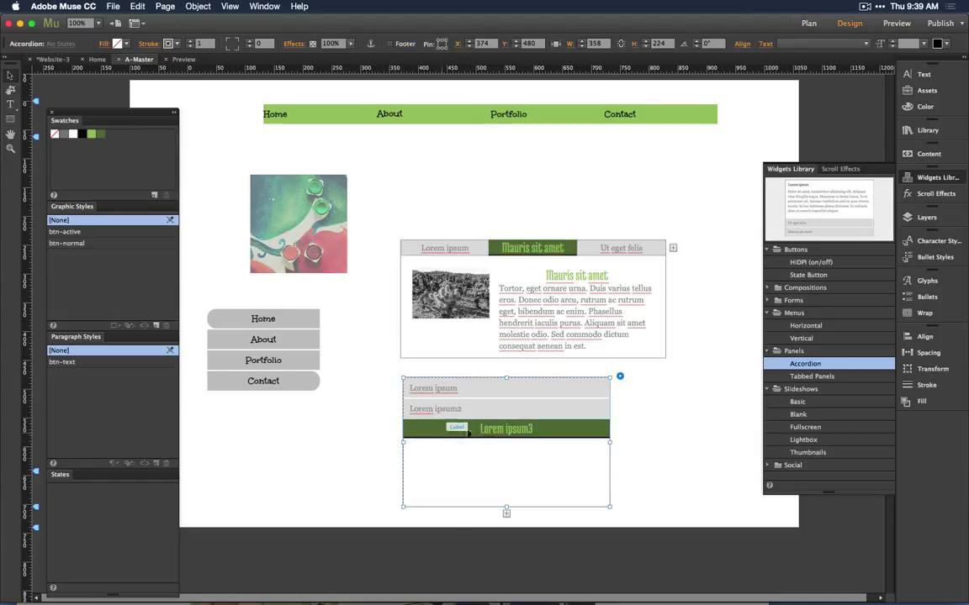
click(521, 430)
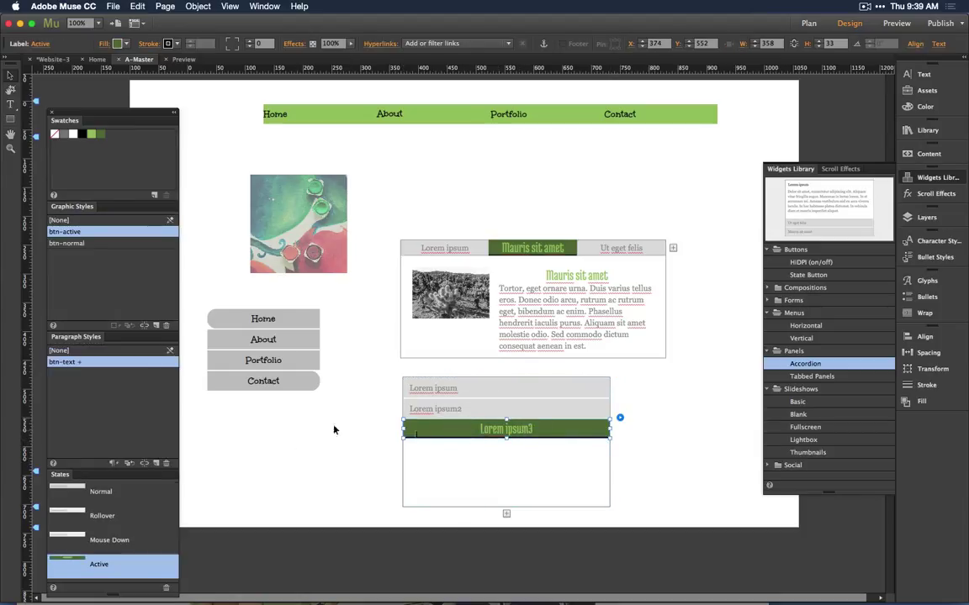
right_click(92, 367)
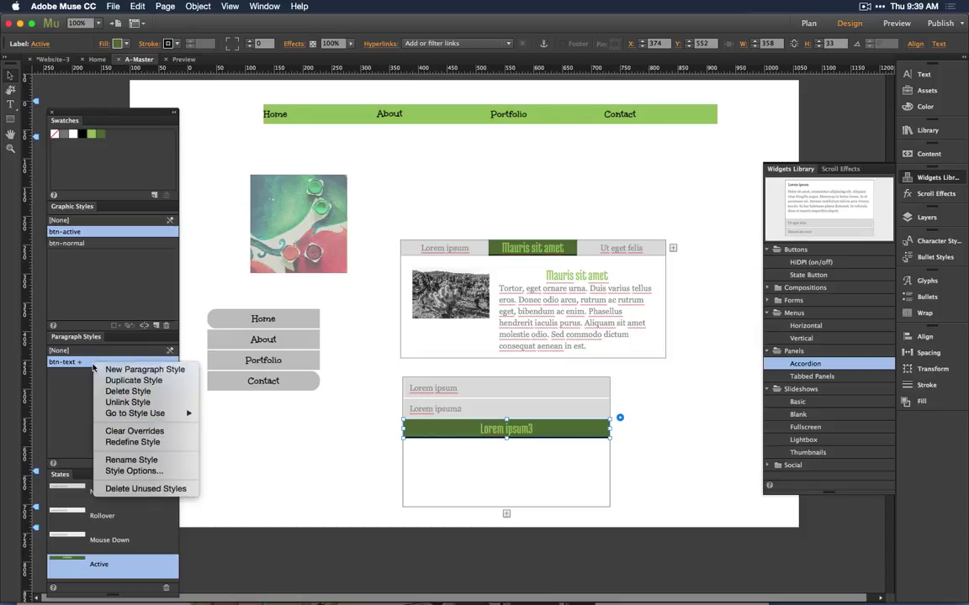
click(134, 443)
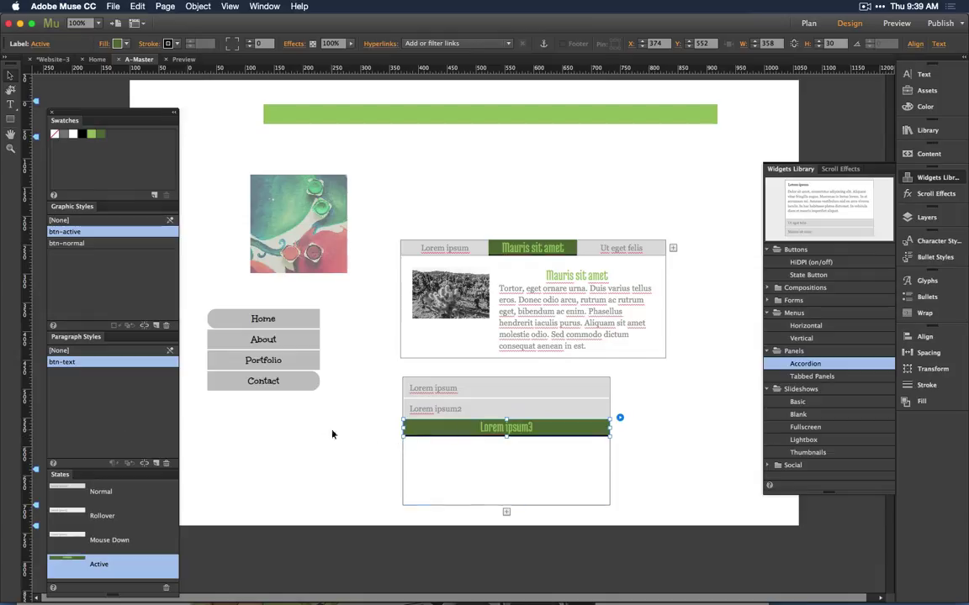
click(99, 491)
click(70, 511)
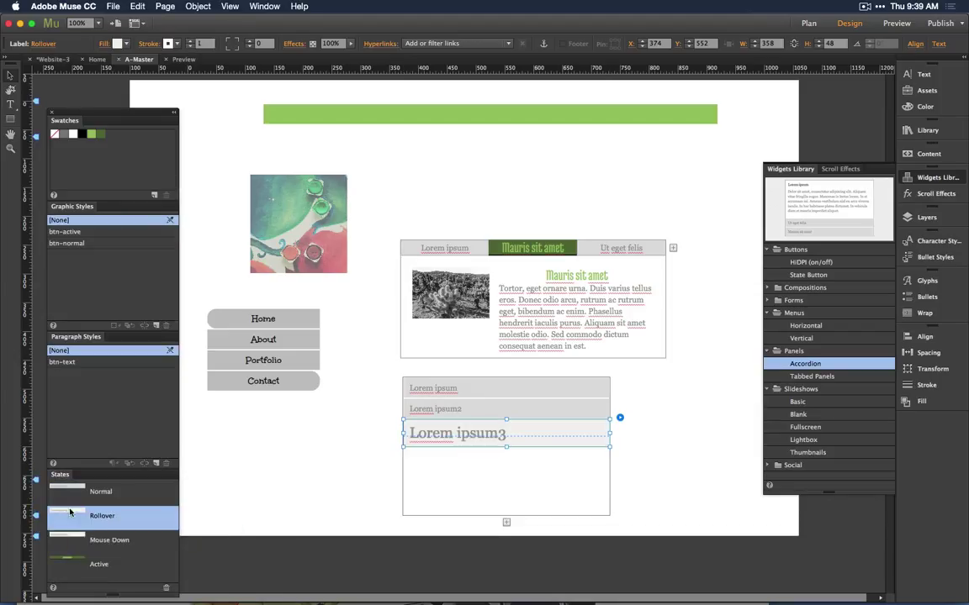
click(68, 537)
click(67, 563)
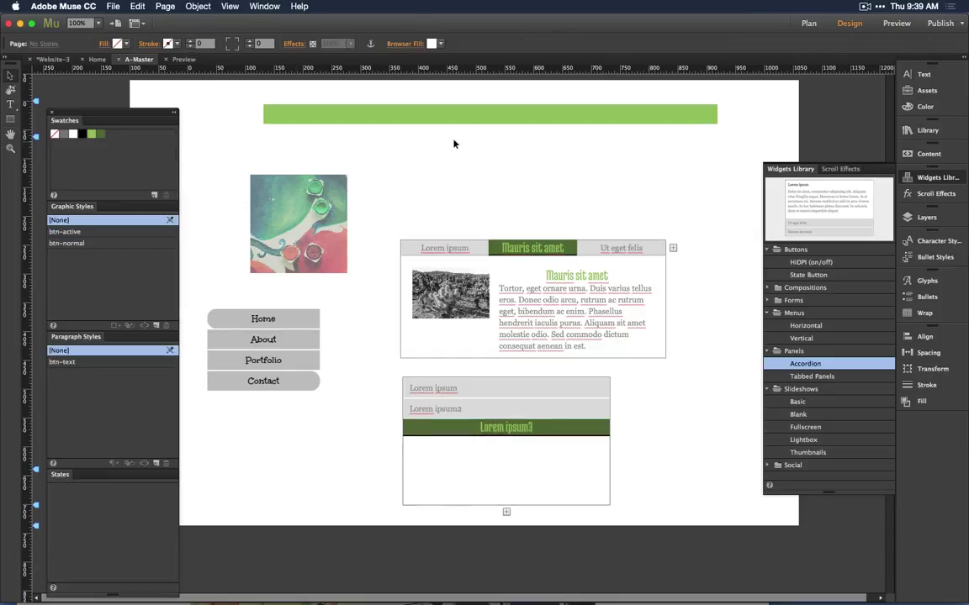
- Delete the green horizontal menu from the A-Master page
click(446, 117)
click(345, 119)
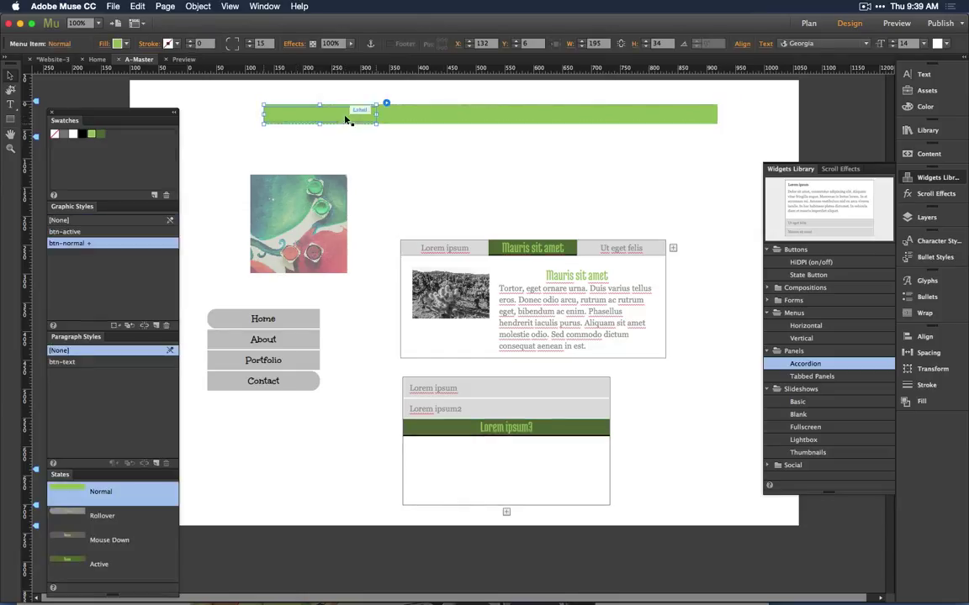
click(447, 135)
click(446, 119)
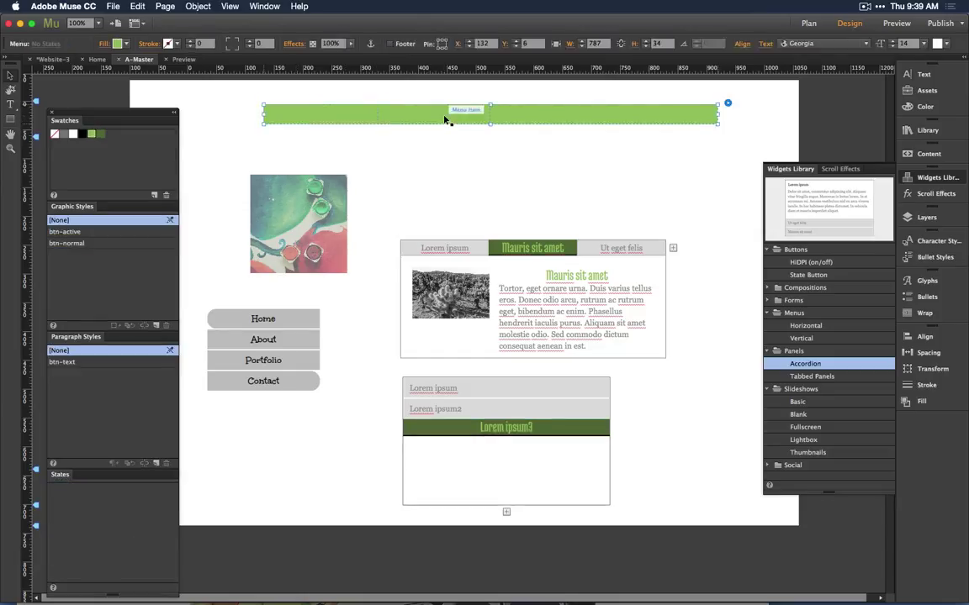
key(Delete)
- Place a copy of the gray vertical menu at the head of the page and change the copy's direction to Horizontal
click(291, 329)
drag(287, 328, 399, 114)
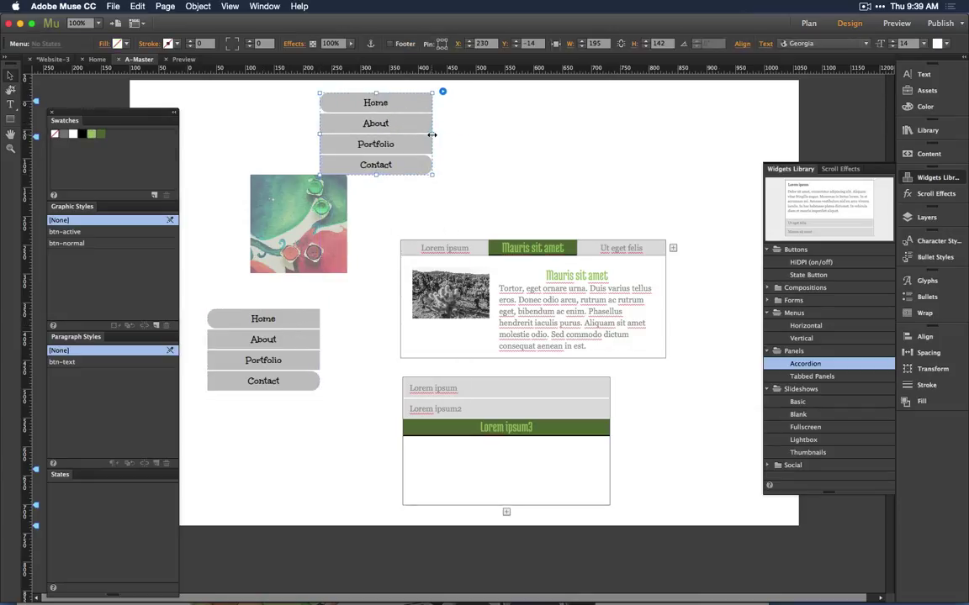
click(442, 91)
click(561, 108)
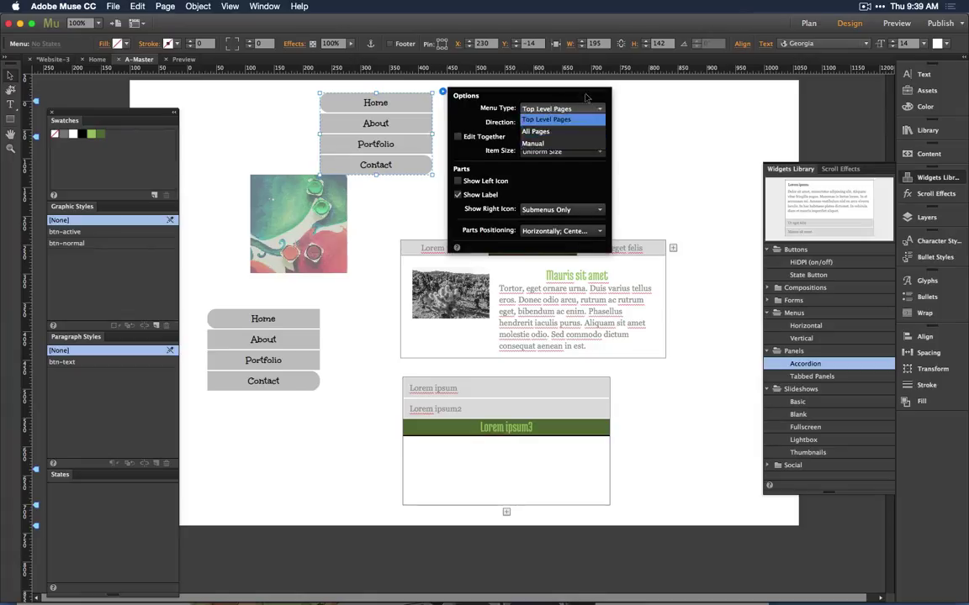
click(572, 121)
click(572, 122)
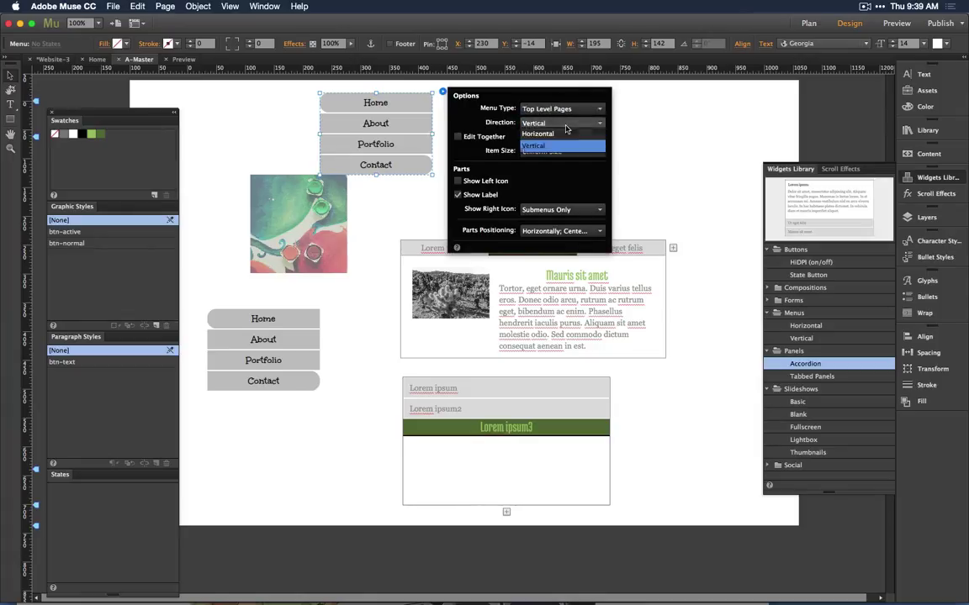
click(563, 136)
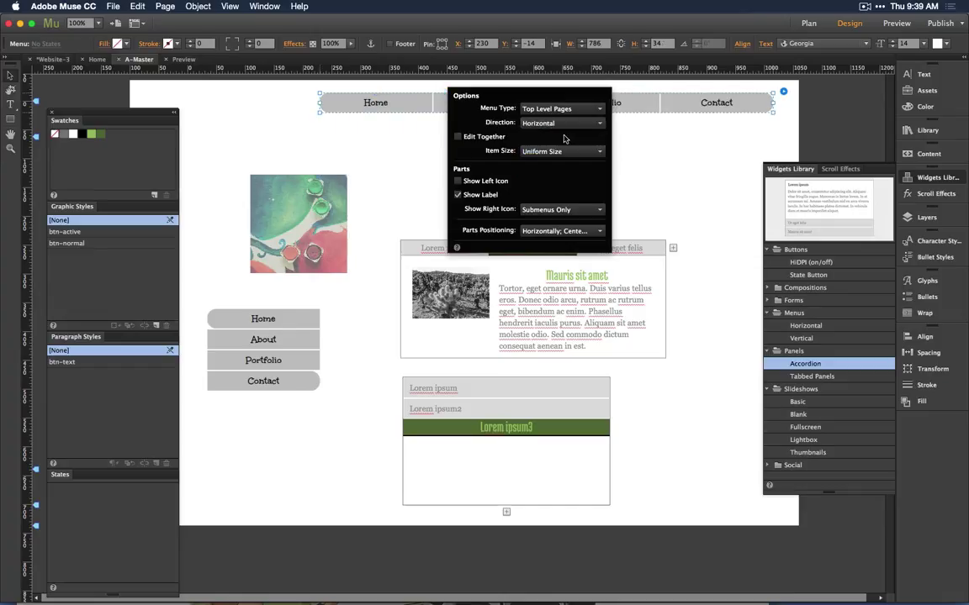
click(404, 166)
- Apply the btn-text paragraph style and the btn-normal graphic style to the Home item of the copied menu in its normal state
click(418, 111)
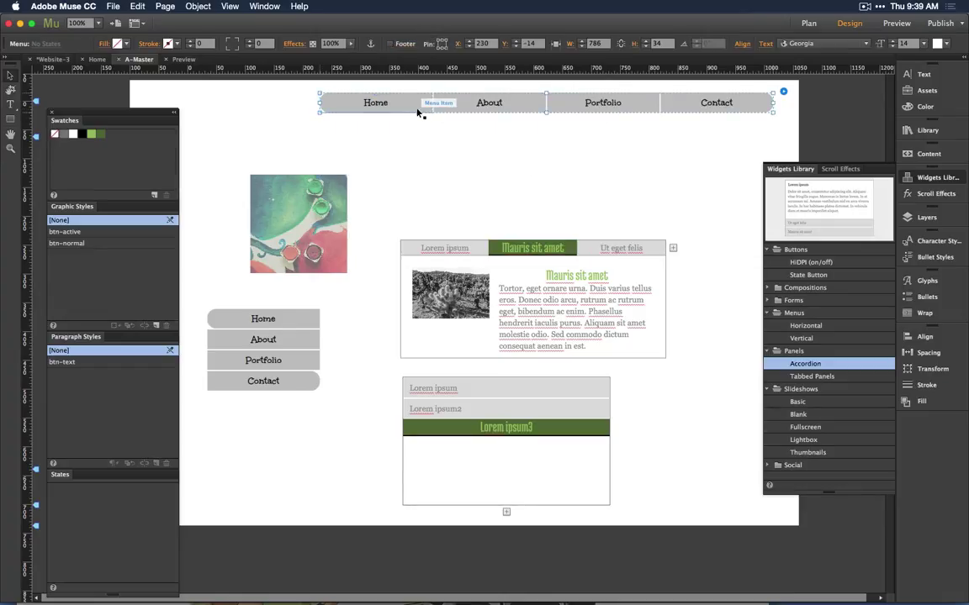
click(418, 112)
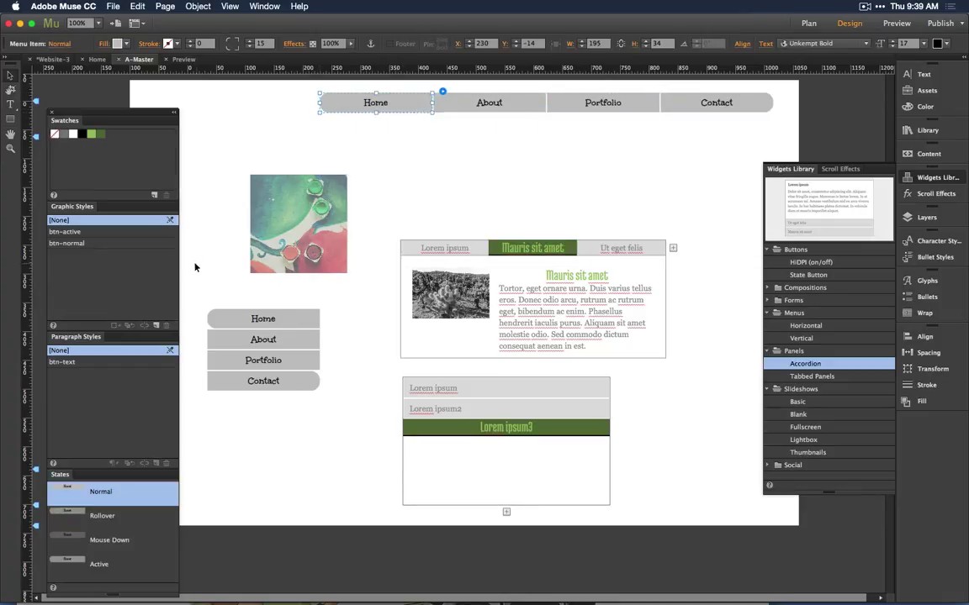
click(78, 362)
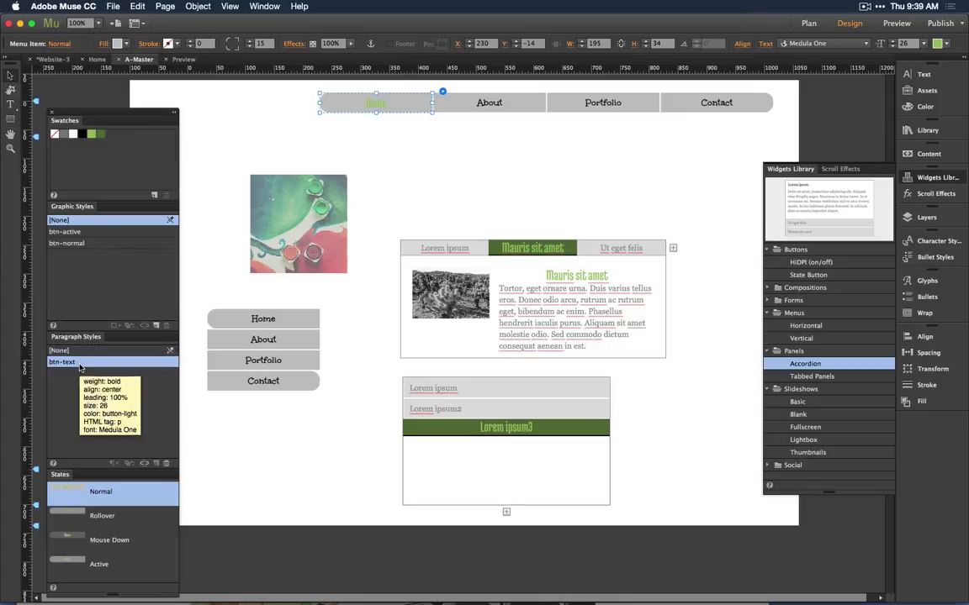
click(88, 242)
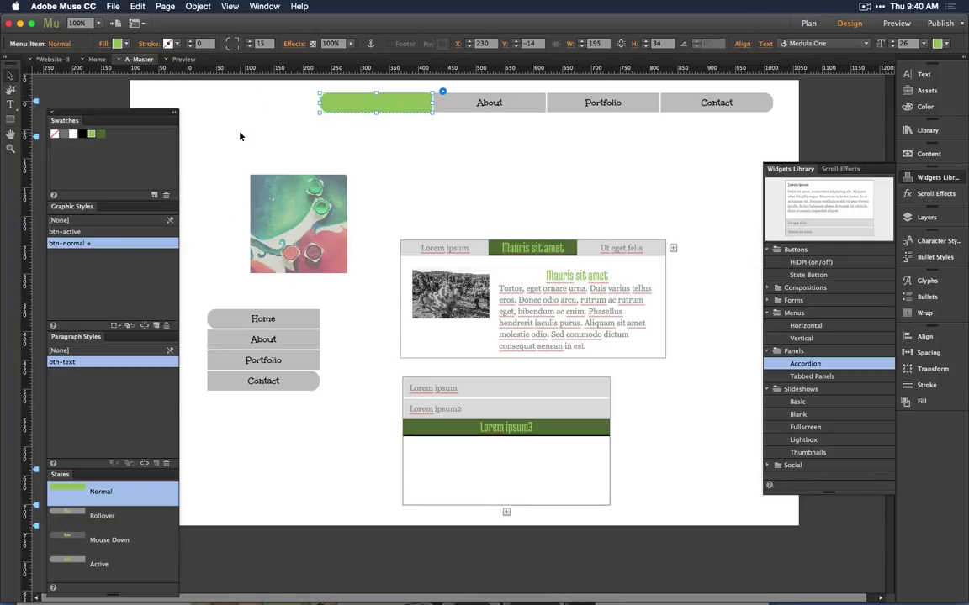
- Color the Home label's text in the horizontal menu black (000000) in its normal state
click(371, 104)
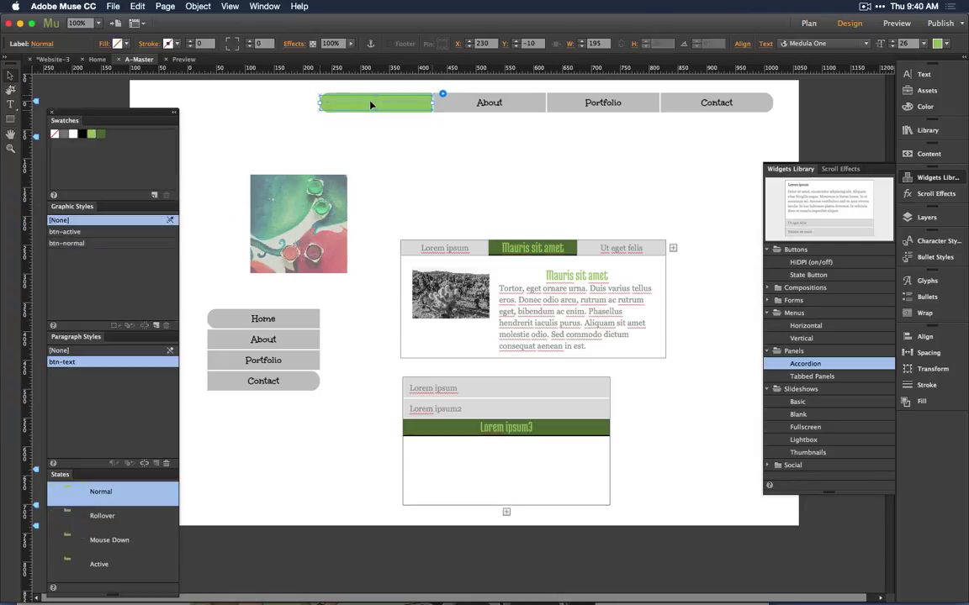
click(371, 104)
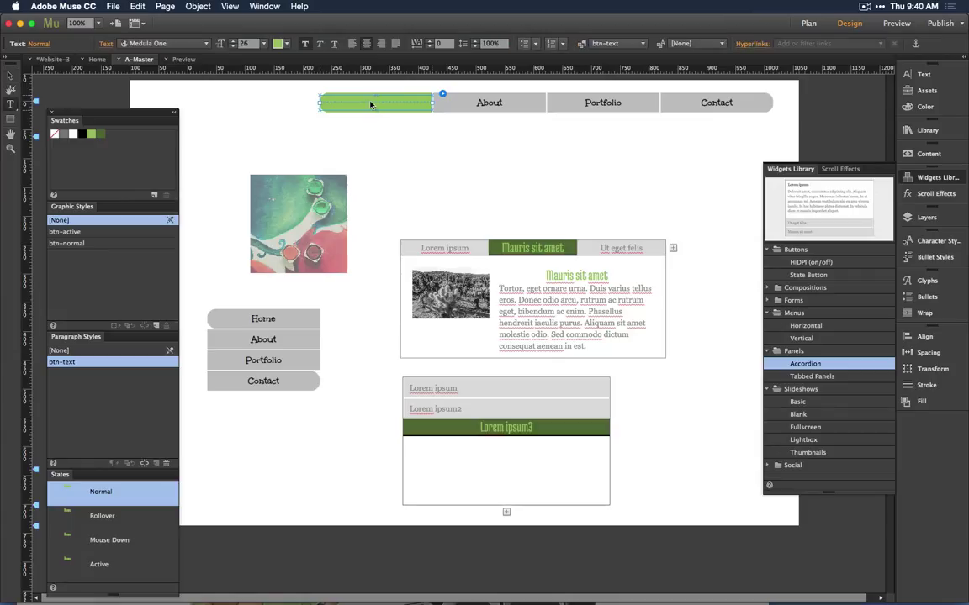
click(277, 44)
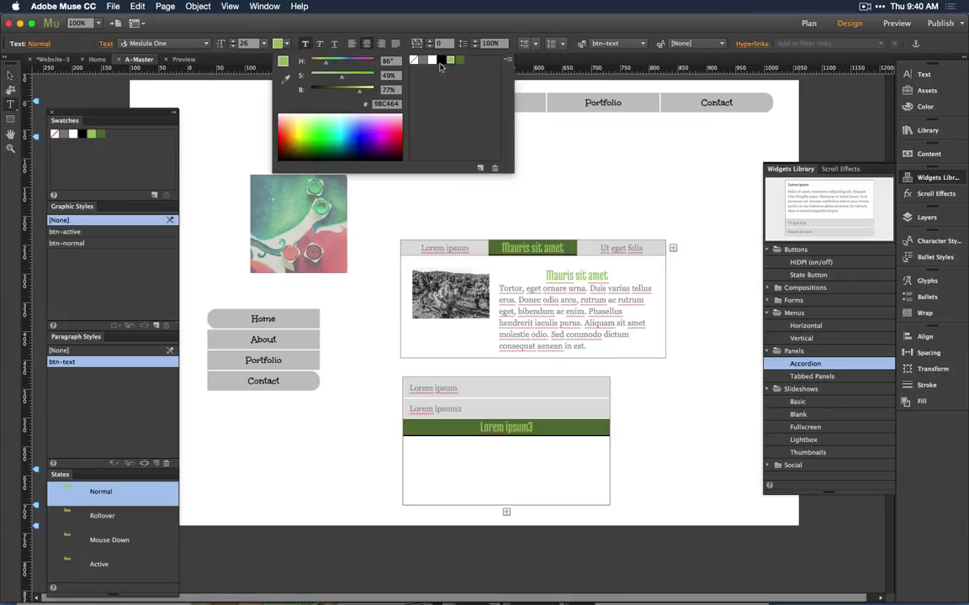
click(441, 60)
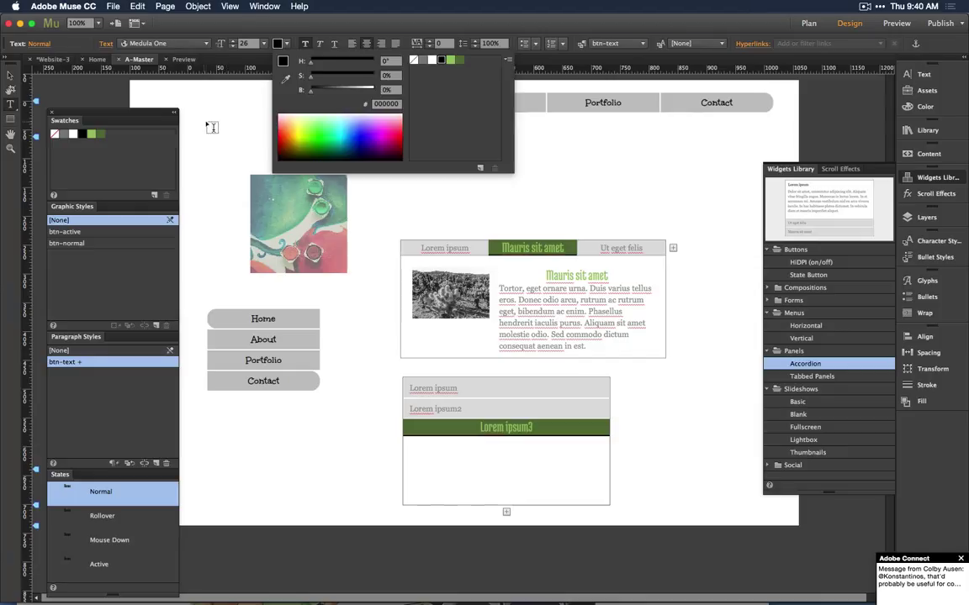
click(190, 115)
click(9, 75)
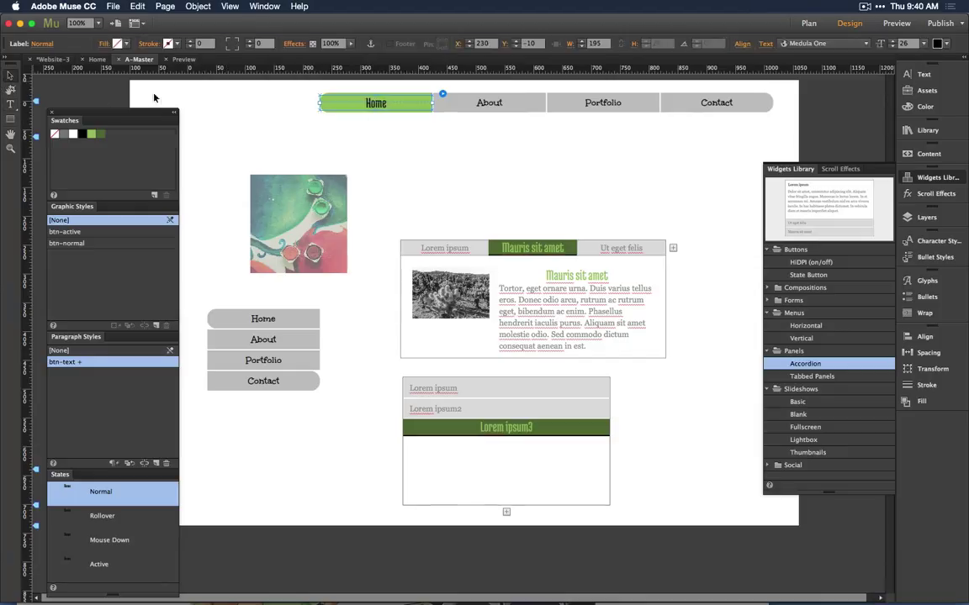
click(227, 120)
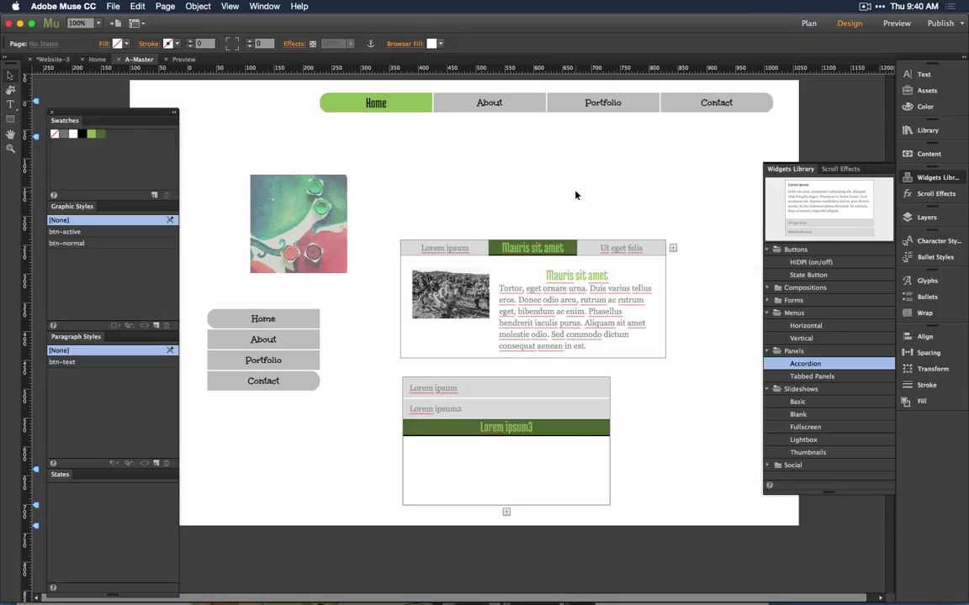
- Move the accordion farther below the tabbed panel and select the tabbed panel's content area
click(633, 319)
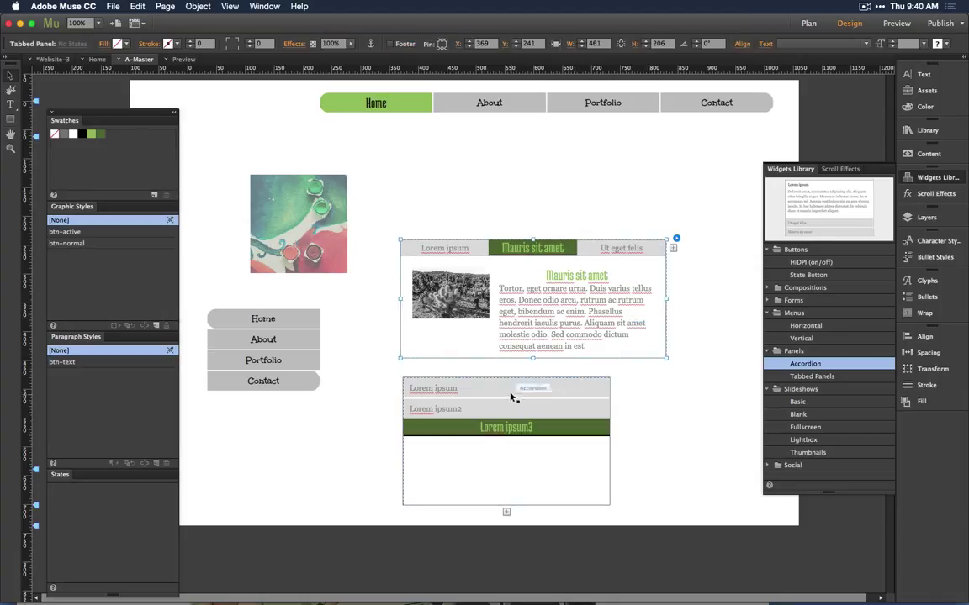
drag(512, 396, 502, 466)
double_click(547, 301)
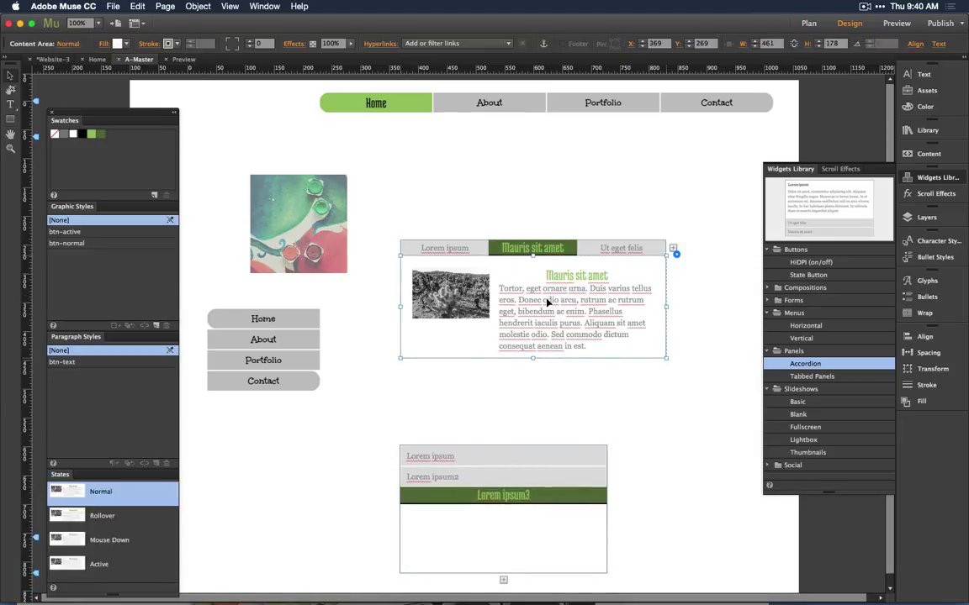
- Copy the body paragraph in the tabbed panel's Mauris sit amet content and paste it until the text appears three times in a row
double_click(548, 301)
click(560, 311)
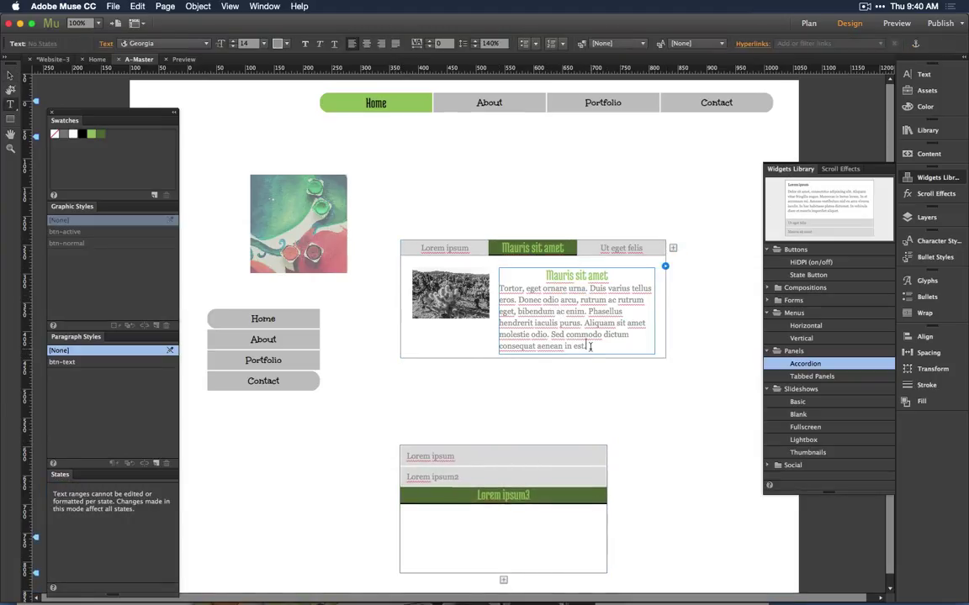
drag(590, 347, 501, 287)
key(super+c)
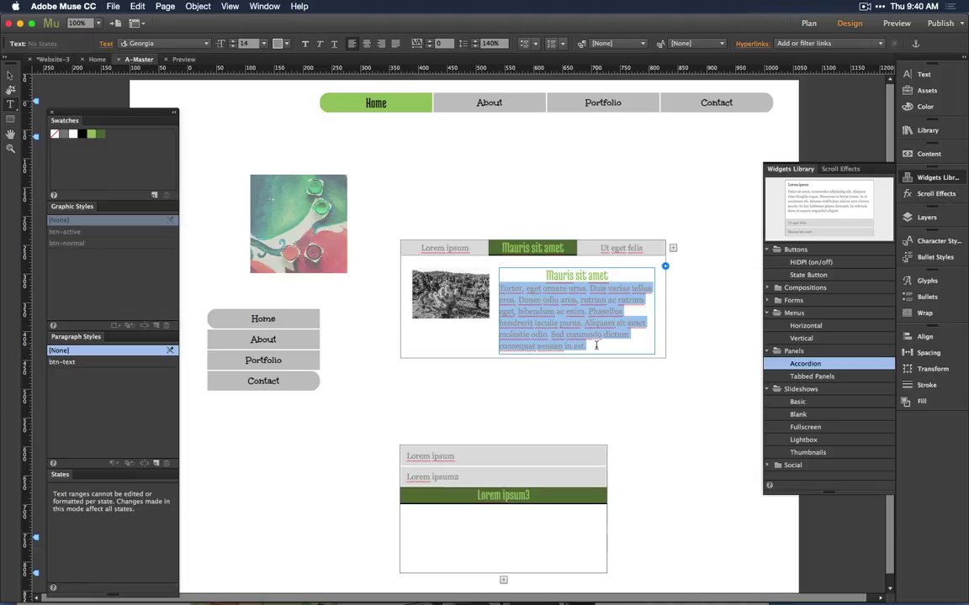
click(530, 309)
key(super+v)
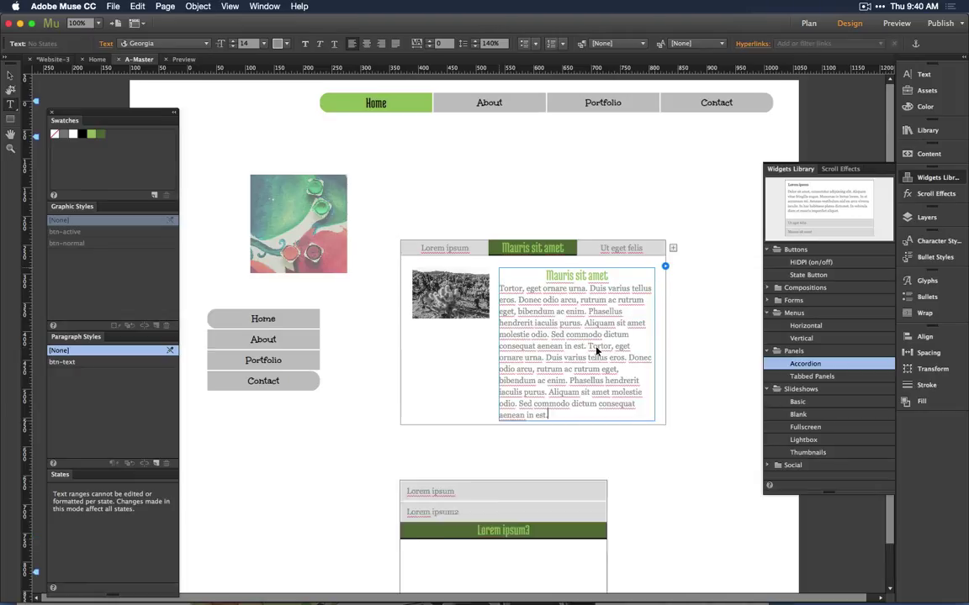
key(super+v)
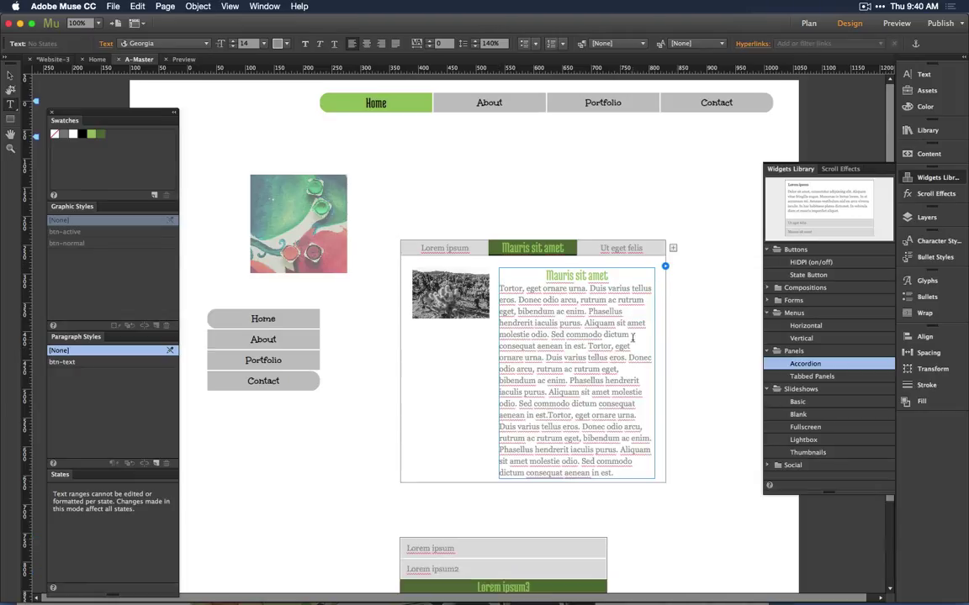
click(10, 74)
click(239, 119)
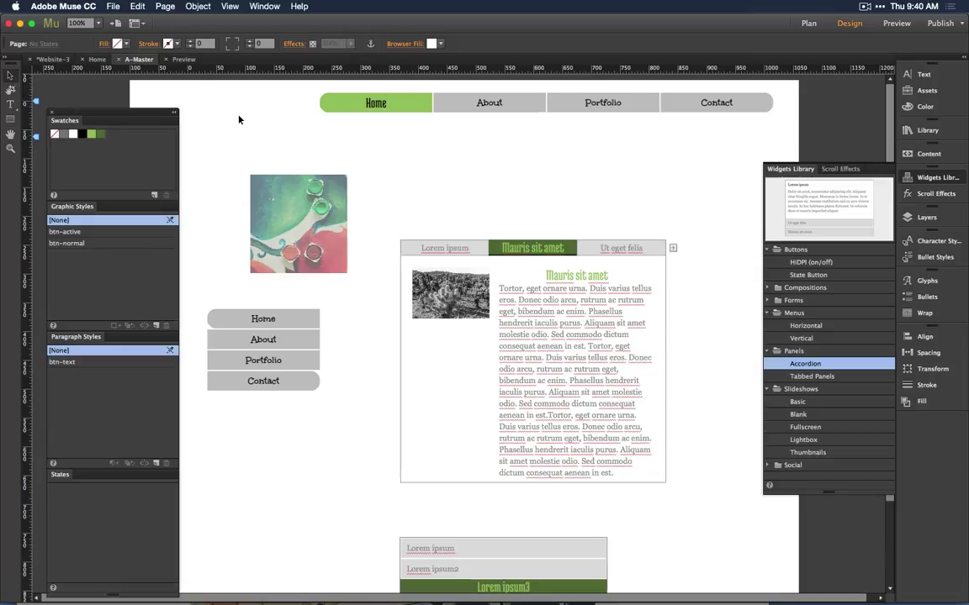
- Display the character styles and change the font of the tabbed panel's whole body text to Source Serif Pro
click(939, 242)
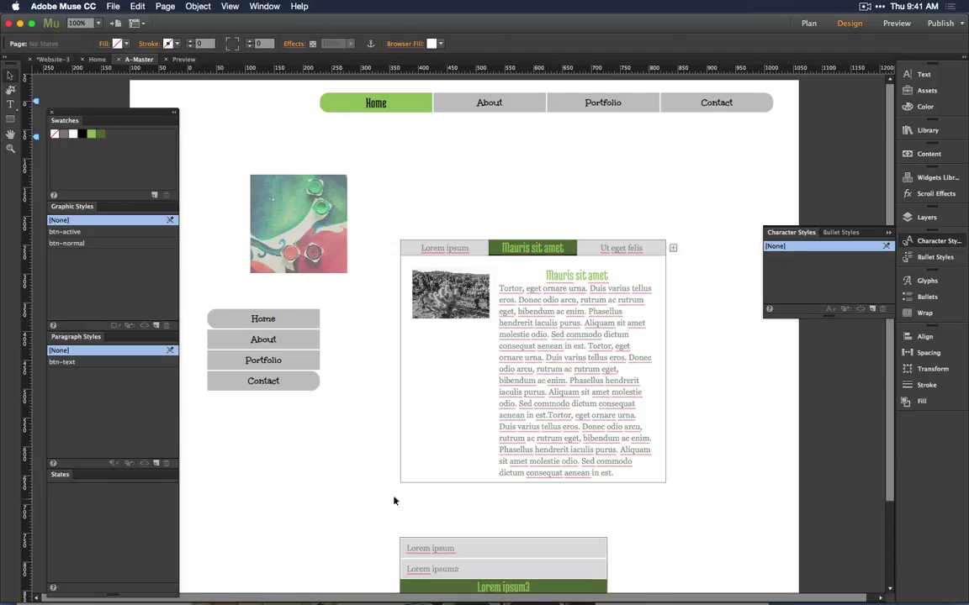
click(548, 414)
click(549, 414)
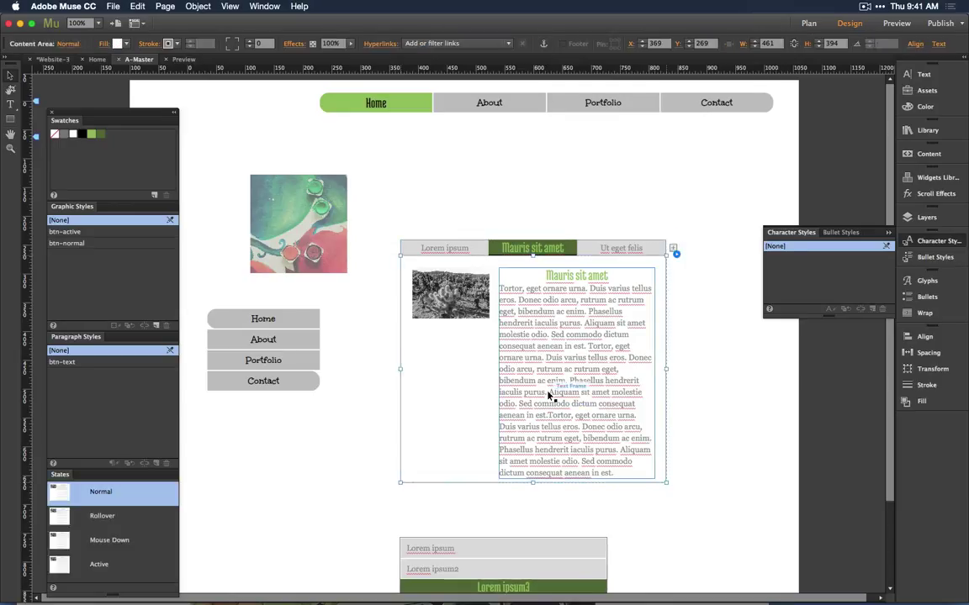
double_click(551, 351)
key(super+a)
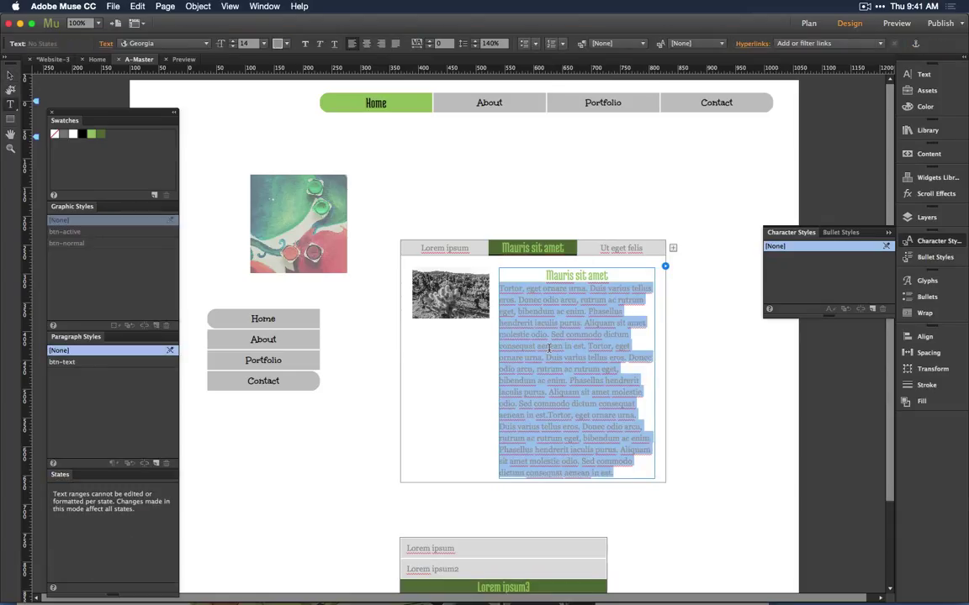
click(184, 45)
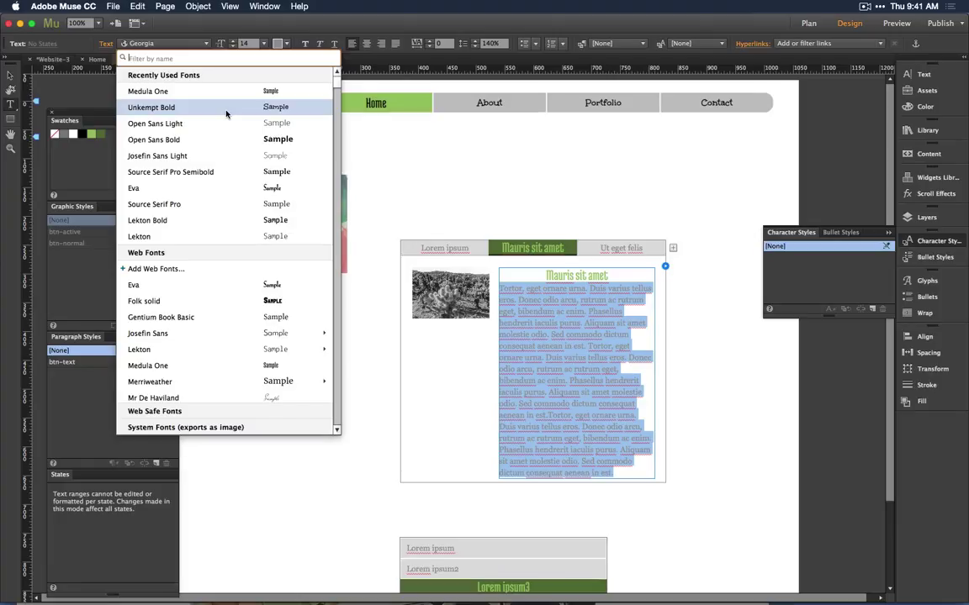
click(226, 203)
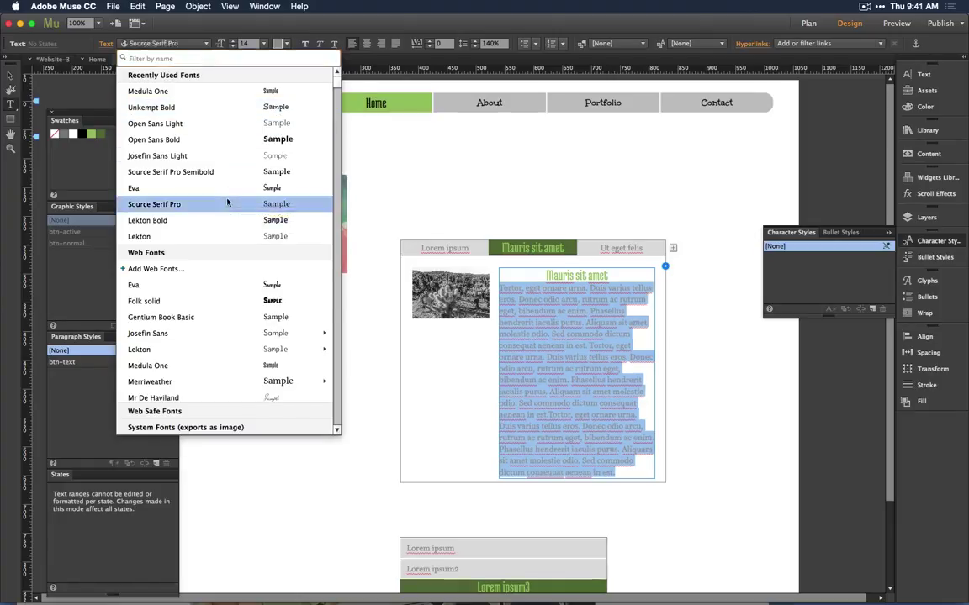
- Color the selected body text with the Black swatch and set its size to 16
click(277, 43)
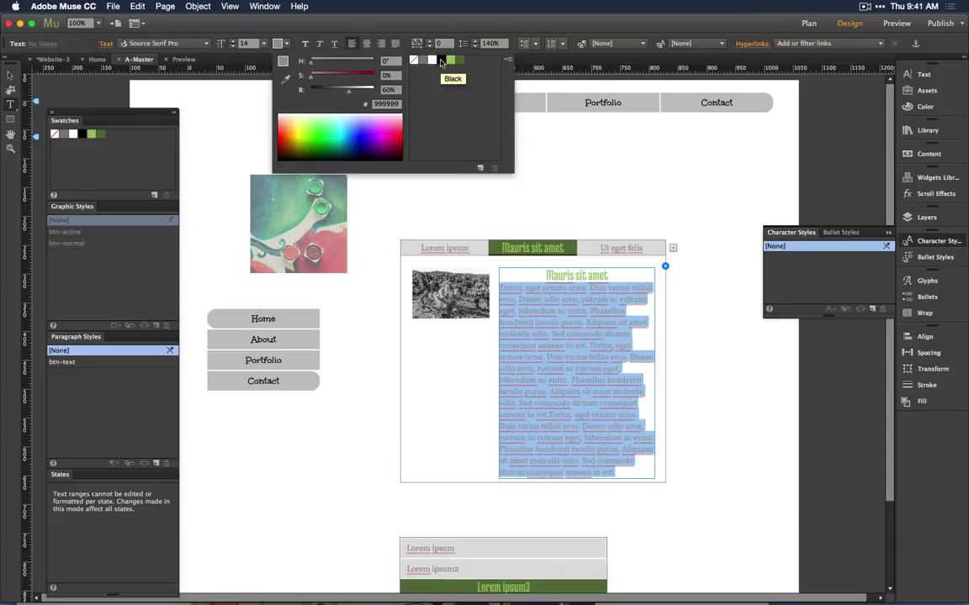
click(441, 61)
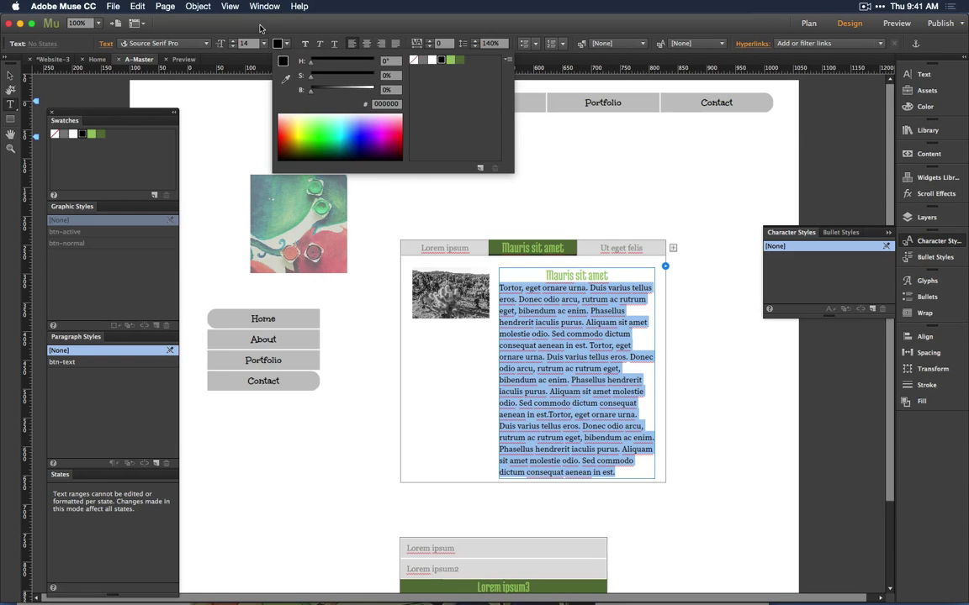
click(236, 26)
click(233, 42)
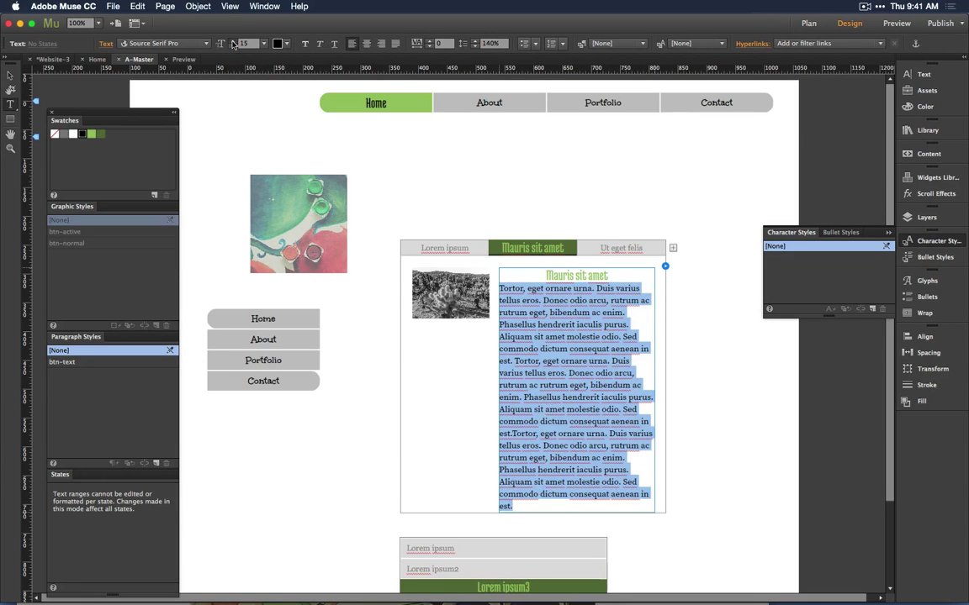
click(233, 42)
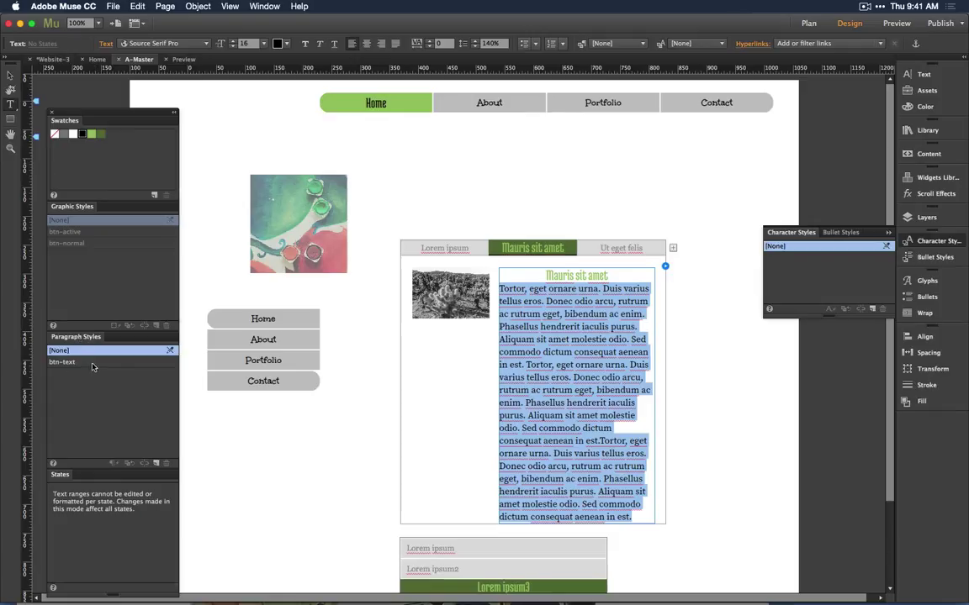
- Create a paragraph style from the selected body text, name it body-text and give it the <p> Paragraph tag
click(155, 463)
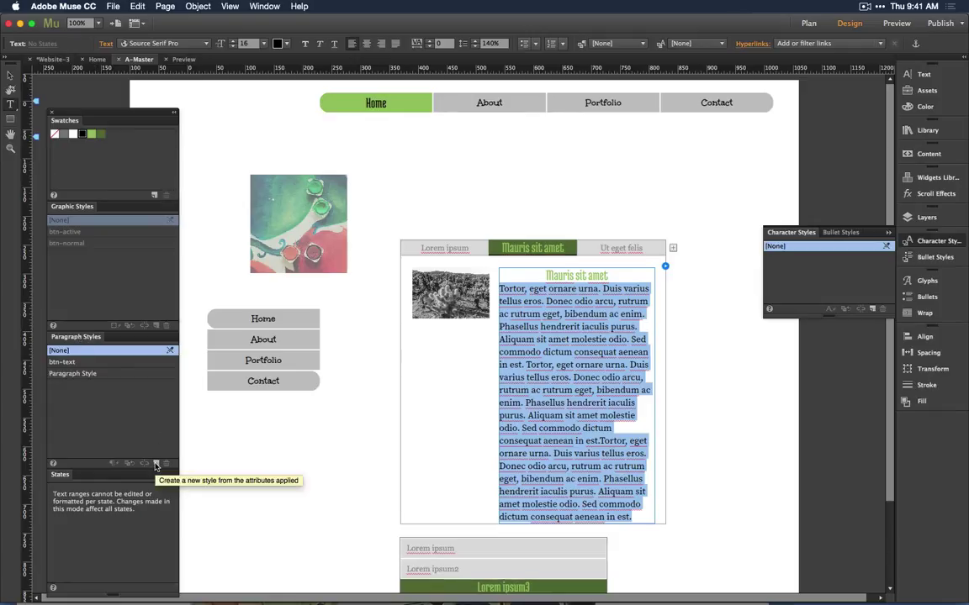
double_click(82, 373)
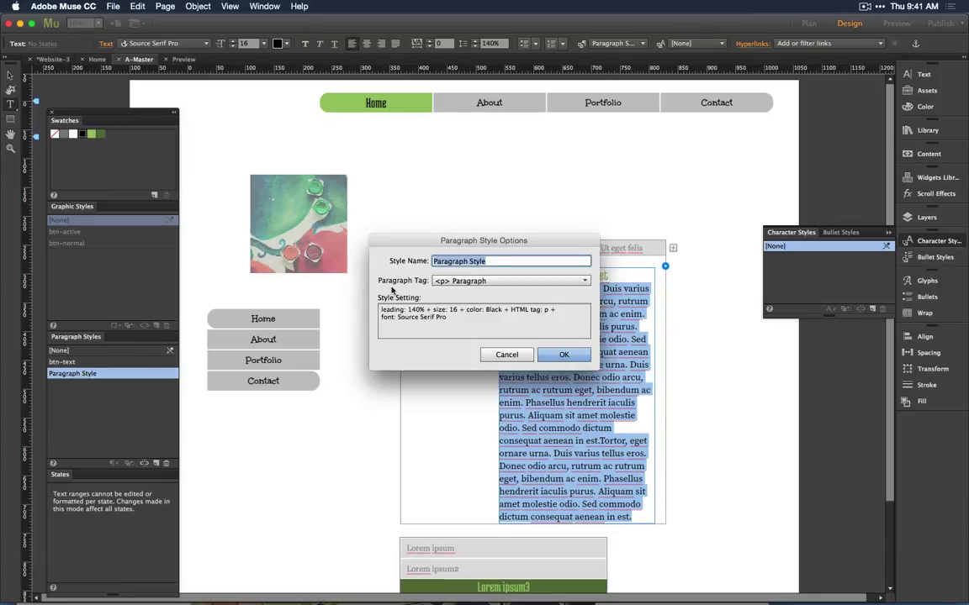
text(boday)
key(BackSpace)
key(BackSpace)
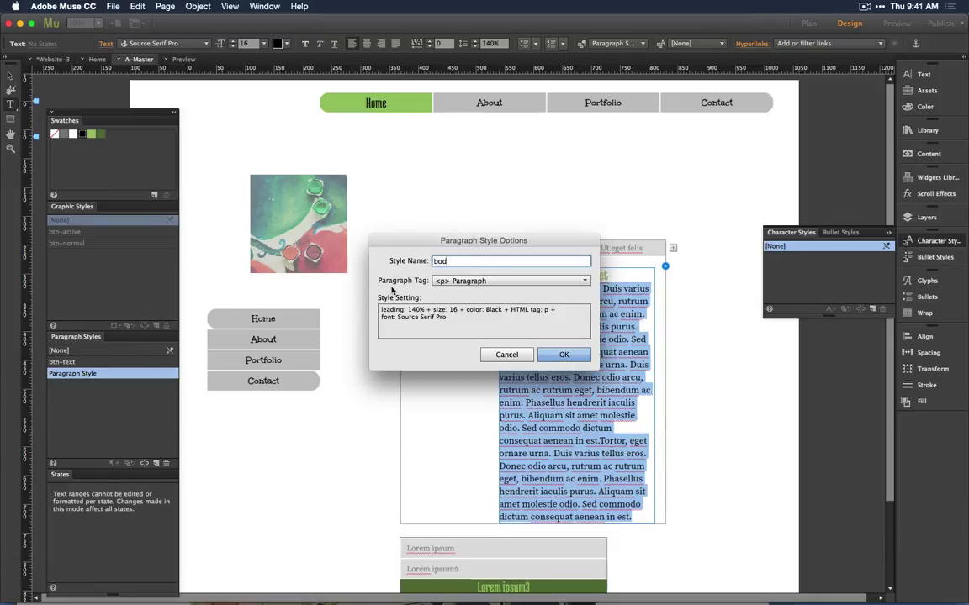
text(y-text)
click(472, 282)
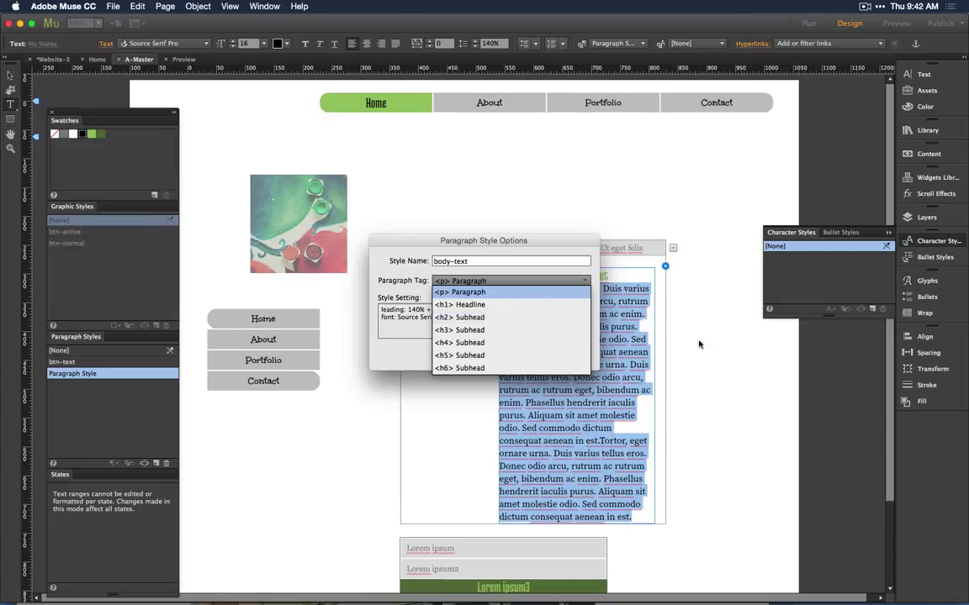
click(511, 292)
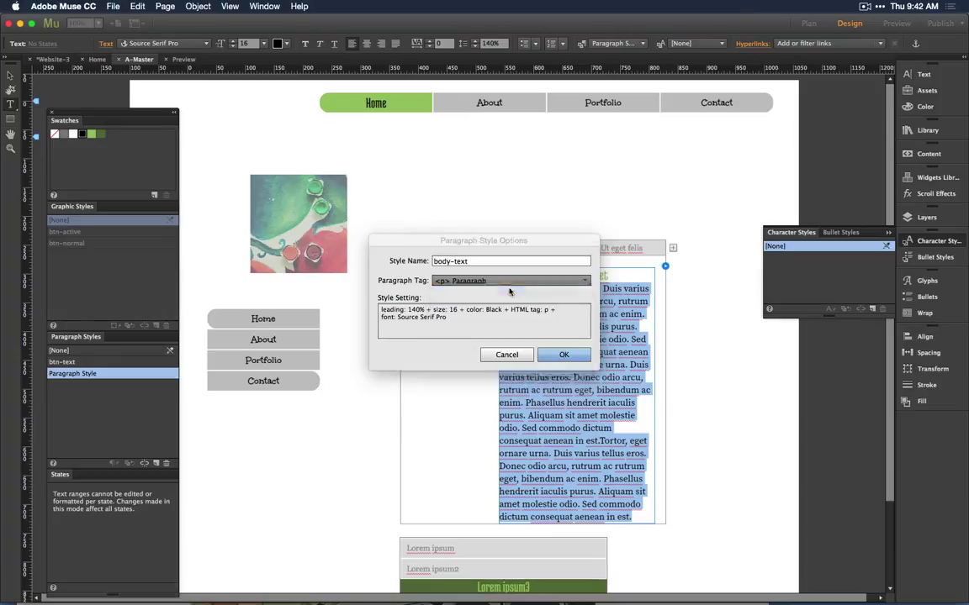
click(564, 355)
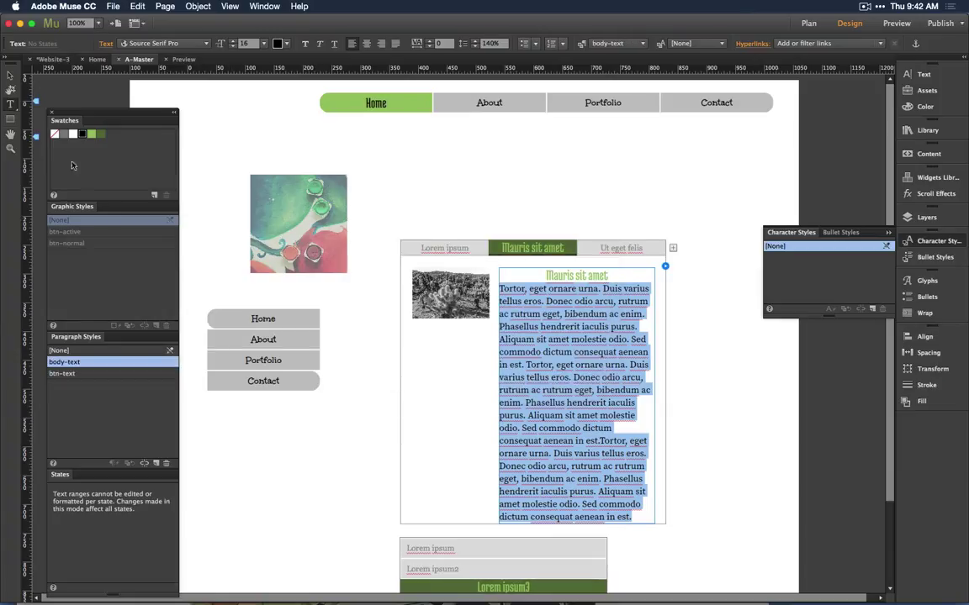
- Change the paragraph tag of the btn-text style to <h2> Subhead, starting from the Home label of the horizontal menu
click(11, 74)
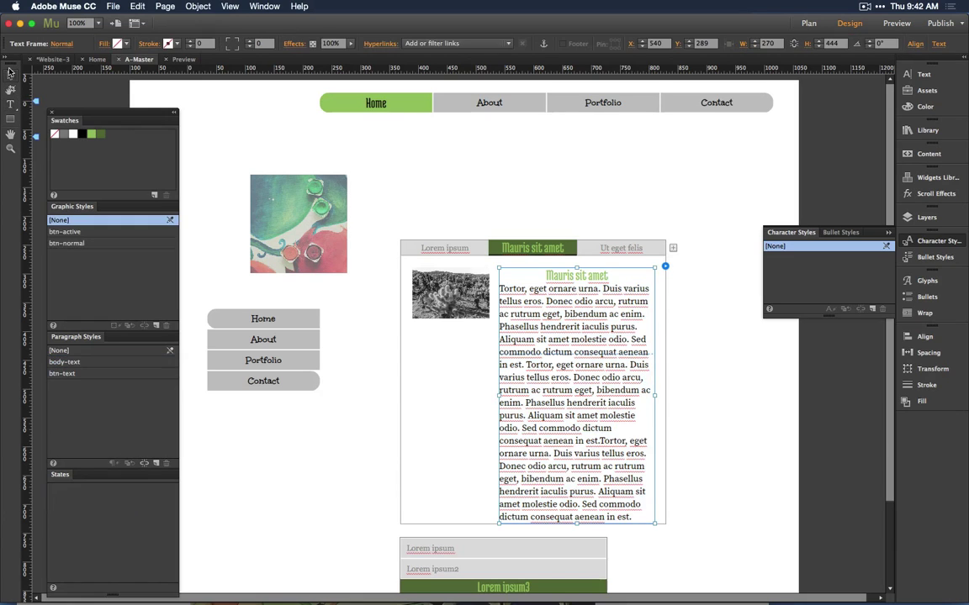
click(397, 103)
click(396, 103)
click(395, 103)
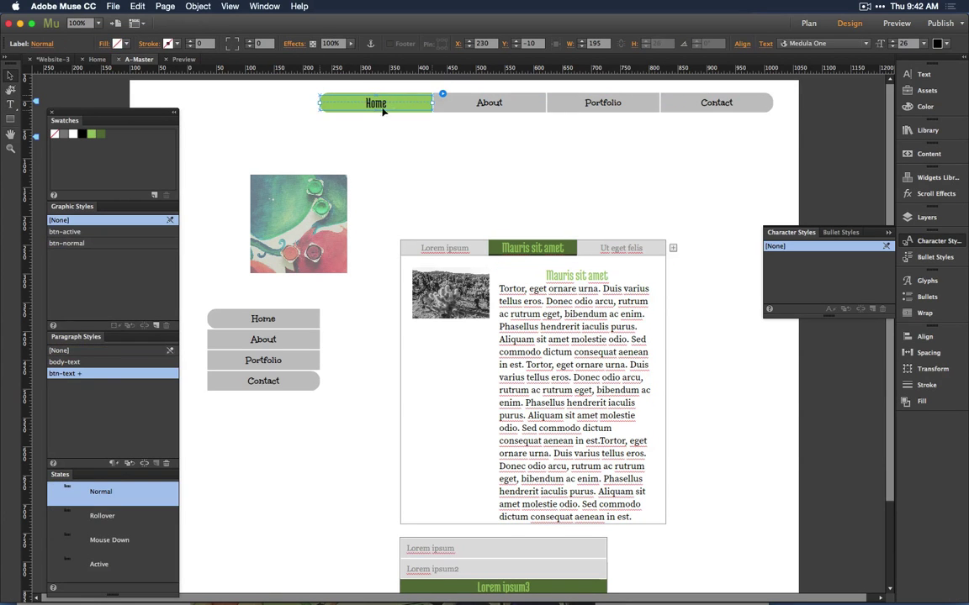
right_click(83, 376)
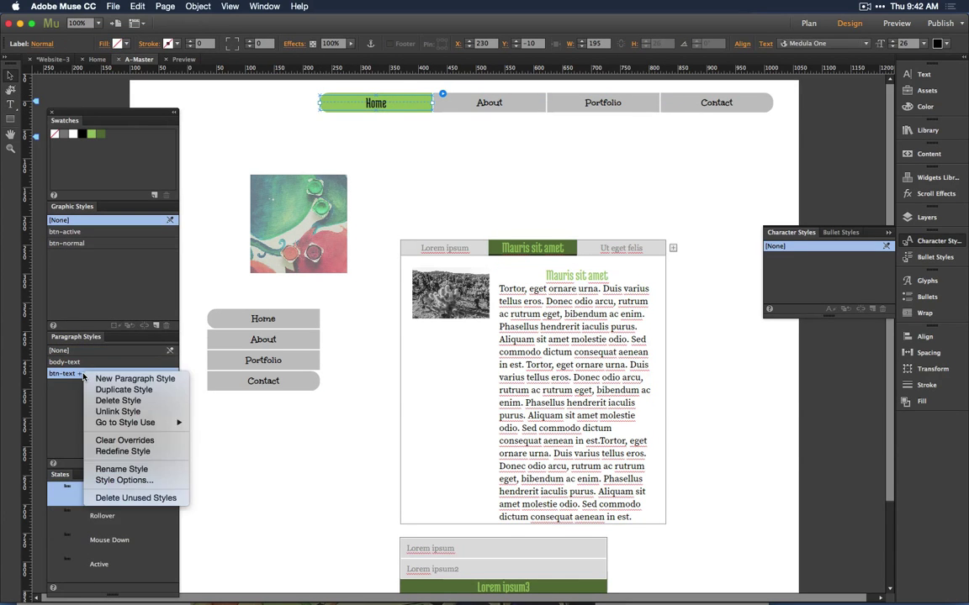
click(128, 480)
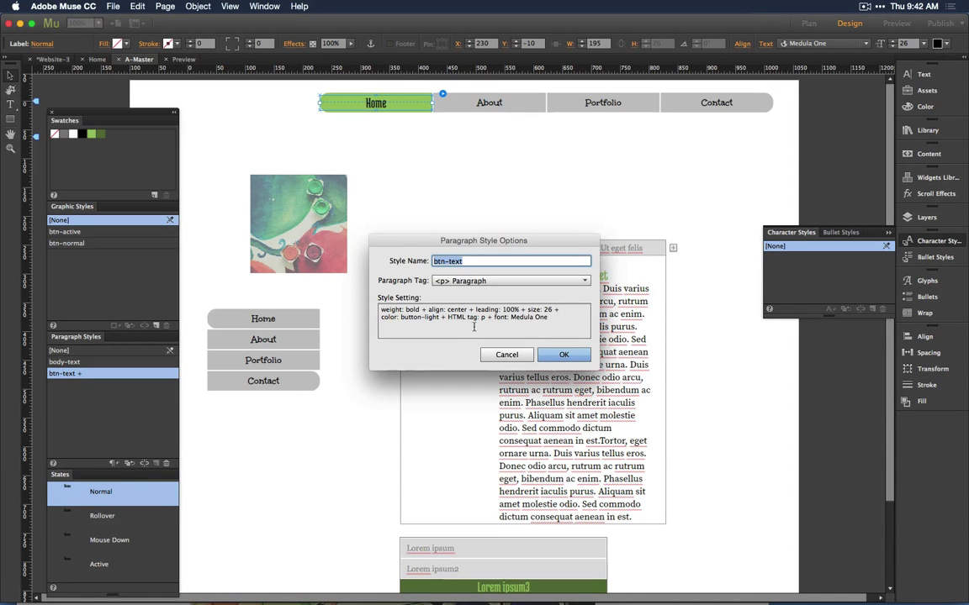
click(467, 283)
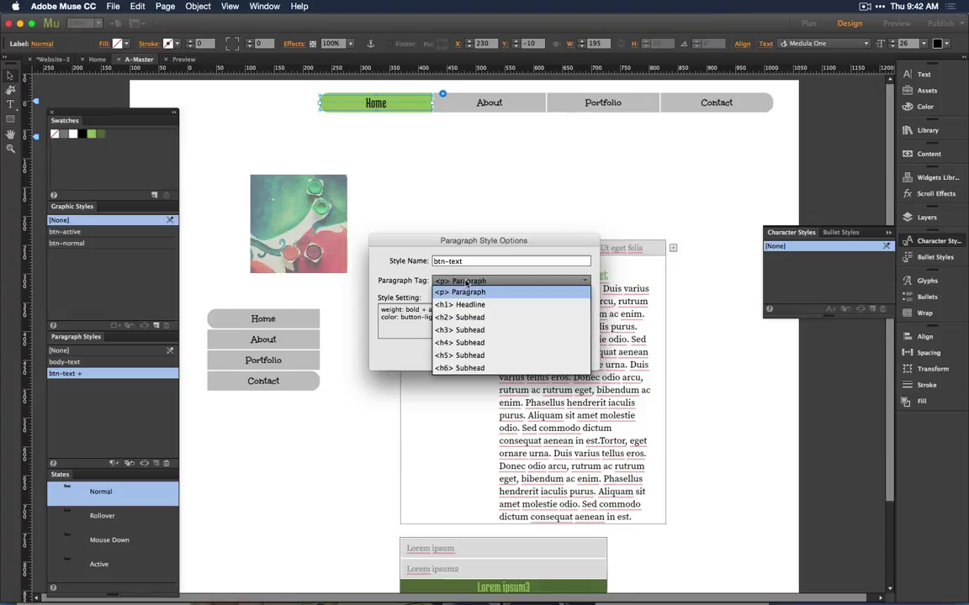
click(495, 320)
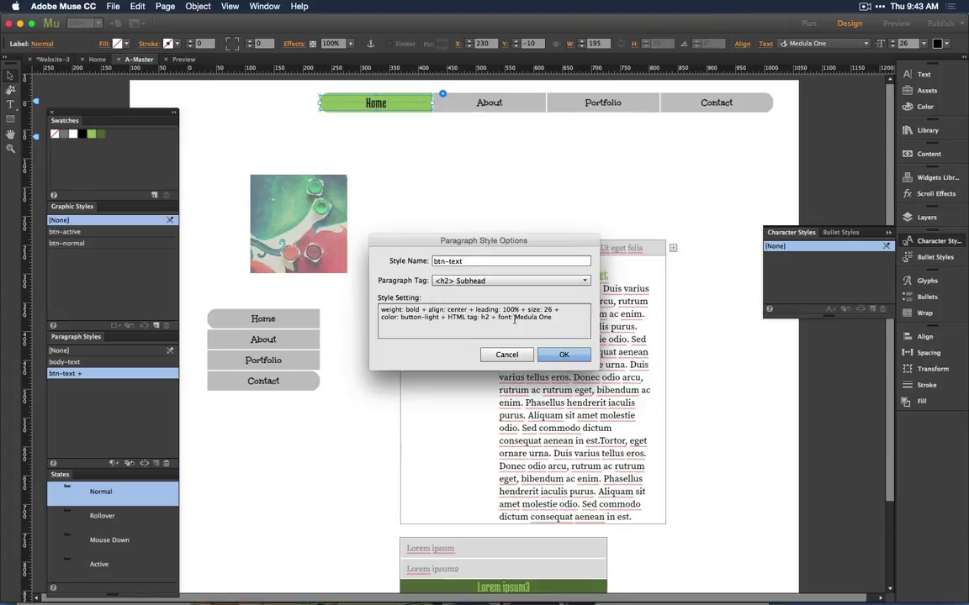
click(565, 356)
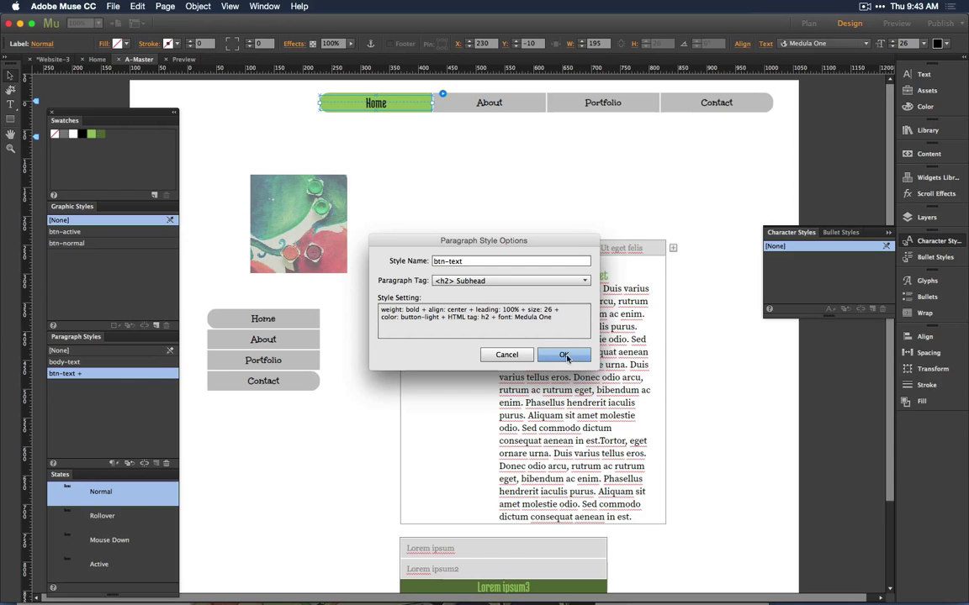
click(732, 398)
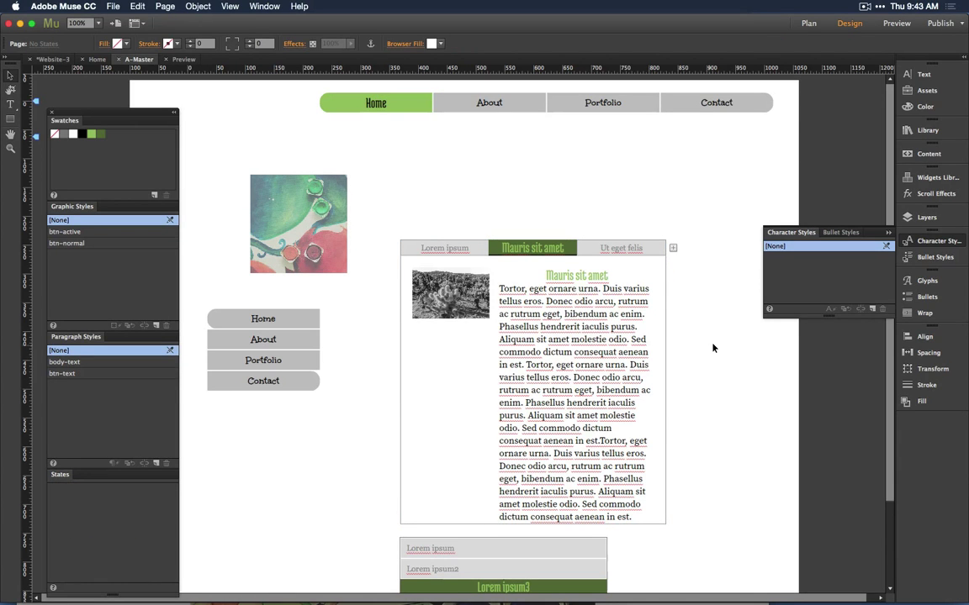
- Move the tabbed panel up beneath the horizontal menu, to about X 310 and Y 58, and hide the character styles
drag(644, 274, 613, 170)
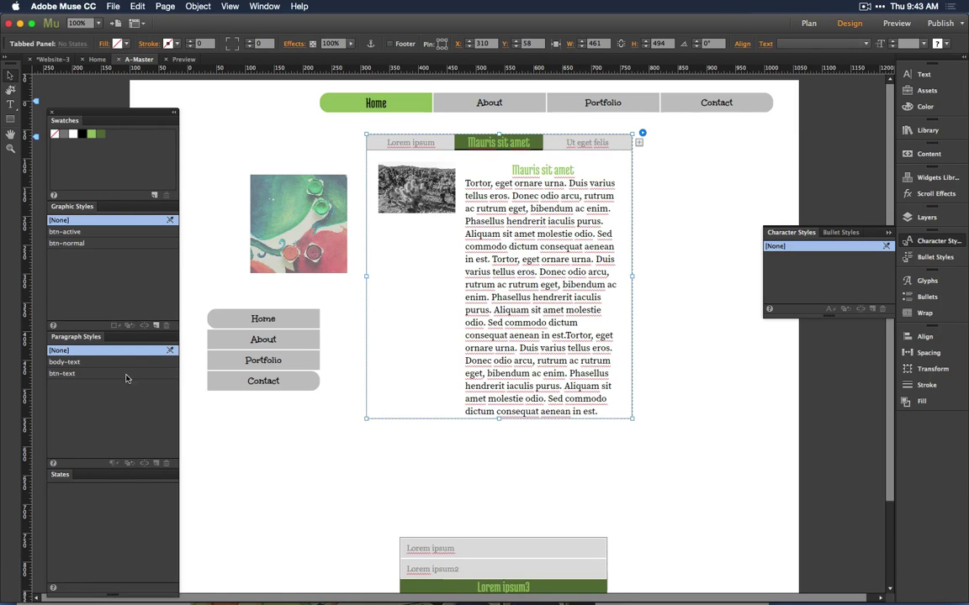
click(224, 172)
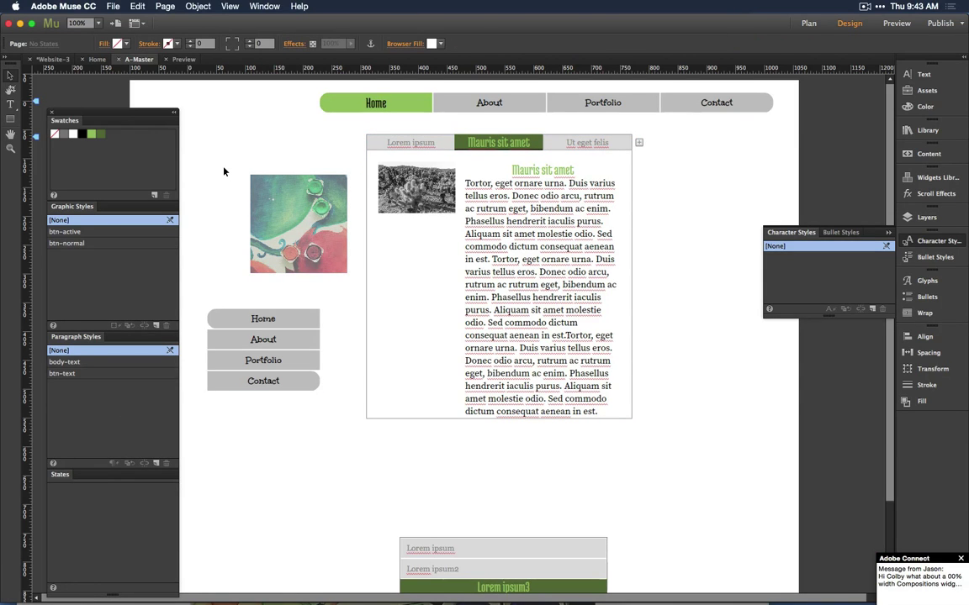
click(893, 237)
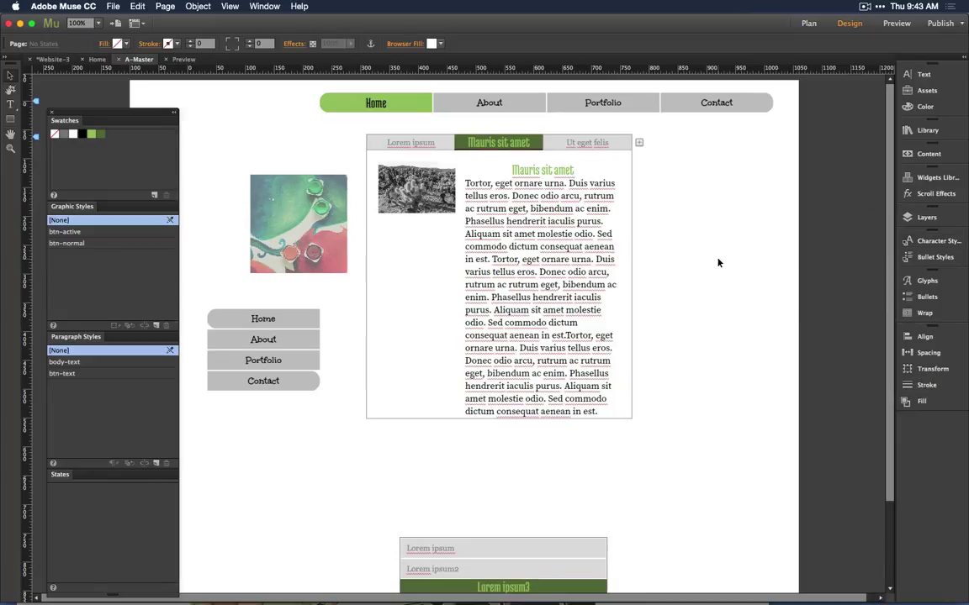
- Add the horizontal menu to the Dani Widgets folder of the library and name the item beautiful menu
click(928, 131)
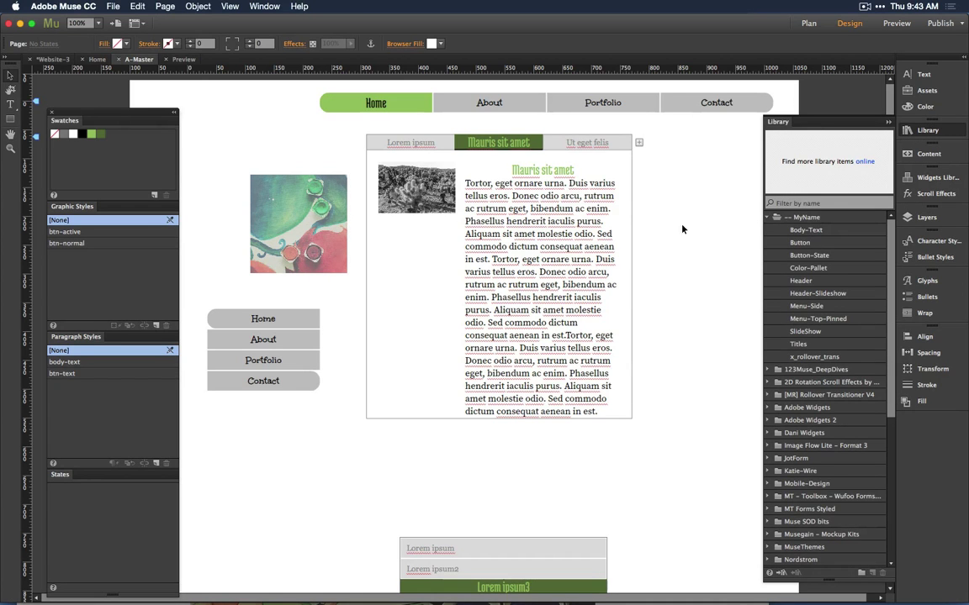
click(472, 93)
right_click(525, 106)
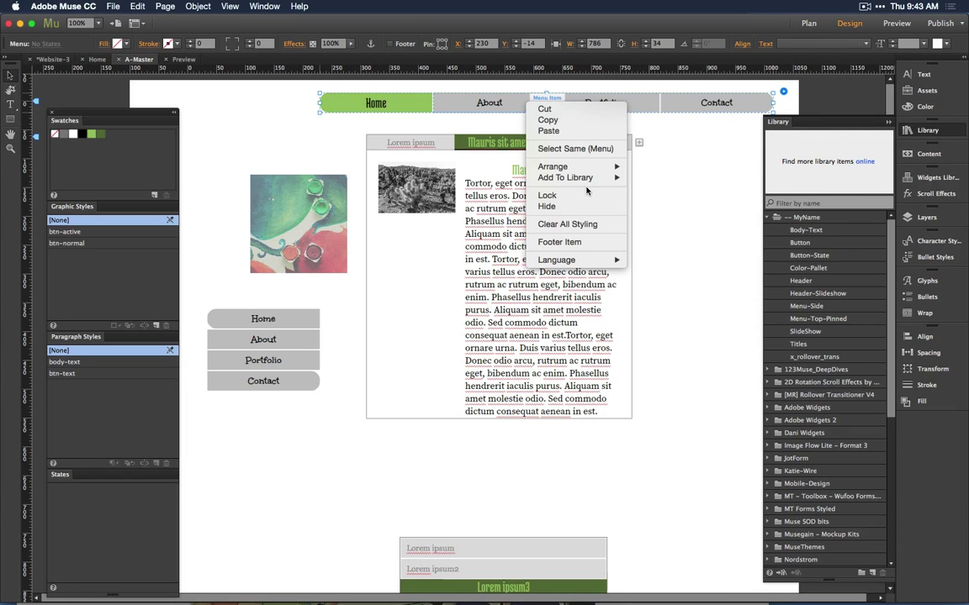
mouse_move(586, 180)
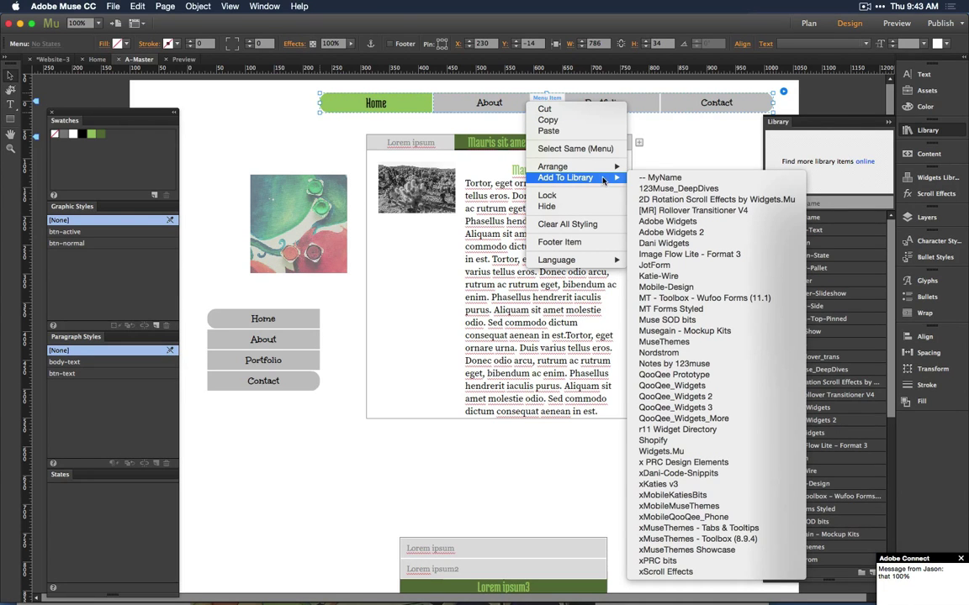
click(675, 243)
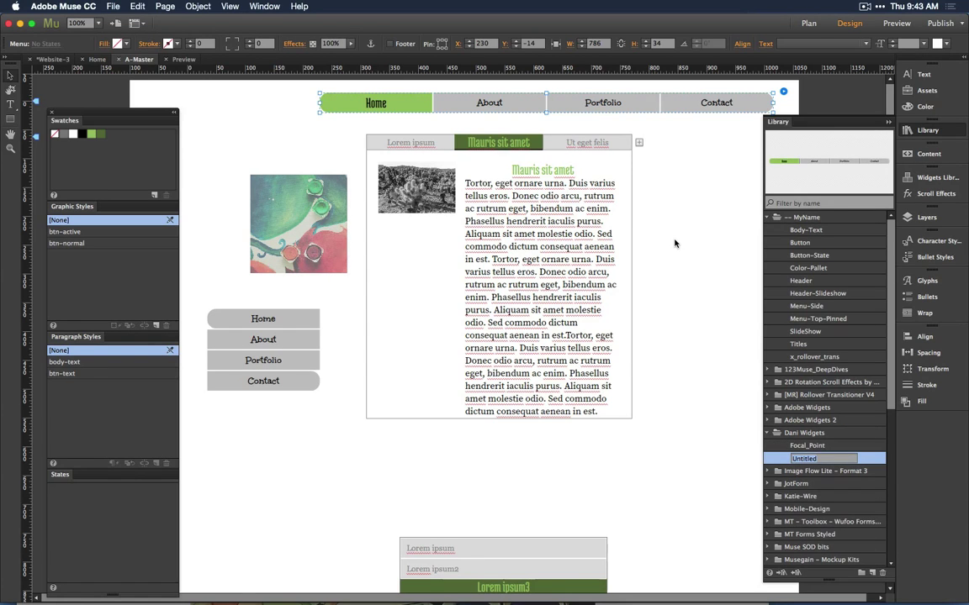
text(beautiful men)
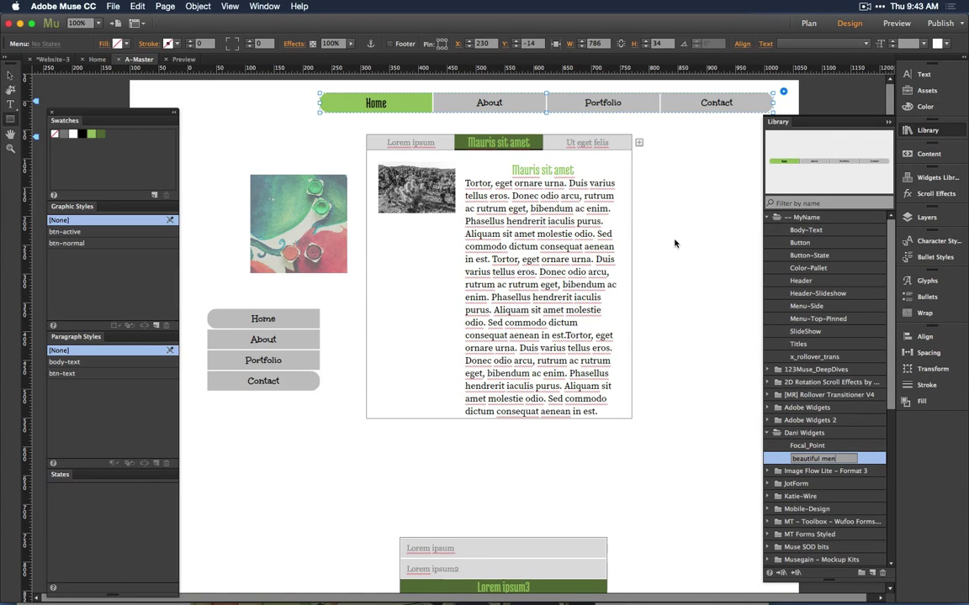
text(u)
key(Return)
key(t)
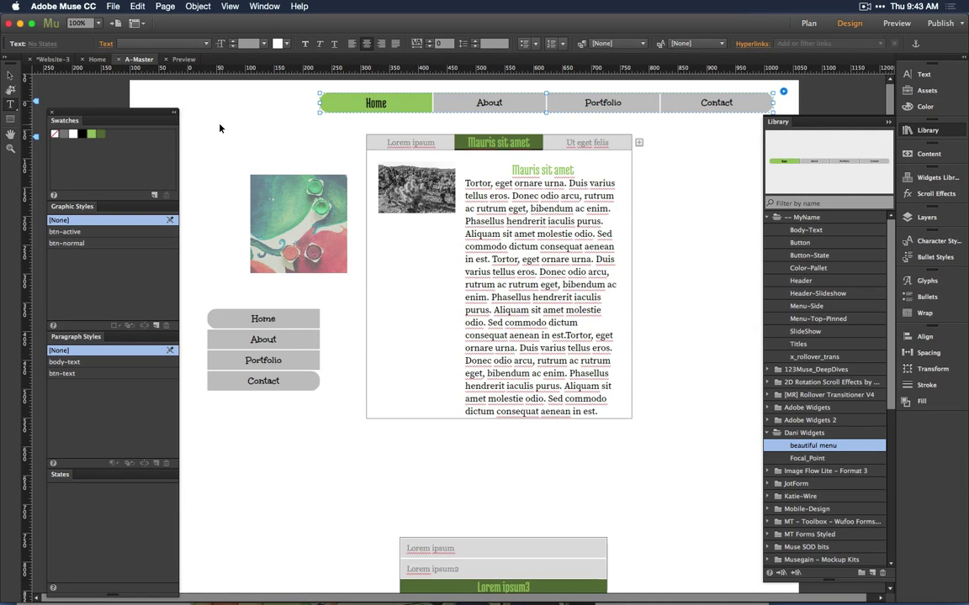
- Create a new site with default settings and place the beautiful menu library item on its Home page at about X 124 and Y 4
key(super+n)
key(Return)
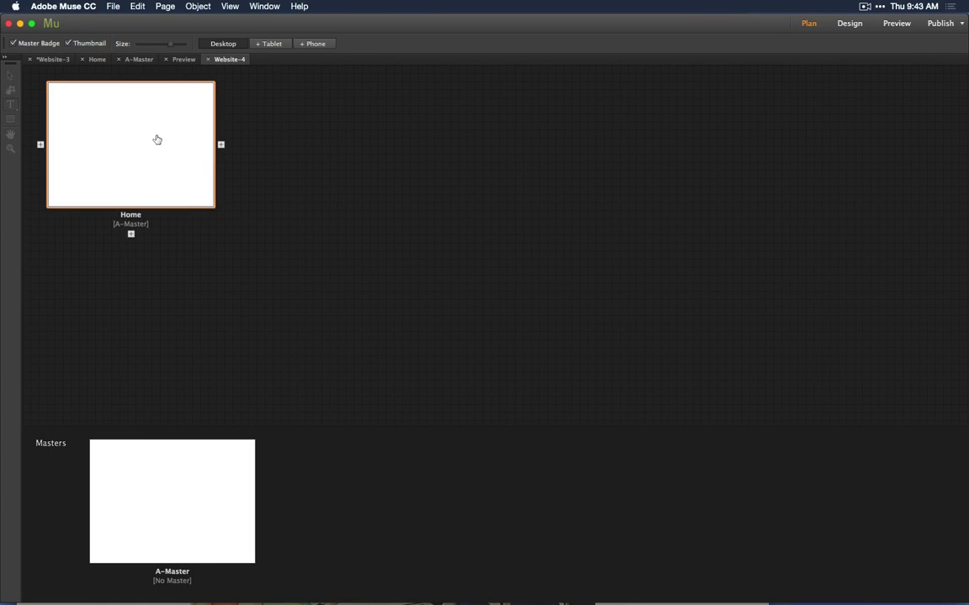
double_click(155, 139)
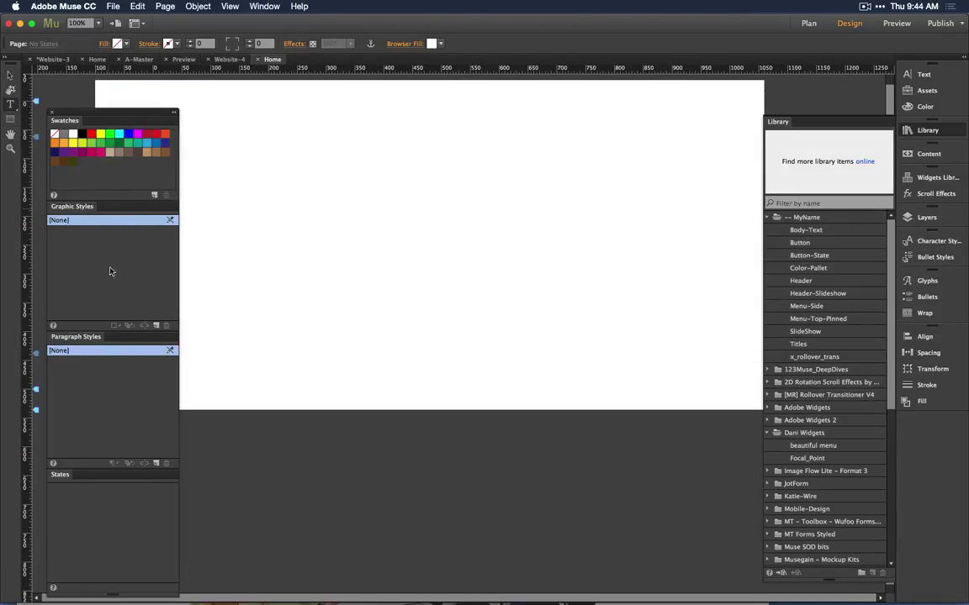
double_click(829, 446)
key(Return)
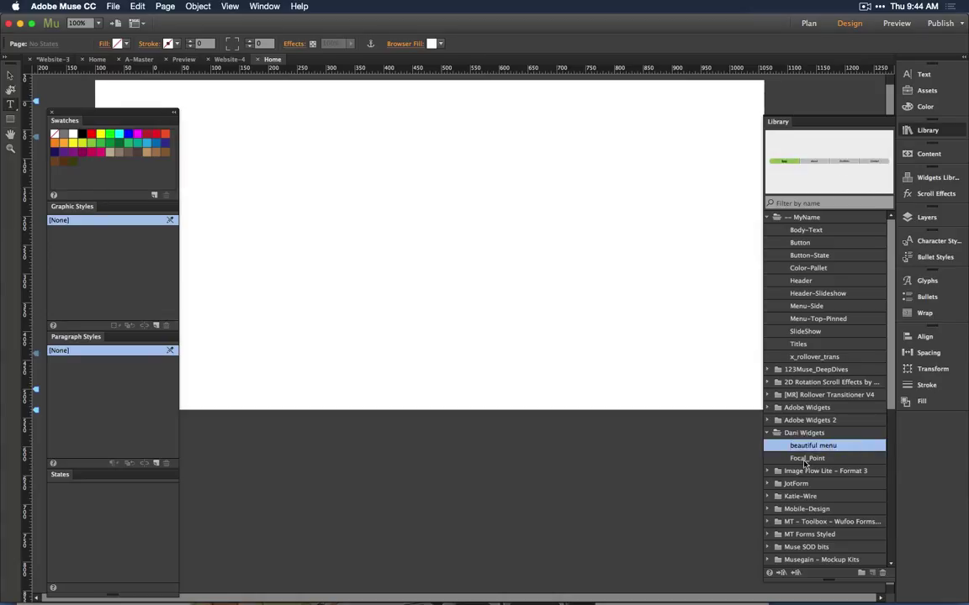
drag(803, 452, 359, 118)
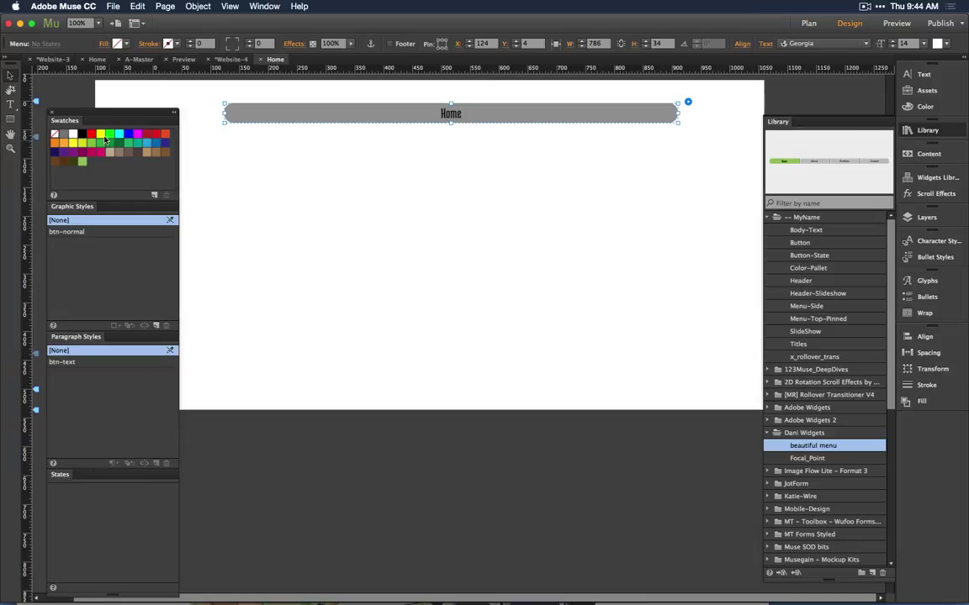
- Delete all unused swatches in the new site, and close the site without saving it
right_click(130, 165)
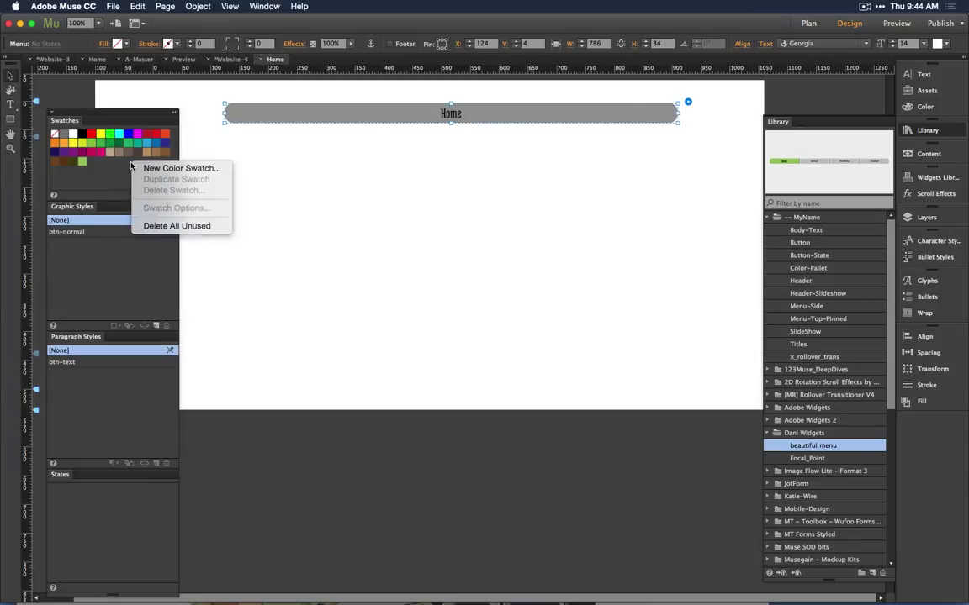
click(175, 226)
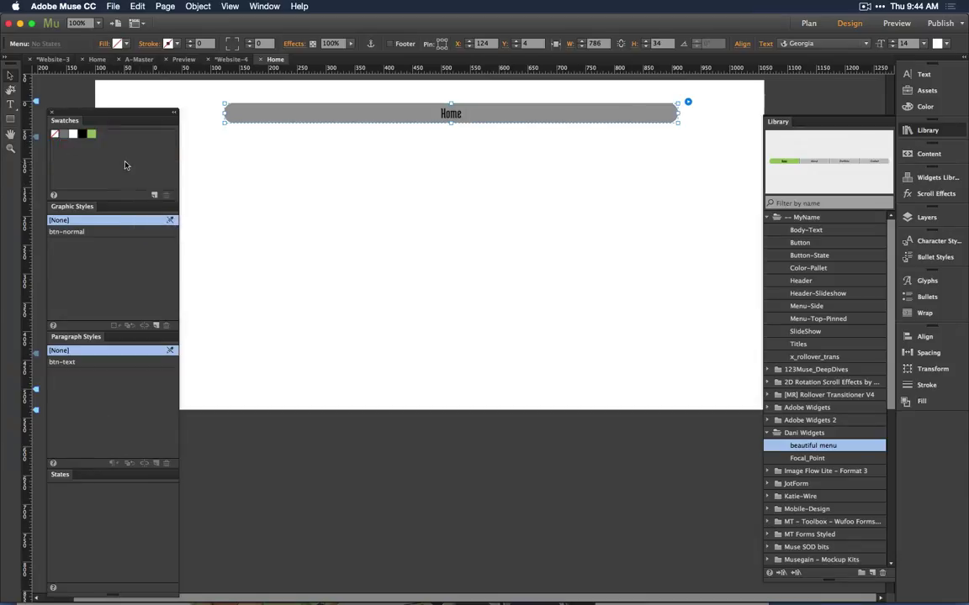
click(285, 194)
key(super+m)
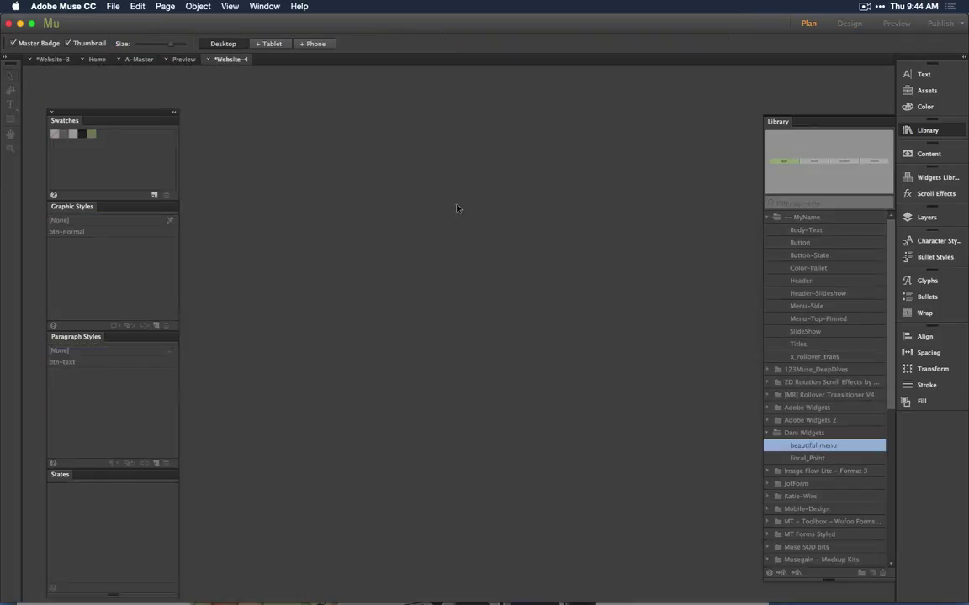
key(super+w)
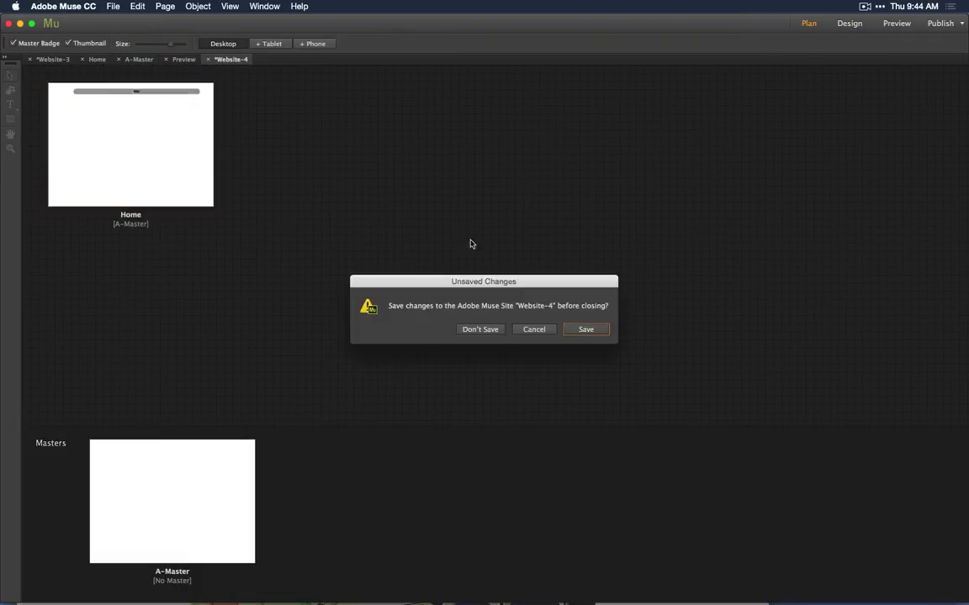
click(492, 330)
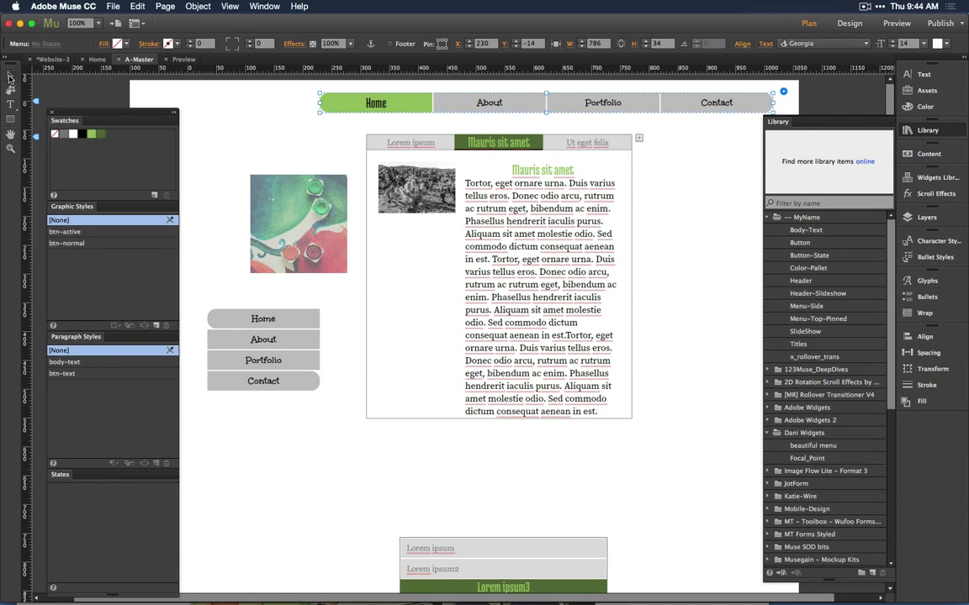
- Select all objects on the A-Master page and move them about 90 px to the left
click(263, 146)
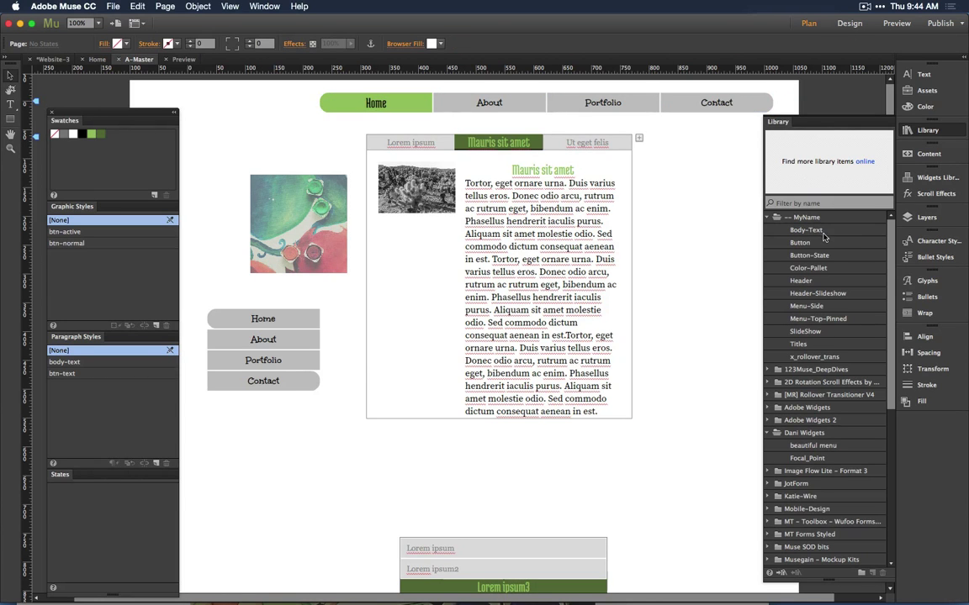
key(super+a)
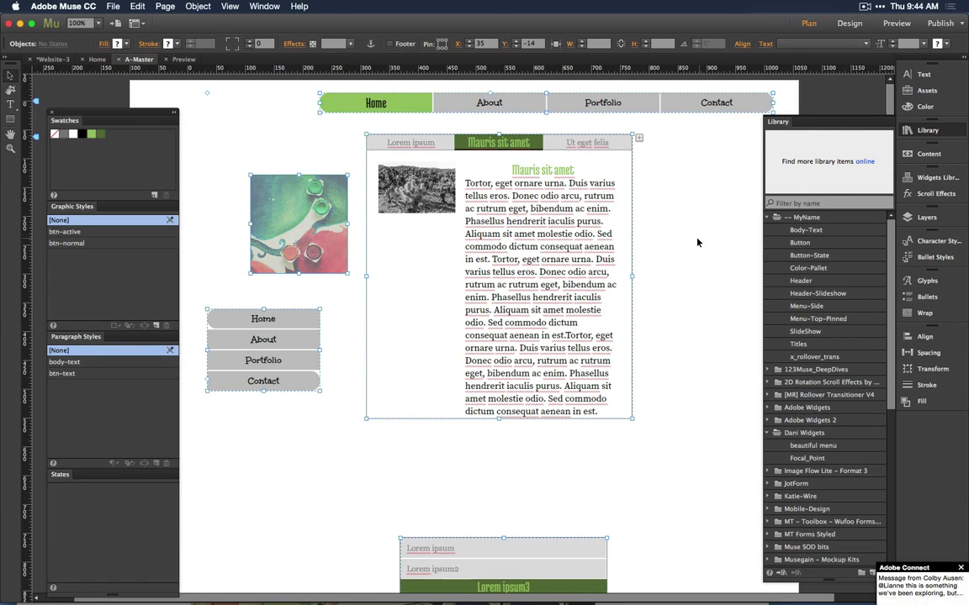
drag(641, 102, 587, 101)
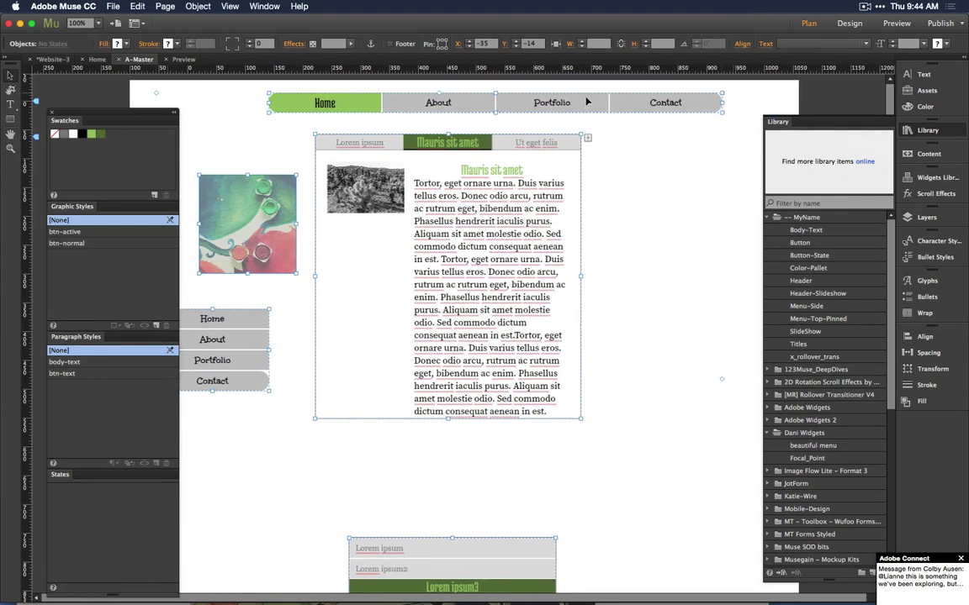
click(597, 170)
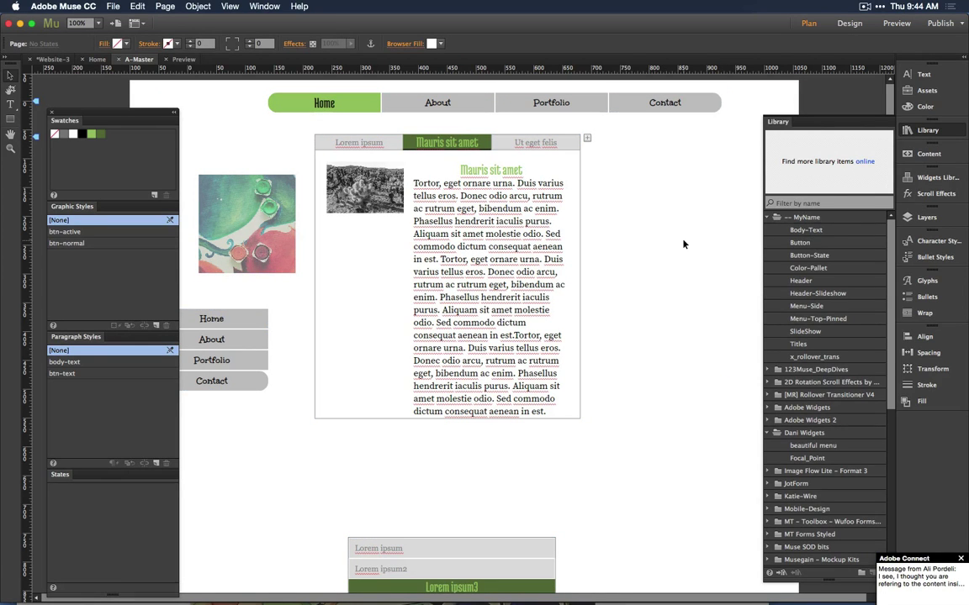
- Place the Body-Text library item beside the tabbed panel at about X 759 and Y 123, and apply the body-text paragraph style to it
click(809, 231)
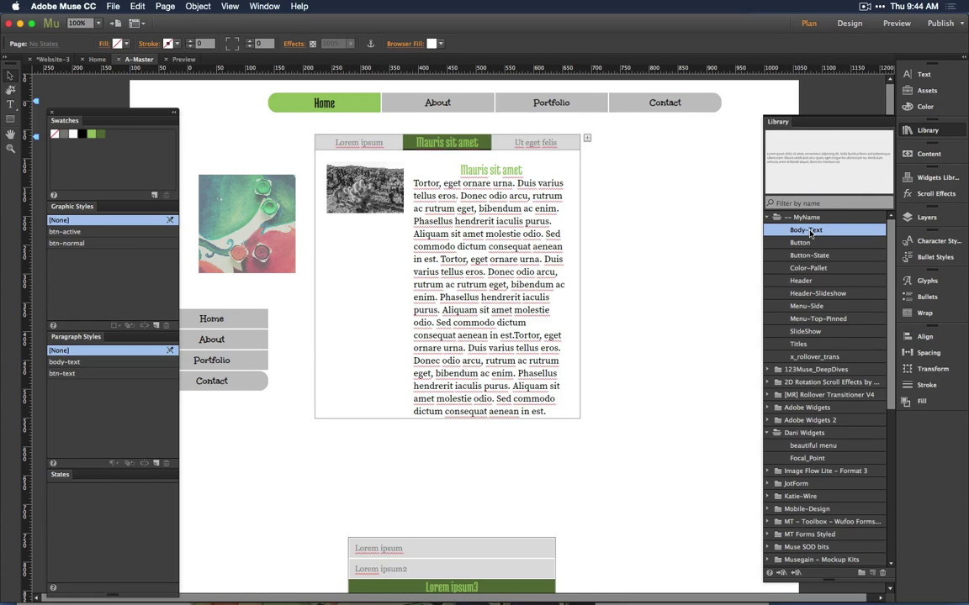
drag(809, 233, 624, 174)
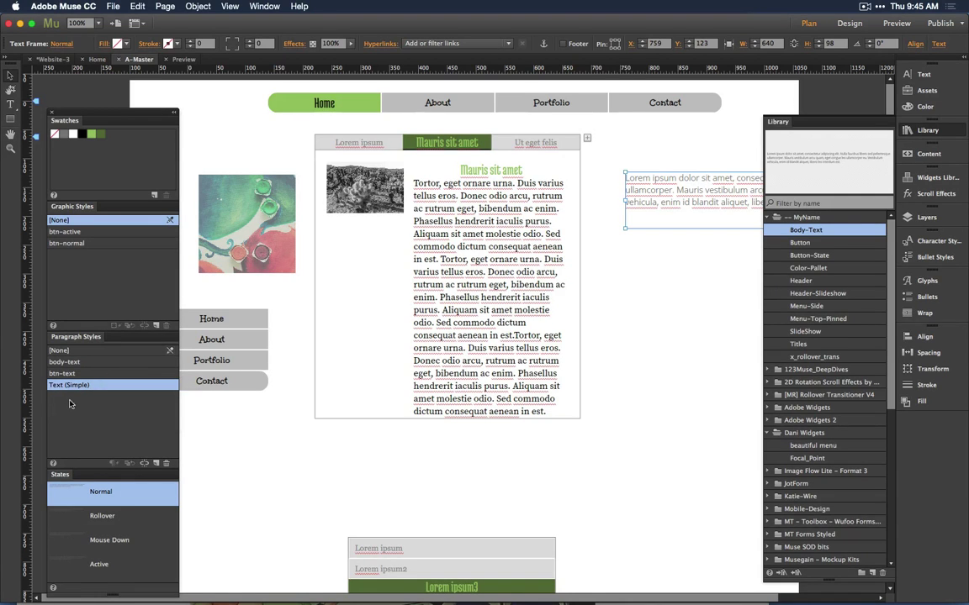
click(104, 362)
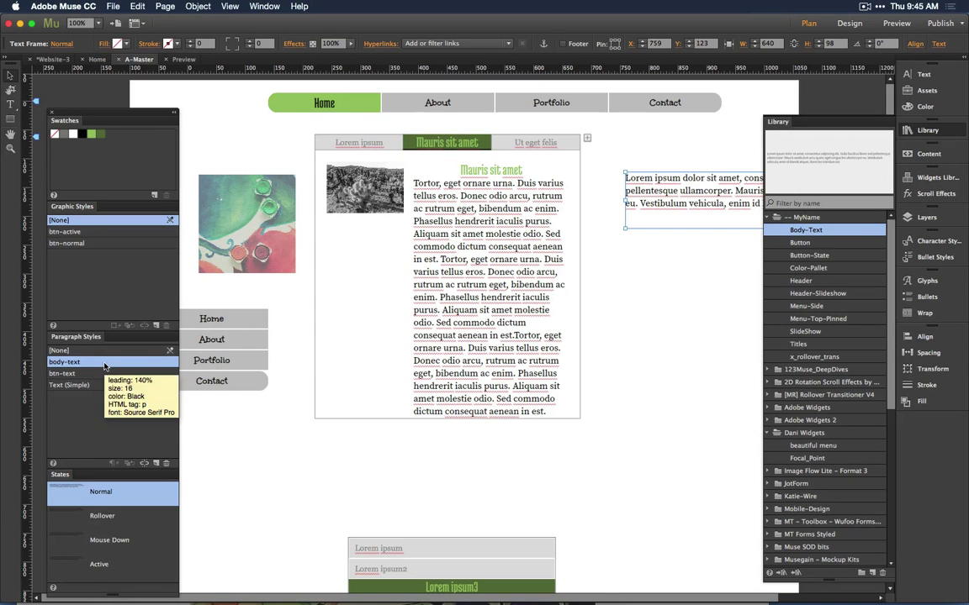
- Delete the body-text paragraph style and replace it with Text (Simple)
click(157, 464)
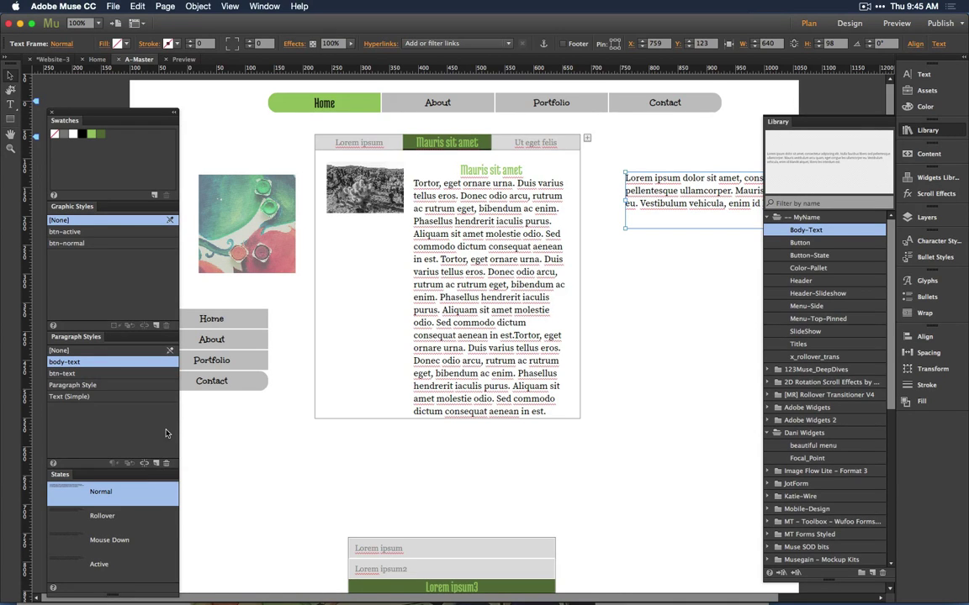
key(super+z)
key(Delete)
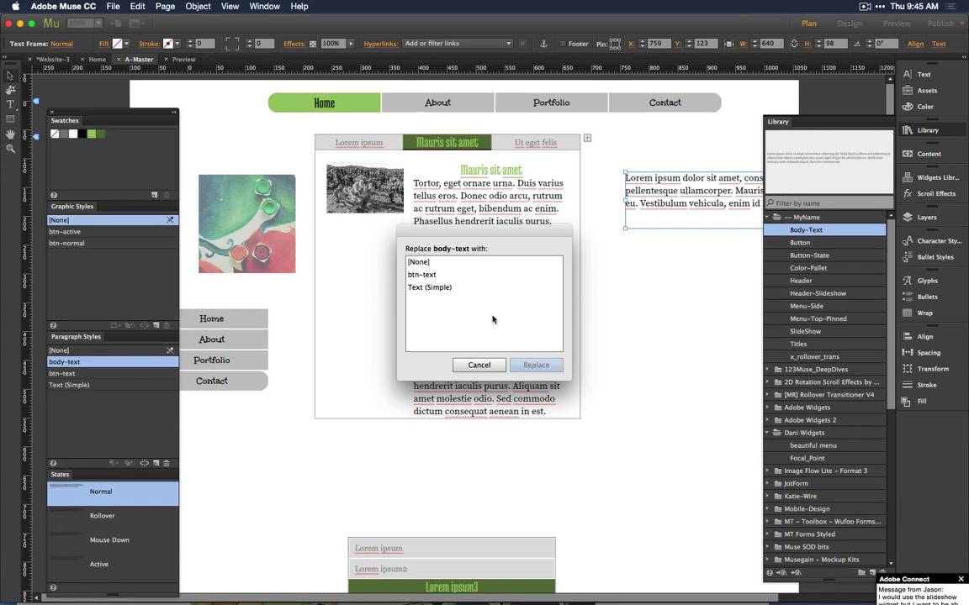
click(435, 289)
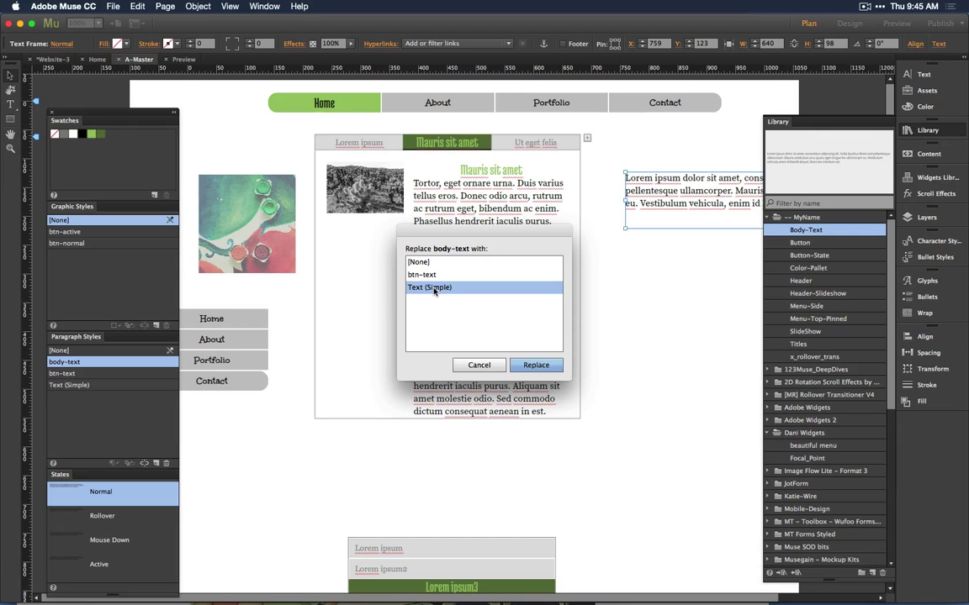
click(523, 368)
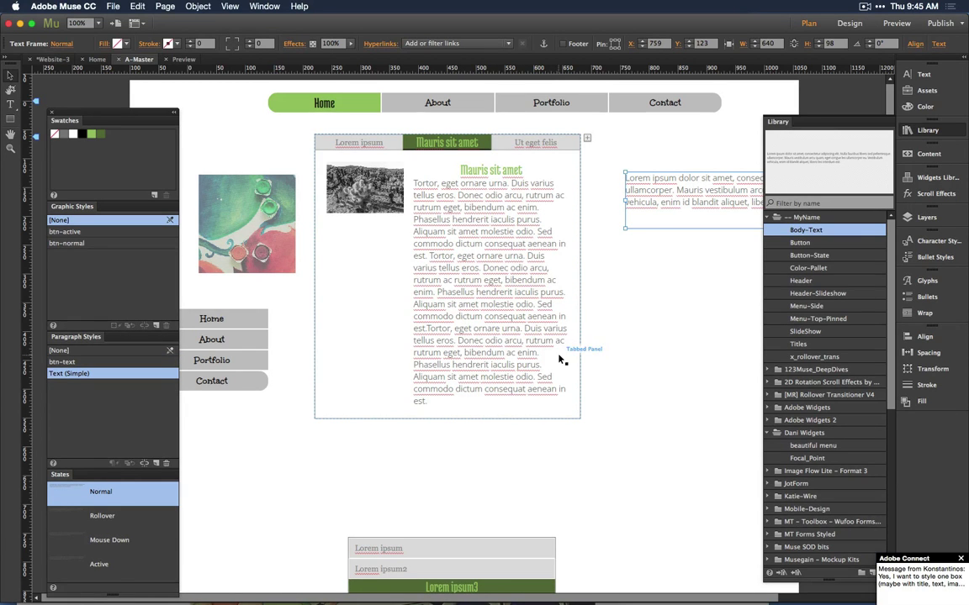
click(677, 337)
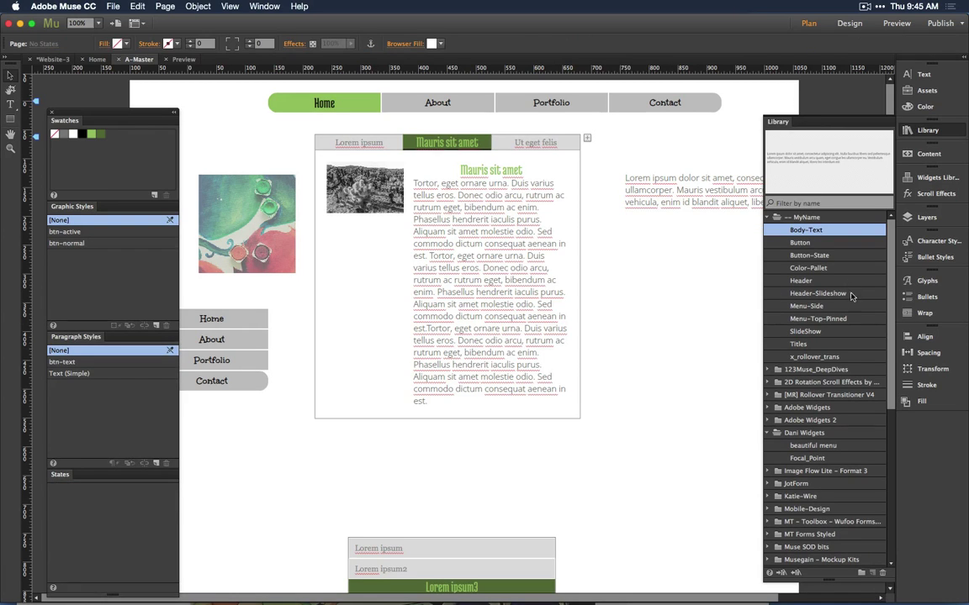
- Place the Button library item below the new text frame at about X 728 and Y 258
click(809, 257)
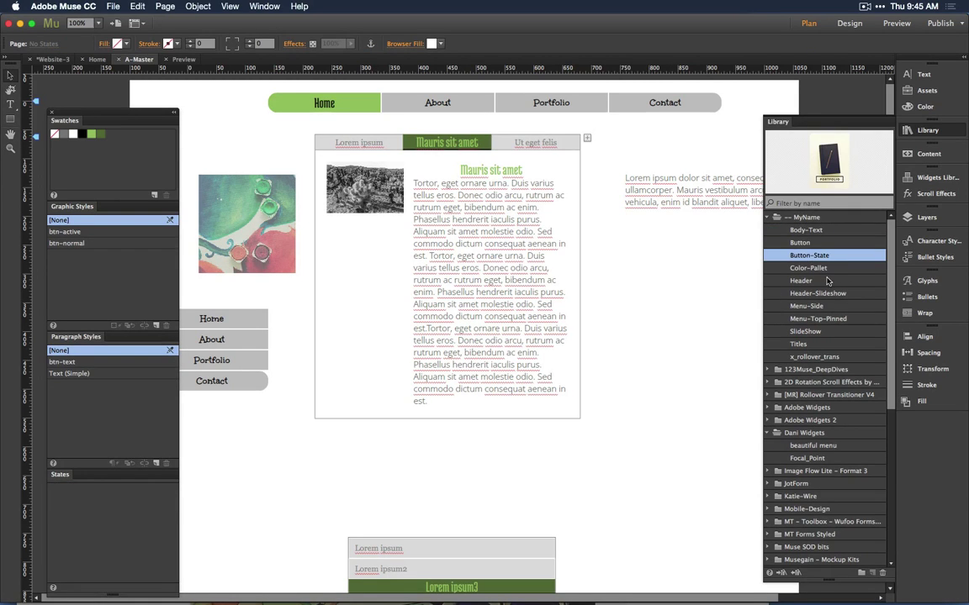
click(803, 243)
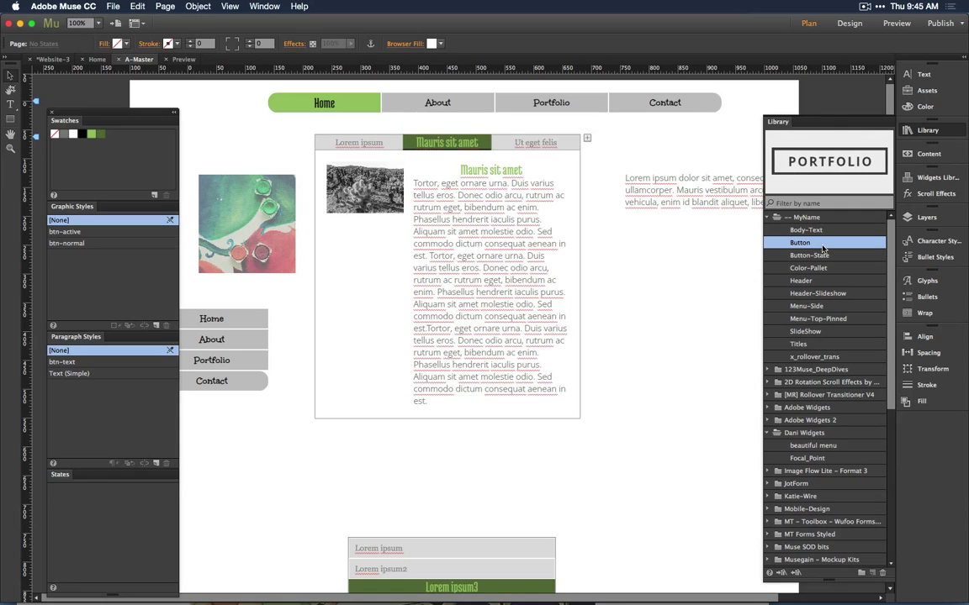
drag(823, 247, 607, 252)
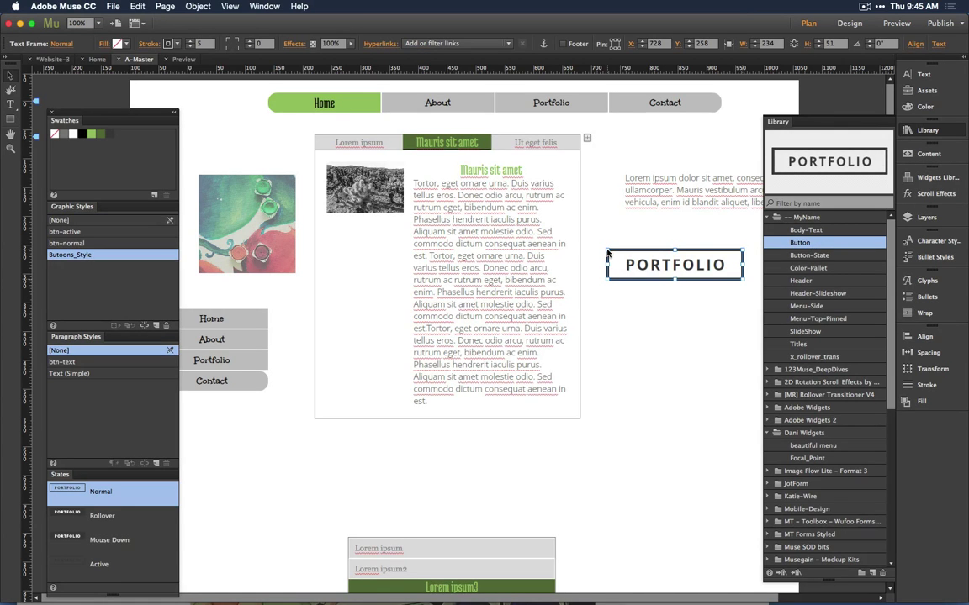
click(523, 97)
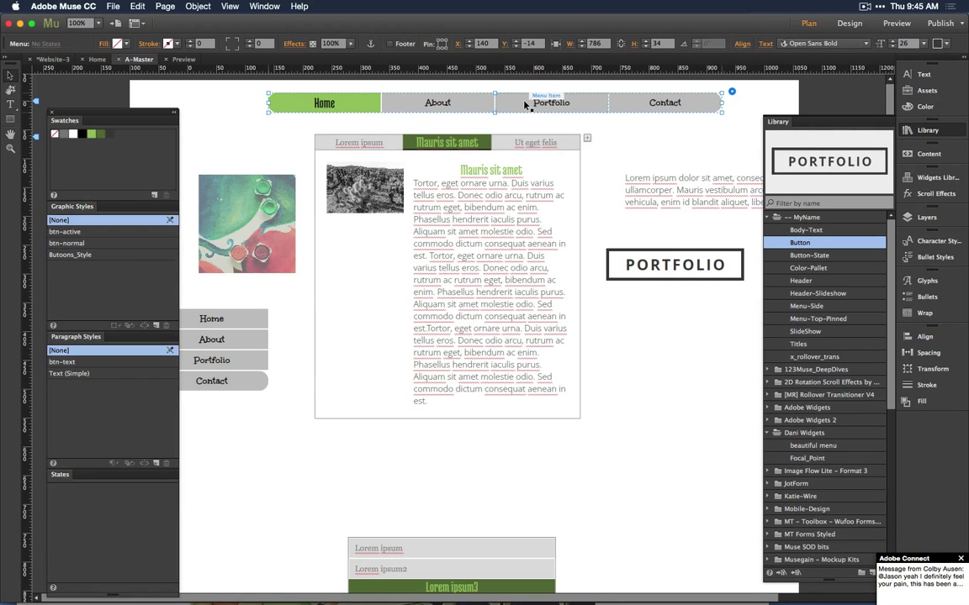
click(643, 427)
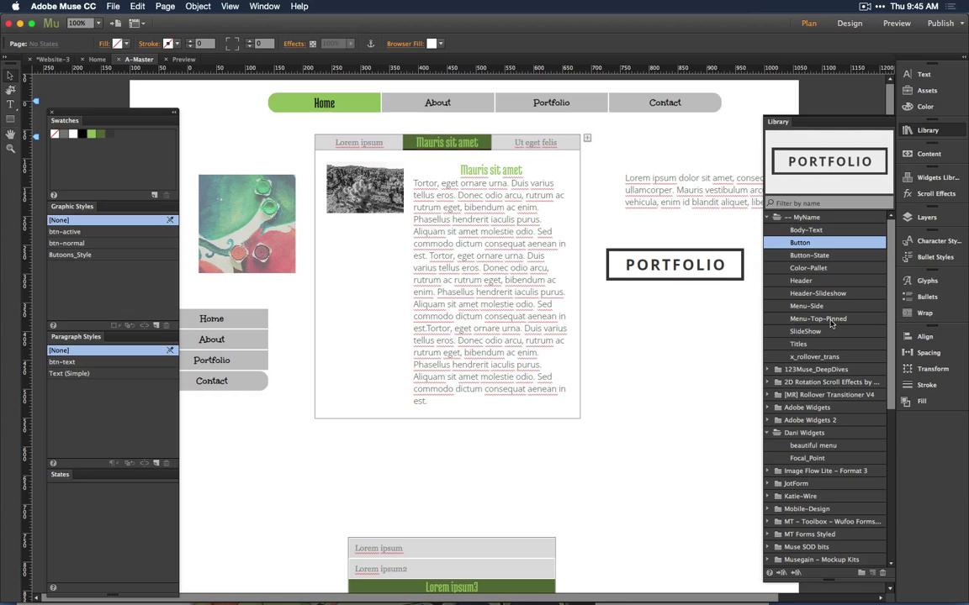
- Place the Menu-Top-Pinned library item between the tabbed panel and the accordion, at about Y 619
click(820, 319)
drag(831, 324, 329, 477)
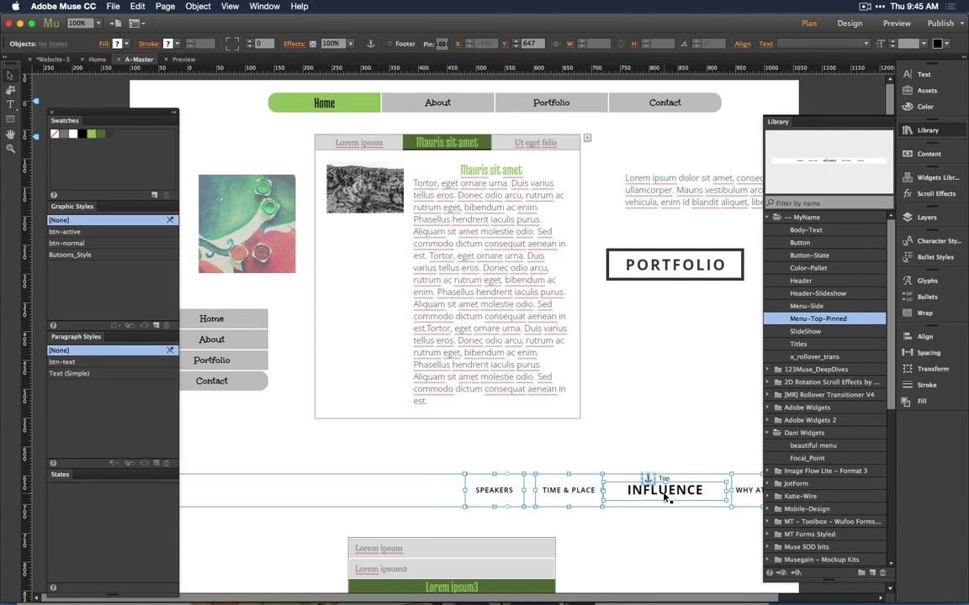
drag(666, 498, 473, 481)
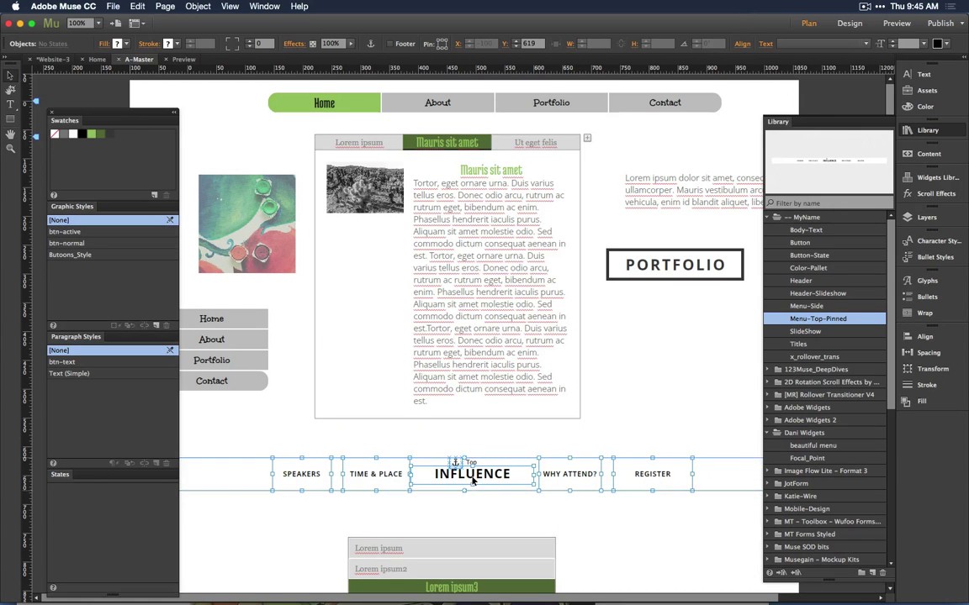
click(638, 564)
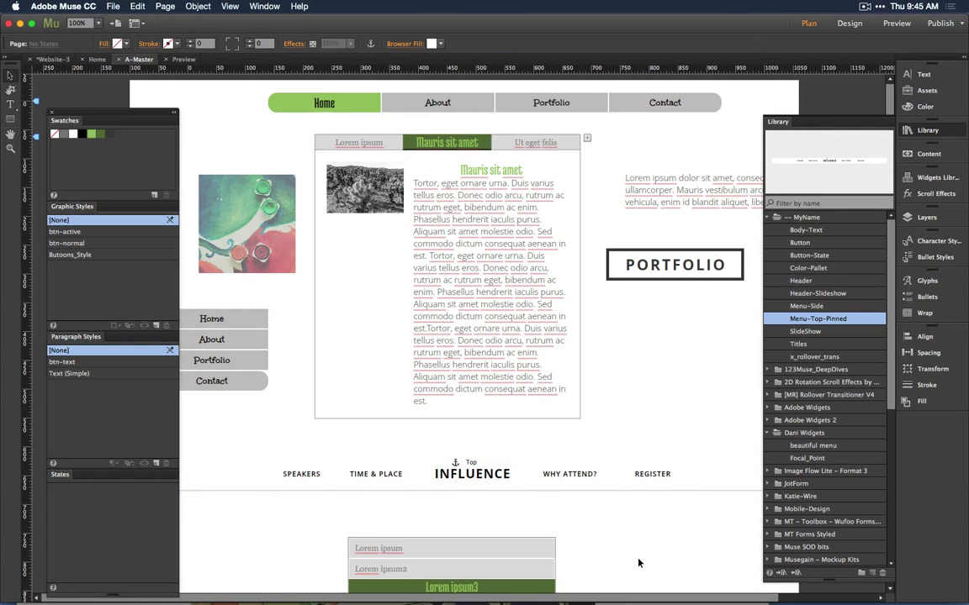
- Examine the Normal, Rollover, Mouse Down and Active states of the SPEAKERS item in the pinned menu
click(476, 474)
click(473, 473)
click(301, 484)
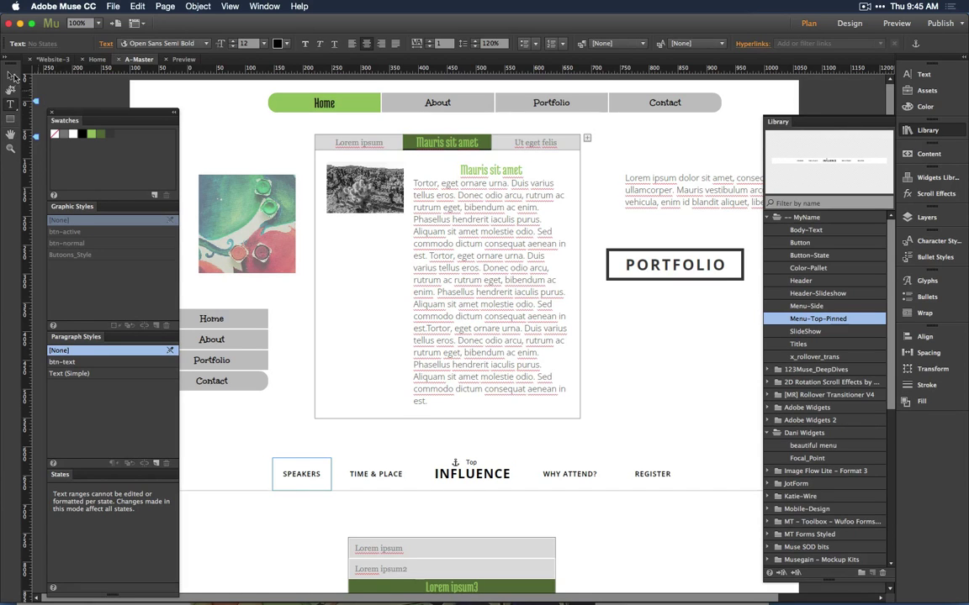
click(11, 75)
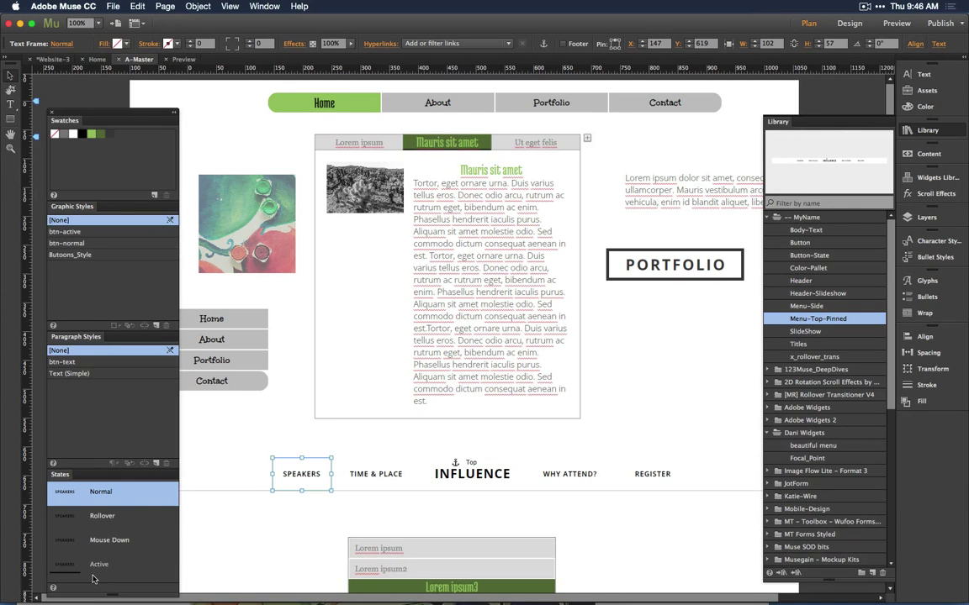
click(126, 565)
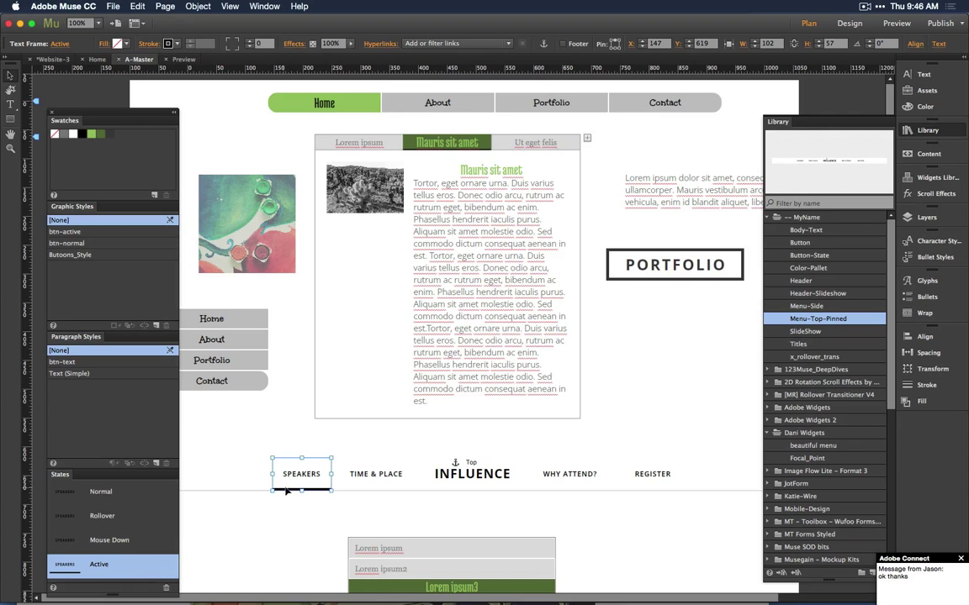
click(118, 545)
click(120, 522)
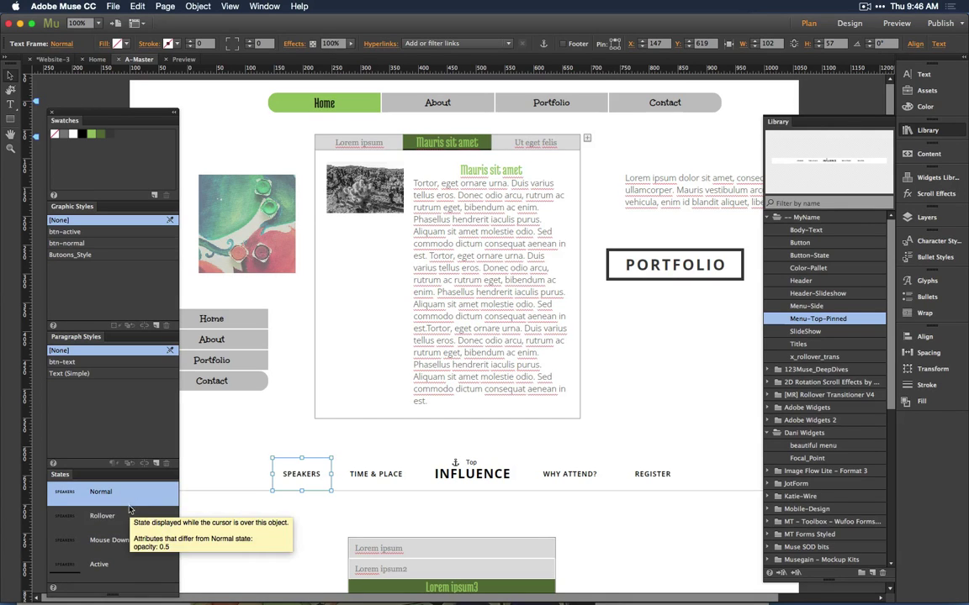
click(111, 542)
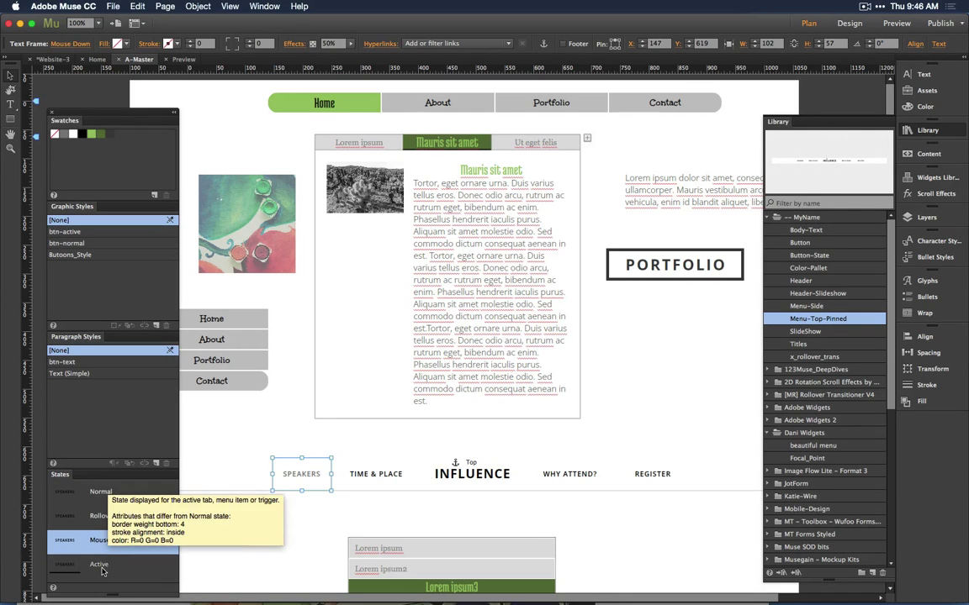
click(102, 570)
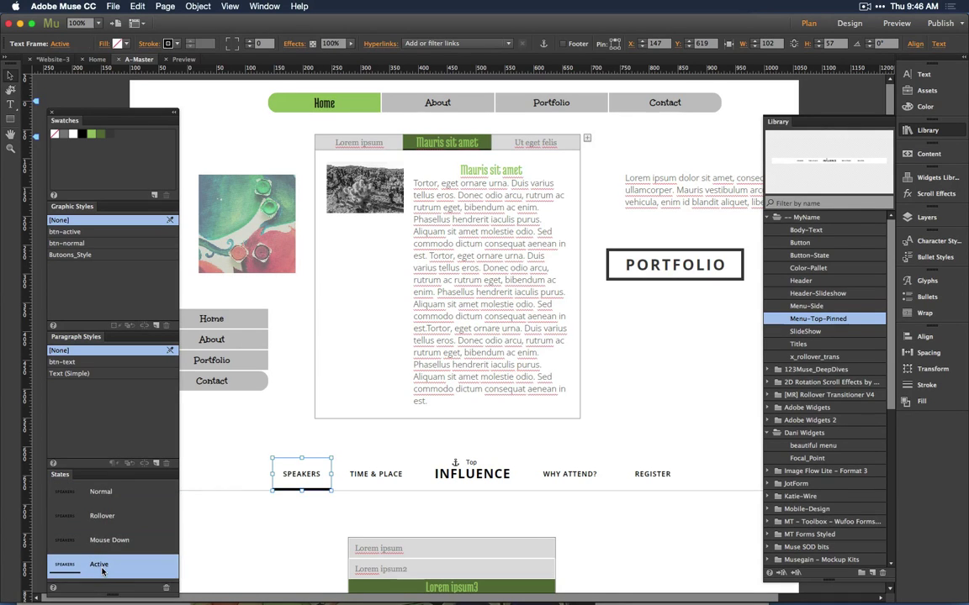
click(115, 493)
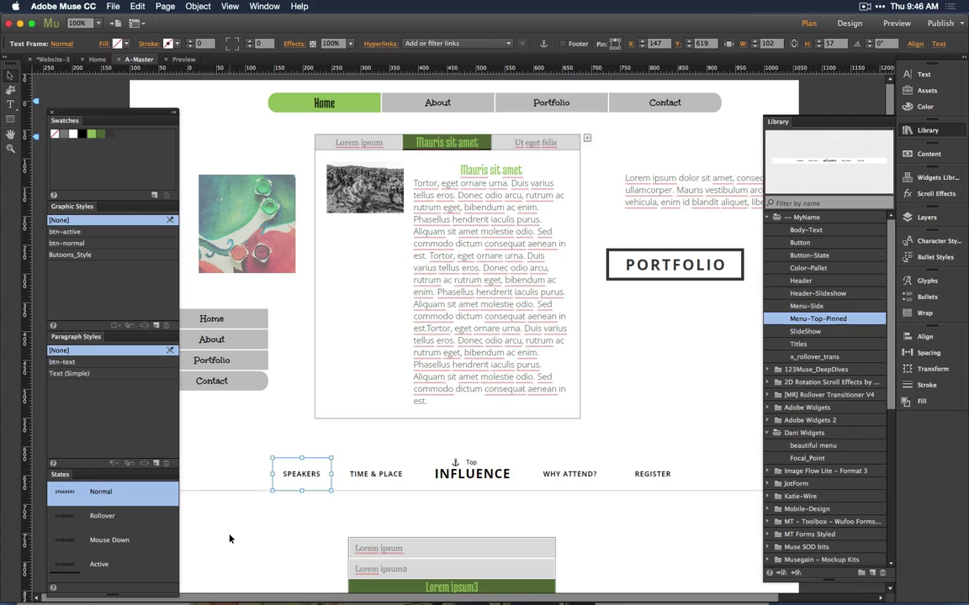
click(435, 103)
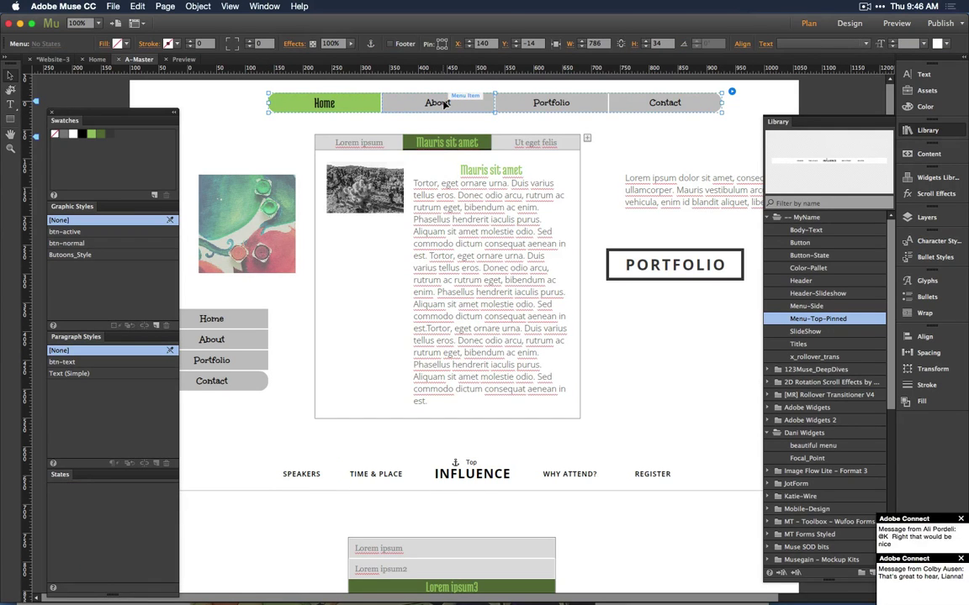
click(293, 553)
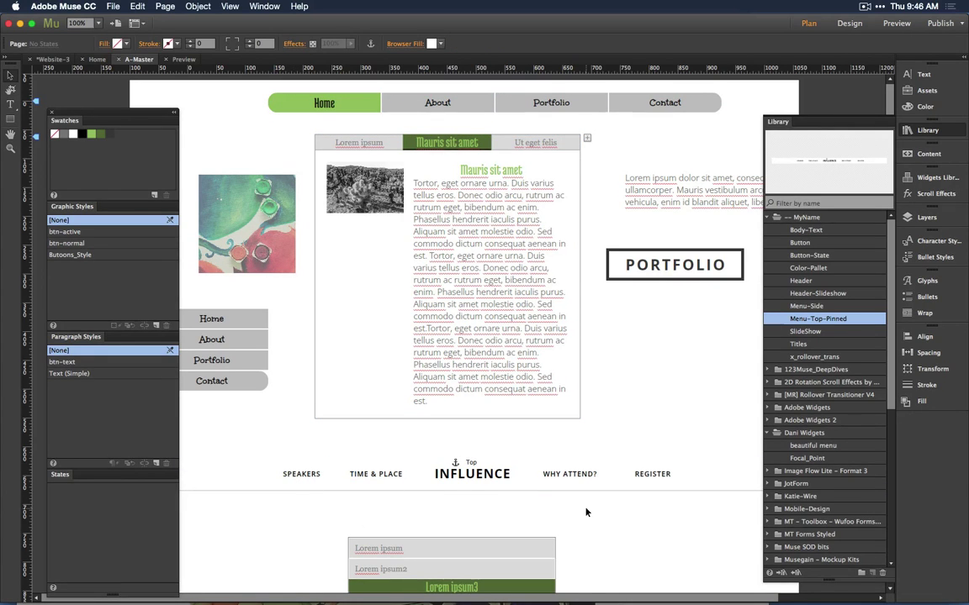
scroll(709, 550, down, 4)
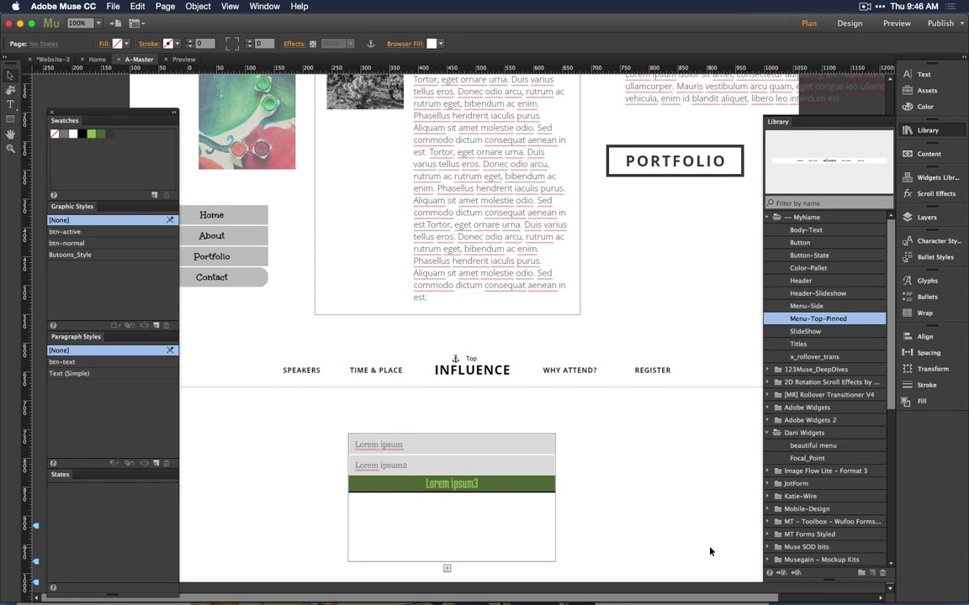
scroll(709, 551, up, 4)
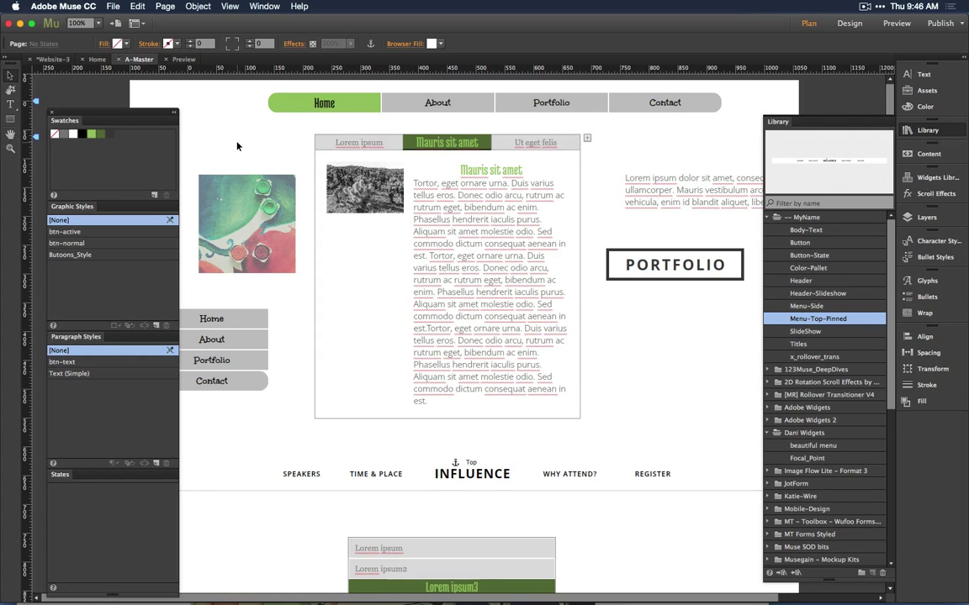
scroll(685, 399, down, 4)
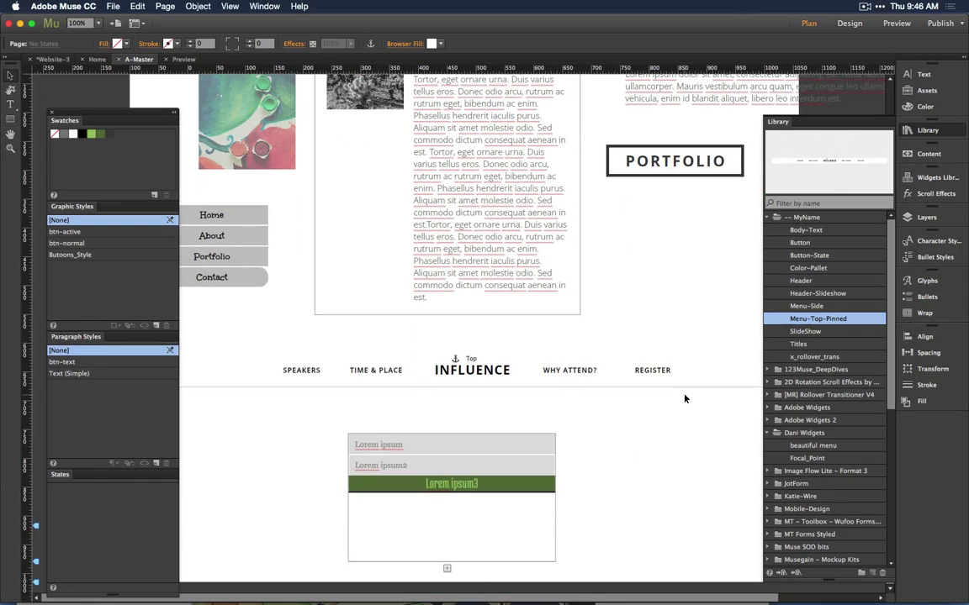
- Move all the objects from the A-Master page to the Home page, and open the About page for editing
key(super+m)
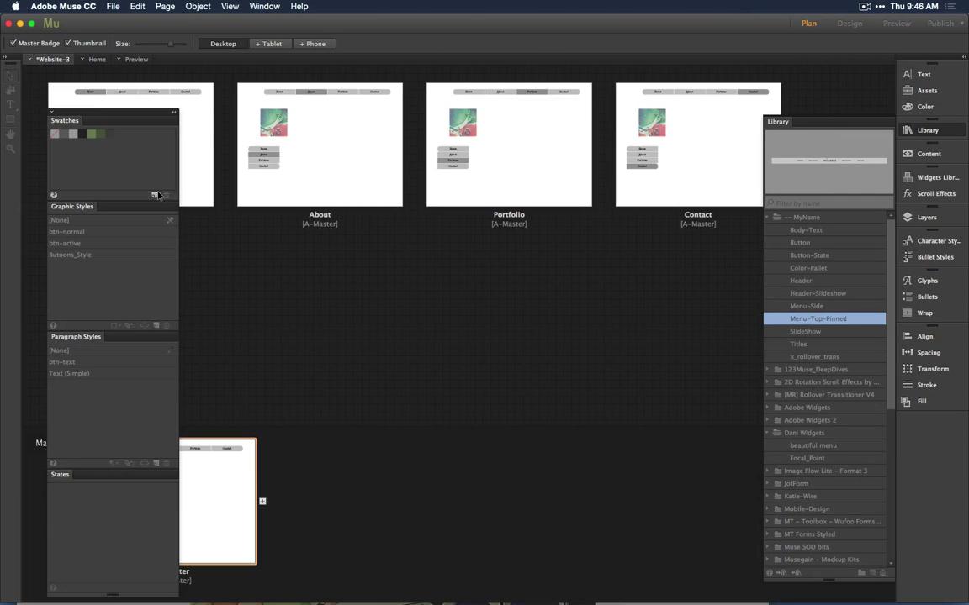
double_click(187, 516)
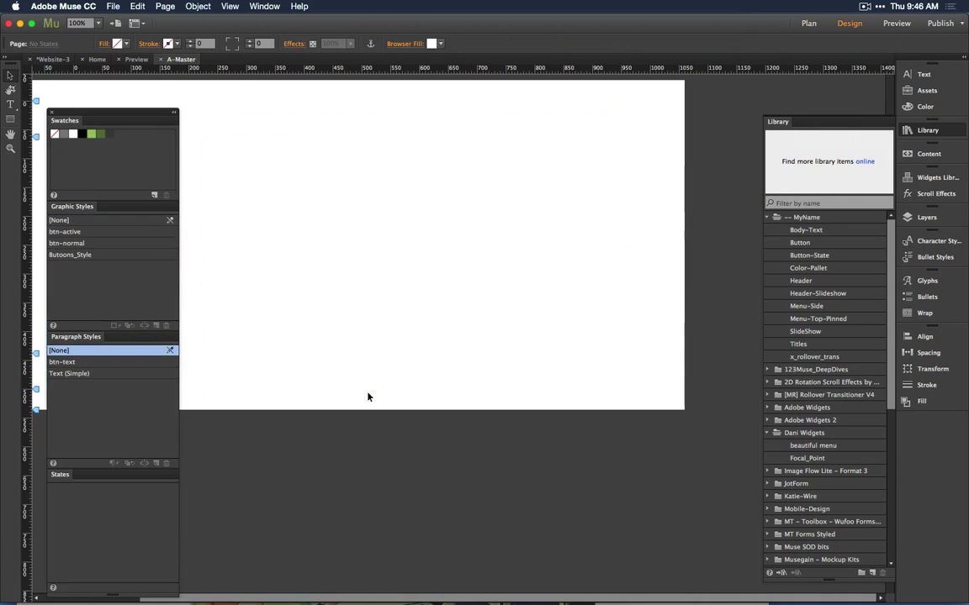
key(super+w)
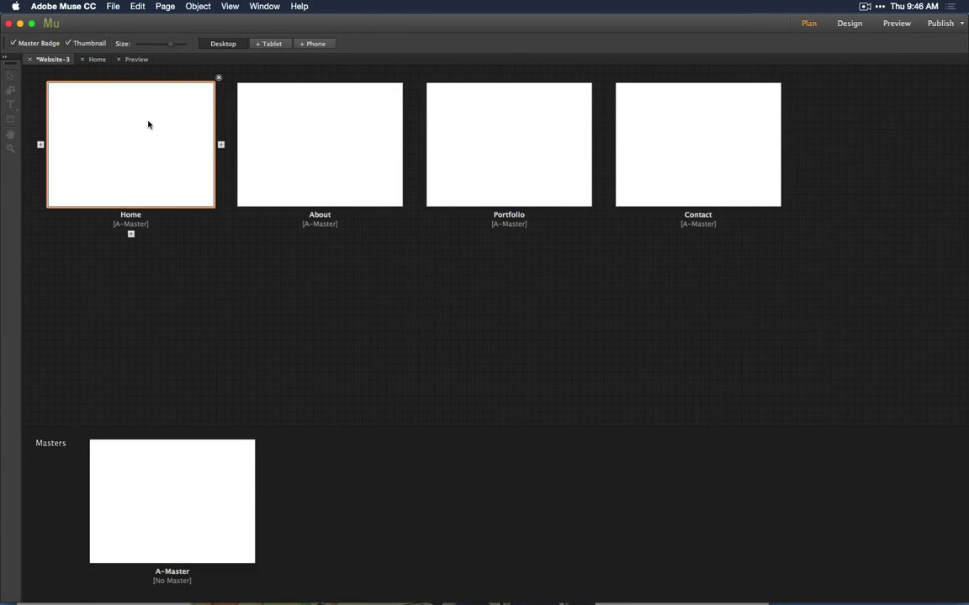
double_click(149, 123)
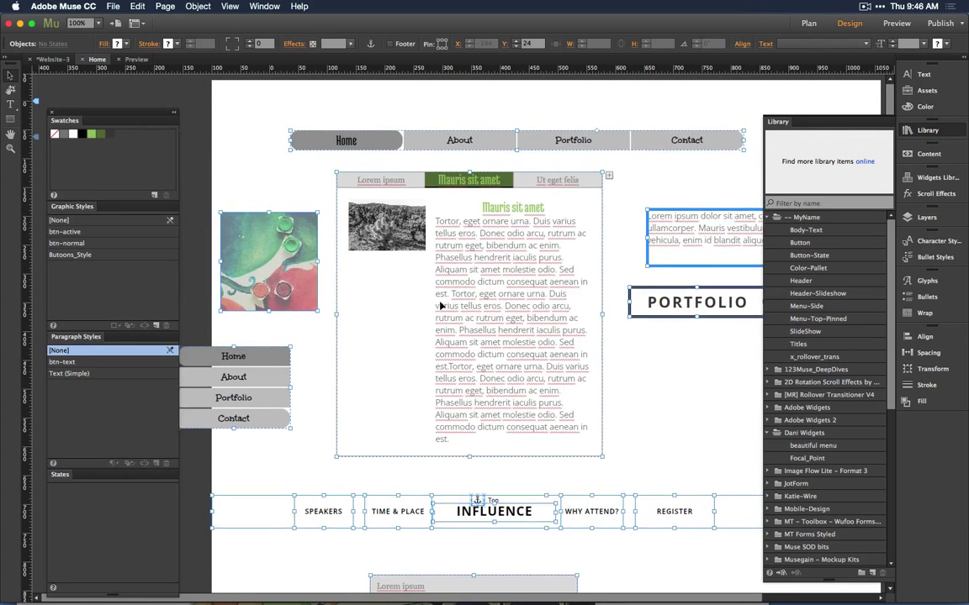
click(386, 126)
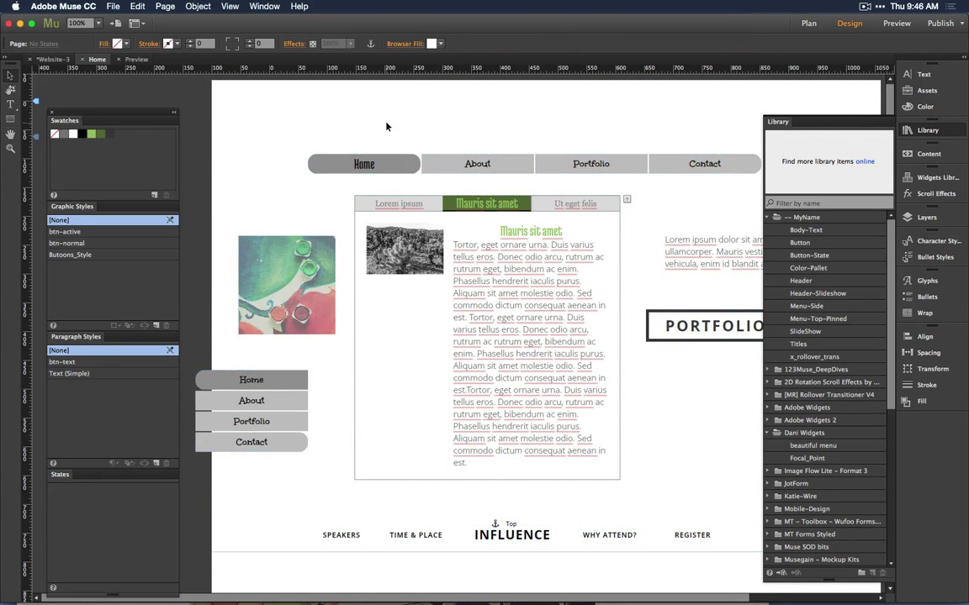
key(super+m)
double_click(317, 136)
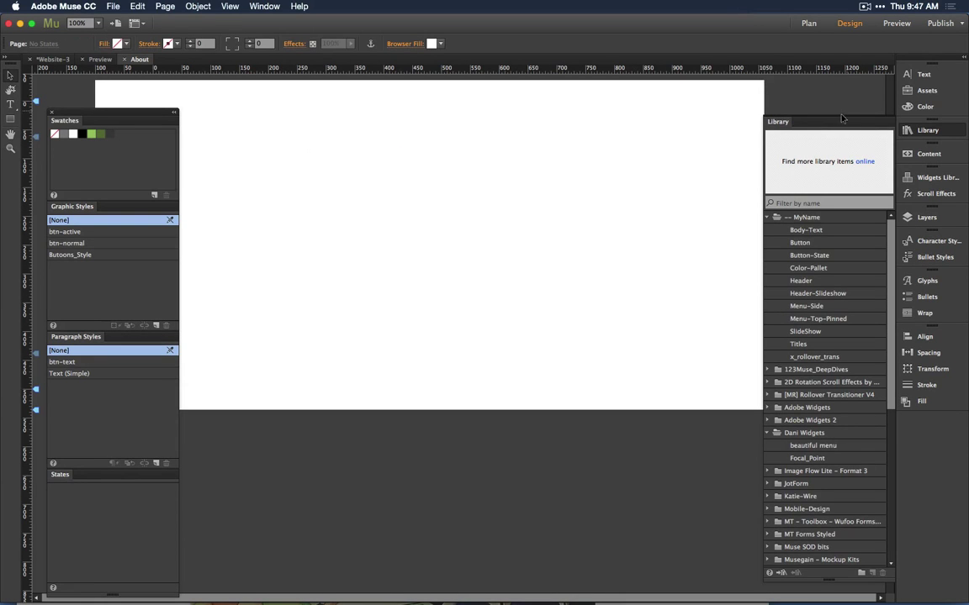
- Switch to Chrome, look through the InVision customers page for its consistent styling, and return to Adobe Muse
key(super+Tab)
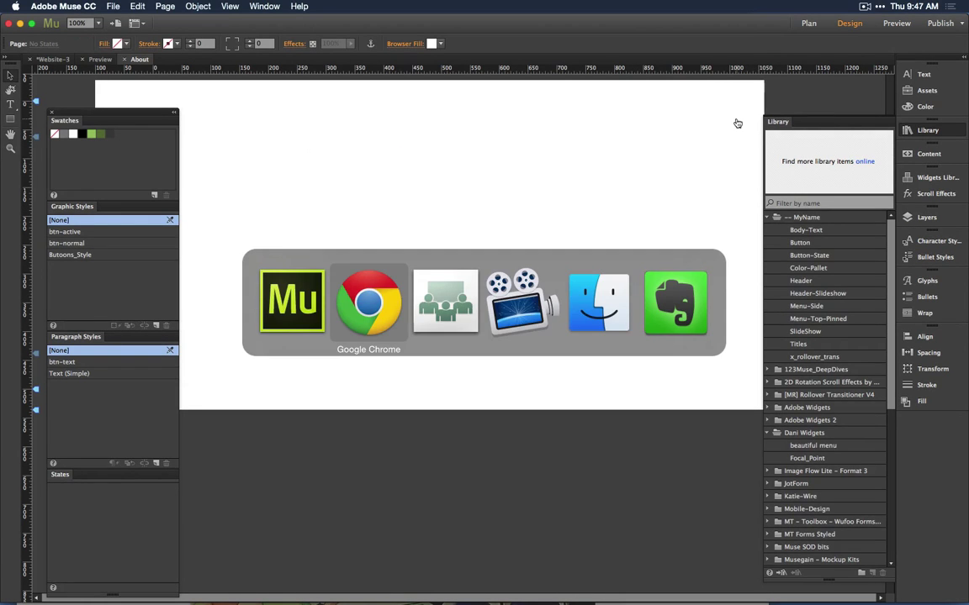
scroll(542, 213, up, 10)
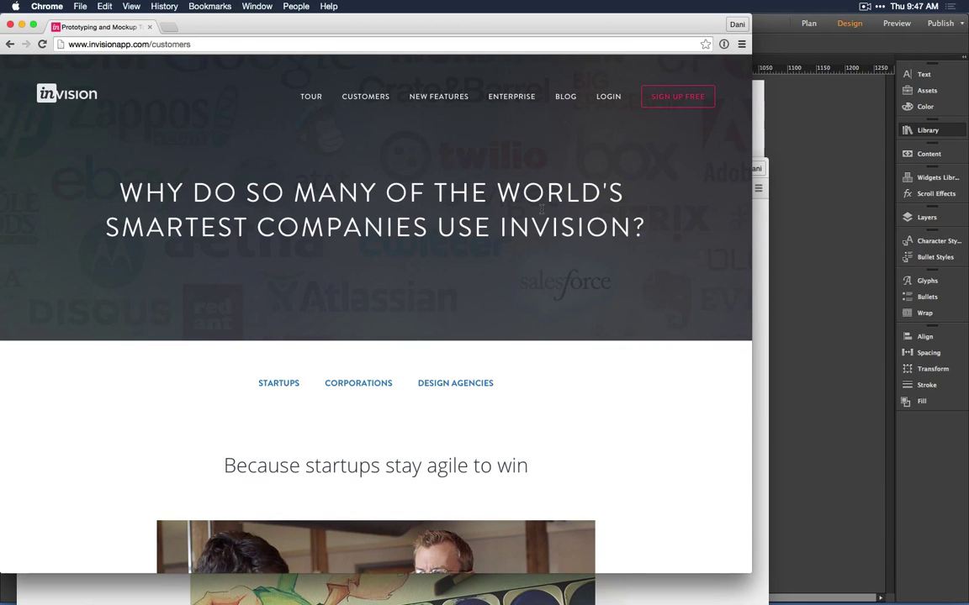
scroll(542, 212, down, 15)
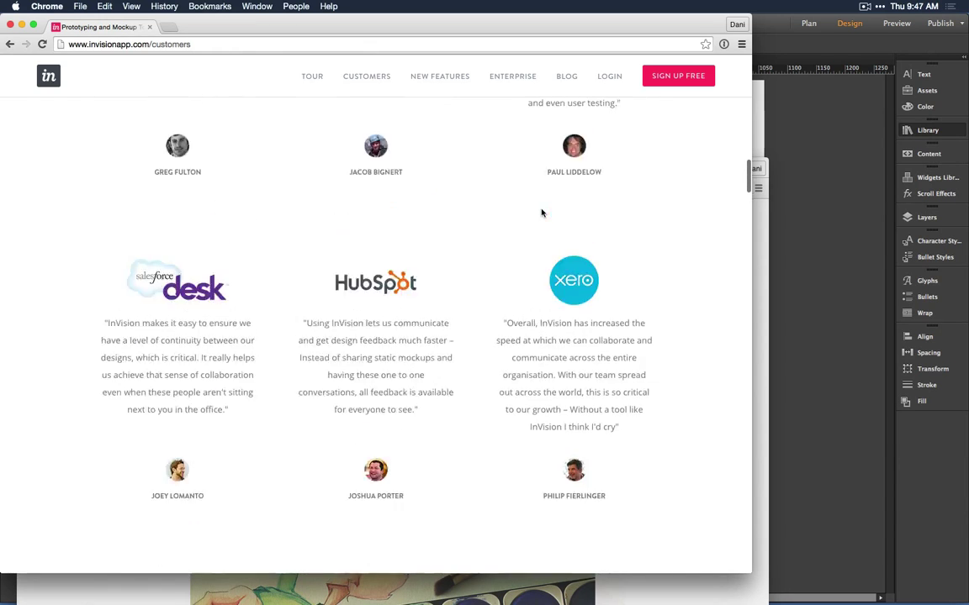
scroll(555, 168, up, 15)
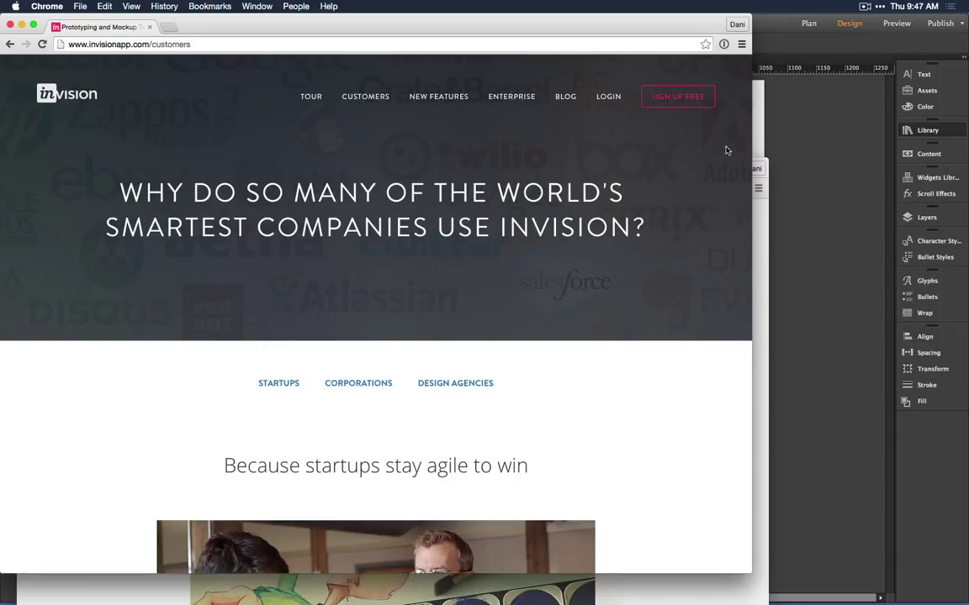
key(super+Tab)
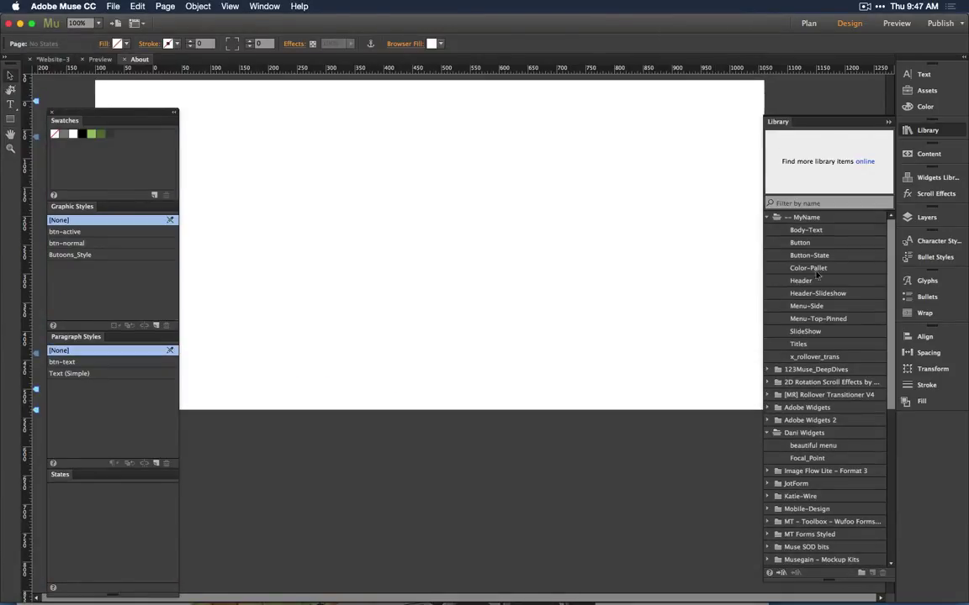
- Place the Button library item on the About page at about X 204, Y 25, and duplicate it to about X 563
click(795, 243)
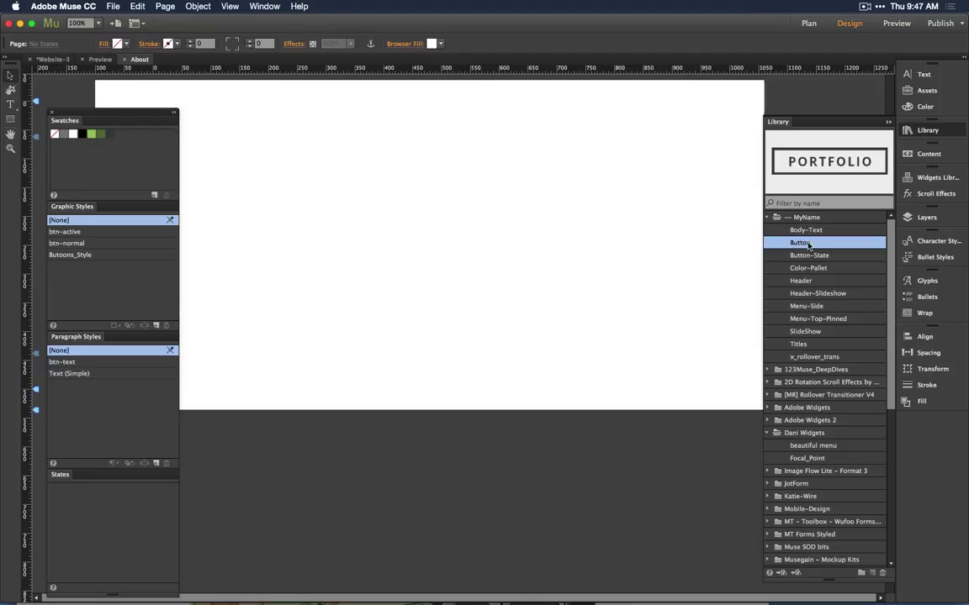
drag(807, 244, 276, 124)
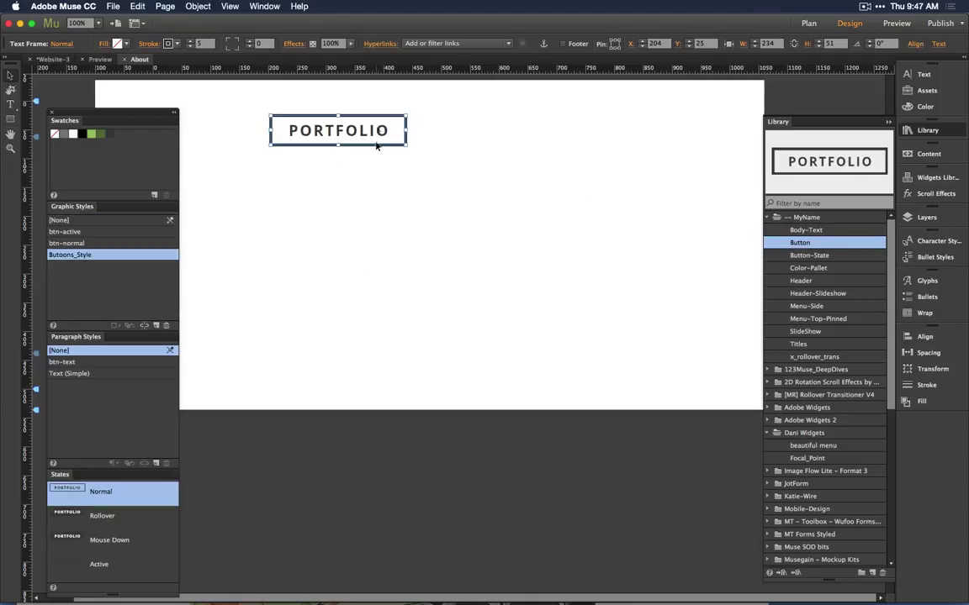
drag(376, 129, 582, 130)
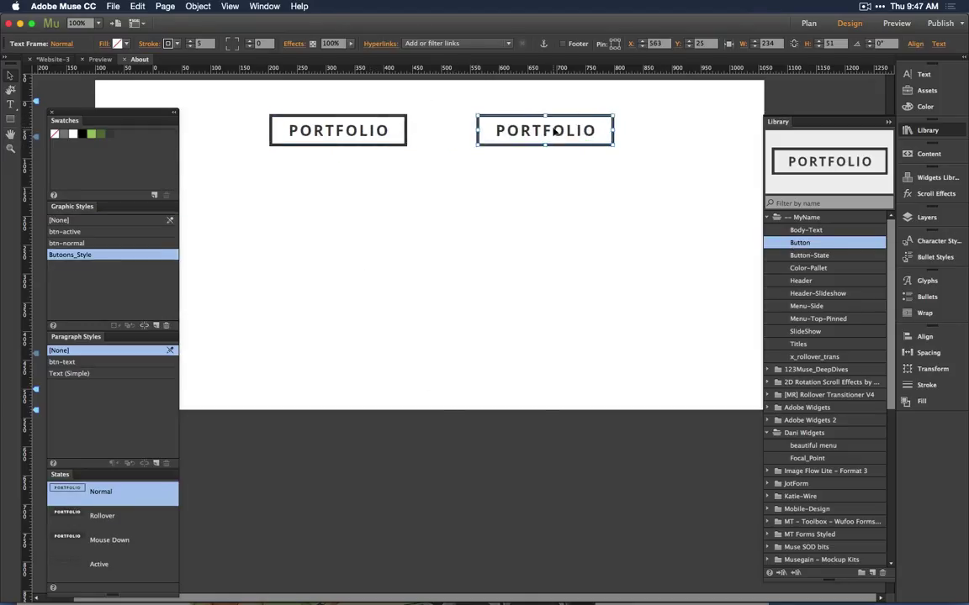
- Change the duplicated button's text to ABOUT and narrow its frame to fit the shorter word
double_click(555, 131)
double_click(555, 131)
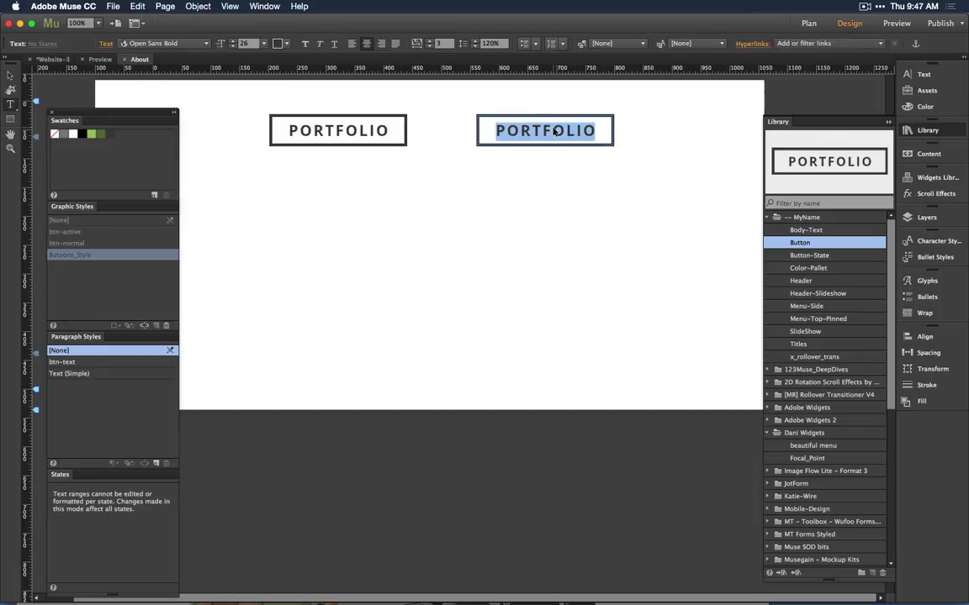
text(ABOUT)
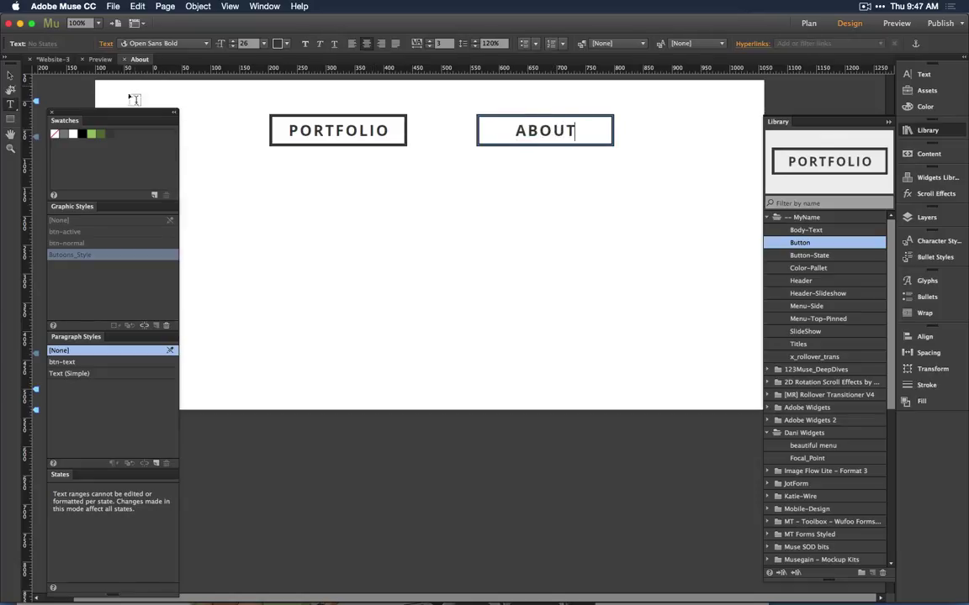
key(Escape)
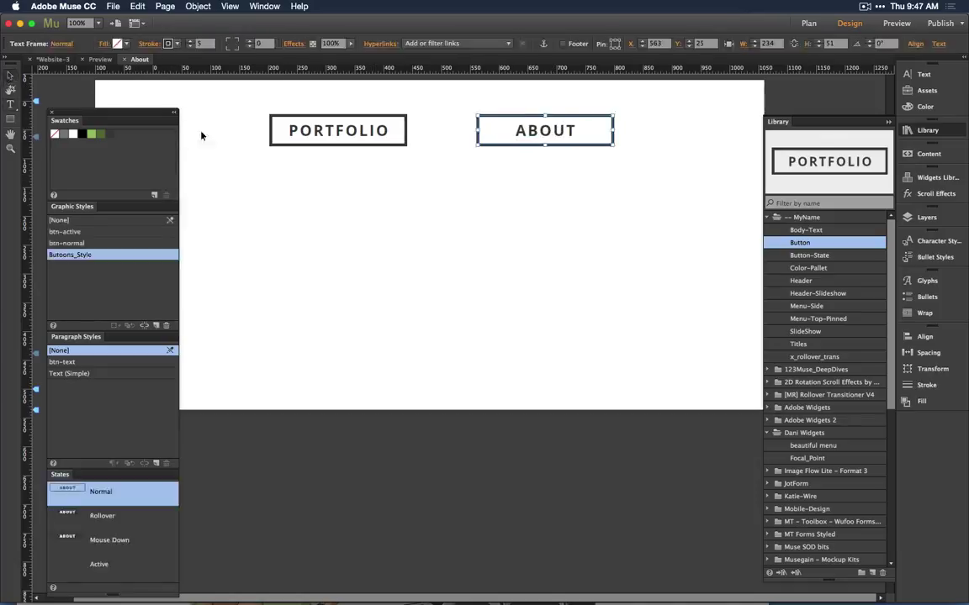
drag(614, 131, 582, 131)
click(563, 238)
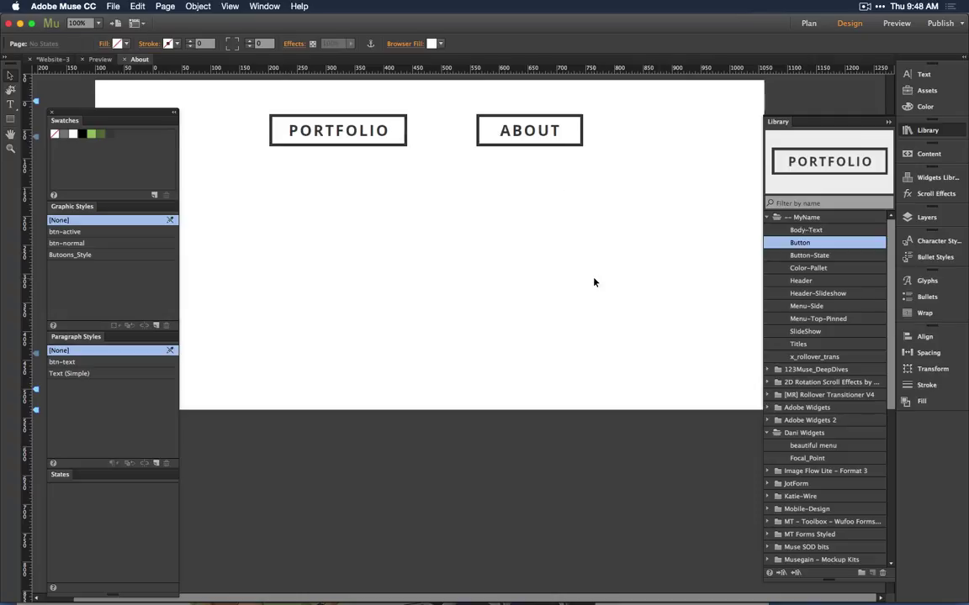
key(super+Tab)
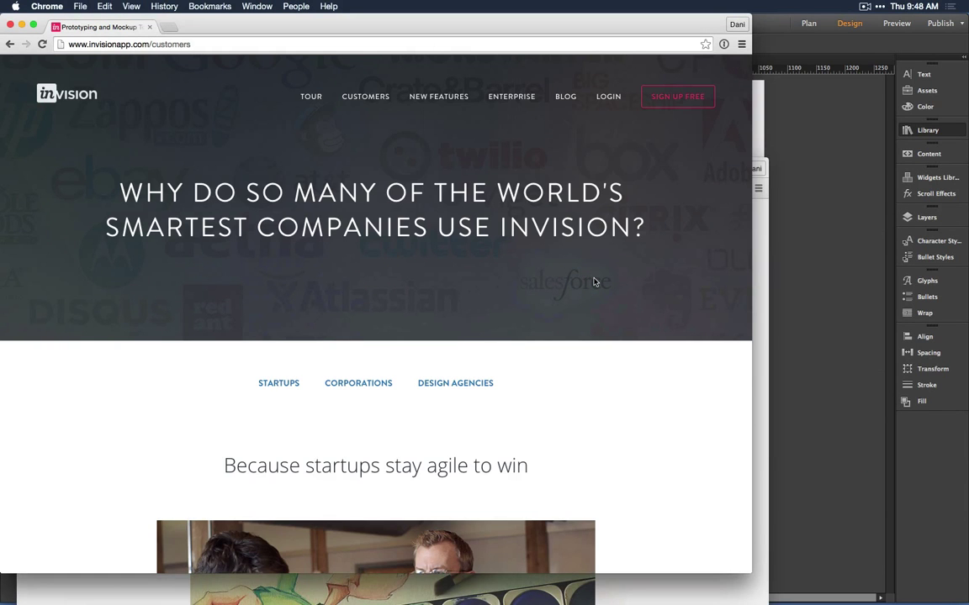
key(super+t)
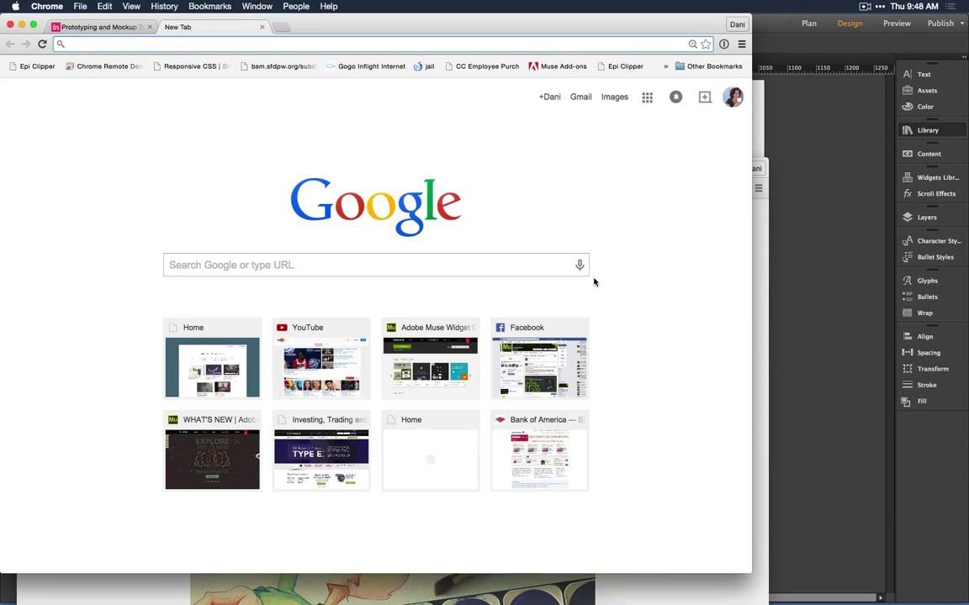
text(musestarters.com)
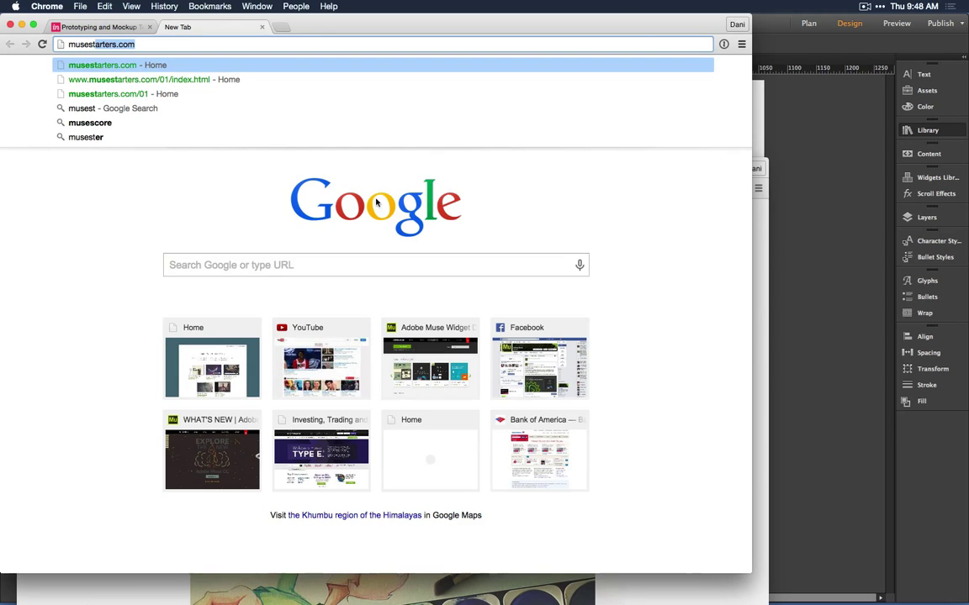
click(210, 81)
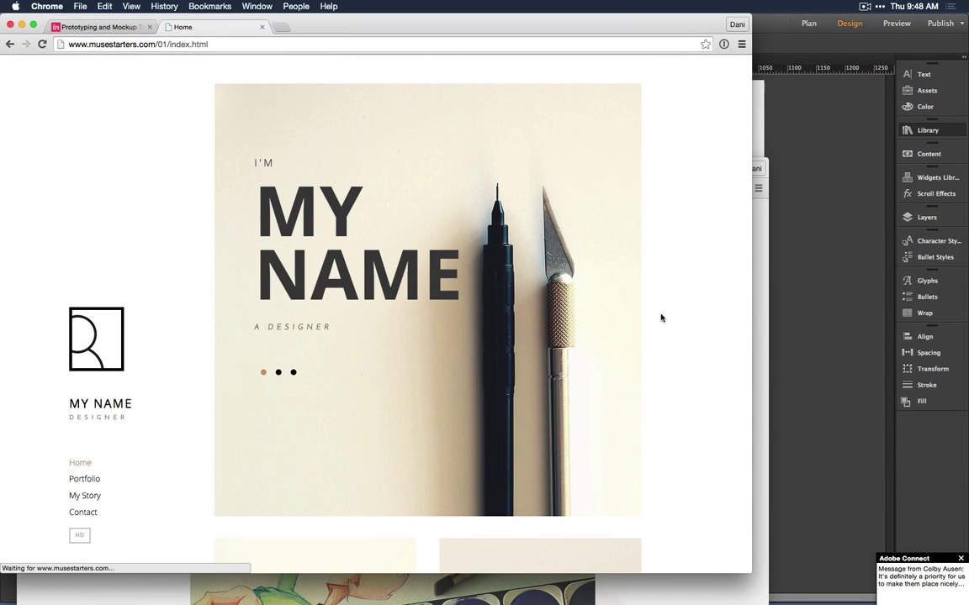
scroll(689, 318, down, 5)
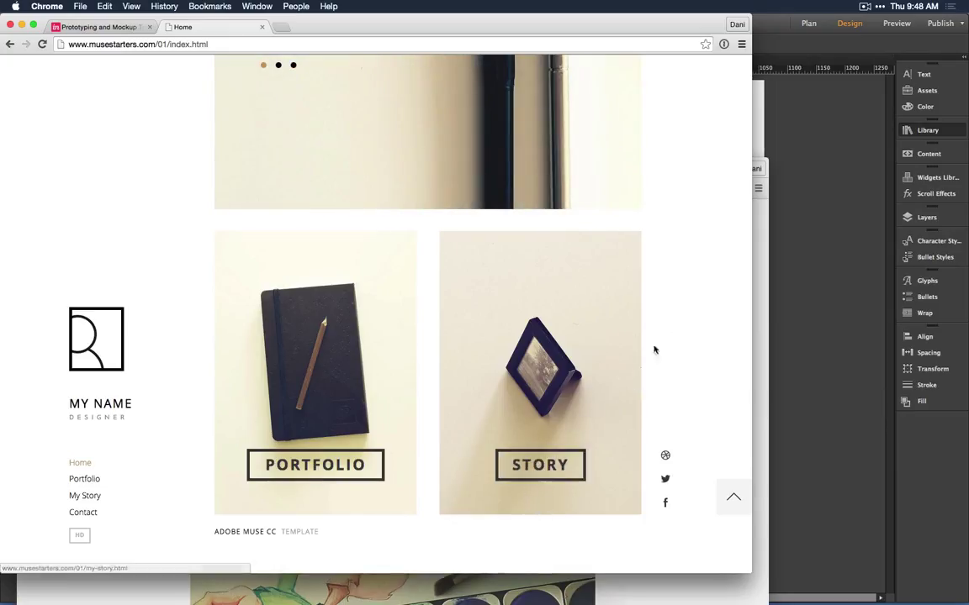
- Switch to Adobe Muse and draw a rectangle about 327 by 499 px below the PORTFOLIO button on the About page
key(super+Tab)
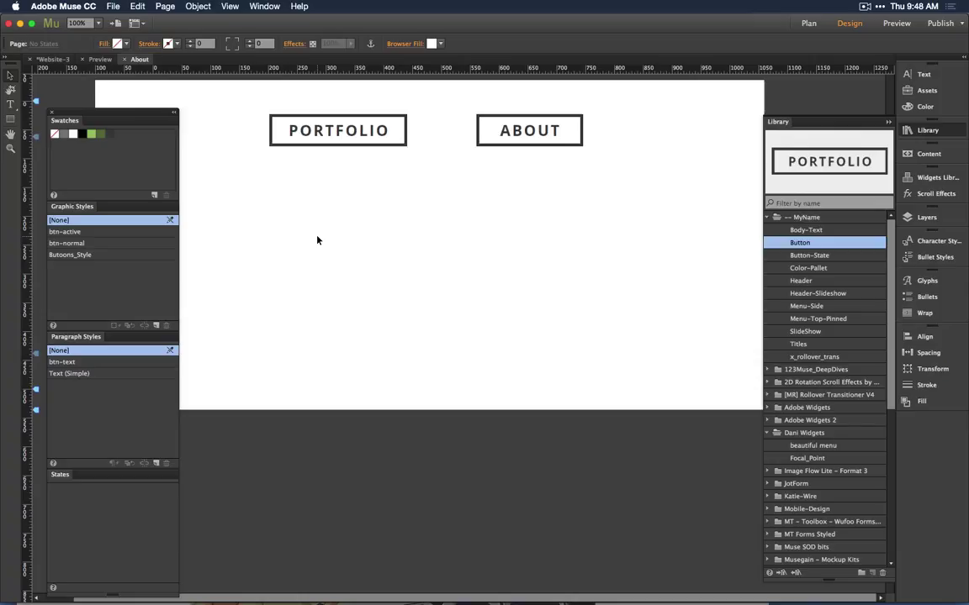
click(10, 118)
drag(250, 189, 438, 477)
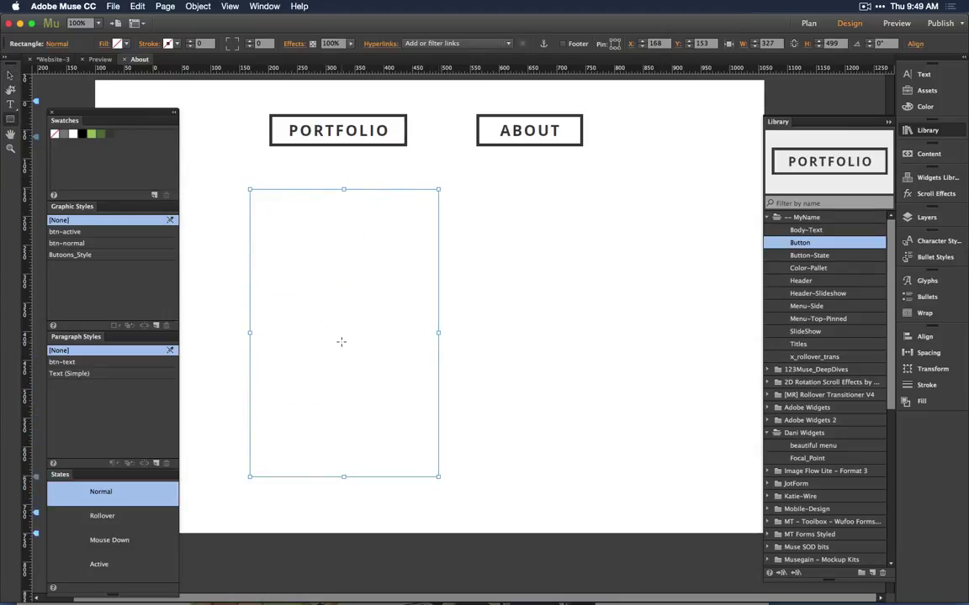
- Add Pens_t5.jpg from the Images folder as the rectangle's fill image
click(103, 43)
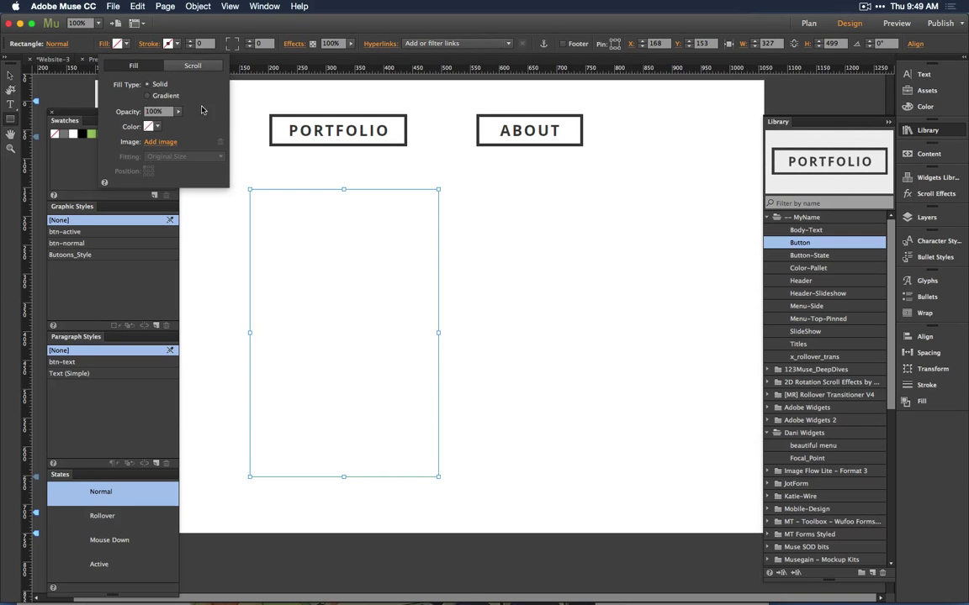
click(164, 142)
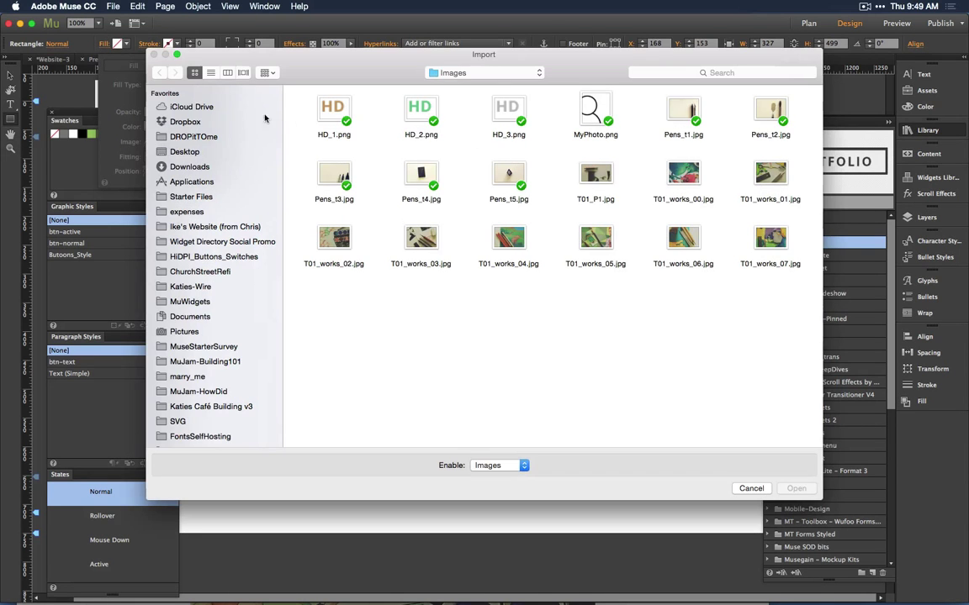
click(187, 196)
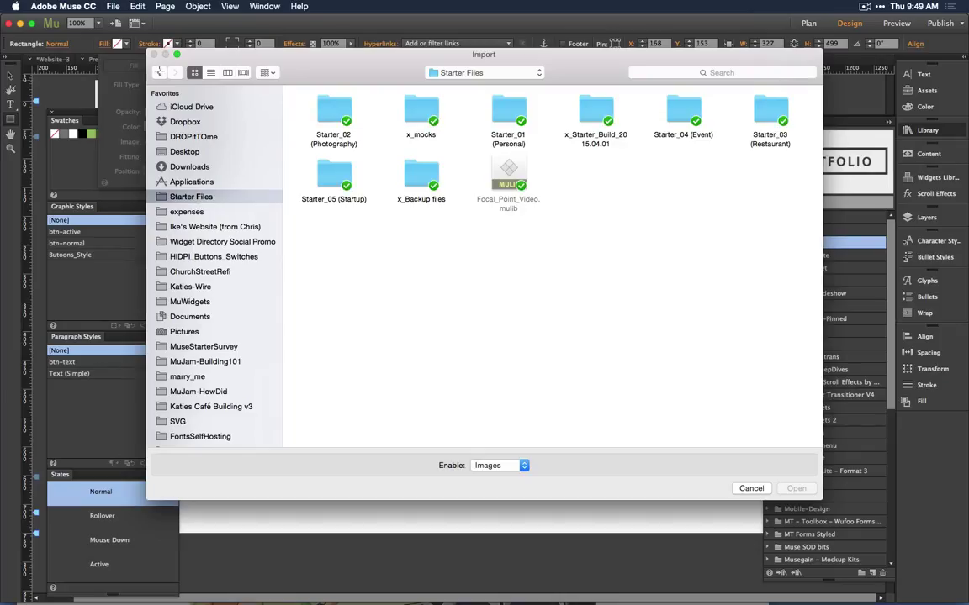
click(159, 72)
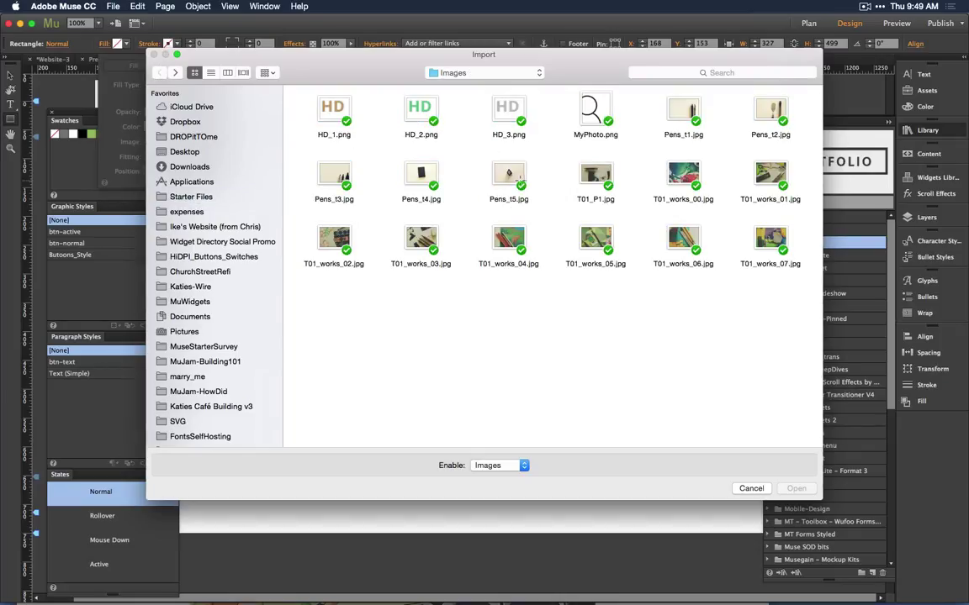
double_click(508, 174)
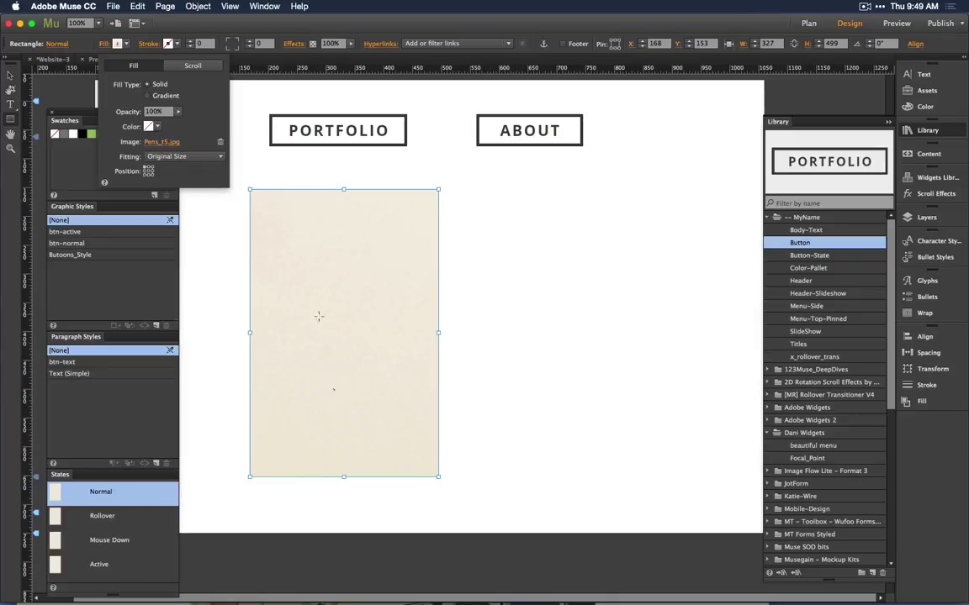
- Set the fill image's fitting to Scale To Fill, centre it in the rectangle and deselect
click(178, 157)
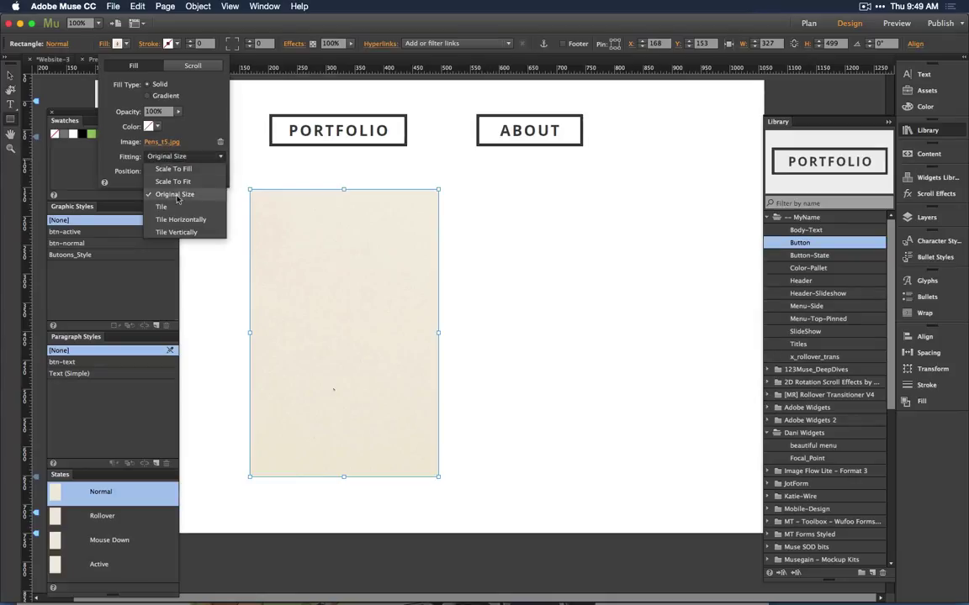
click(173, 169)
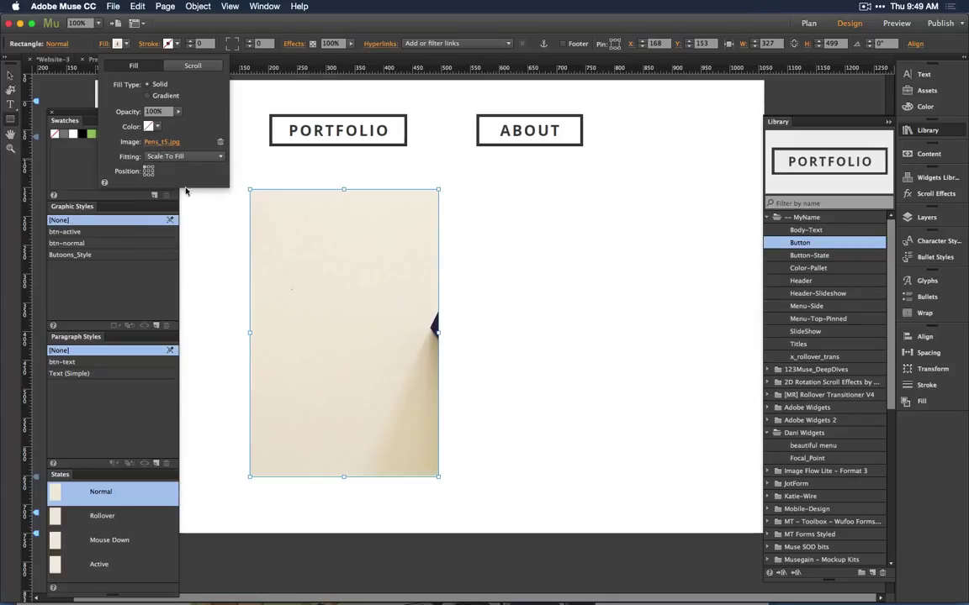
click(148, 171)
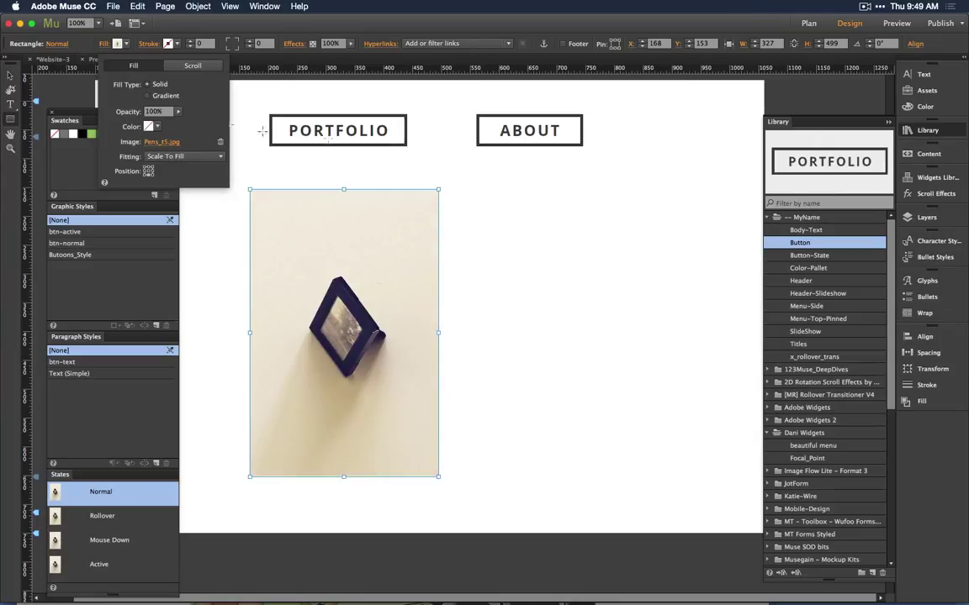
click(10, 74)
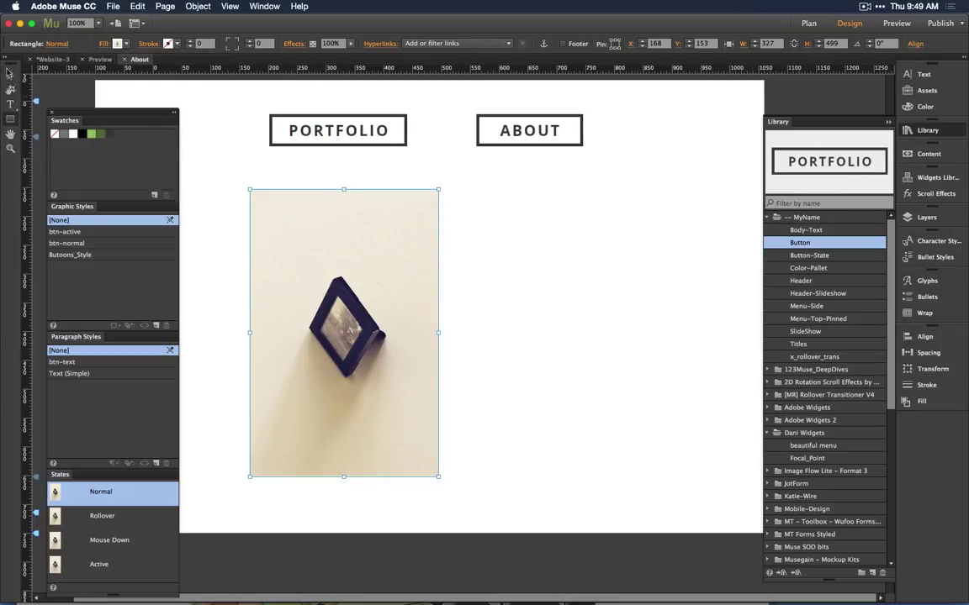
click(10, 74)
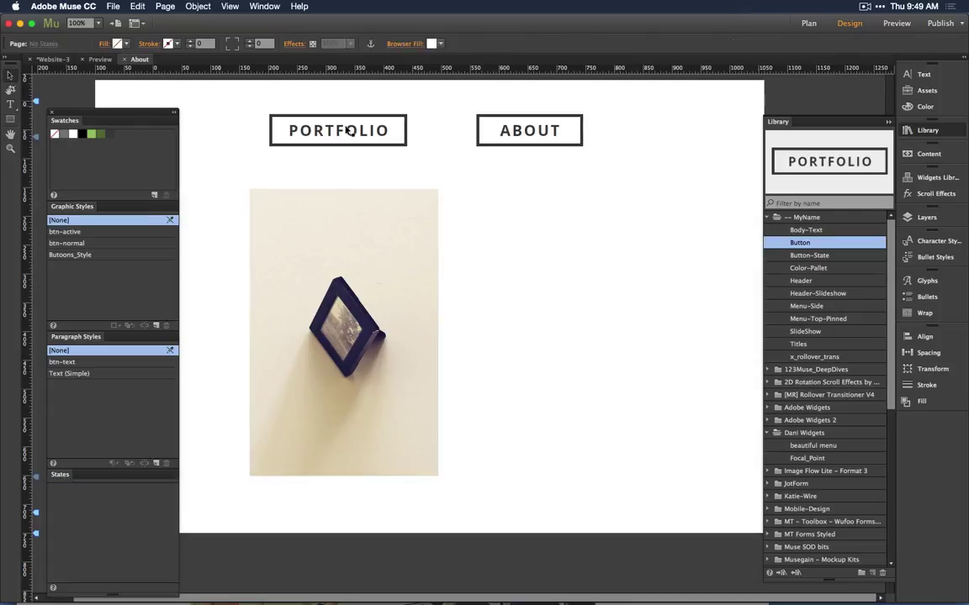
- Cut the PORTFOLIO button and paste it on top of the image rectangle, centred near its lower edge at about X 215, Y 565
drag(344, 130, 607, 379)
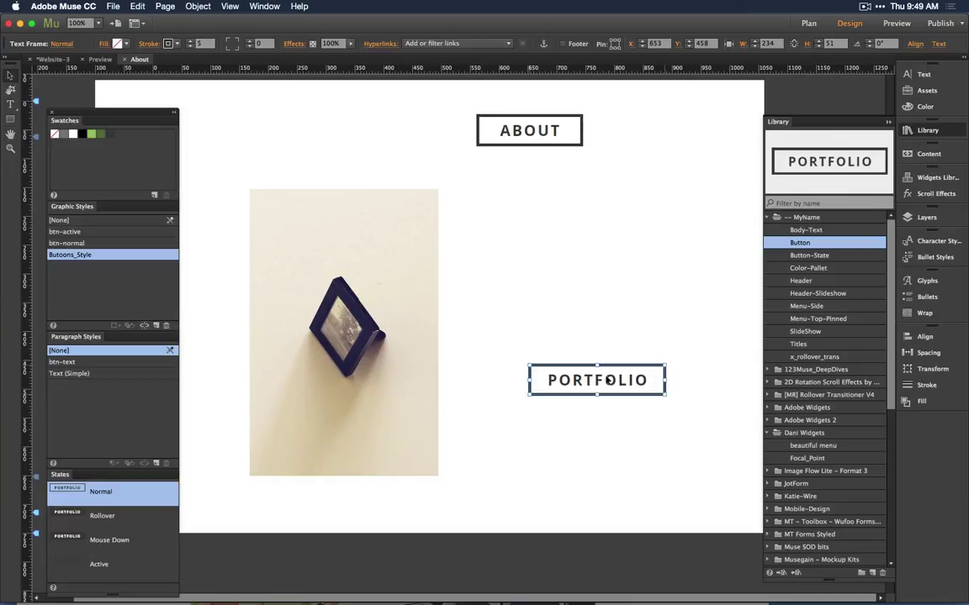
key(Delete)
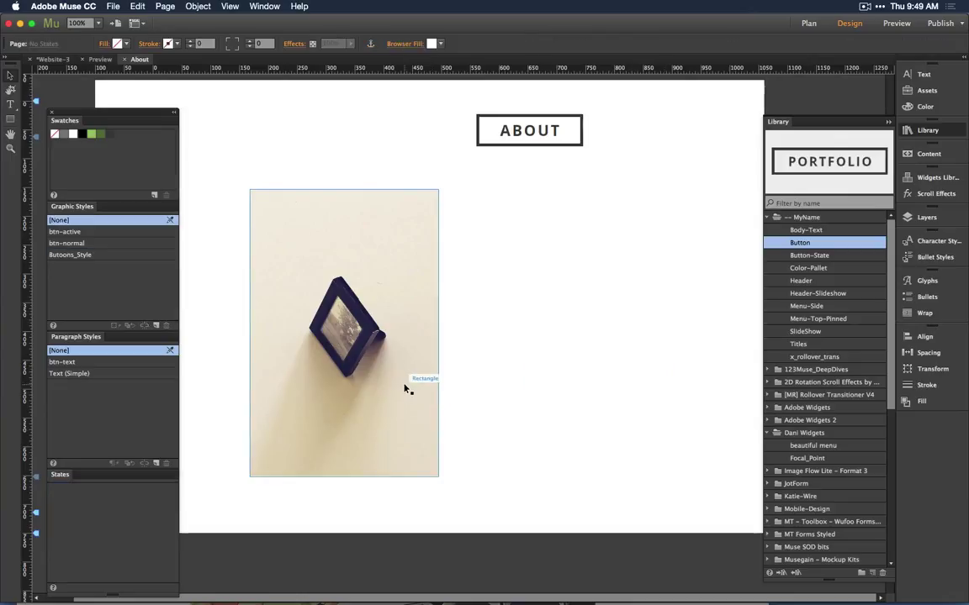
click(395, 278)
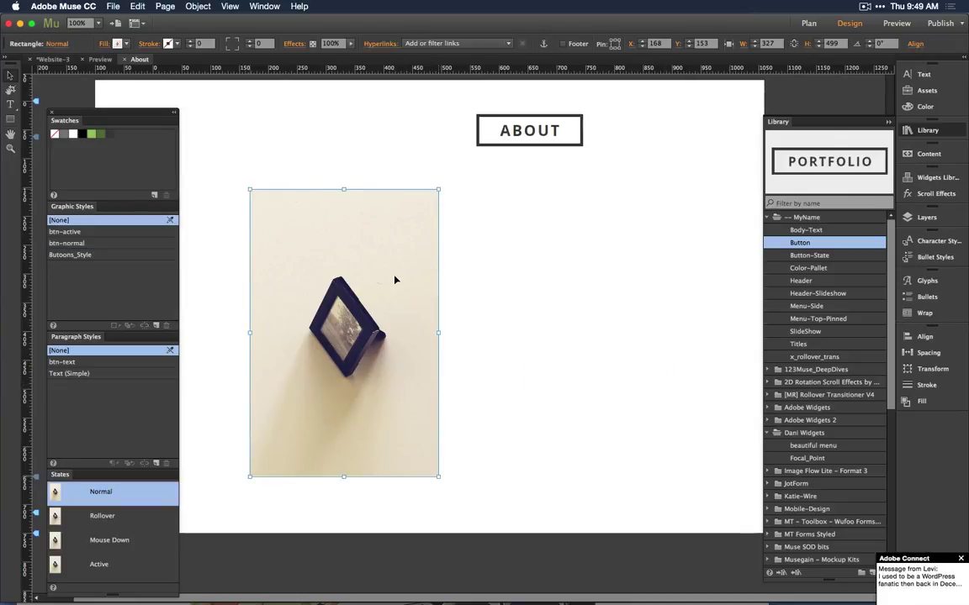
key(ctrl+v)
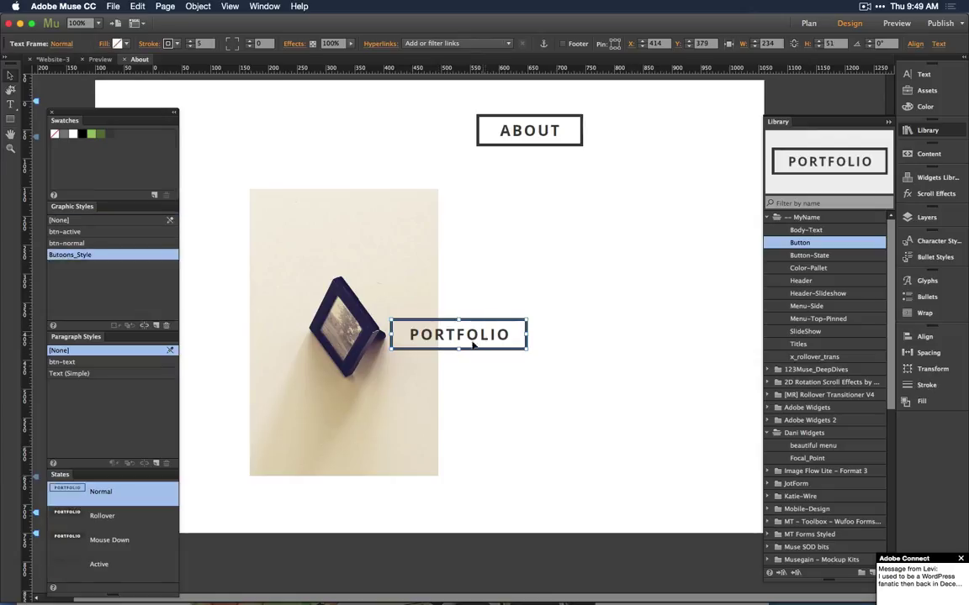
drag(444, 338, 370, 447)
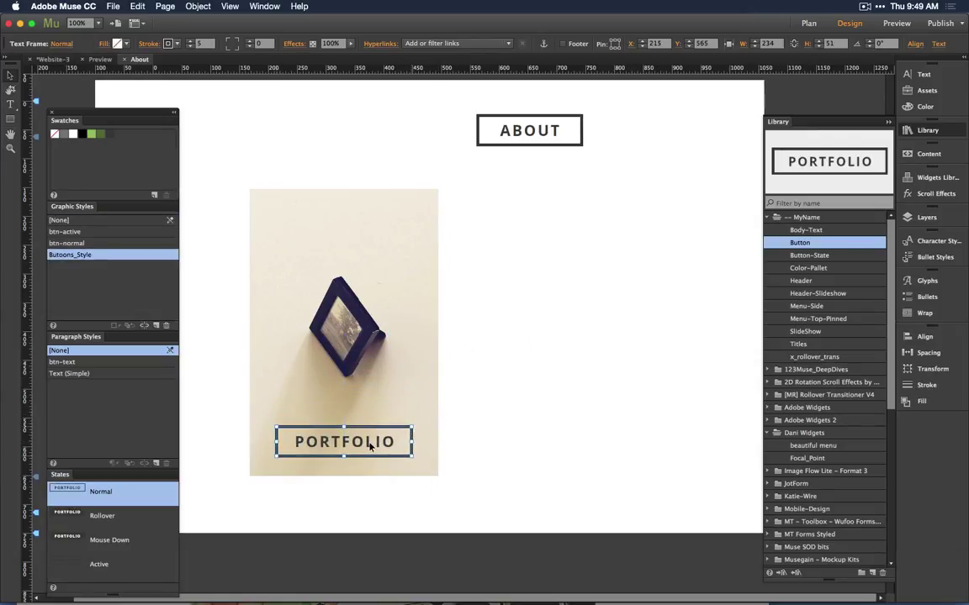
click(539, 463)
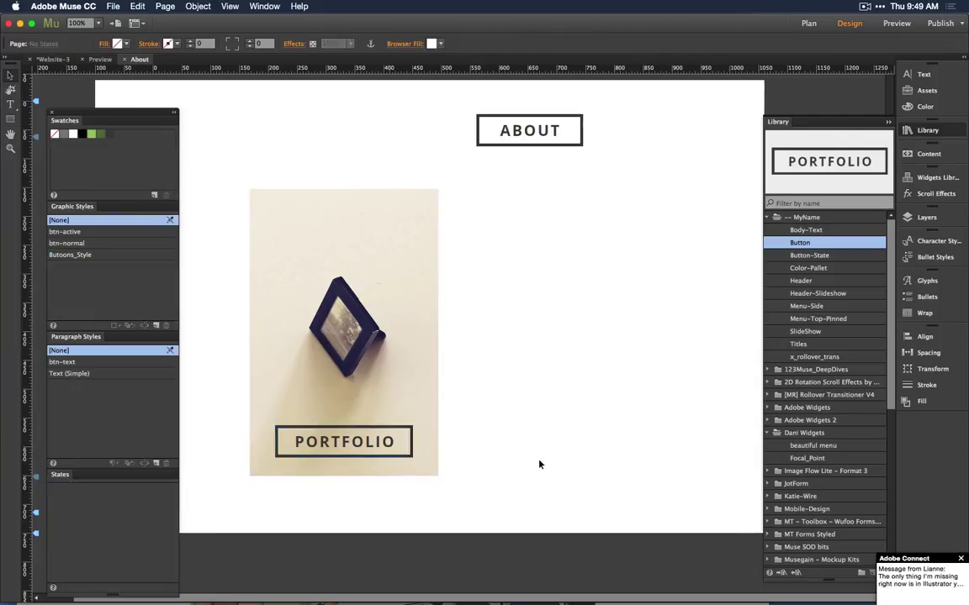
- Set the image rectangle's opacity in the Normal state to 70%
click(376, 392)
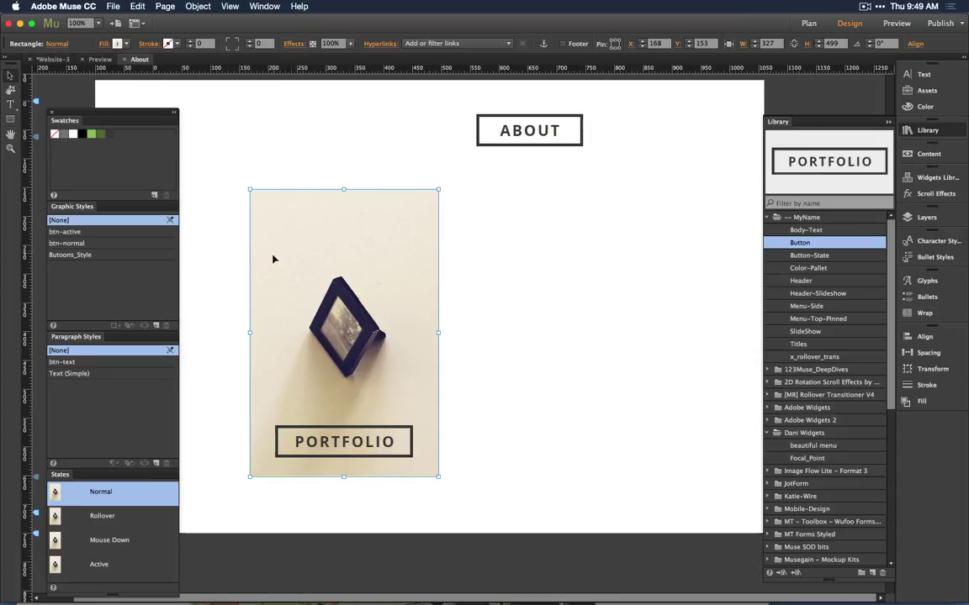
click(117, 518)
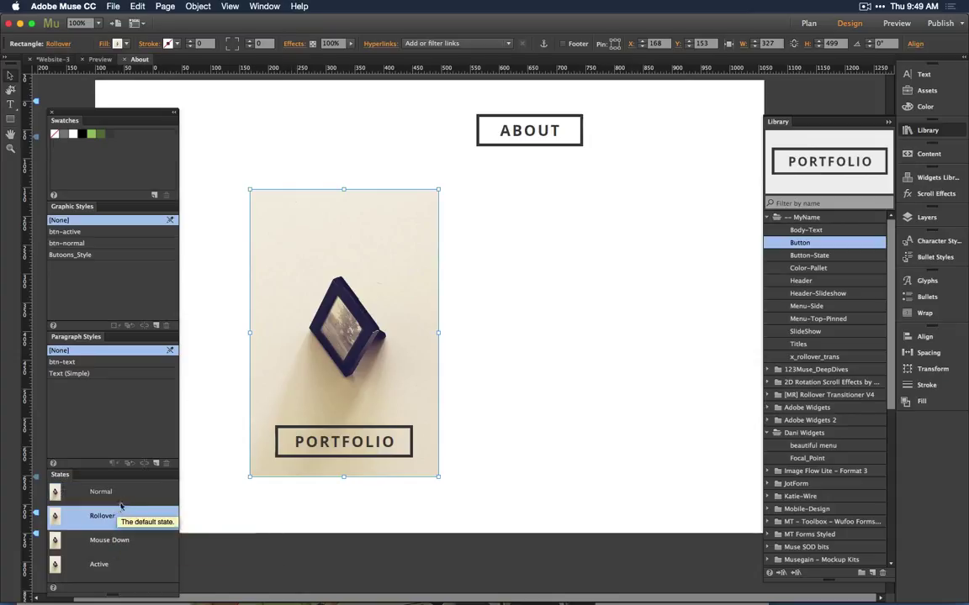
click(126, 500)
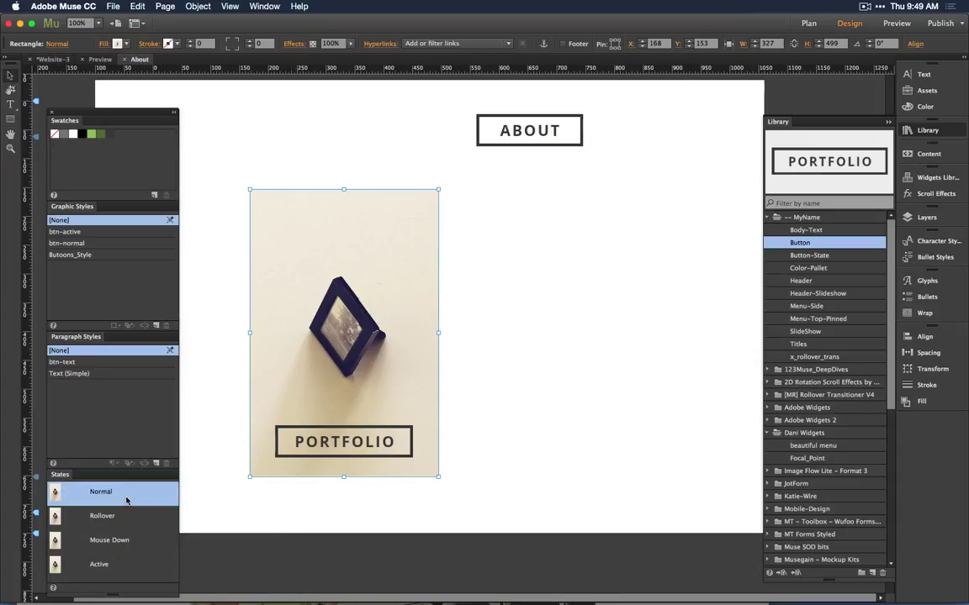
click(332, 43)
text(70)
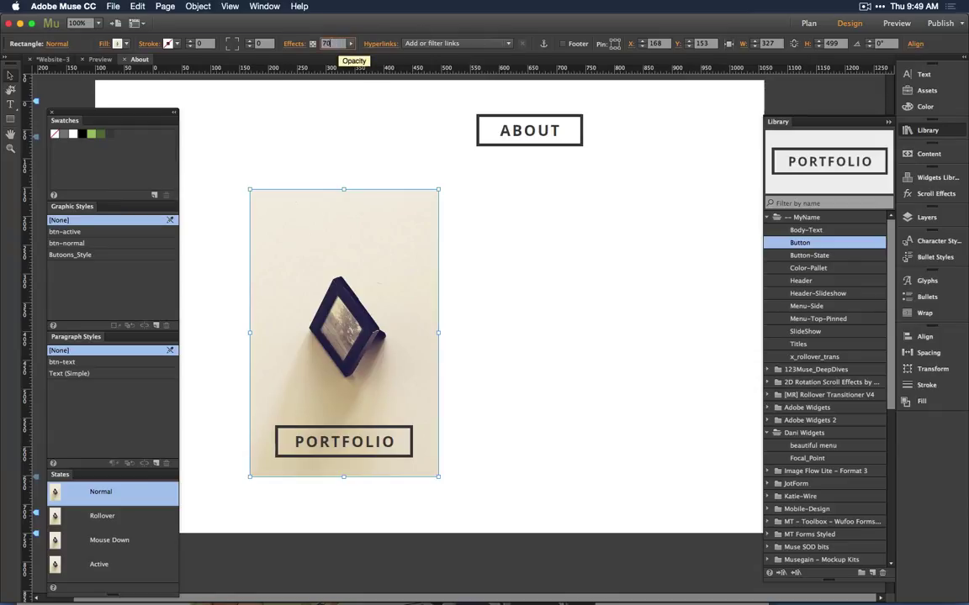
key(Return)
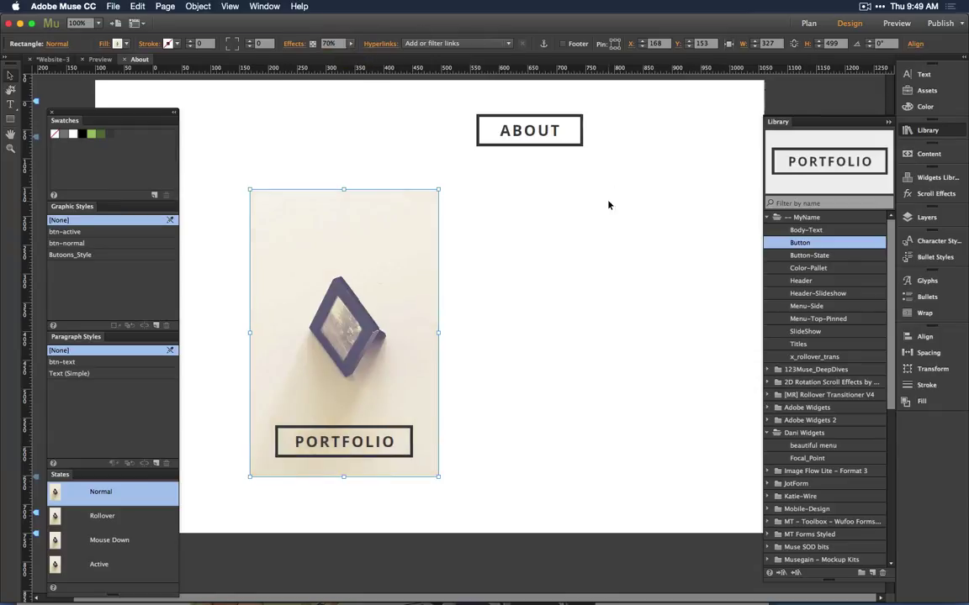
click(514, 223)
click(371, 238)
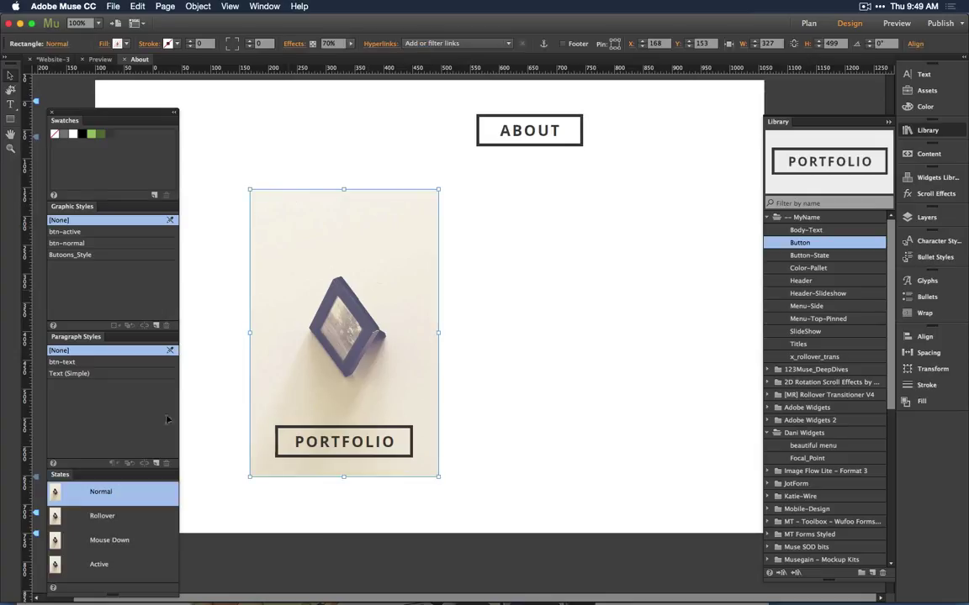
- Set the image rectangle's opacity in the Rollover state to 70%
click(103, 516)
click(124, 494)
click(116, 516)
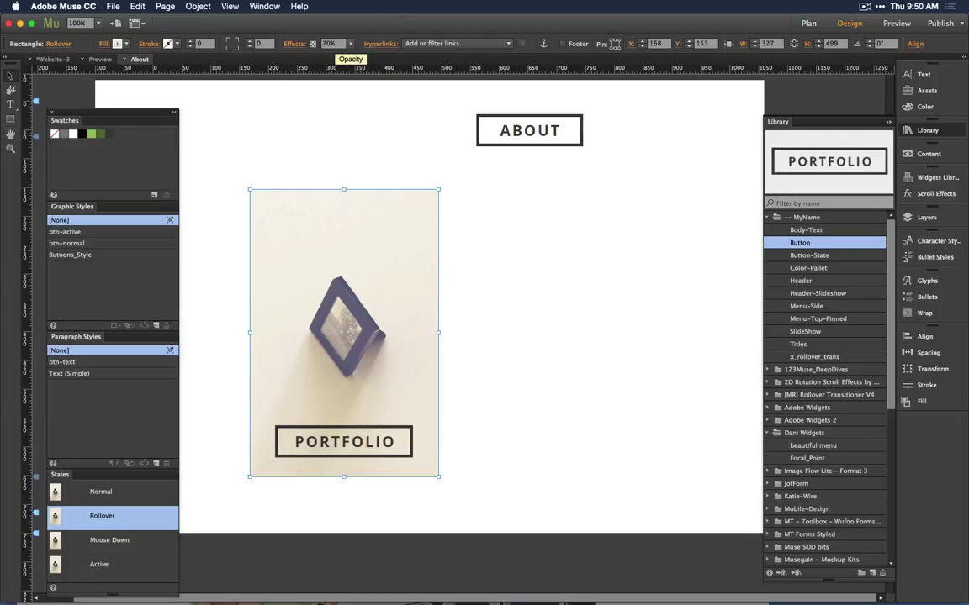
text(70)
key(Return)
- Set the opacity of all objects on the page to 100%
key(super+a)
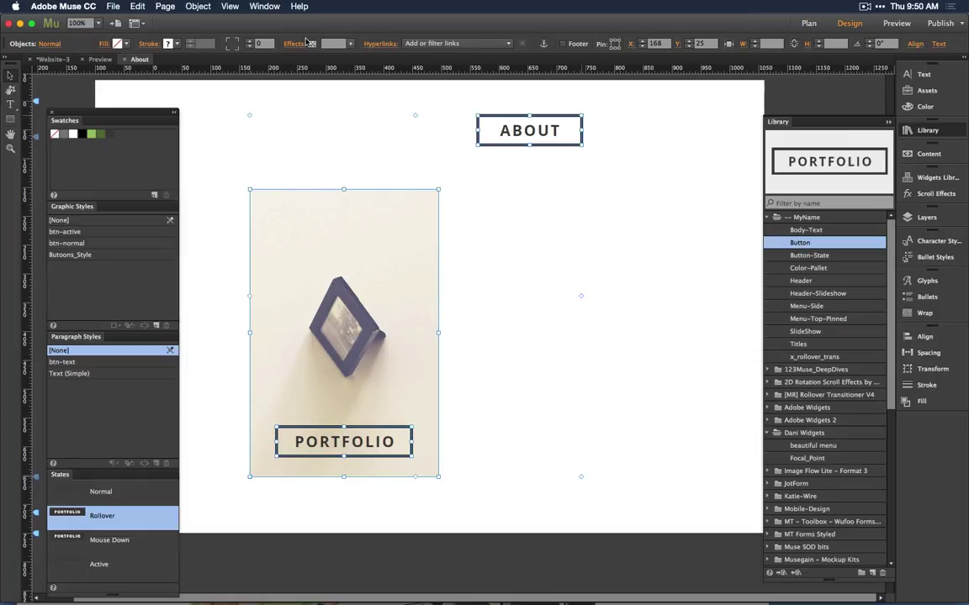
click(334, 43)
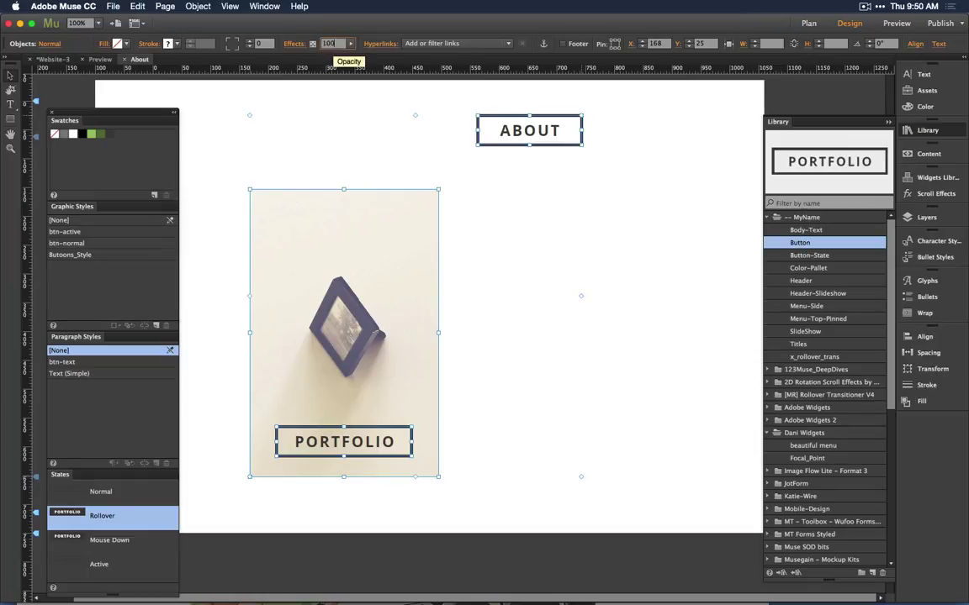
text(100)
key(Return)
click(537, 307)
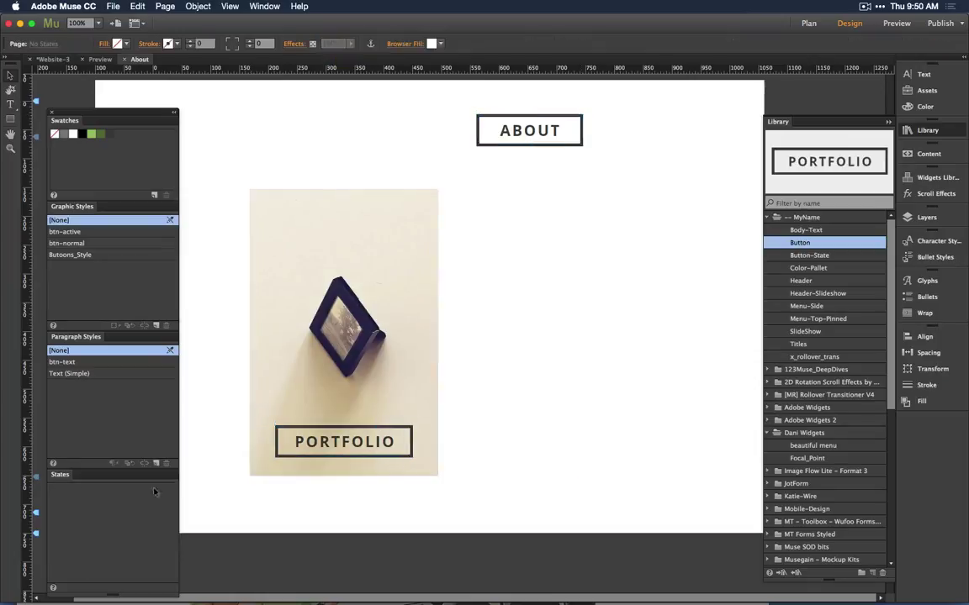
- Check the image rectangle's Rollover state, and set its Normal state opacity to 50%
click(300, 390)
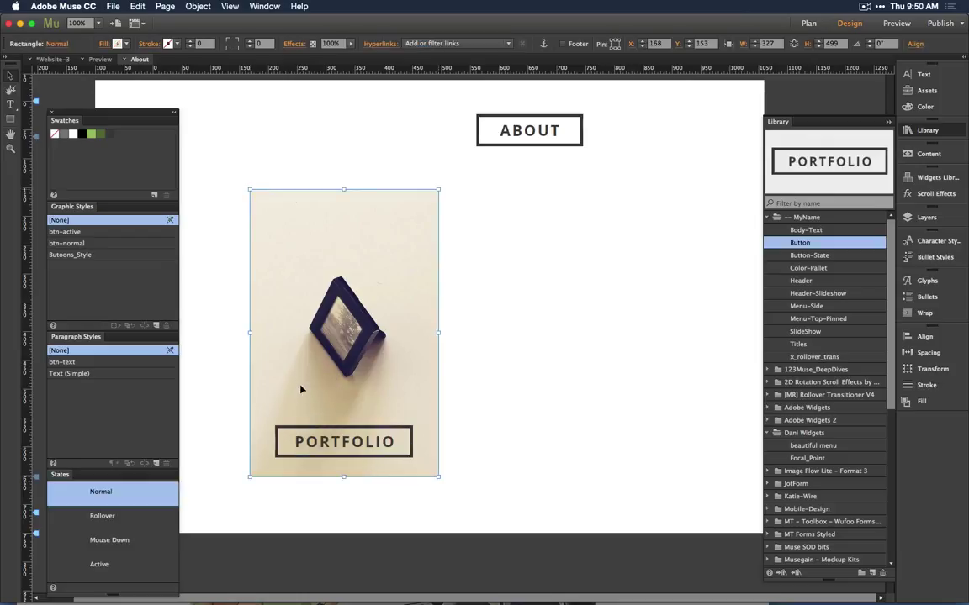
click(118, 516)
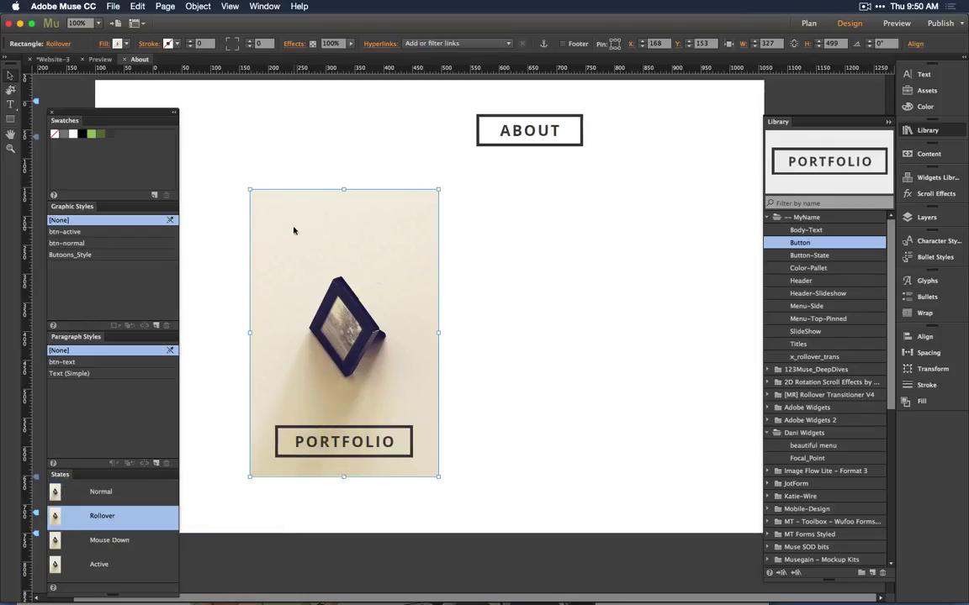
click(118, 492)
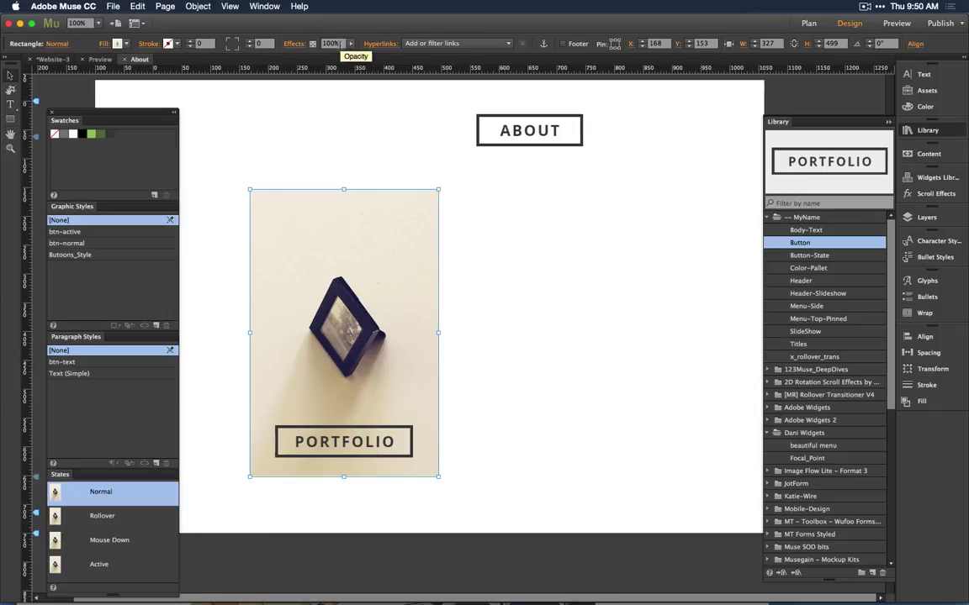
click(339, 43)
text(50)
key(Return)
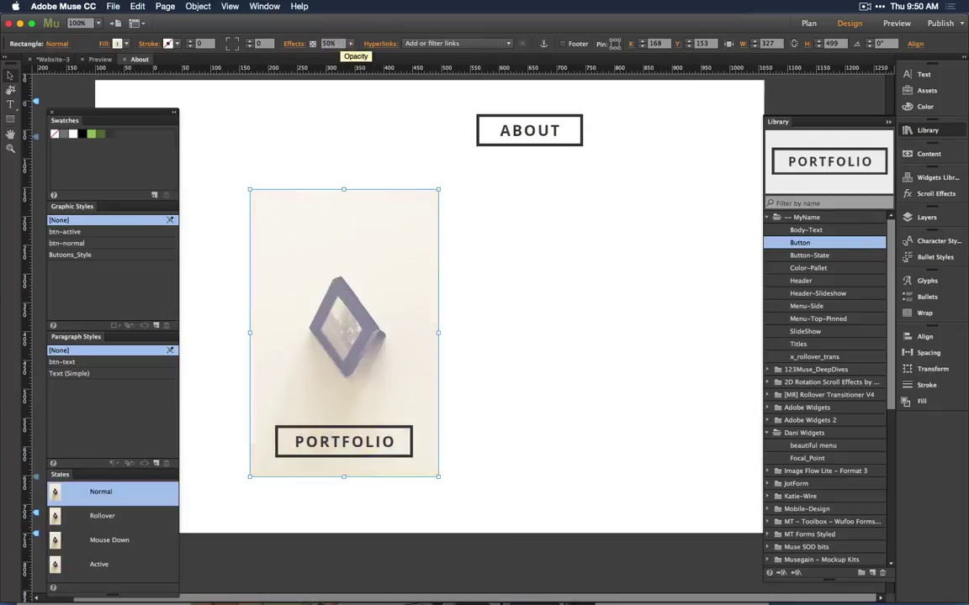
click(233, 212)
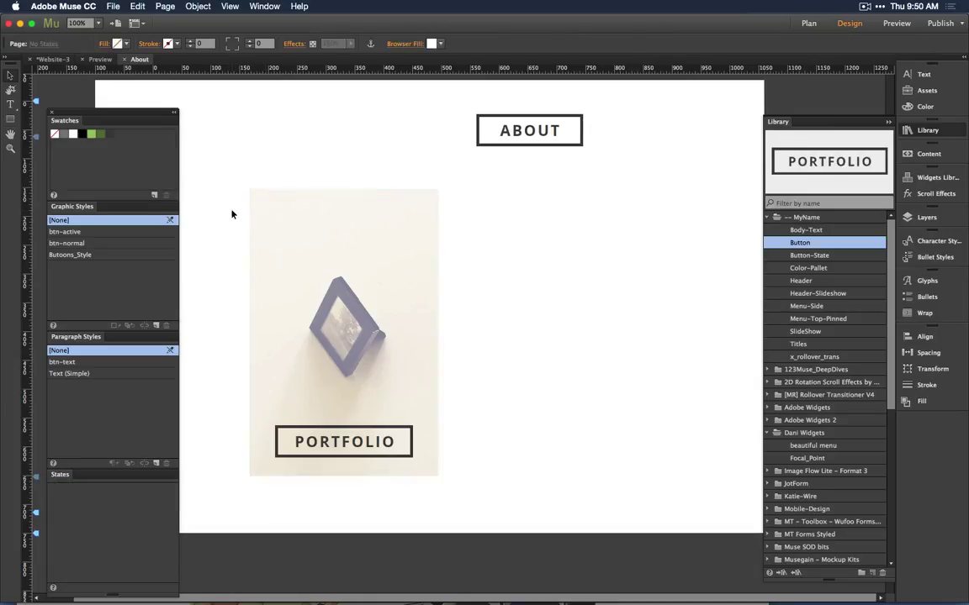
- Set the image rectangle's Rollover state opacity to 100% and compare it with the Normal state
click(286, 275)
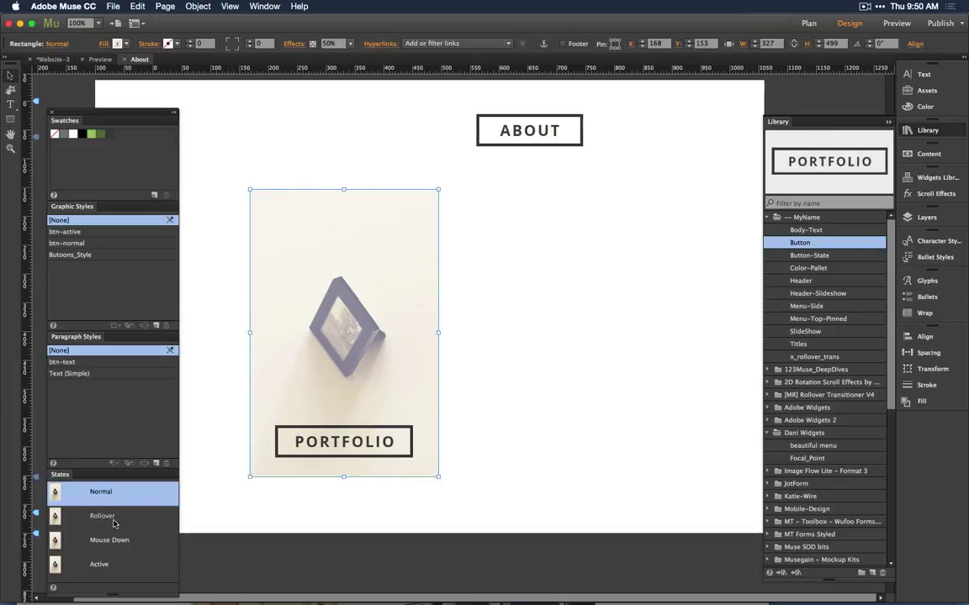
click(114, 524)
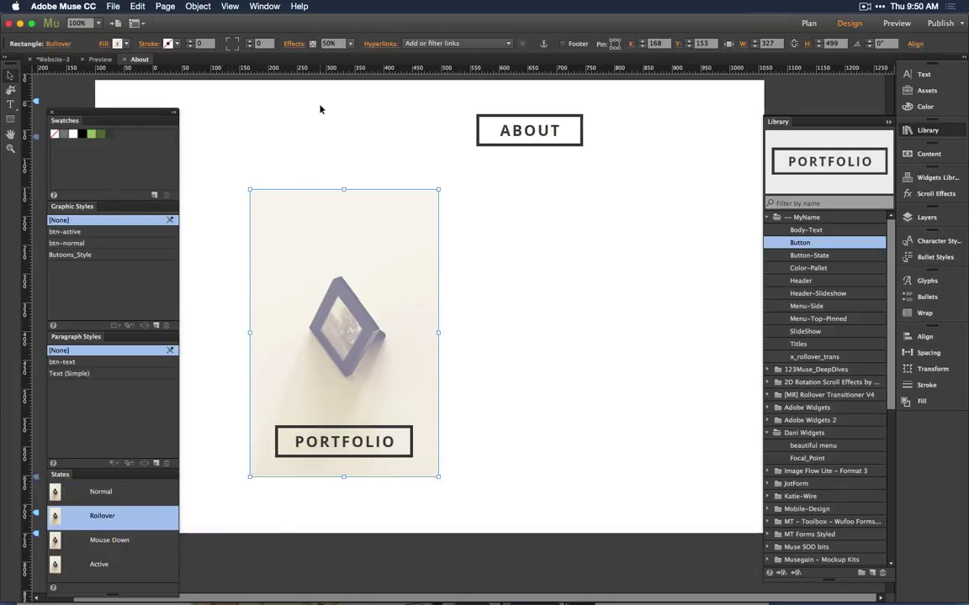
click(333, 44)
text(100)
key(Return)
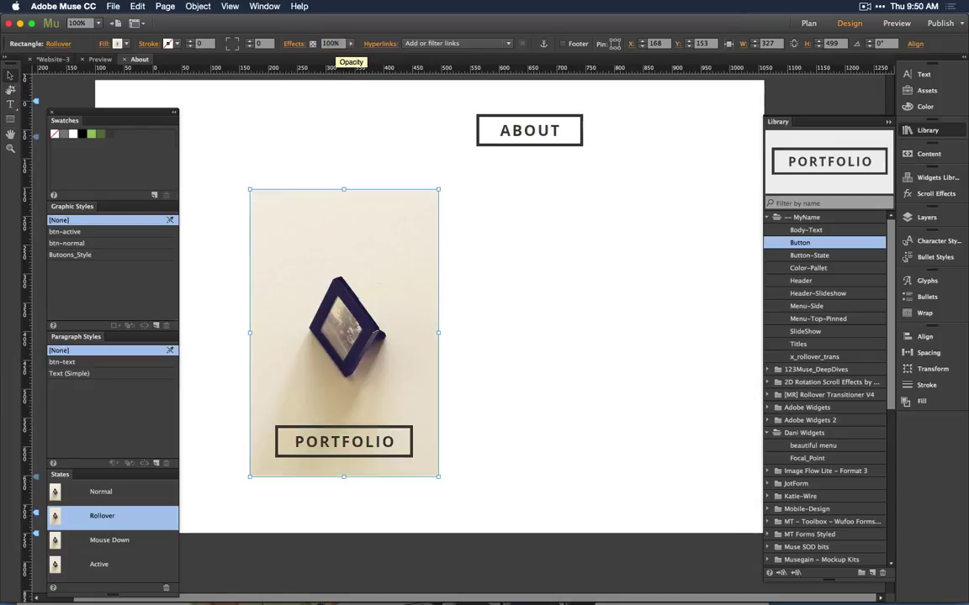
click(109, 495)
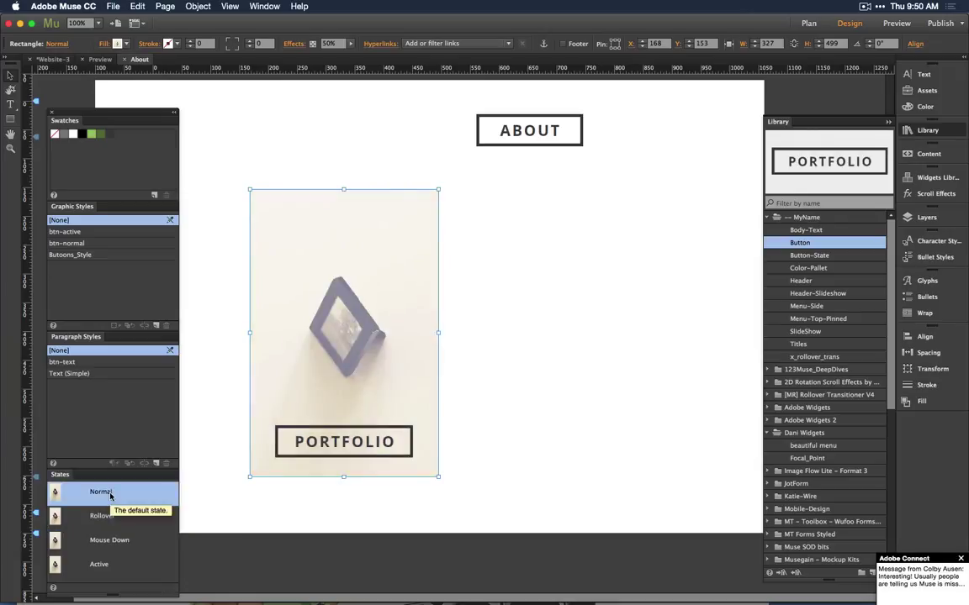
click(103, 515)
click(122, 493)
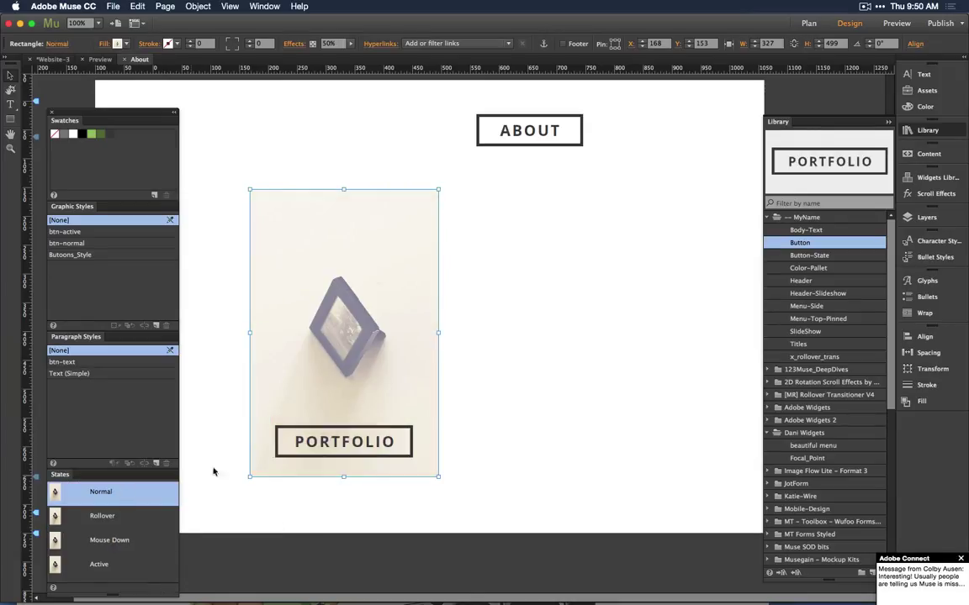
- Check the PORTFOLIO button's Rollover and Mouse Down states, and preview the About page's hover effects in the browser
click(320, 445)
click(142, 516)
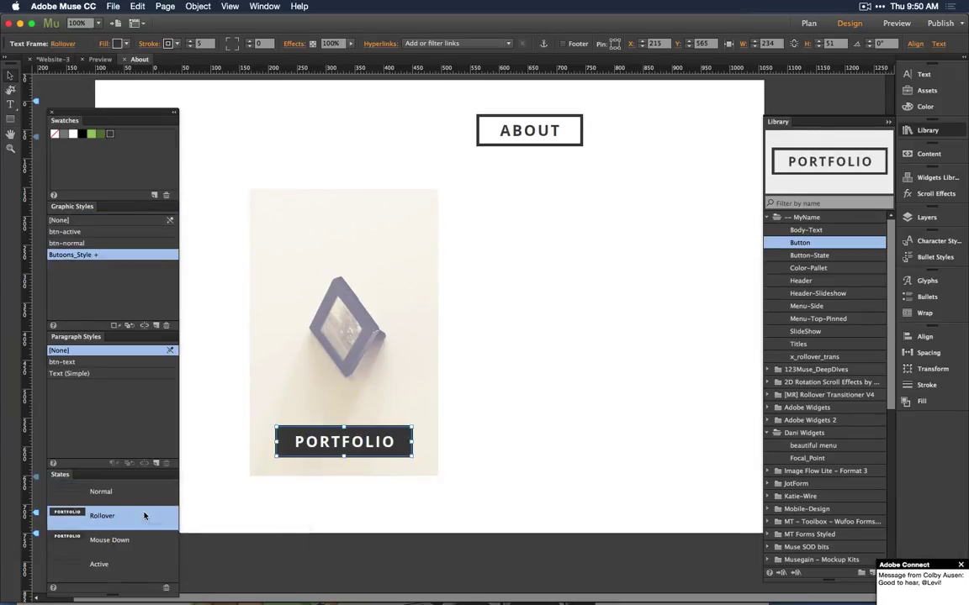
click(131, 538)
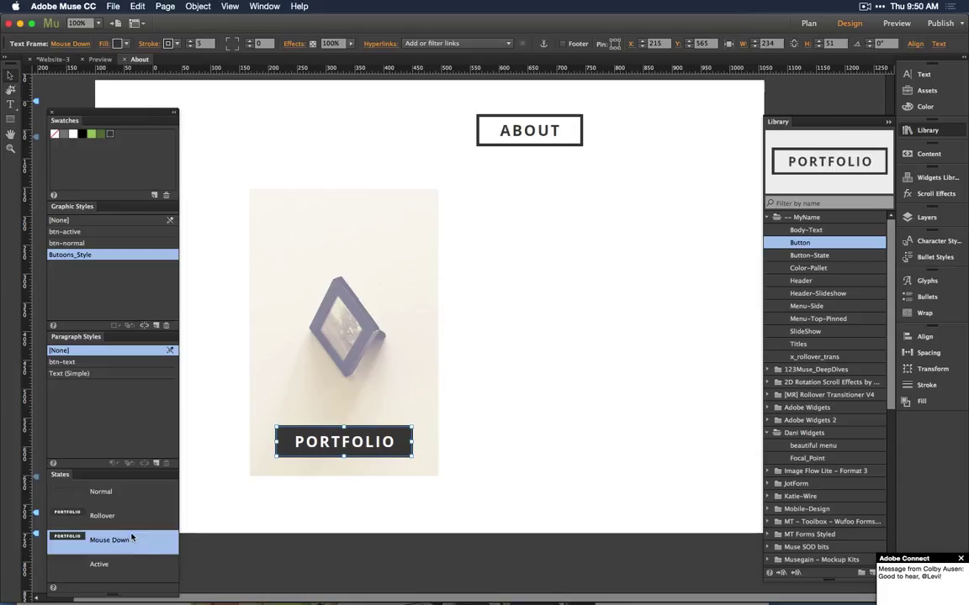
click(232, 418)
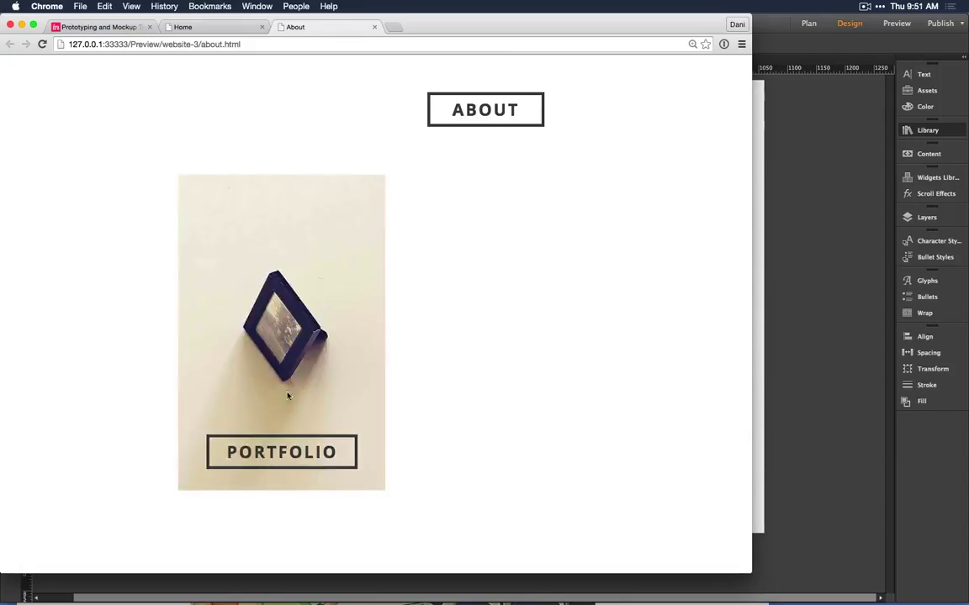
key(super+Tab)
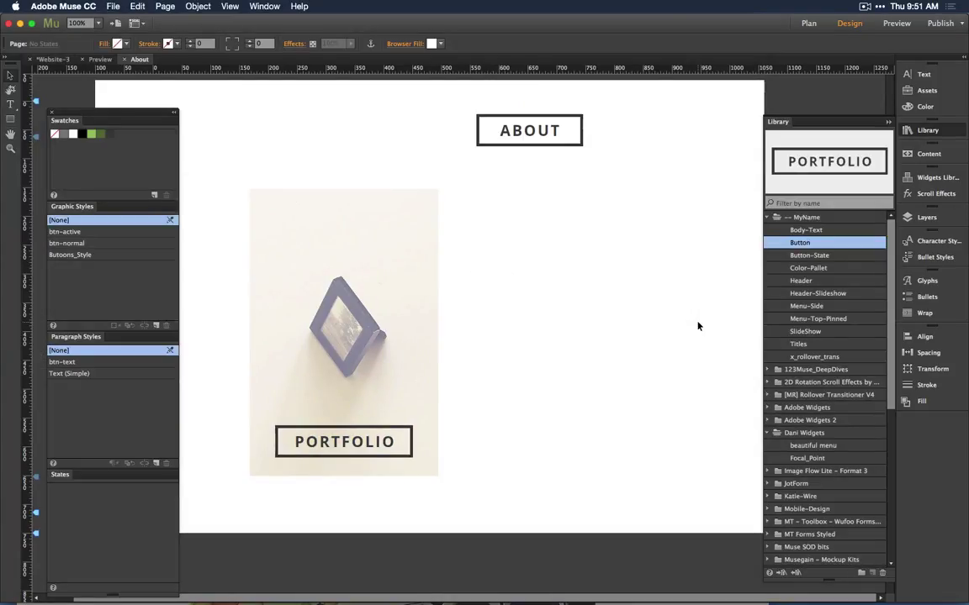
- Add a State Button widget to the page beside the image tile, and clear its contents and all its styling
click(936, 178)
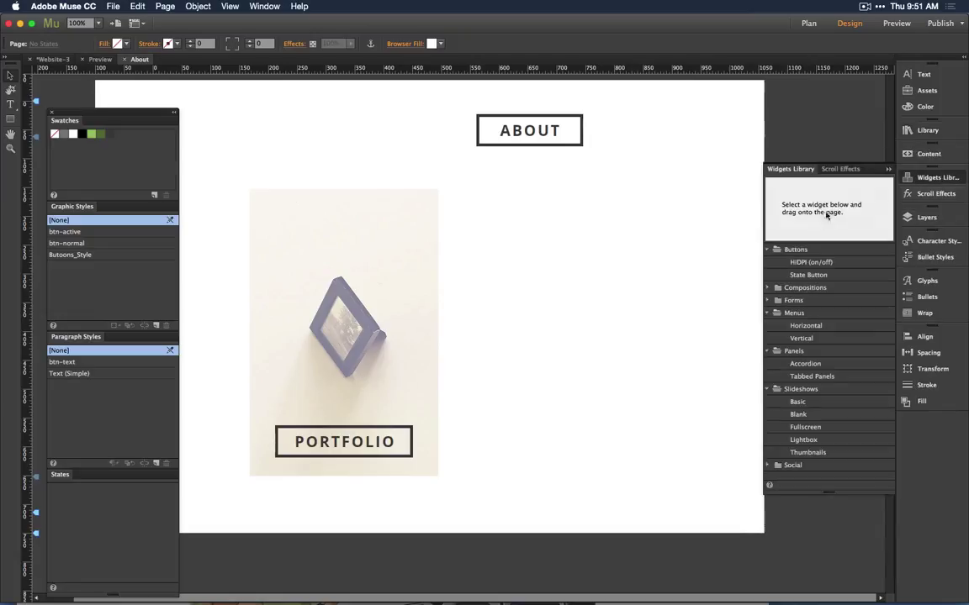
click(792, 276)
drag(793, 277, 514, 216)
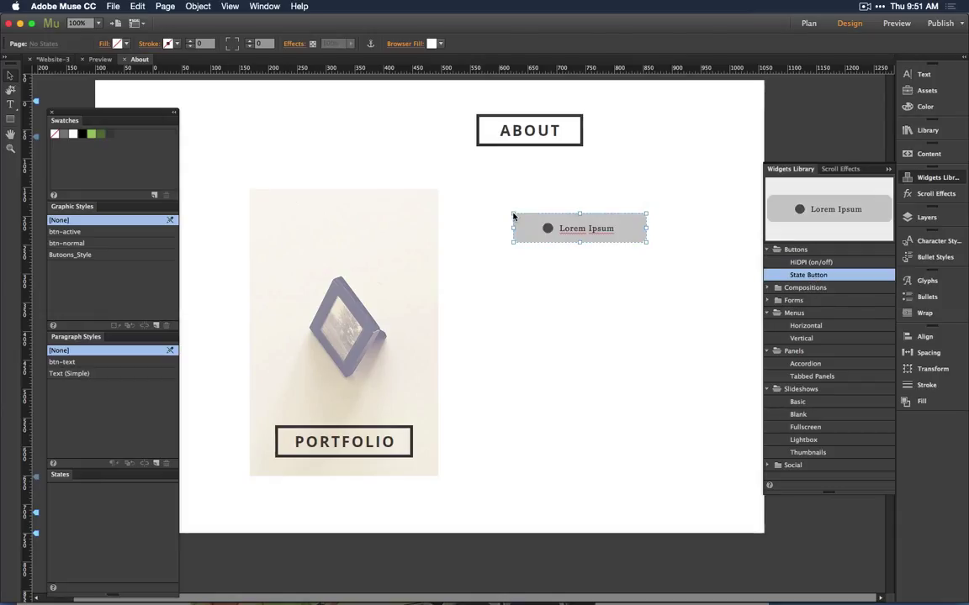
right_click(520, 220)
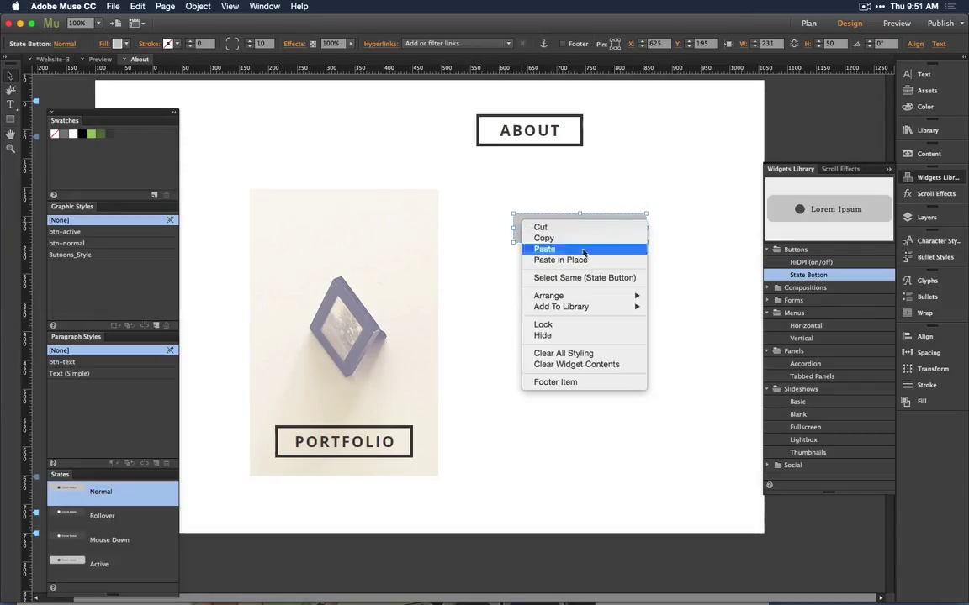
click(592, 365)
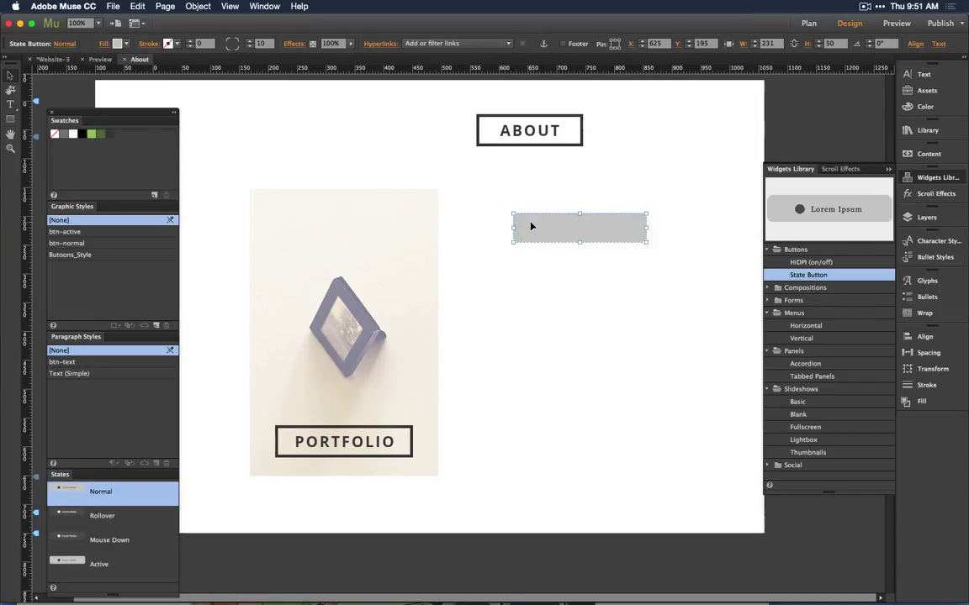
right_click(531, 223)
click(581, 355)
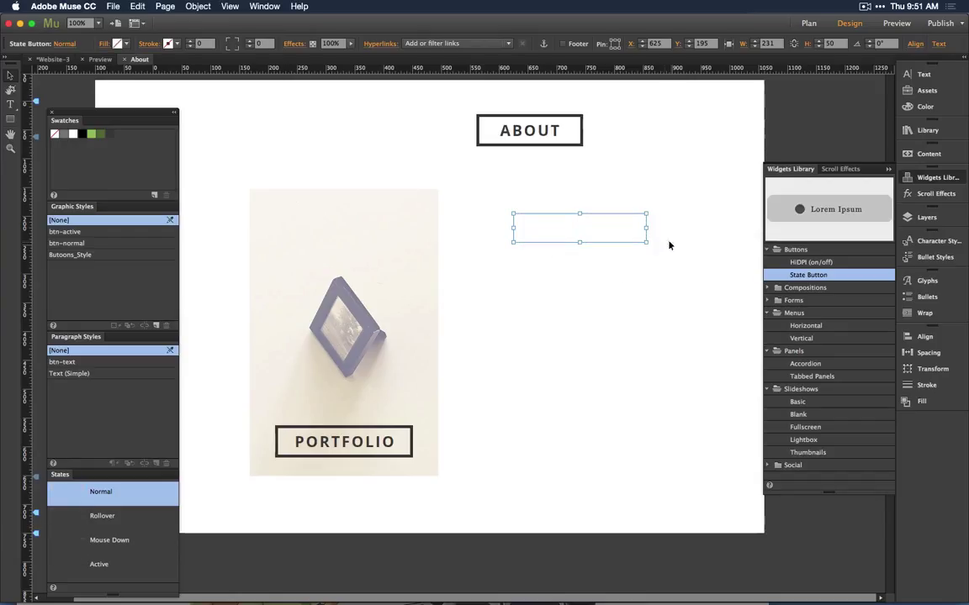
- Resize the empty state button to a small square about 59 by 61 px
drag(645, 241, 604, 393)
drag(653, 336, 552, 252)
click(581, 264)
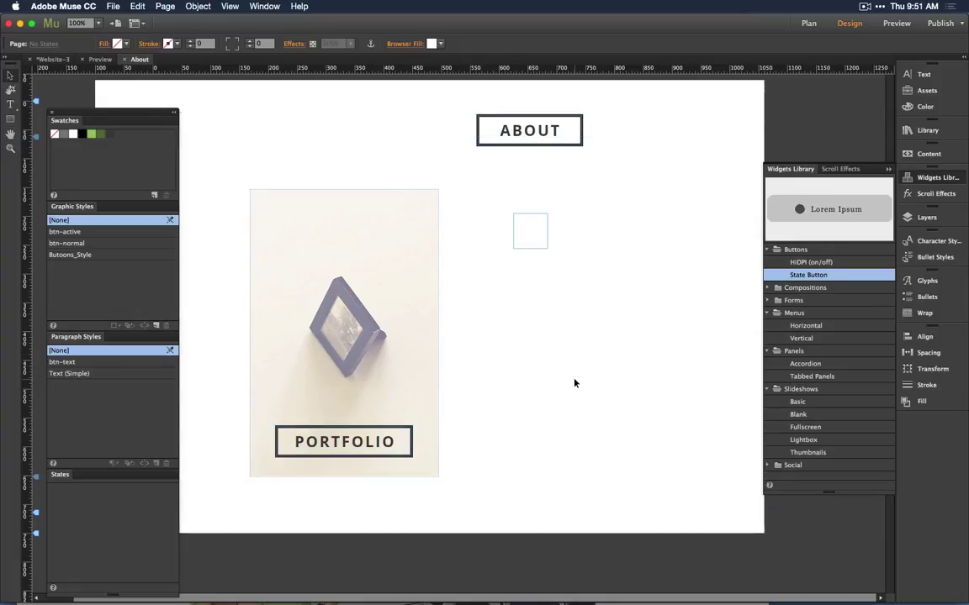
click(528, 243)
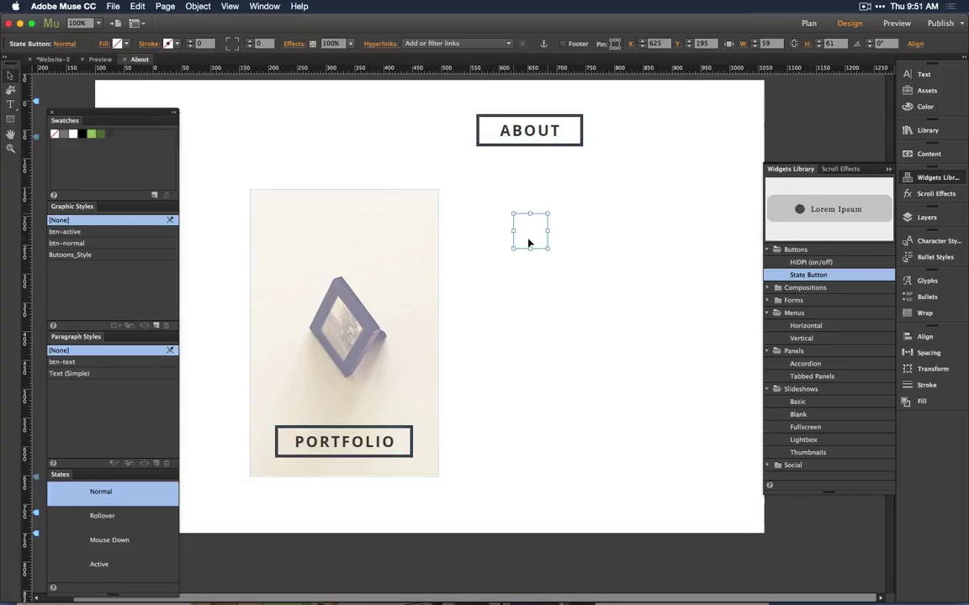
- Move the image rectangle and PORTFOLIO button into the state button, and reposition PORTFOLIO near the lower middle of the tile
drag(231, 179, 449, 498)
drag(261, 216, 526, 239)
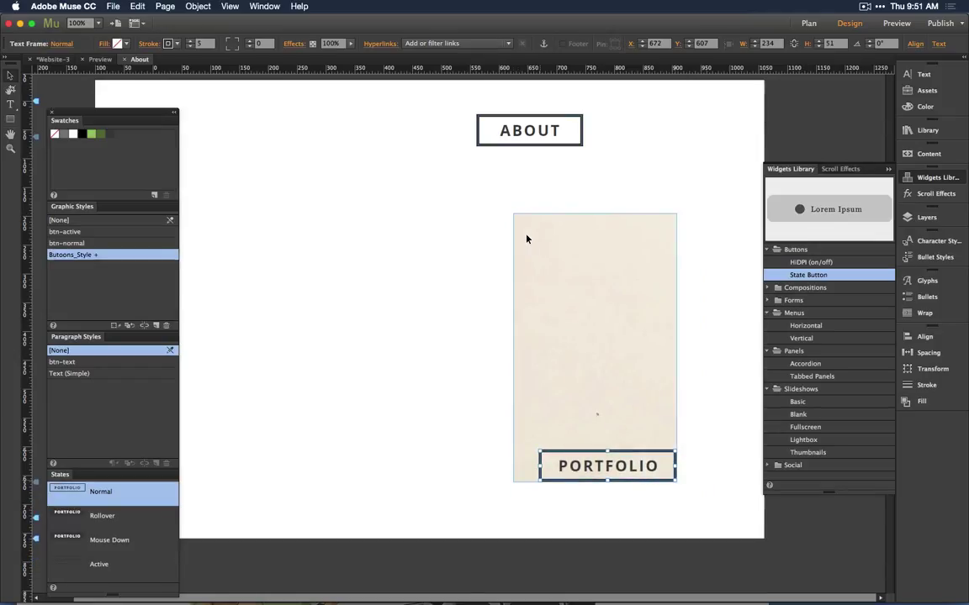
click(681, 313)
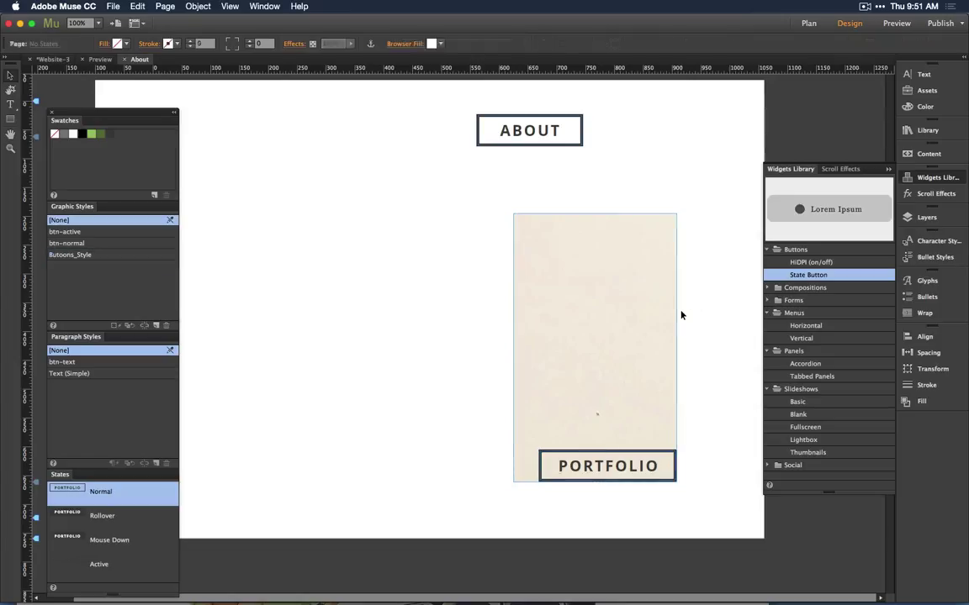
click(589, 322)
click(637, 467)
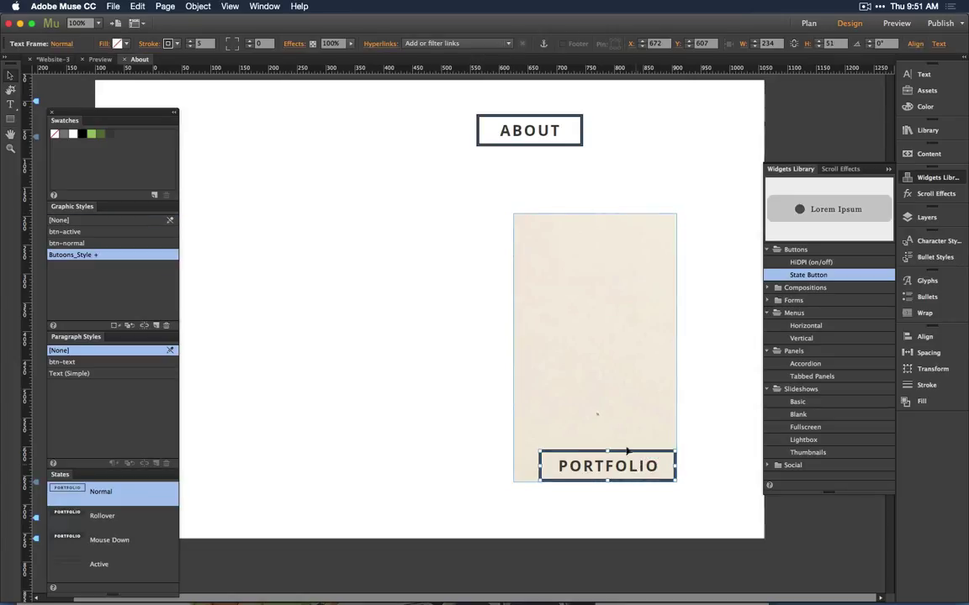
drag(628, 451, 613, 412)
- Set the fitting of the state button's image fill to Scale To Fill
click(616, 339)
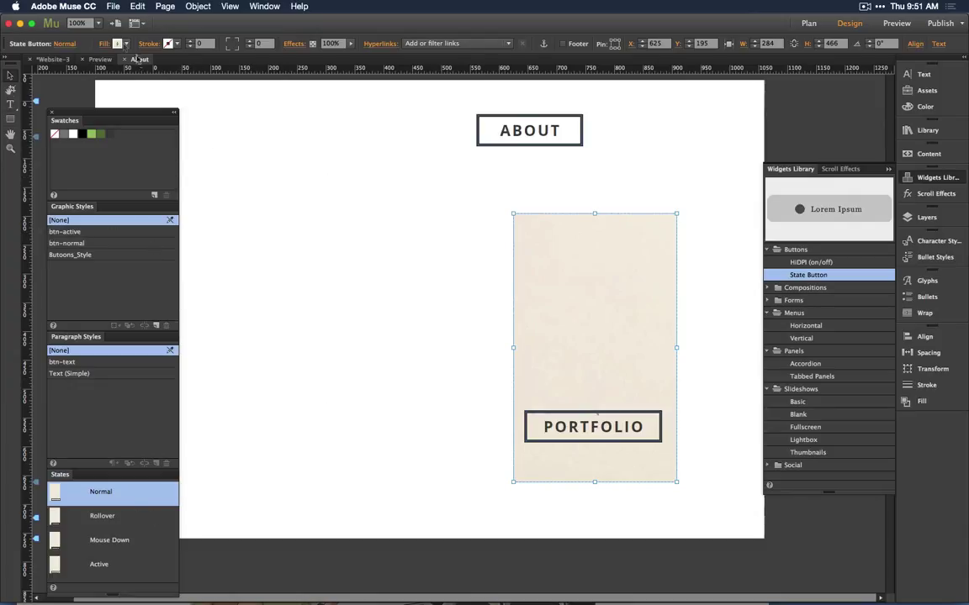
click(102, 45)
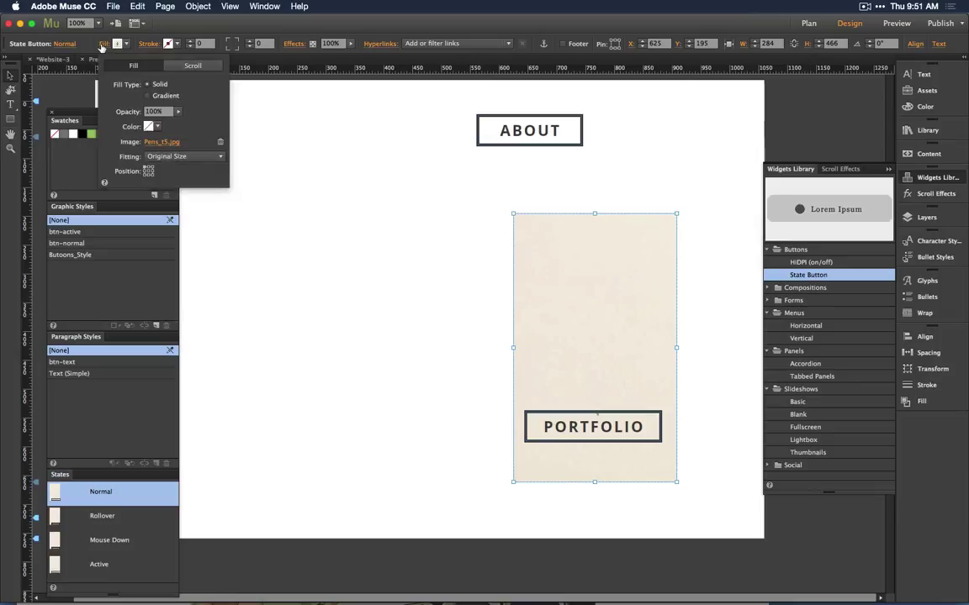
click(168, 156)
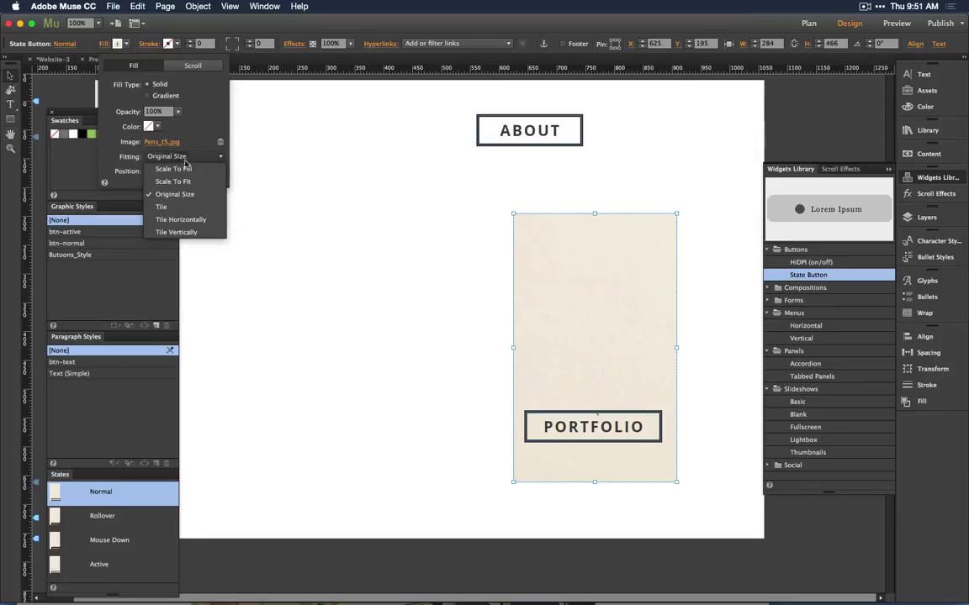
click(193, 171)
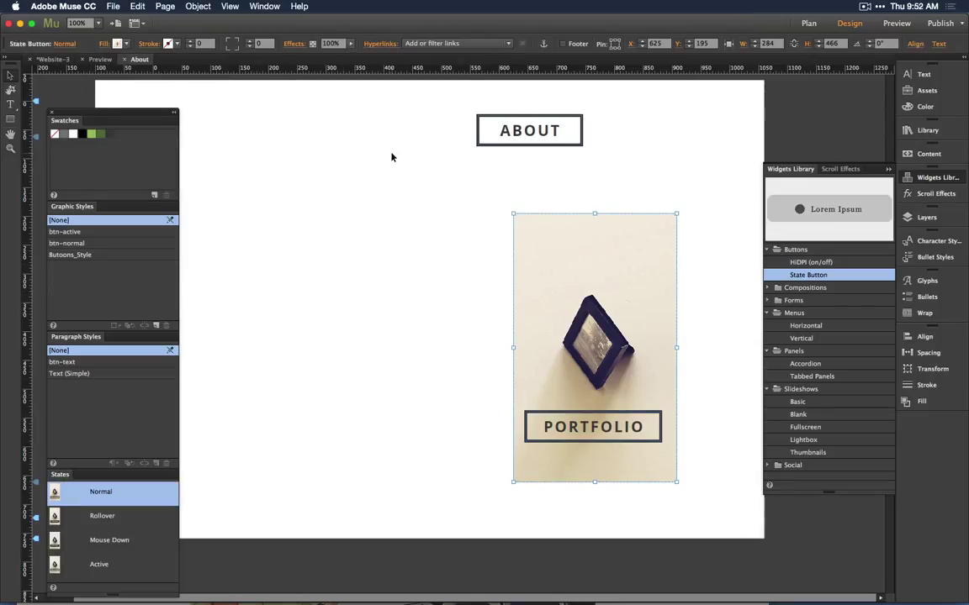
- Preview the About page in the browser to test the state button's combined rollover with PORTFOLIO
click(582, 426)
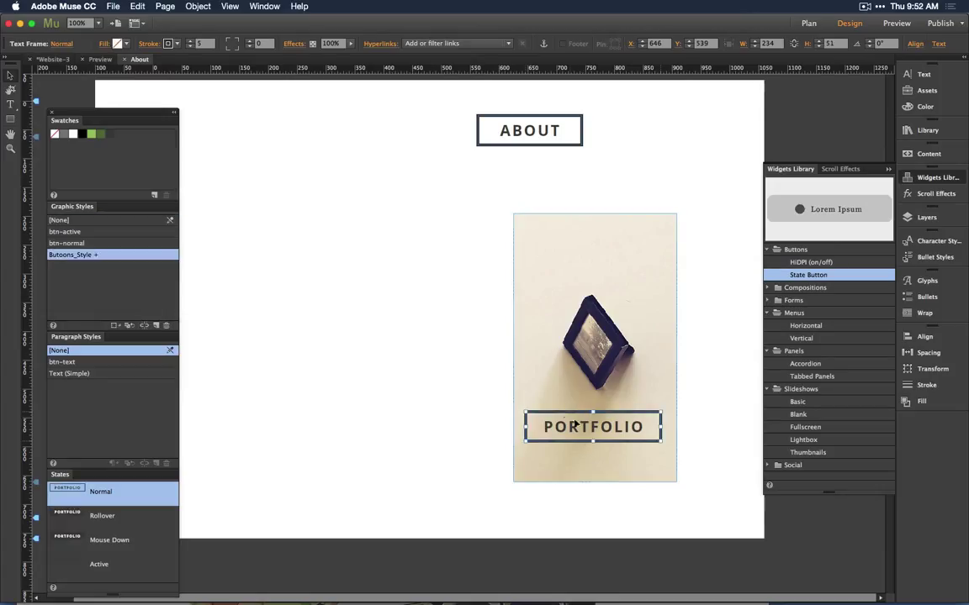
click(532, 342)
click(474, 321)
key(super+alt+e)
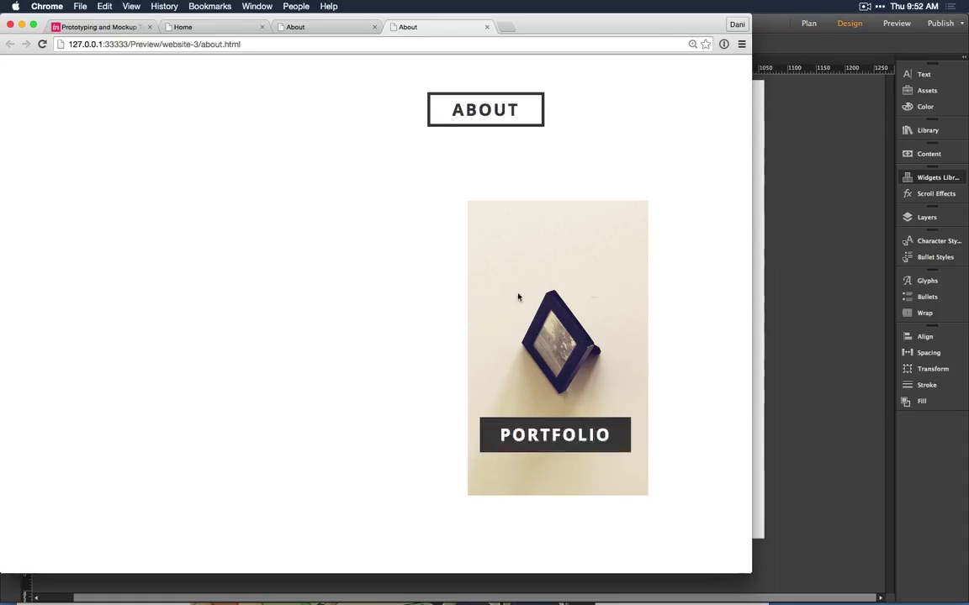
key(super+Tab)
- Set the state button's Normal state opacity to 50% and check its Rollover state
click(548, 269)
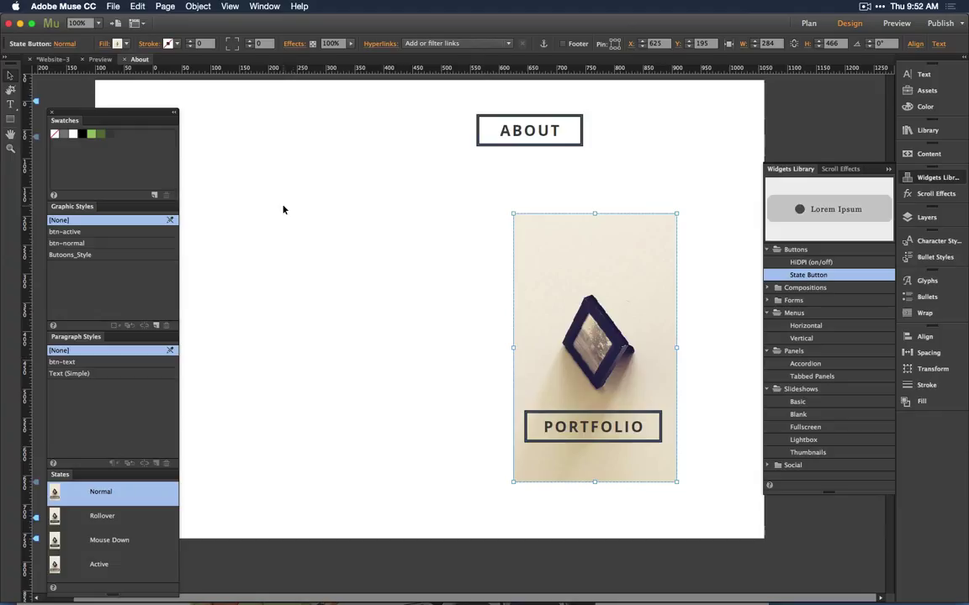
click(329, 43)
text(50)
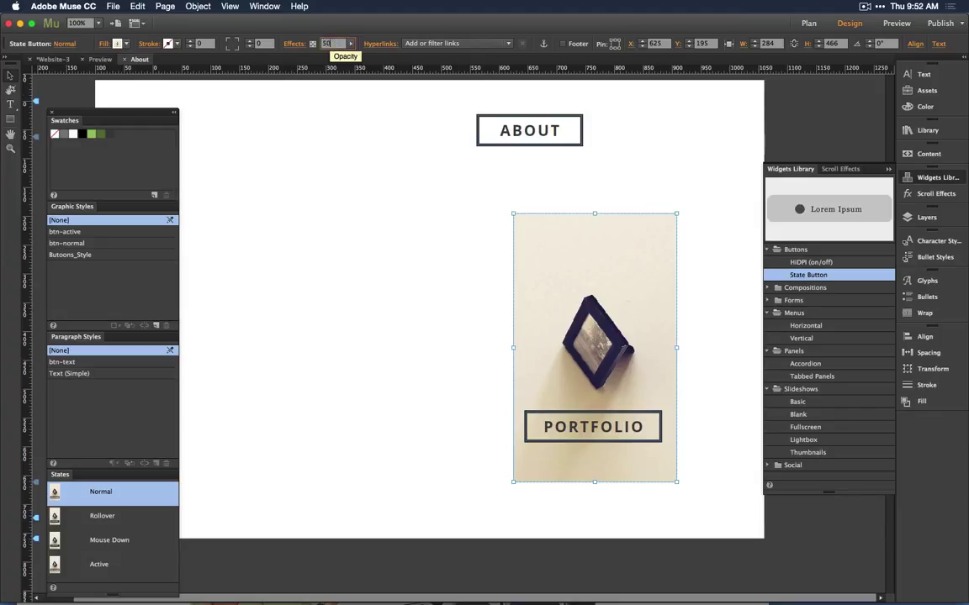
key(Return)
click(125, 516)
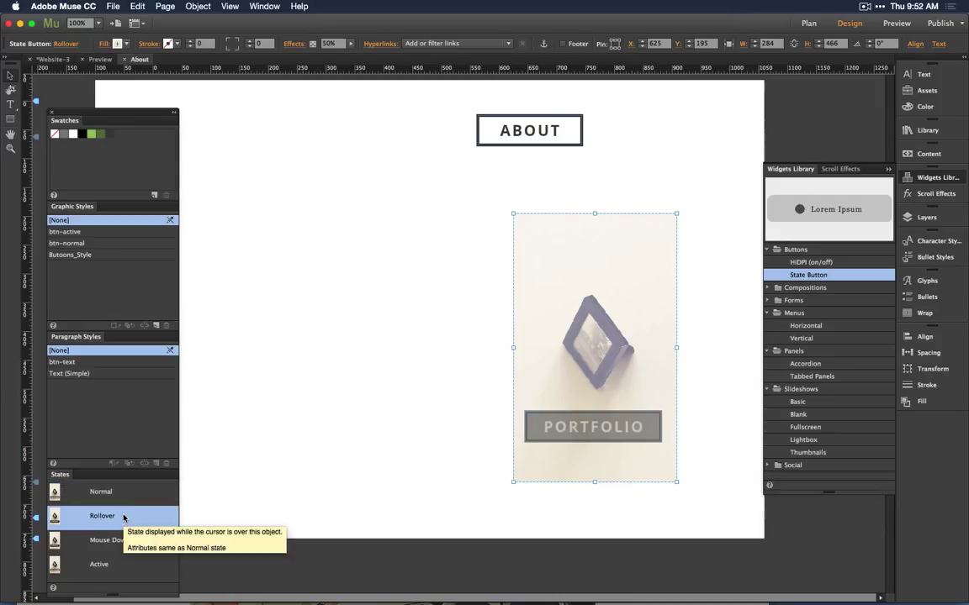
click(333, 411)
click(535, 267)
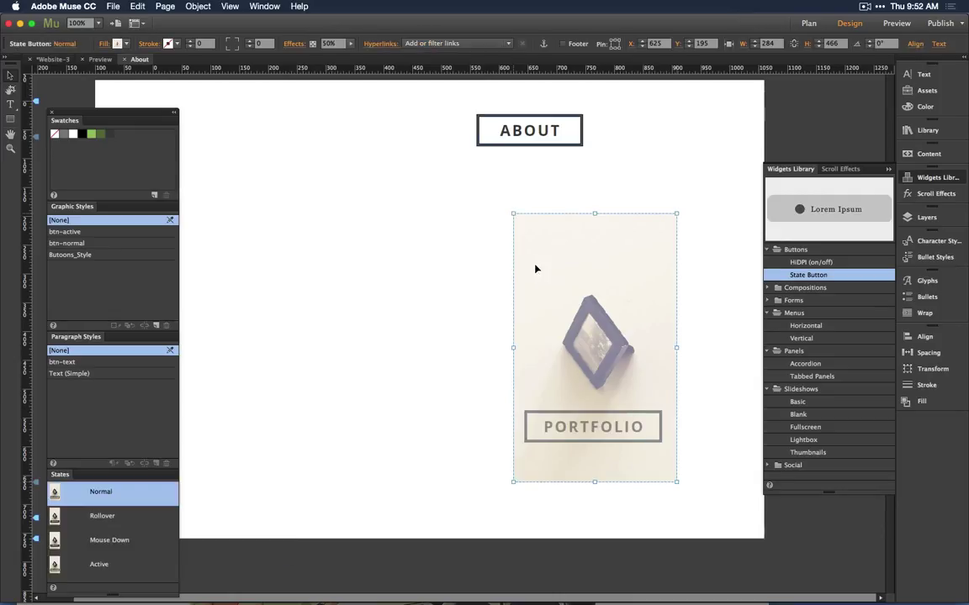
click(444, 277)
click(579, 270)
click(391, 295)
- Delete all objects from the About page, including the ABOUT button and the image tile
drag(418, 176, 724, 377)
key(super+a)
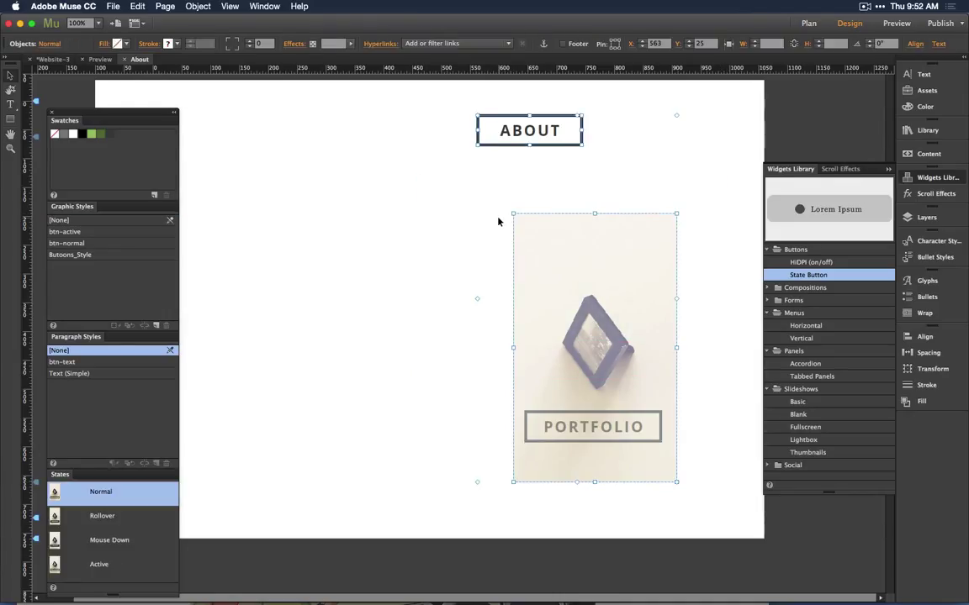
key(BackSpace)
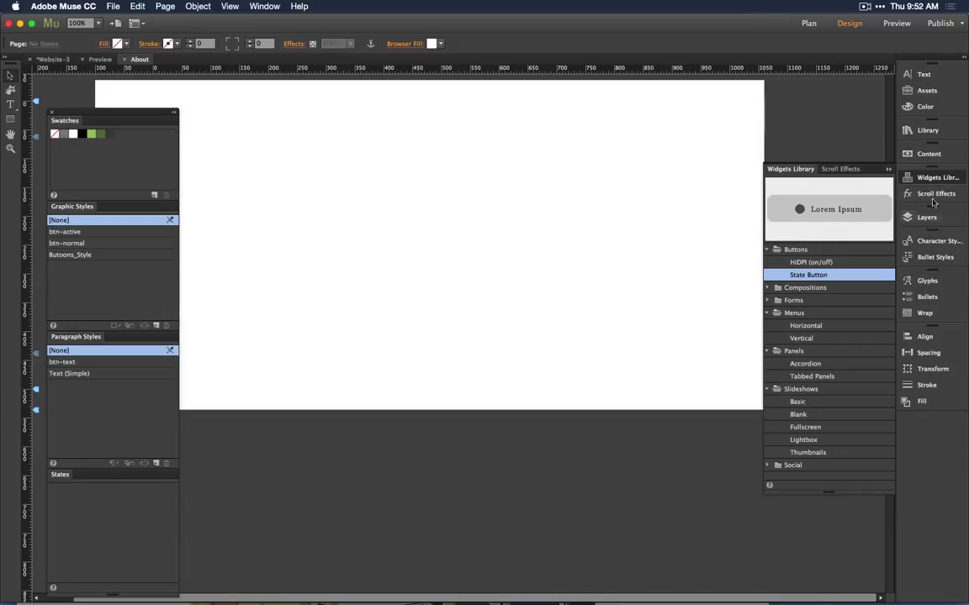
- Place the Button-State item from the -- MyName library folder on the page and preview its rollover in the browser
click(930, 131)
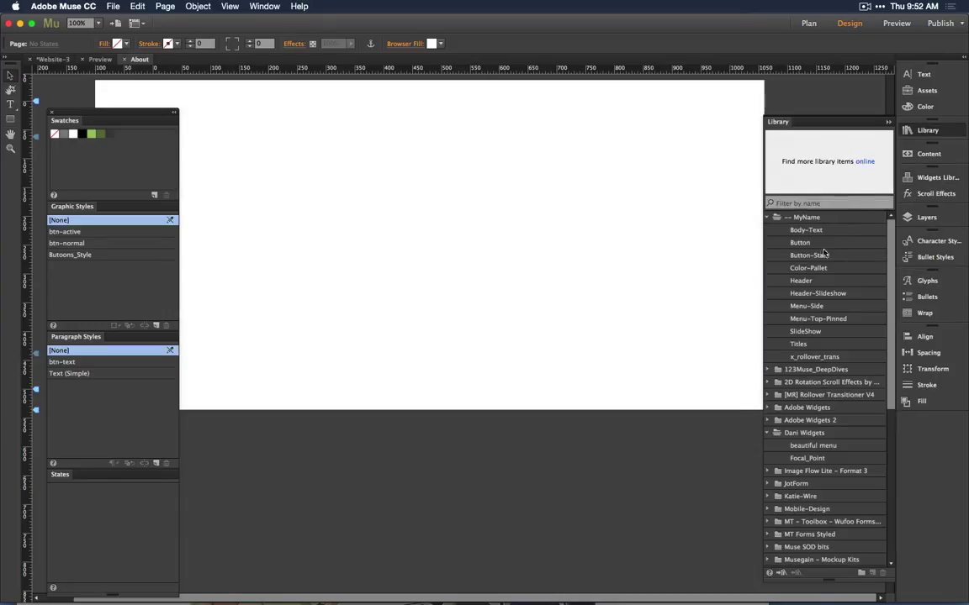
click(824, 257)
drag(824, 257, 327, 149)
click(622, 253)
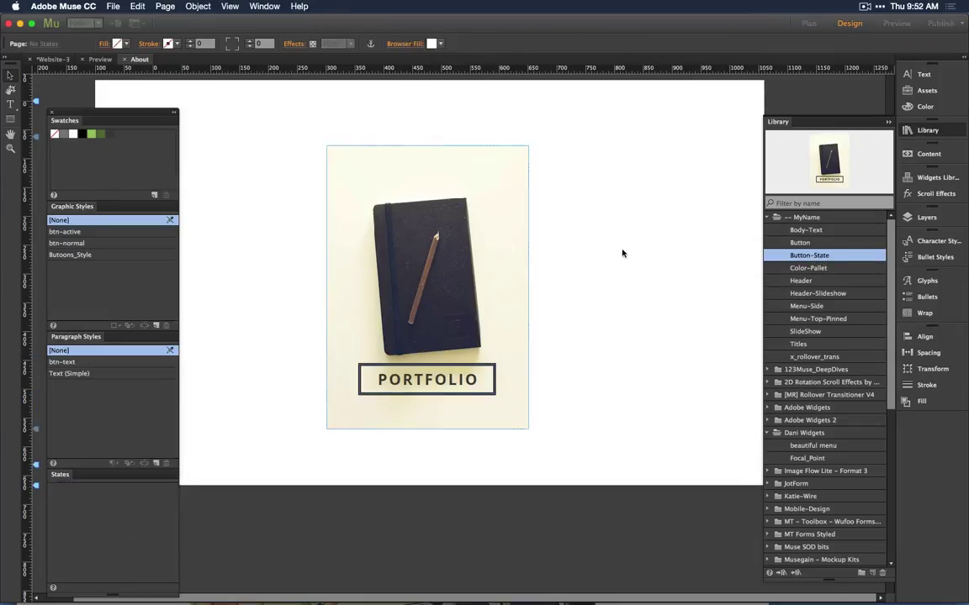
key(super+alt+e)
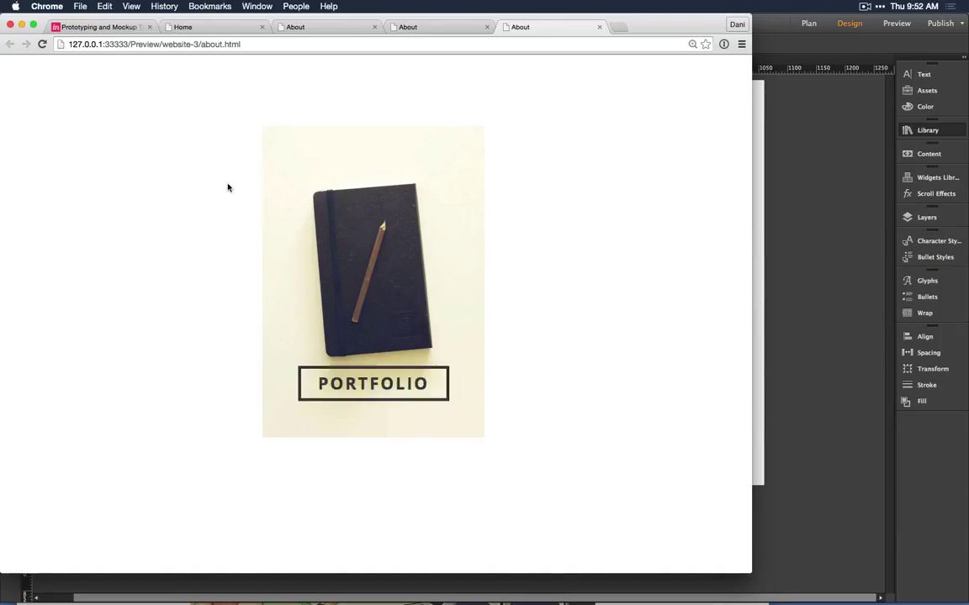
key(super+Tab)
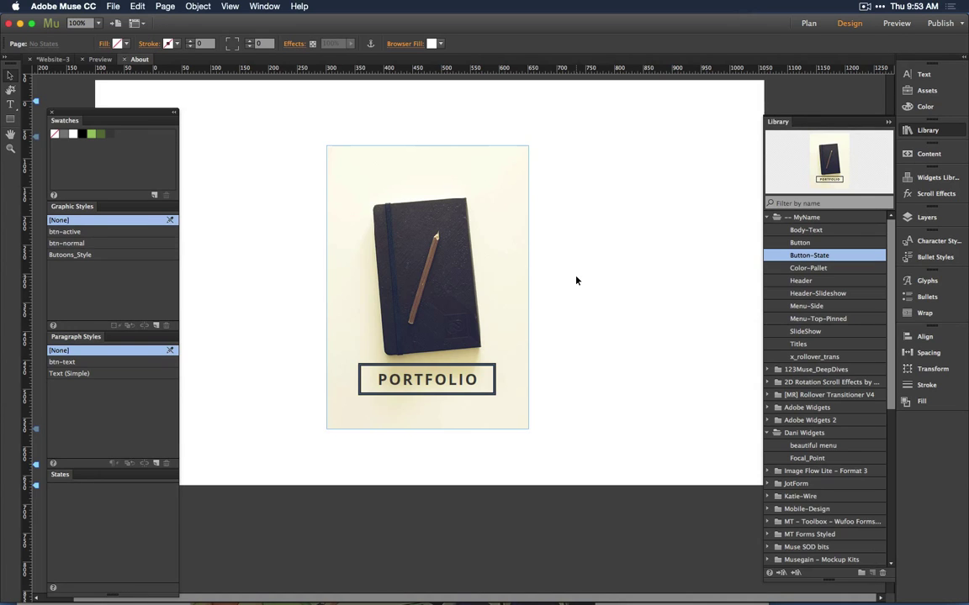
- Return to the site plan and open the Home page for editing
key(super+m)
double_click(145, 173)
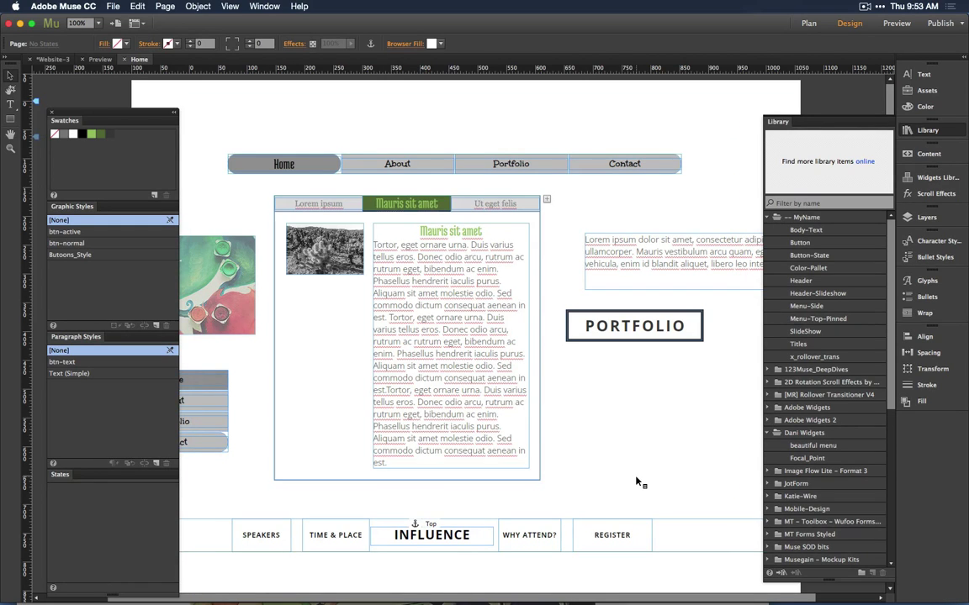
key(super+shift+e)
key(super+minus)
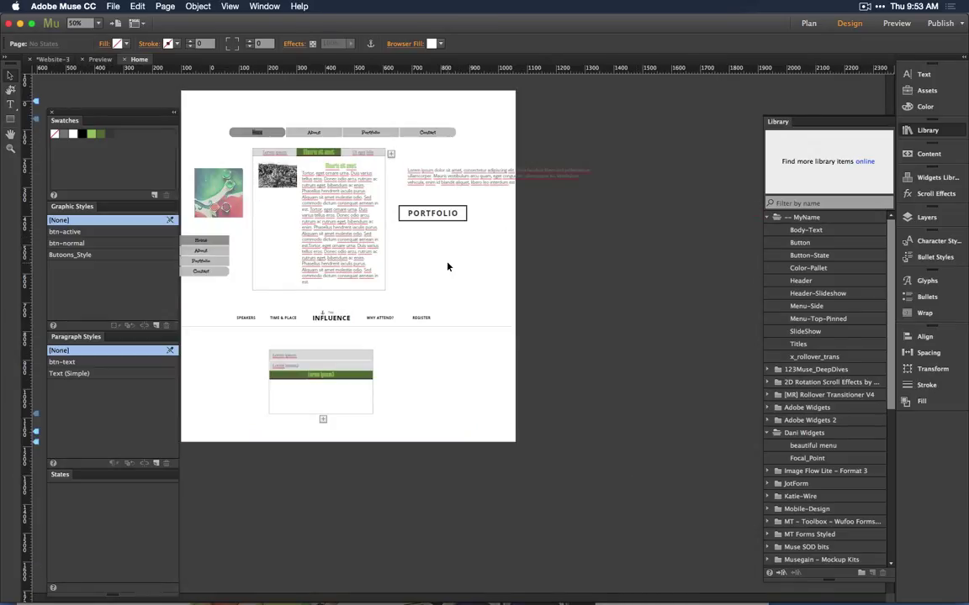
key(super+equal)
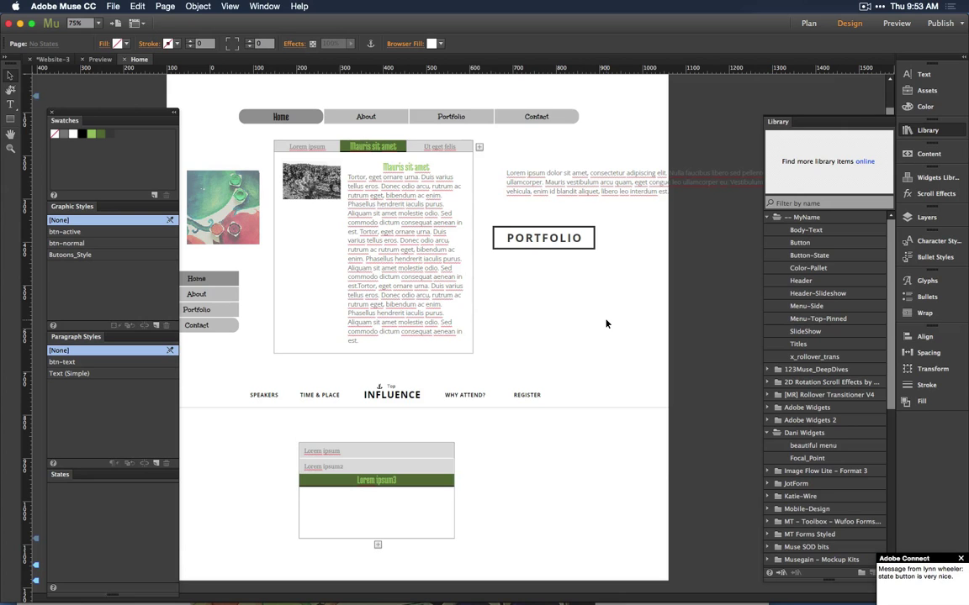
key(super+Tab)
key(super+Tab)
- Place a Blank composition widget from the Widgets Library below the PORTFOLIO button on the Home page
click(829, 358)
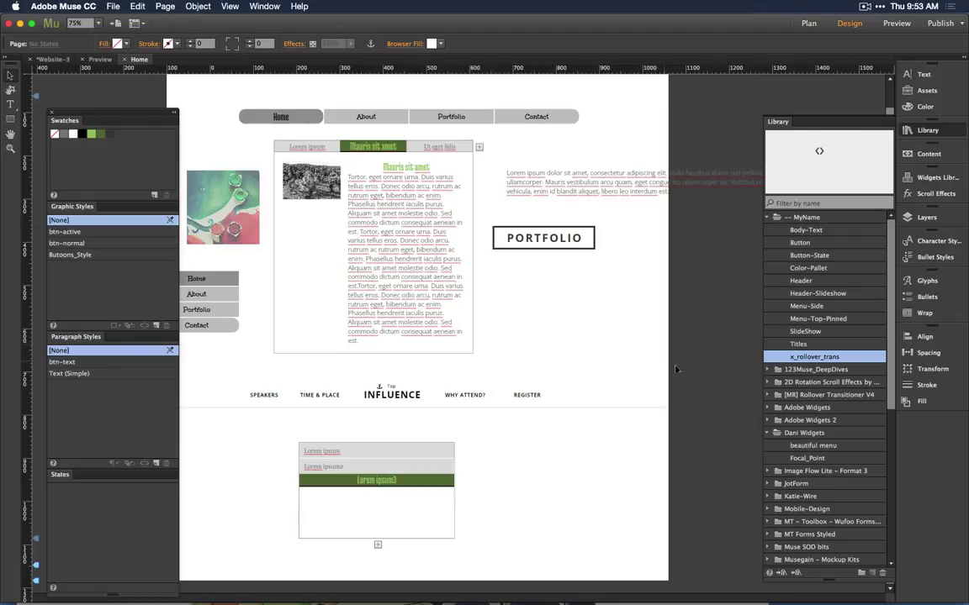
click(768, 217)
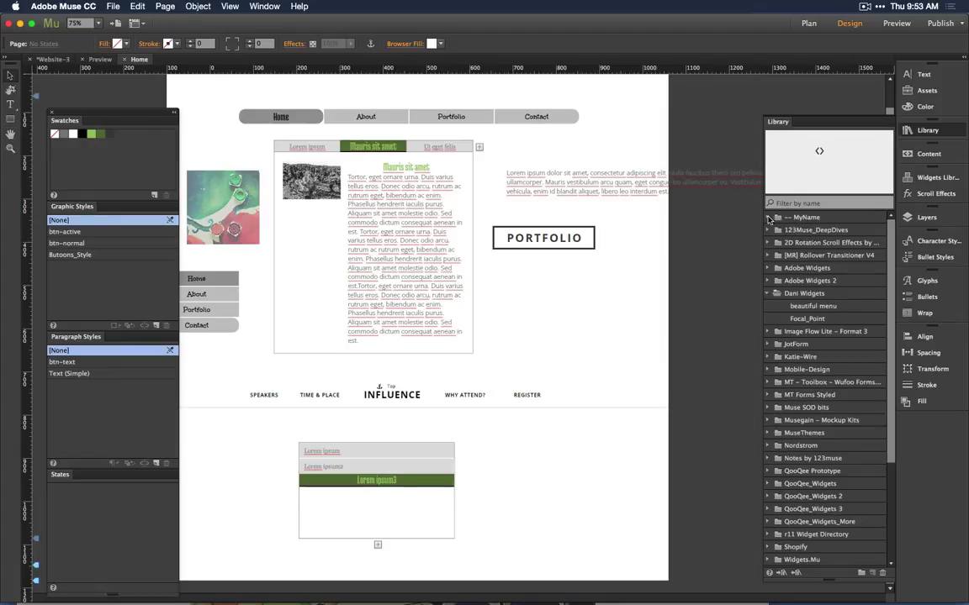
click(946, 178)
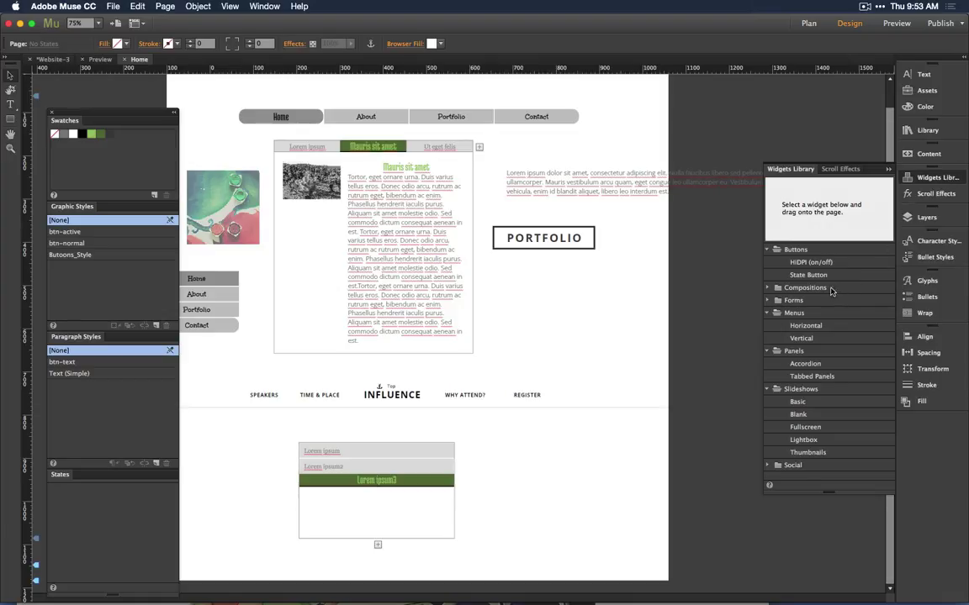
click(775, 289)
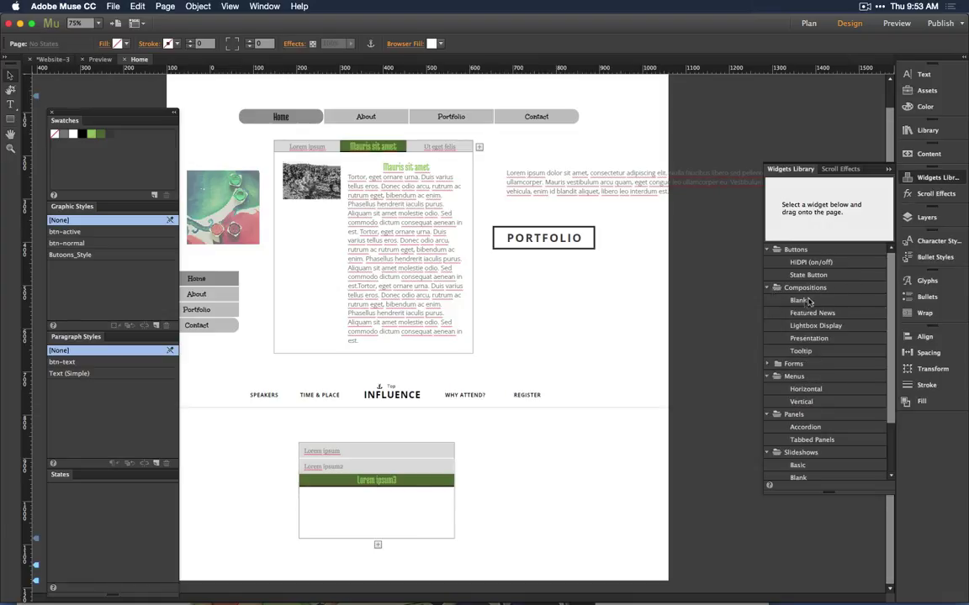
click(800, 301)
drag(803, 303, 549, 299)
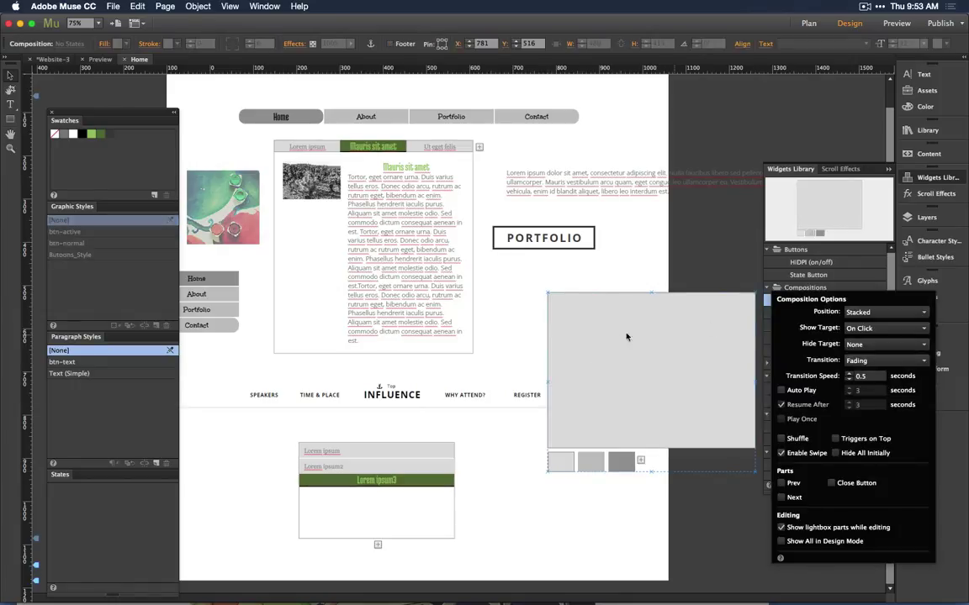
drag(625, 336, 586, 318)
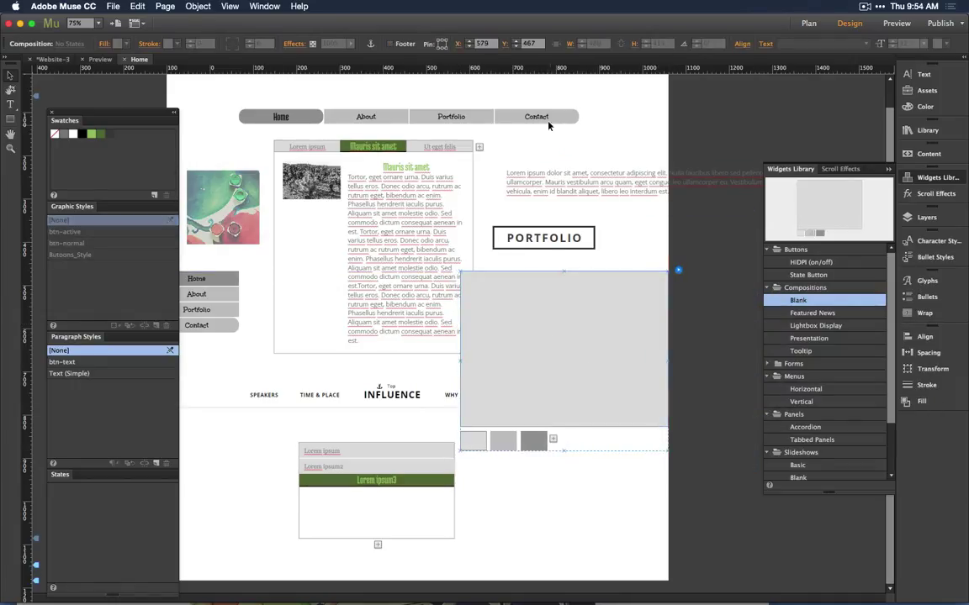
- Review the Blank composition's options and delete the widget from the Home page
click(678, 271)
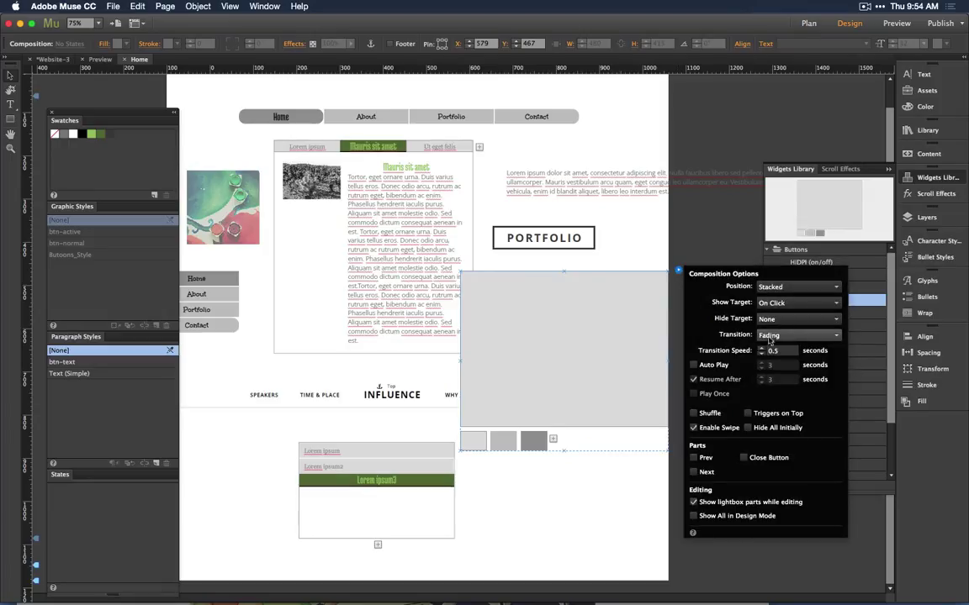
click(620, 335)
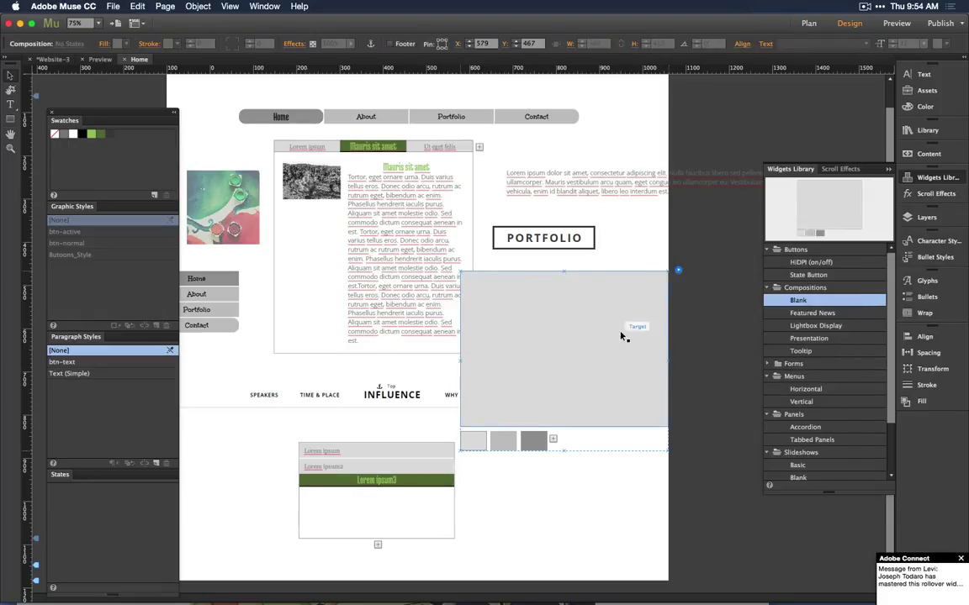
key(Delete)
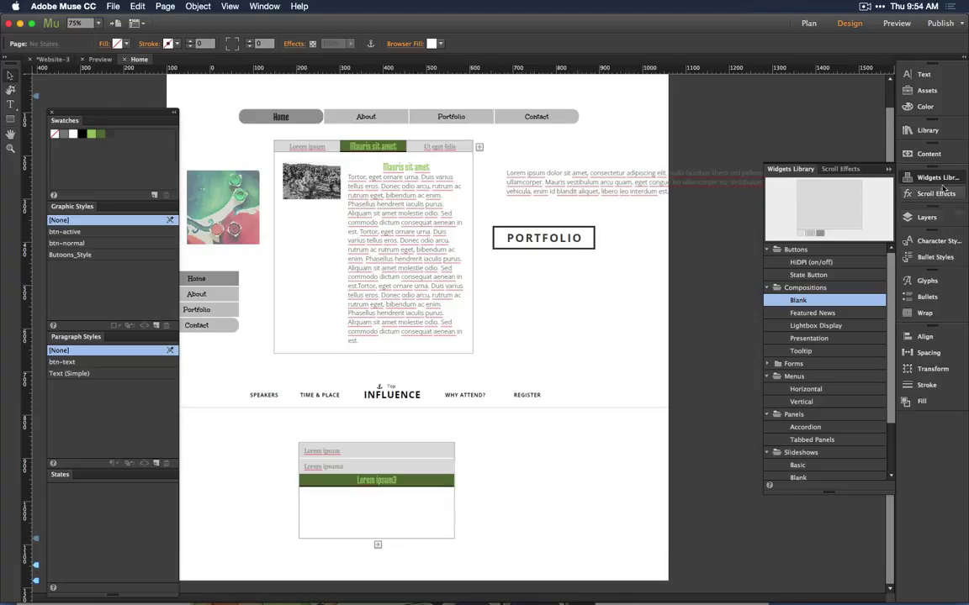
- Place the x_rollover_trans item from the -- MyName library folder above the Home page's horizontal menu and check its easing style choices
click(930, 133)
click(929, 131)
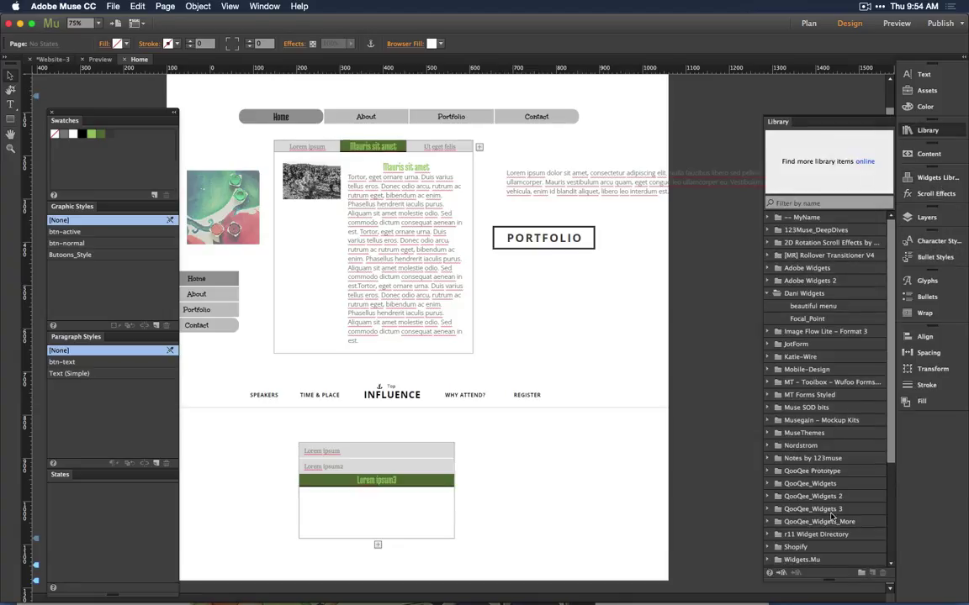
click(819, 221)
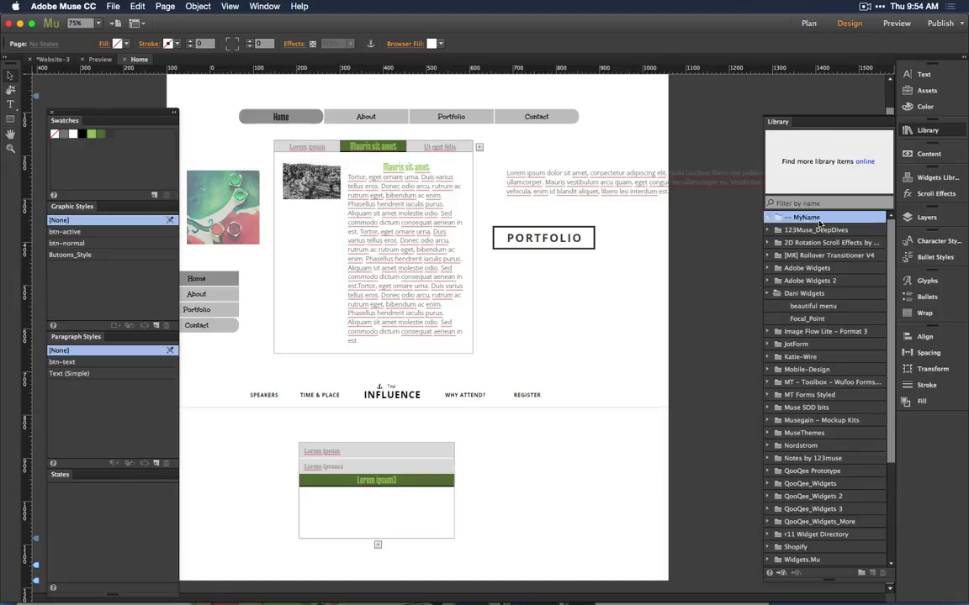
double_click(818, 219)
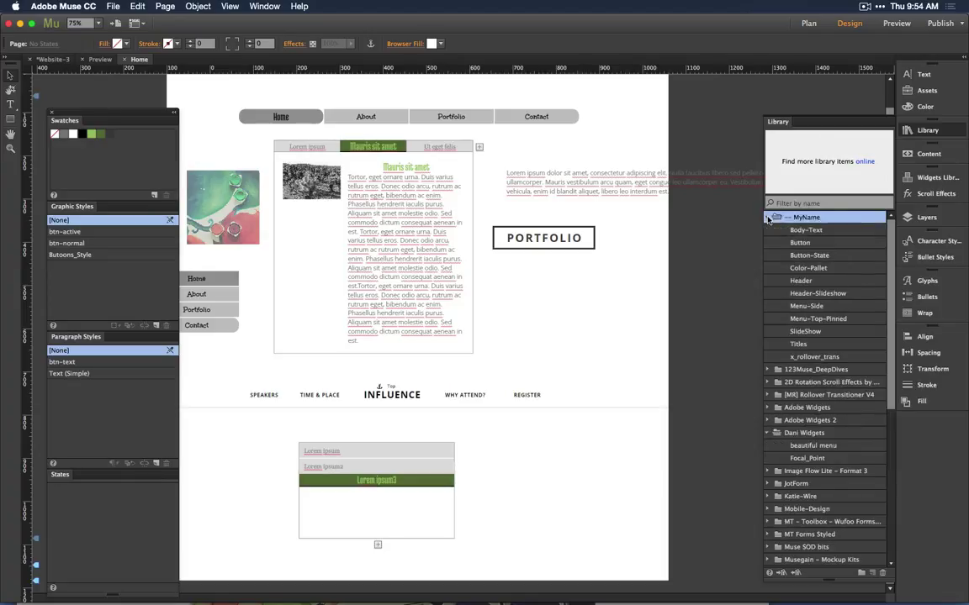
click(814, 357)
drag(814, 357, 624, 87)
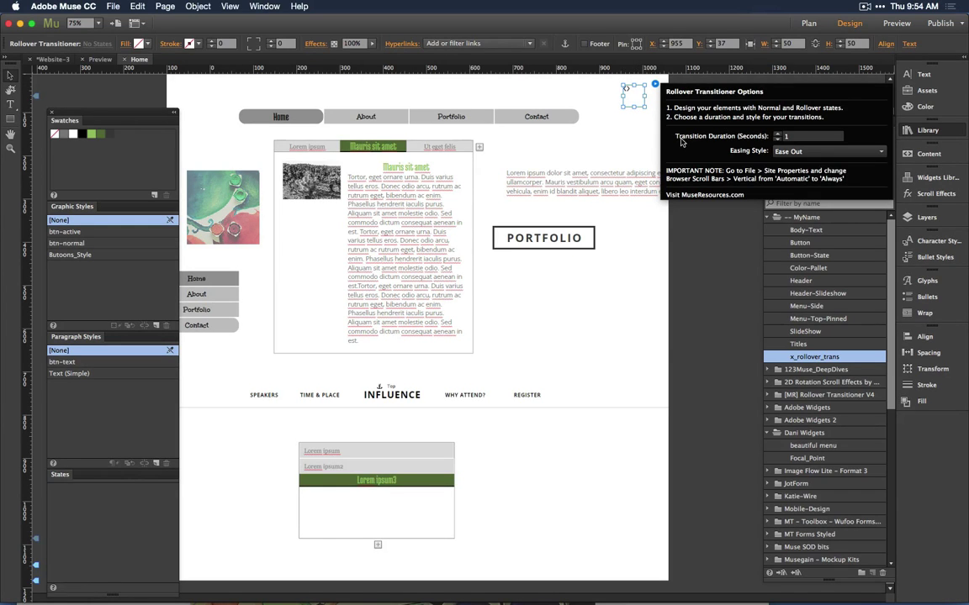
click(787, 153)
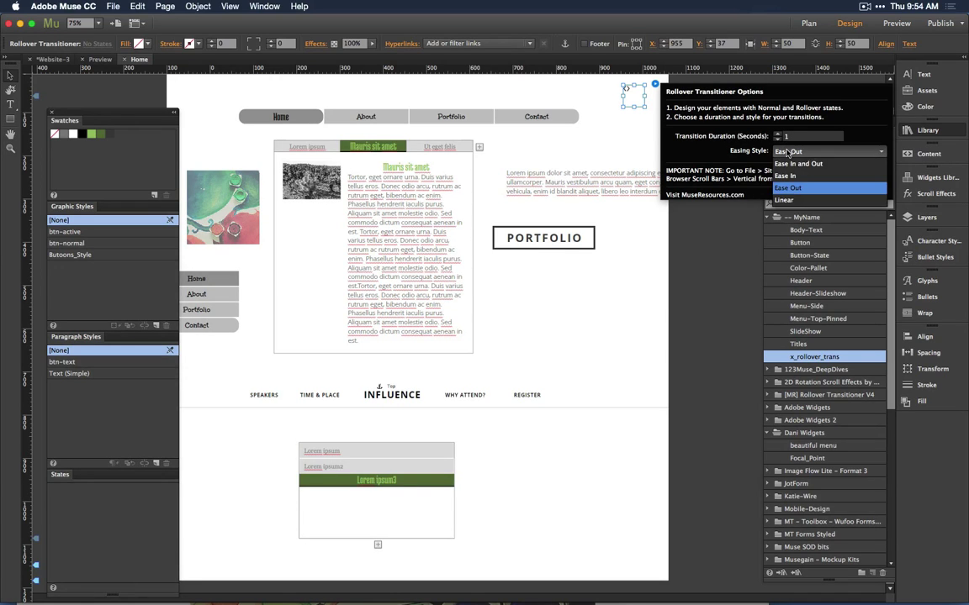
click(805, 172)
key(Escape)
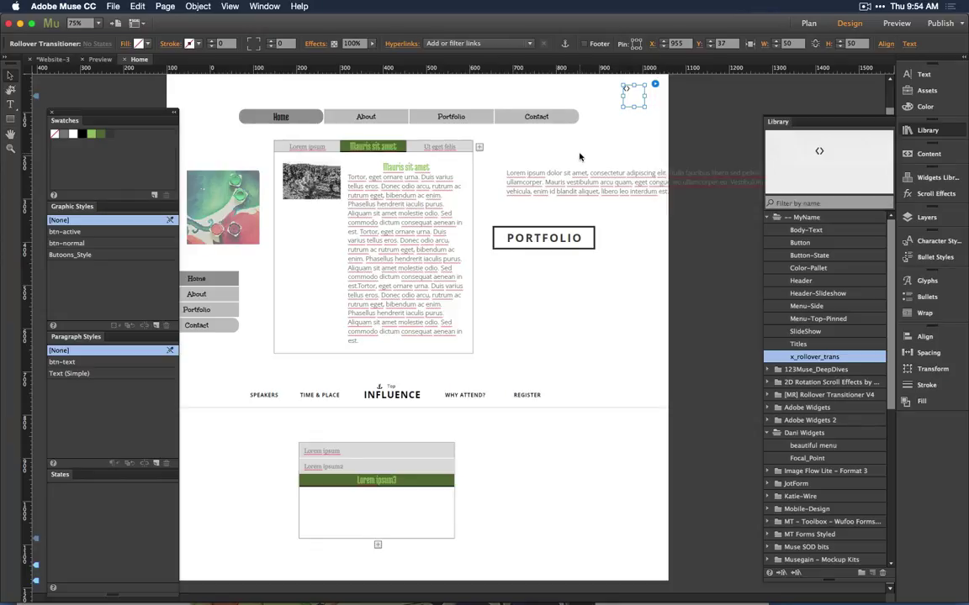
click(580, 157)
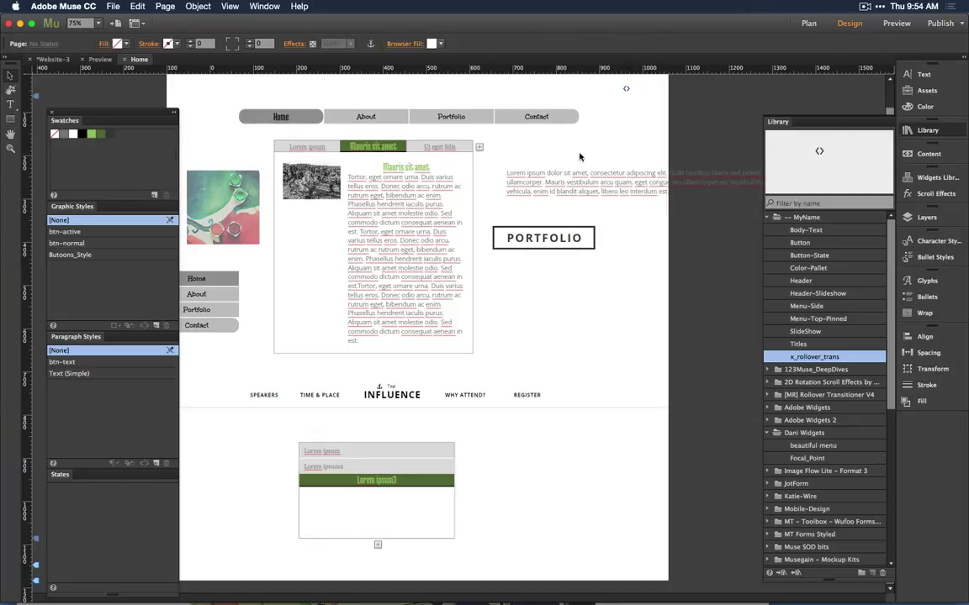
- Preview the Home page in the browser and test the transitions on the tabbed panel and the PORTFOLIO button
key(super+p)
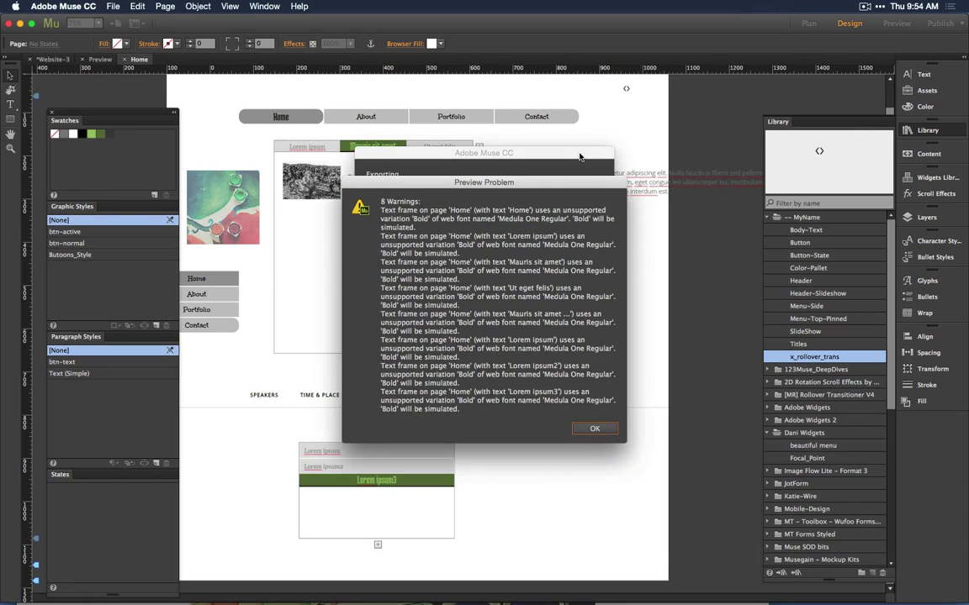
click(593, 428)
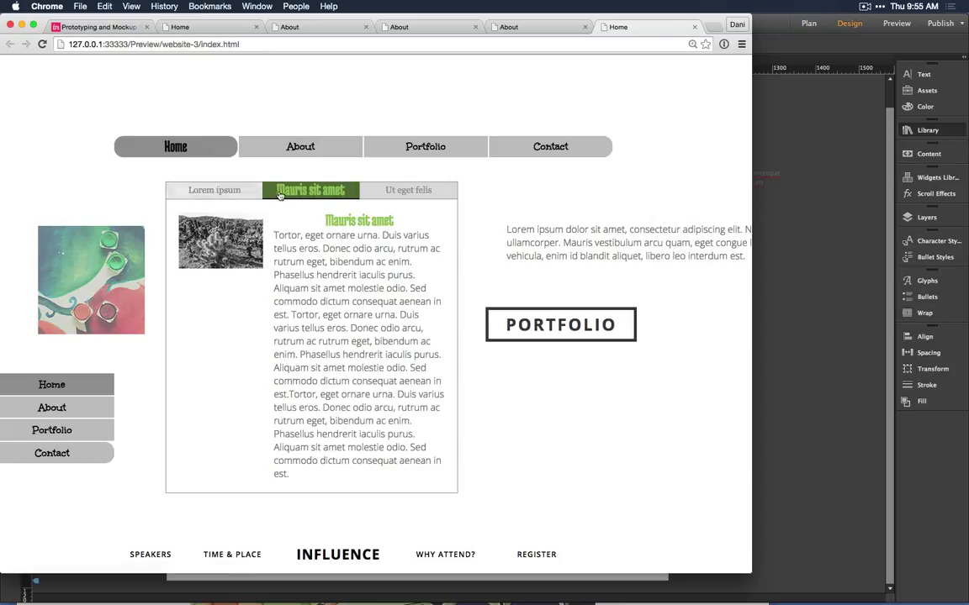
click(372, 194)
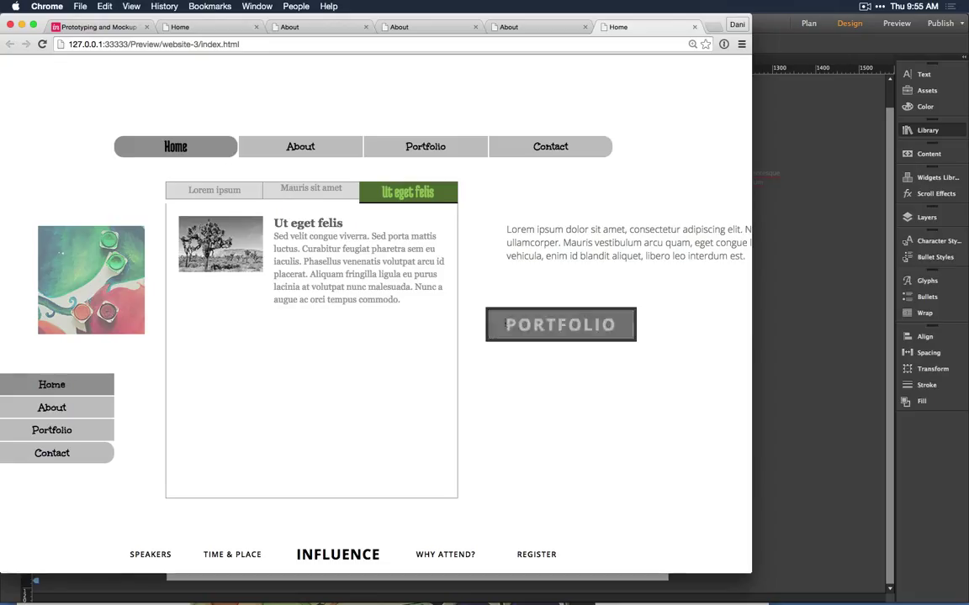
click(301, 198)
click(226, 196)
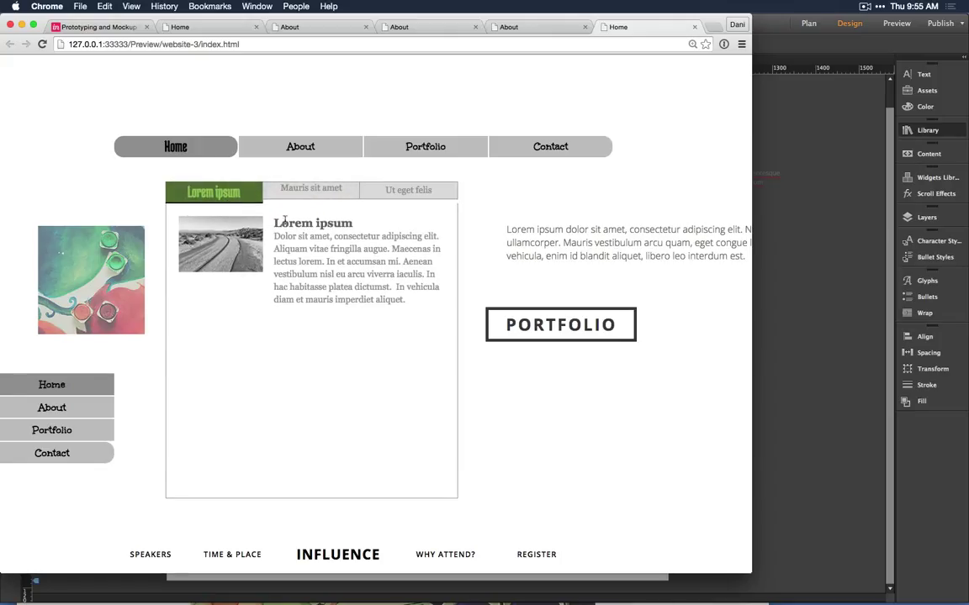
click(337, 191)
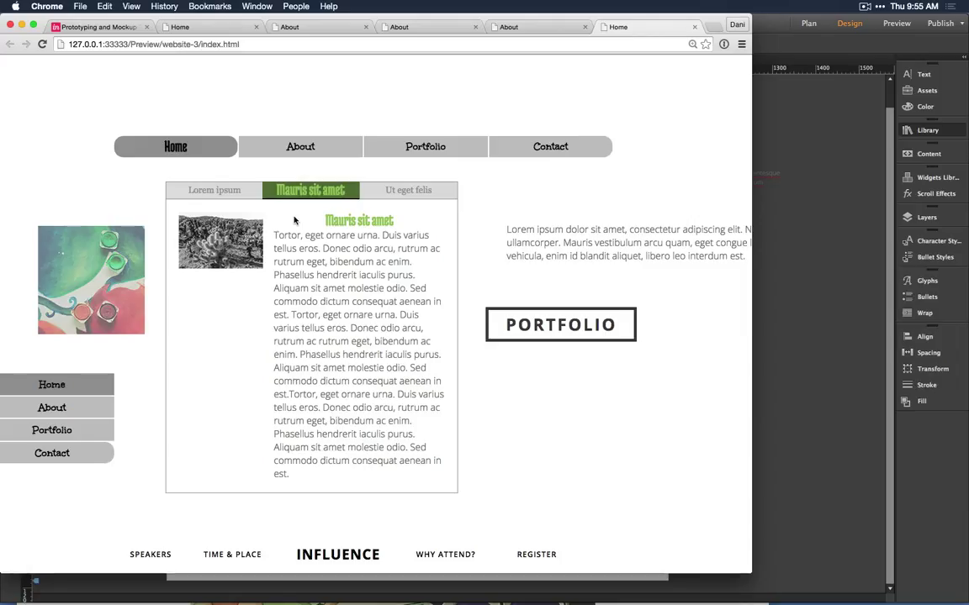
click(374, 196)
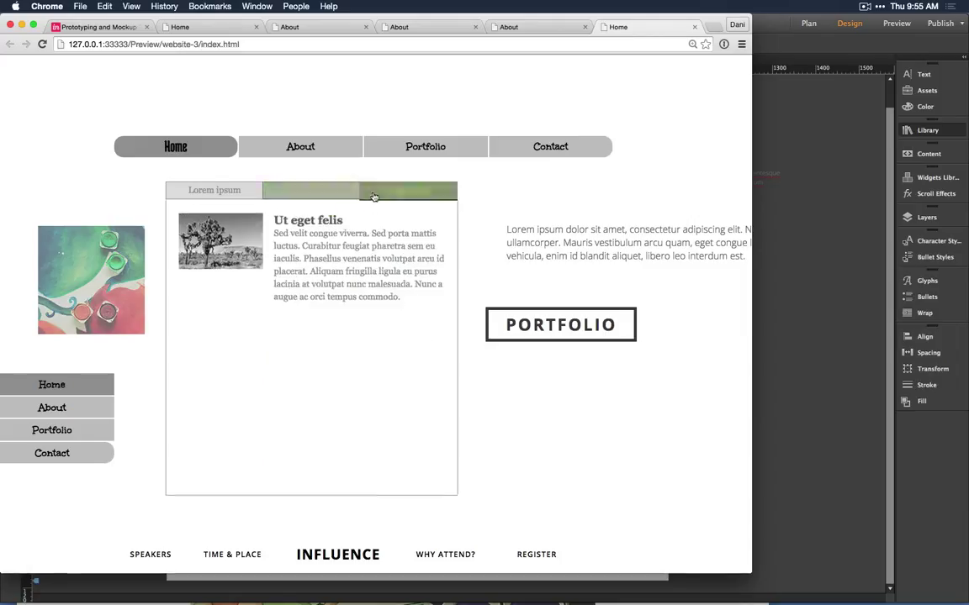
click(201, 195)
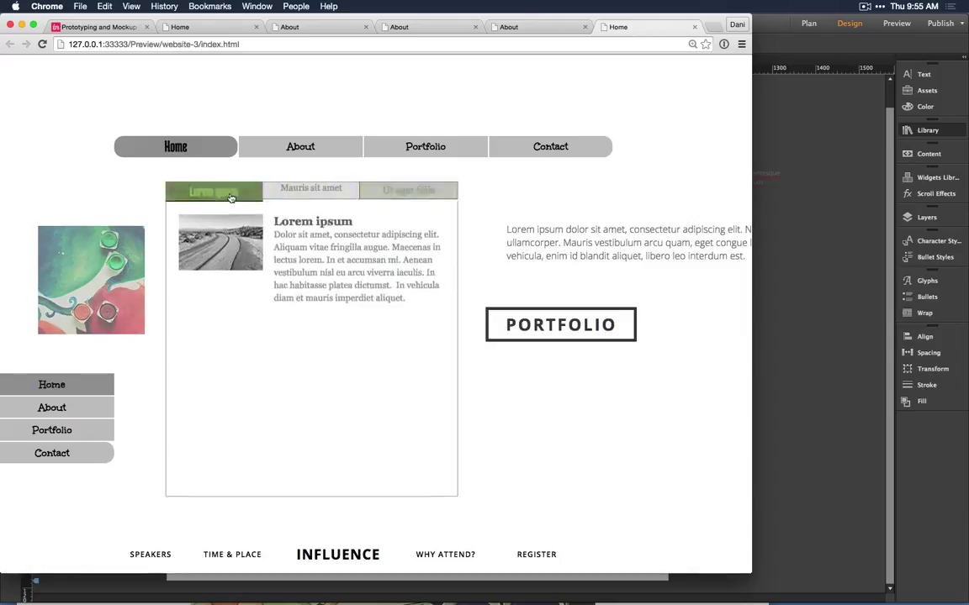
click(281, 199)
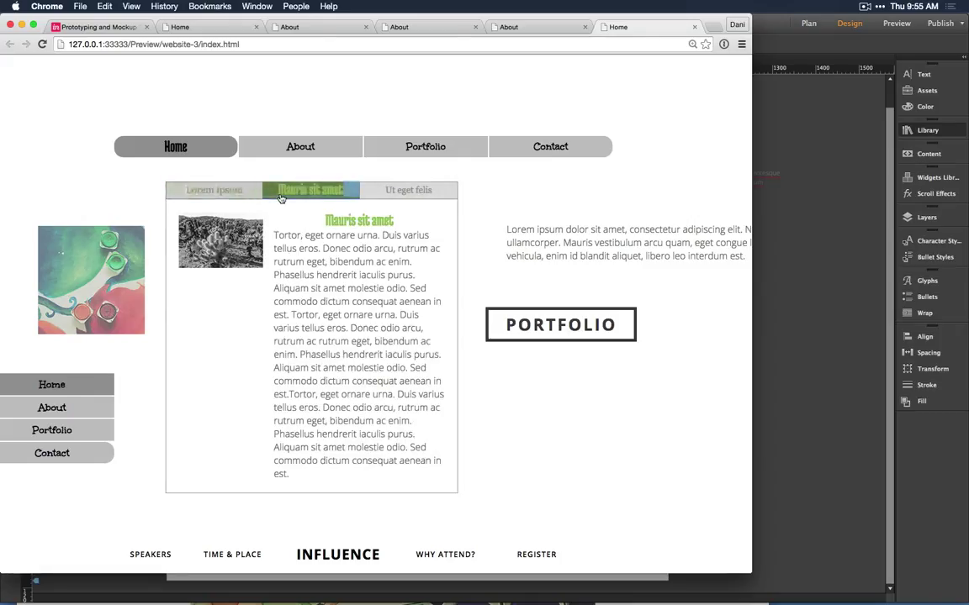
click(398, 193)
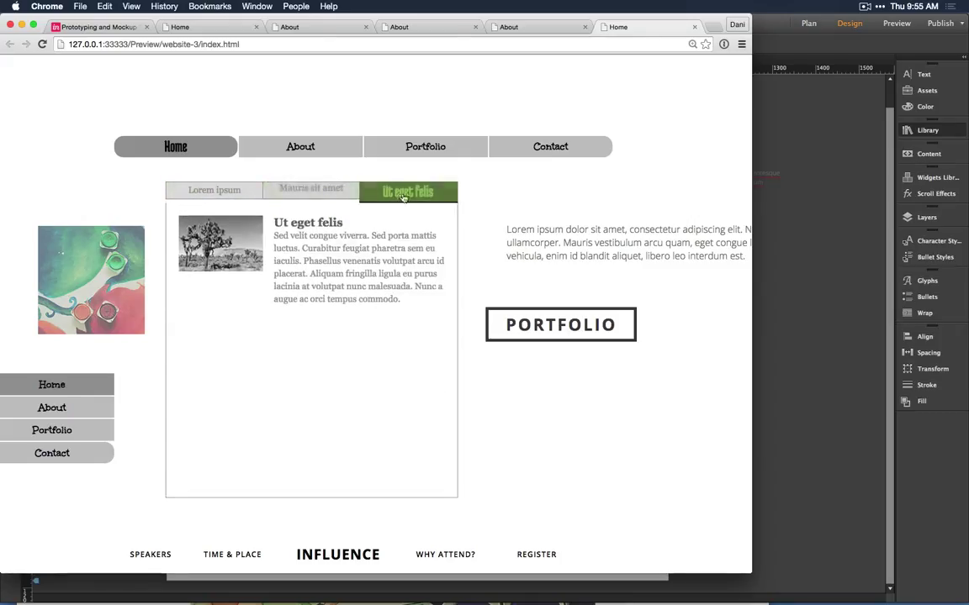
- Switch to the Adobe Connect meeting, check the Closing layout and return to the Sharing layout
key(super+Tab)
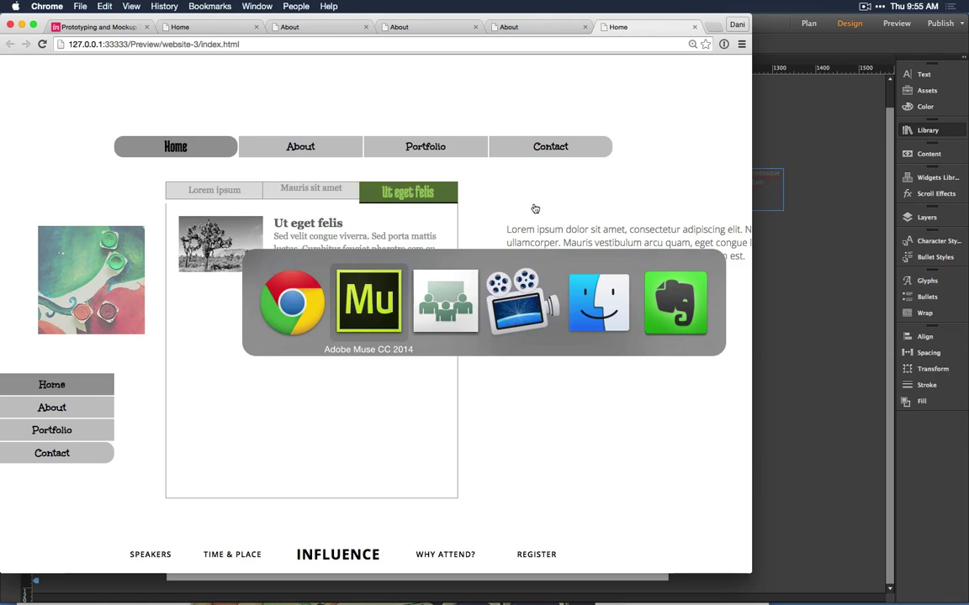
mouse_move(616, 582)
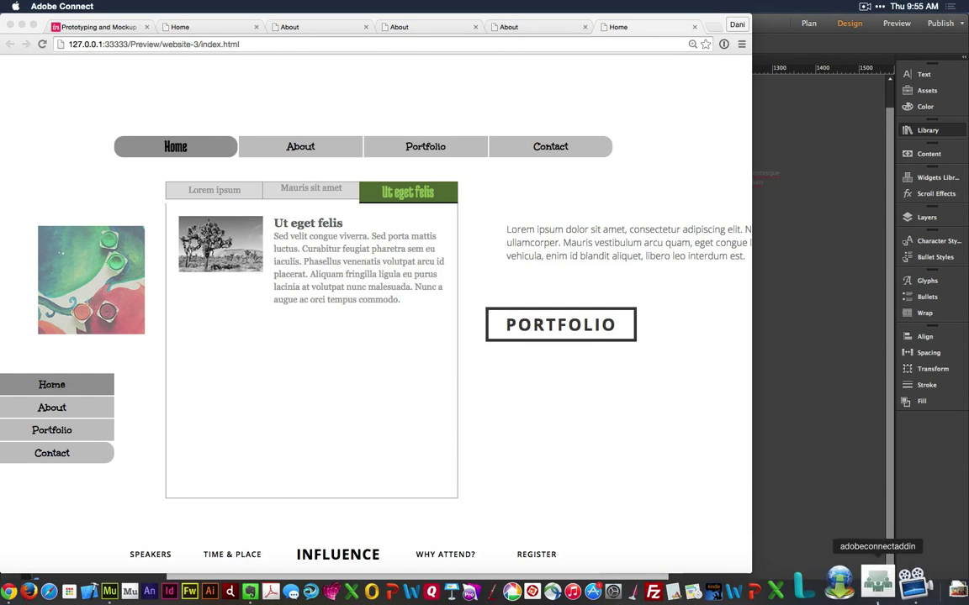
click(877, 582)
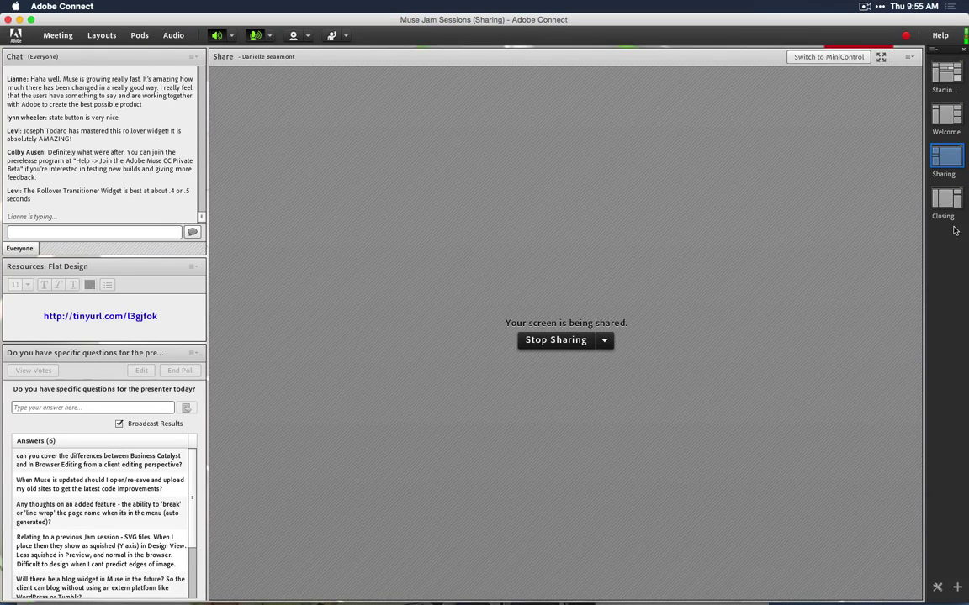
click(953, 200)
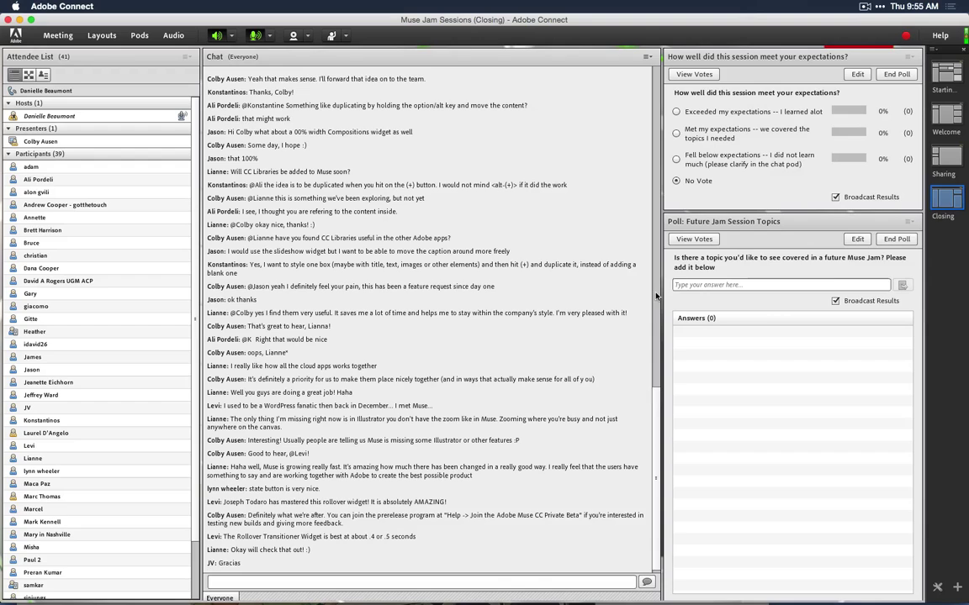
click(941, 157)
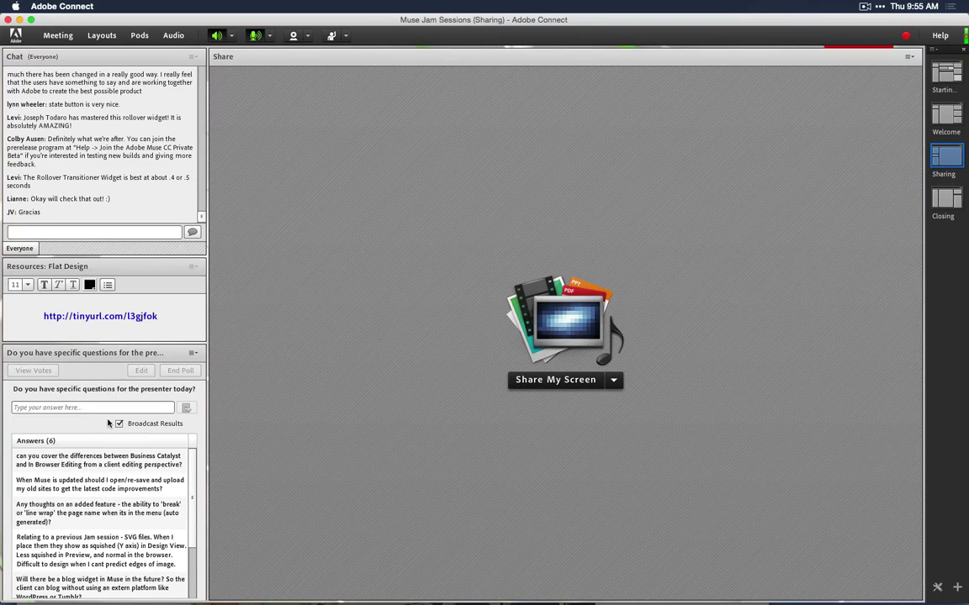
- Read through the audience's answers in the poll of questions for the presenter
click(134, 471)
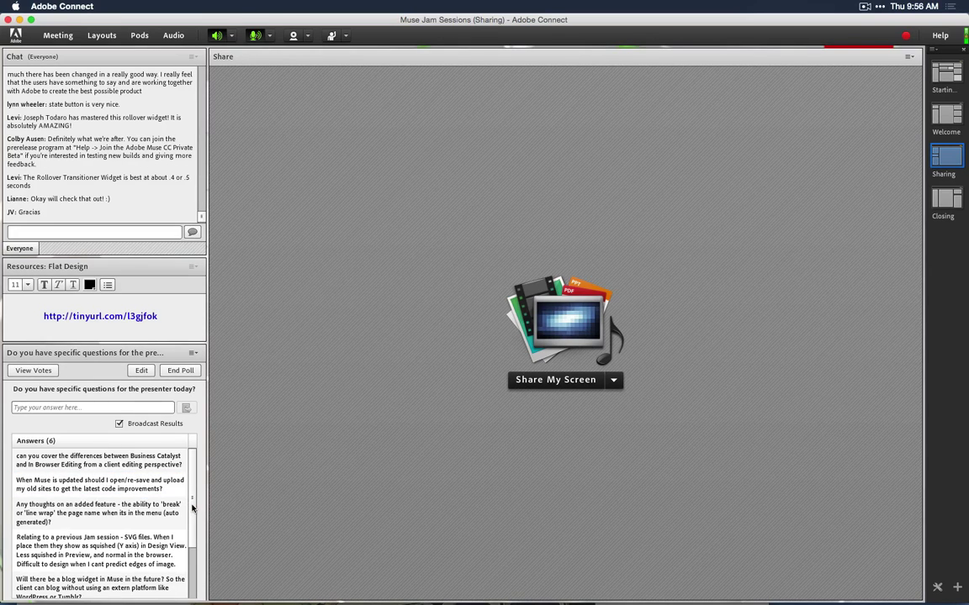
scroll(184, 548, down, 1)
scroll(185, 552, up, 1)
click(124, 507)
click(125, 507)
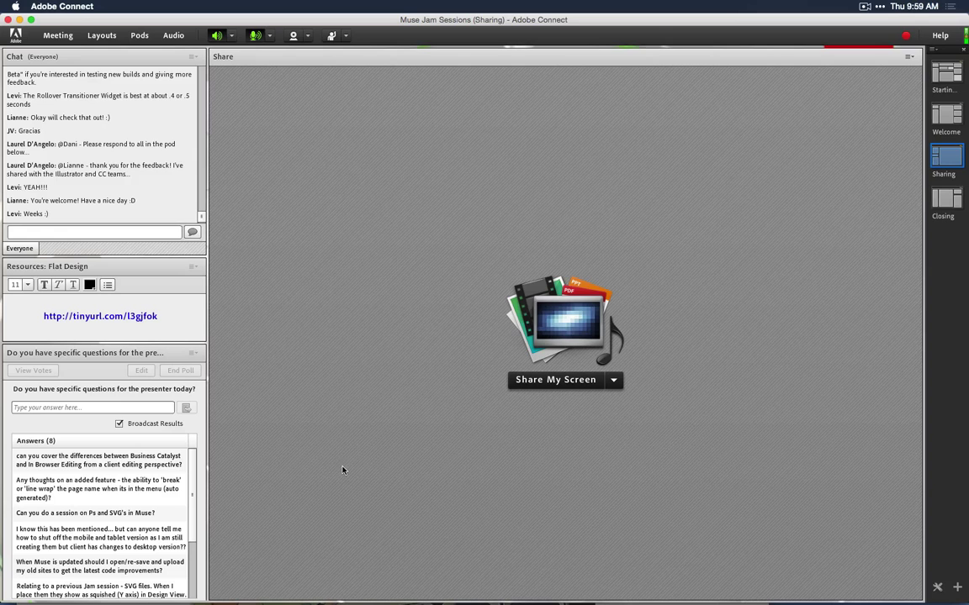
- Share the screen in the meeting and switch to Adobe Muse
click(542, 380)
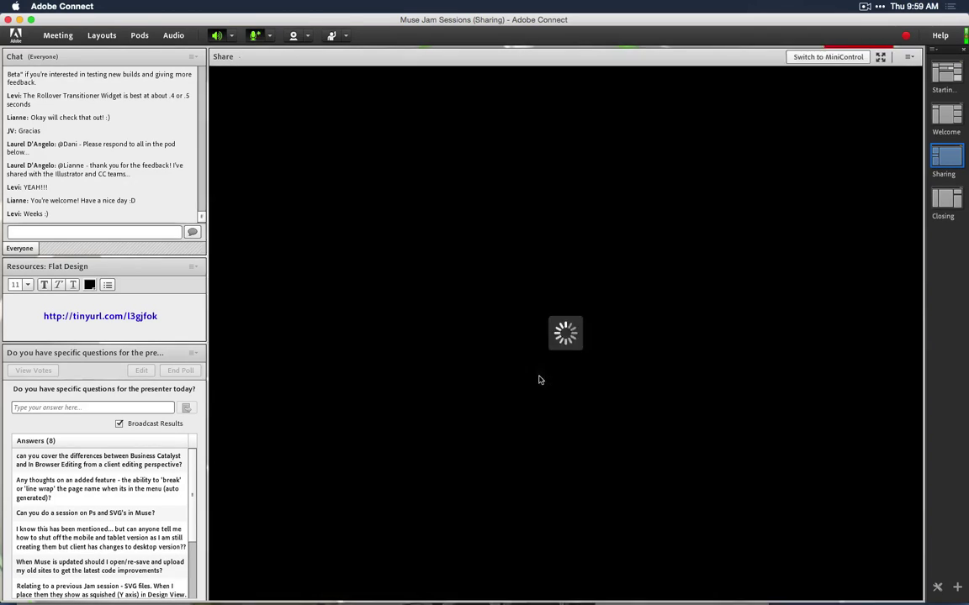
click(683, 453)
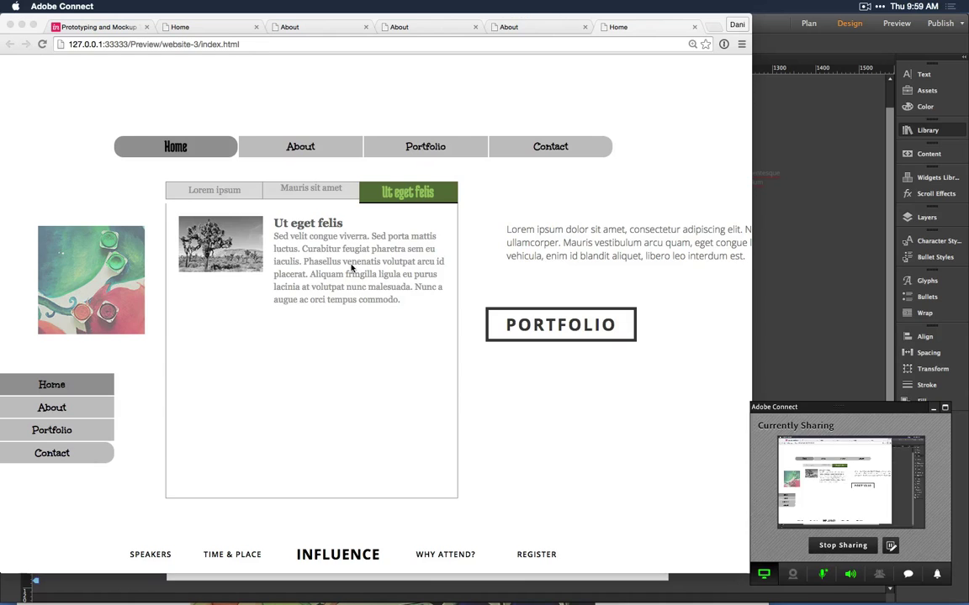
key(super+Tab)
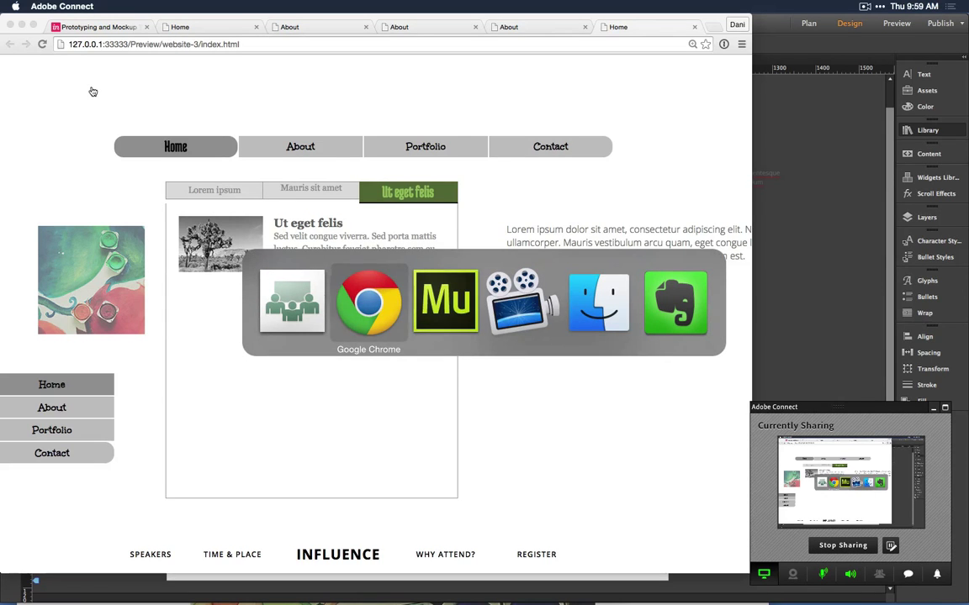
key(super+Tab)
- Open the recent site Starter_01.muse and postpone reviewing the changes in its web version
click(112, 6)
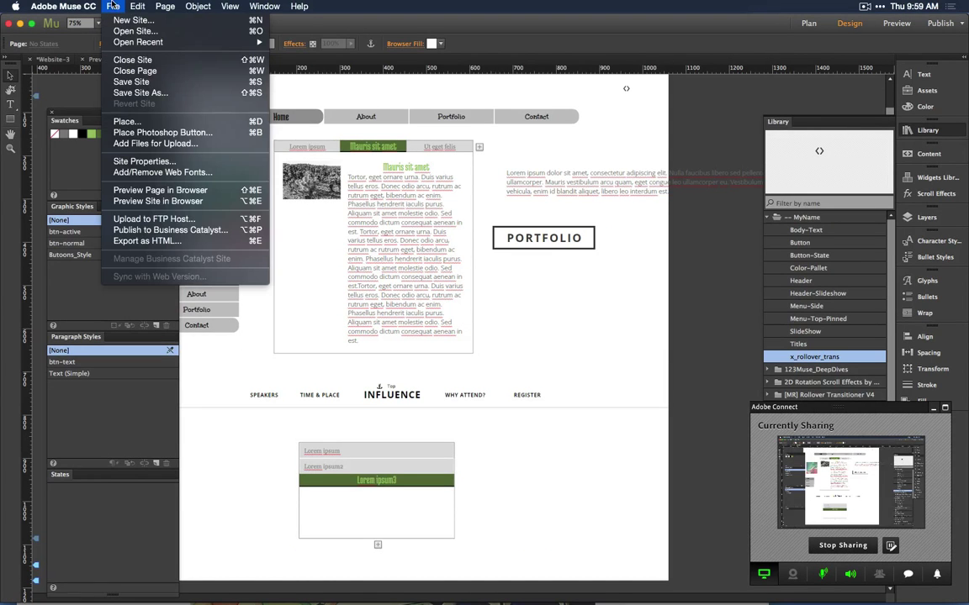
mouse_move(149, 38)
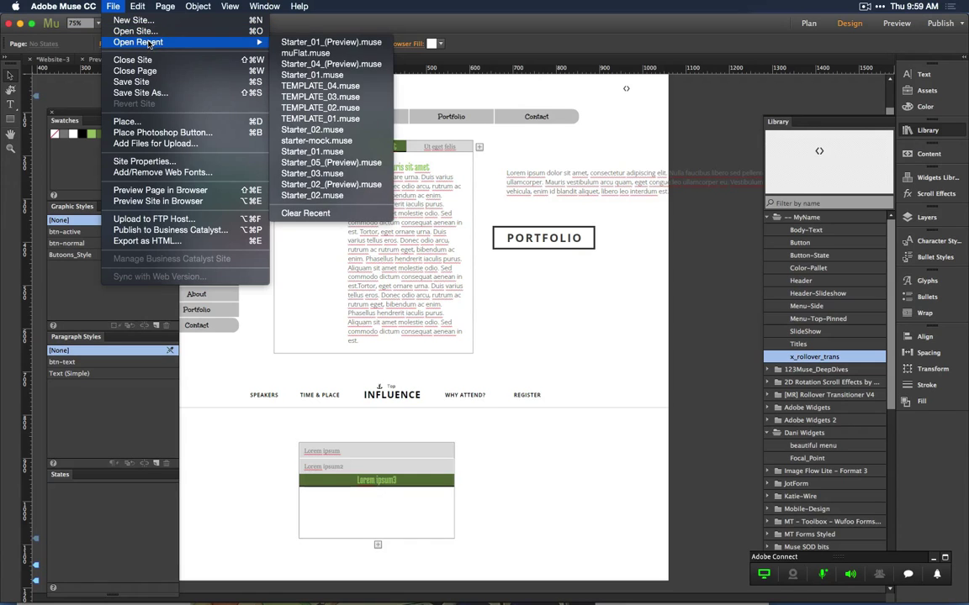
click(313, 74)
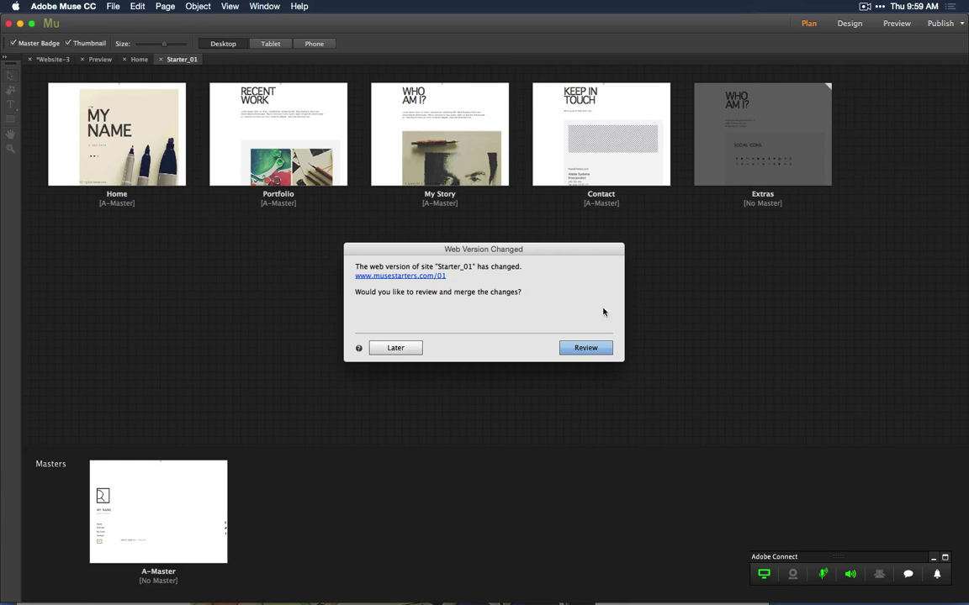
click(400, 348)
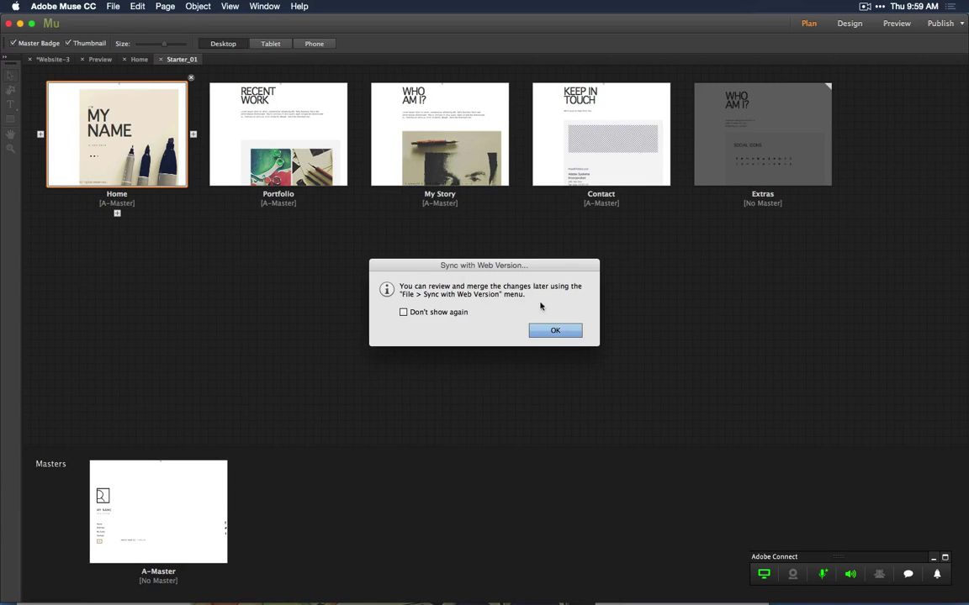
click(557, 328)
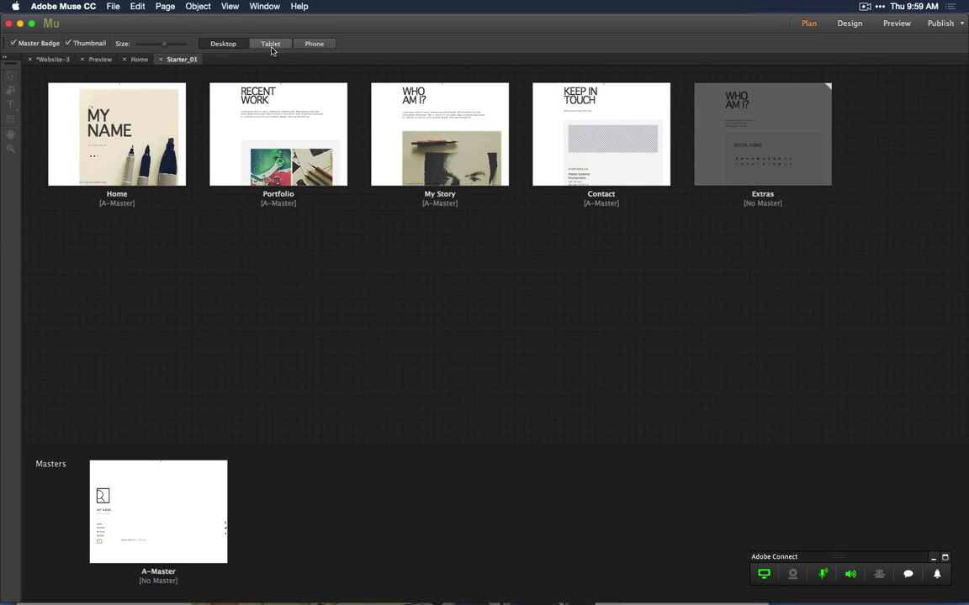
- Look through the site plan in the Tablet, Phone and Desktop layouts, finishing on the Phone layout
click(269, 44)
click(314, 44)
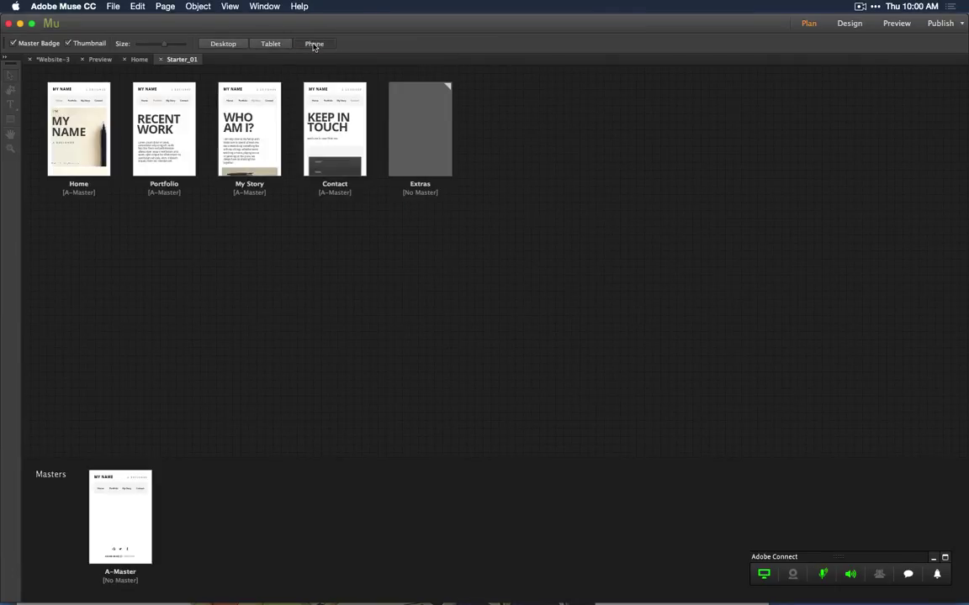
click(218, 45)
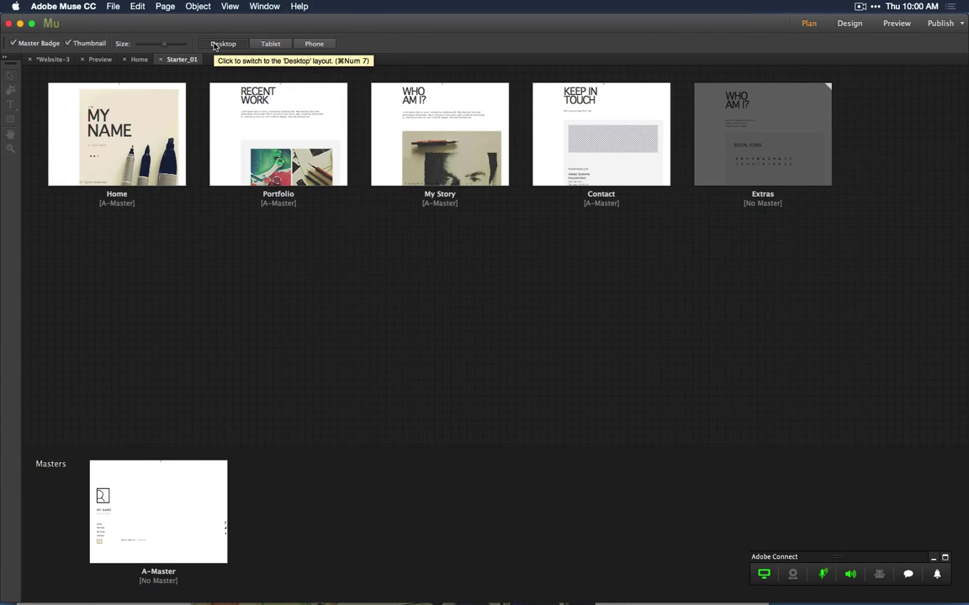
click(268, 43)
click(313, 46)
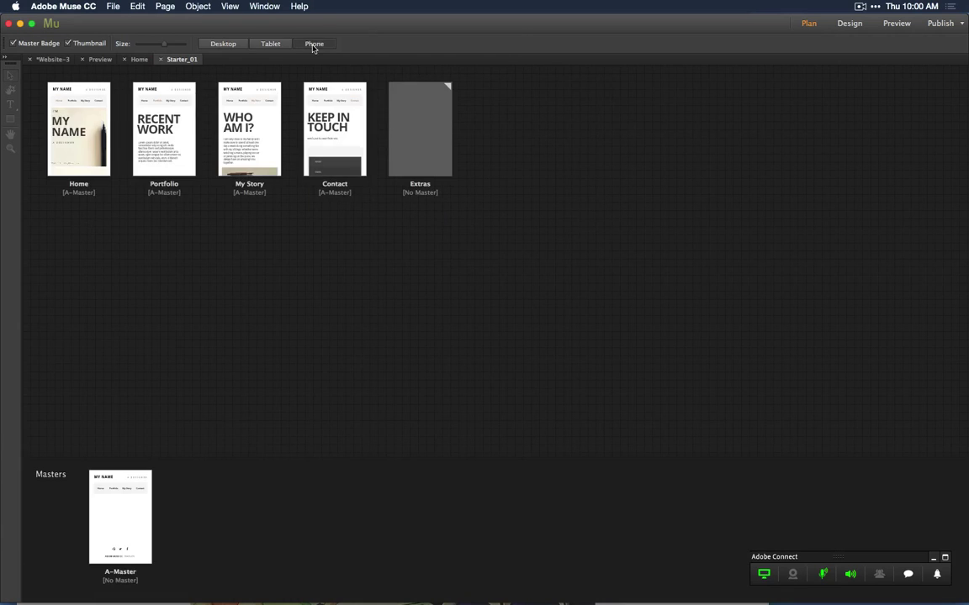
- Open the site properties and compare the layout settings of the Desktop, Tablet and Phone versions
click(113, 7)
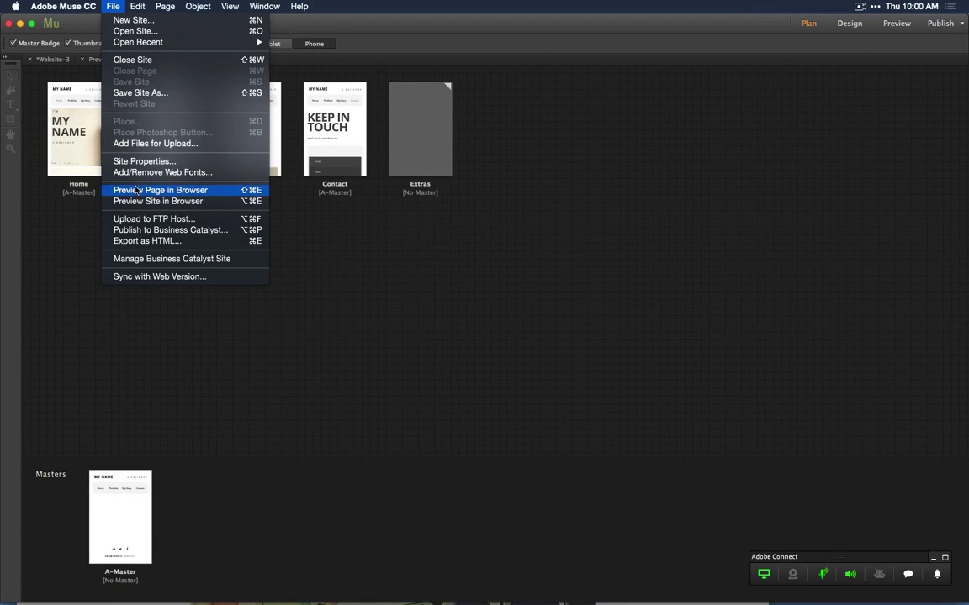
click(139, 162)
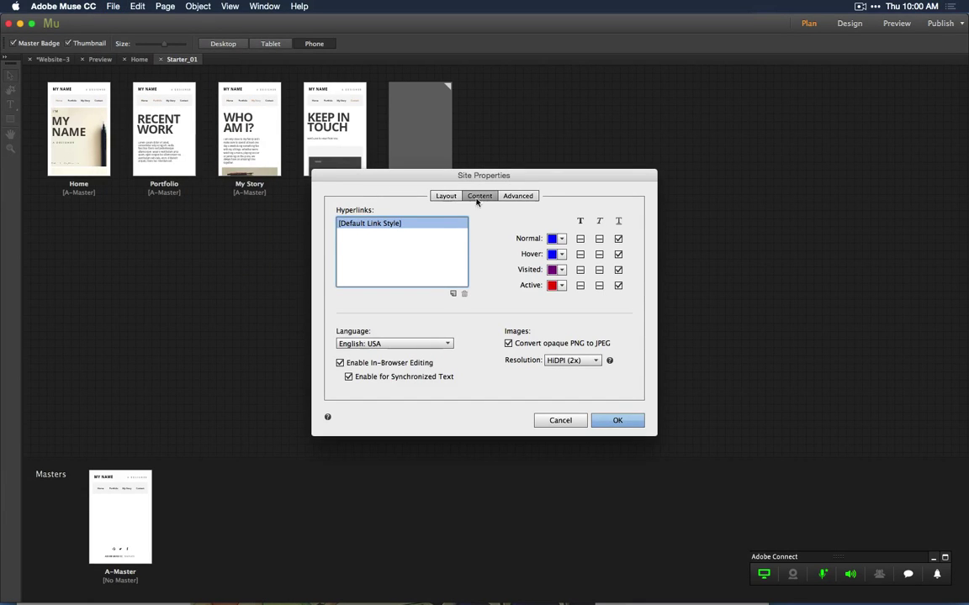
click(447, 196)
click(355, 217)
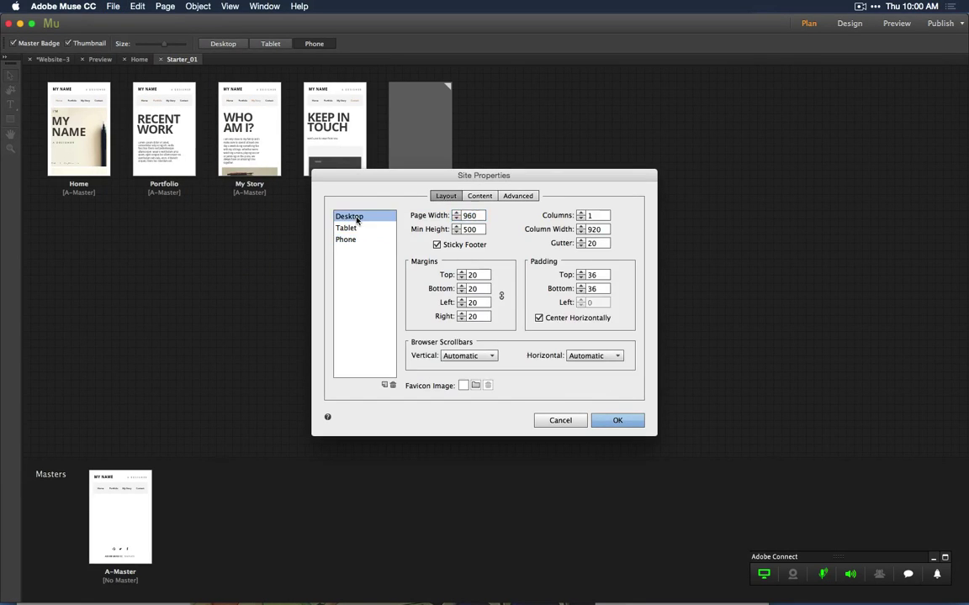
click(351, 228)
click(352, 242)
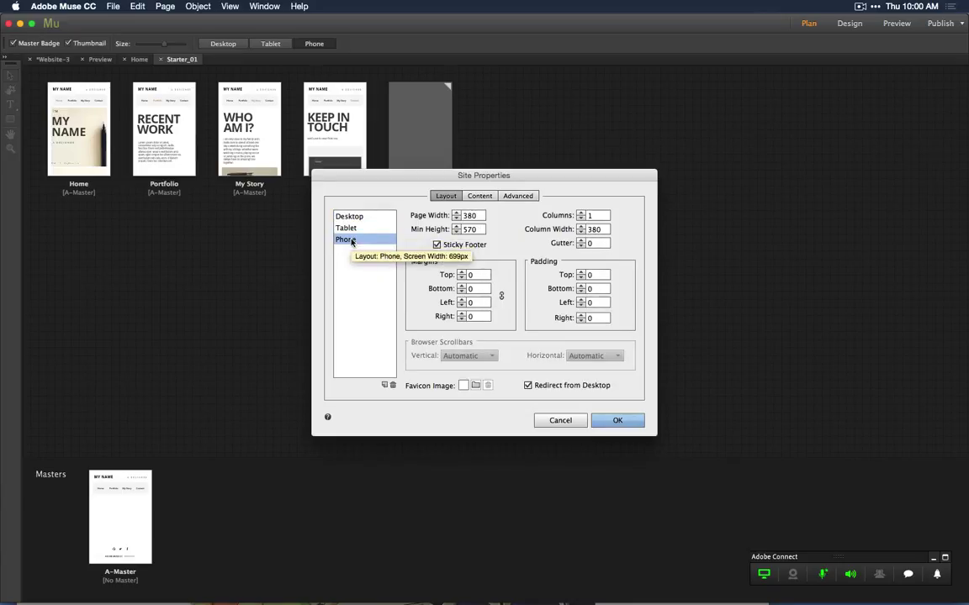
click(361, 221)
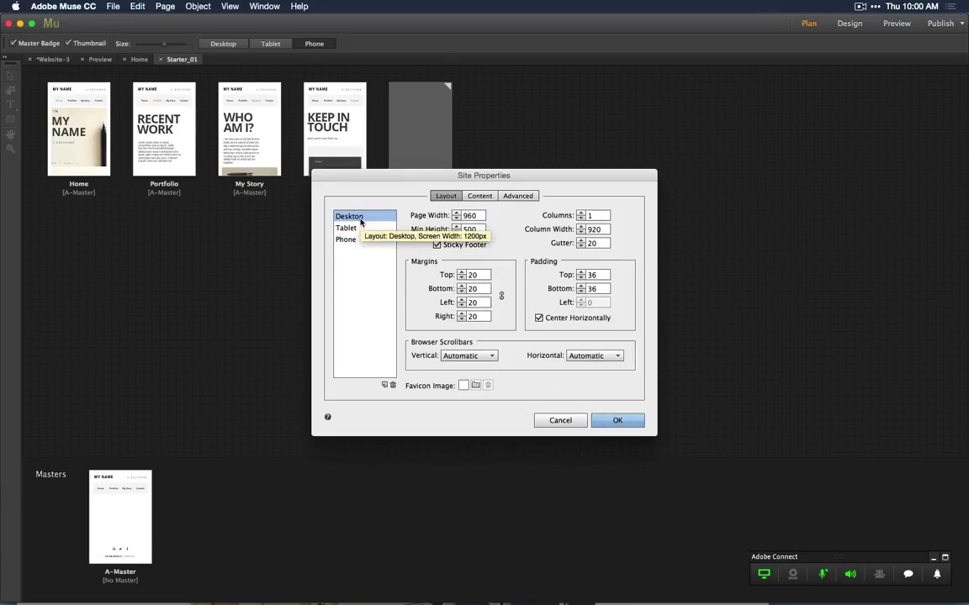
- Turn off Redirect from Desktop for the Tablet and Phone layouts, and discard the site property changes
click(349, 232)
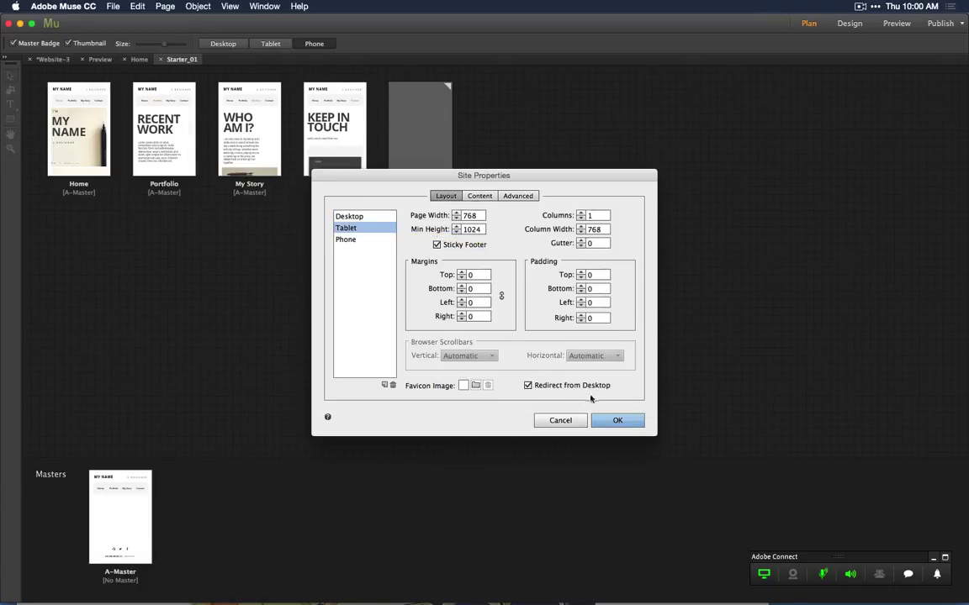
click(528, 386)
click(349, 241)
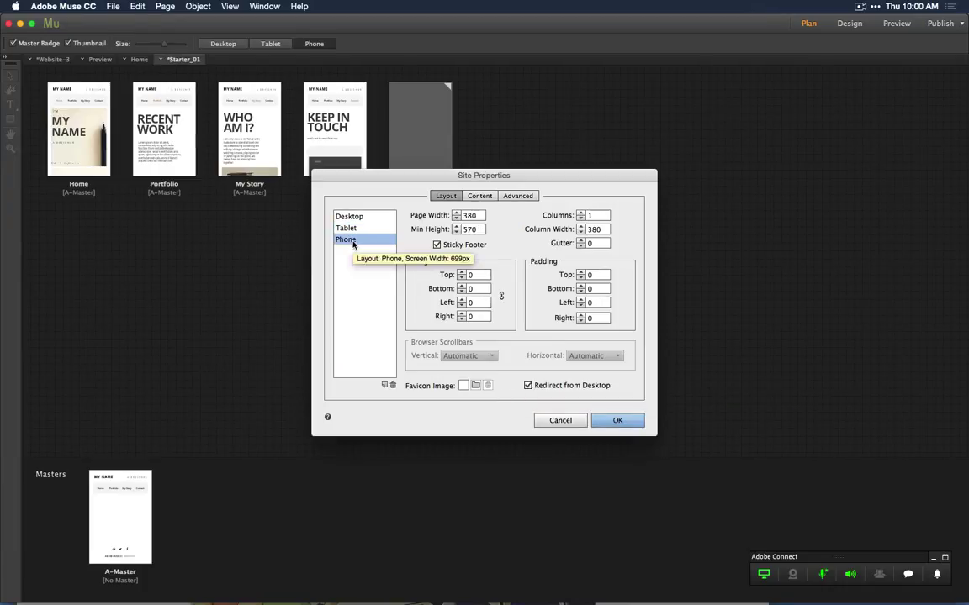
click(528, 386)
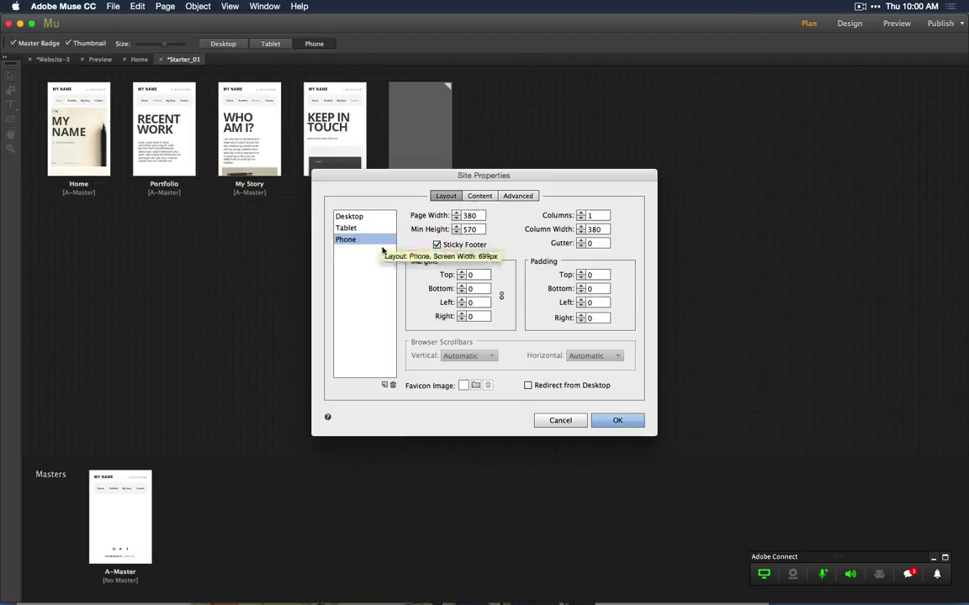
click(548, 423)
- Switch back to Adobe Connect and restore the full meeting window
key(super+Tab)
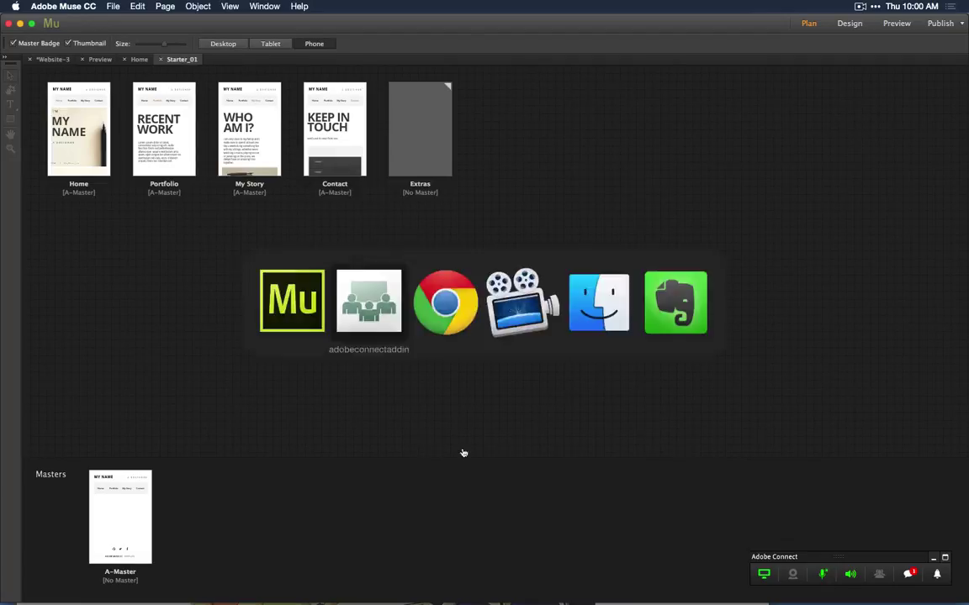
key(super+Tab)
key(super+Tab)
key(super+Tab)
key(super+Tab)
key(super+Tab)
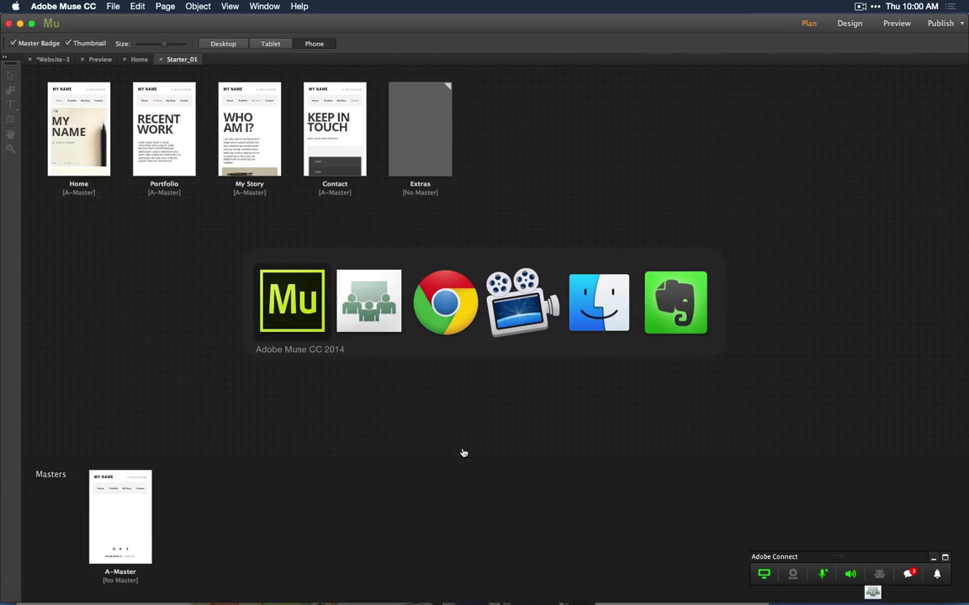
key(super+Tab)
click(314, 447)
mouse_move(403, 602)
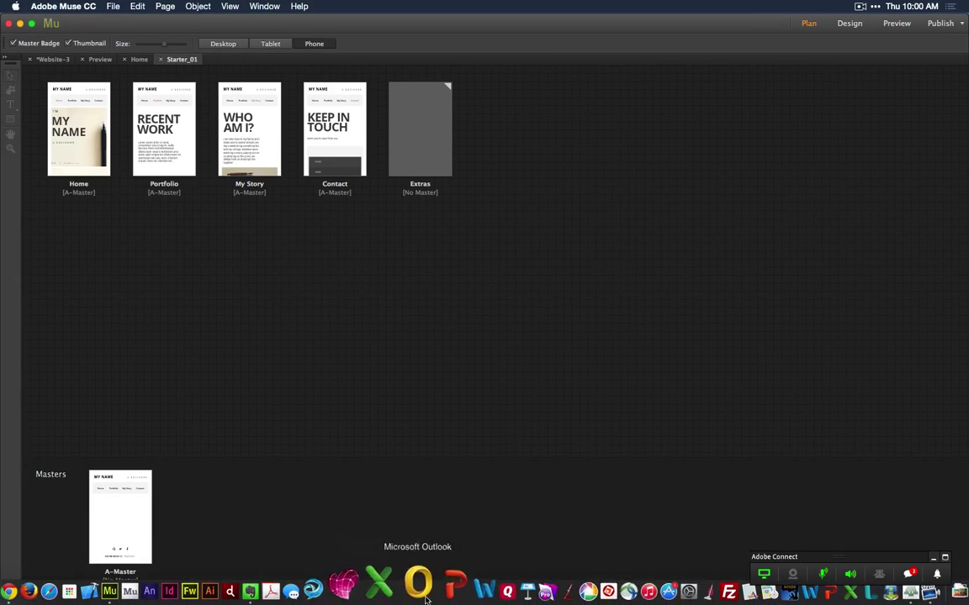
click(874, 593)
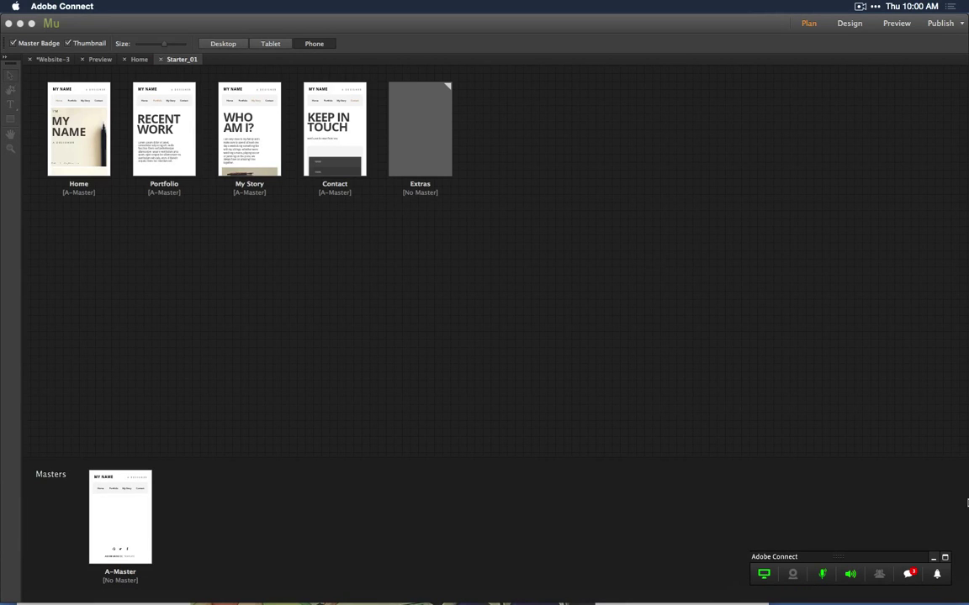
click(944, 557)
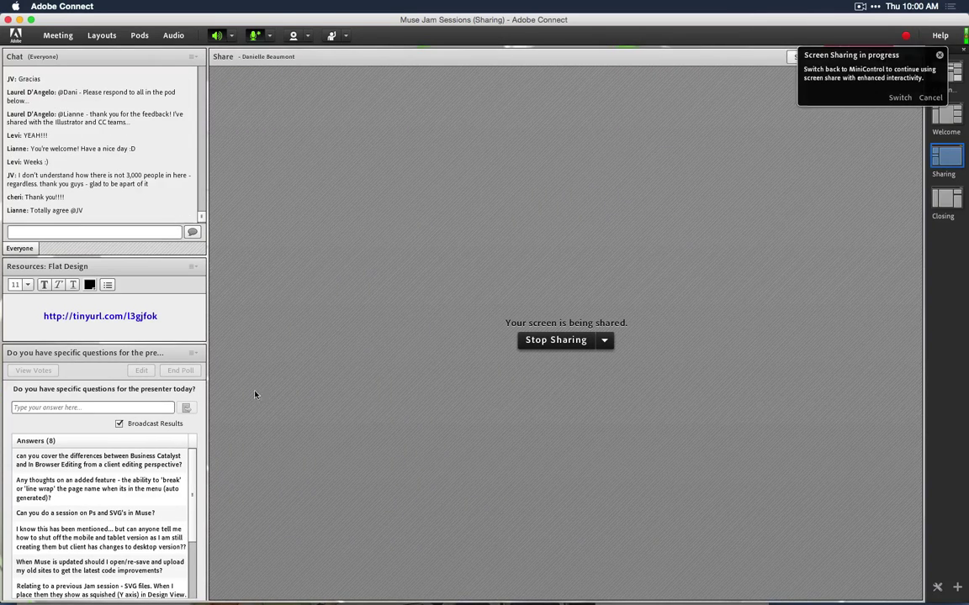
- Go through the remaining audience questions in the presenter poll and switch the meeting to the Closing layout
click(132, 484)
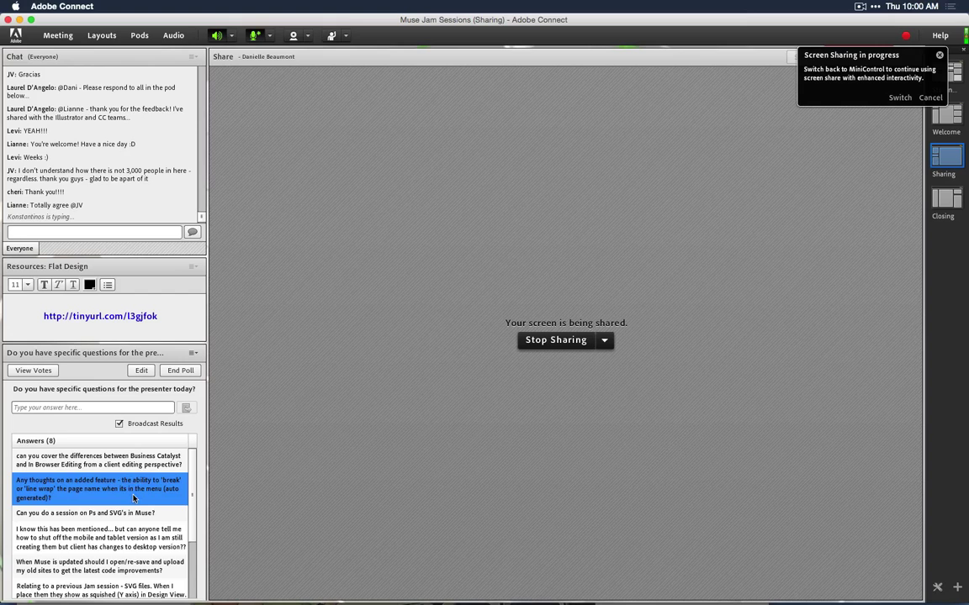
scroll(133, 492, down, 3)
click(134, 497)
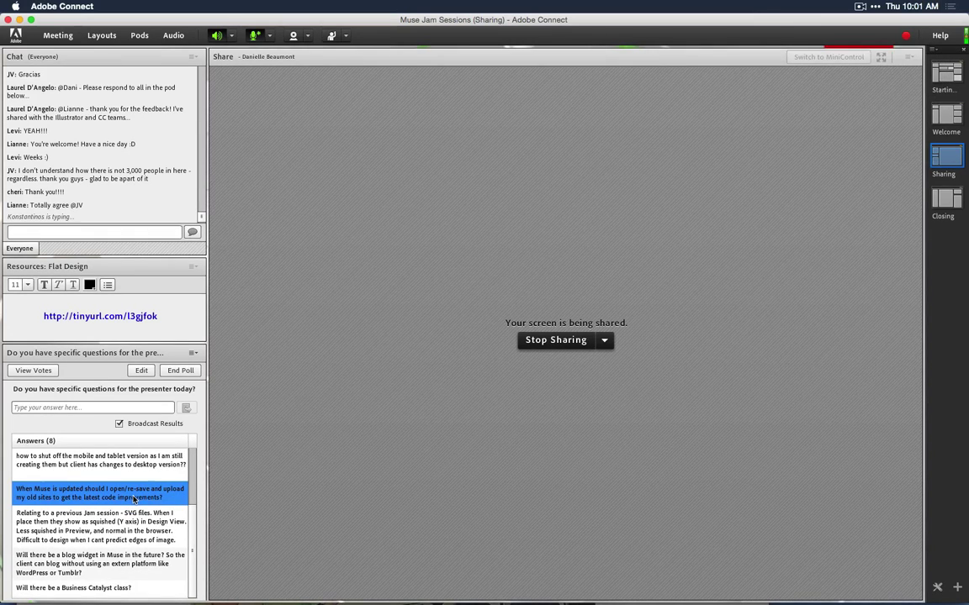
click(130, 525)
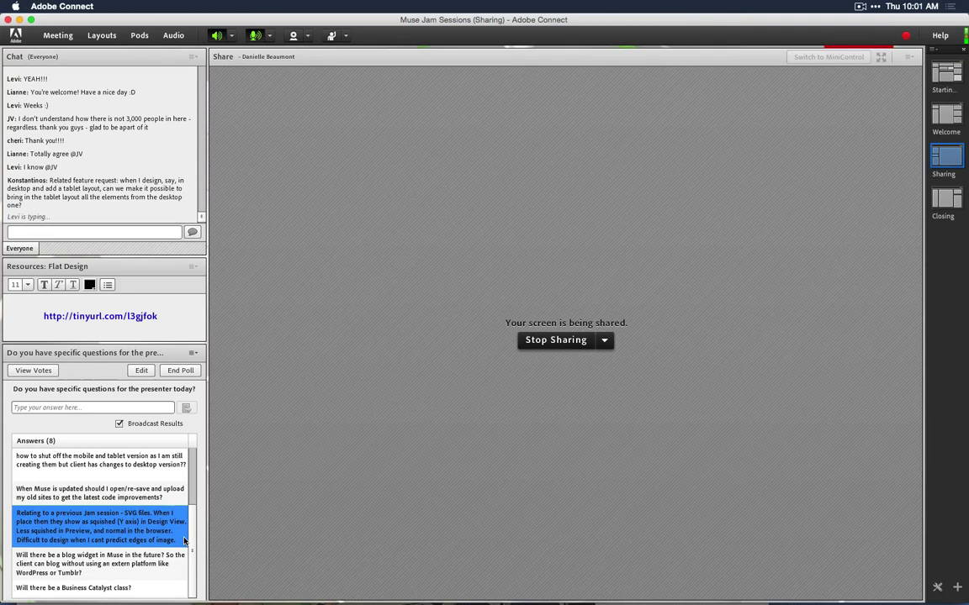
click(173, 554)
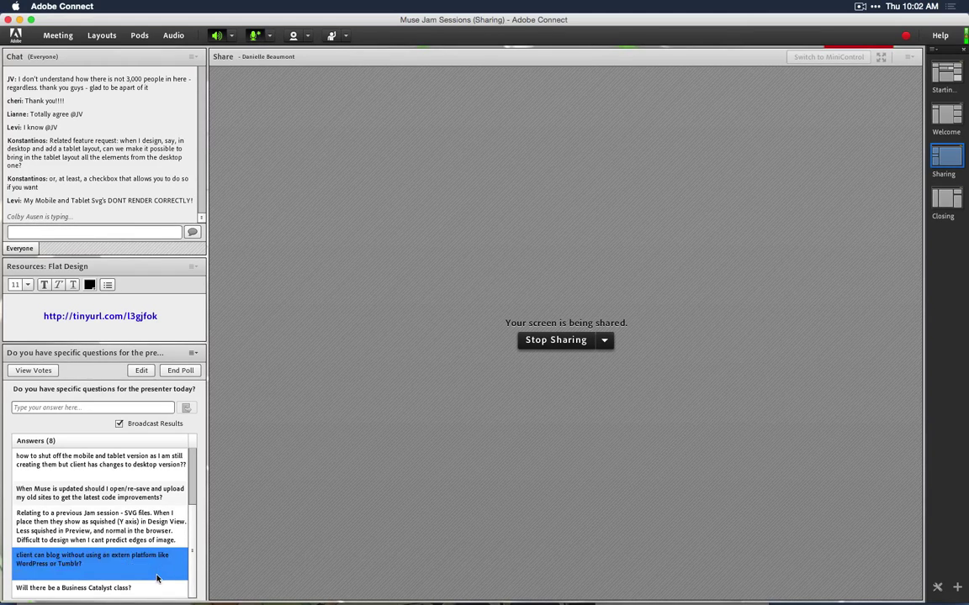
click(147, 588)
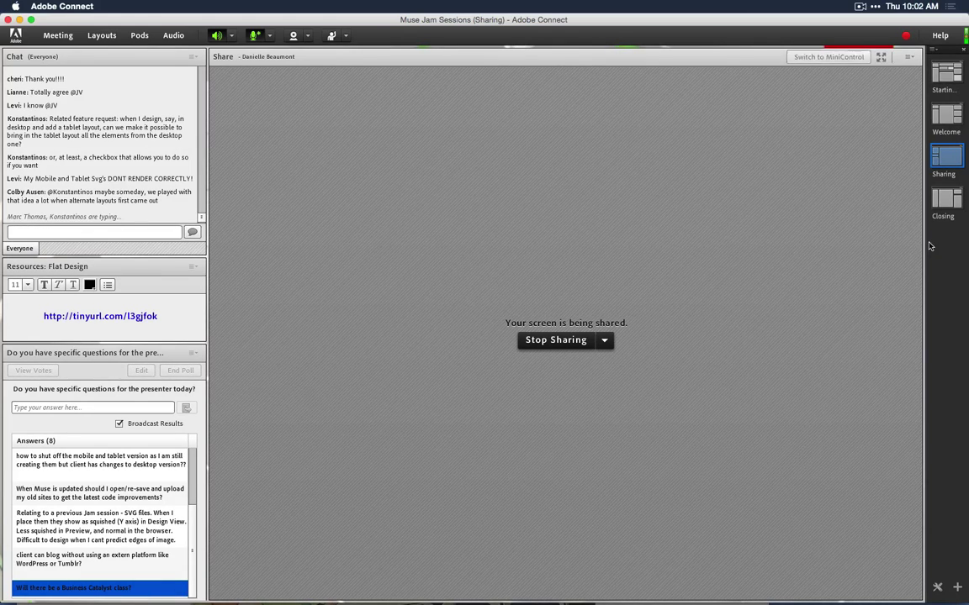
click(945, 198)
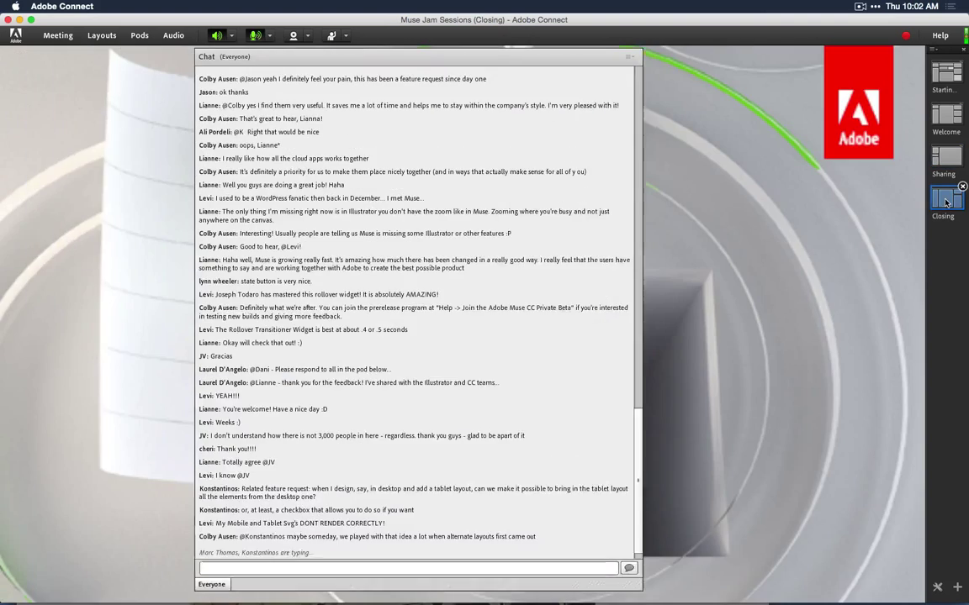